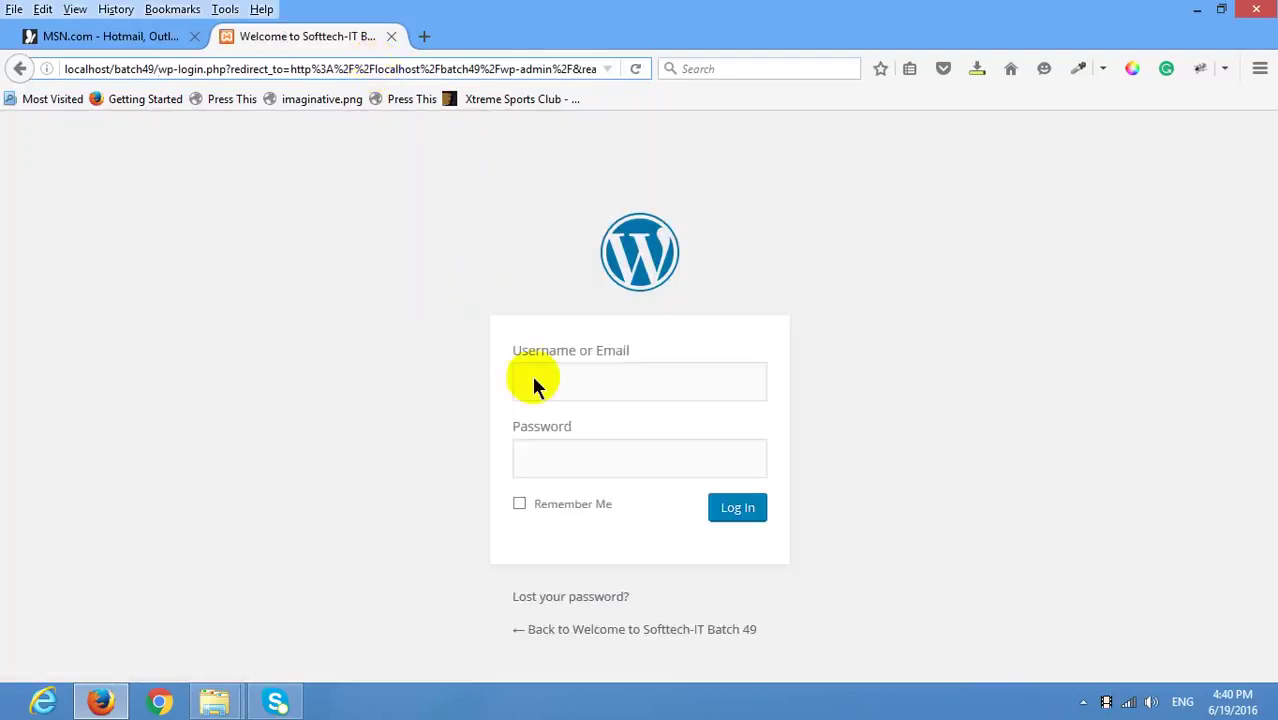
# Log in to the WordPress admin of the batch49 site with the saved account username and password.
pyautogui.click(625, 385)
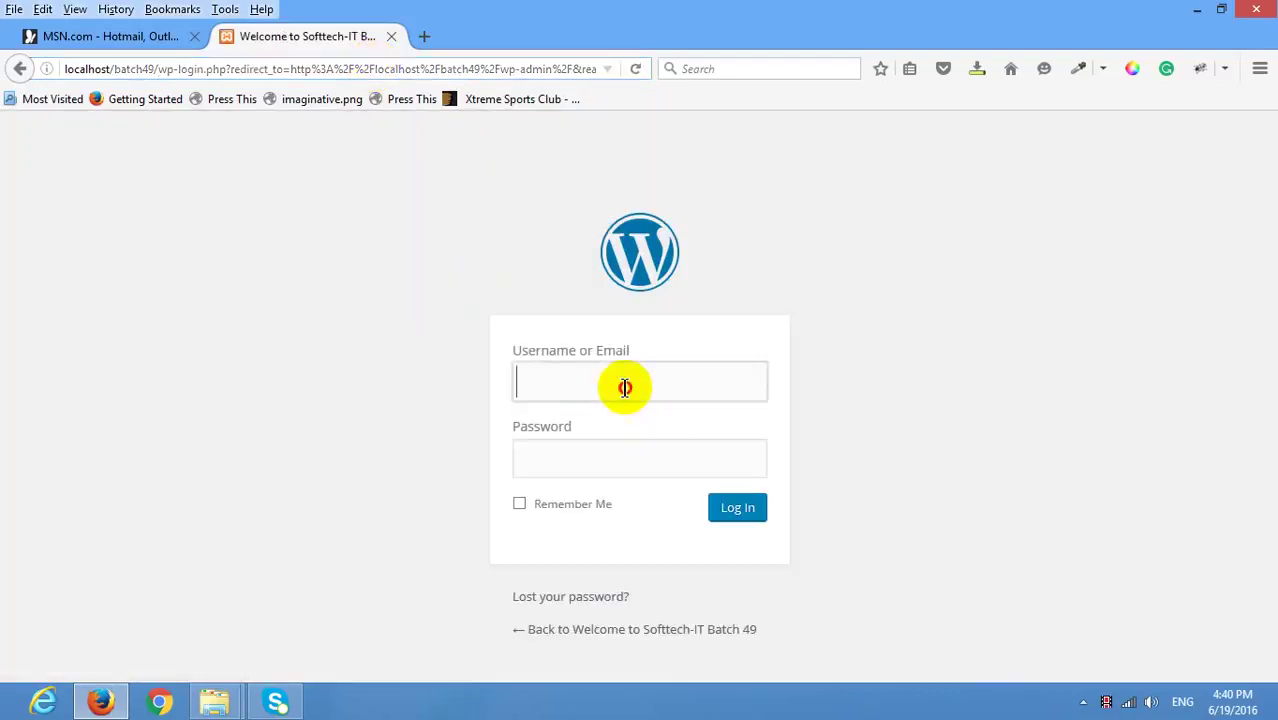
pyautogui.click(612, 392)
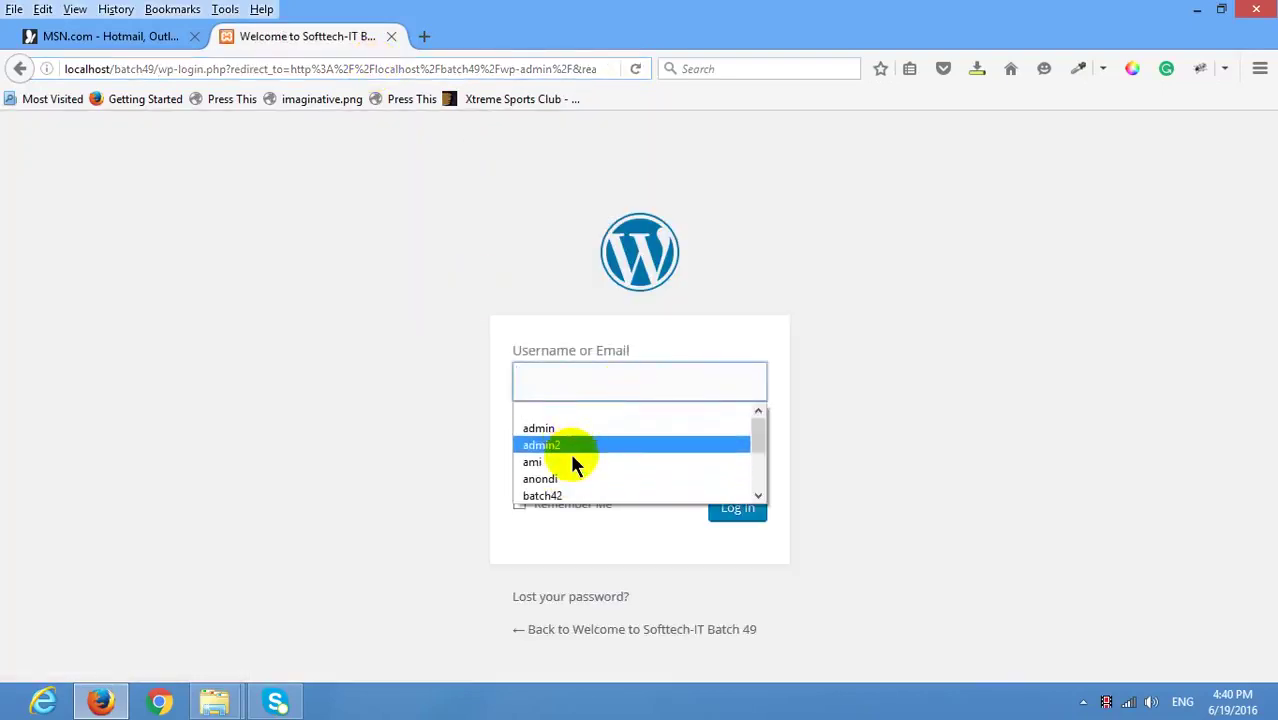
pyautogui.click(575, 479)
pyautogui.click(747, 512)
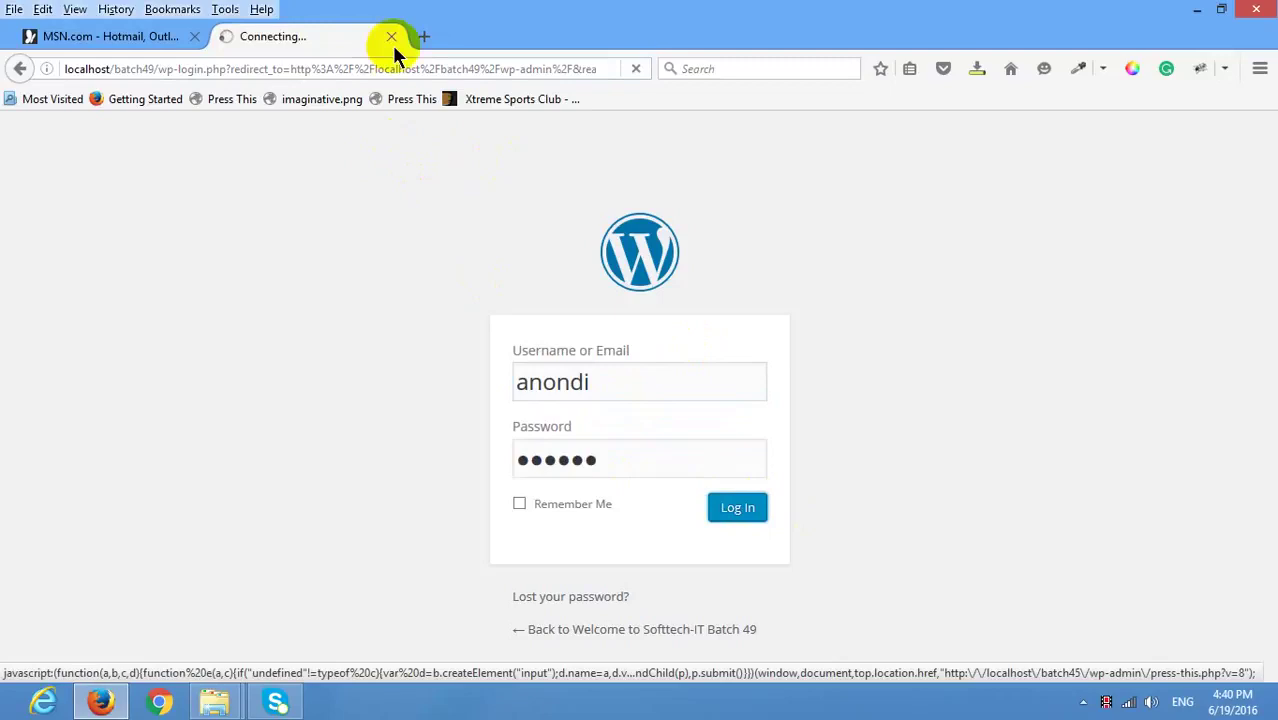
pyautogui.click(401, 68)
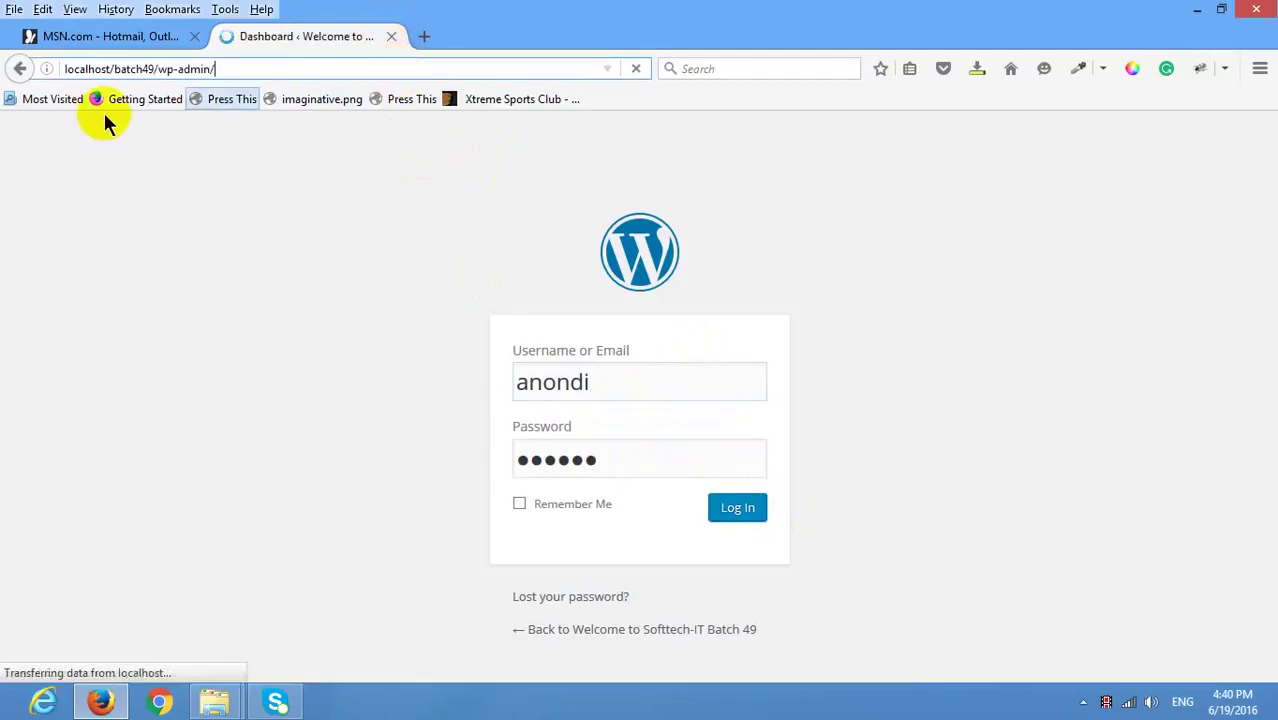
# Open the front end of the Softtech-IT Batch 49 site in a new tab and view it.
pyautogui.moveTo(140, 130)
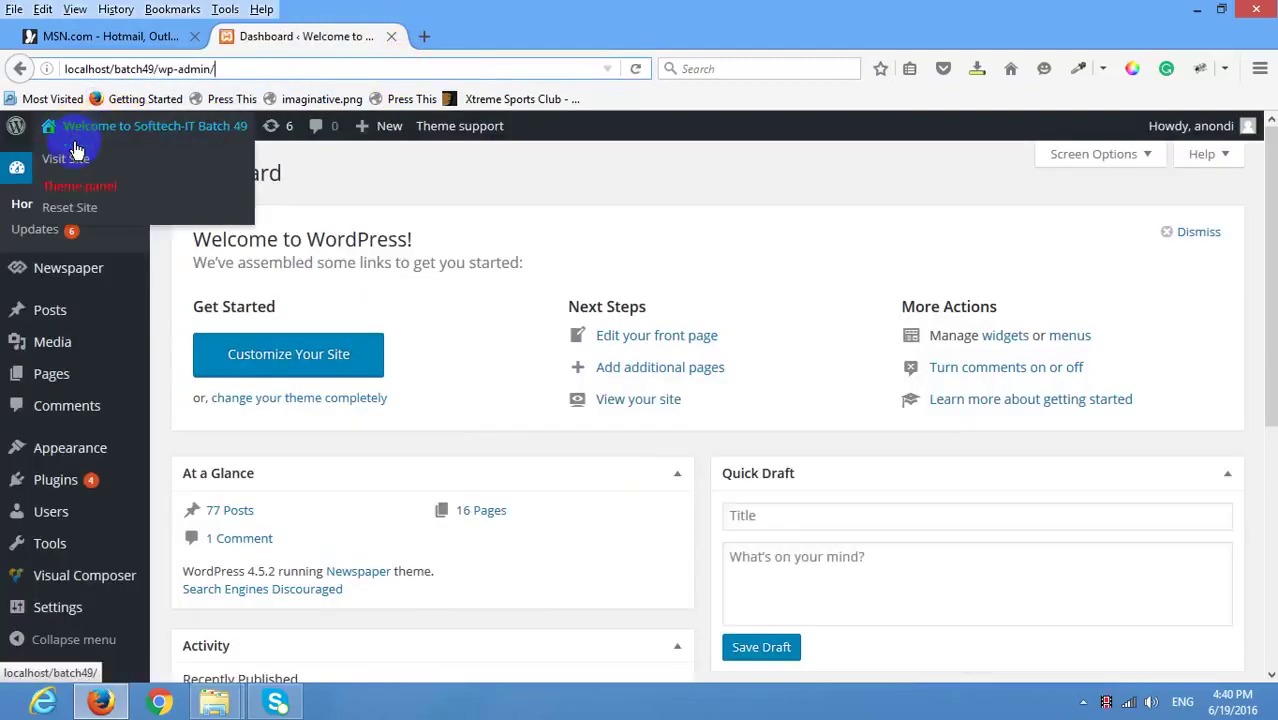
pyautogui.rightClick(76, 157)
pyautogui.click(126, 172)
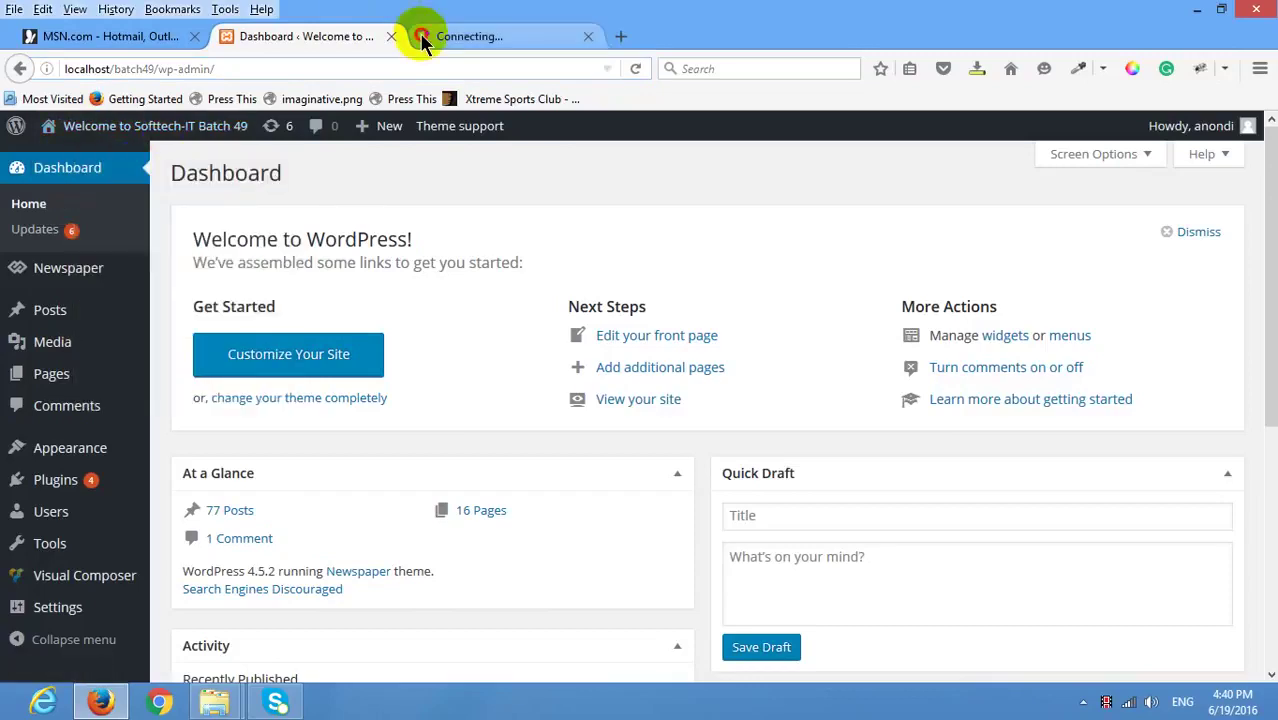
pyautogui.click(422, 33)
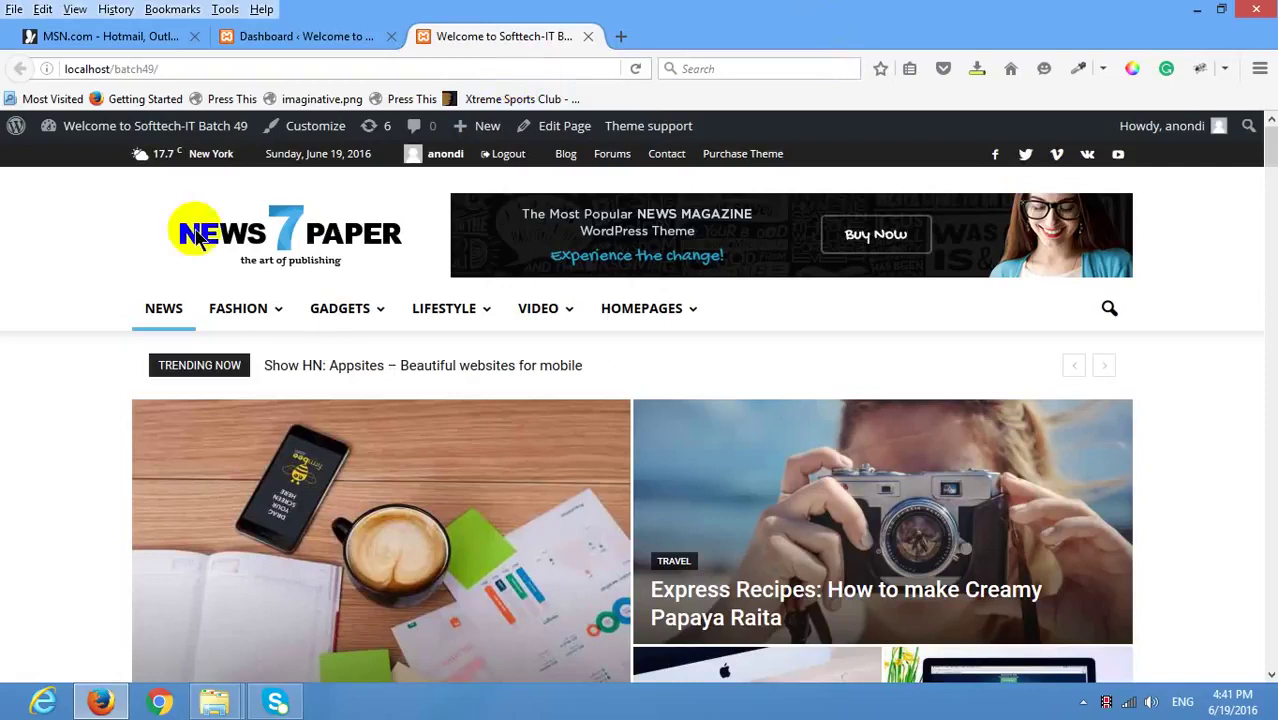
# Open the homepage for editing in a new tab and place that tab before the live site's tab.
pyautogui.rightClick(565, 133)
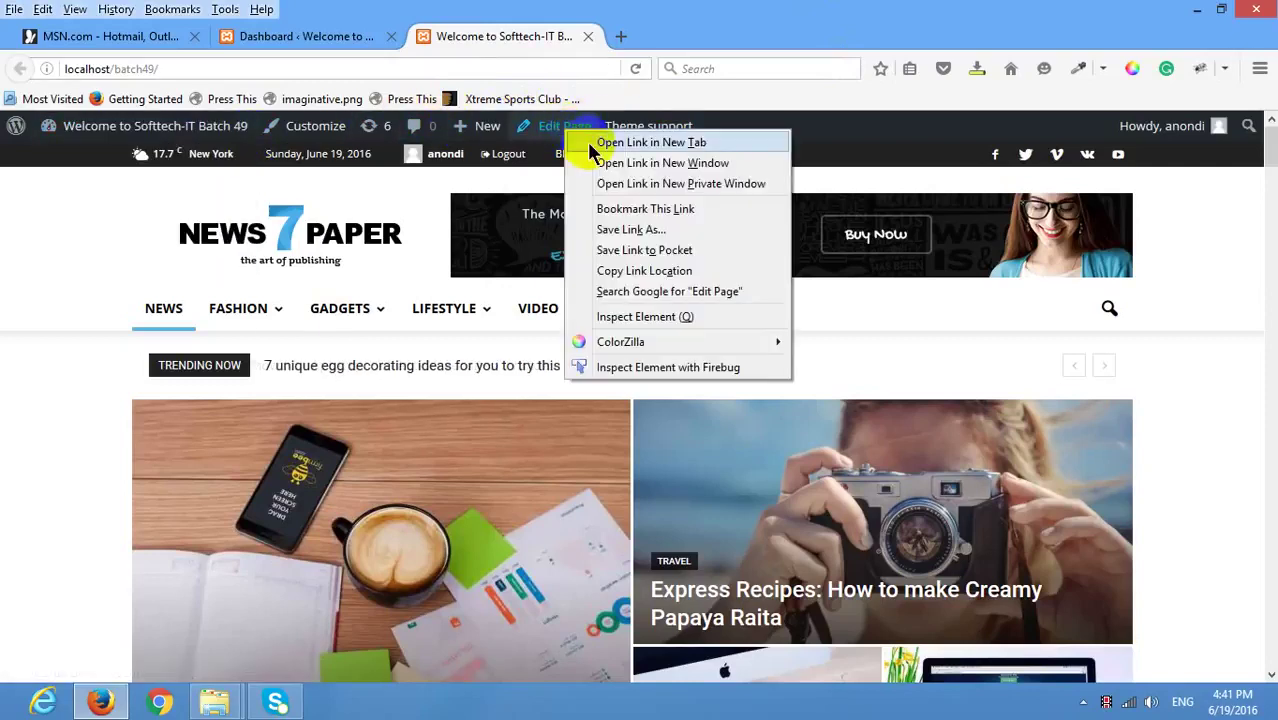
pyautogui.click(600, 137)
pyautogui.click(683, 36)
pyautogui.moveTo(683, 36); pyautogui.dragTo(486, 36)
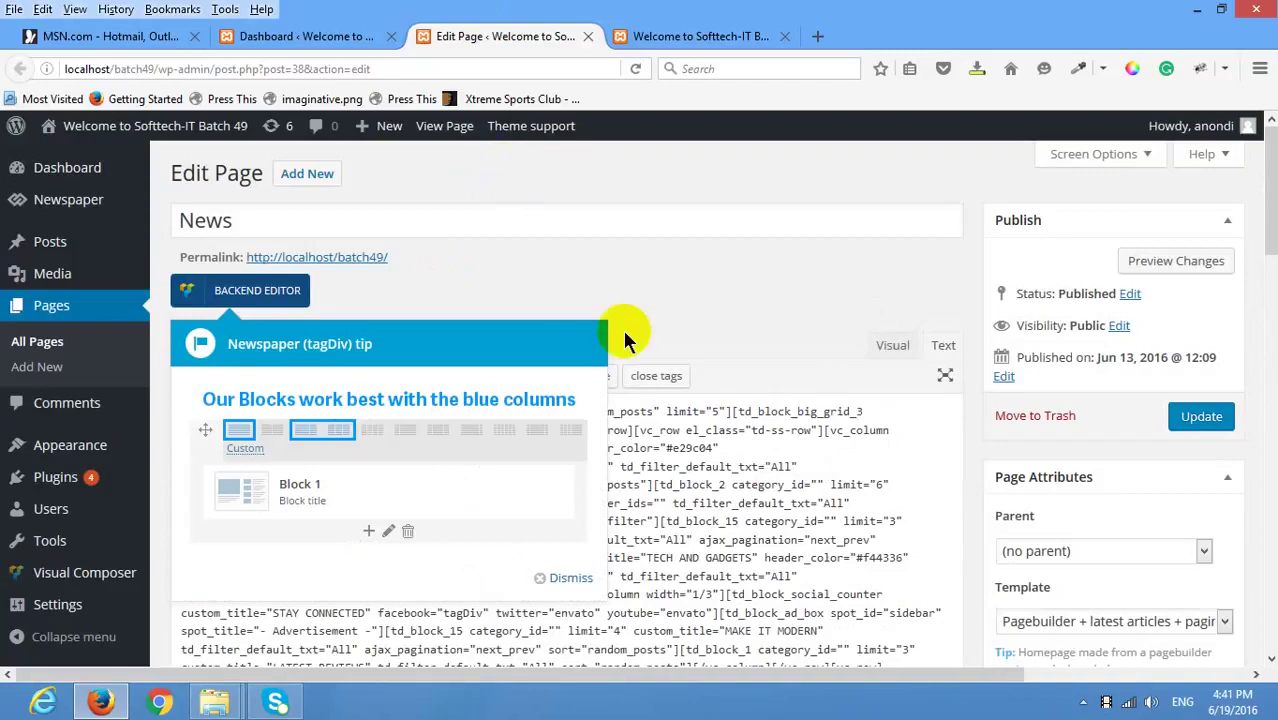
# Dismiss the Newspaper tip, switch the News page to the backend editor and examine its Visual Composer blocks.
pyautogui.click(567, 579)
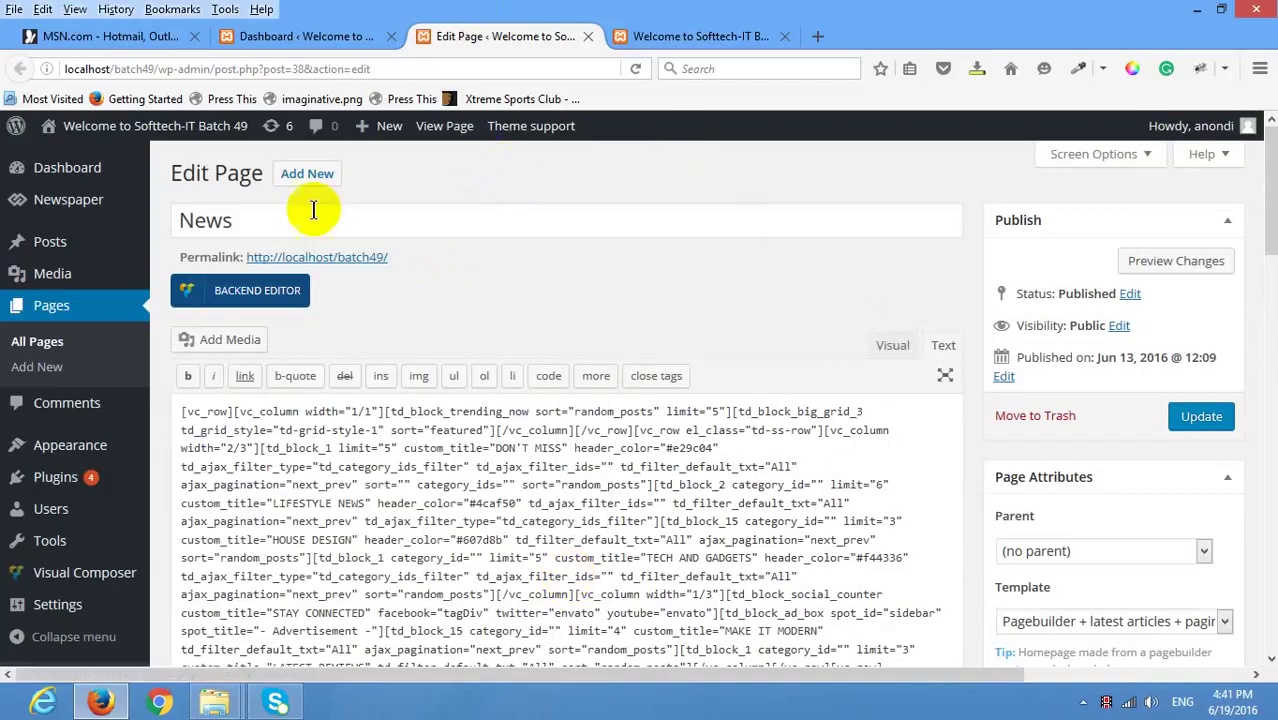
pyautogui.click(252, 290)
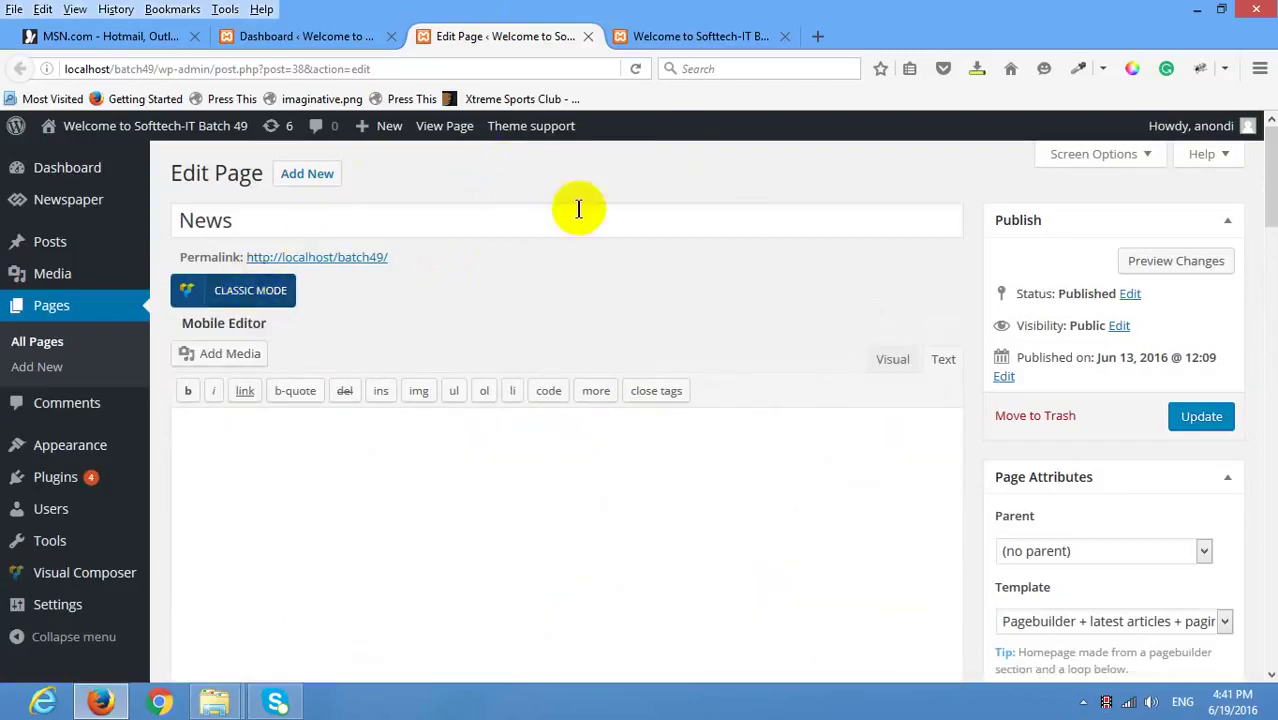
pyautogui.scroll(-15, 578, 209)
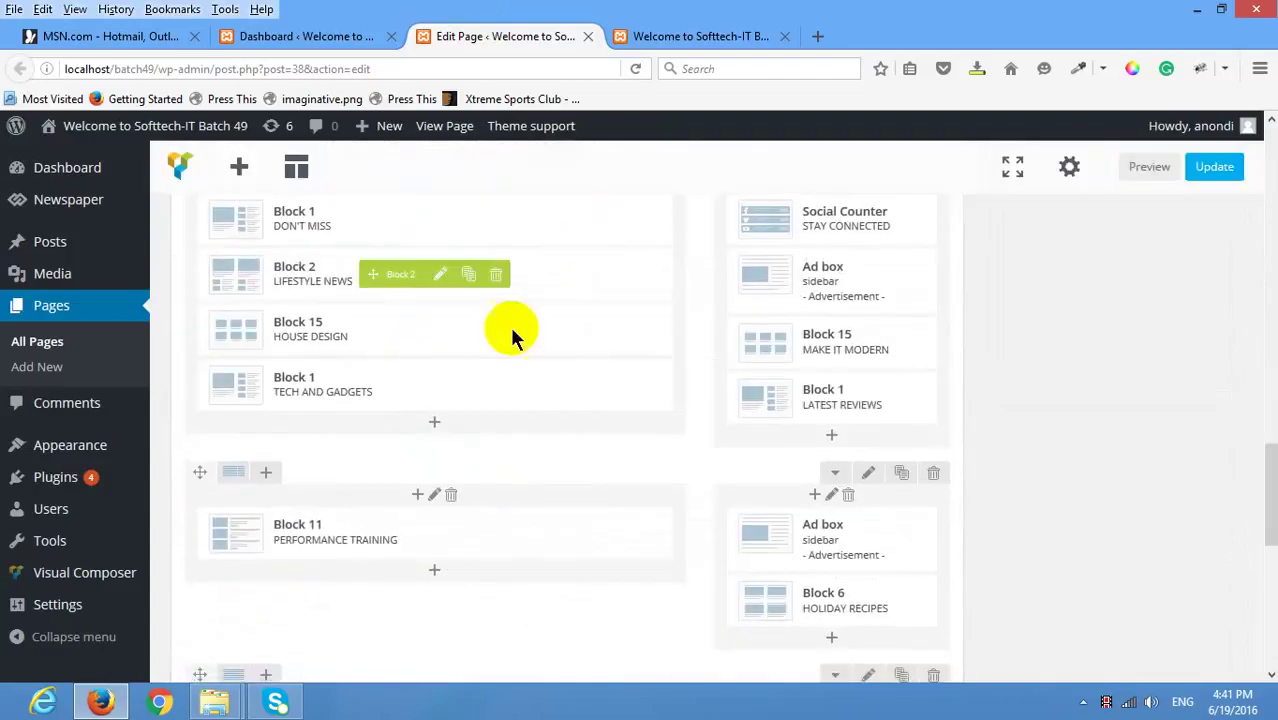
pyautogui.scroll(4, 200, 371)
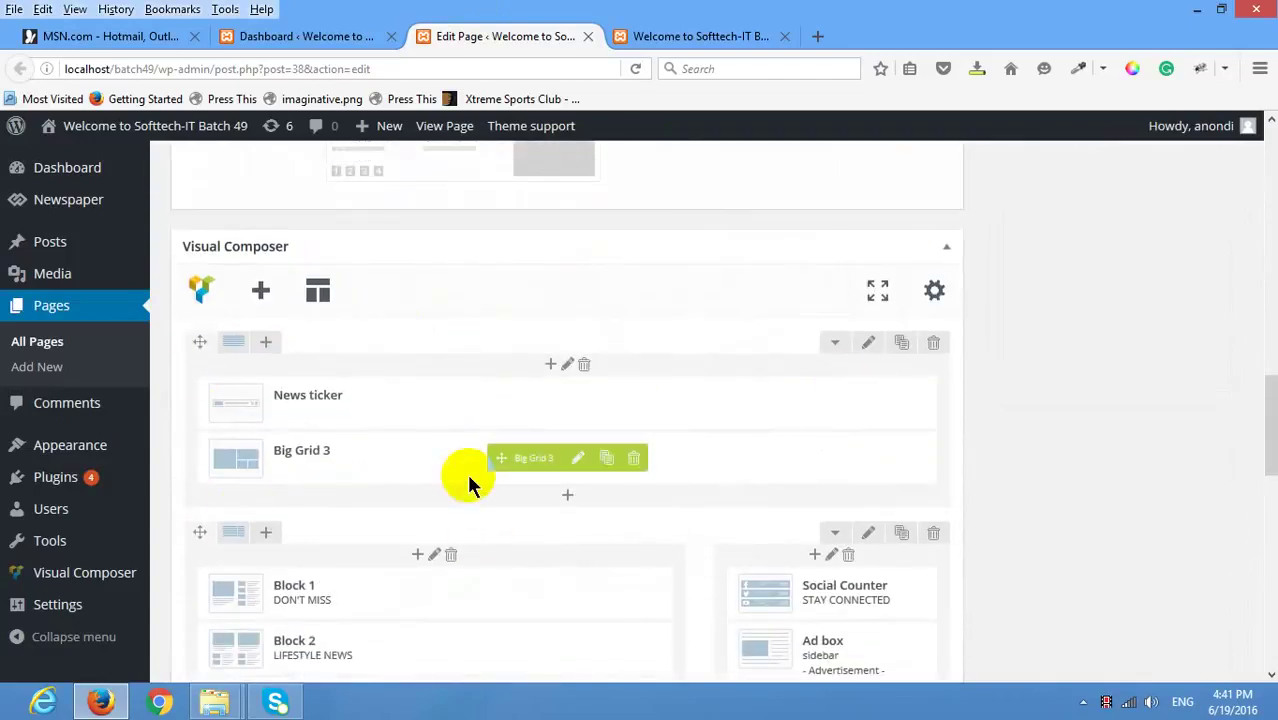
pyautogui.scroll(10, 491, 414)
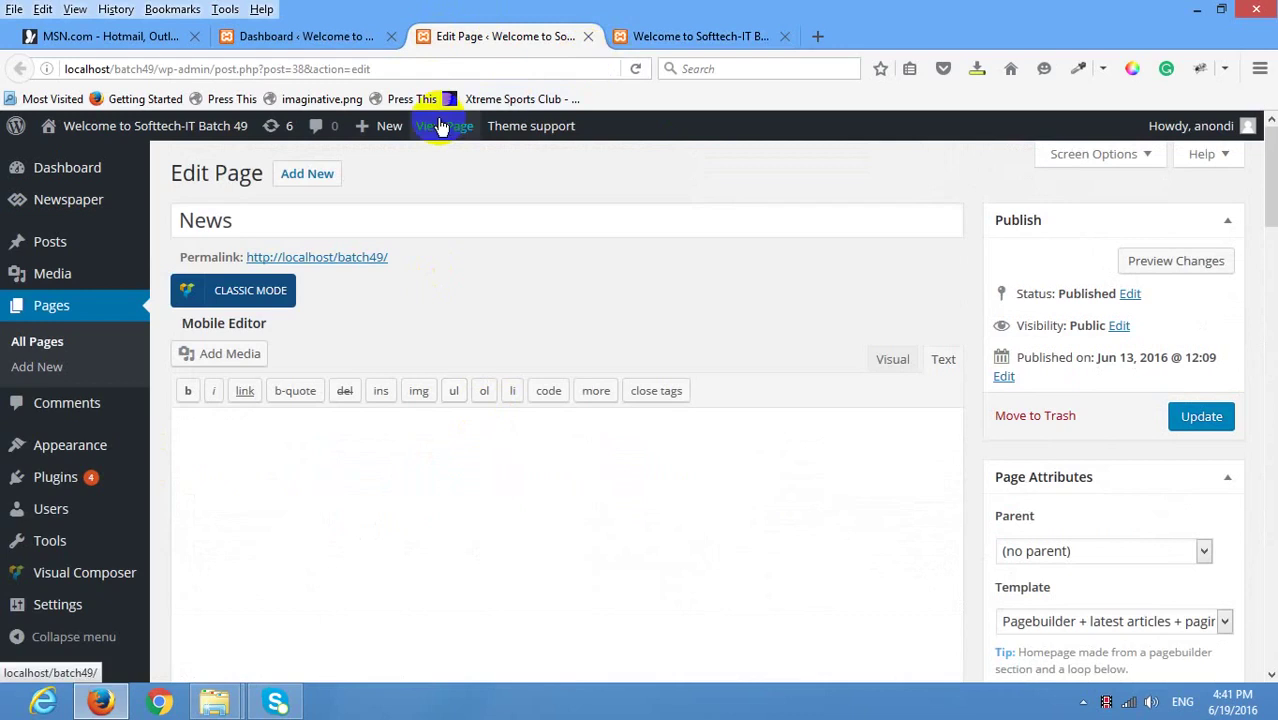
# Examine the live homepage to see how the builder blocks appear on the site.
pyautogui.click(748, 34)
pyautogui.scroll(-10, 514, 366)
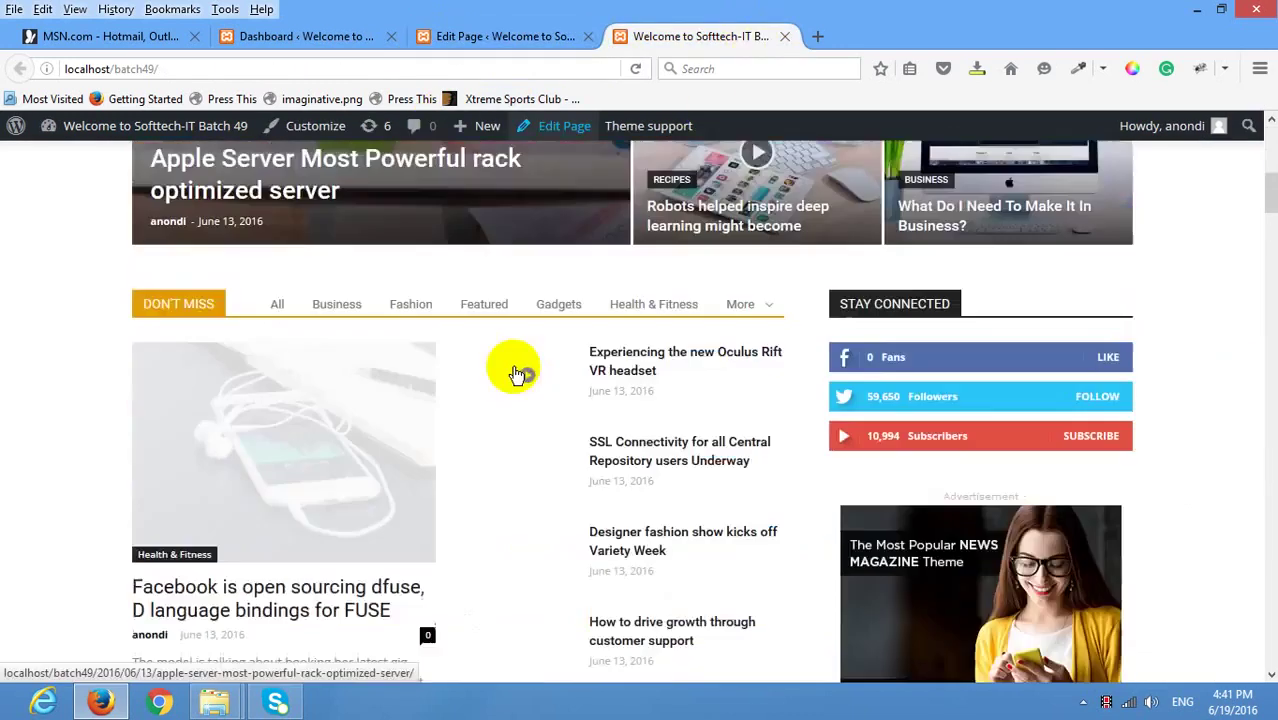
pyautogui.scroll(-15, 514, 370)
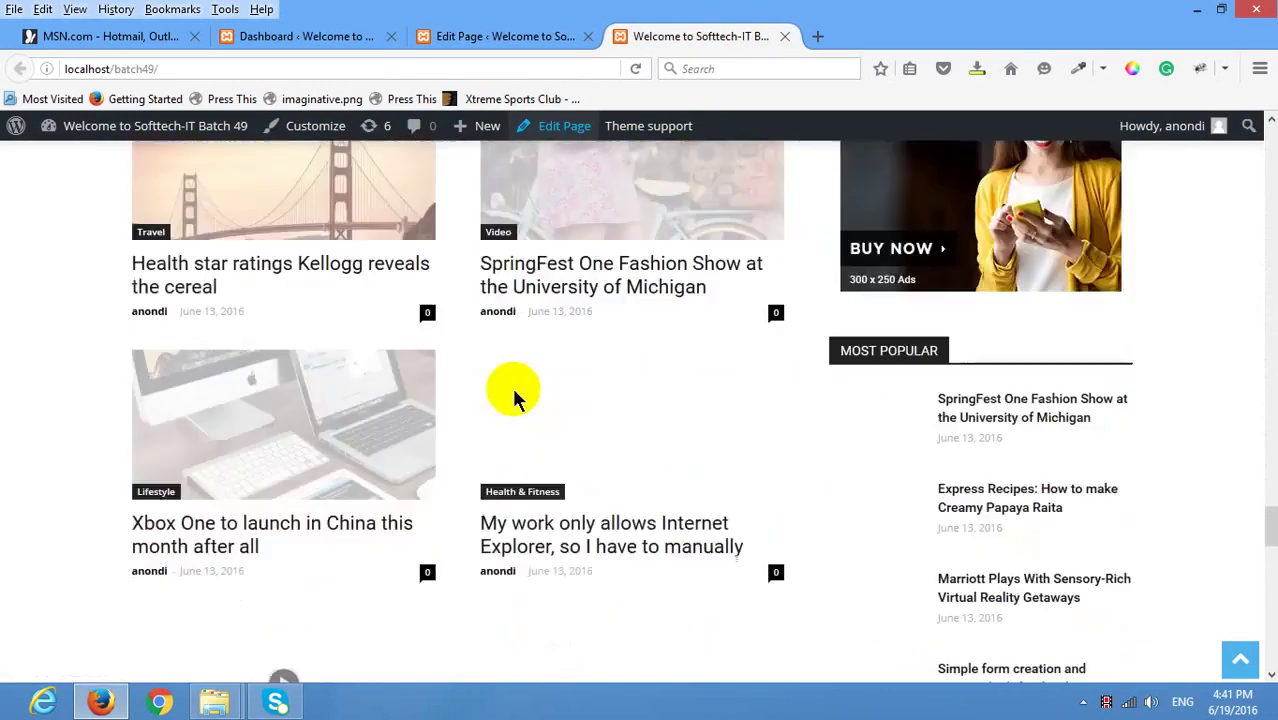
pyautogui.scroll(10, 513, 405)
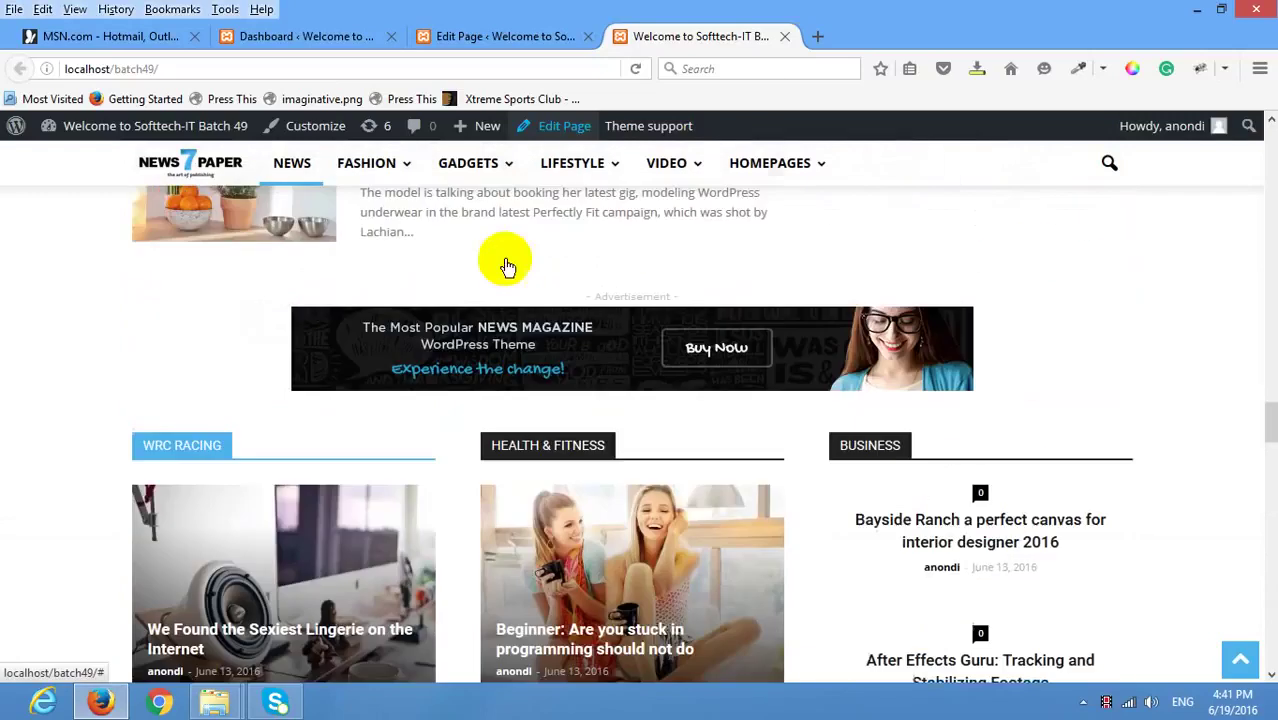
# Create a new page titled "Visual composer" and publish it.
pyautogui.click(465, 38)
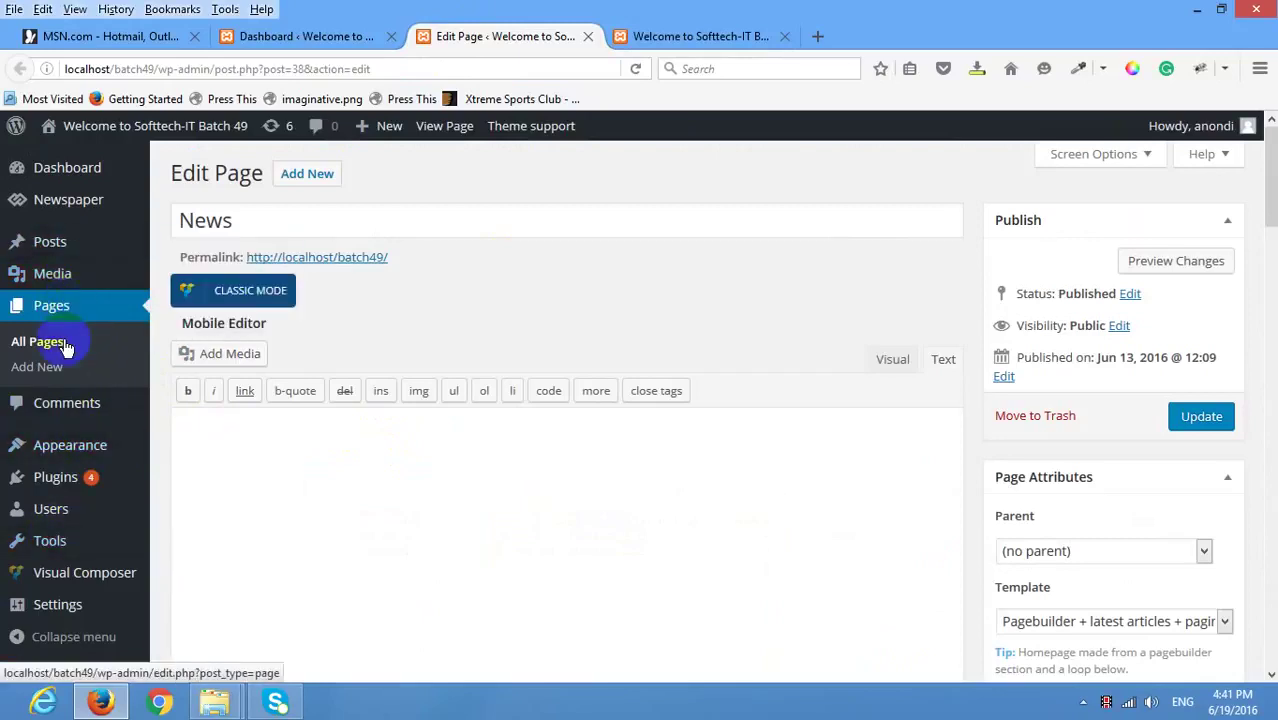
pyautogui.click(42, 367)
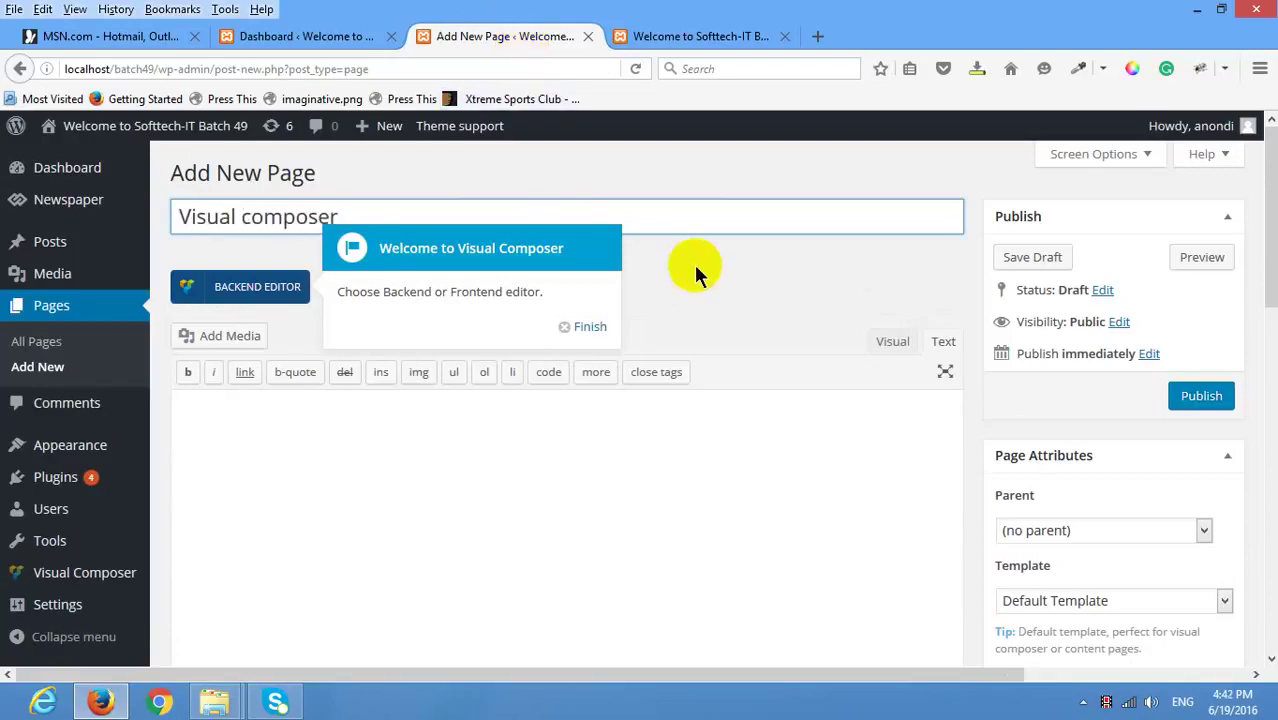
pyautogui.click(1218, 395)
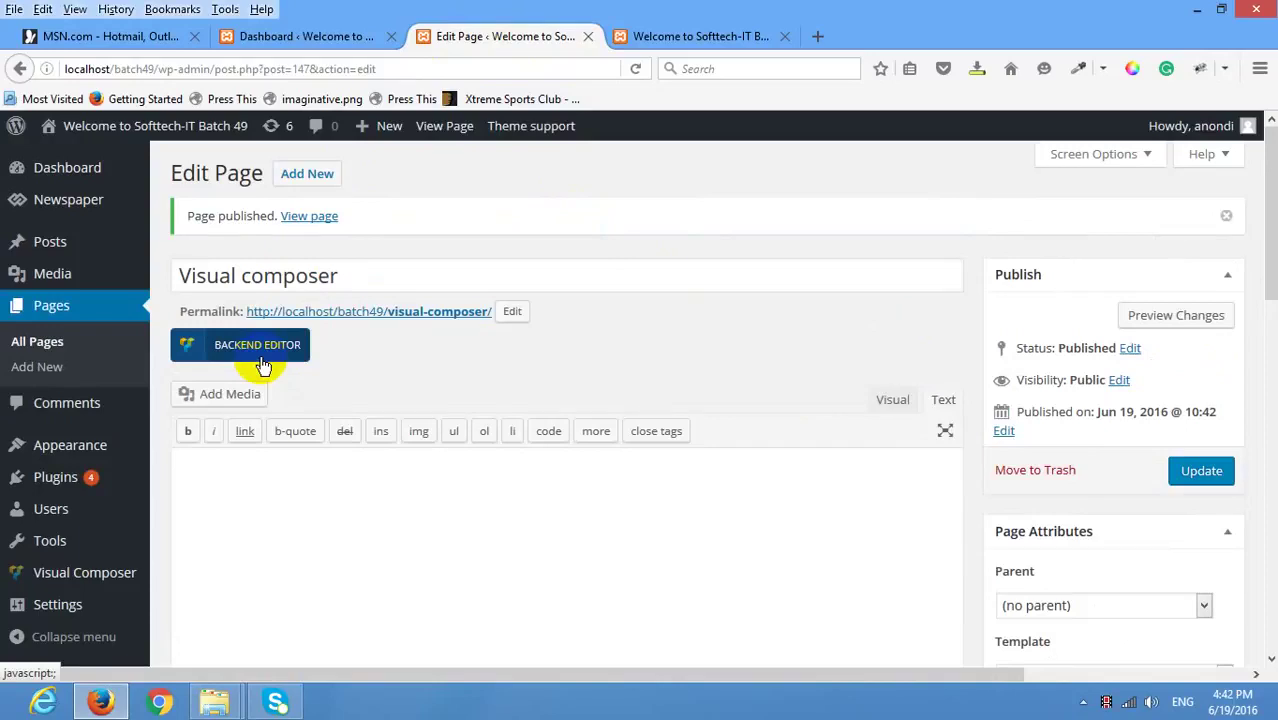
# Switch the new Visual composer page from the classic text editor to the backend editor.
pyautogui.scroll(-8, 420, 356)
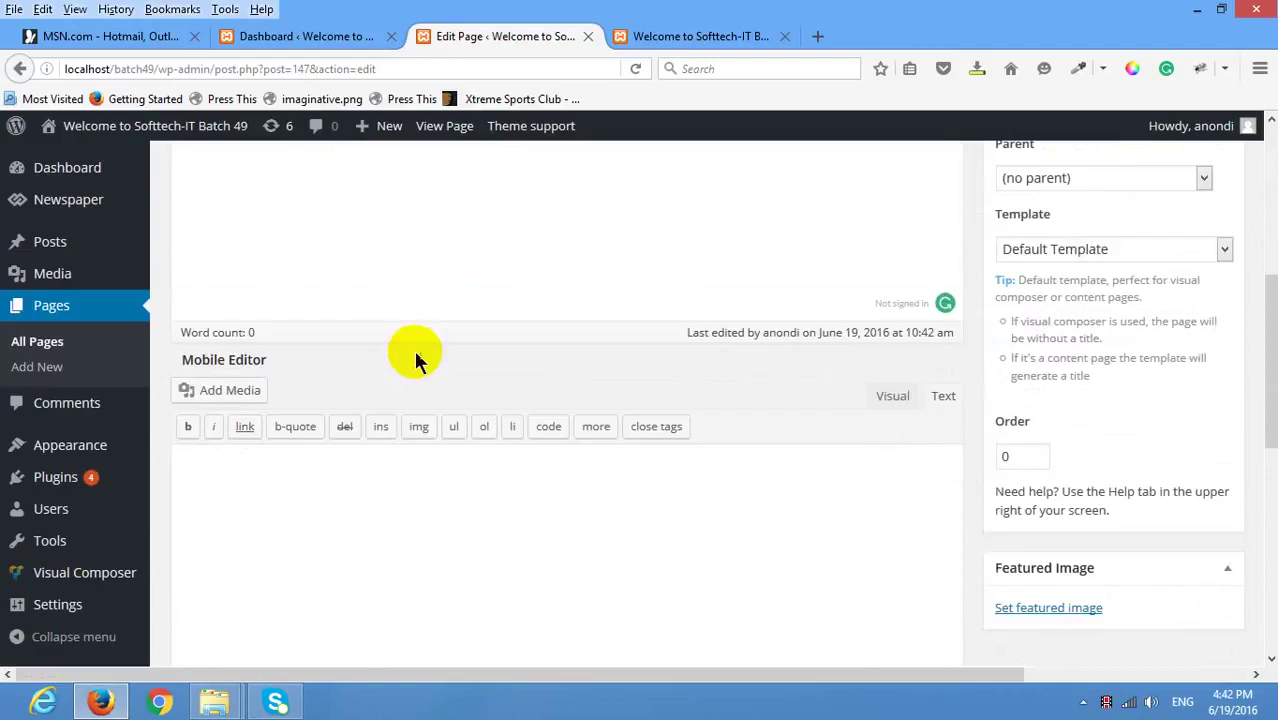
pyautogui.scroll(4, 415, 360)
pyautogui.scroll(3, 413, 347)
pyautogui.scroll(-5, 400, 340)
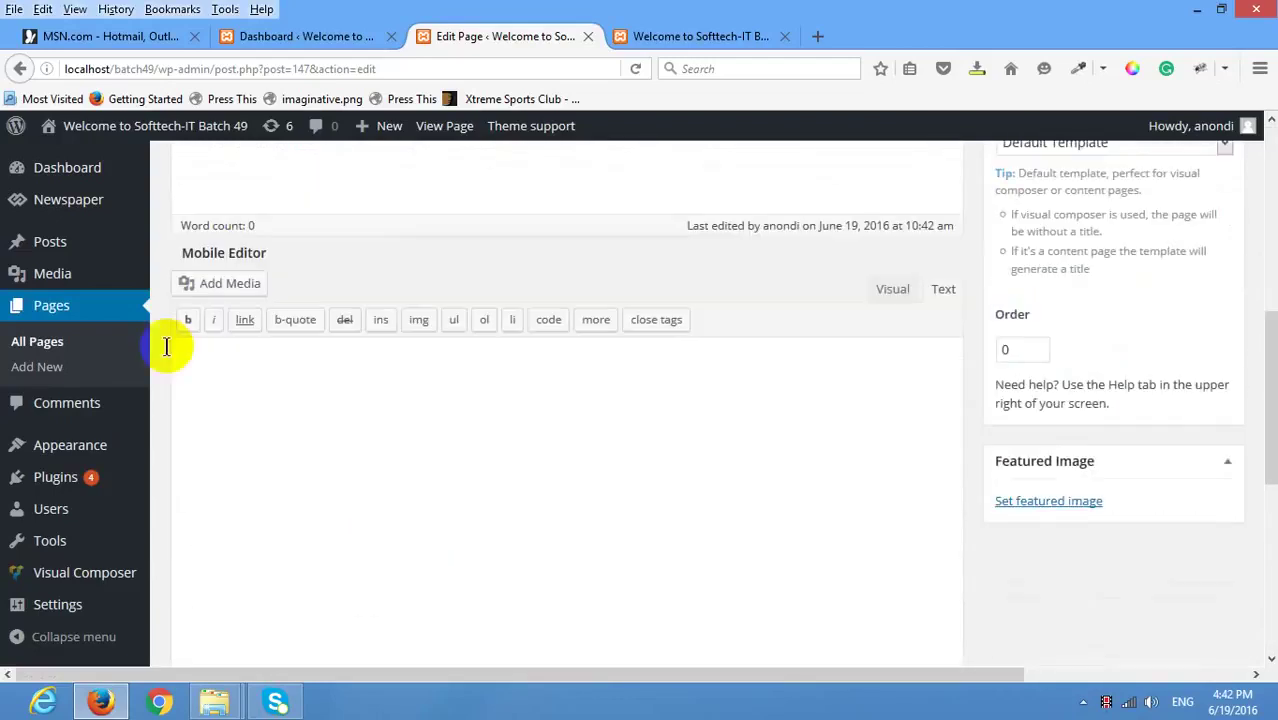
pyautogui.scroll(5, 351, 308)
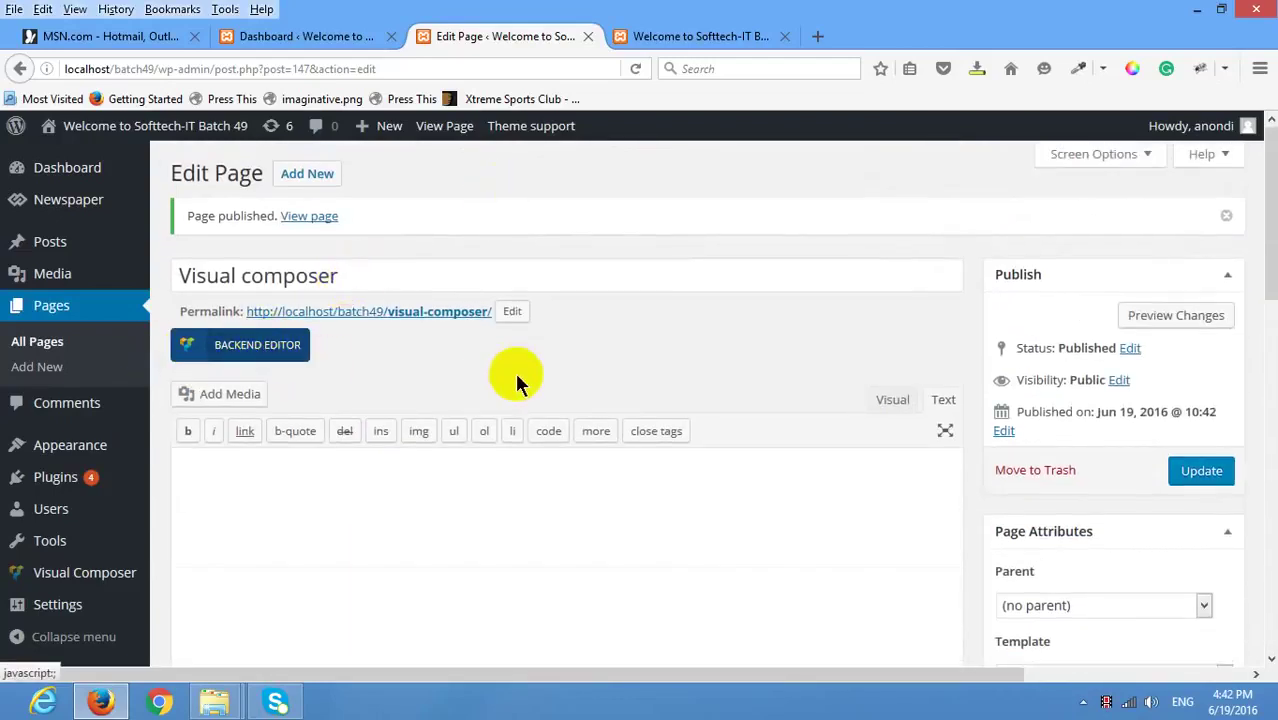
pyautogui.scroll(-4, 540, 455)
pyautogui.scroll(3, 400, 320)
pyautogui.click(357, 365)
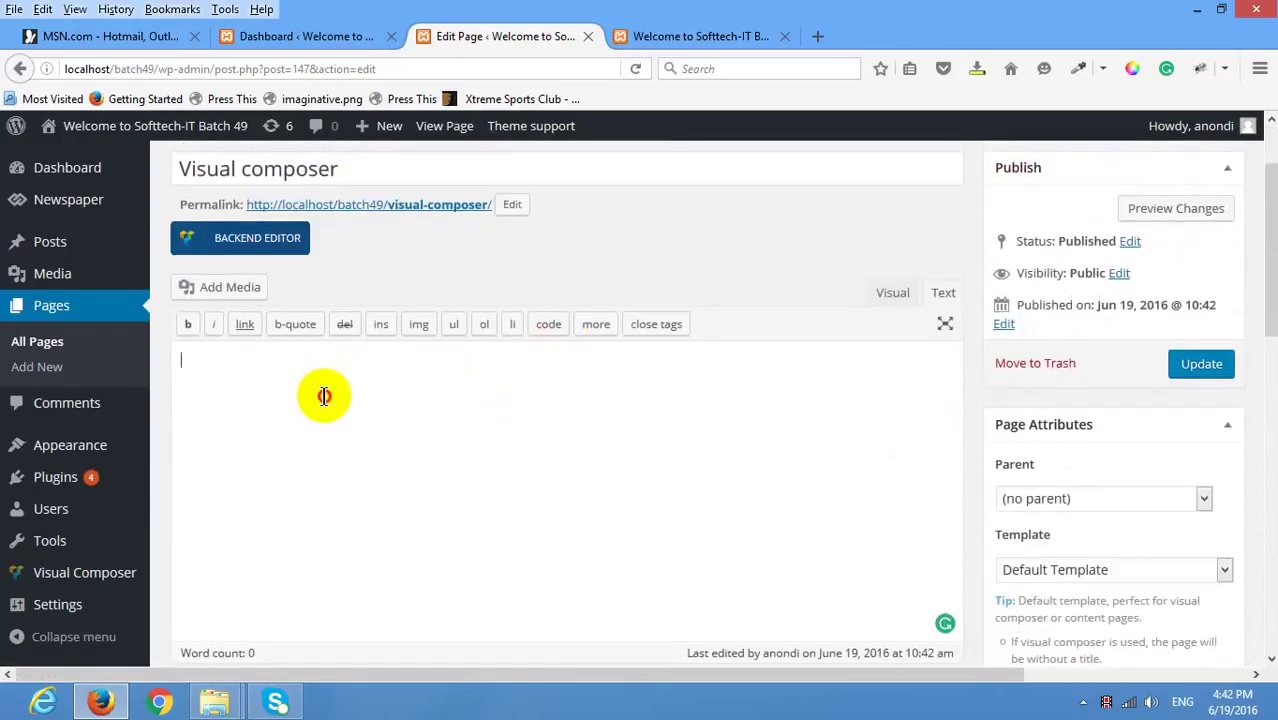
pyautogui.click(233, 245)
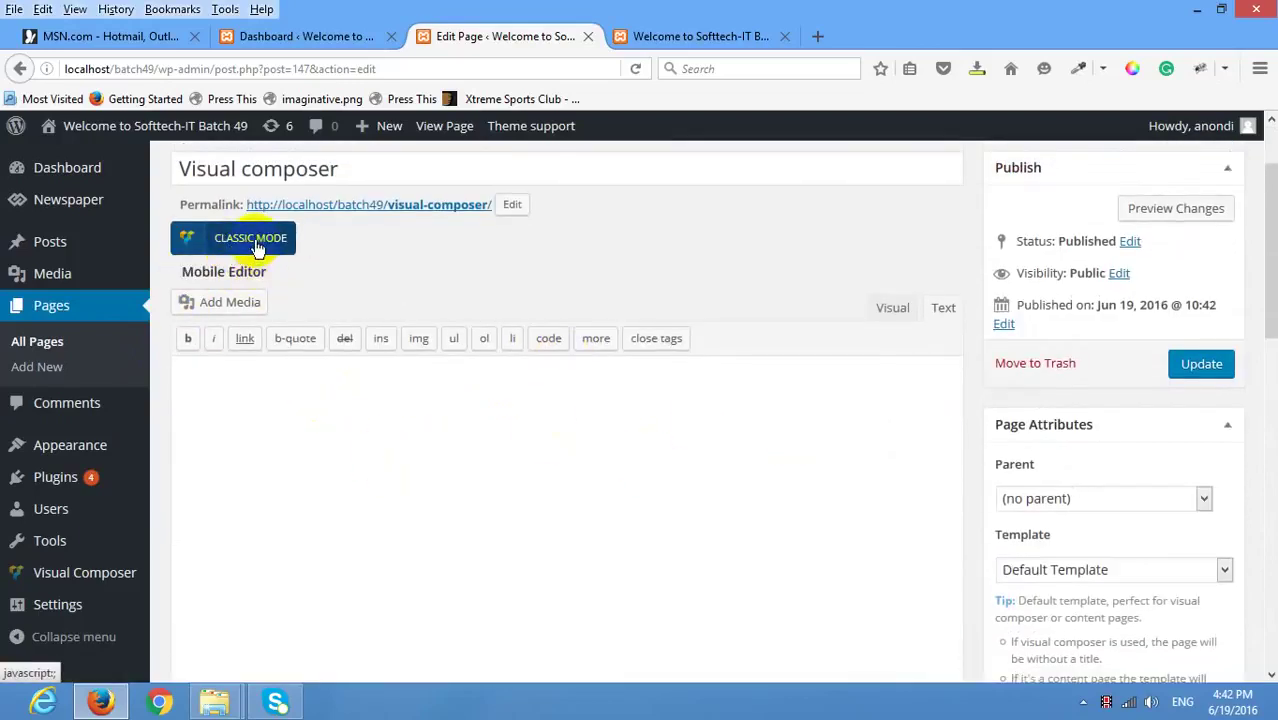
# Add a Row element to the blank page in Visual Composer.
pyautogui.scroll(-10, 634, 292)
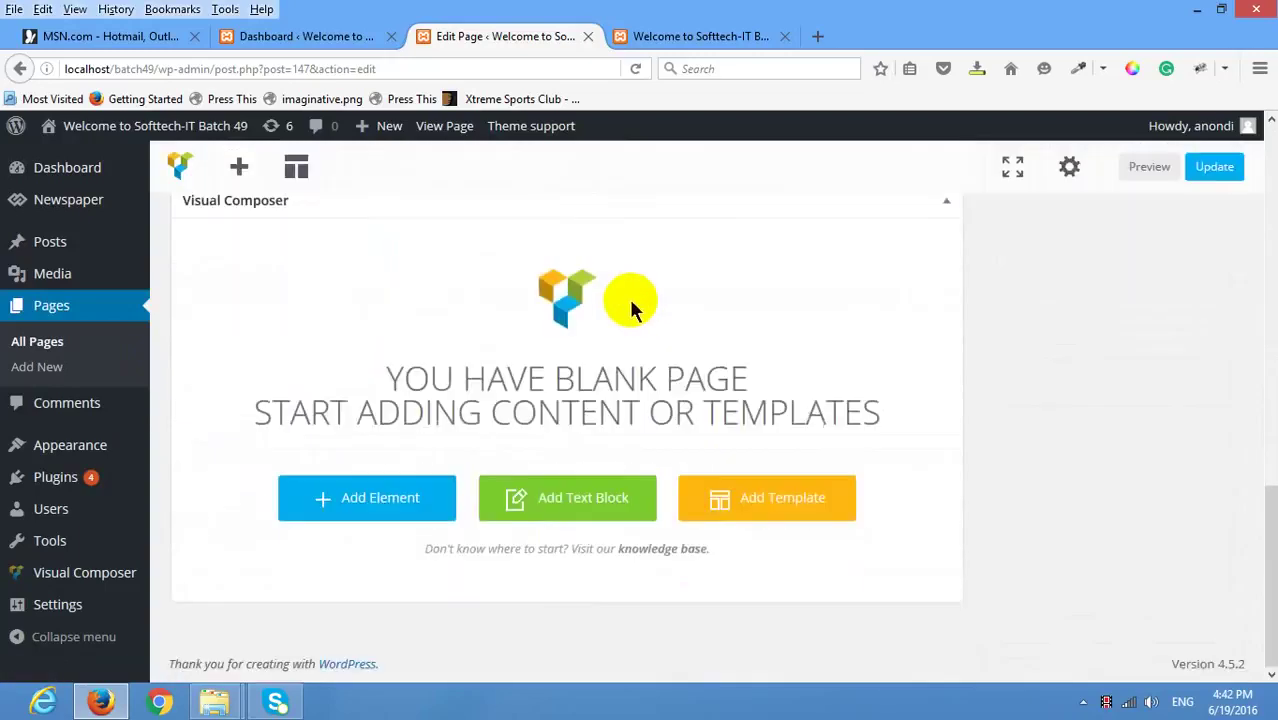
pyautogui.scroll(10, 570, 331)
pyautogui.scroll(-10, 565, 330)
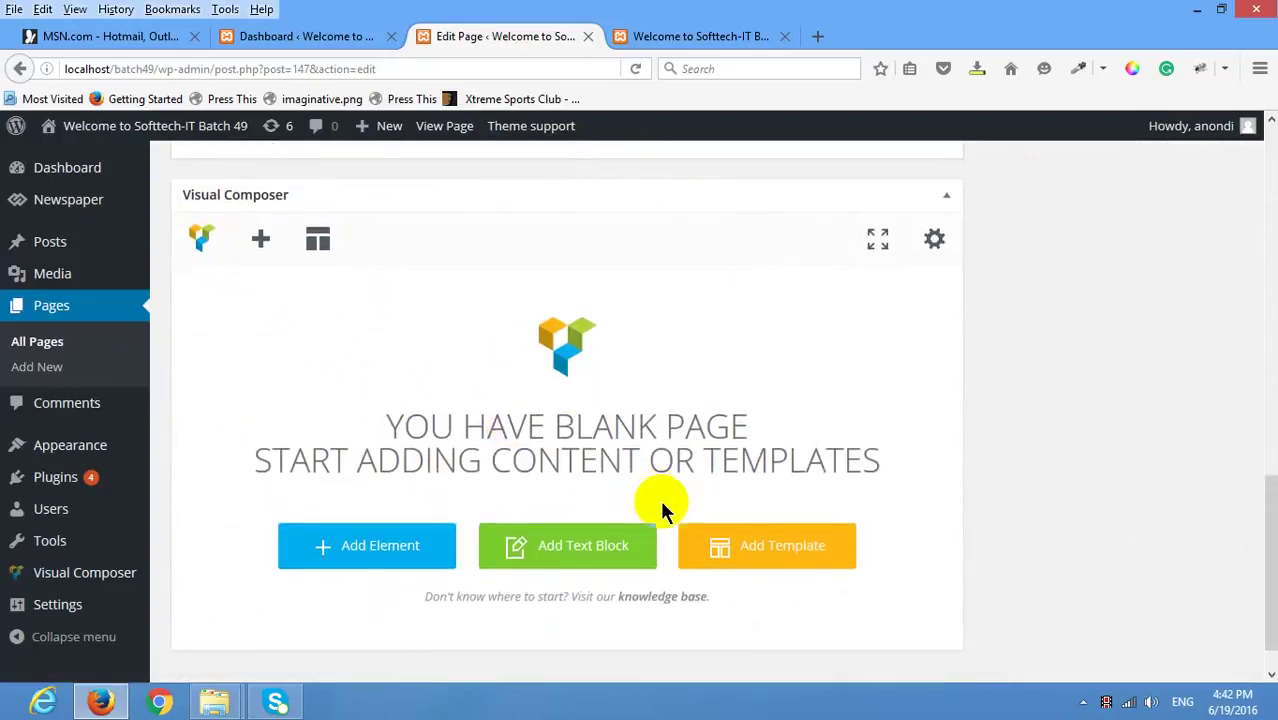
pyautogui.scroll(-2, 536, 536)
pyautogui.scroll(2, 388, 527)
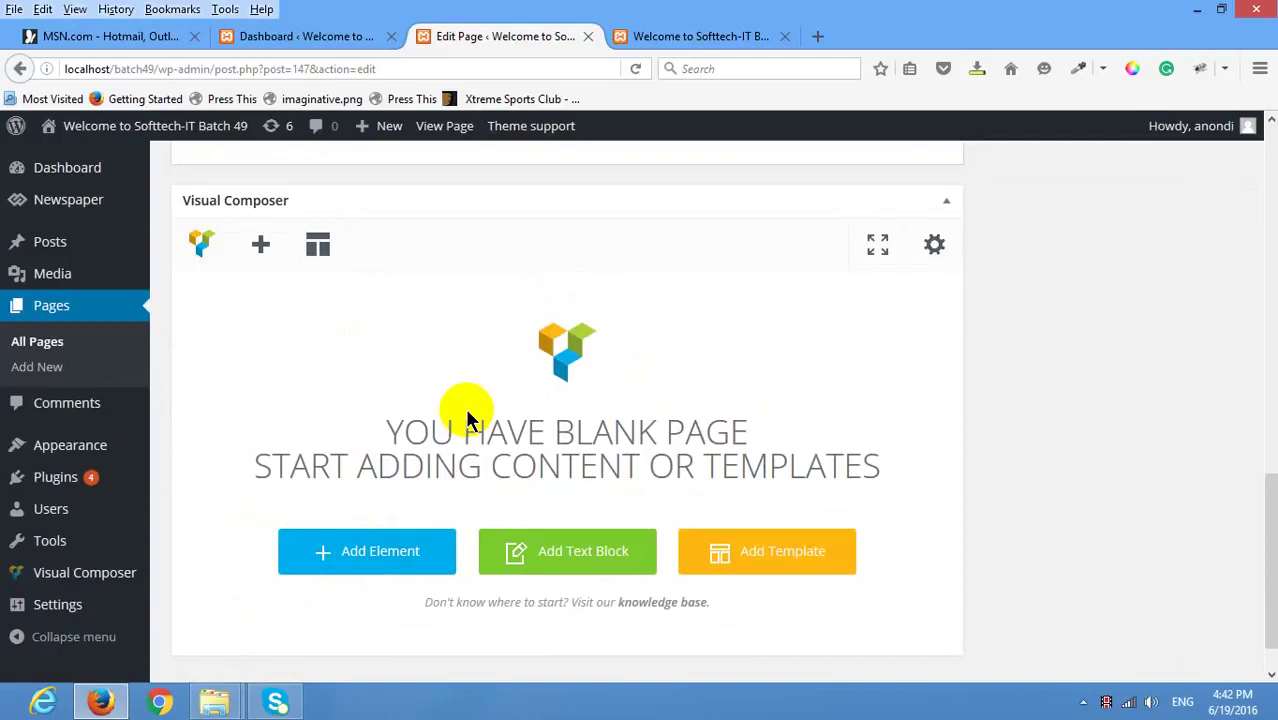
pyautogui.click(366, 558)
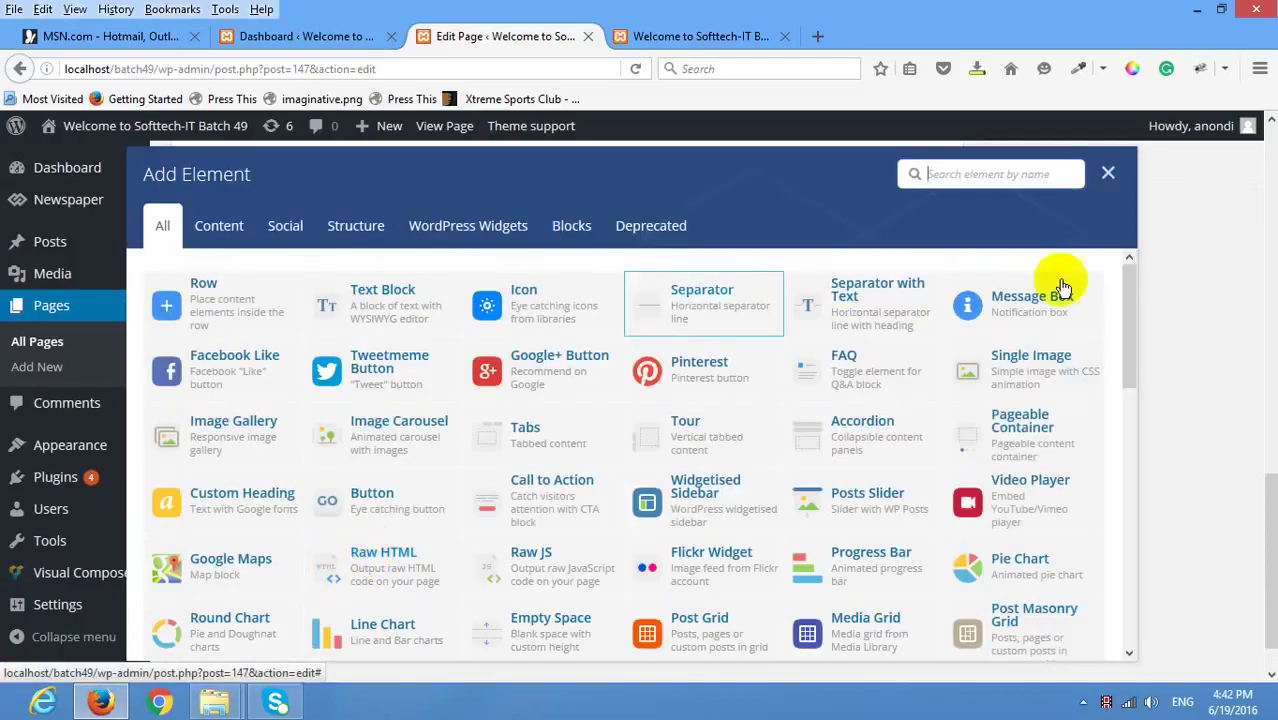
pyautogui.scroll(-5, 513, 337)
pyautogui.scroll(5, 593, 371)
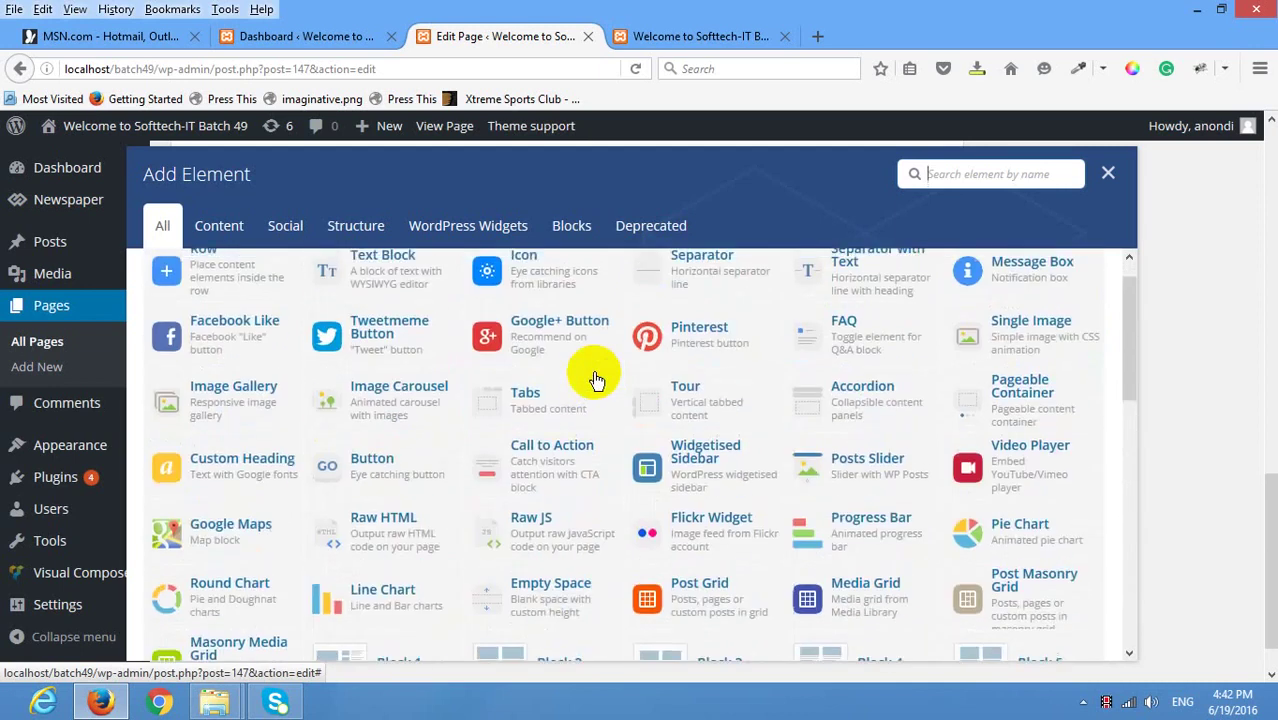
pyautogui.scroll(-5, 595, 380)
pyautogui.scroll(6, 587, 371)
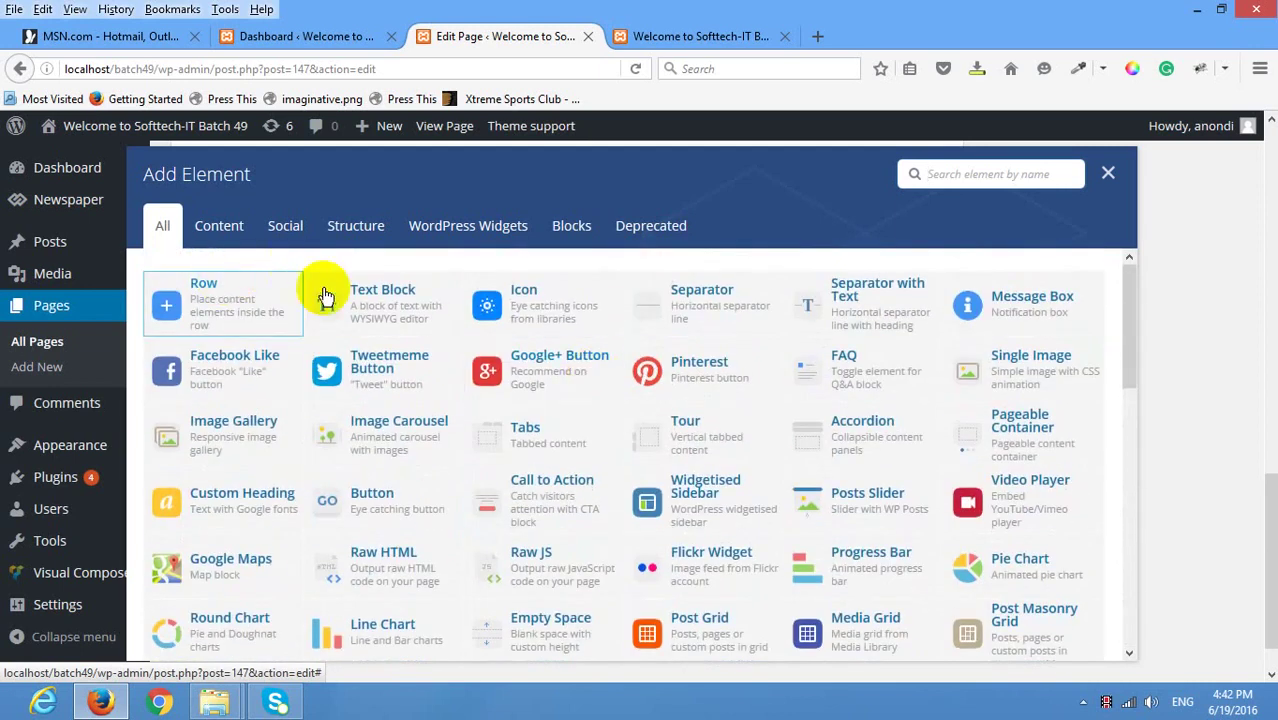
pyautogui.click(254, 306)
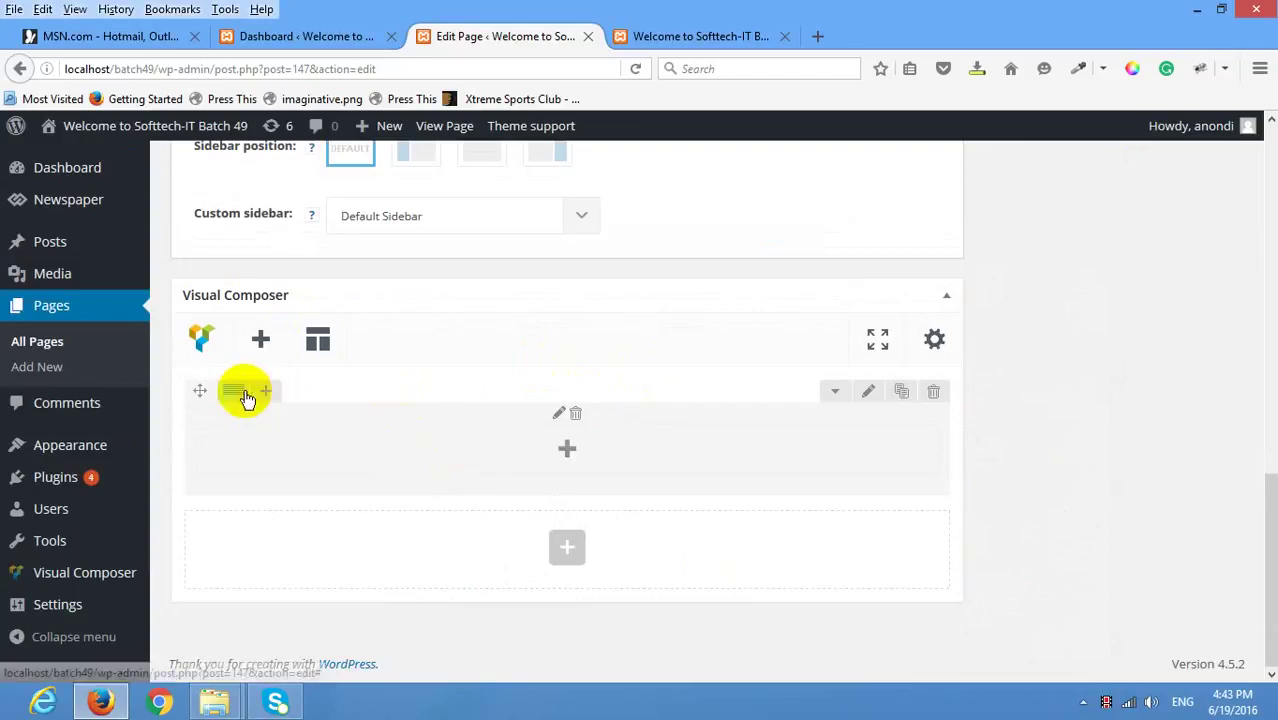
# Split the row into two equal columns and add a Text Block element to the first column.
pyautogui.moveTo(222, 390)
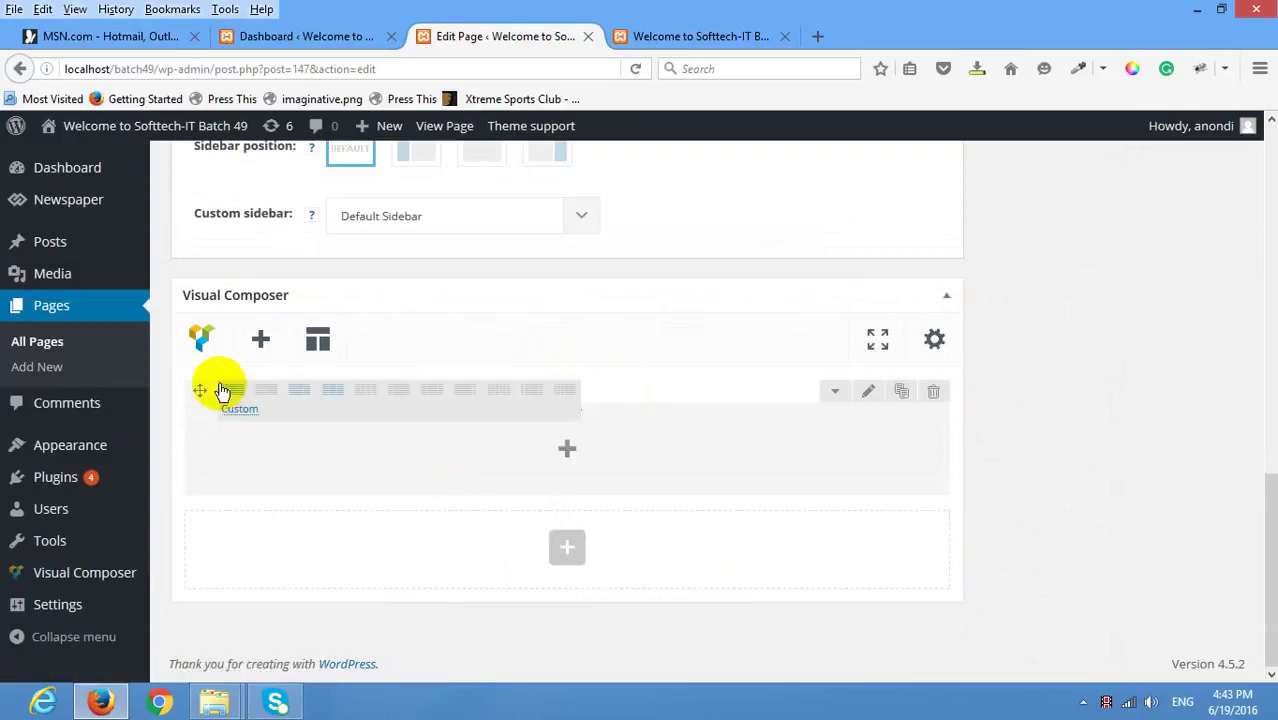
pyautogui.click(270, 400)
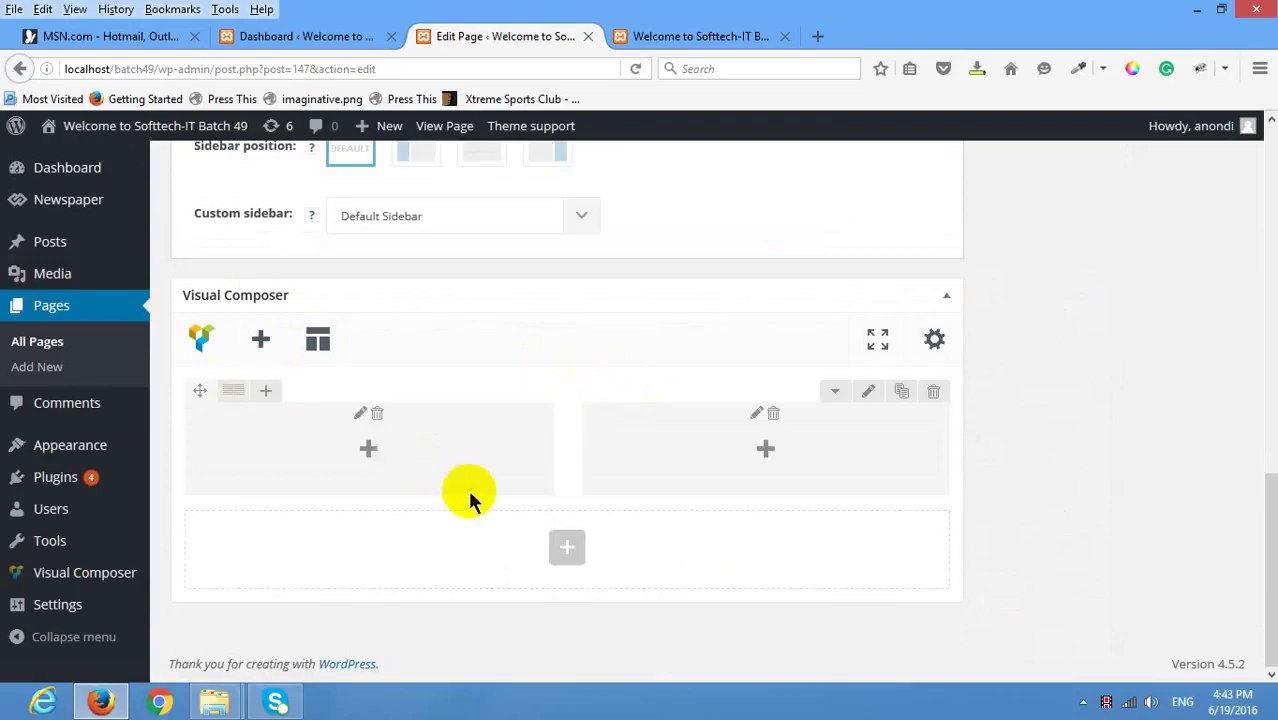
pyautogui.click(370, 447)
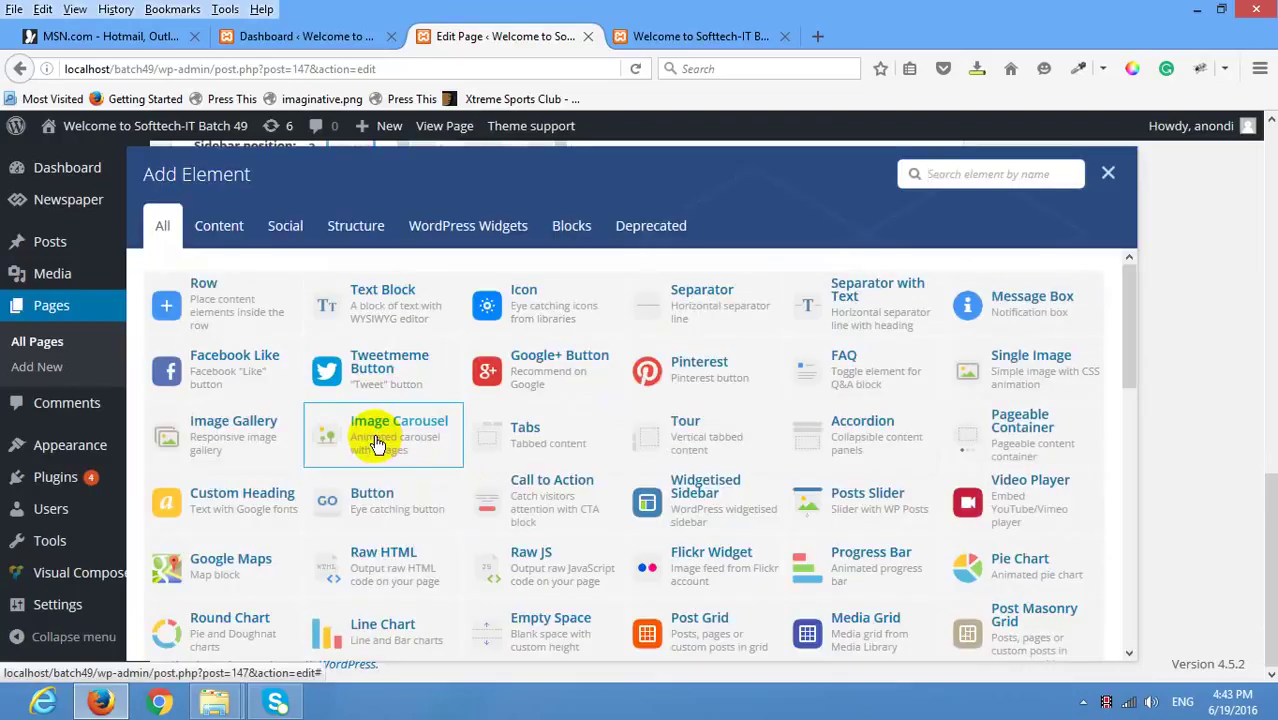
pyautogui.click(430, 309)
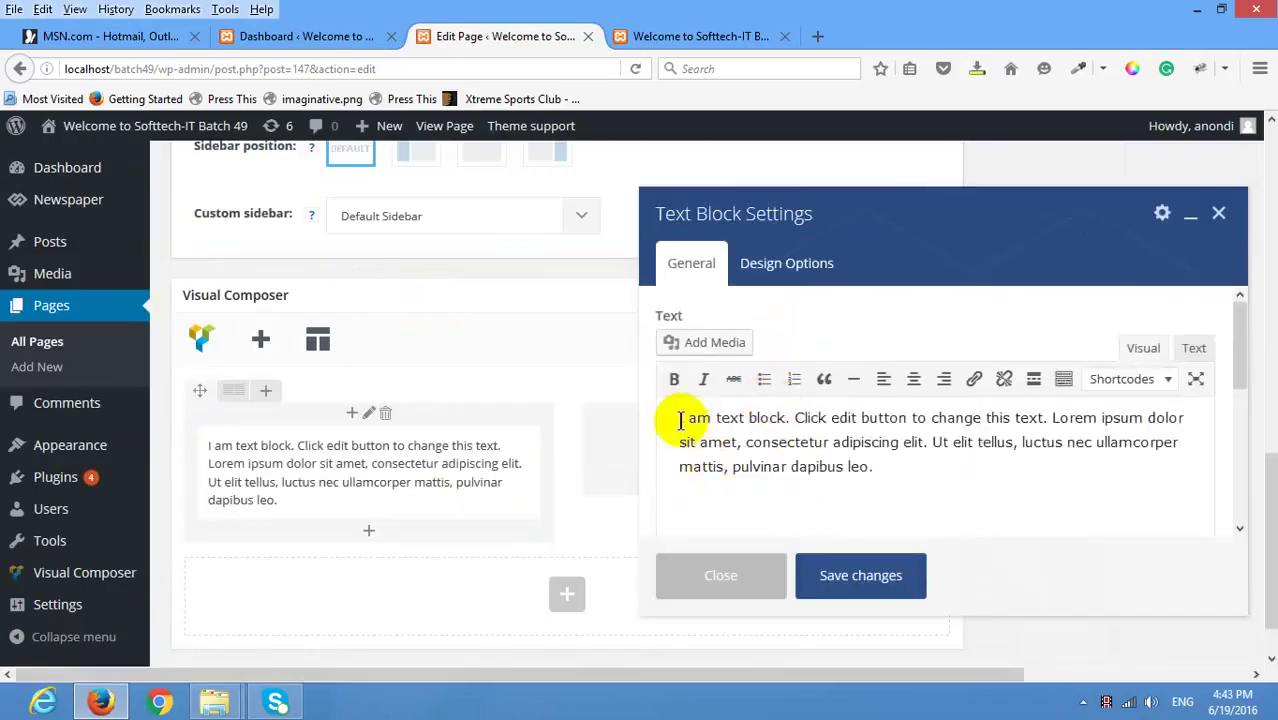
# Insert the image p2.jpg from the media library into the text block.
pyautogui.click(713, 345)
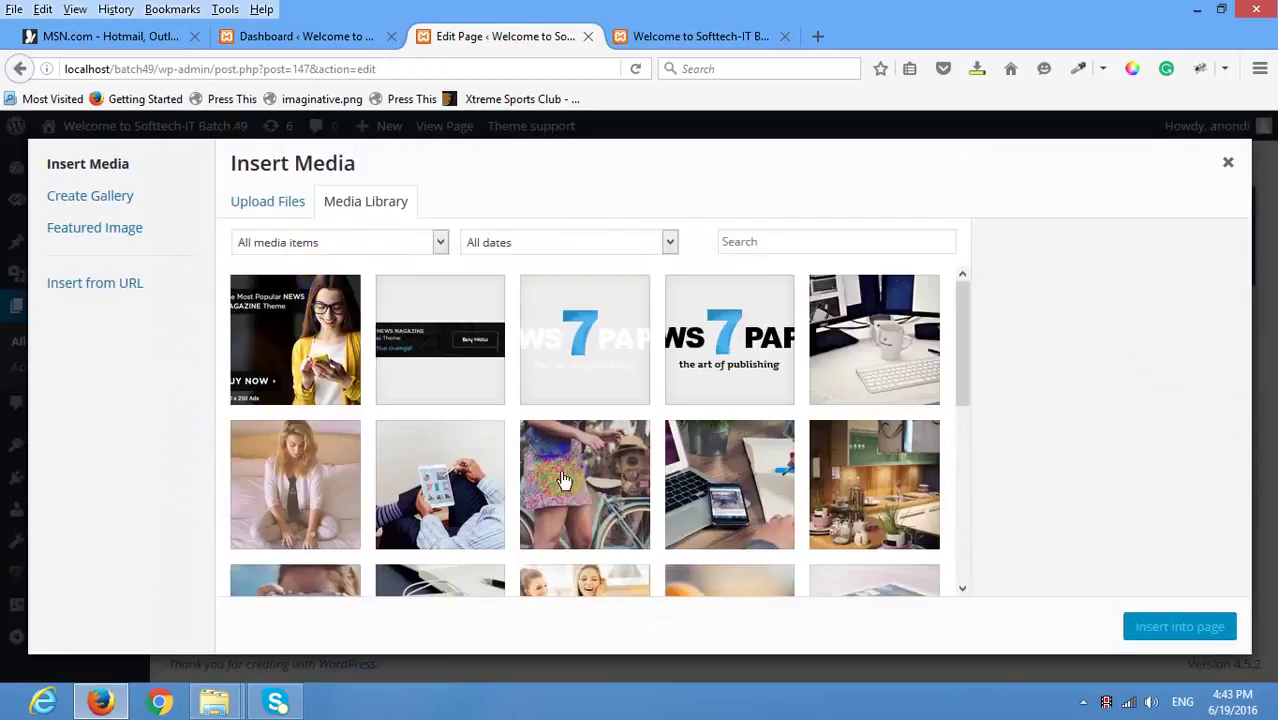
pyautogui.scroll(-1, 590, 470)
pyautogui.scroll(-3, 618, 468)
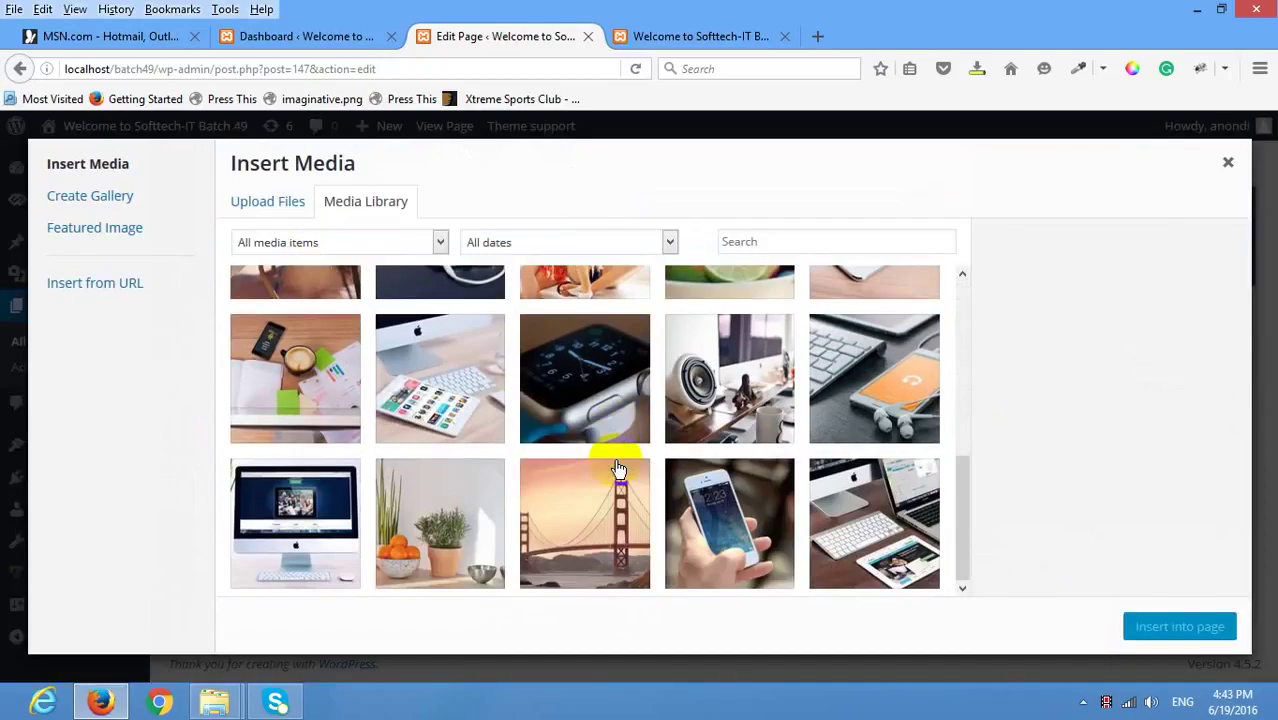
pyautogui.scroll(5, 628, 457)
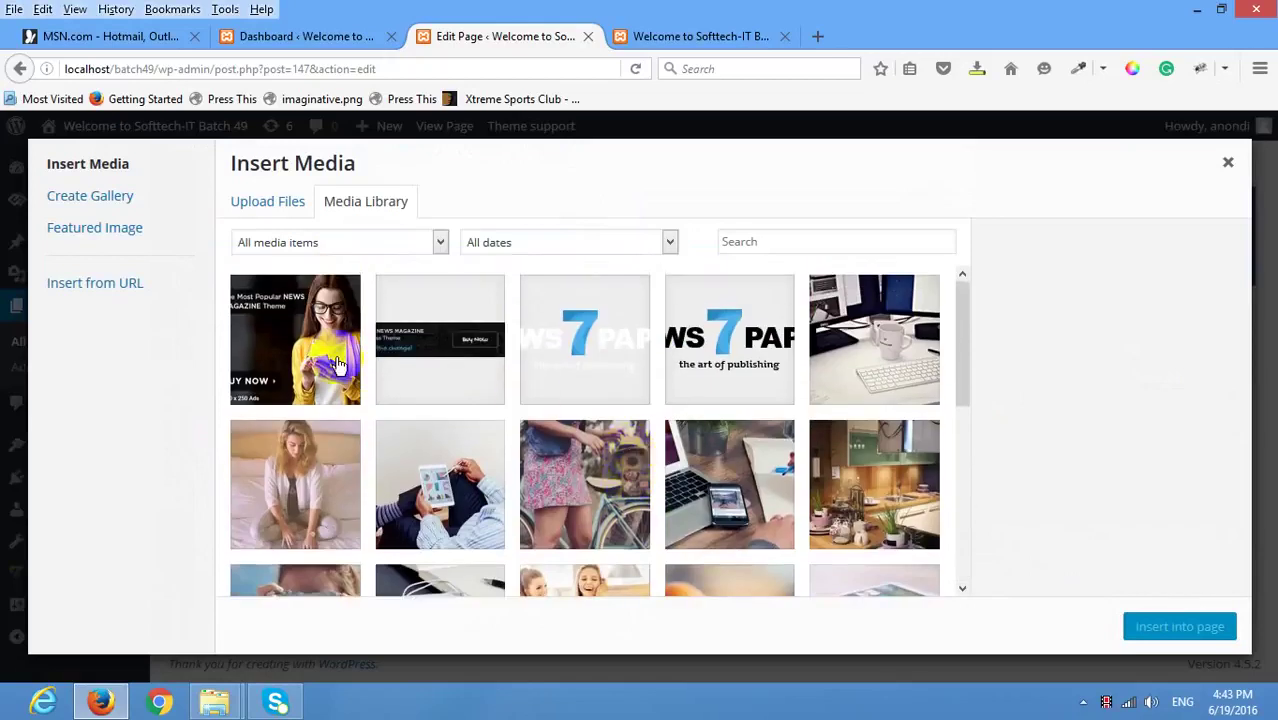
pyautogui.click(355, 510)
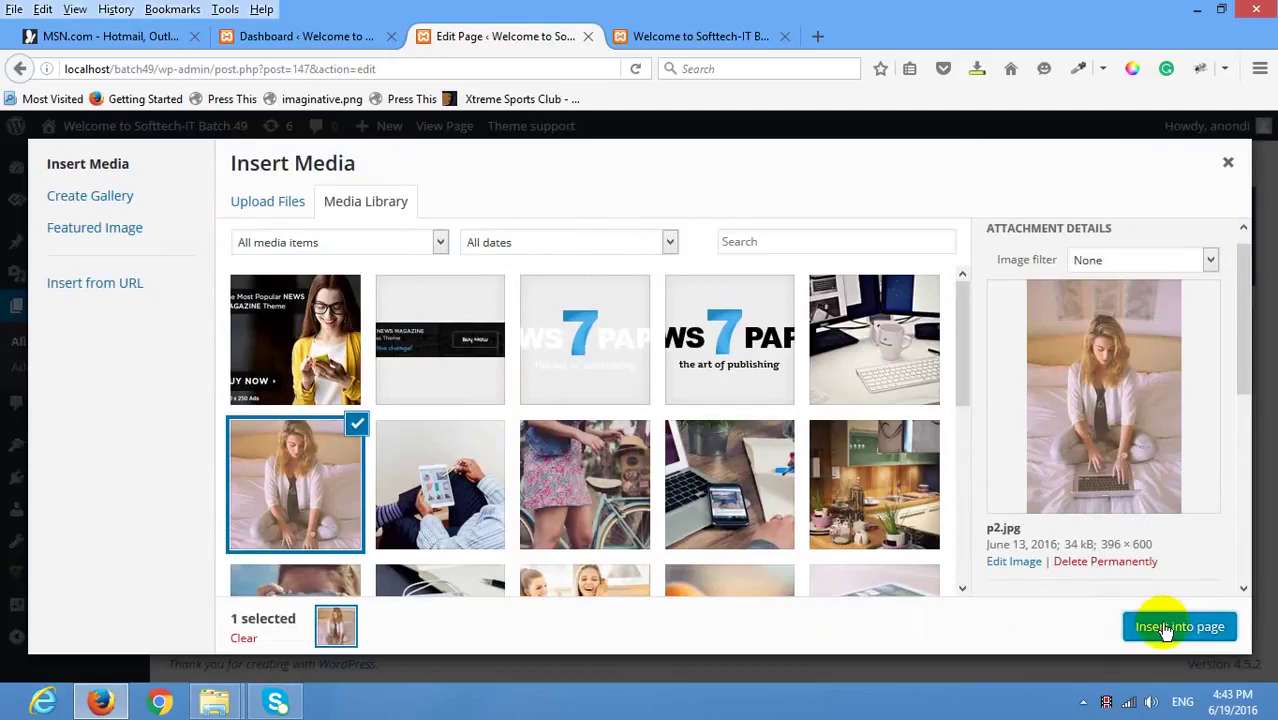
pyautogui.click(1165, 628)
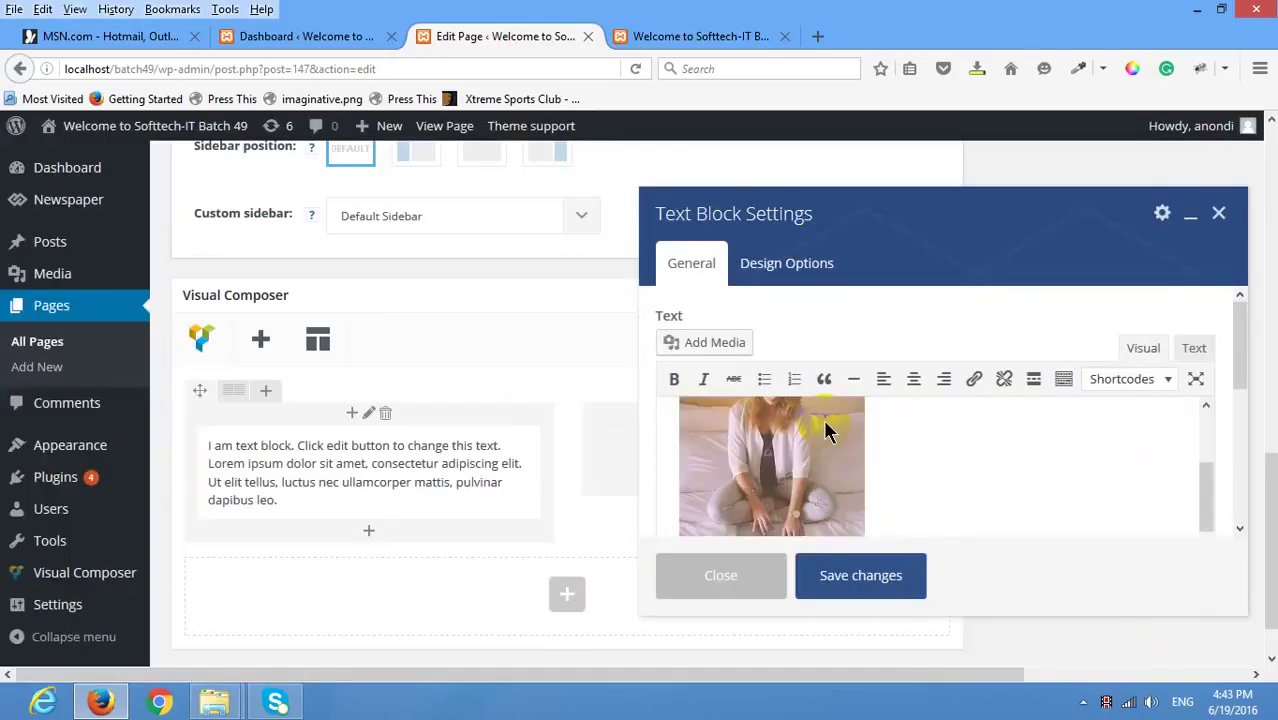
# Align the image in the text block to the left of its text and save the block.
pyautogui.click(797, 468)
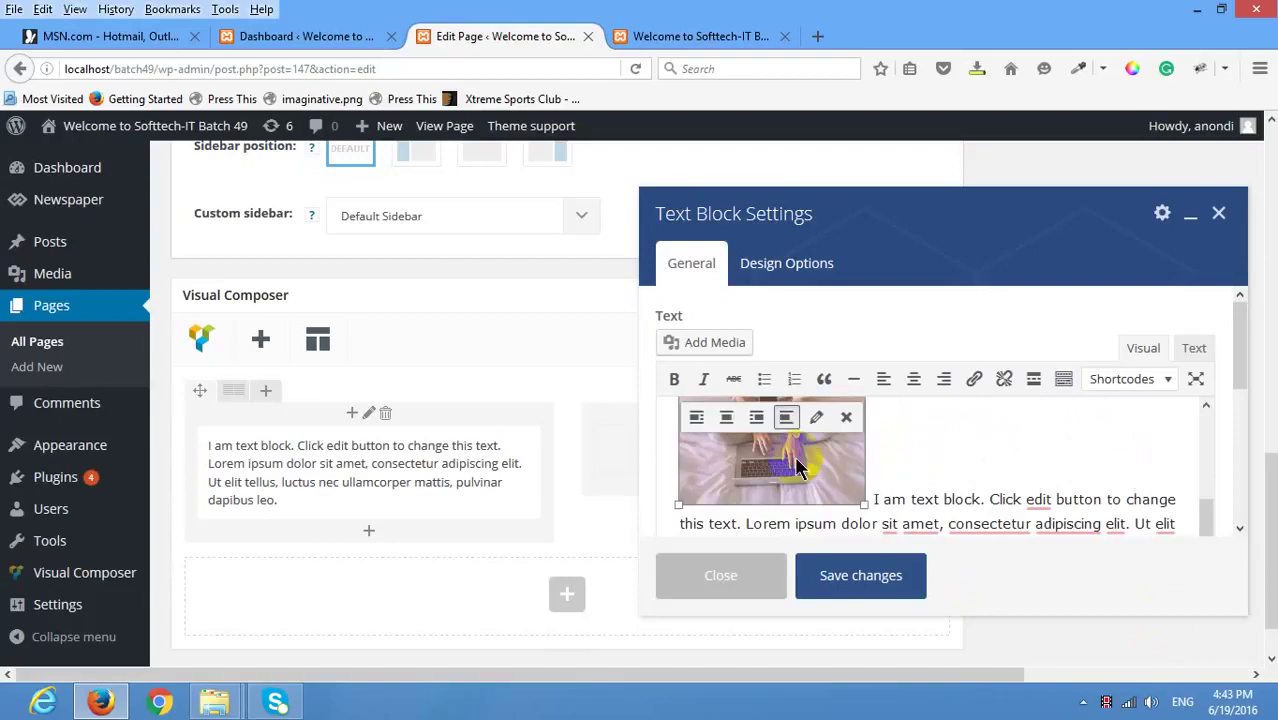
pyautogui.click(884, 380)
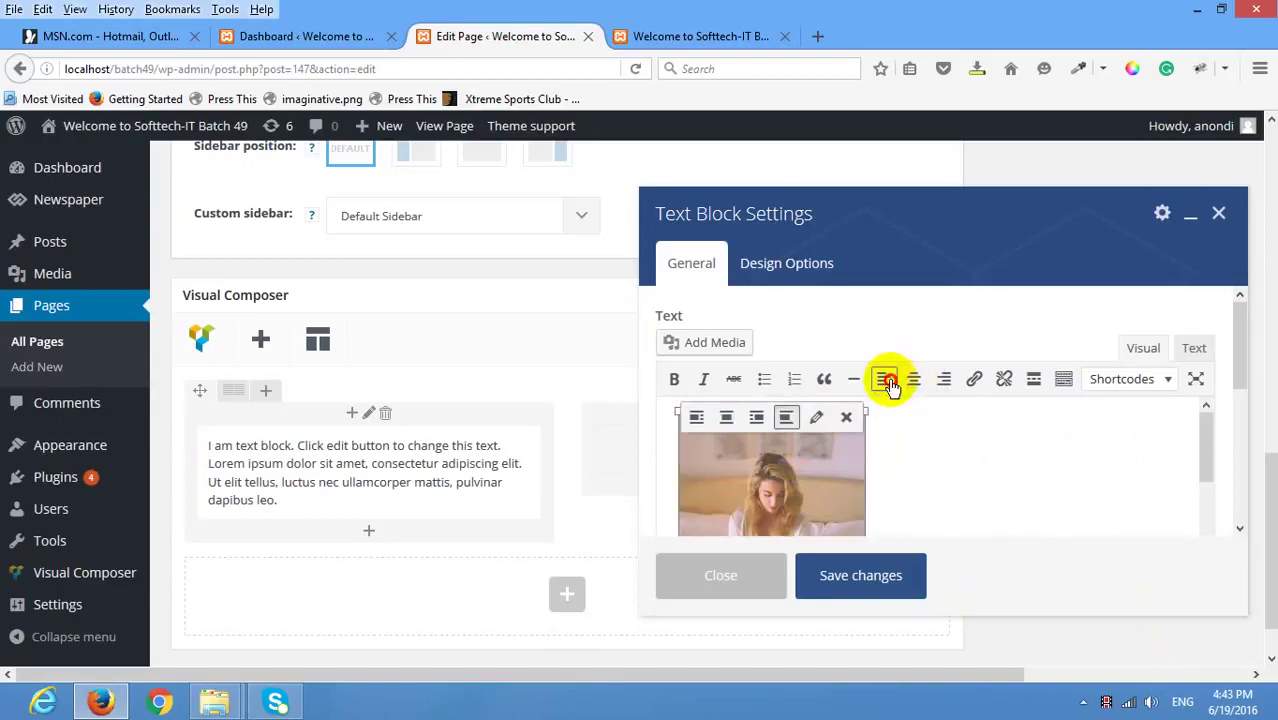
pyautogui.scroll(-2, 941, 505)
pyautogui.scroll(2, 827, 494)
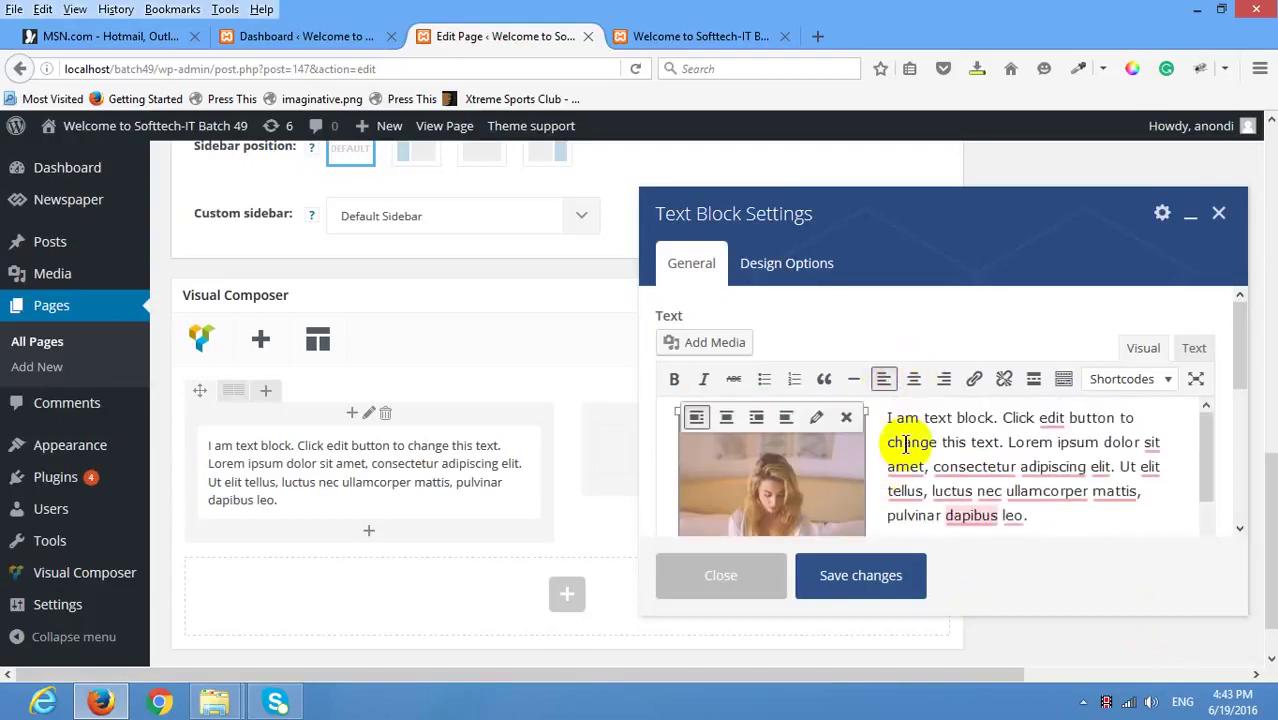
pyautogui.scroll(-1, 876, 580)
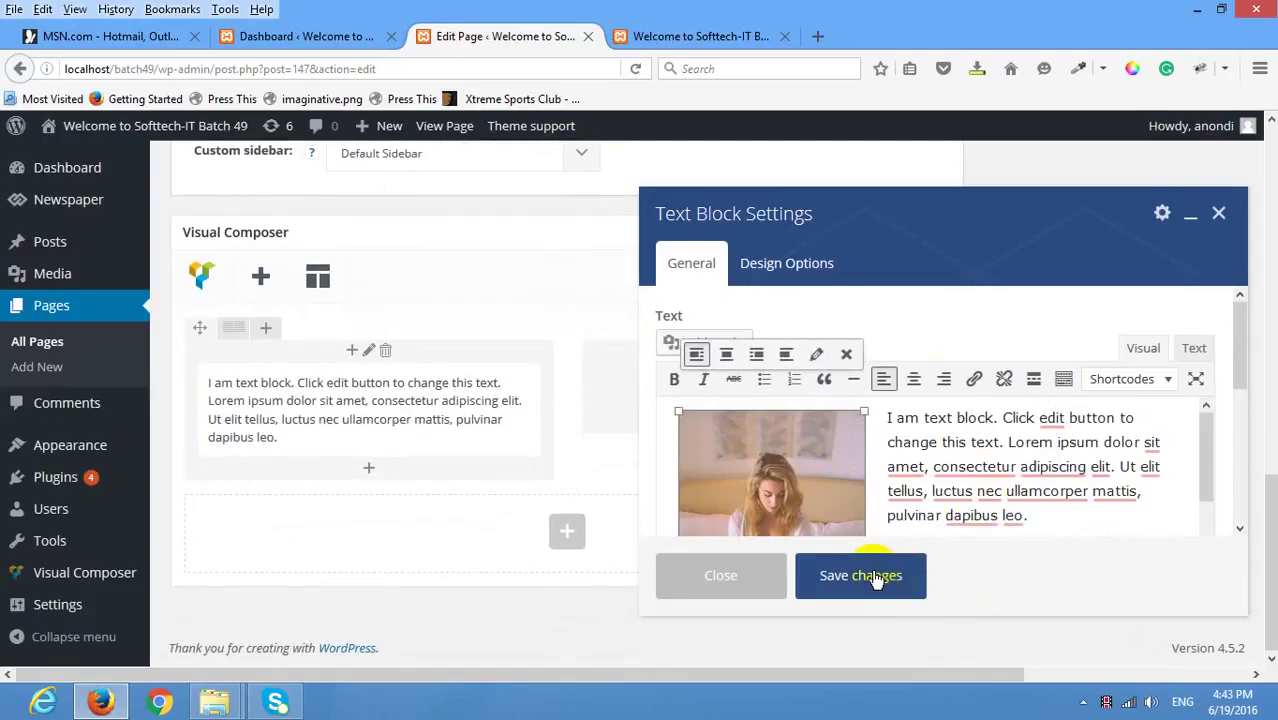
pyautogui.click(852, 565)
# Reopen the text block's settings, centre its image above the text and save the changes.
pyautogui.scroll(-3, 440, 480)
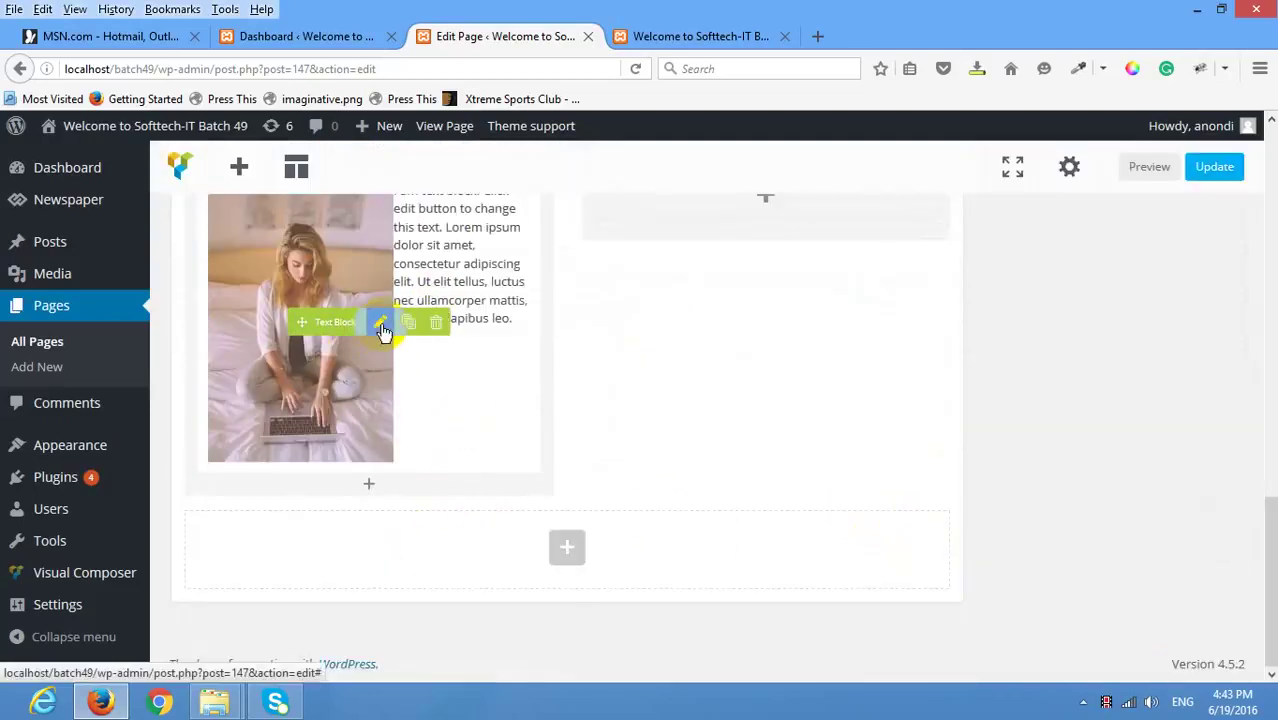
pyautogui.click(381, 323)
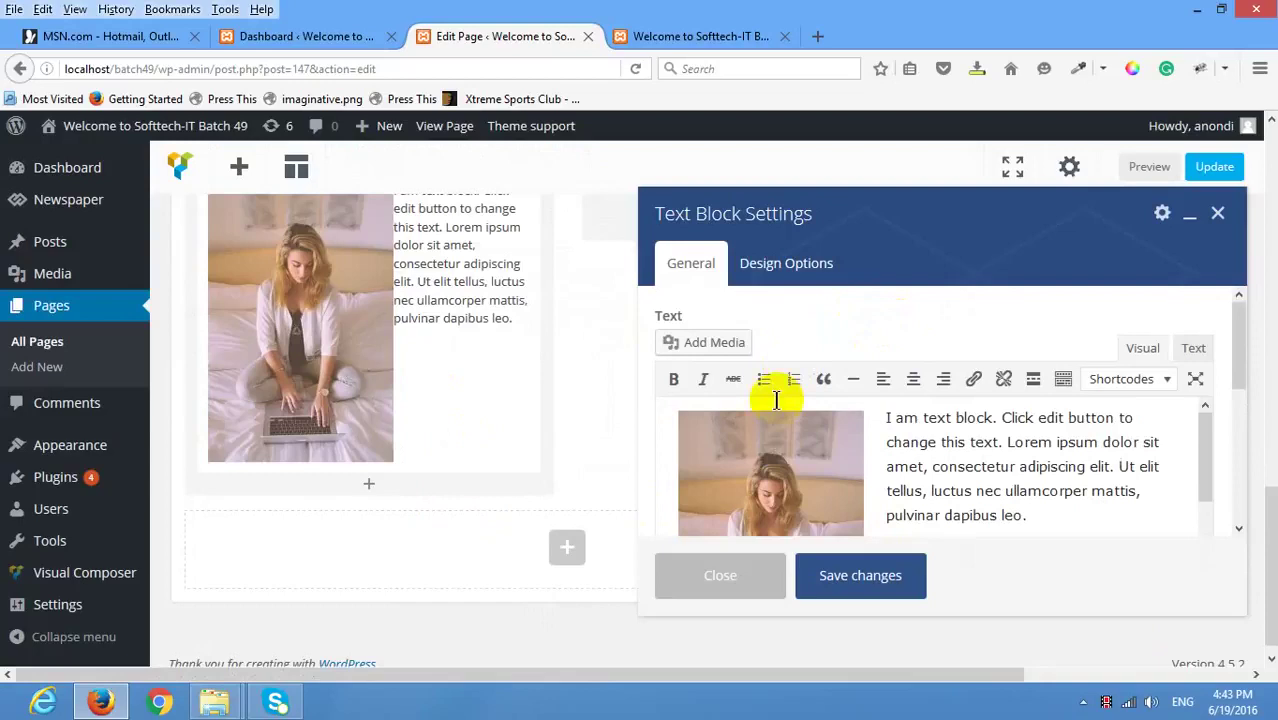
pyautogui.click(786, 440)
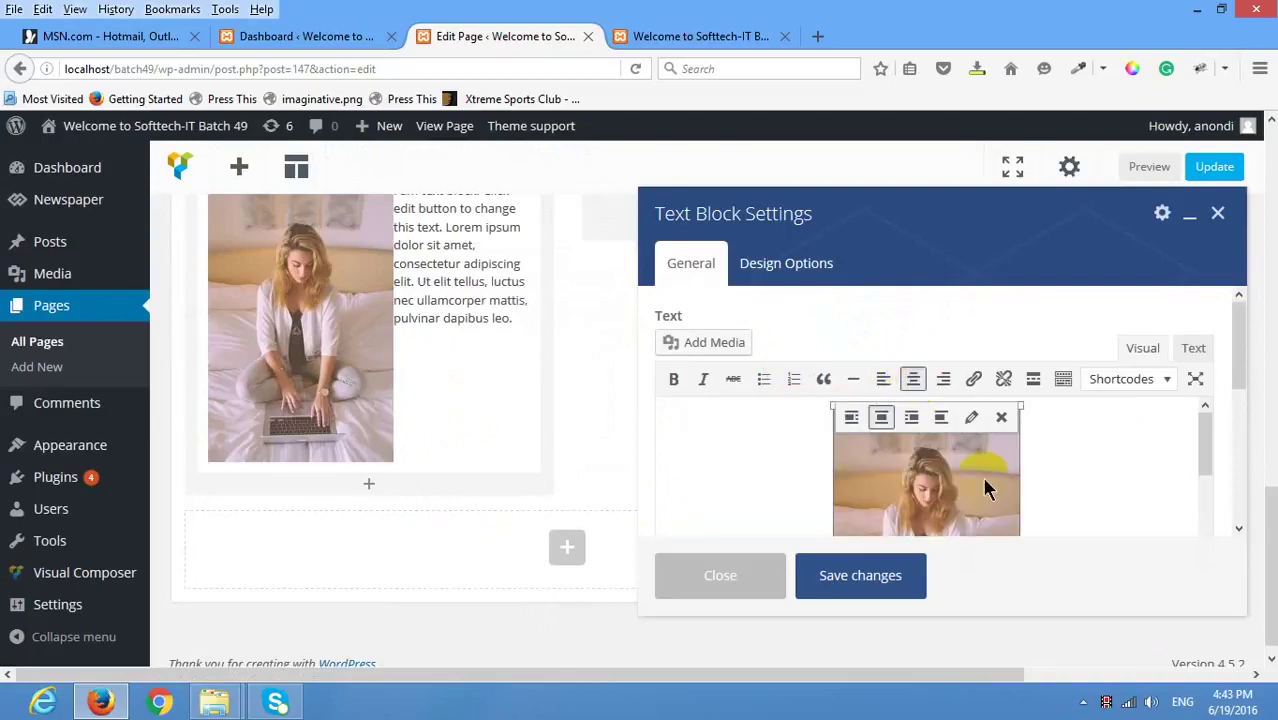
pyautogui.scroll(-3, 982, 479)
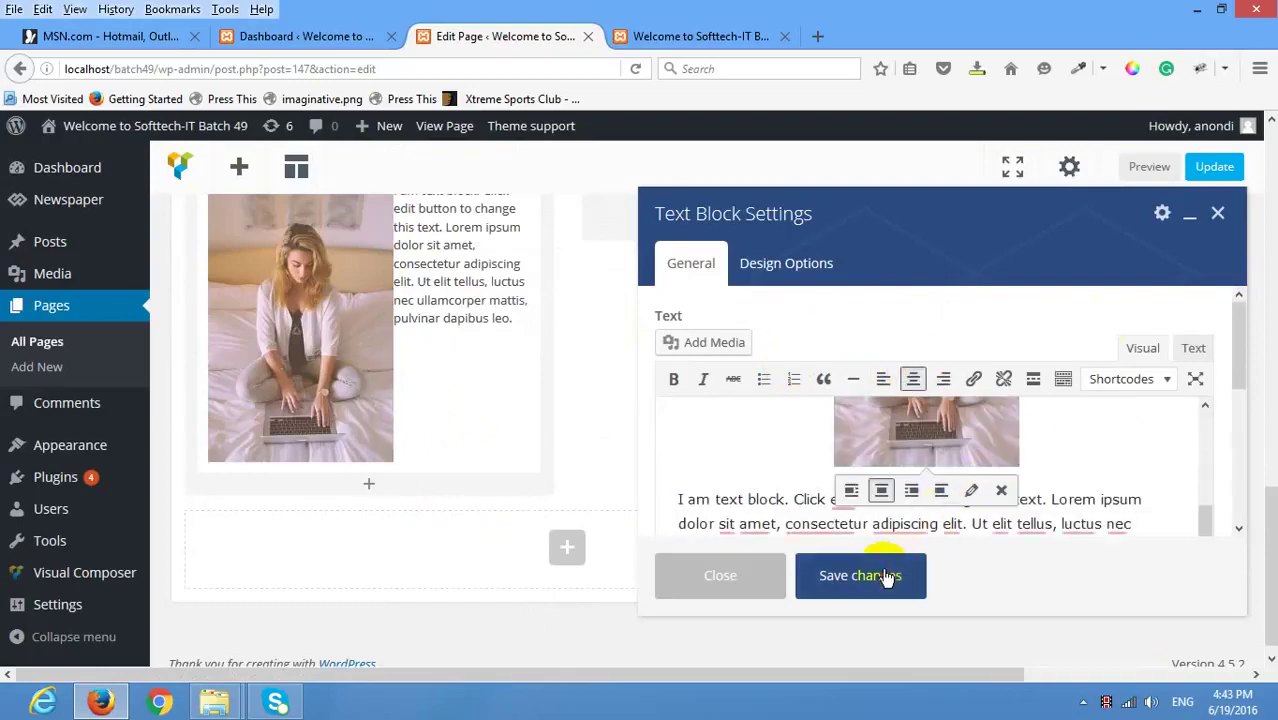
pyautogui.click(747, 567)
pyautogui.scroll(5, 425, 487)
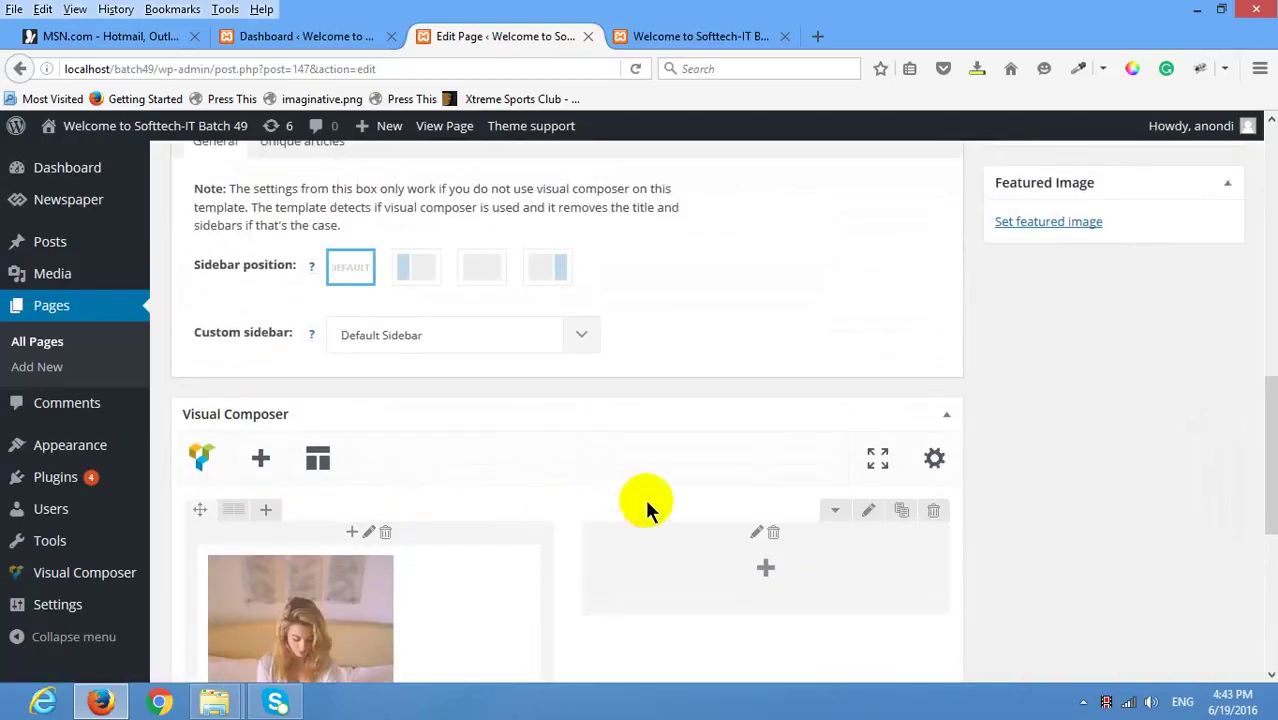
pyautogui.scroll(-4, 645, 498)
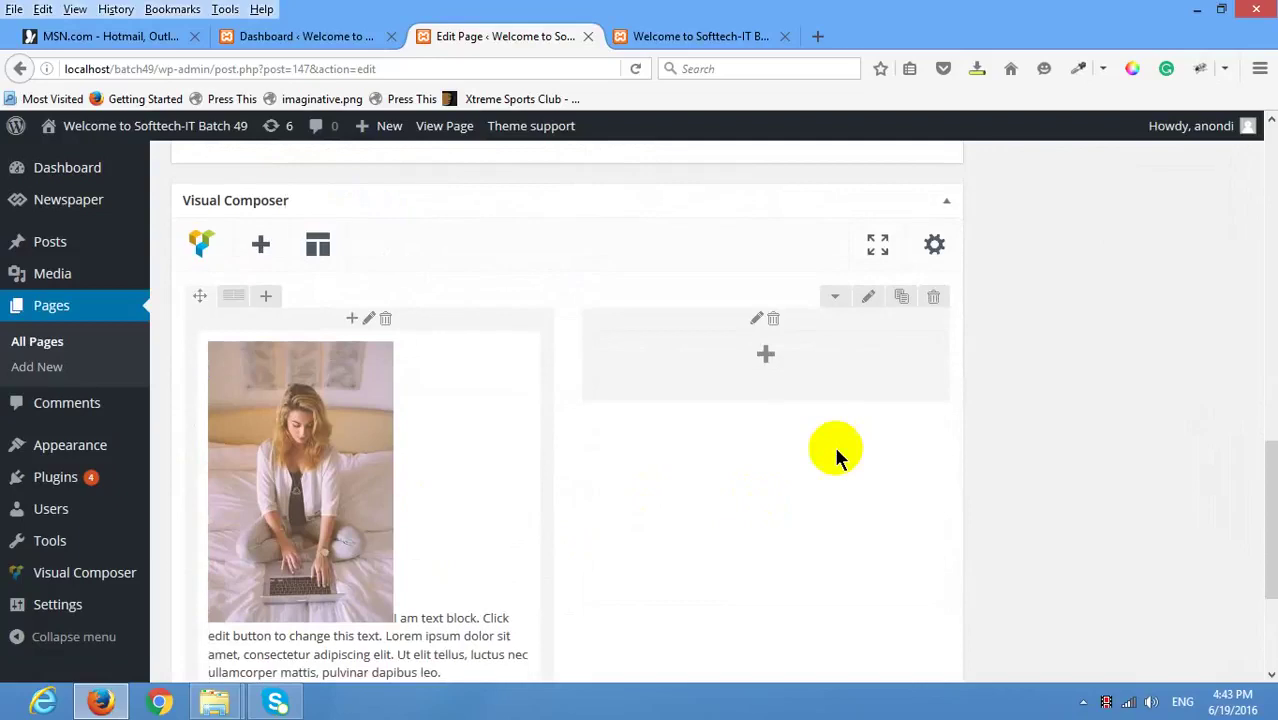
# Add an Image Gallery element to the second column and give it the image 15.jpg from the media library.
pyautogui.click(765, 350)
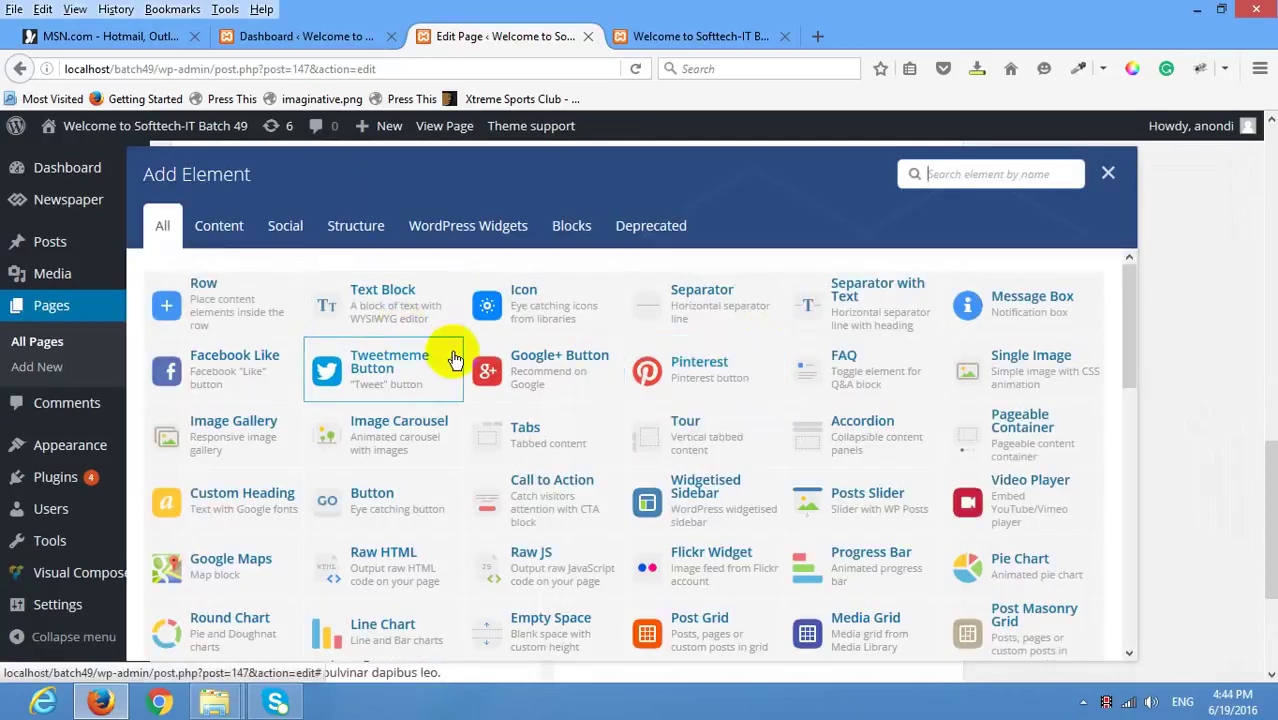
pyautogui.click(263, 440)
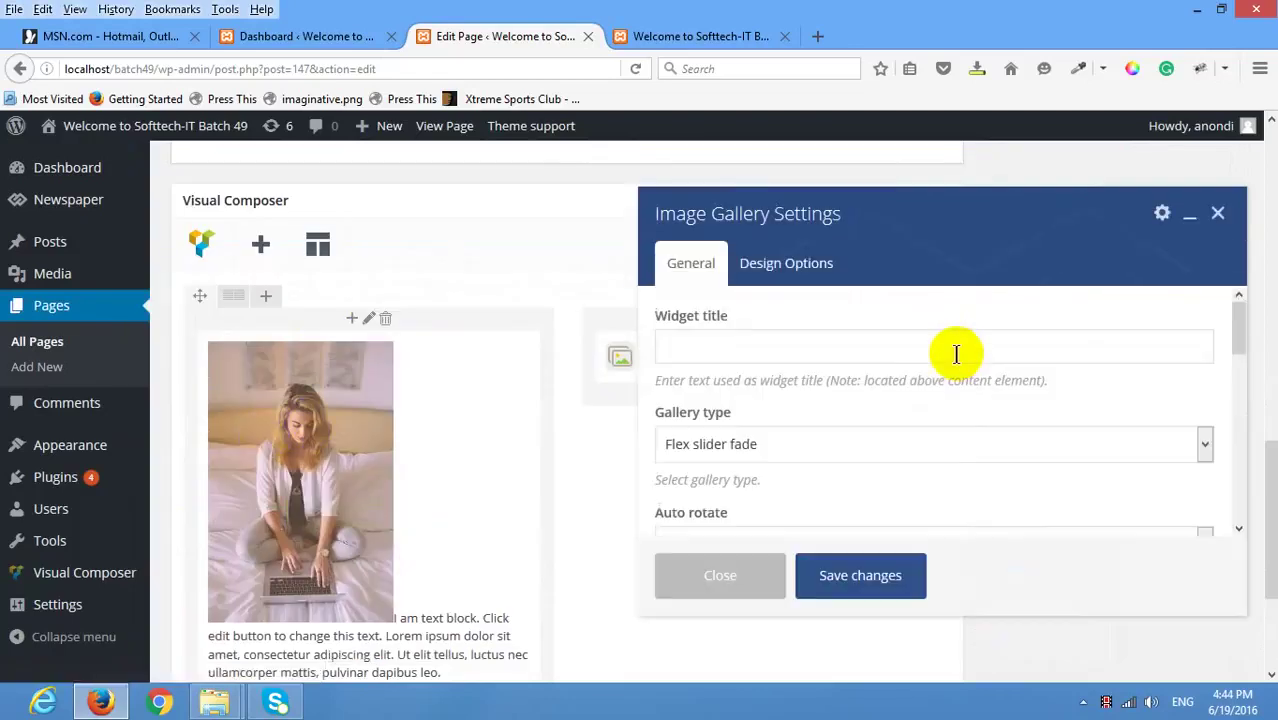
pyautogui.scroll(-5, 775, 414)
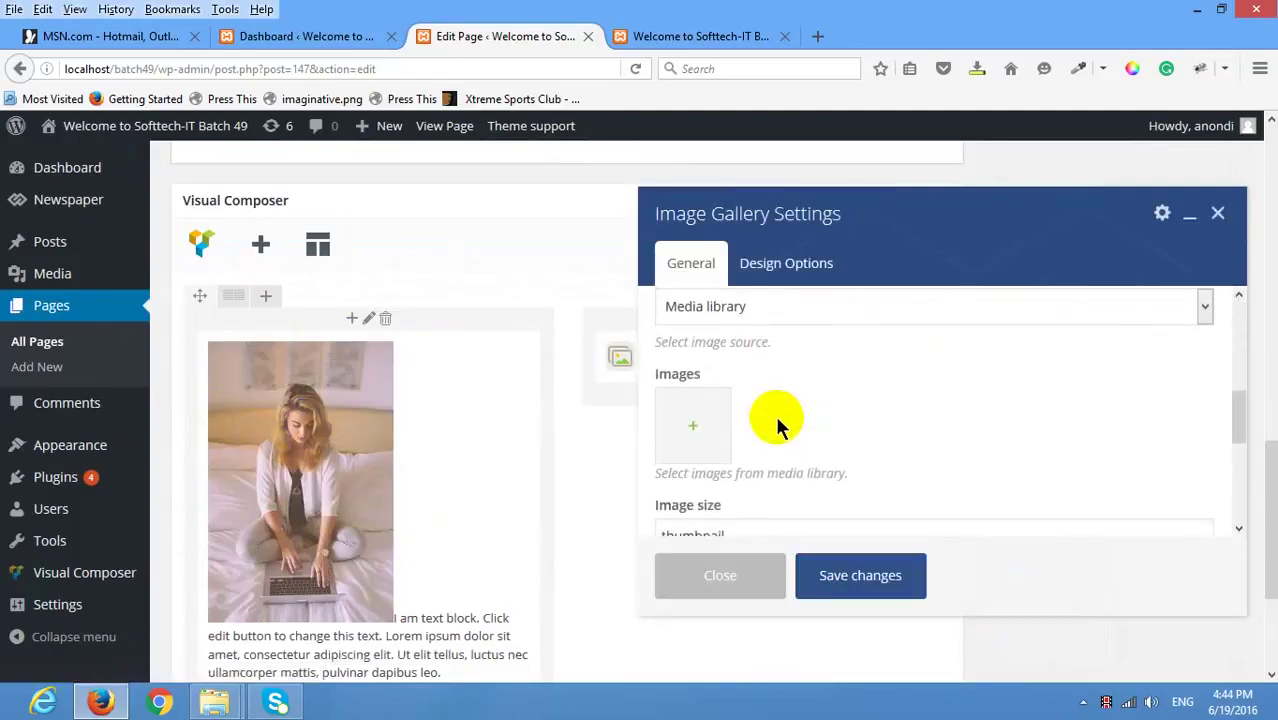
pyautogui.click(705, 418)
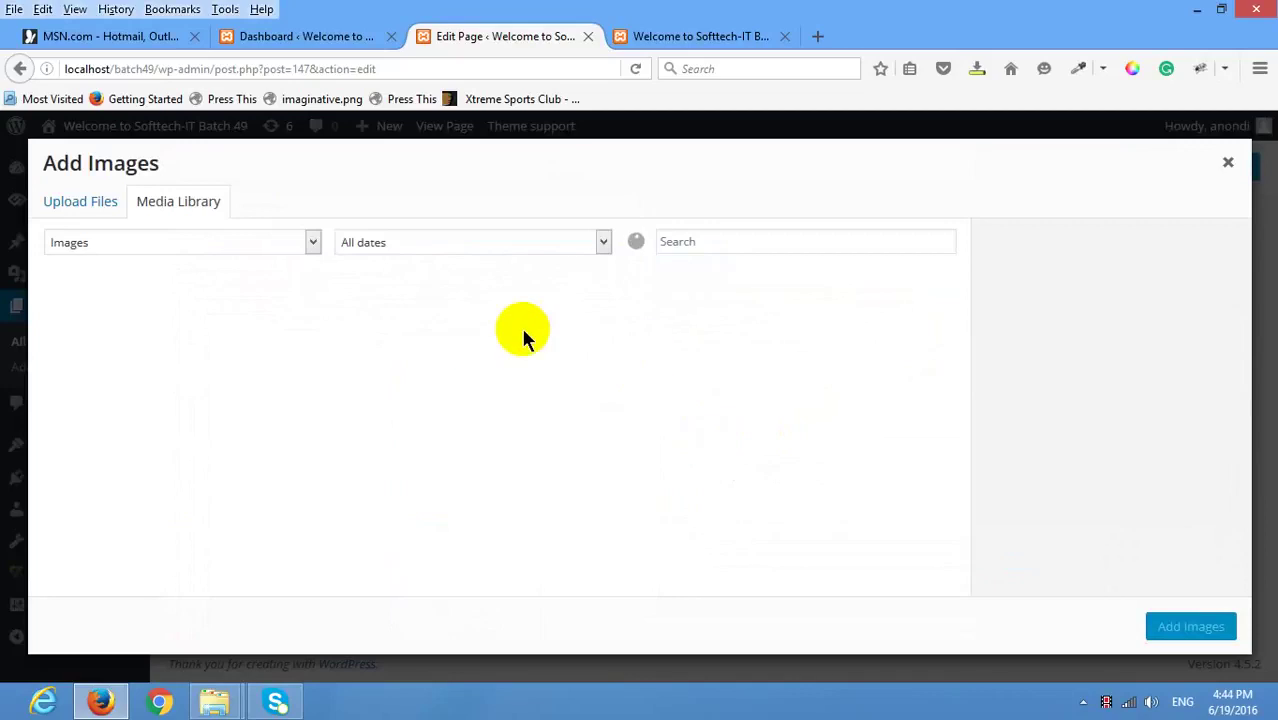
pyautogui.click(478, 470)
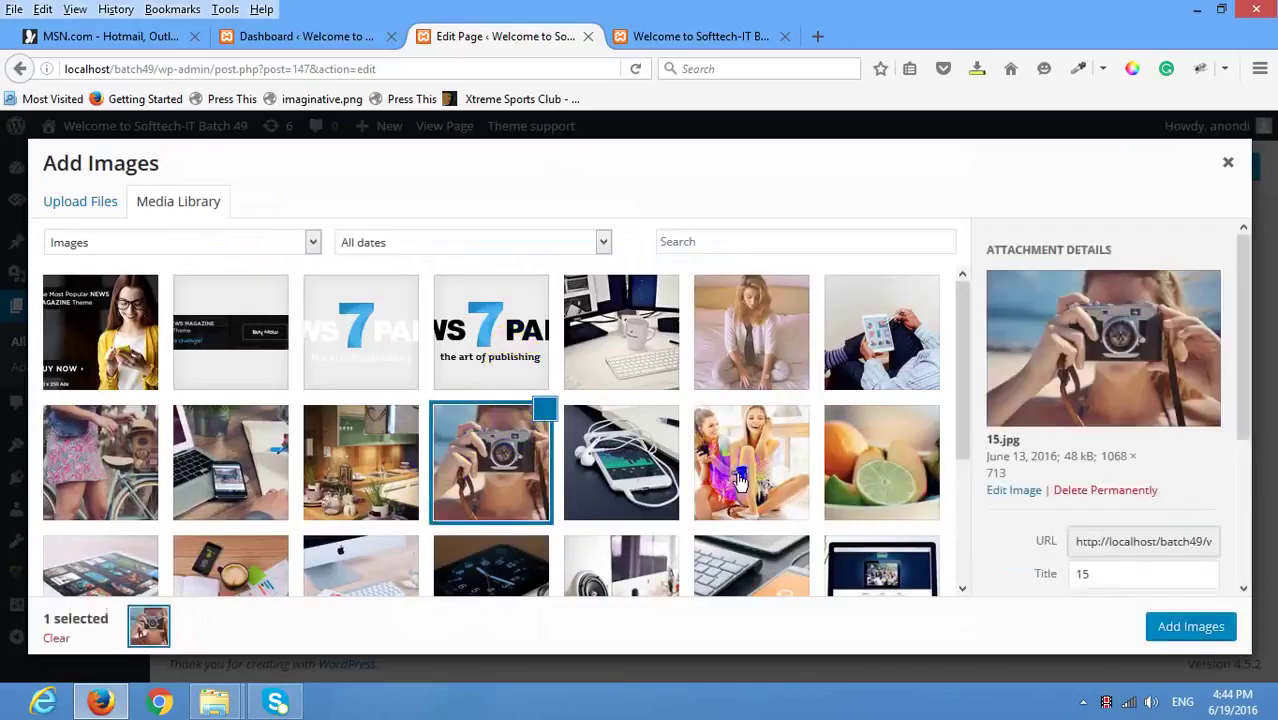
pyautogui.click(1186, 624)
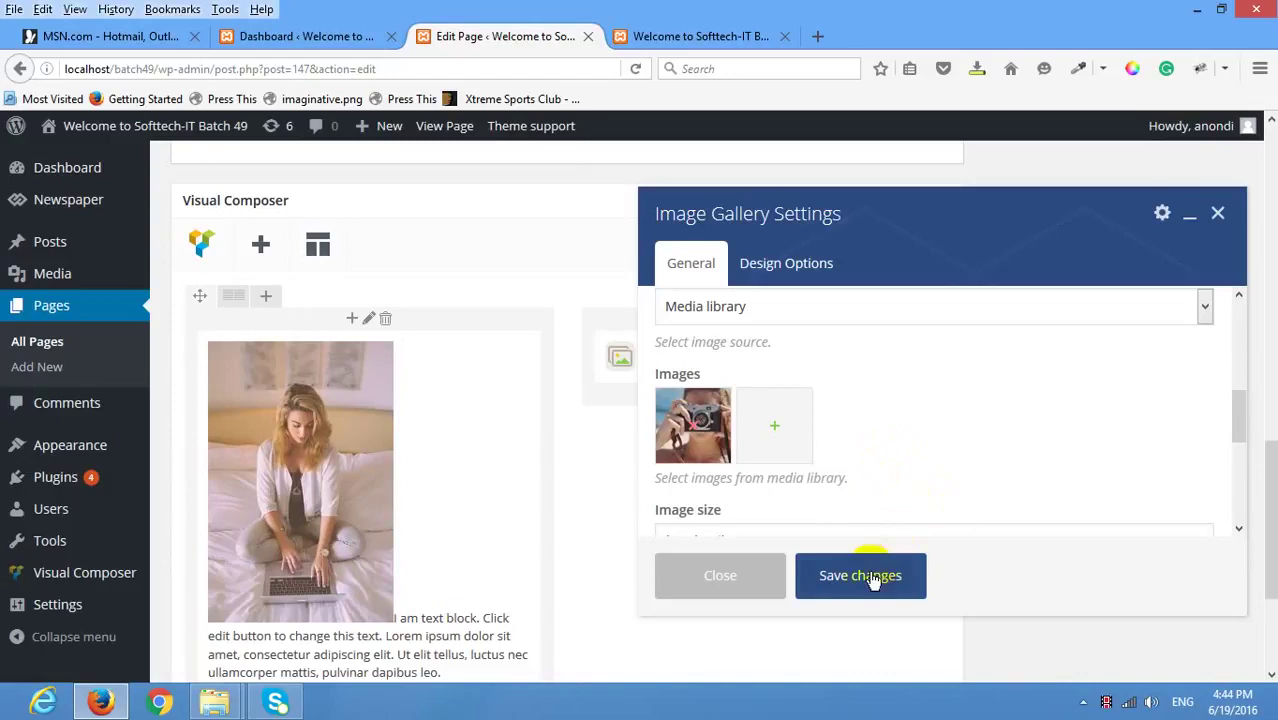
# Set the gallery's image size to large.
pyautogui.scroll(-3, 834, 484)
pyautogui.scroll(2, 820, 460)
pyautogui.click(737, 376)
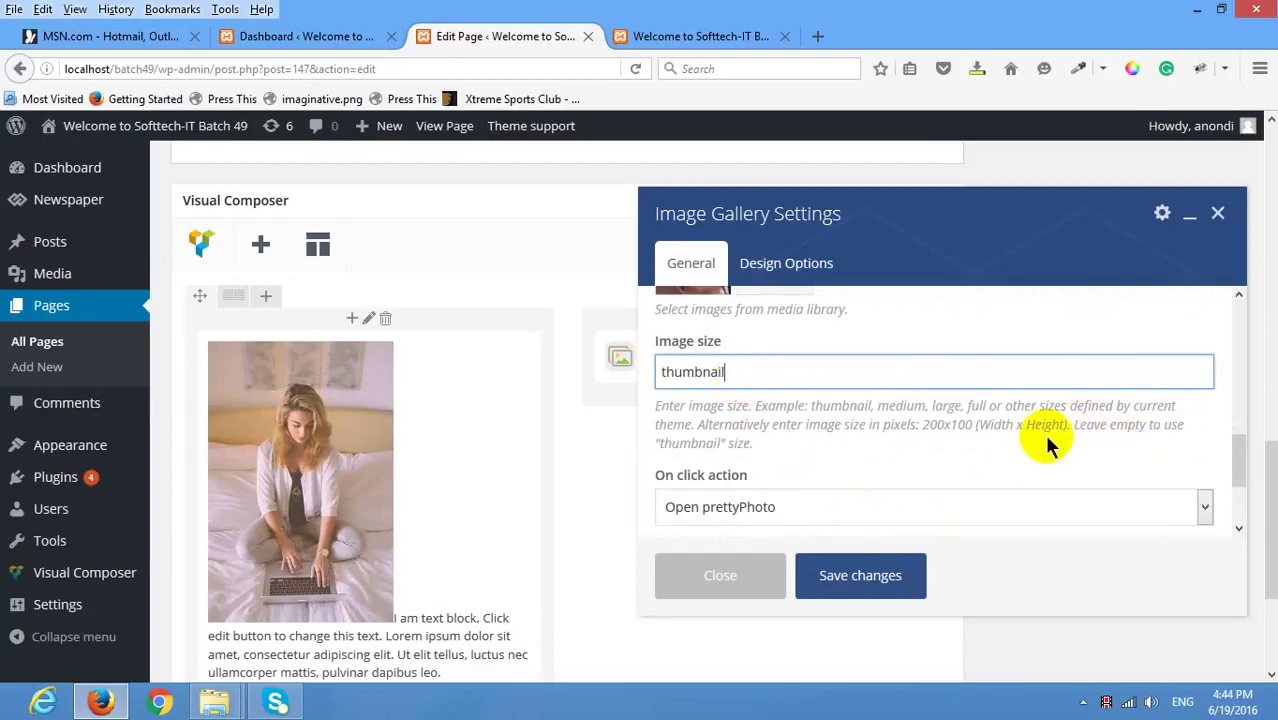
pyautogui.click(670, 403)
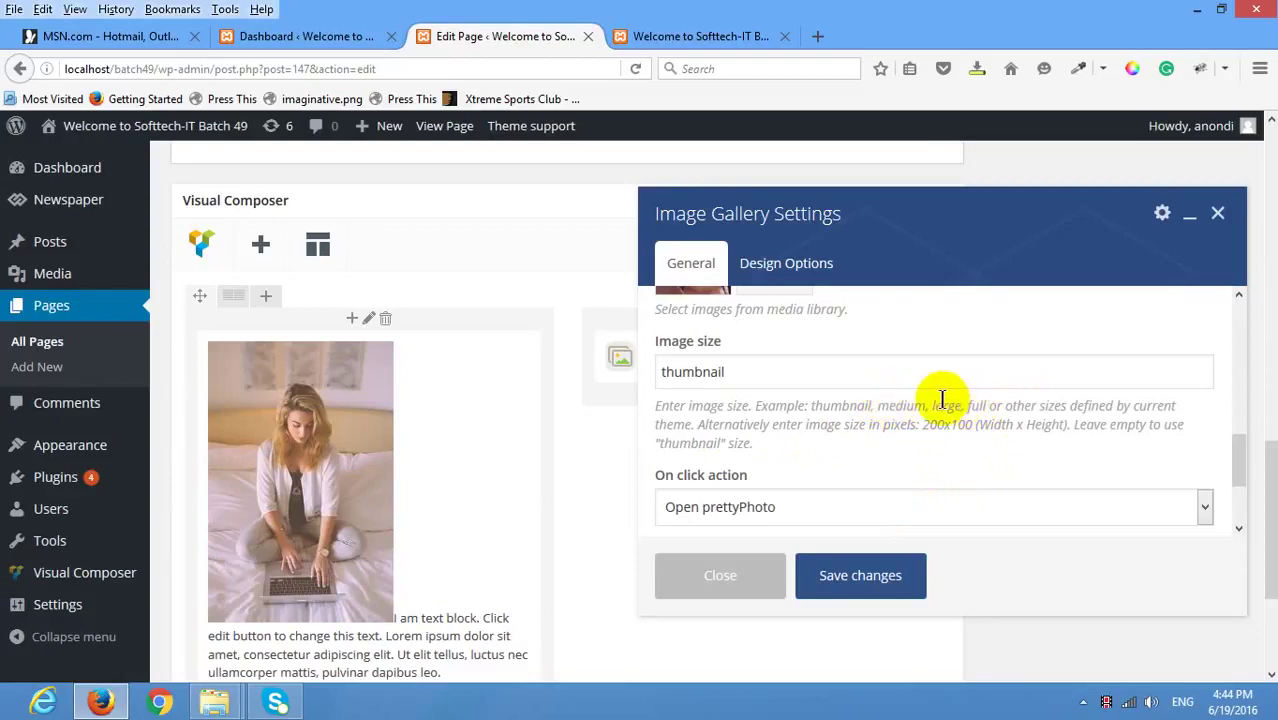
pyautogui.moveTo(933, 405); pyautogui.dragTo(962, 407)
pyautogui.hotkey('ctrl', 'c')
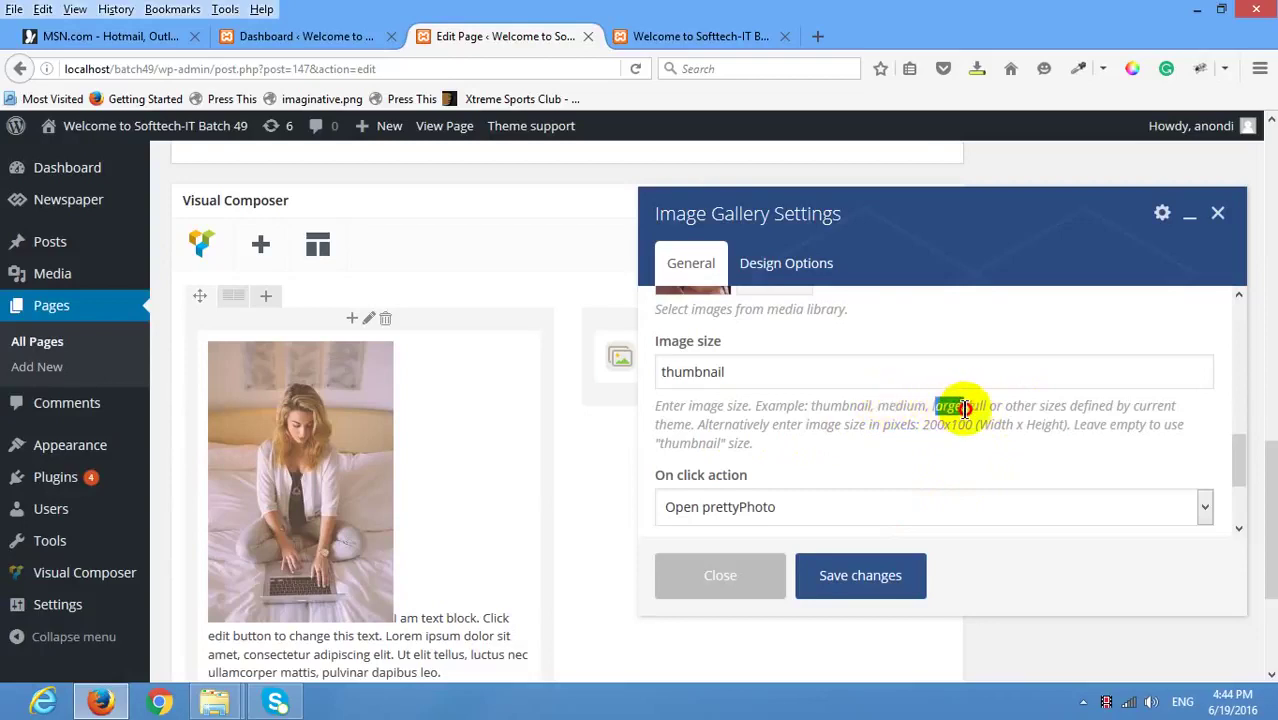
pyautogui.doubleClick(660, 372)
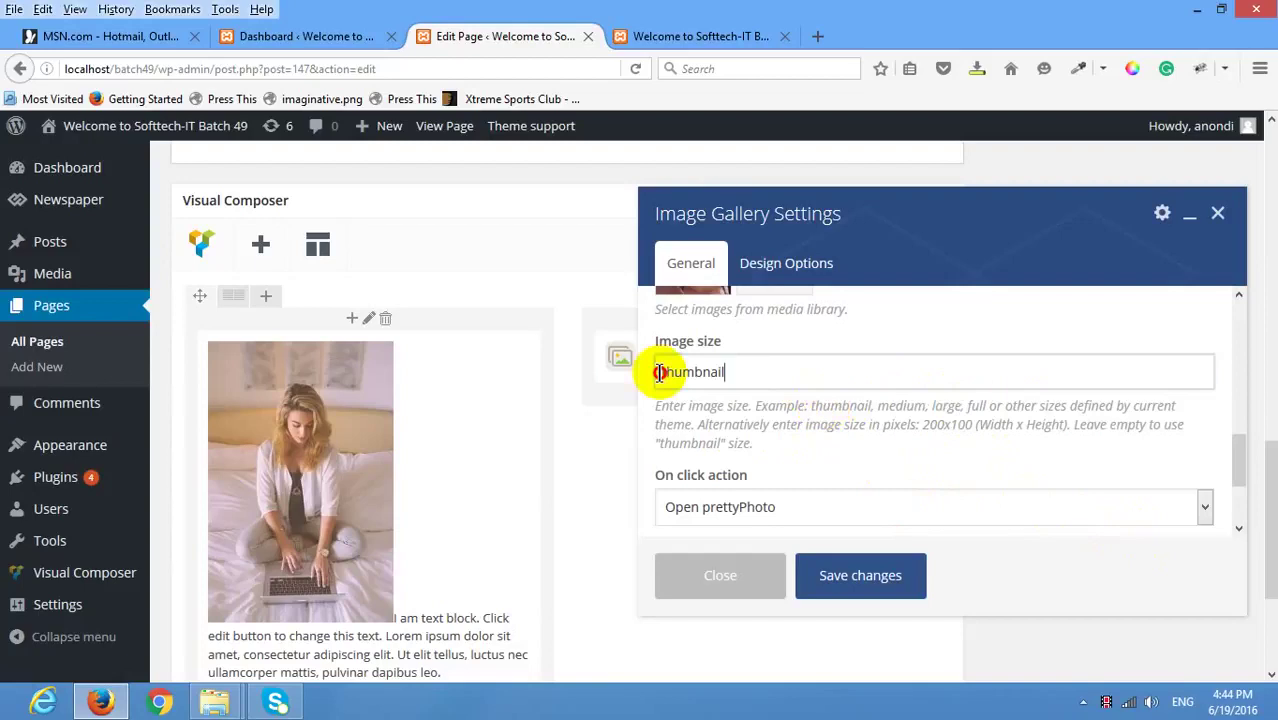
pyautogui.hotkey('ctrl', 'v')
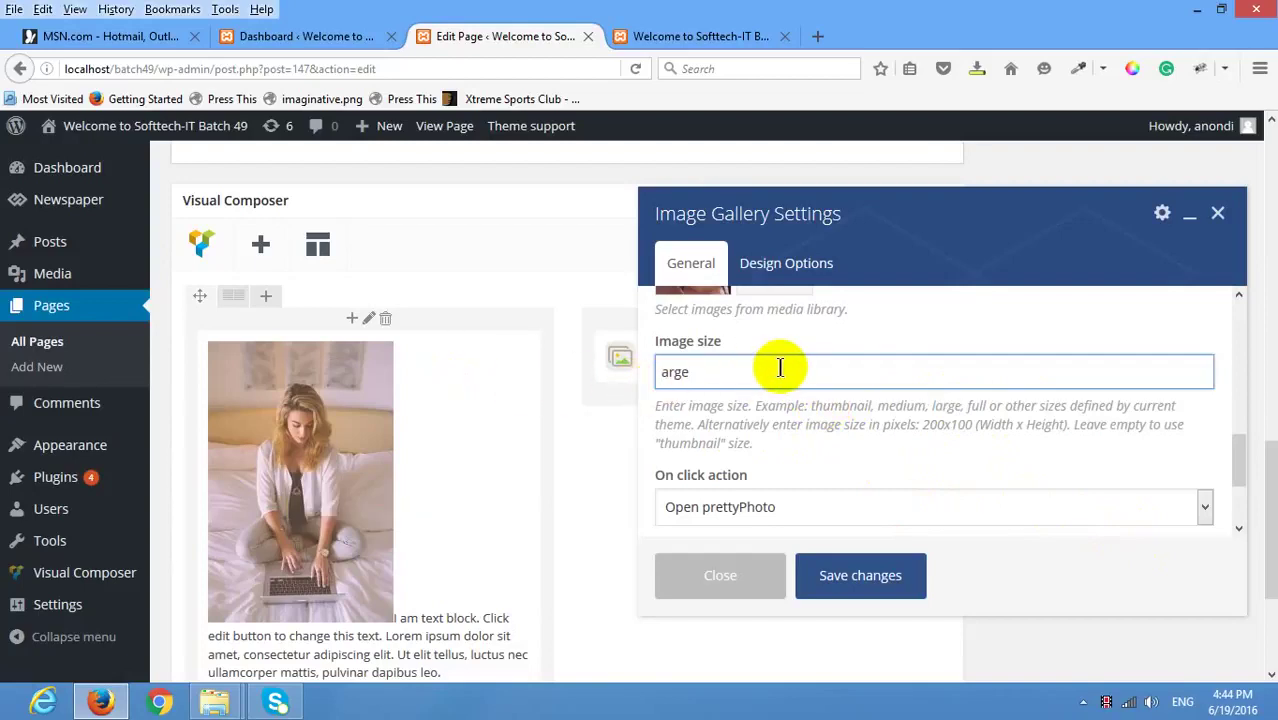
# Keep Open prettyPhoto as the gallery's on click action and save the gallery settings.
pyautogui.scroll(-1, 780, 368)
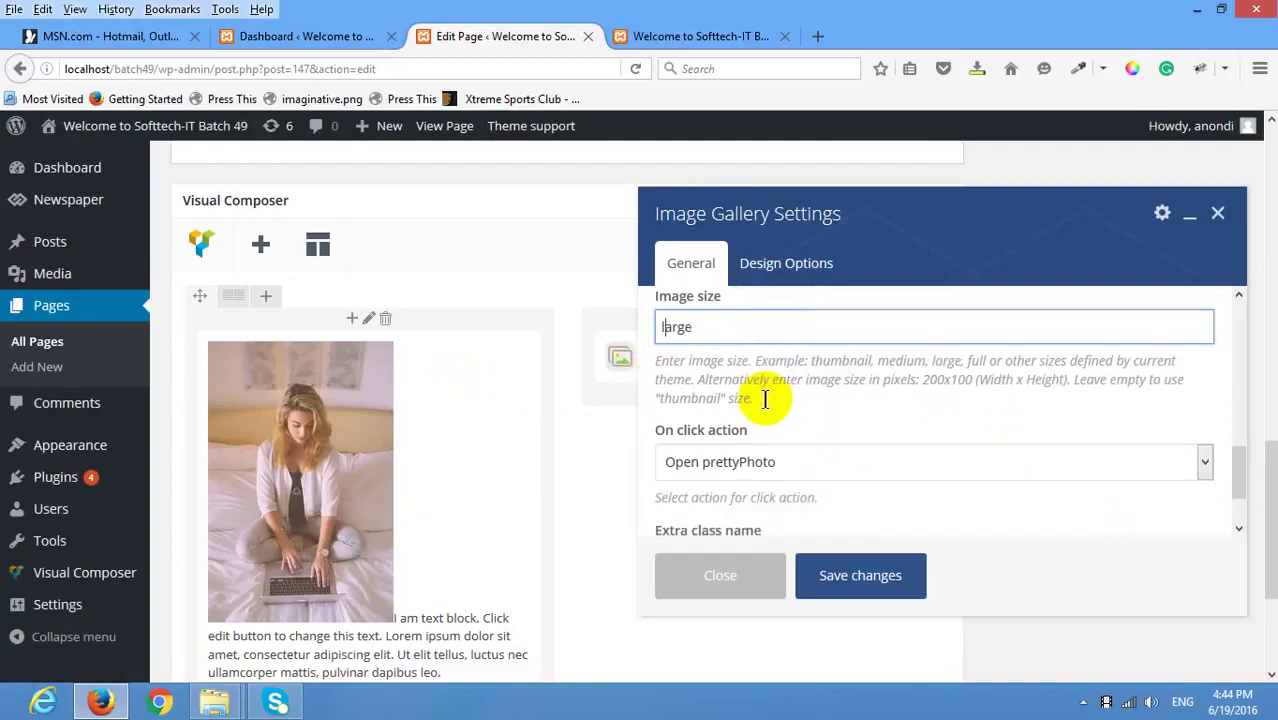
pyautogui.click(848, 447)
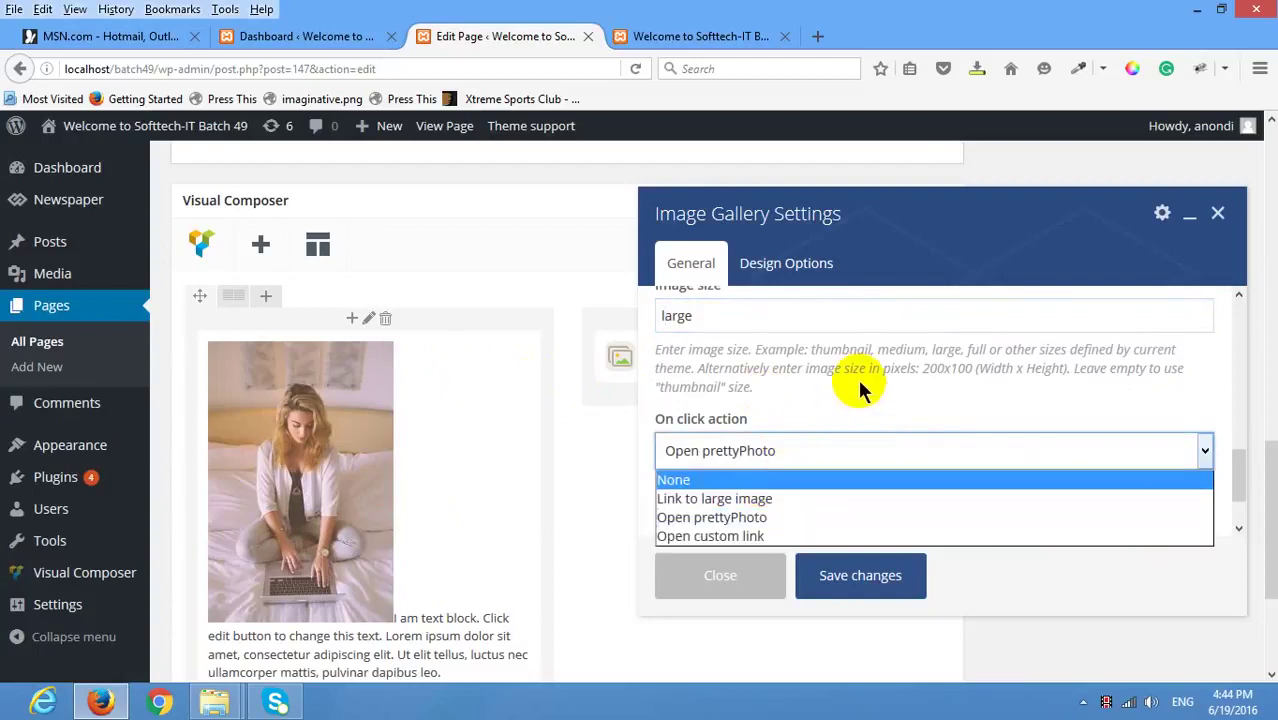
pyautogui.click(800, 518)
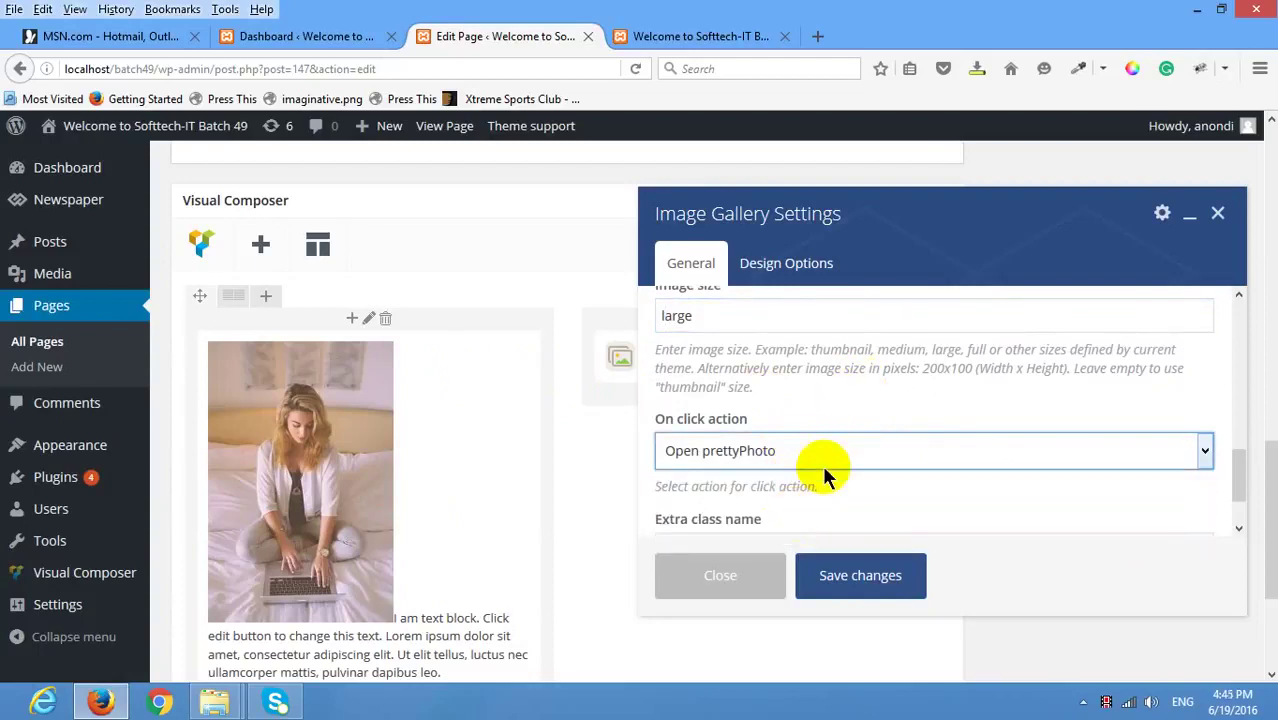
pyautogui.scroll(-1, 822, 464)
pyautogui.click(843, 570)
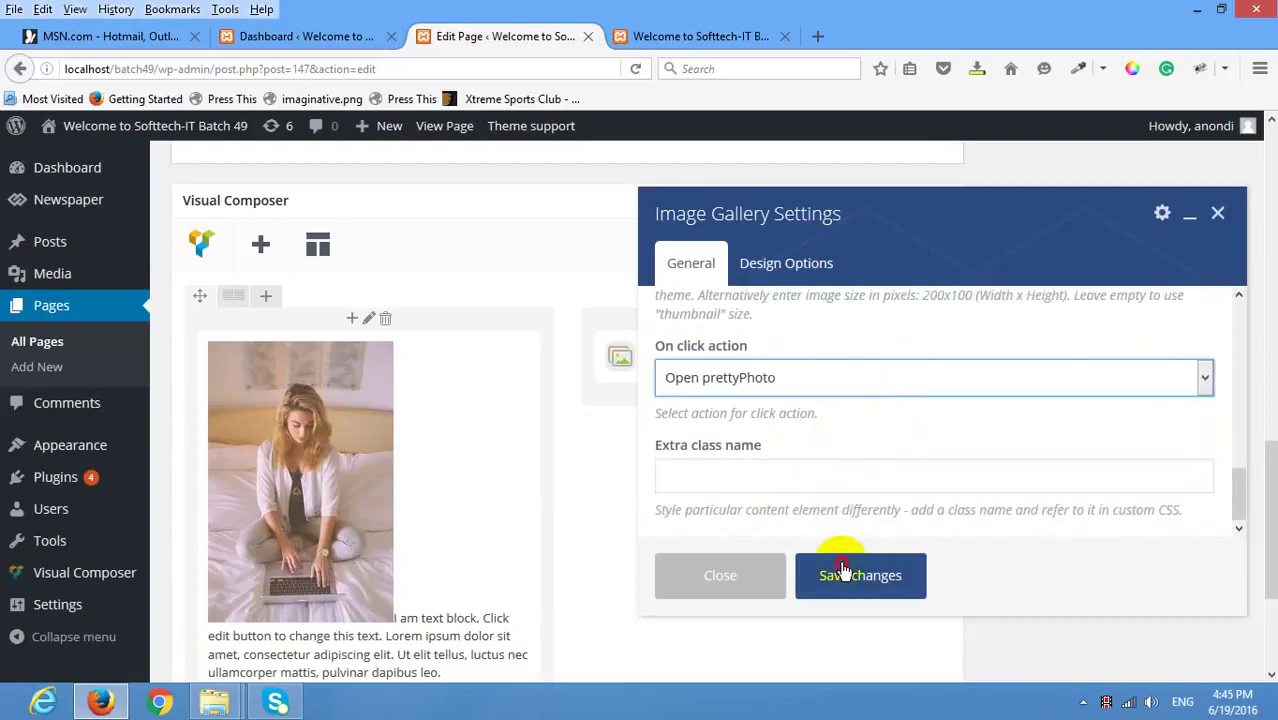
pyautogui.scroll(-10, 1010, 278)
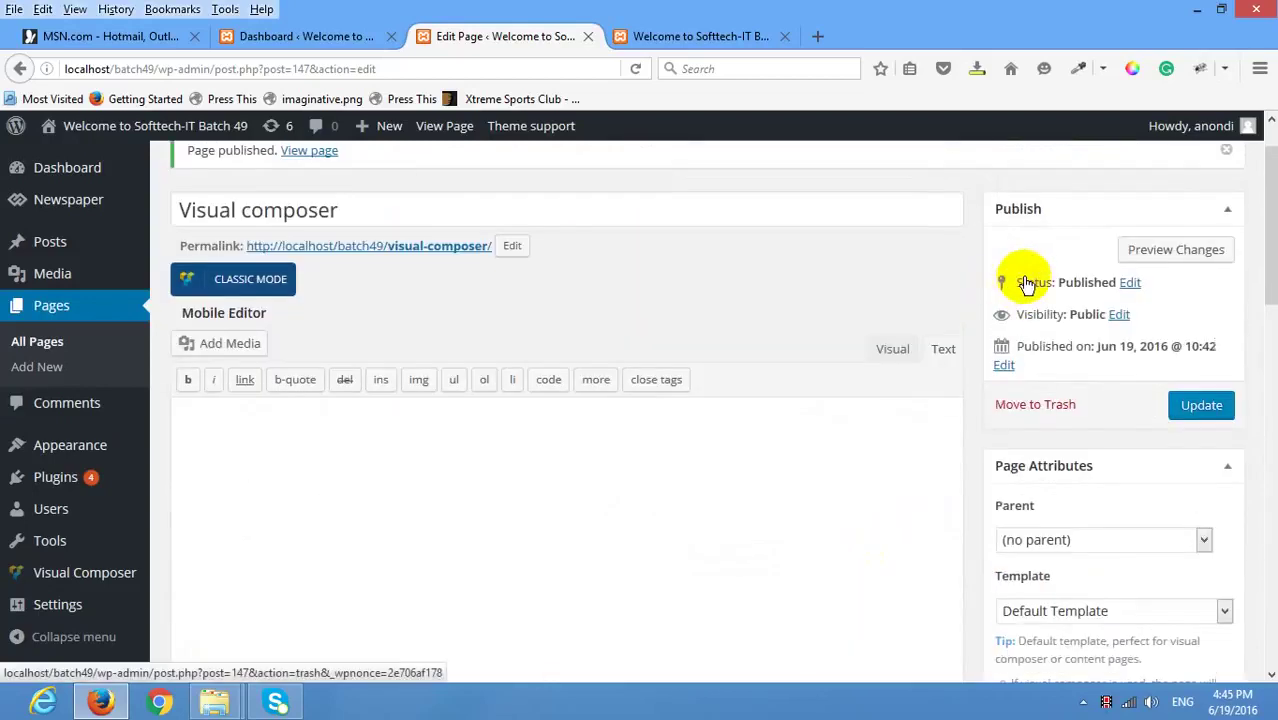
# Update the page and open its published version in a new browser tab.
pyautogui.click(1195, 407)
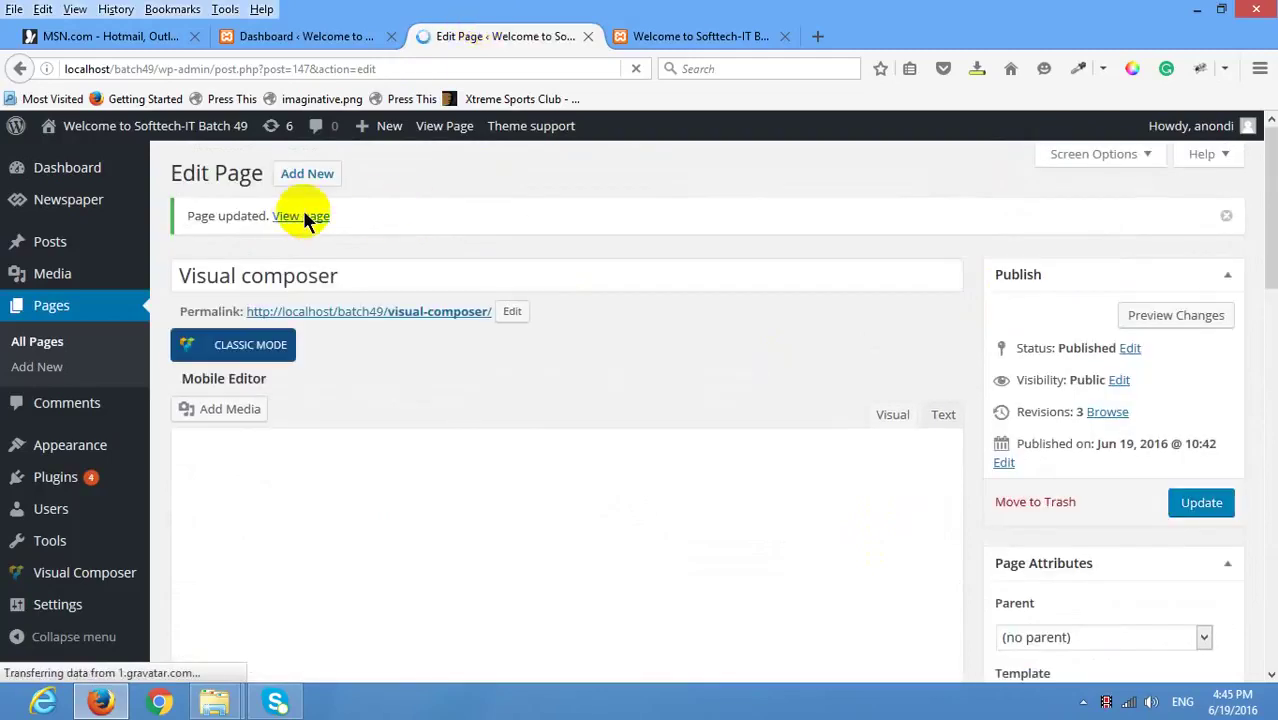
pyautogui.rightClick(300, 216)
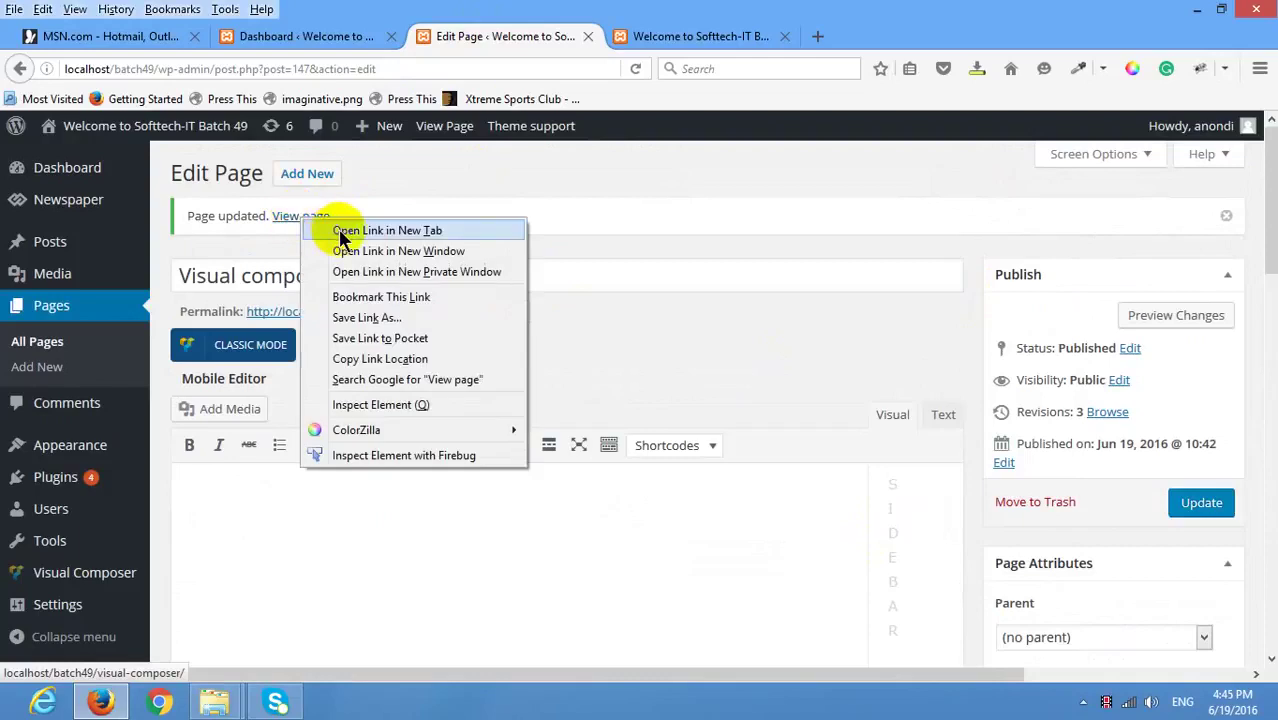
pyautogui.click(345, 229)
pyautogui.click(661, 35)
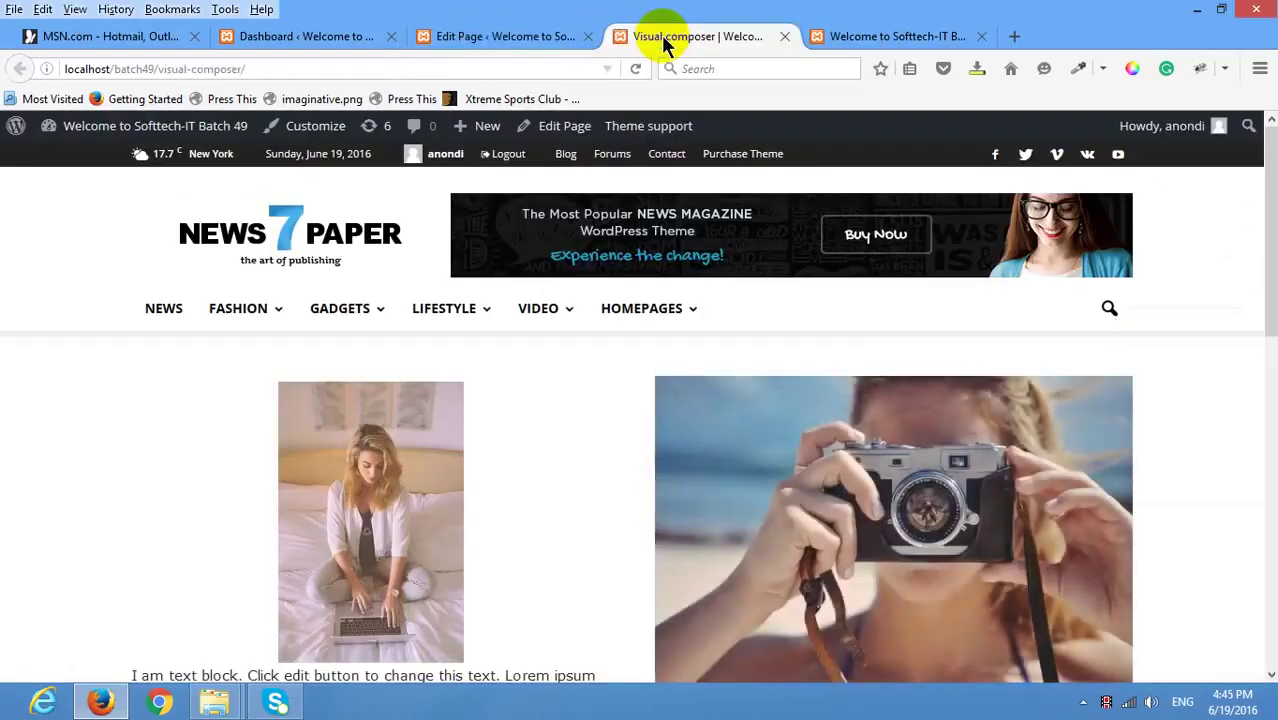
# Check the published two-column layout and test the gallery image's lightbox, expanding it to full size, restoring it and closing it.
pyautogui.scroll(-5, 285, 186)
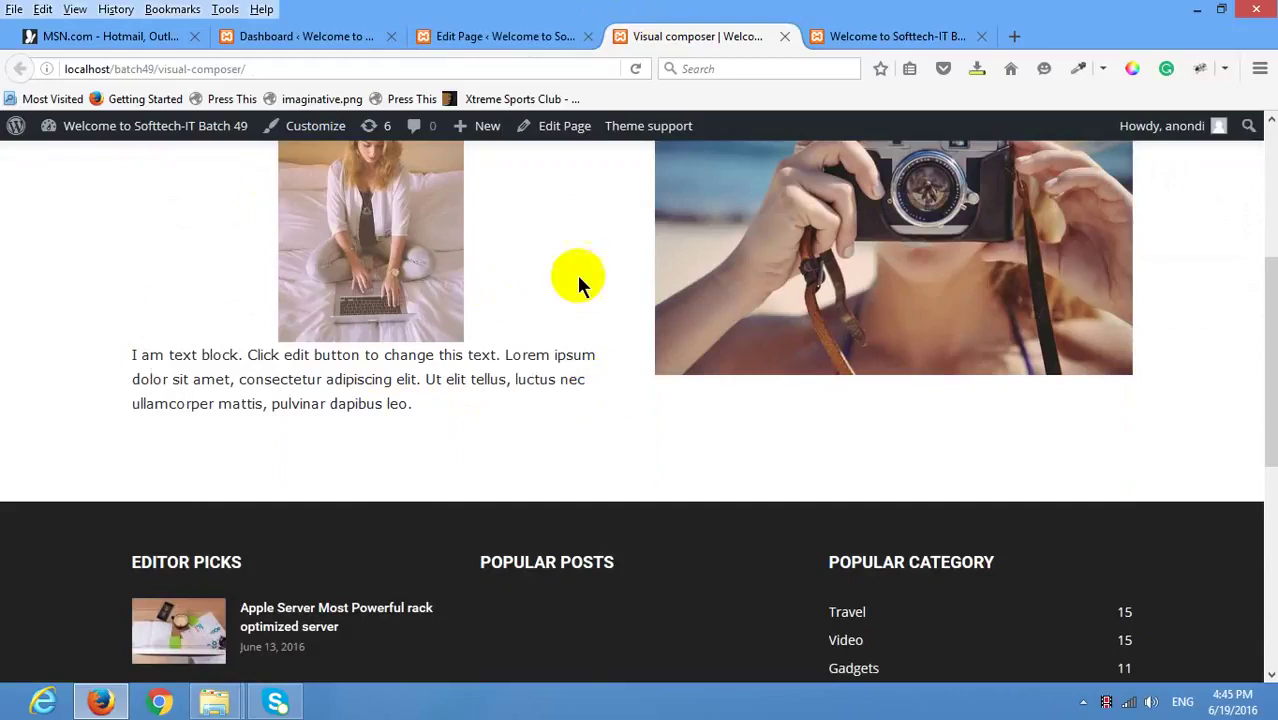
pyautogui.scroll(3, 622, 365)
pyautogui.scroll(-2, 622, 365)
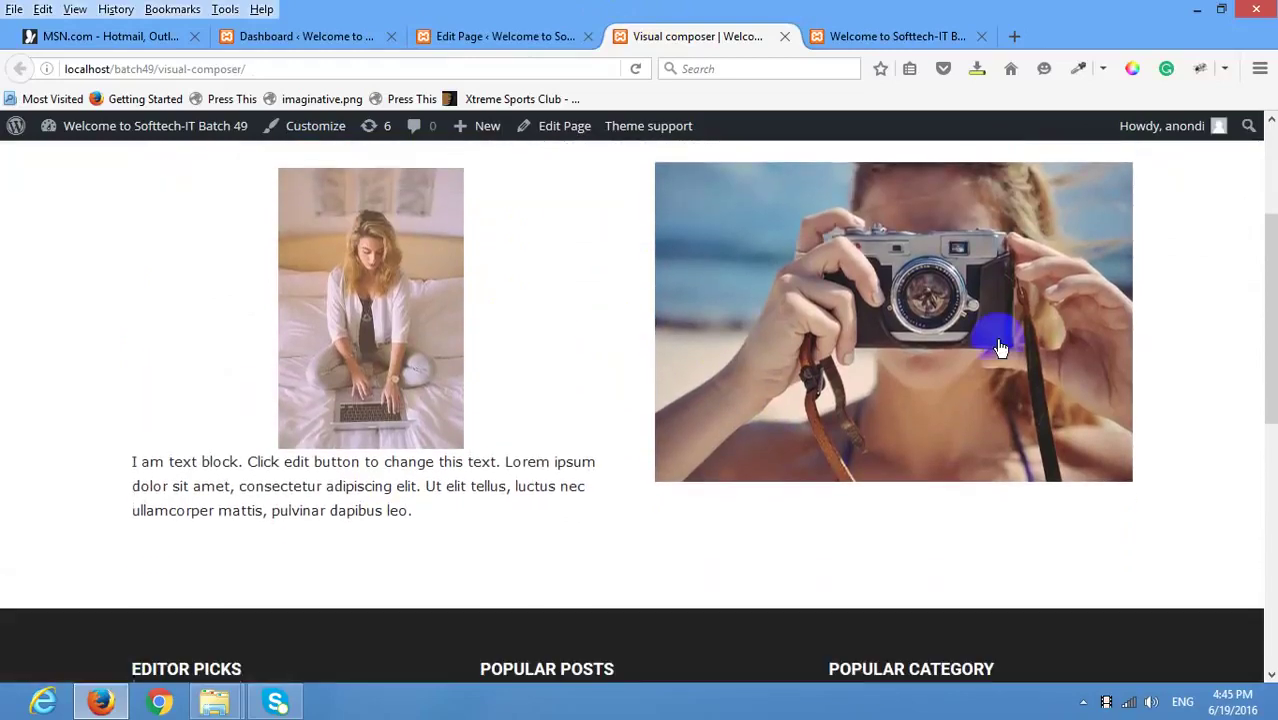
pyautogui.click(903, 303)
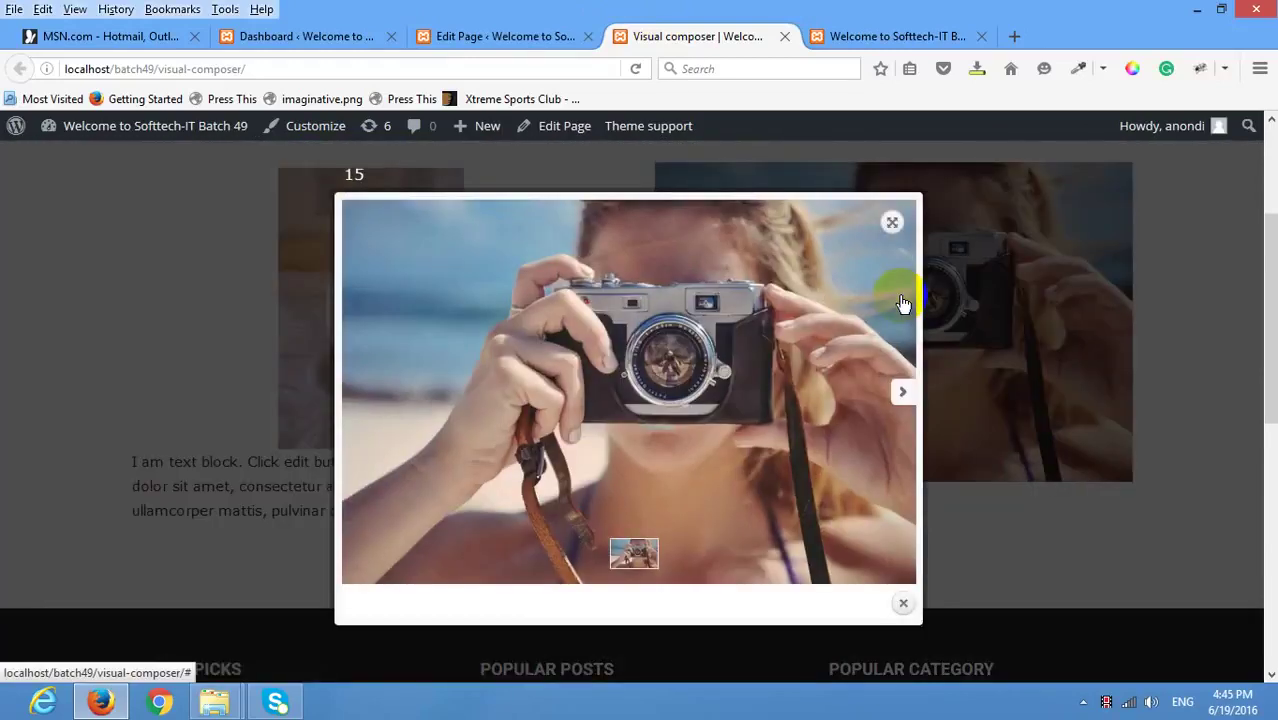
pyautogui.click(892, 222)
pyautogui.click(892, 222)
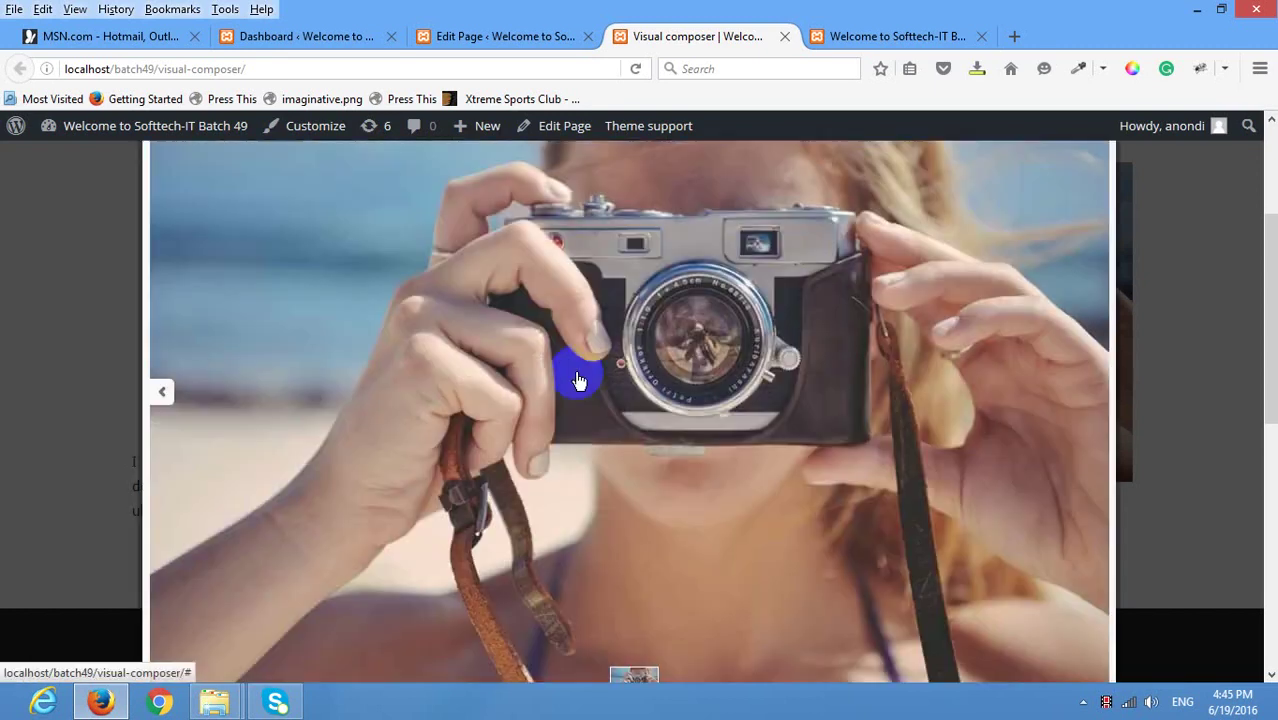
pyautogui.scroll(2, 1030, 328)
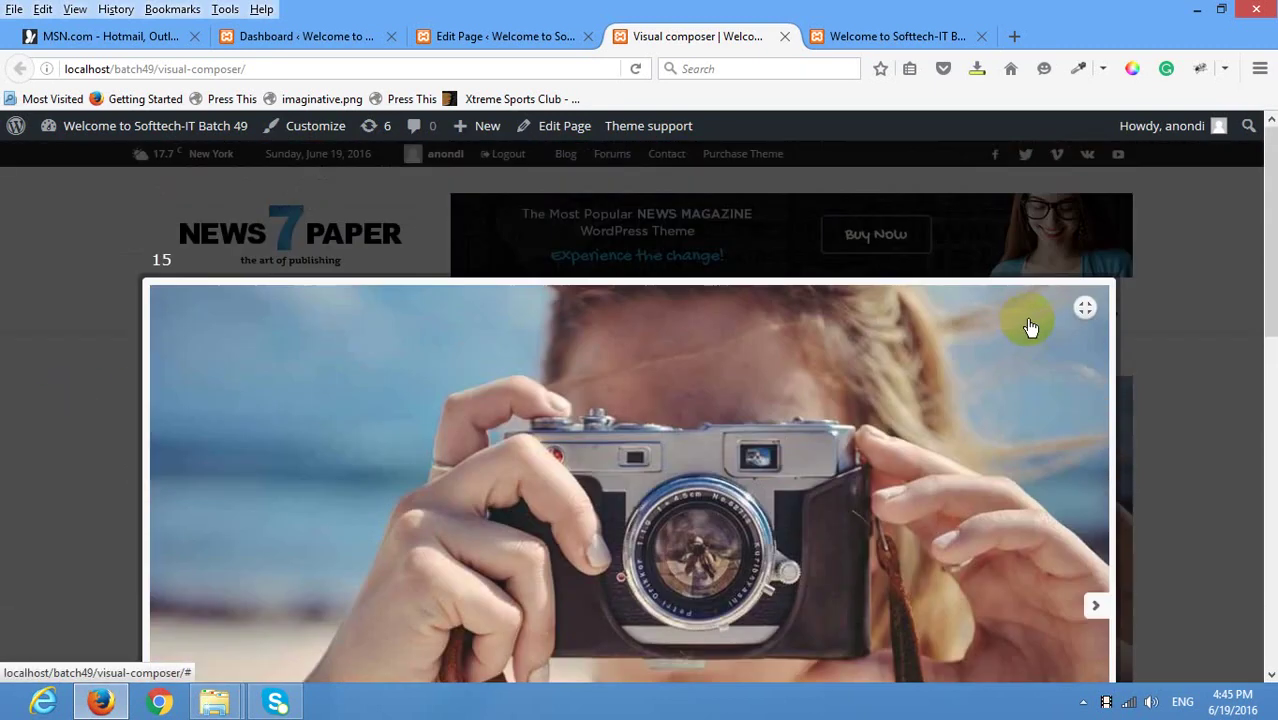
pyautogui.click(1086, 307)
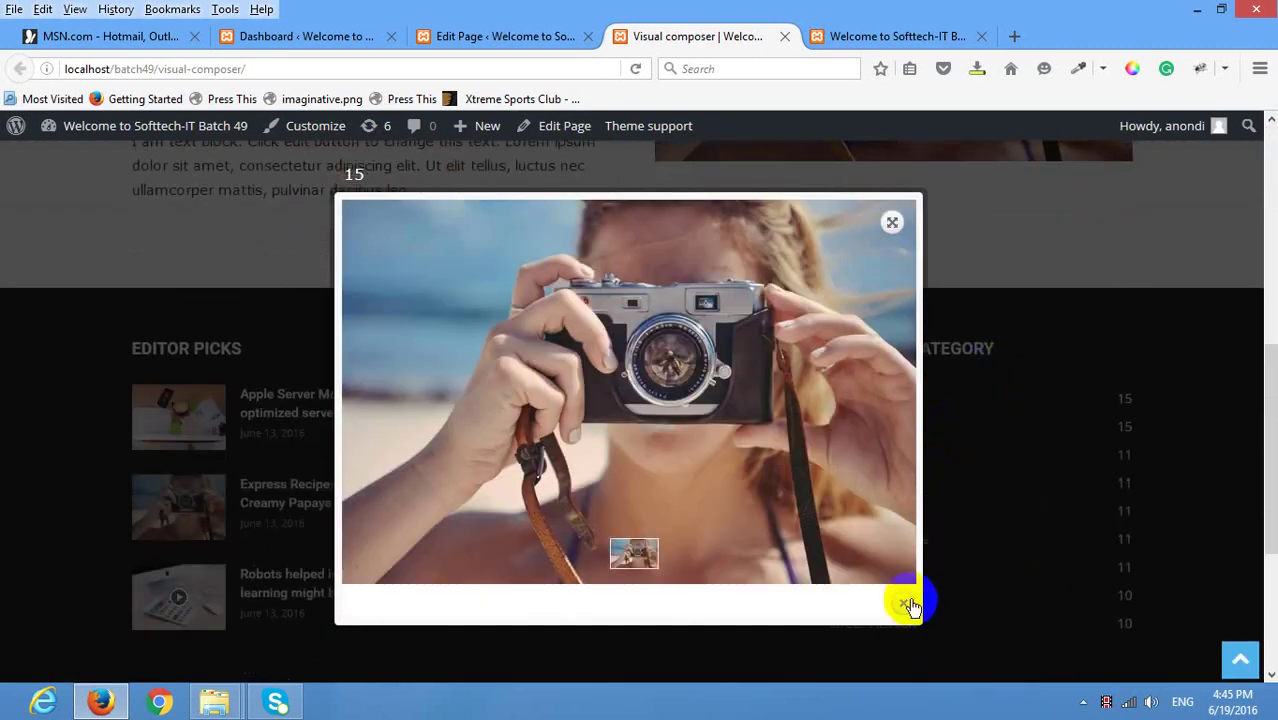
pyautogui.click(903, 603)
pyautogui.scroll(5, 579, 331)
pyautogui.scroll(-4, 380, 365)
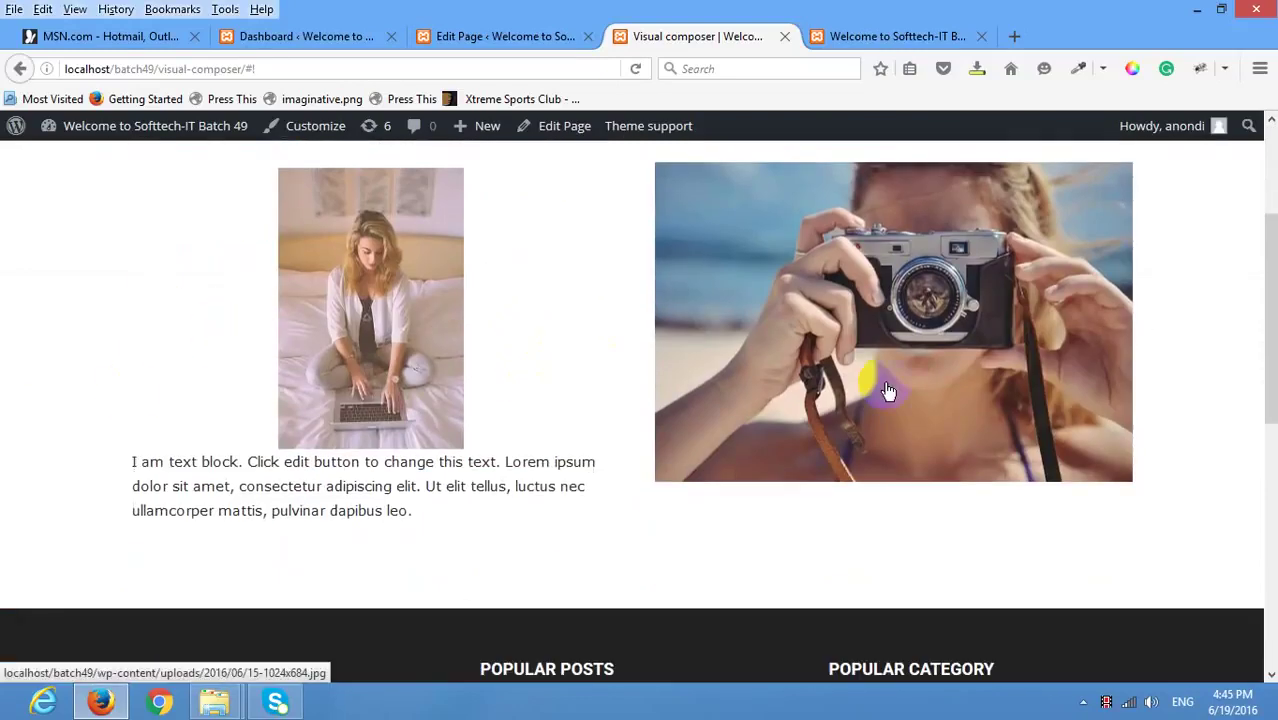
# Return to the page editor and add a new Row element below the existing two-column row.
pyautogui.click(485, 37)
pyautogui.scroll(-3, 480, 400)
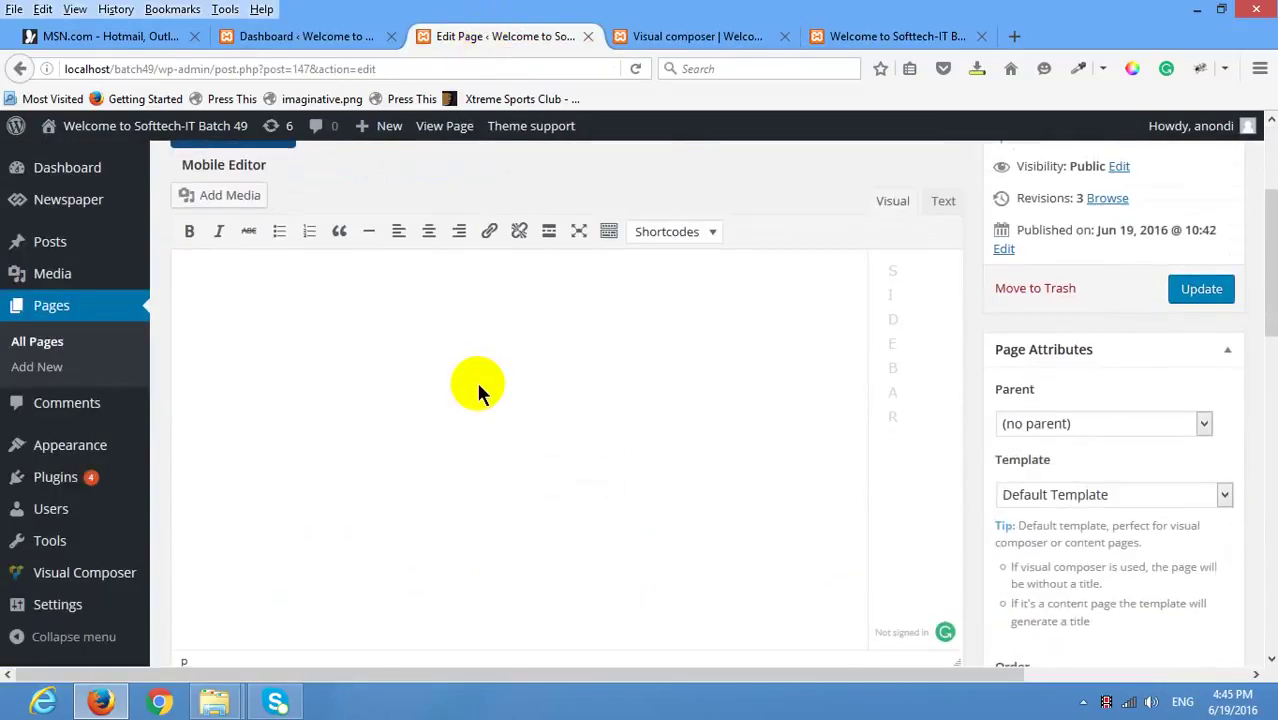
pyautogui.scroll(-10, 478, 390)
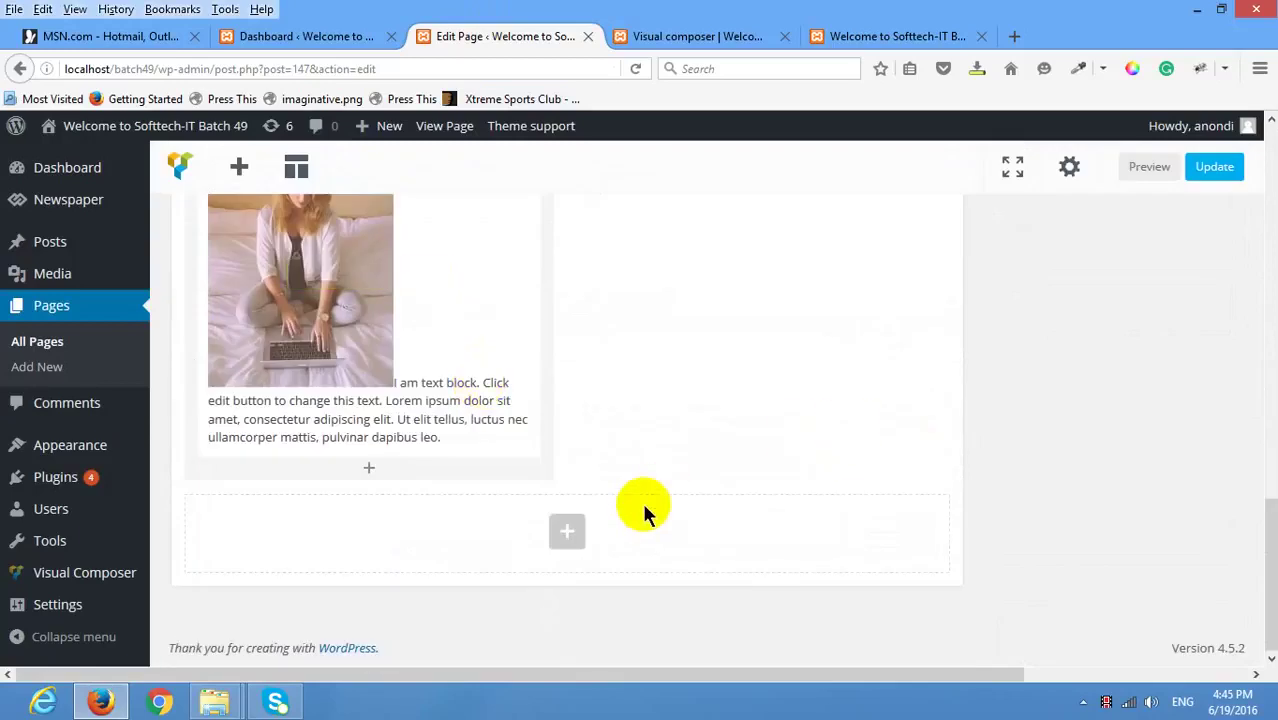
pyautogui.click(572, 528)
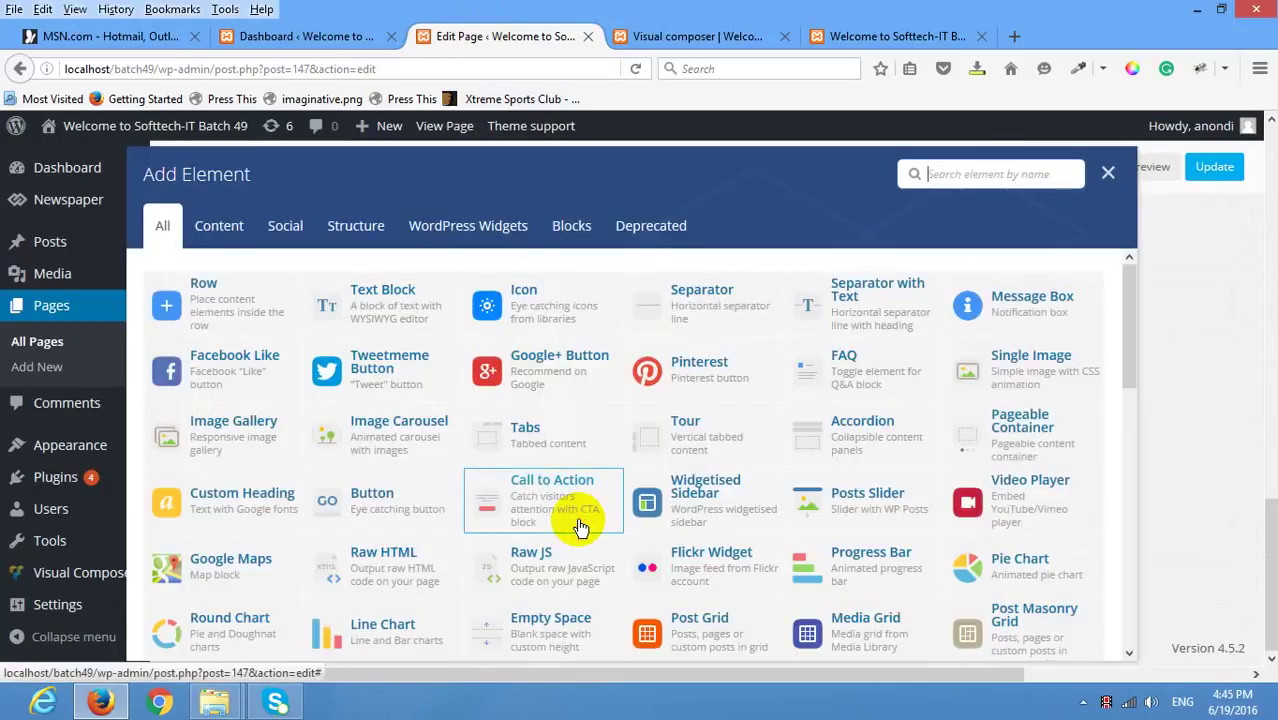
pyautogui.click(254, 298)
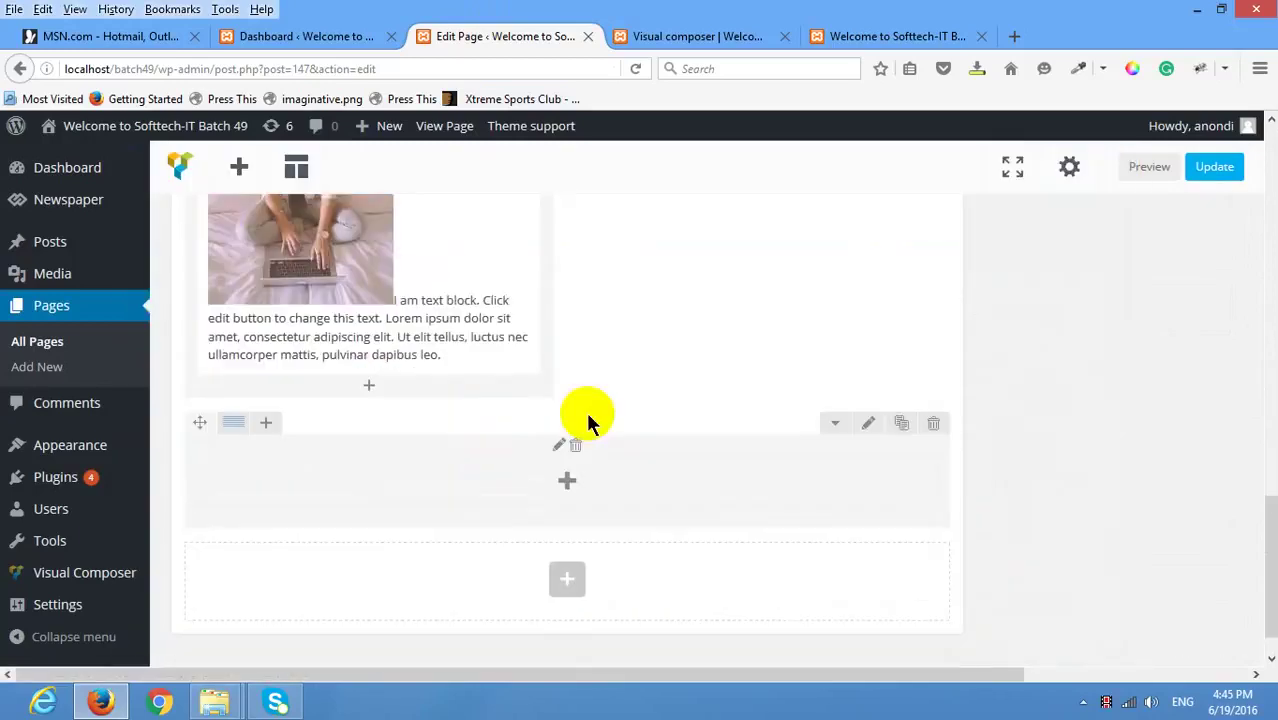
# Try four-column and two-column layouts on the new row.
pyautogui.moveTo(225, 374)
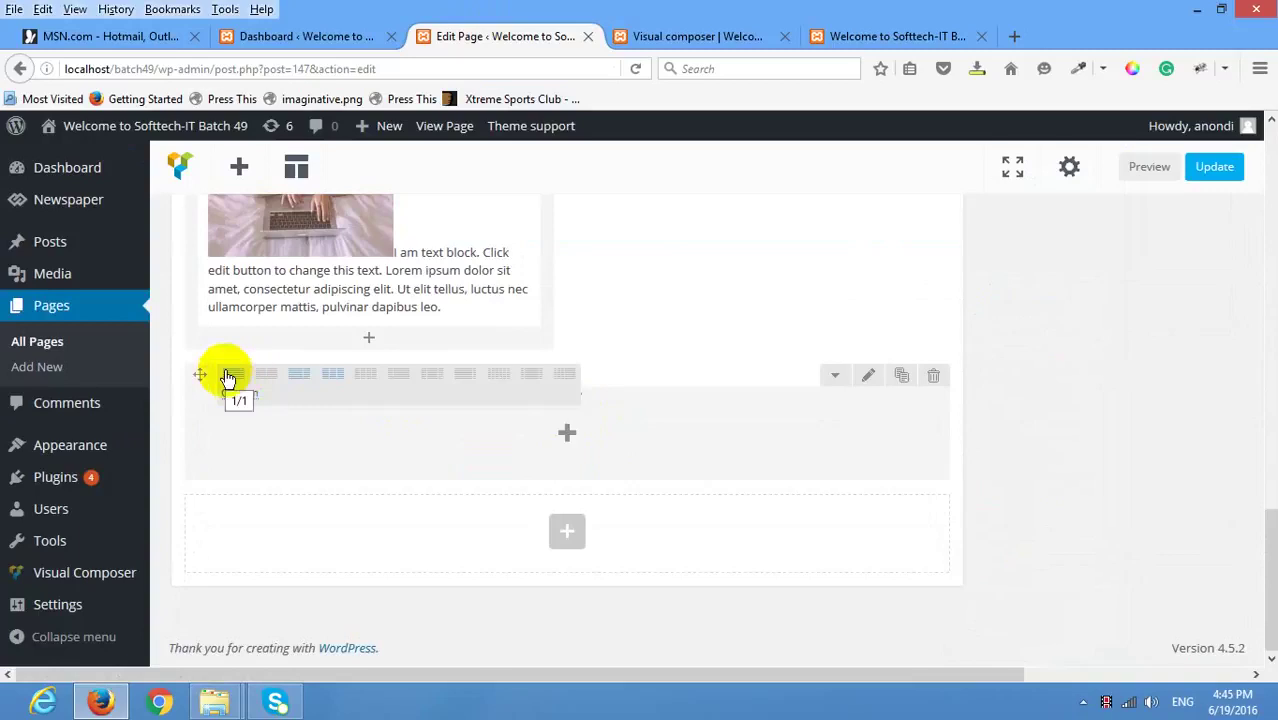
pyautogui.click(362, 374)
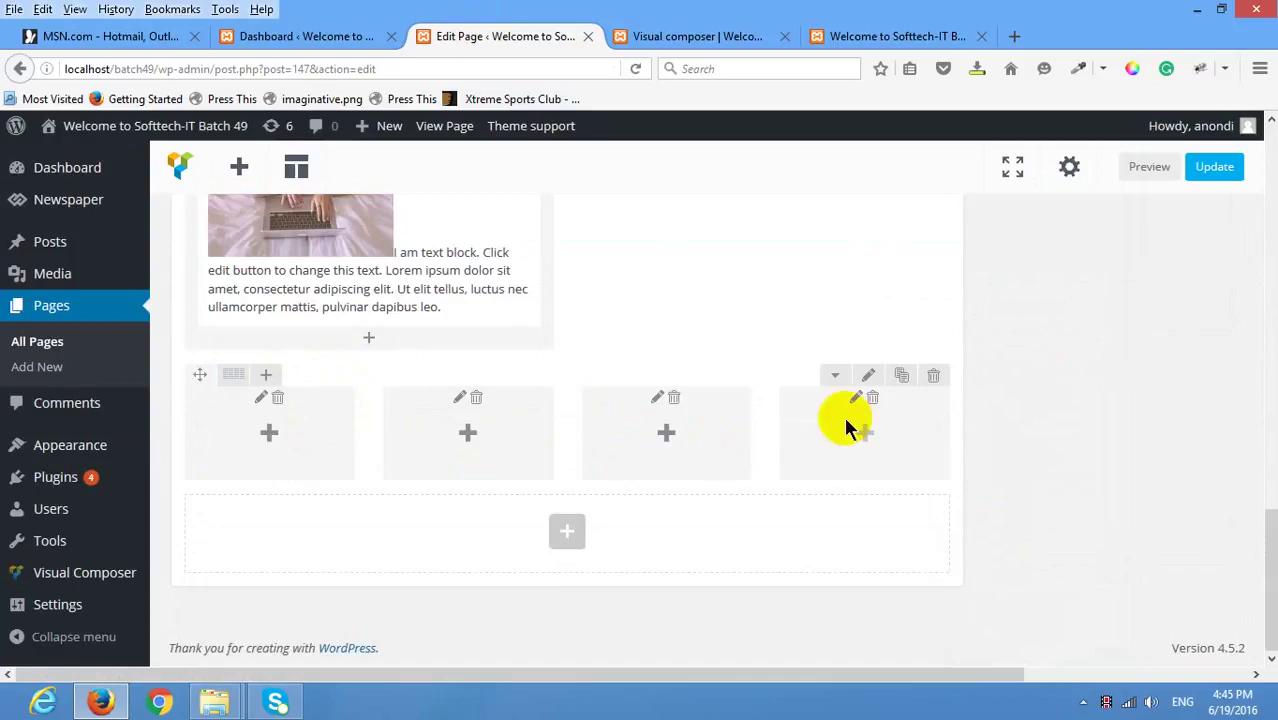
pyautogui.moveTo(233, 374)
pyautogui.click(271, 378)
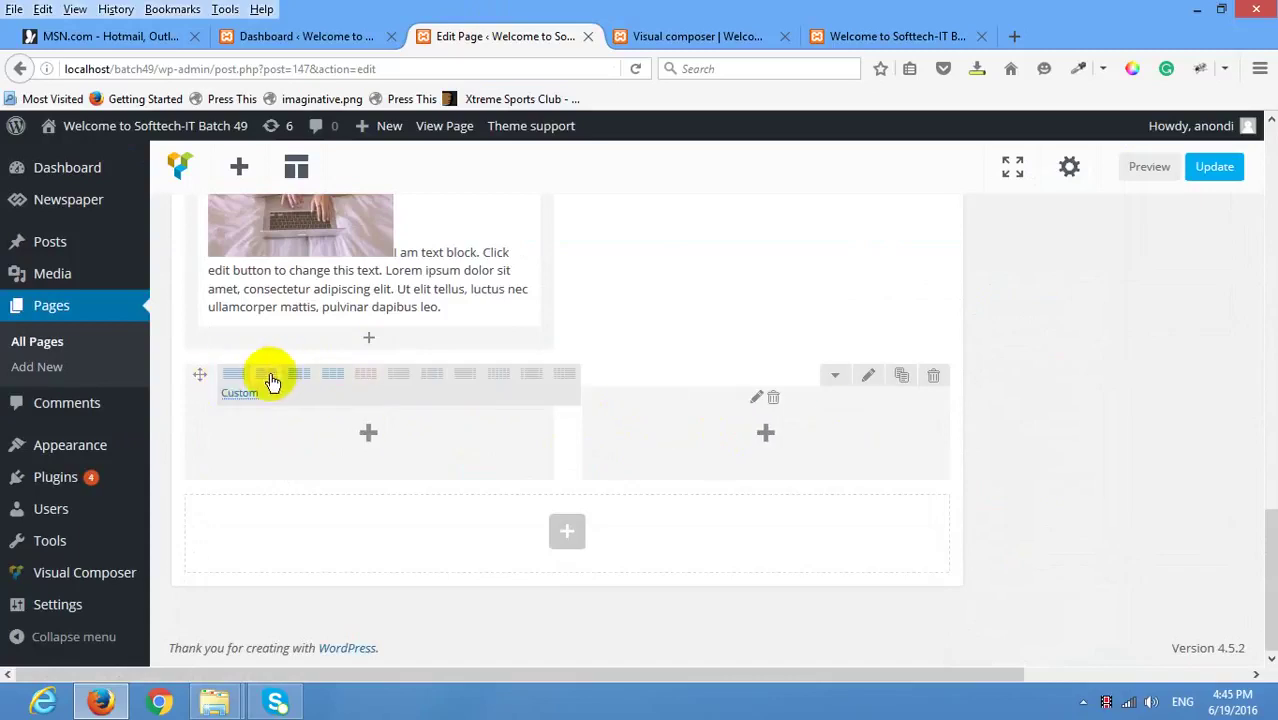
pyautogui.click(355, 376)
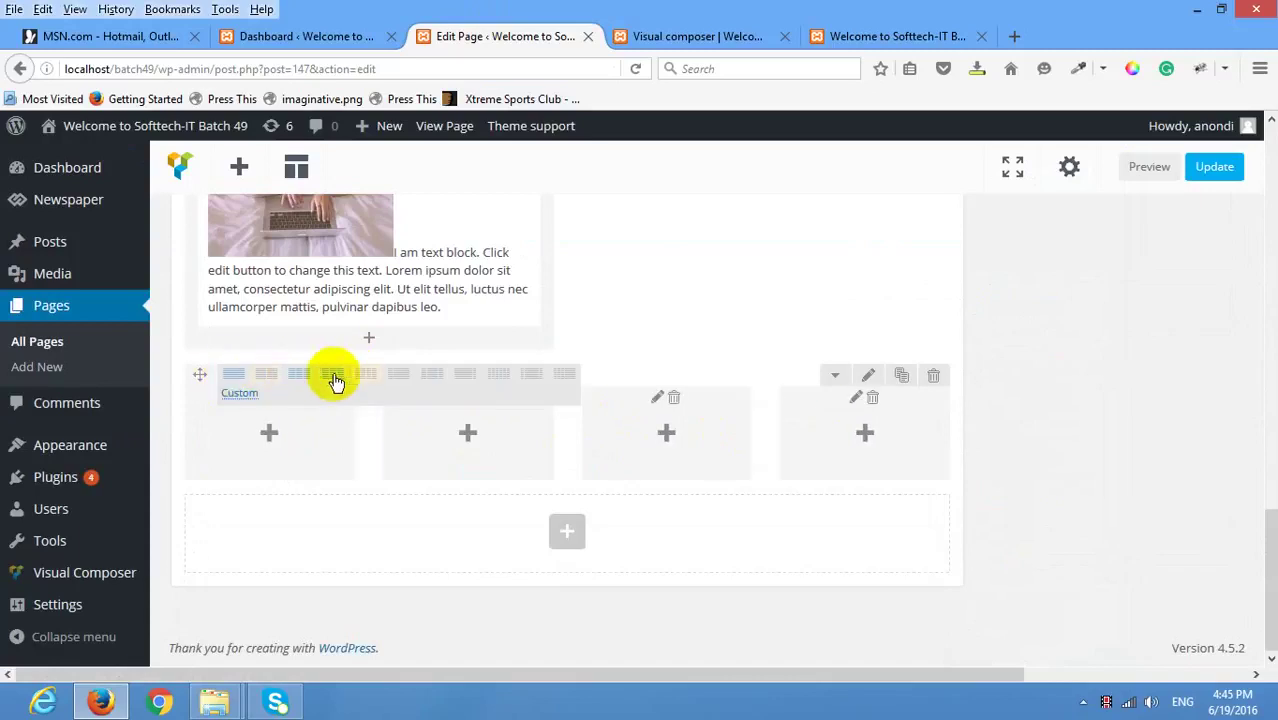
# Split the new row into three equal columns and add a Progress Bar element to the first column.
pyautogui.click(334, 378)
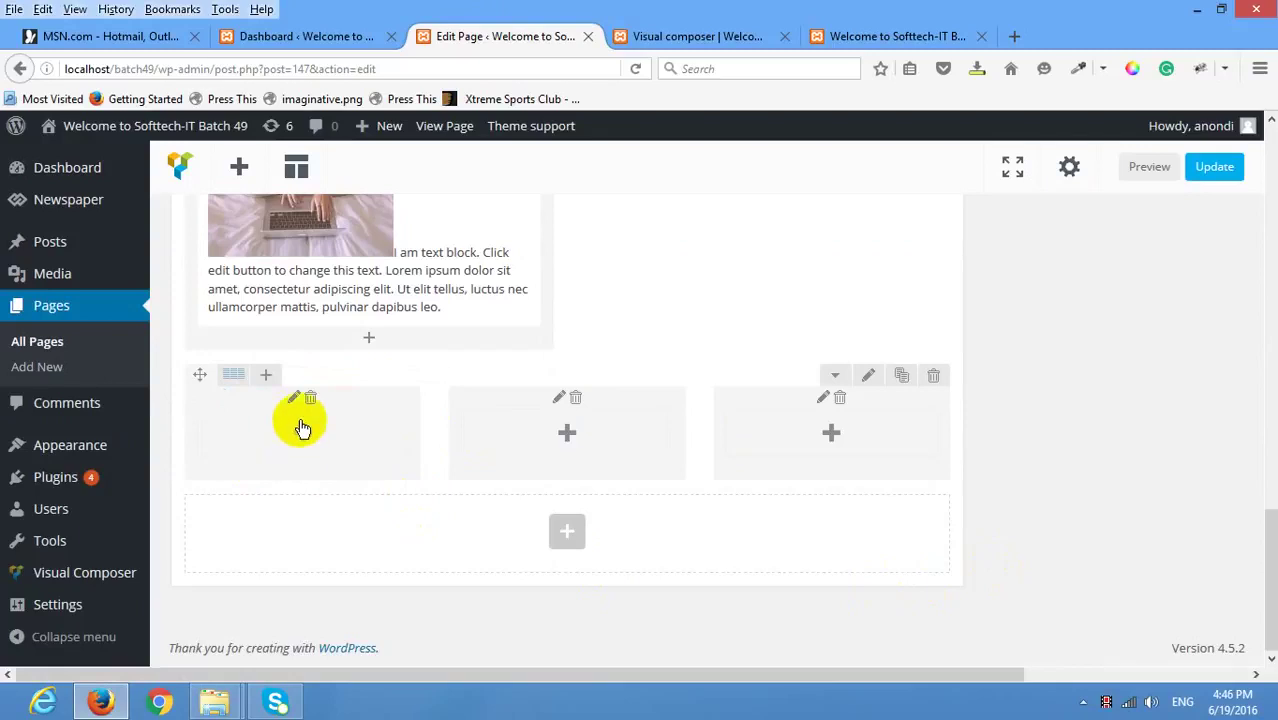
pyautogui.click(304, 428)
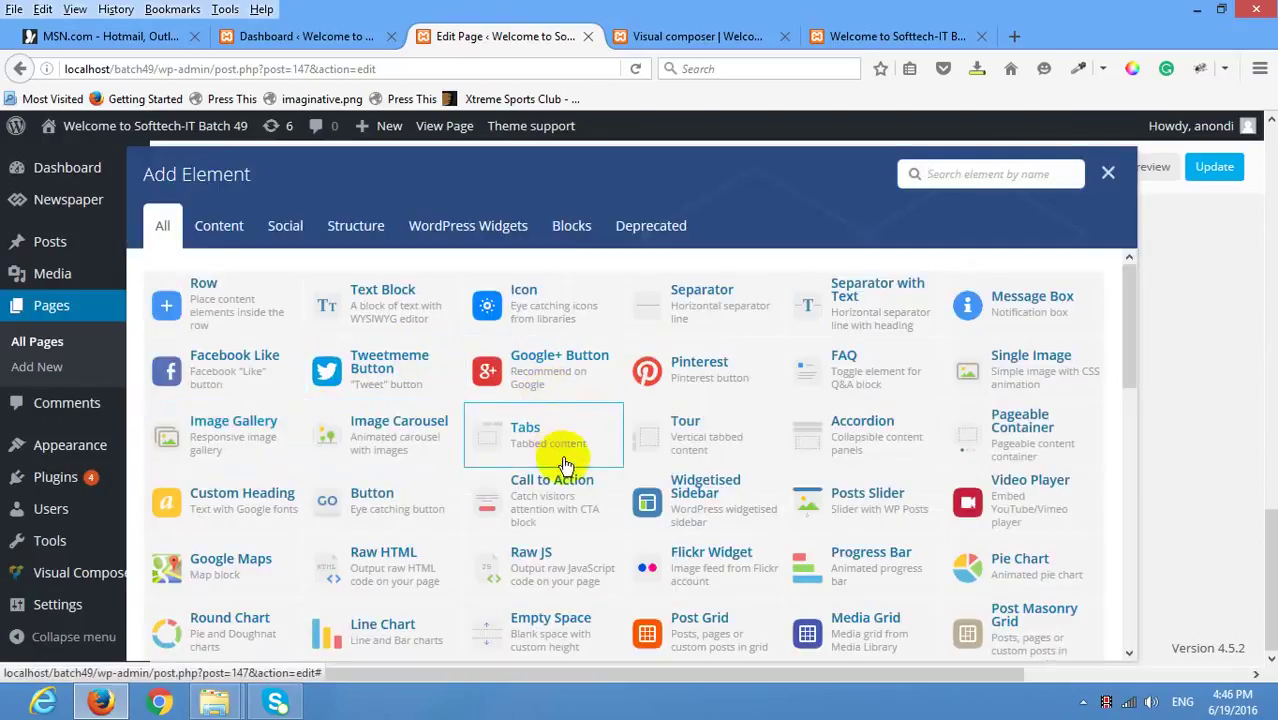
pyautogui.scroll(-1, 566, 470)
pyautogui.scroll(-4, 545, 455)
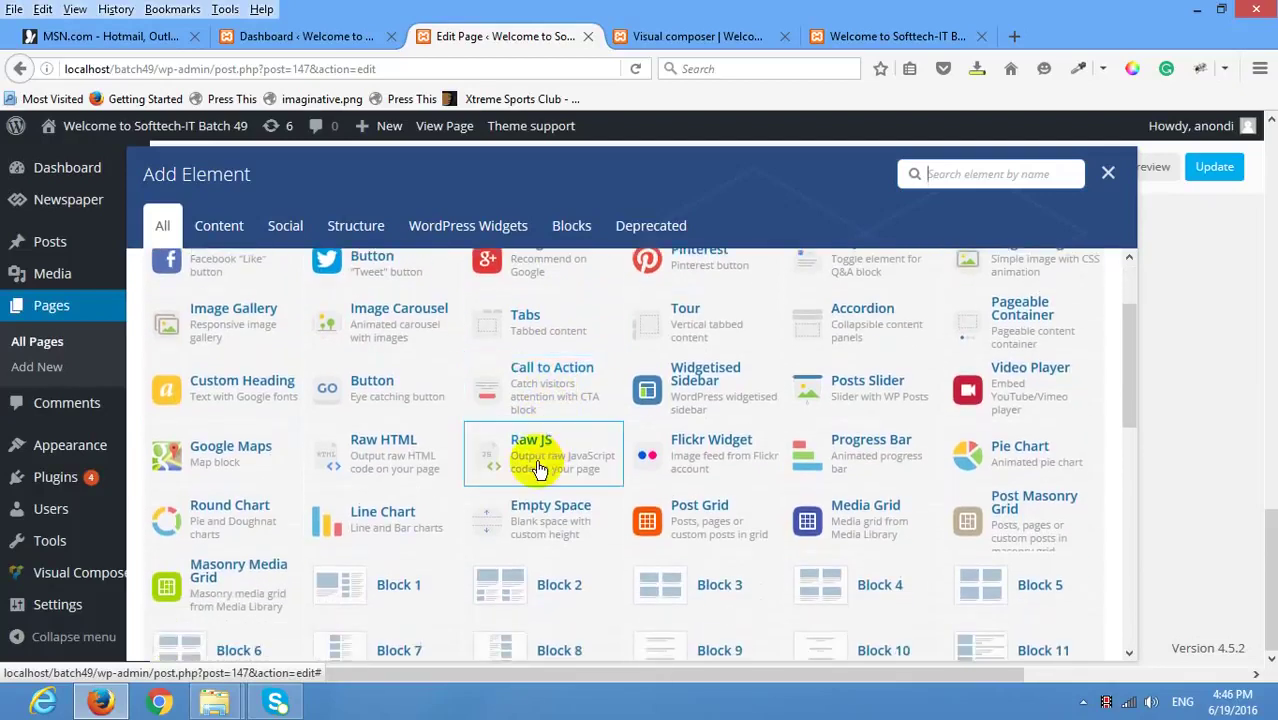
pyautogui.scroll(2, 500, 478)
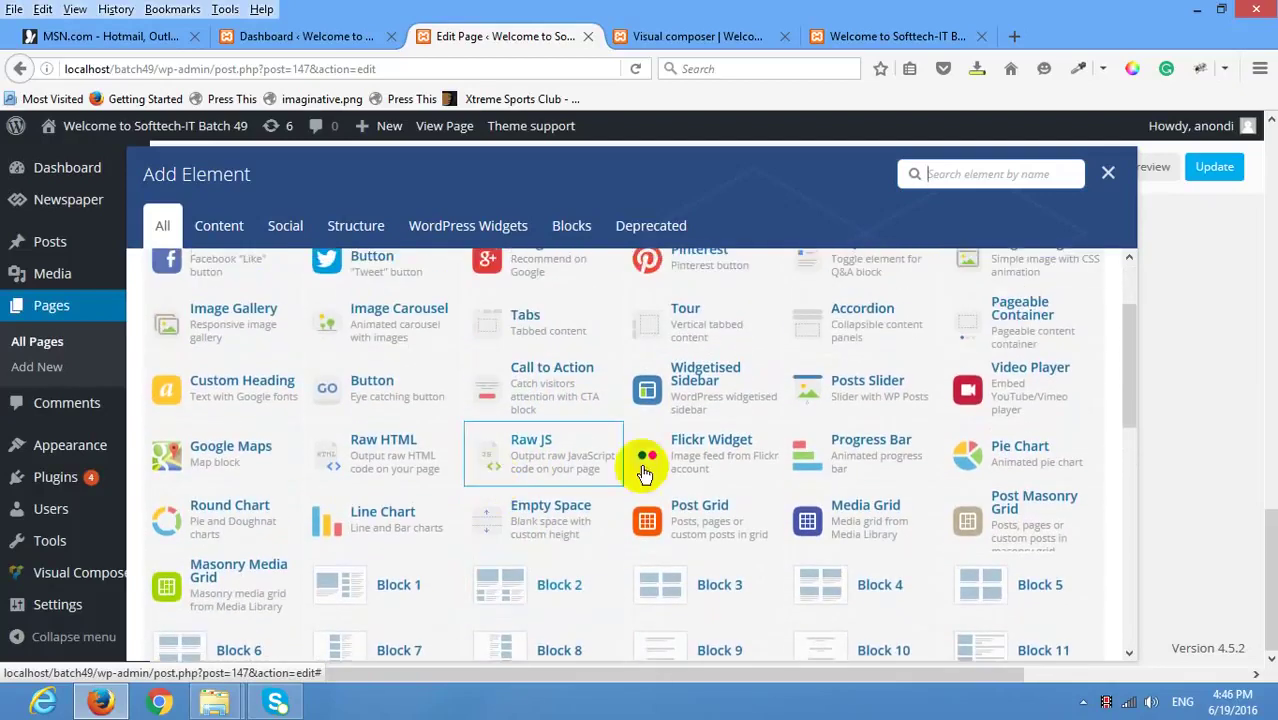
pyautogui.click(858, 461)
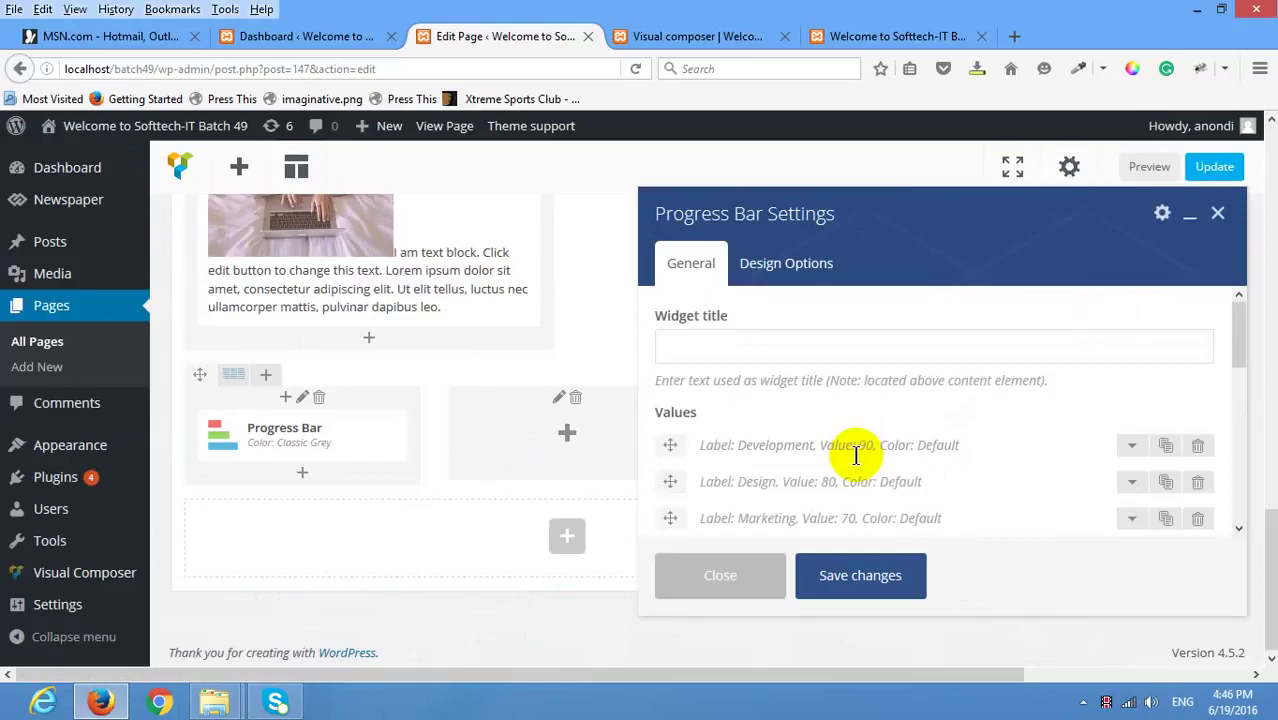
# Set the progress bar's widget title to "skill for freelancing".
pyautogui.click(722, 343)
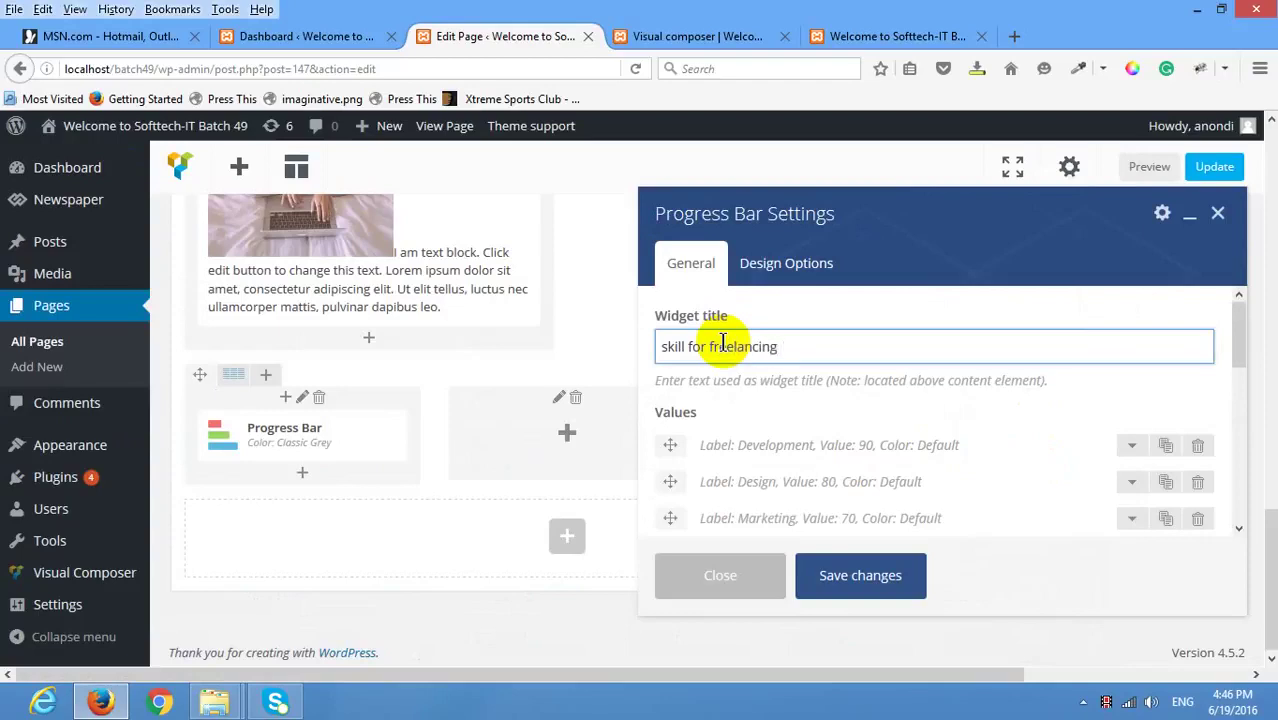
pyautogui.scroll(-2, 800, 450)
pyautogui.scroll(2, 850, 435)
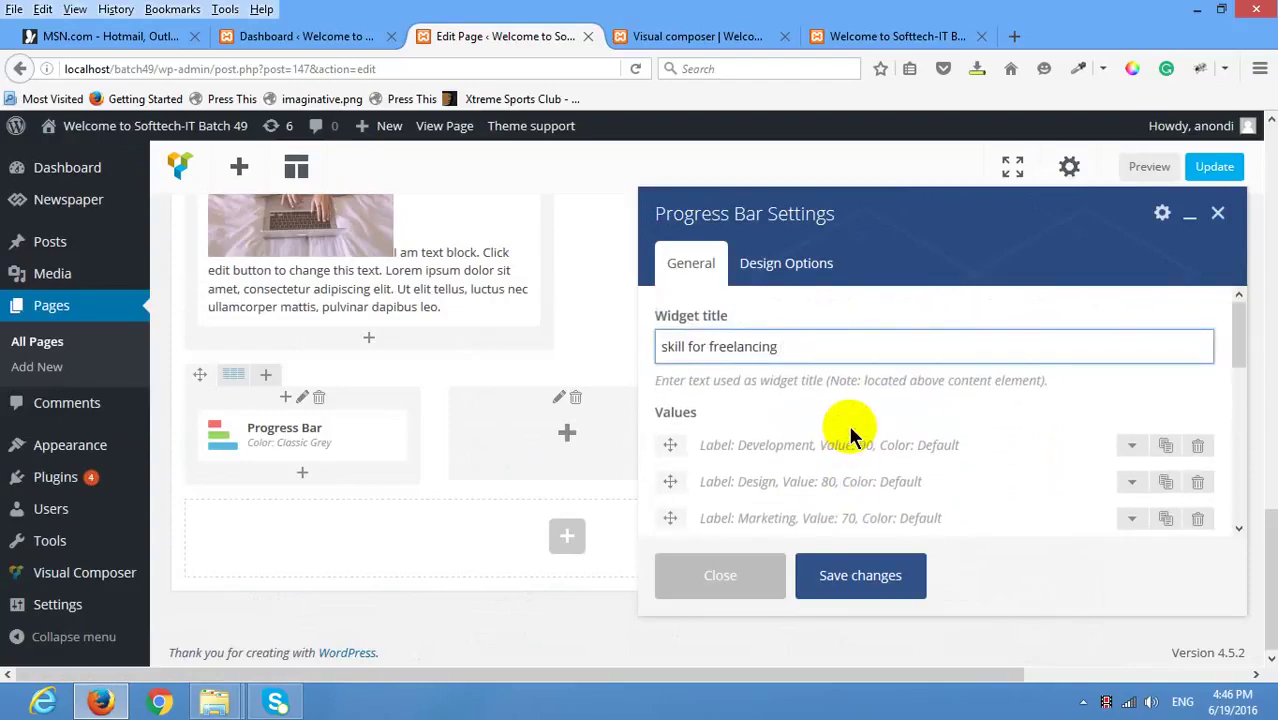
# Expand the Development bar's entry, change its label to HTML and set its value to 80.
pyautogui.click(1129, 447)
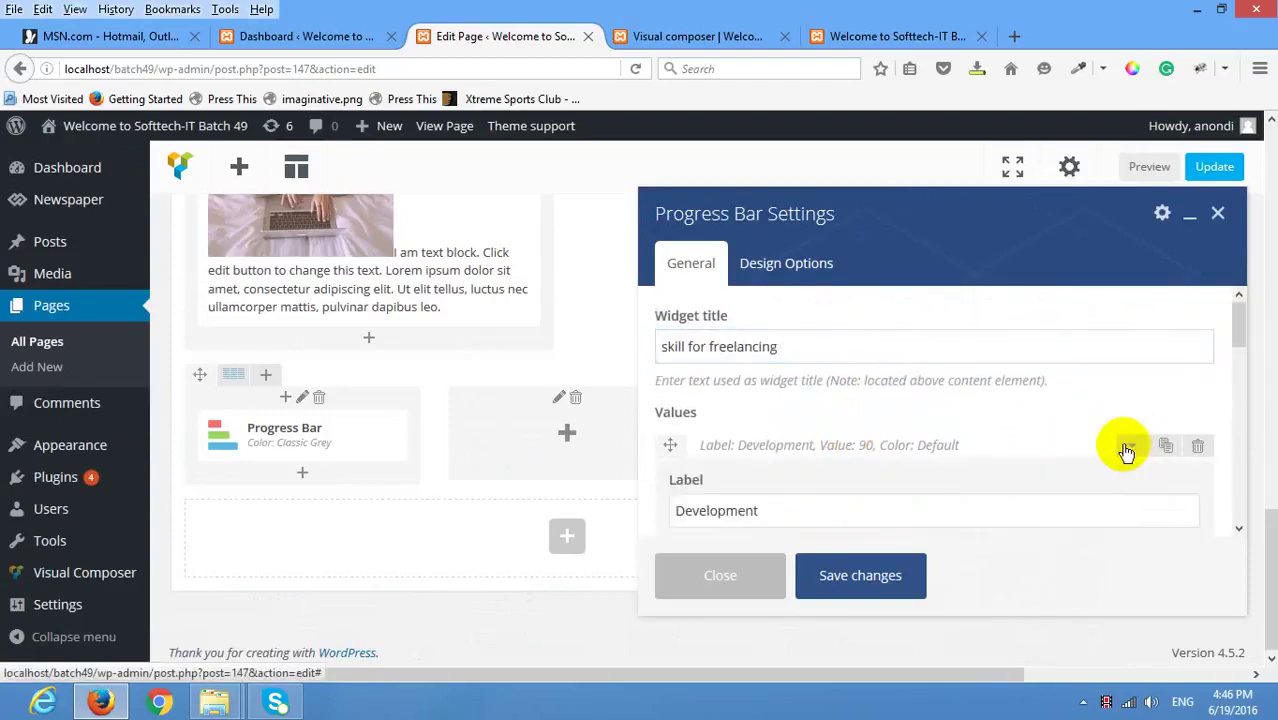
pyautogui.scroll(-2, 998, 451)
pyautogui.moveTo(765, 397); pyautogui.dragTo(458, 356)
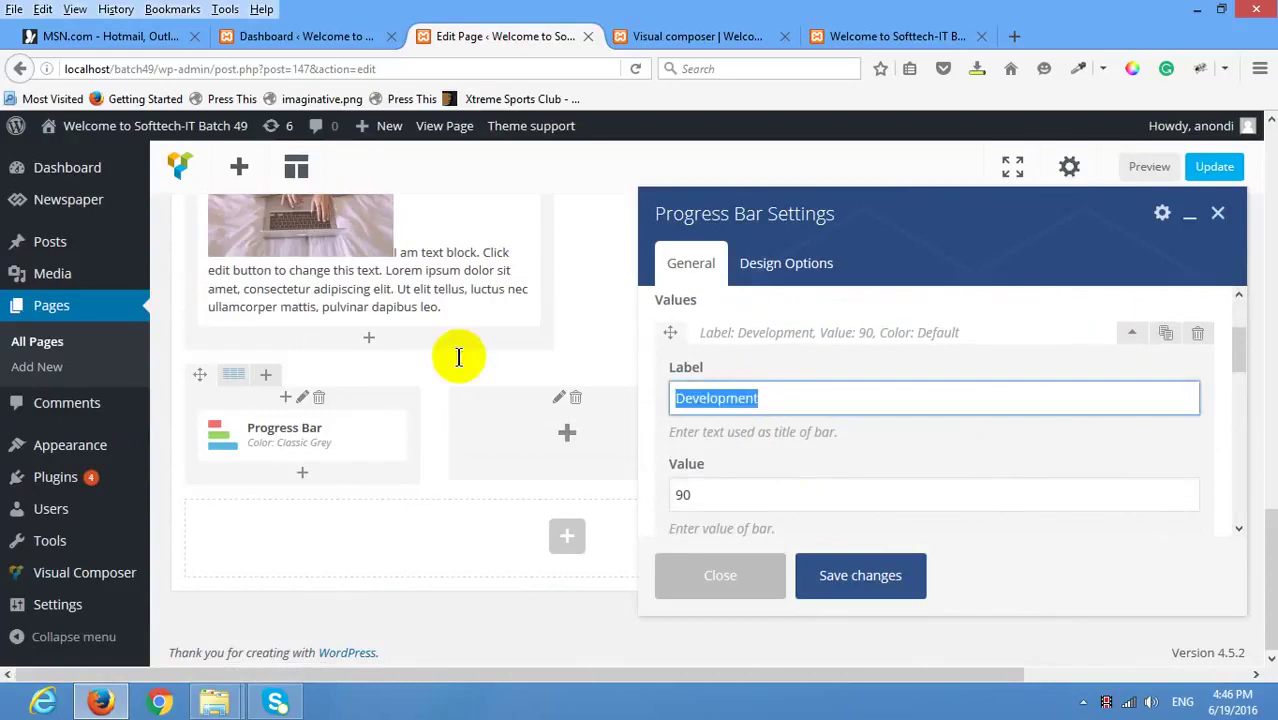
pyautogui.write('HTML')
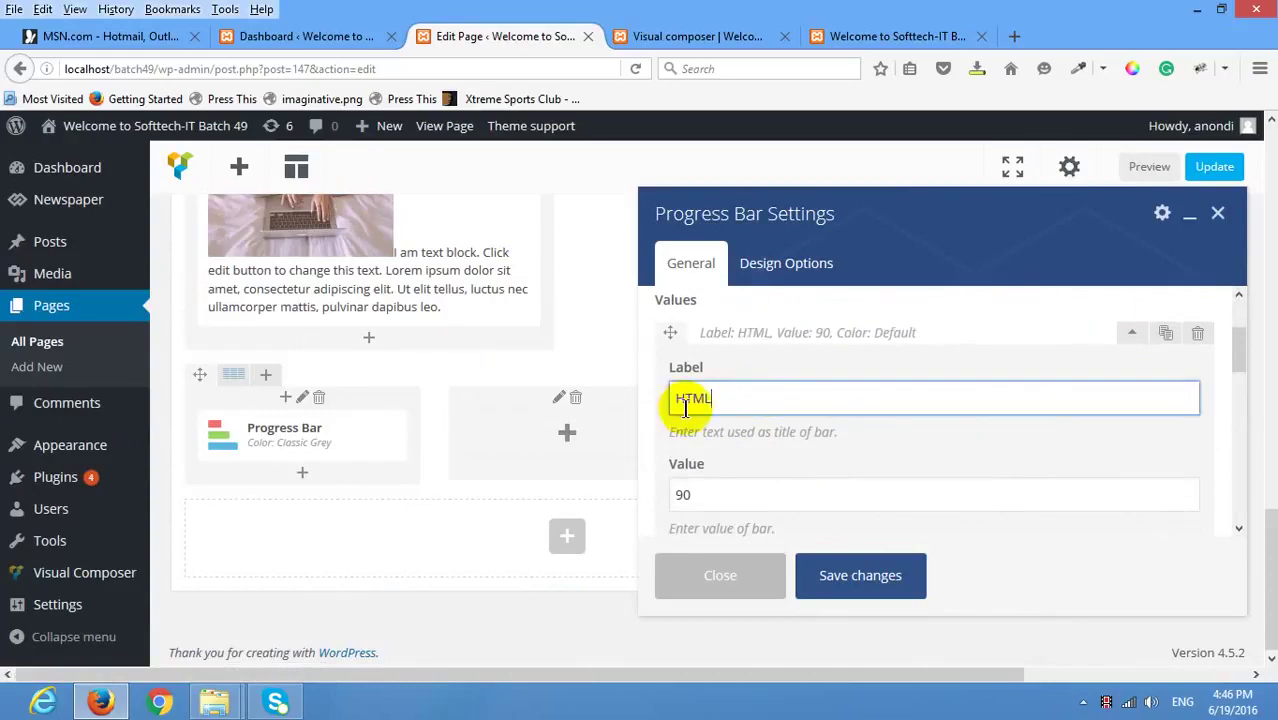
pyautogui.scroll(-2, 747, 449)
pyautogui.moveTo(705, 378); pyautogui.dragTo(501, 356)
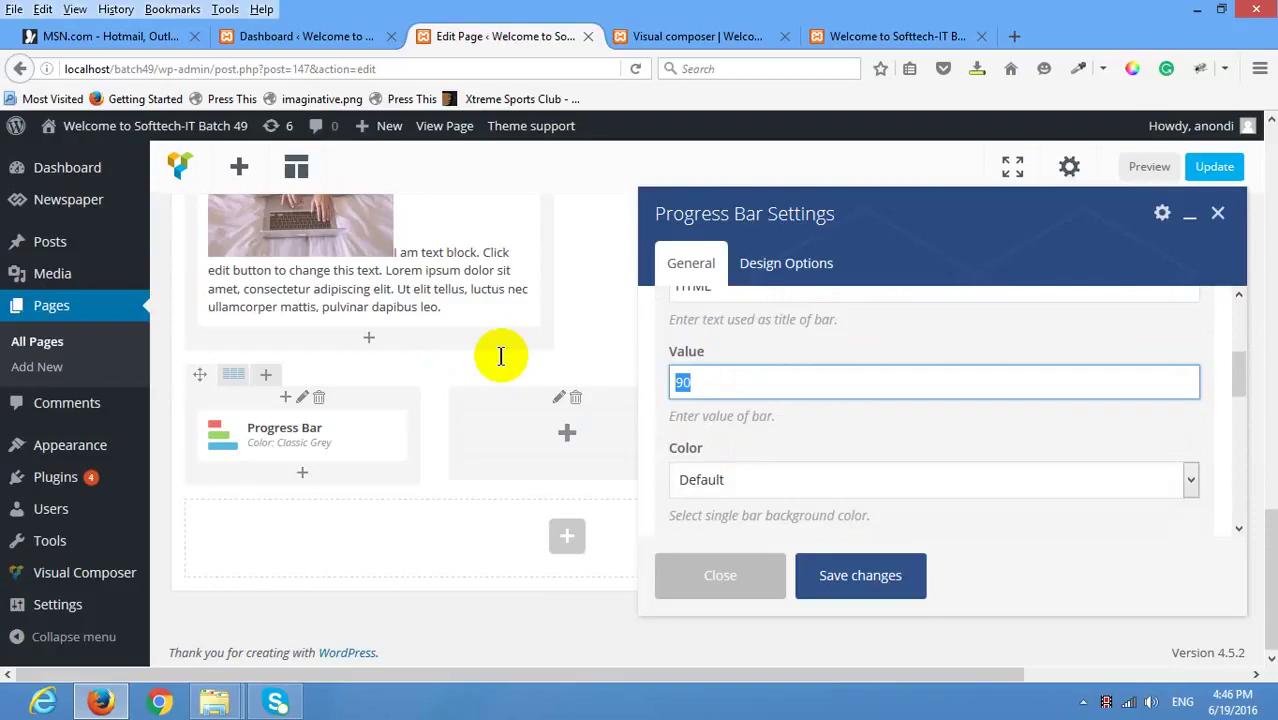
pyautogui.press('BackSpace')
pyautogui.write('80')
# Set the HTML bar's color to Classic Green.
pyautogui.scroll(-1, 765, 419)
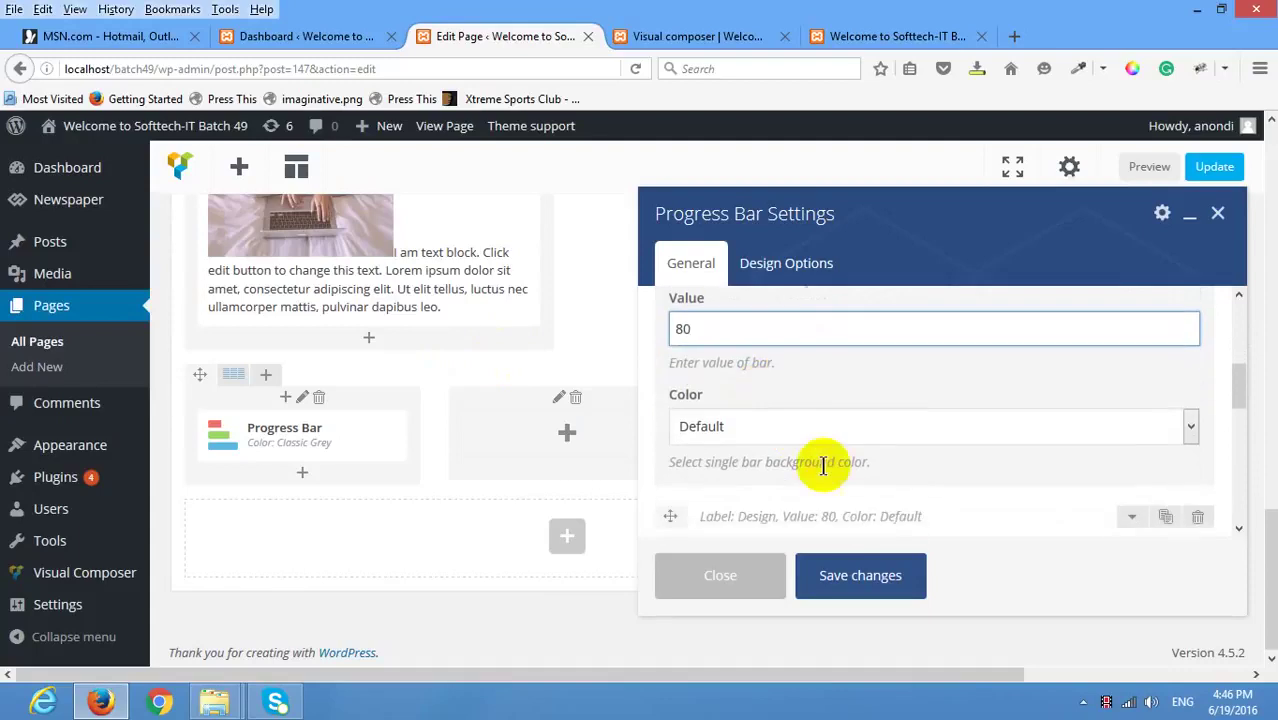
pyautogui.click(876, 423)
pyautogui.scroll(-1, 868, 430)
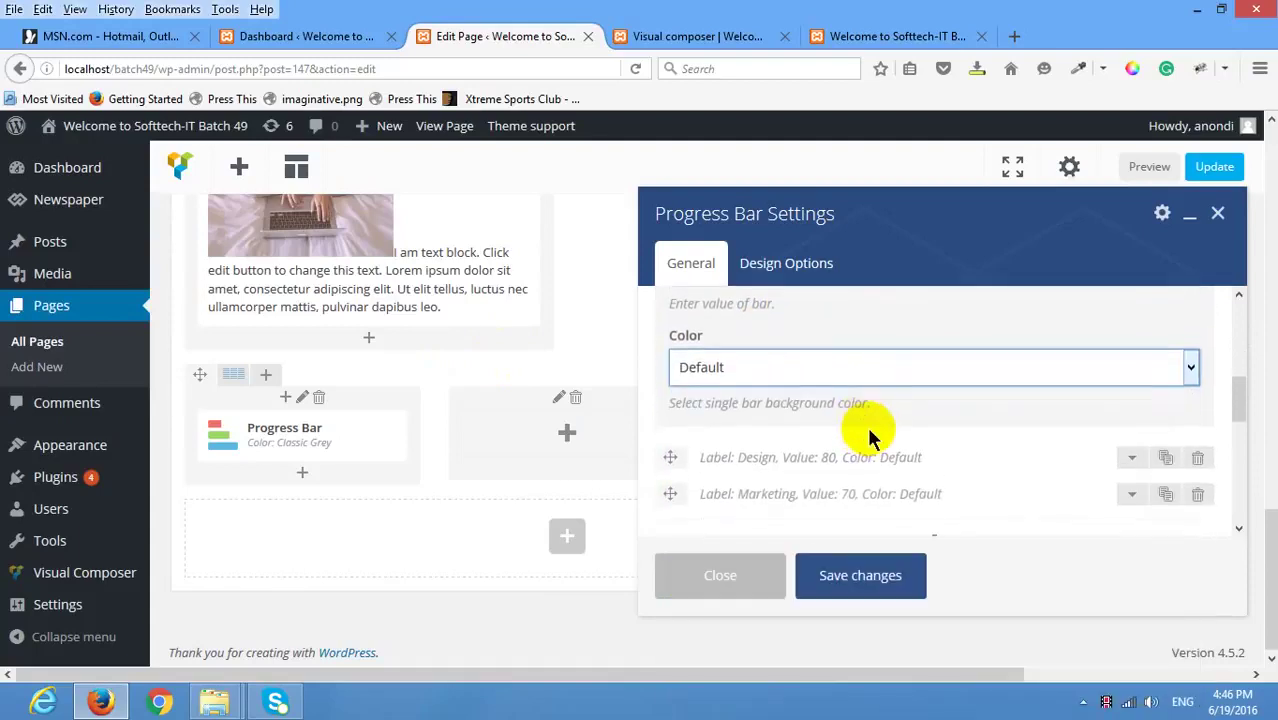
pyautogui.click(900, 360)
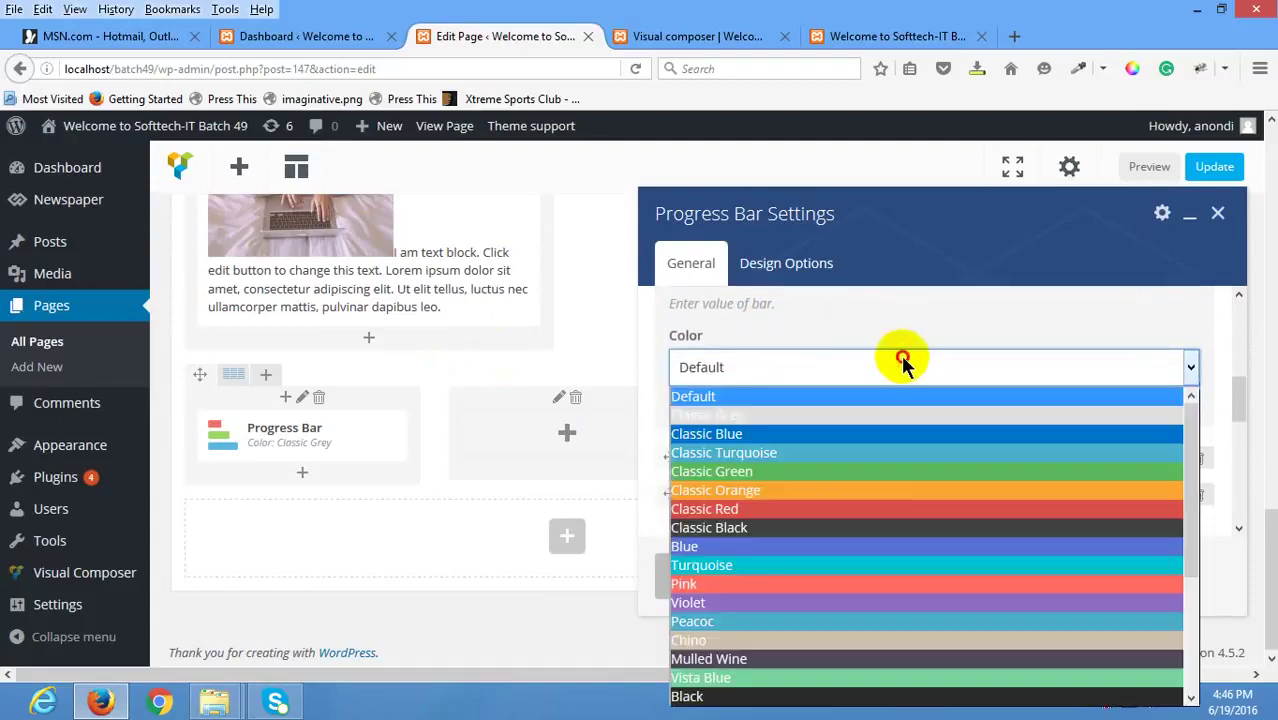
pyautogui.click(791, 467)
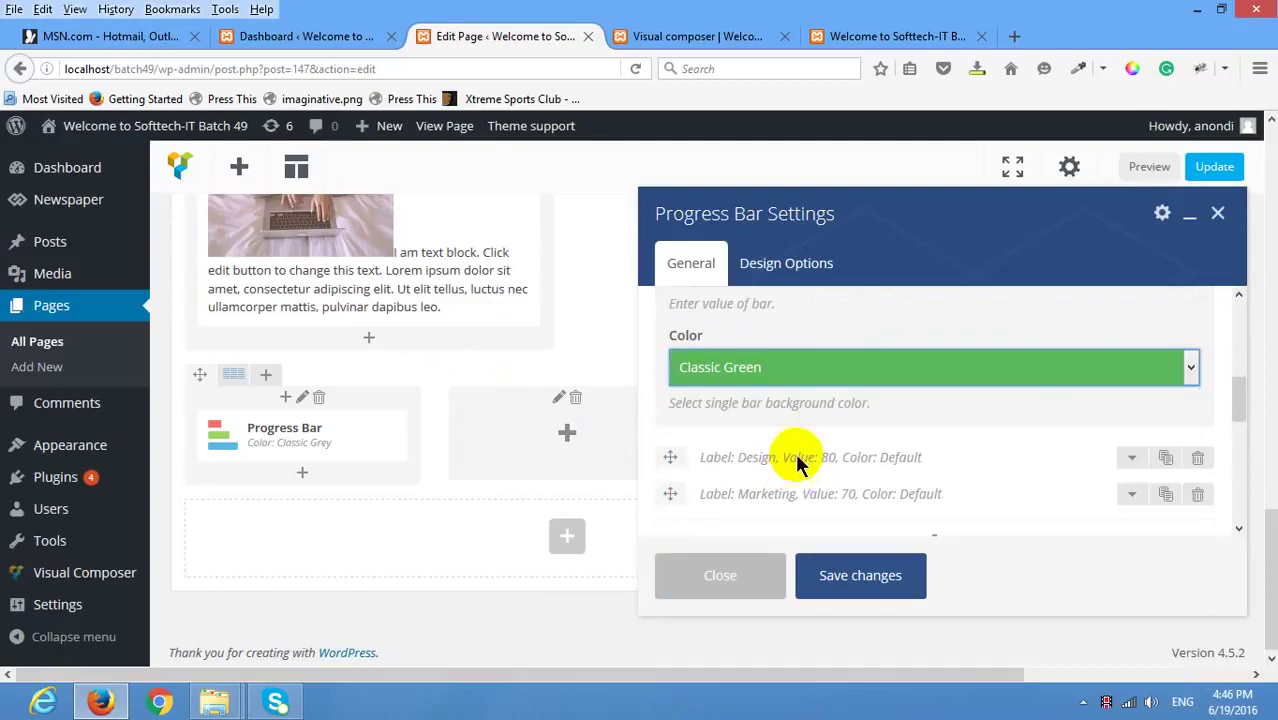
# Expand the Design bar's entry, change its label to CSS and set its value to 10.
pyautogui.scroll(-1, 810, 440)
pyautogui.click(1127, 404)
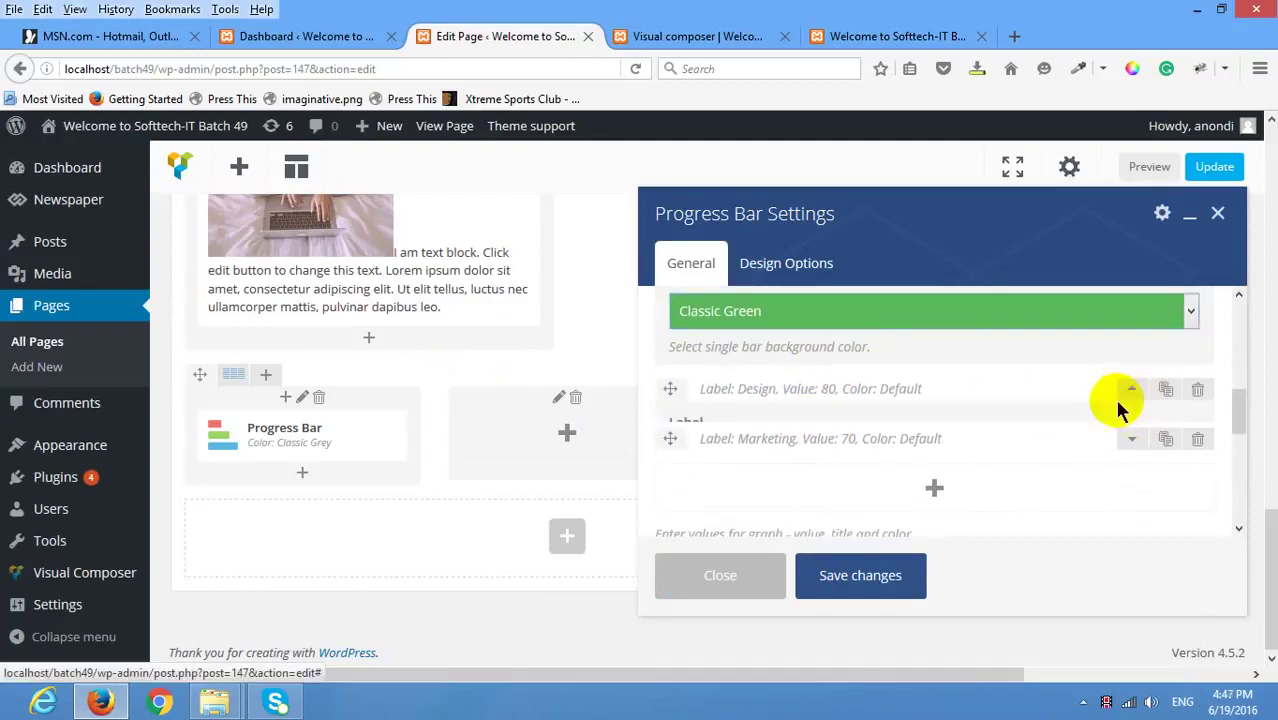
pyautogui.scroll(1, 765, 350)
pyautogui.scroll(2, 763, 366)
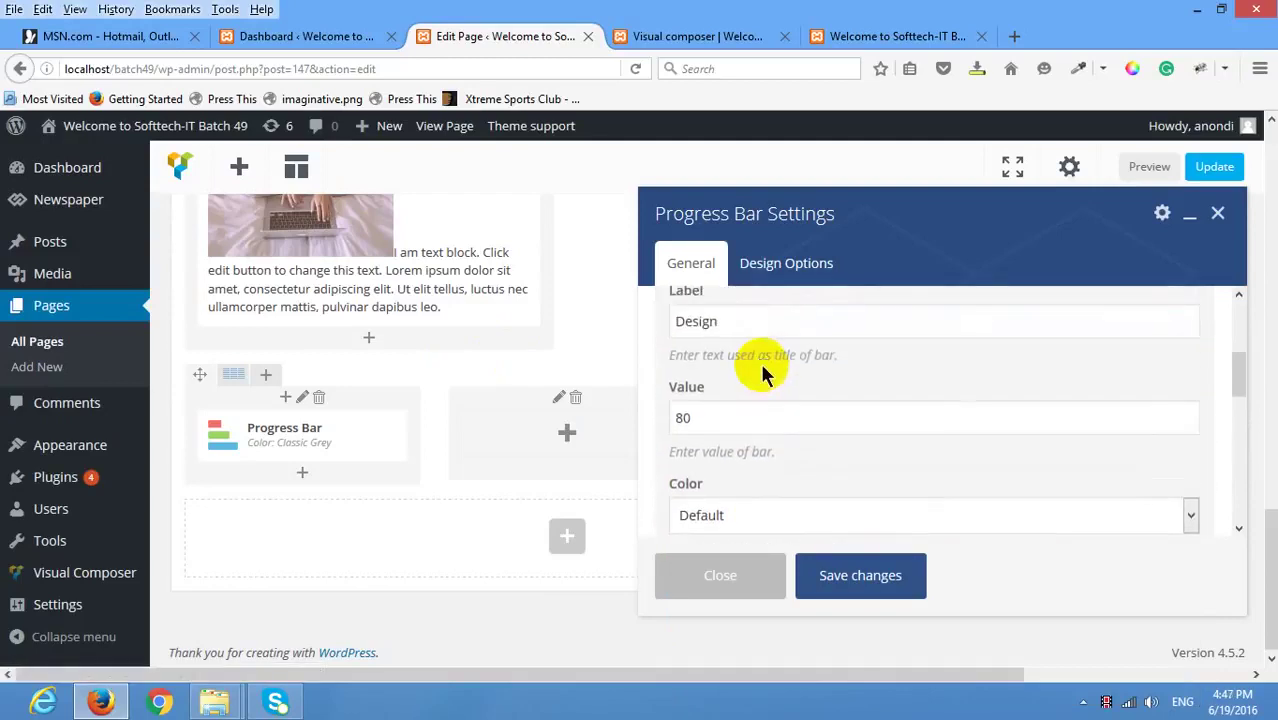
pyautogui.doubleClick(750, 322)
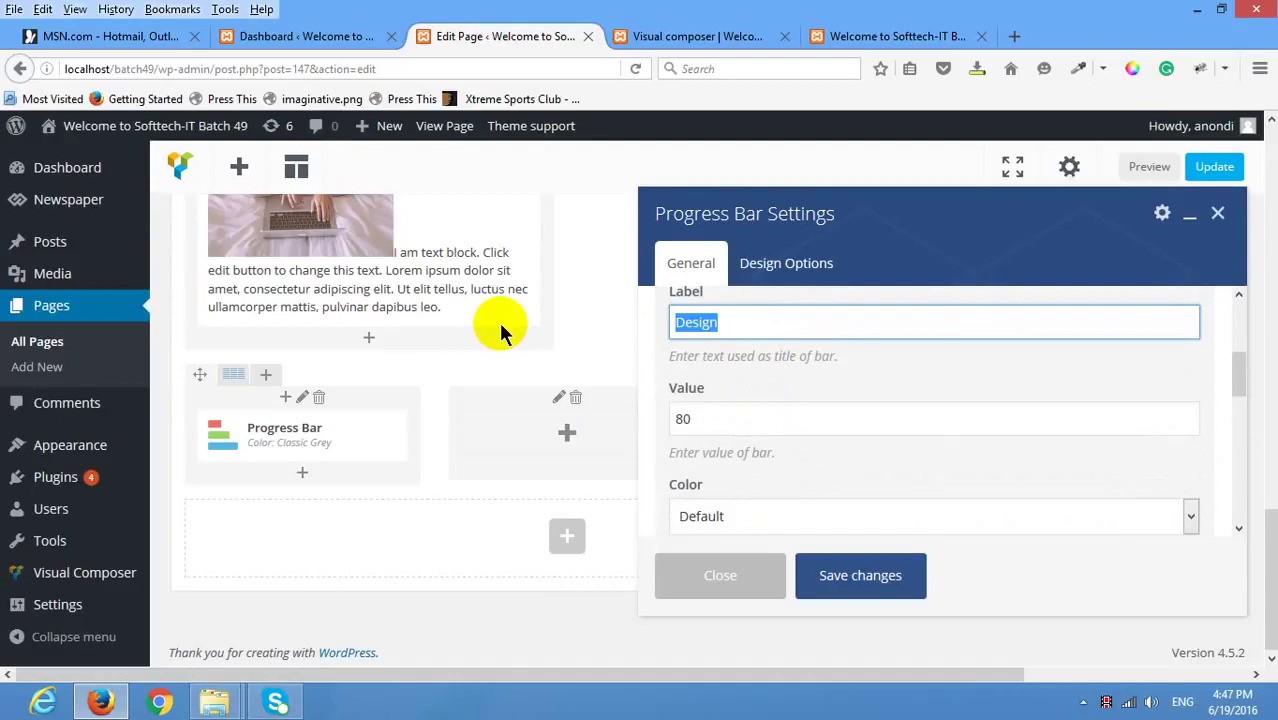
pyautogui.write('CSS')
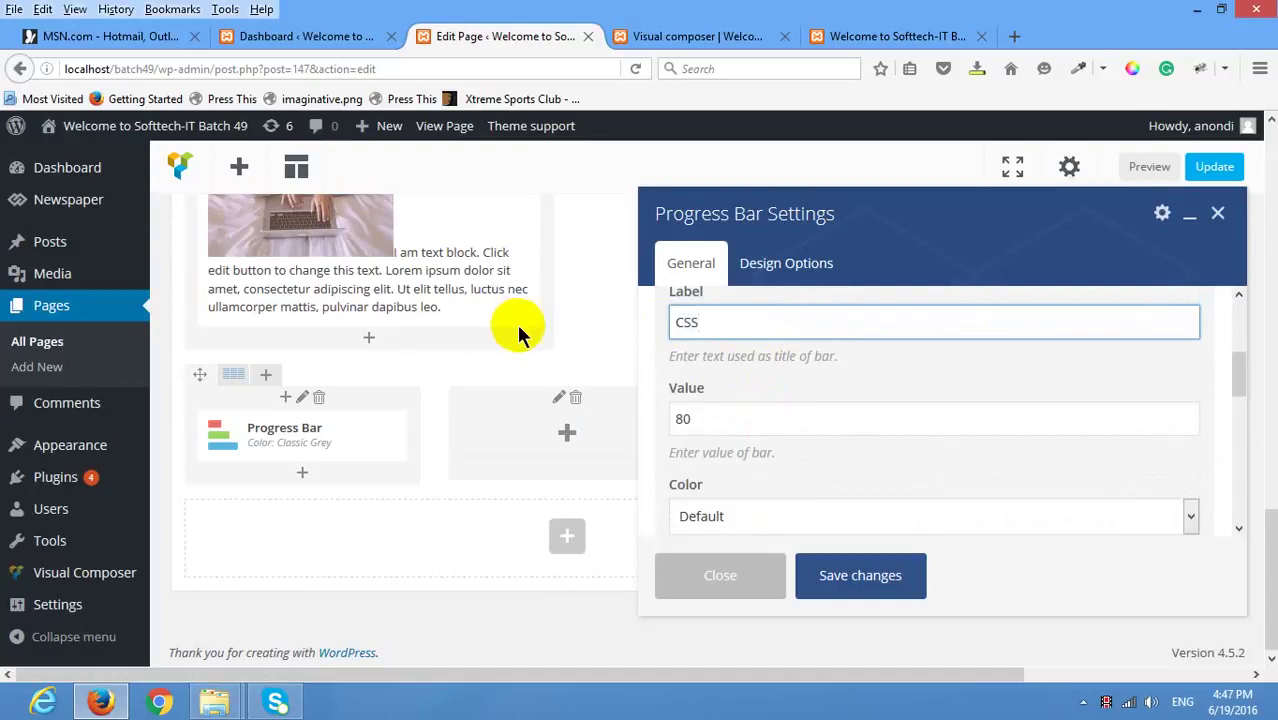
pyautogui.doubleClick(690, 418)
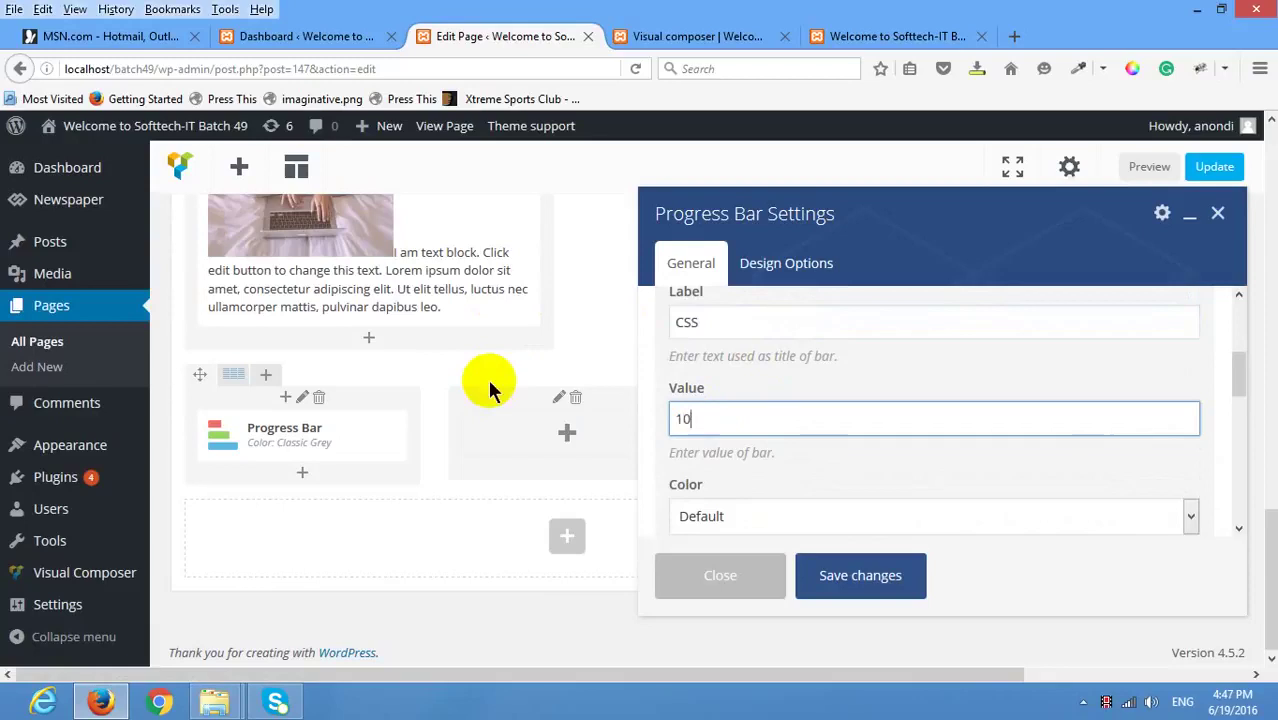
# Set the CSS bar's color to Classic Orange.
pyautogui.scroll(-2, 845, 470)
pyautogui.click(772, 408)
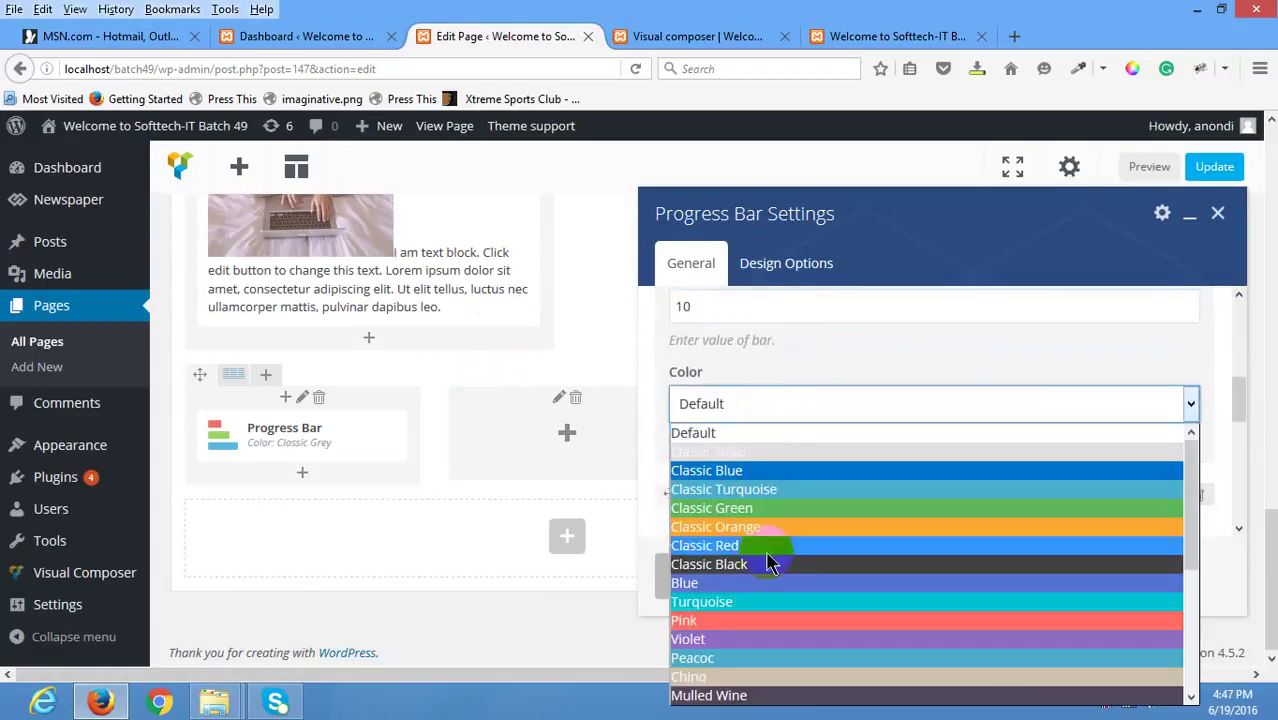
pyautogui.click(801, 526)
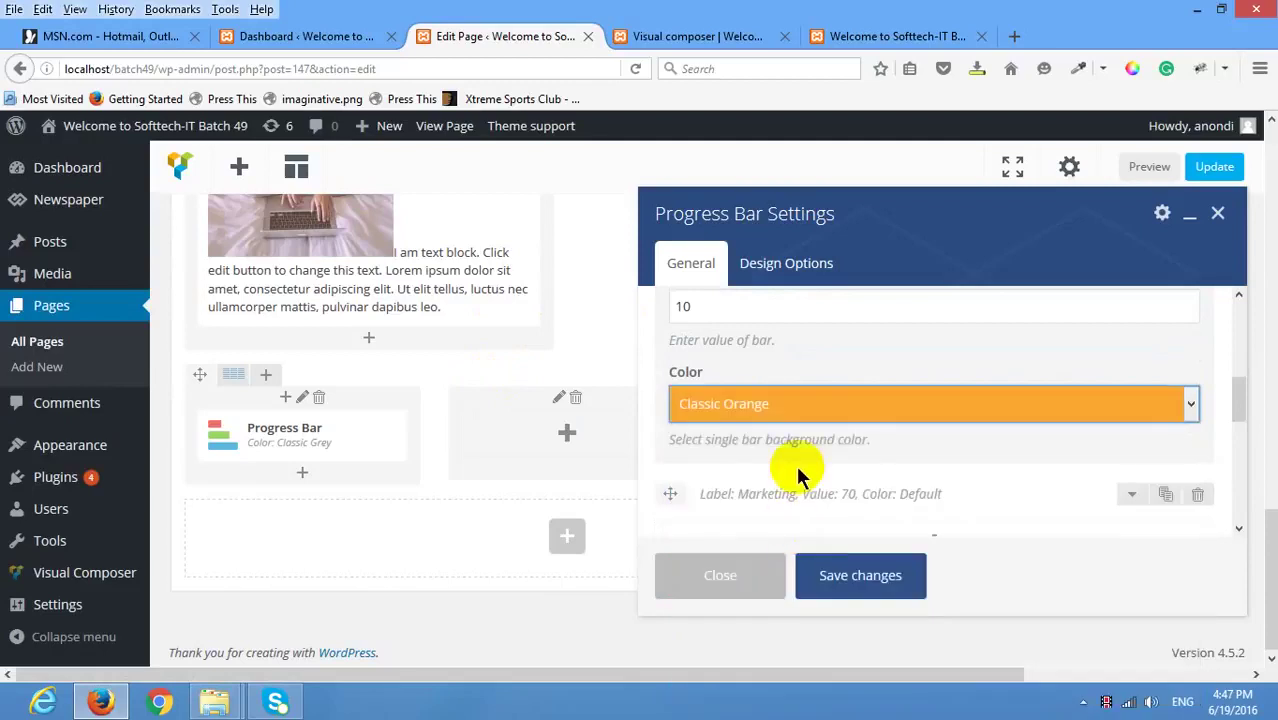
# Expand the Marketing bar's entry, change its label to PHP and set its value to 5.
pyautogui.scroll(-2, 805, 460)
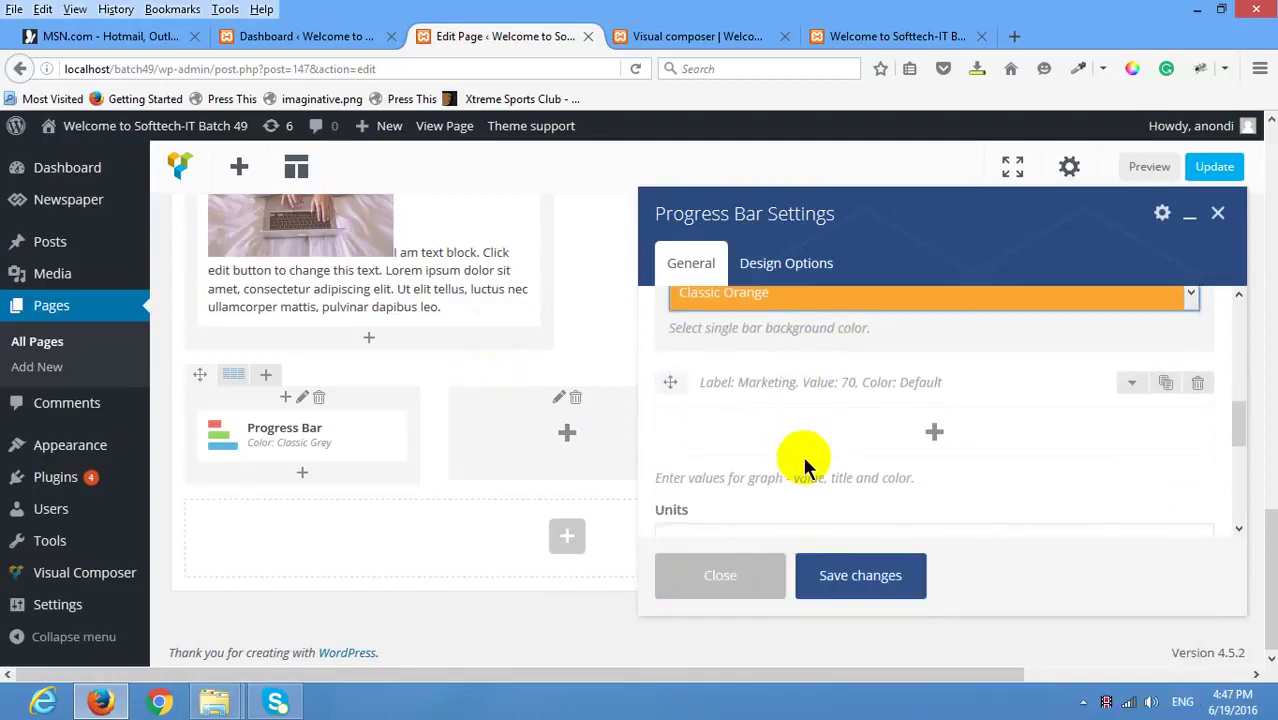
pyautogui.click(1132, 382)
pyautogui.scroll(3, 800, 368)
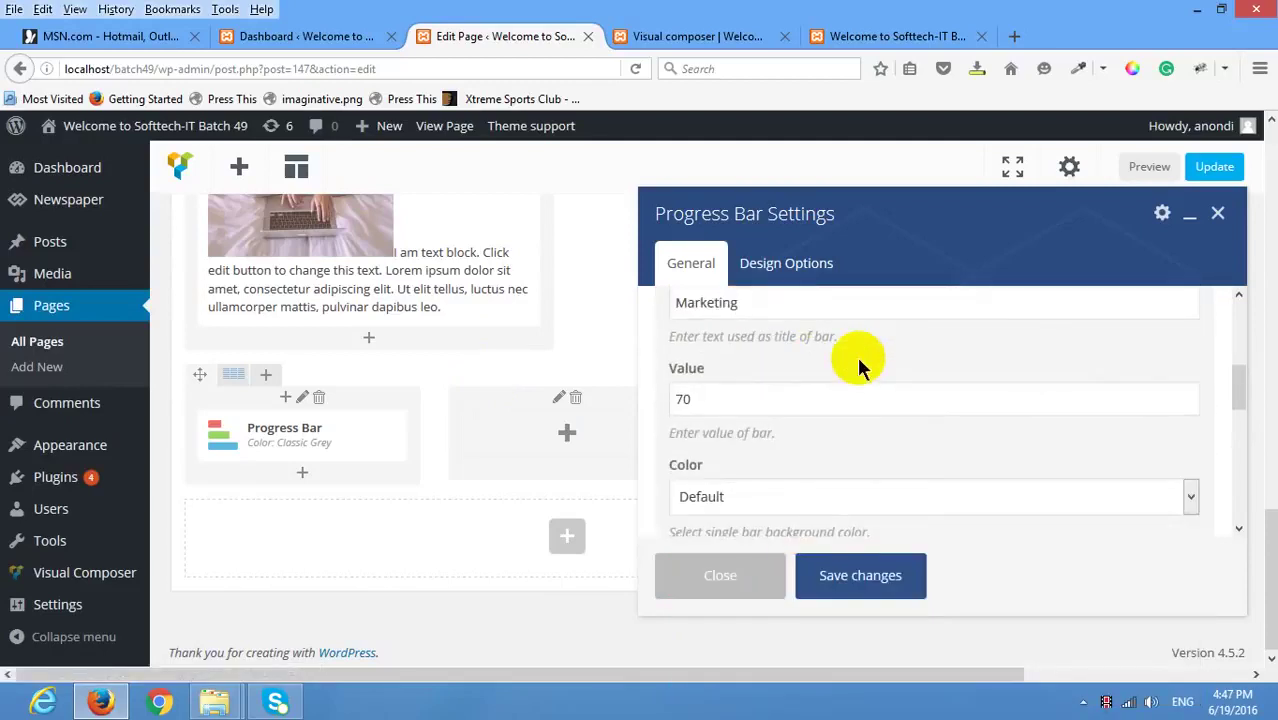
pyautogui.moveTo(784, 371); pyautogui.dragTo(356, 309)
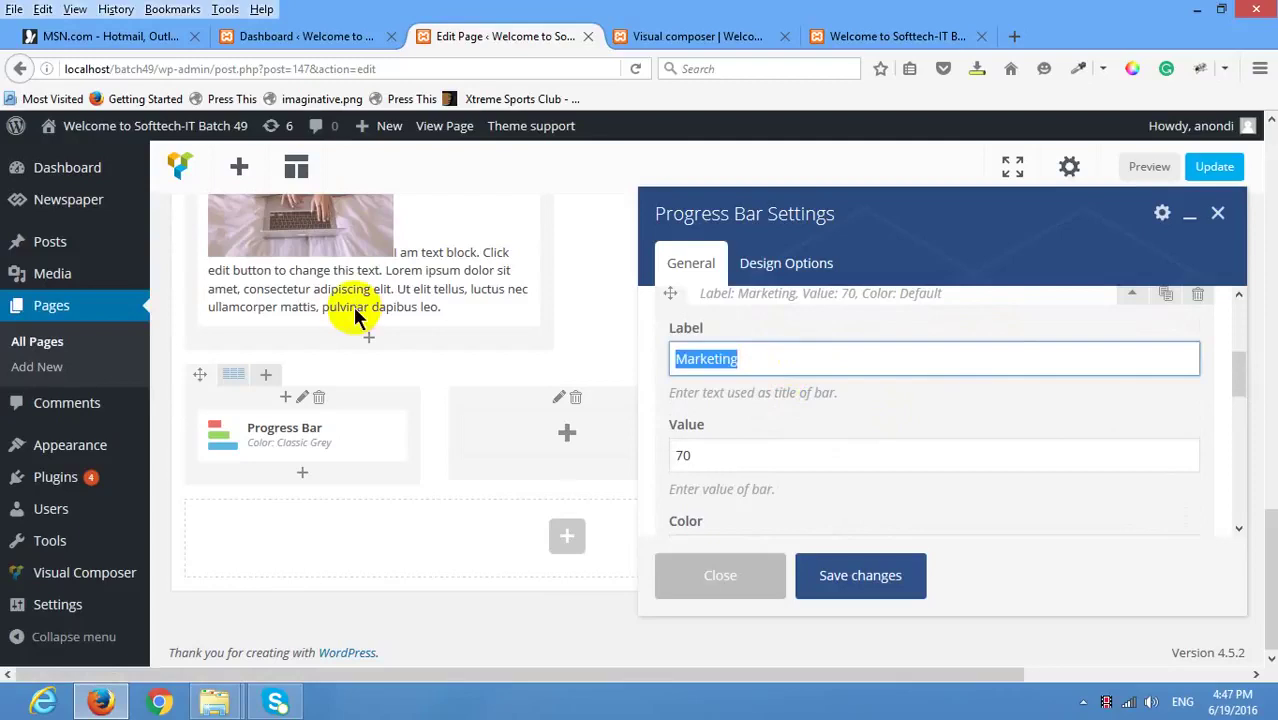
pyautogui.write('PHP')
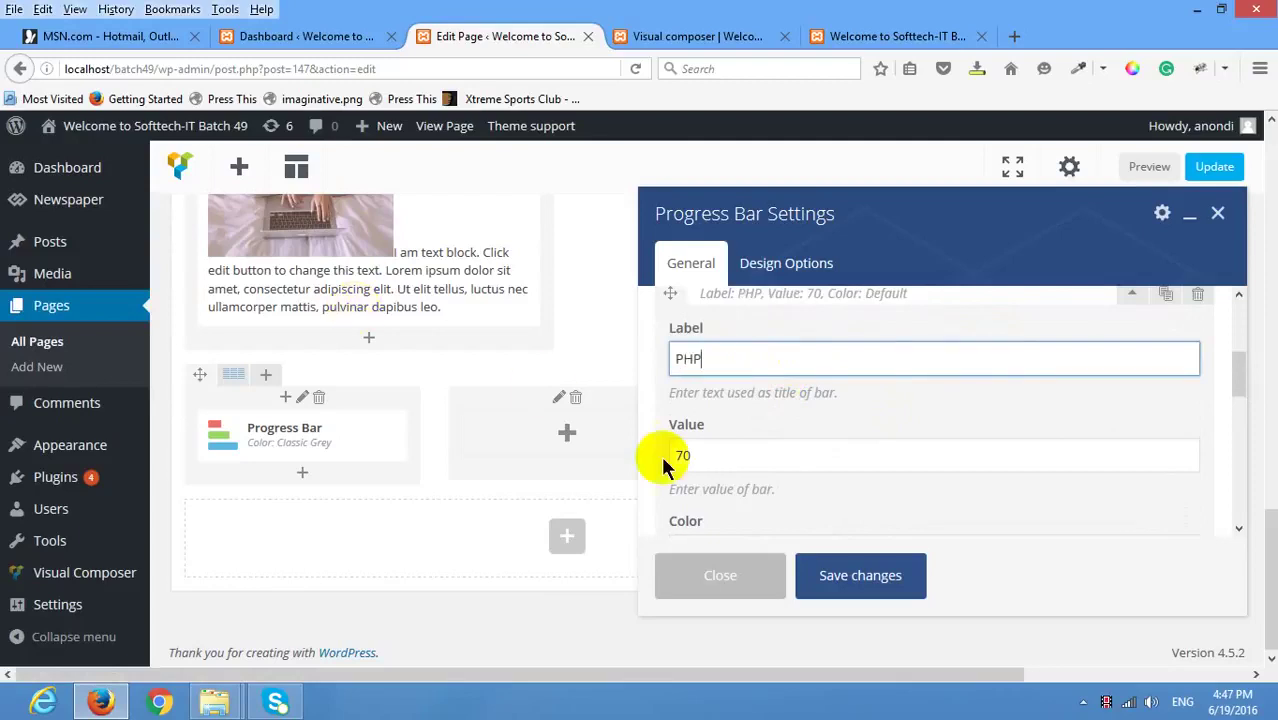
pyautogui.moveTo(680, 455); pyautogui.dragTo(621, 440)
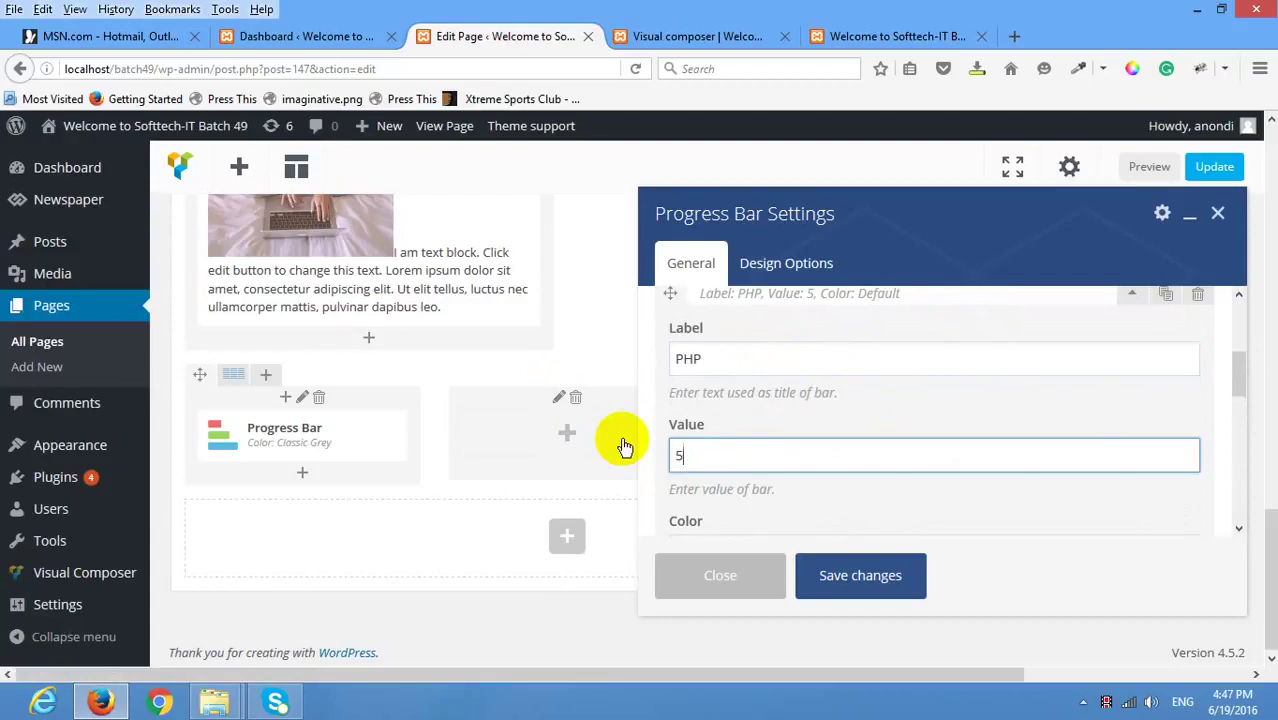
pyautogui.write('5')
# Set the PHP bar's color to Classic Red and add a new empty bar entry below it.
pyautogui.scroll(-1, 816, 394)
pyautogui.click(752, 497)
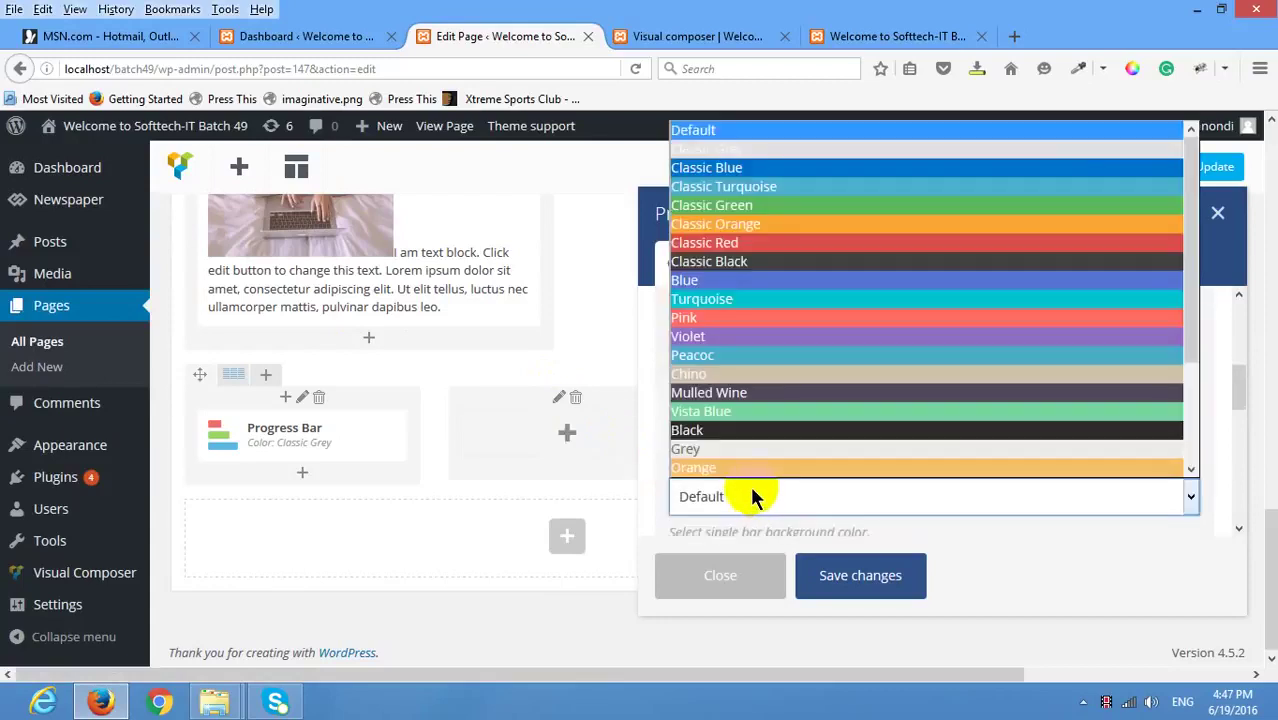
pyautogui.click(792, 244)
pyautogui.scroll(-2, 821, 409)
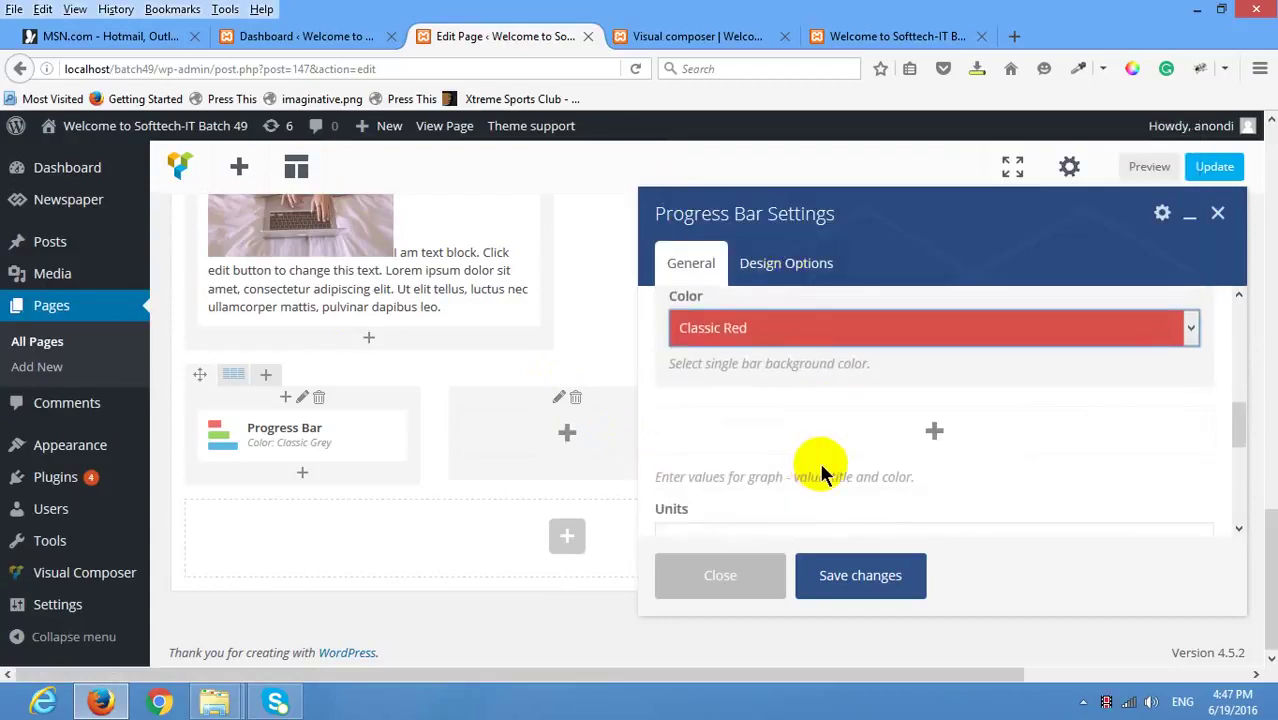
pyautogui.click(928, 436)
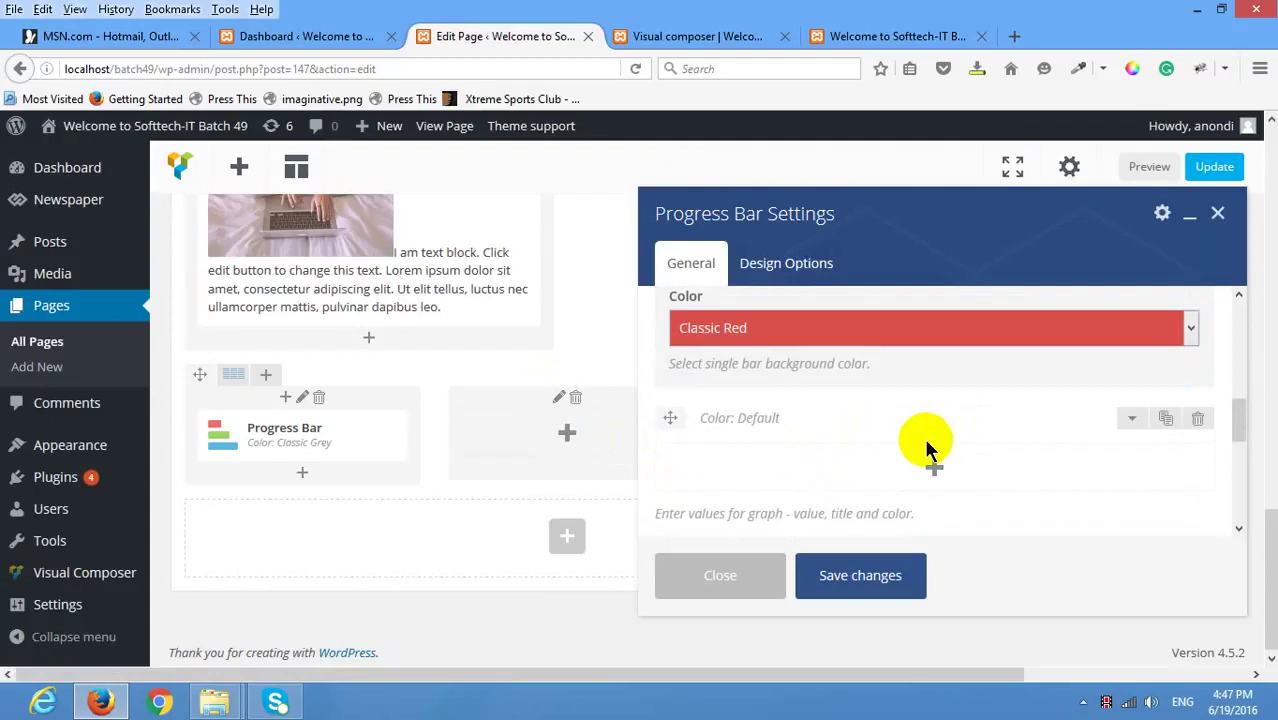
# Enter "Customizatioin" as the progress bar's units.
pyautogui.scroll(-2, 927, 445)
pyautogui.click(730, 460)
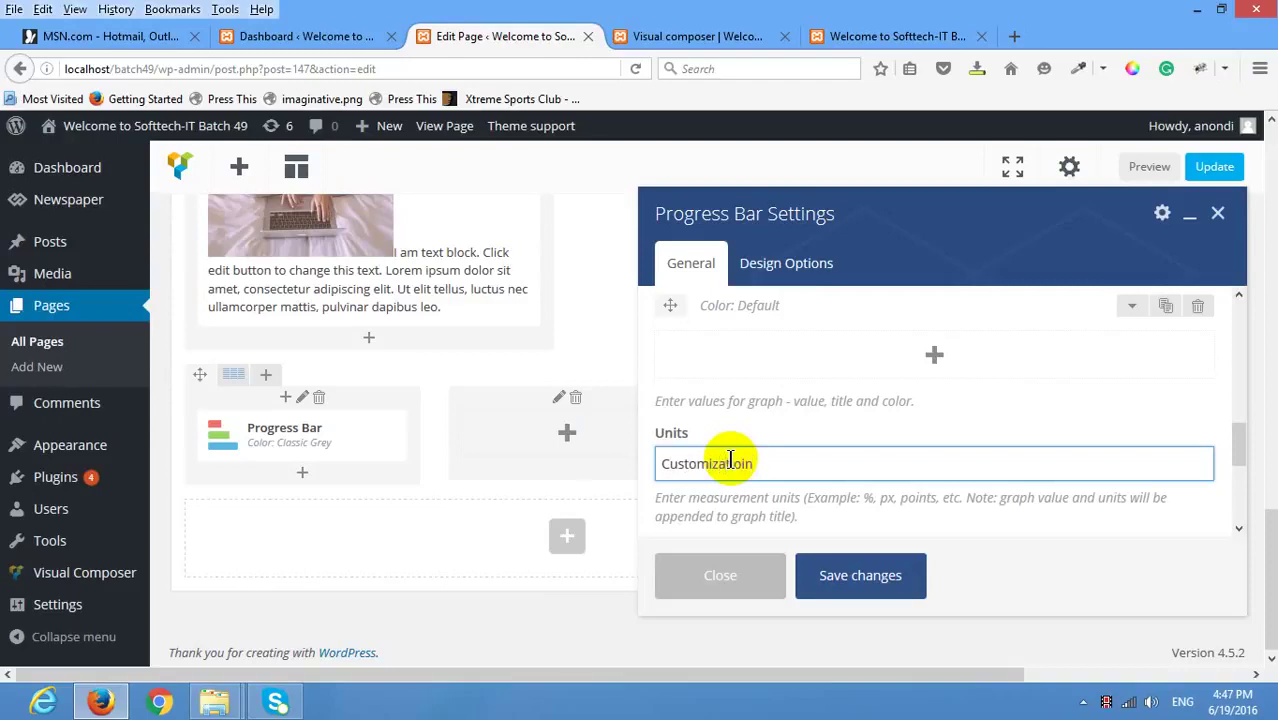
pyautogui.scroll(-3, 933, 408)
pyautogui.scroll(2, 856, 417)
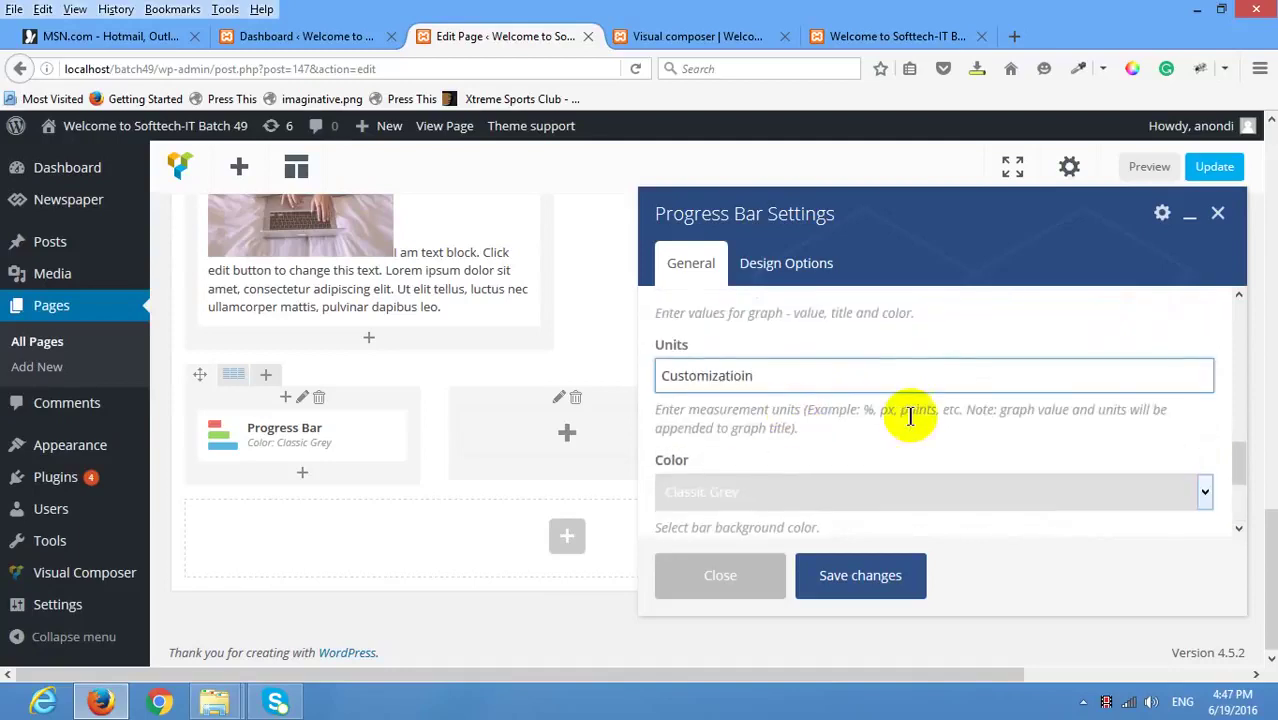
# Set the progress bar's general background color to Classic Turquoise.
pyautogui.scroll(-1, 879, 471)
pyautogui.click(1208, 436)
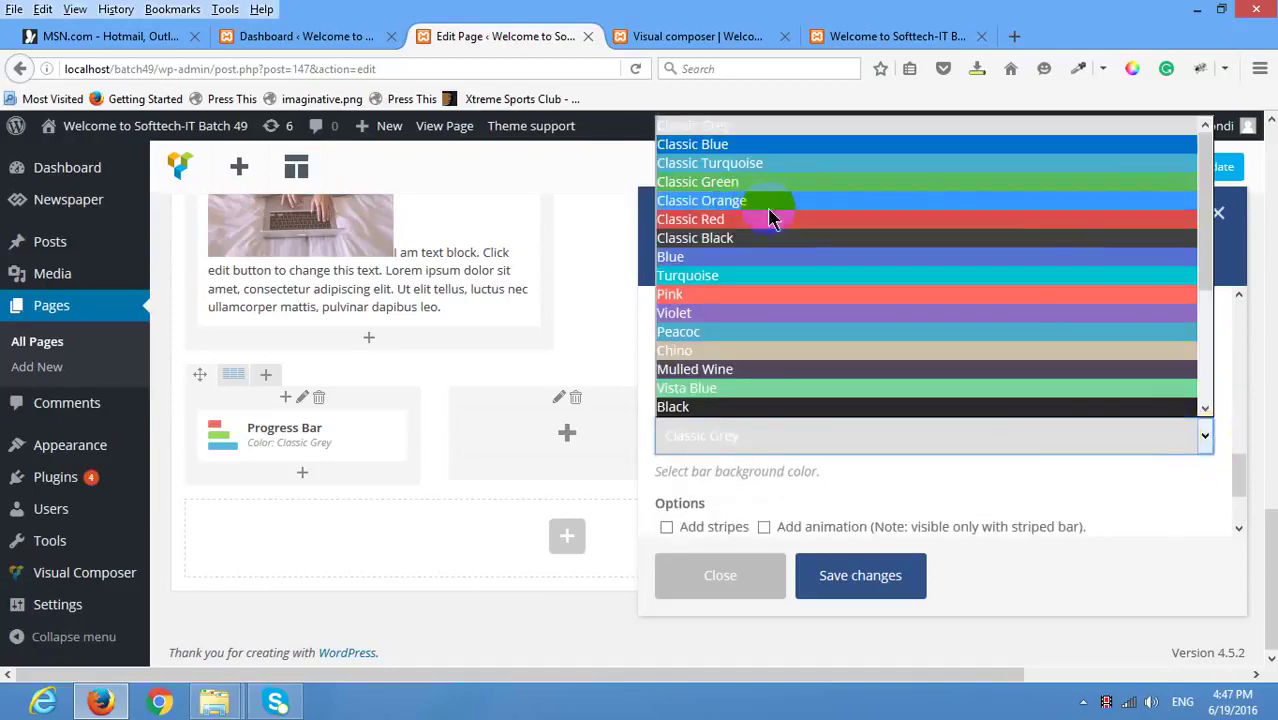
pyautogui.click(794, 166)
# Clear the text entered as the progress bar's units.
pyautogui.scroll(4, 807, 450)
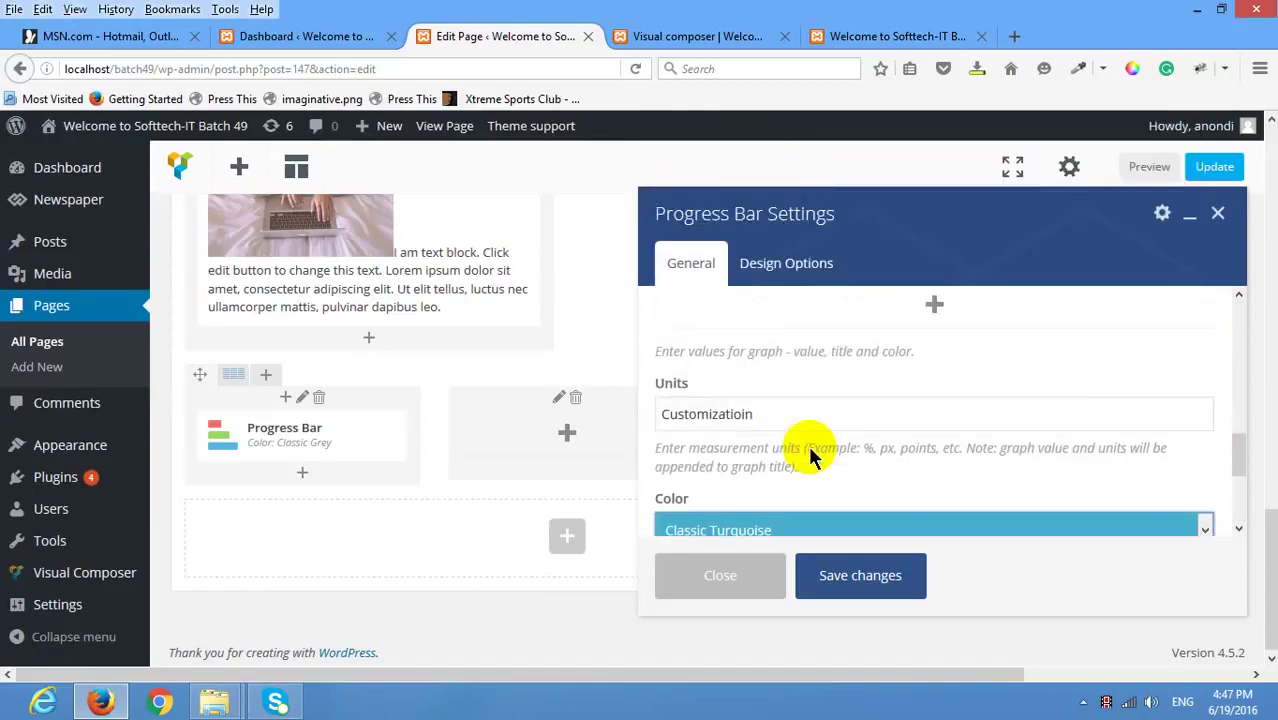
pyautogui.scroll(-2, 810, 450)
pyautogui.moveTo(790, 434); pyautogui.dragTo(605, 434)
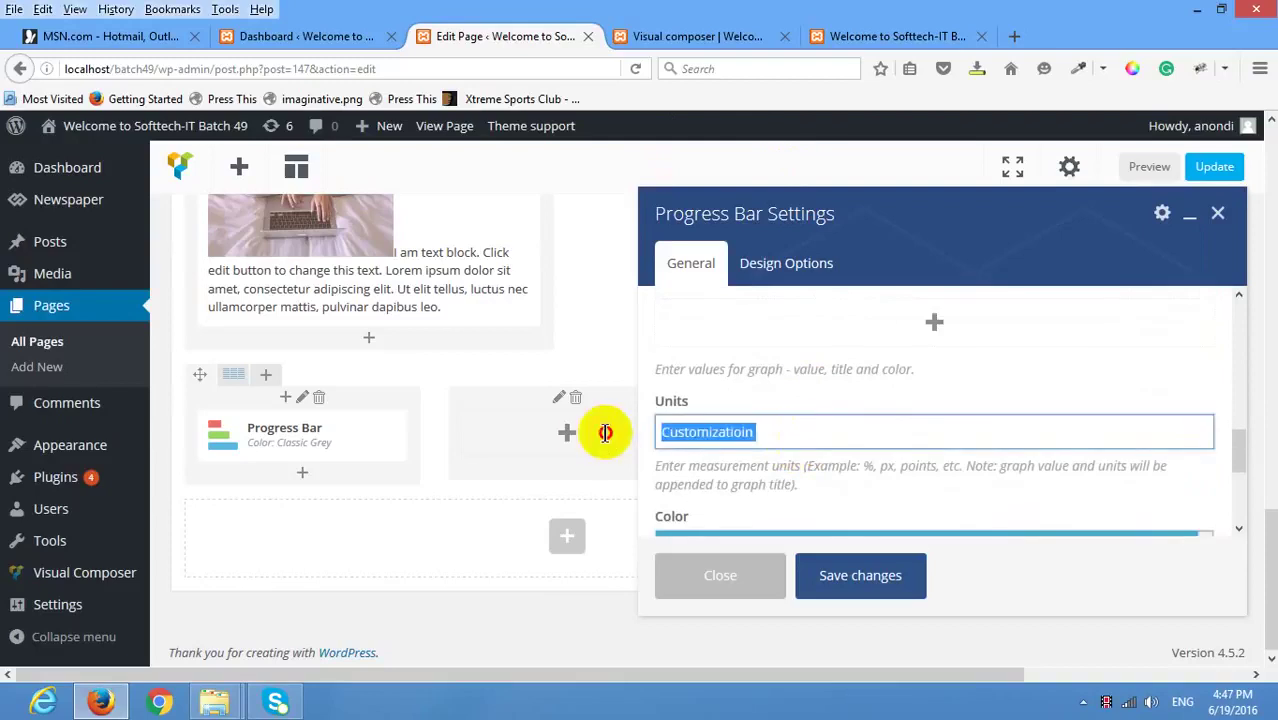
pyautogui.press('BackSpace')
# Add another empty bar entry below the fourth one and delete it again.
pyautogui.scroll(3, 777, 434)
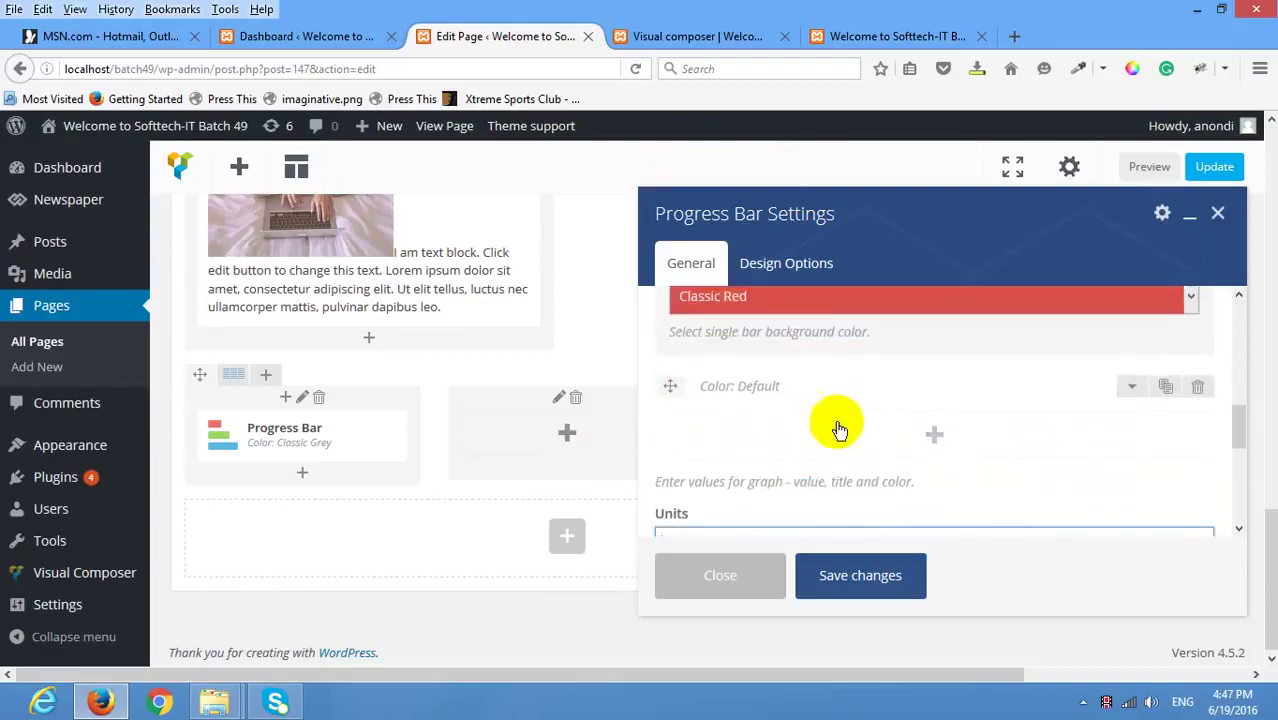
pyautogui.scroll(-3, 872, 432)
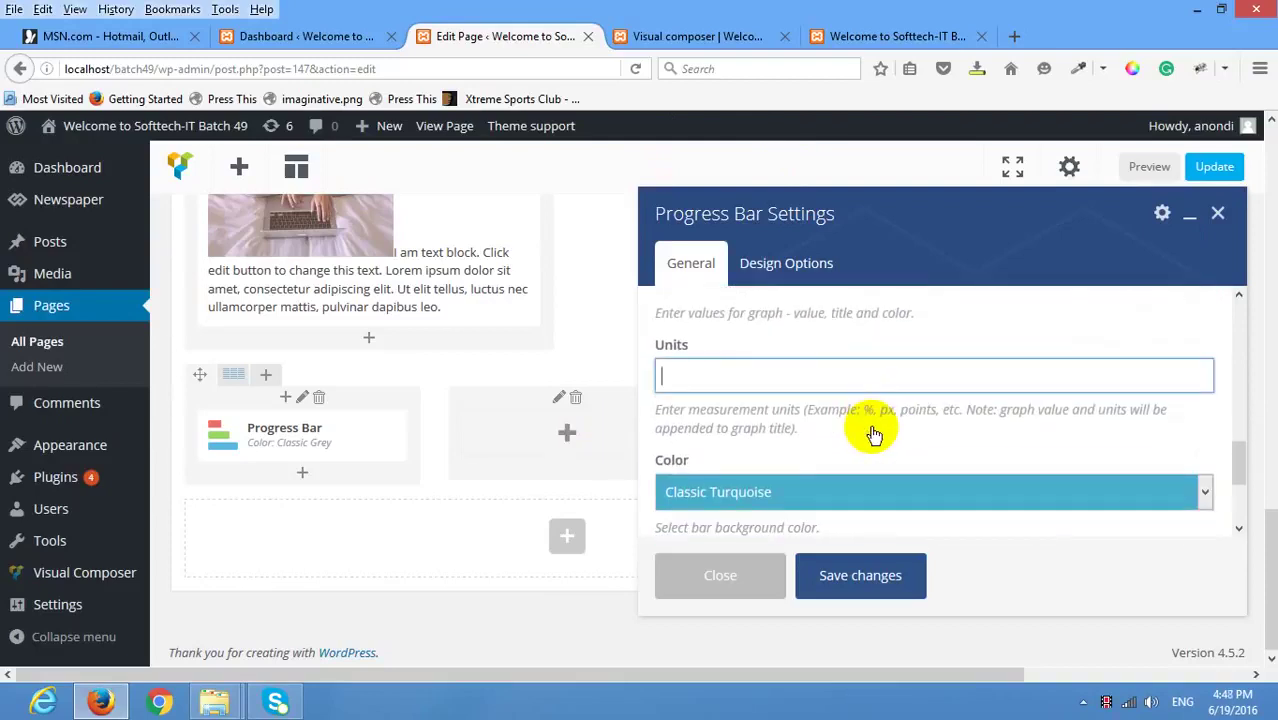
pyautogui.scroll(-2, 866, 440)
pyautogui.scroll(3, 862, 416)
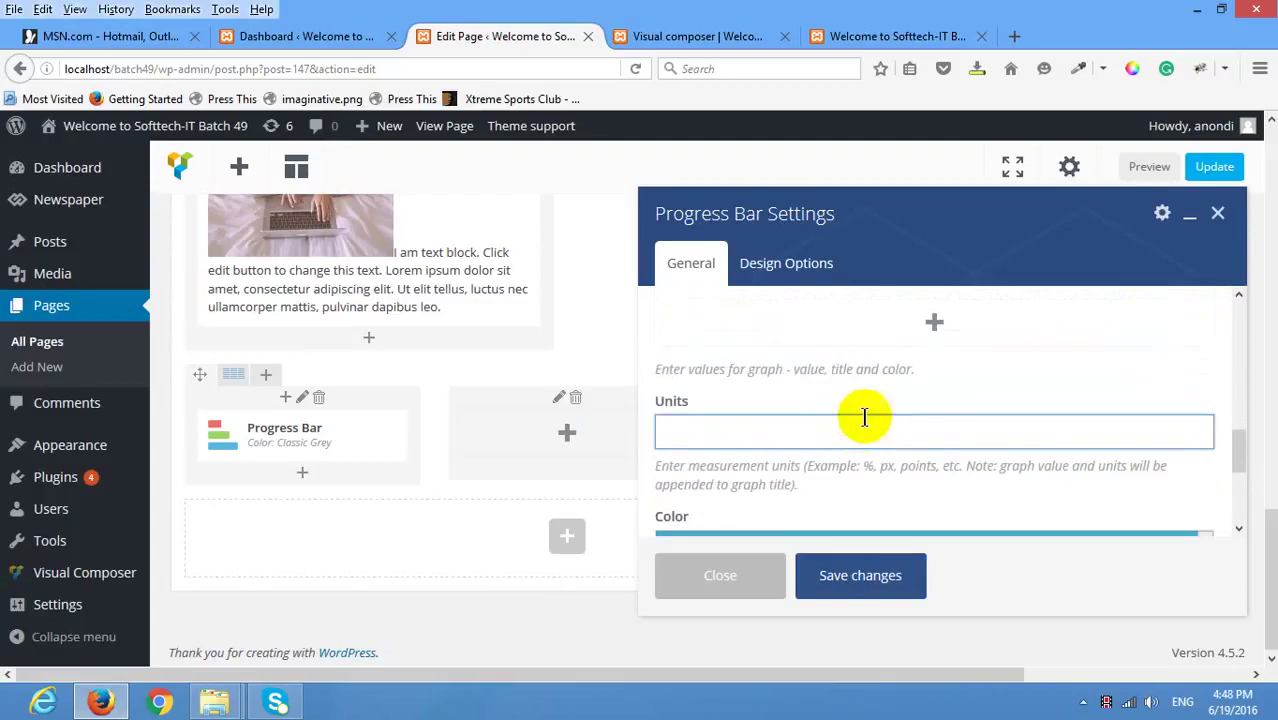
pyautogui.scroll(2, 907, 445)
pyautogui.click(930, 428)
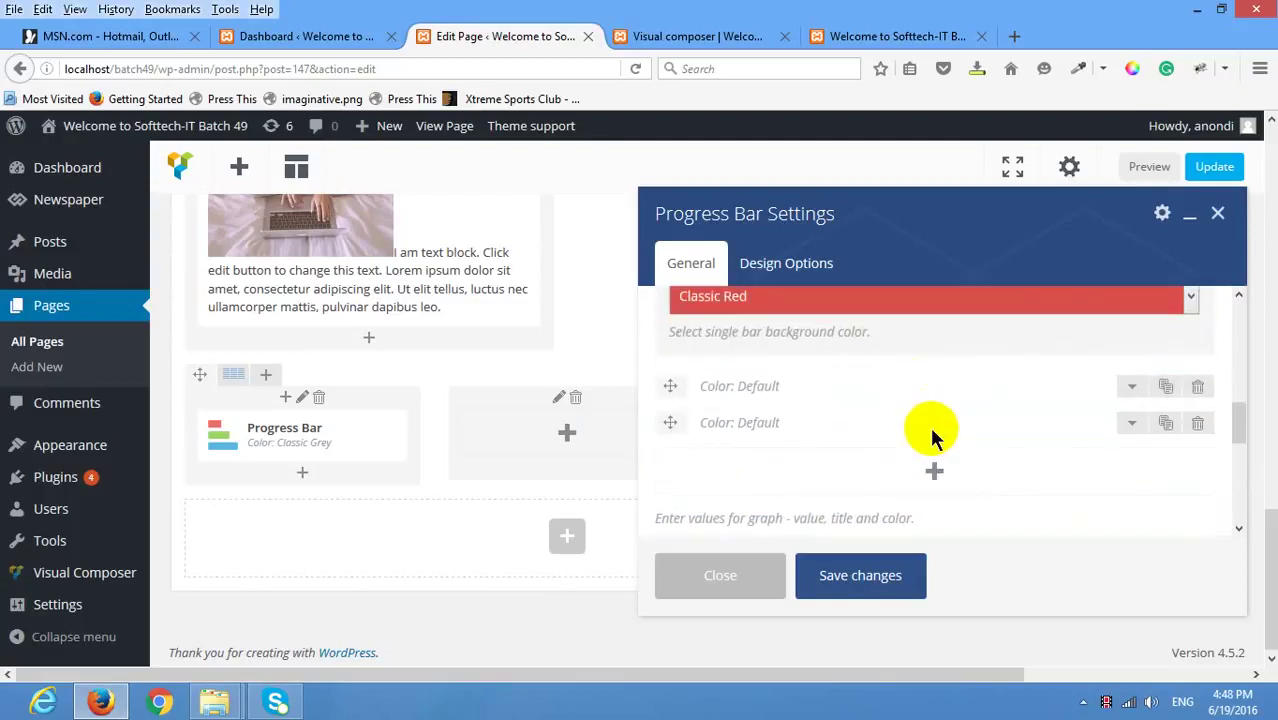
pyautogui.click(1197, 423)
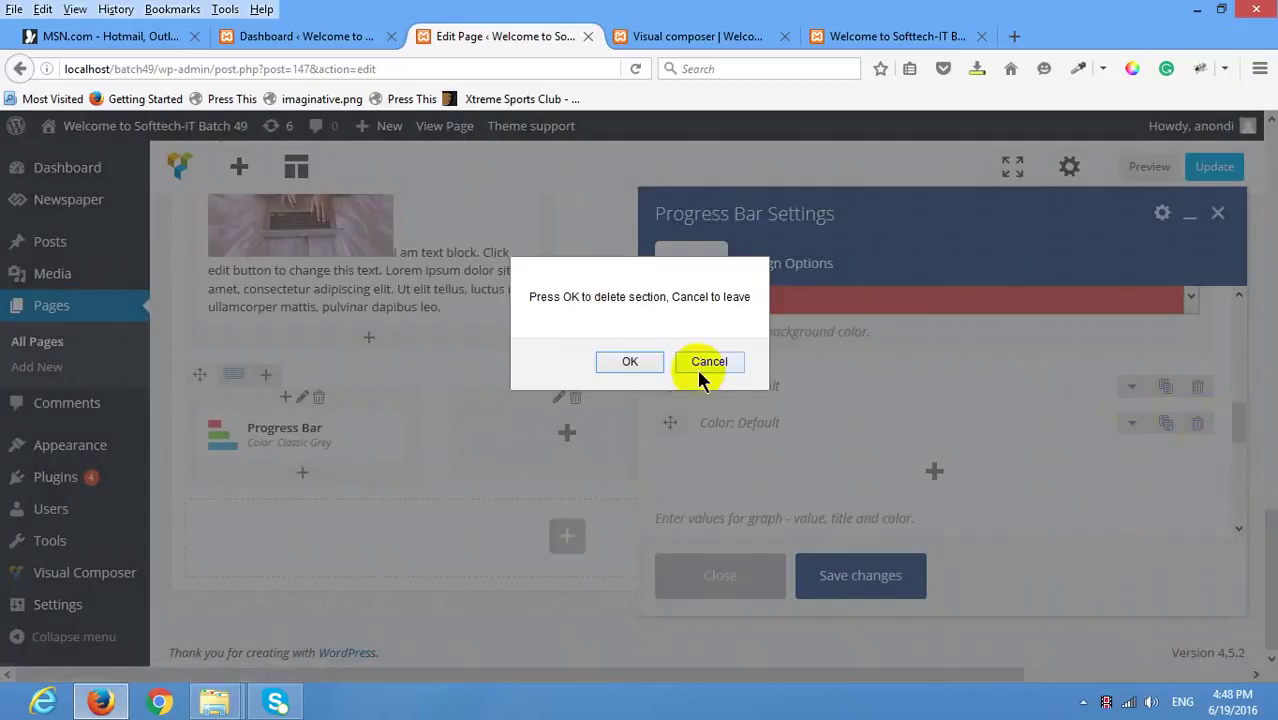
pyautogui.click(632, 362)
# Expand the empty fourth bar's entry, label it "Customizatioin" and set its value to 95.
pyautogui.click(1133, 386)
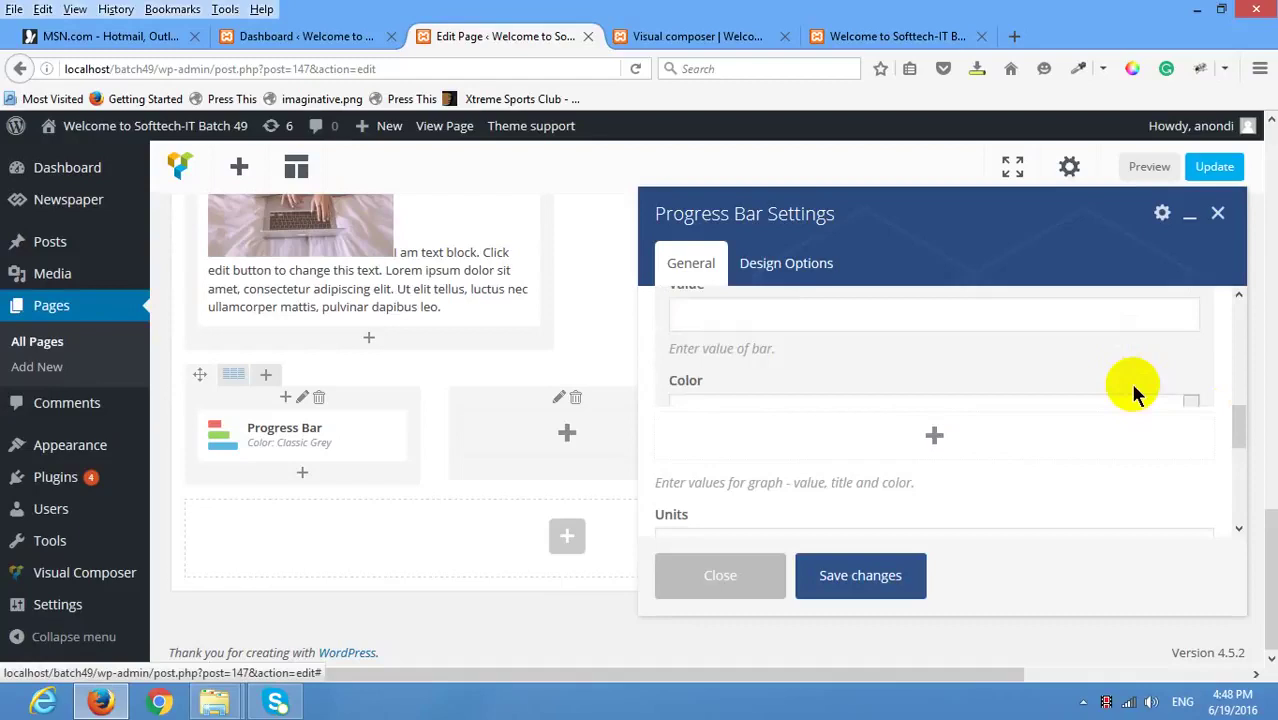
pyautogui.scroll(2, 836, 391)
pyautogui.scroll(2, 740, 394)
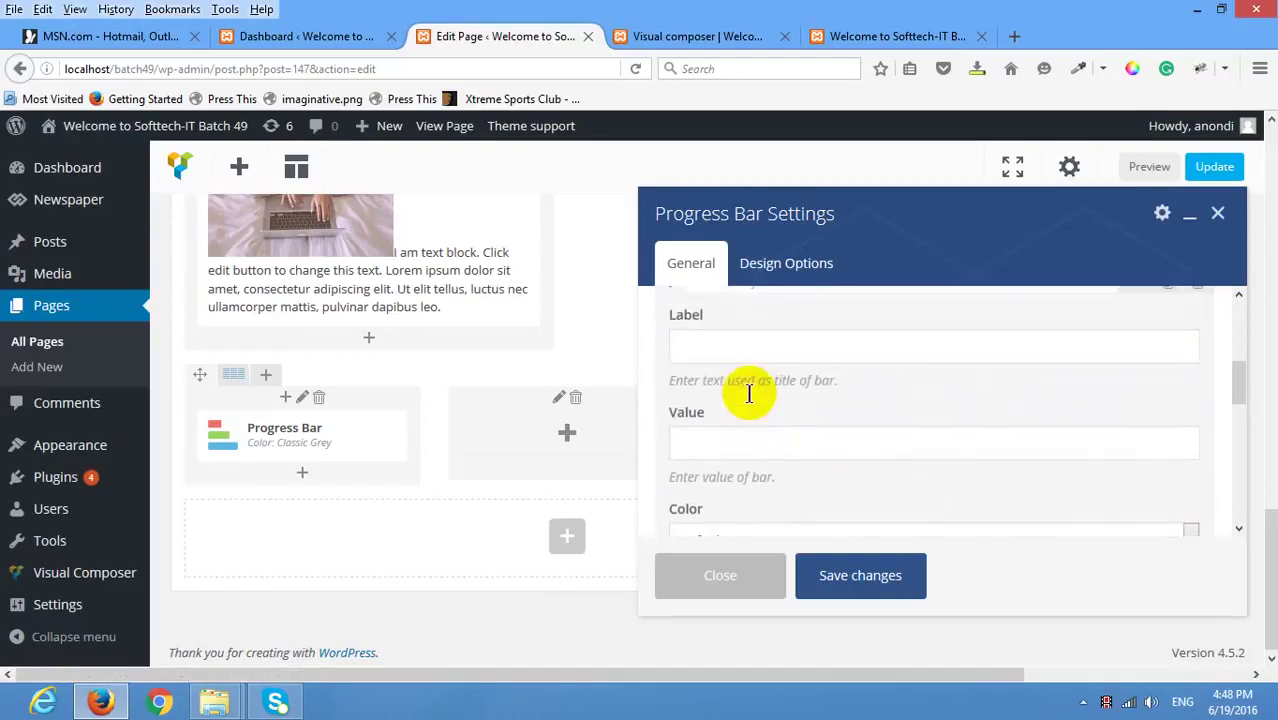
pyautogui.click(722, 370)
pyautogui.write('Customizatioin')
pyautogui.click(733, 461)
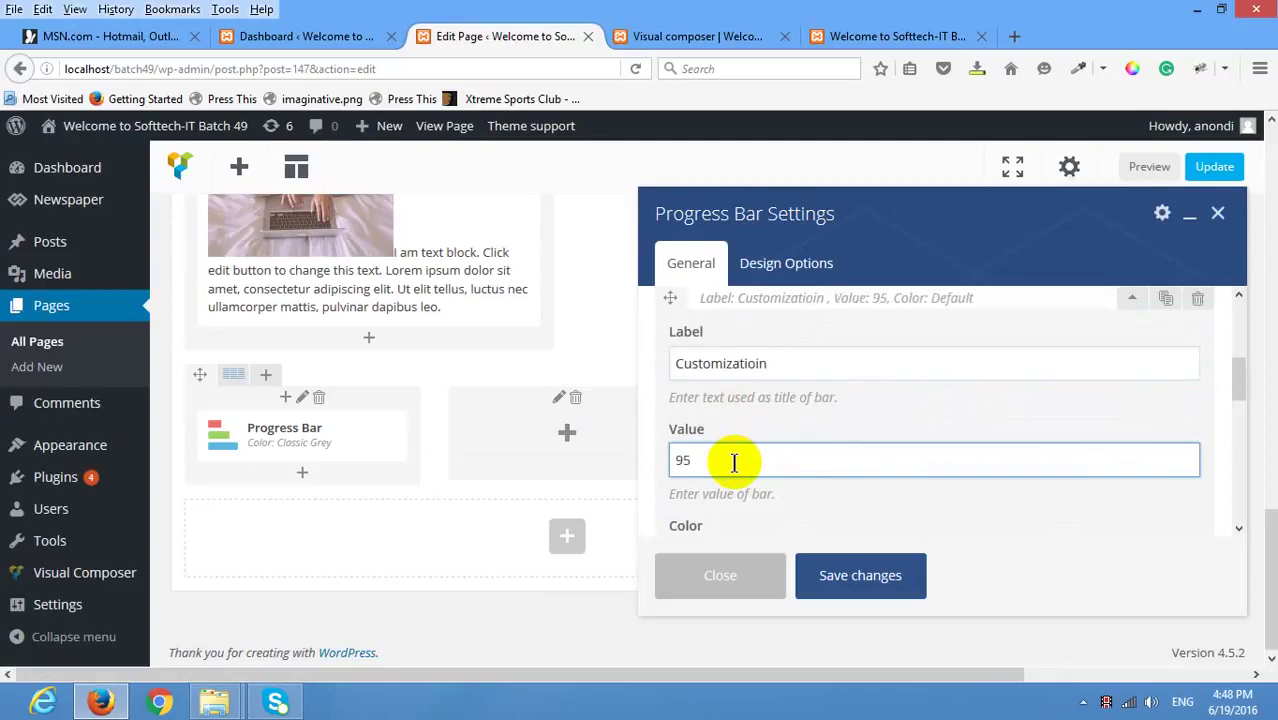
# Set the fourth bar's color to Violet.
pyautogui.scroll(-2, 734, 462)
pyautogui.click(819, 444)
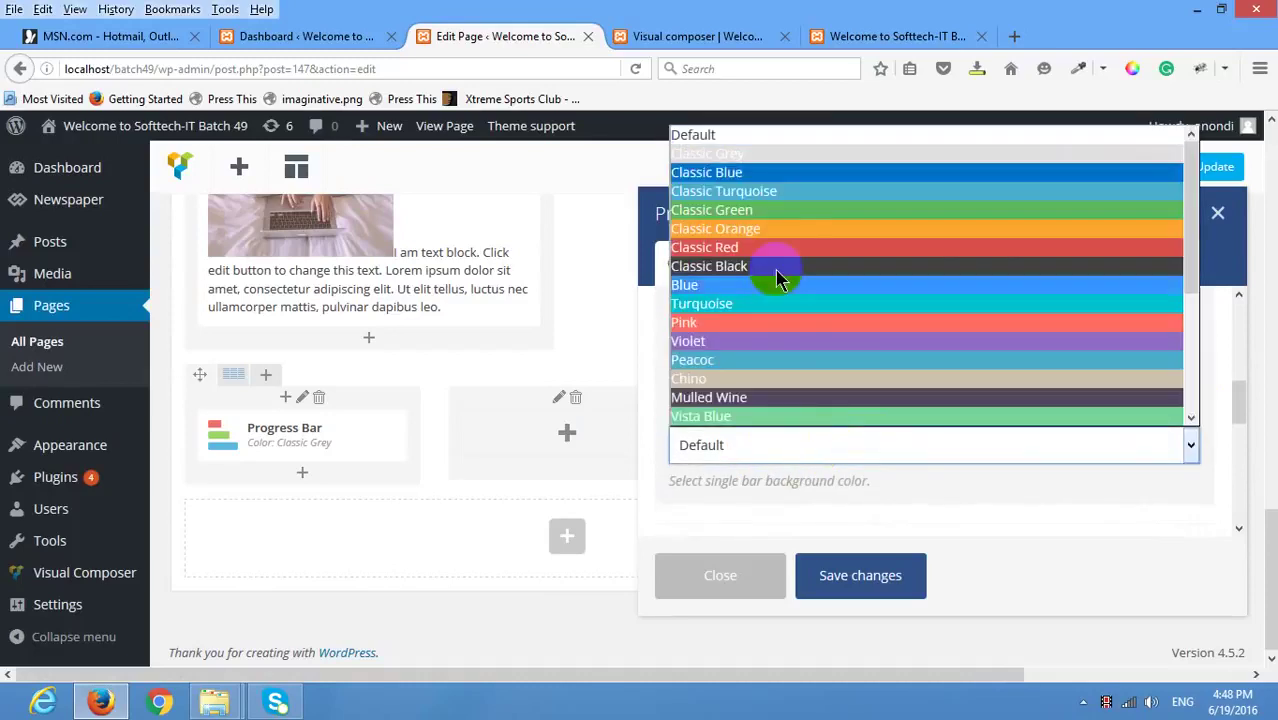
pyautogui.click(778, 347)
# Set the progress bar's measurement units to %.
pyautogui.scroll(-2, 822, 467)
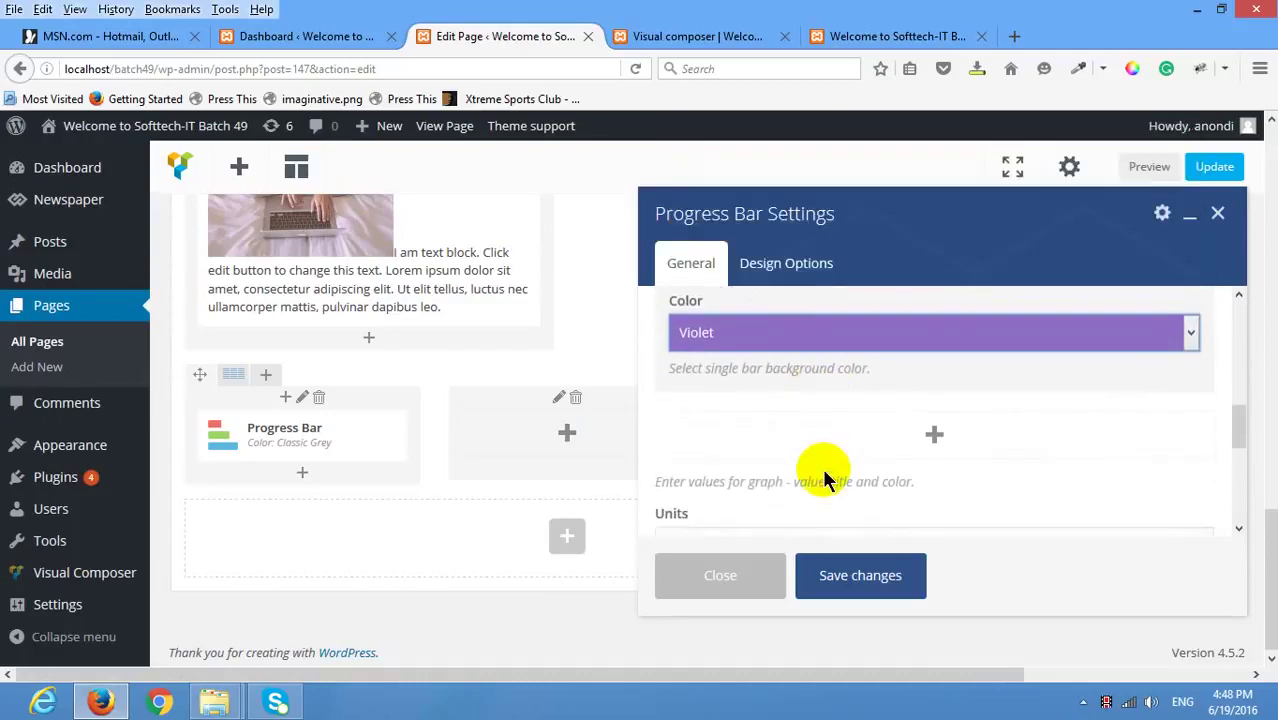
pyautogui.click(790, 497)
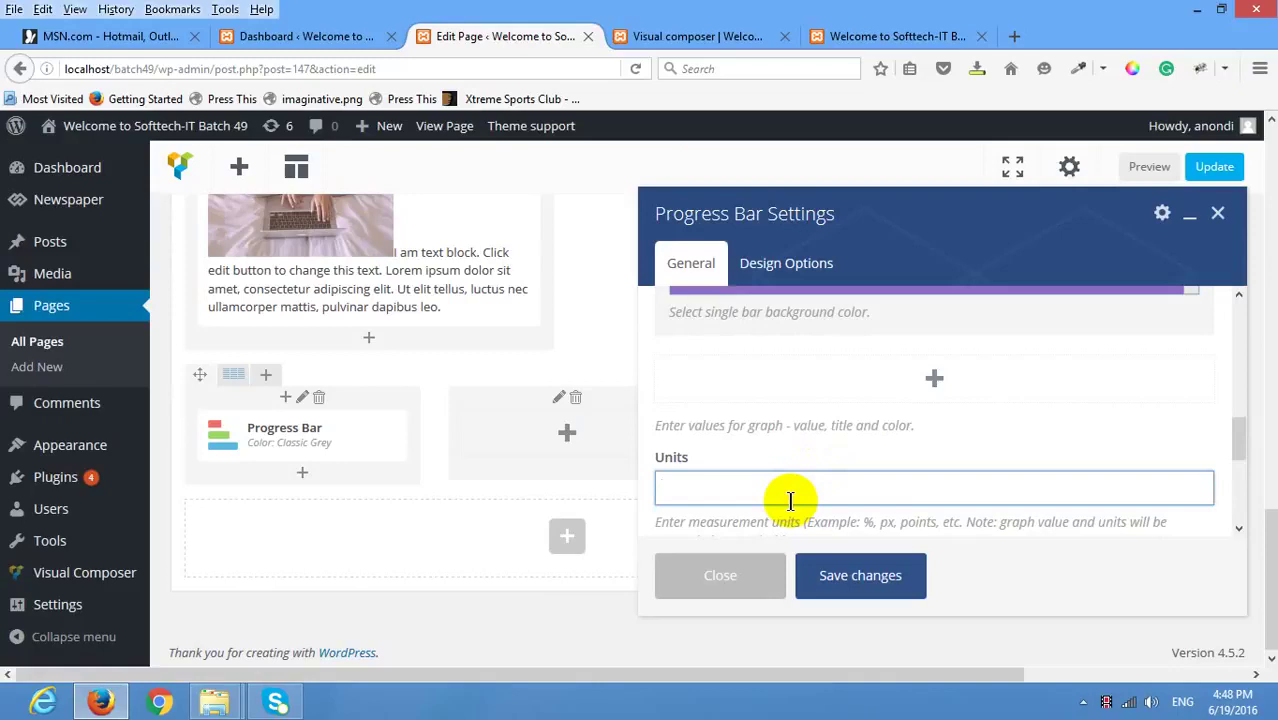
pyautogui.write('%')
# Keep Classic Turquoise as the general bar background color and save the progress bar settings.
pyautogui.scroll(-3, 800, 490)
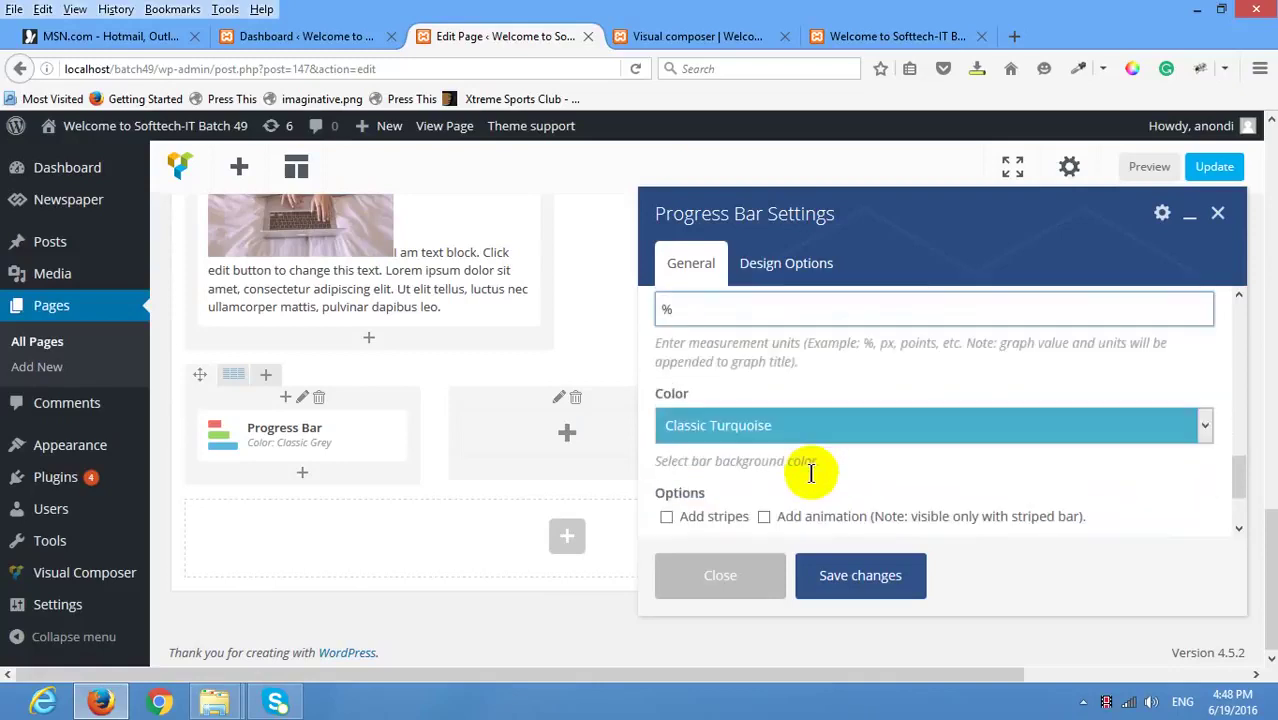
pyautogui.click(1163, 379)
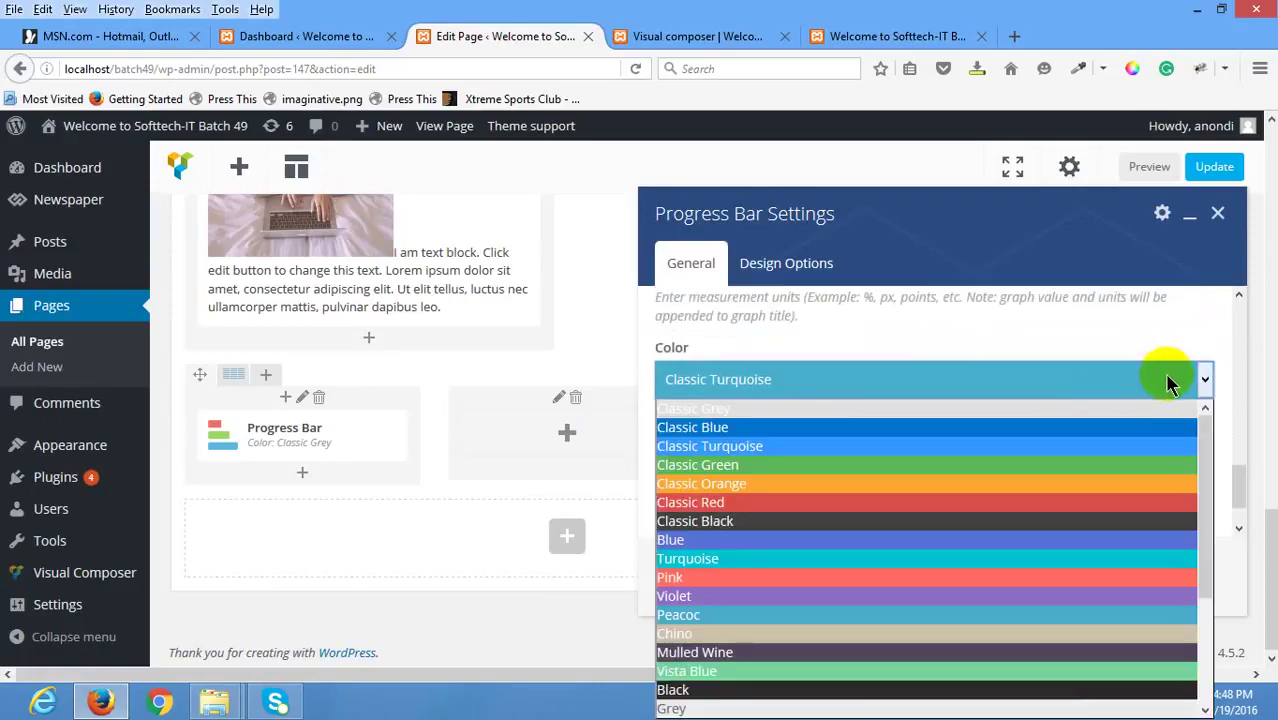
pyautogui.click(806, 385)
pyautogui.scroll(-1, 790, 480)
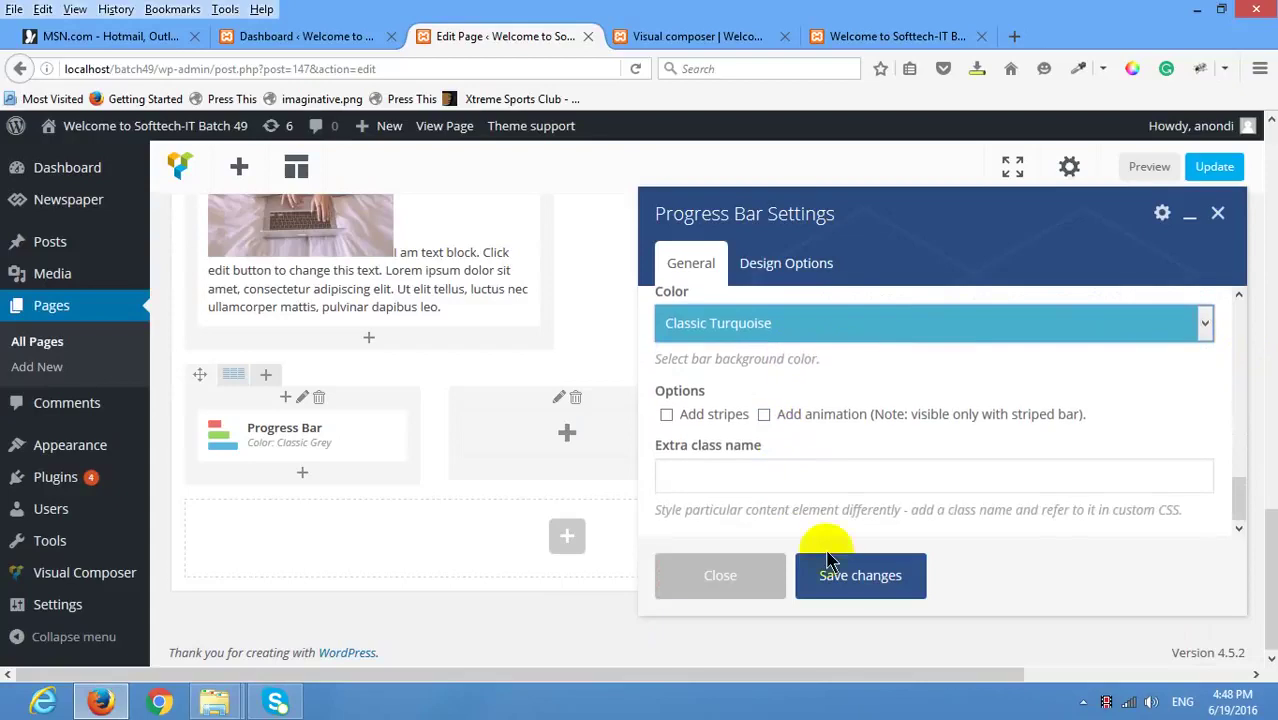
pyautogui.click(828, 574)
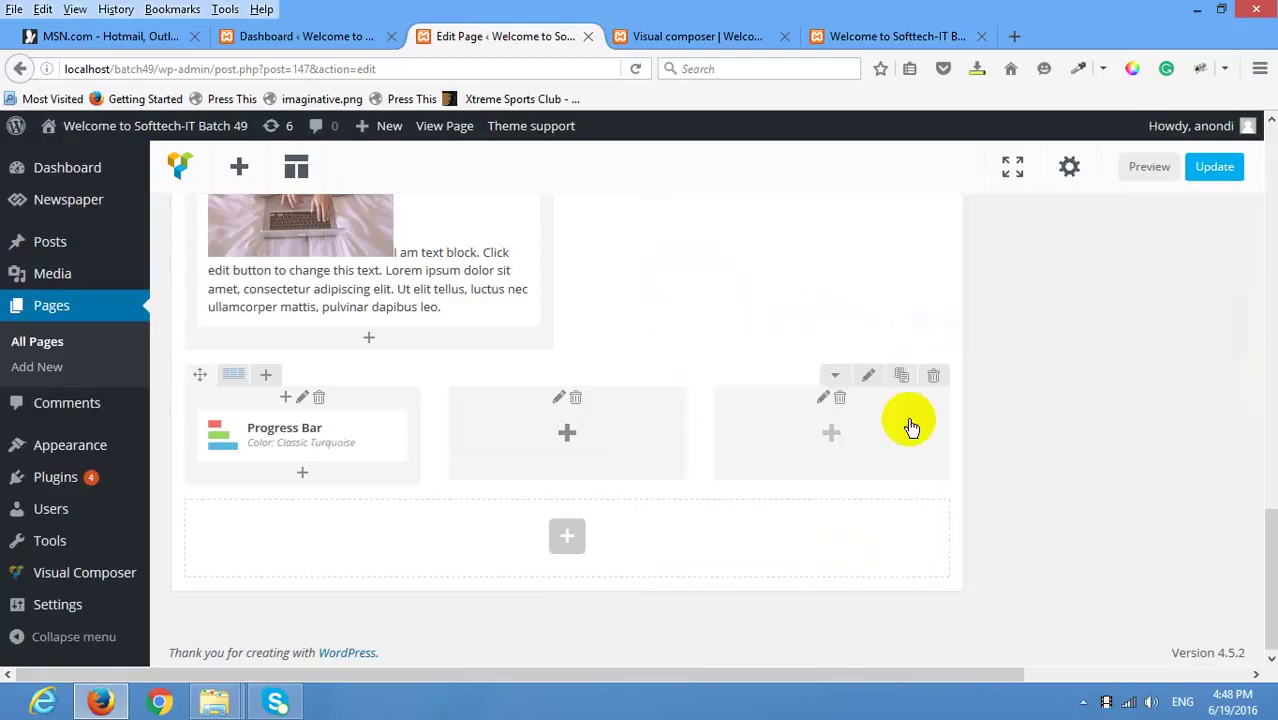
# Update the page and reload its published version to check the progress bar.
pyautogui.click(1226, 168)
pyautogui.click(662, 38)
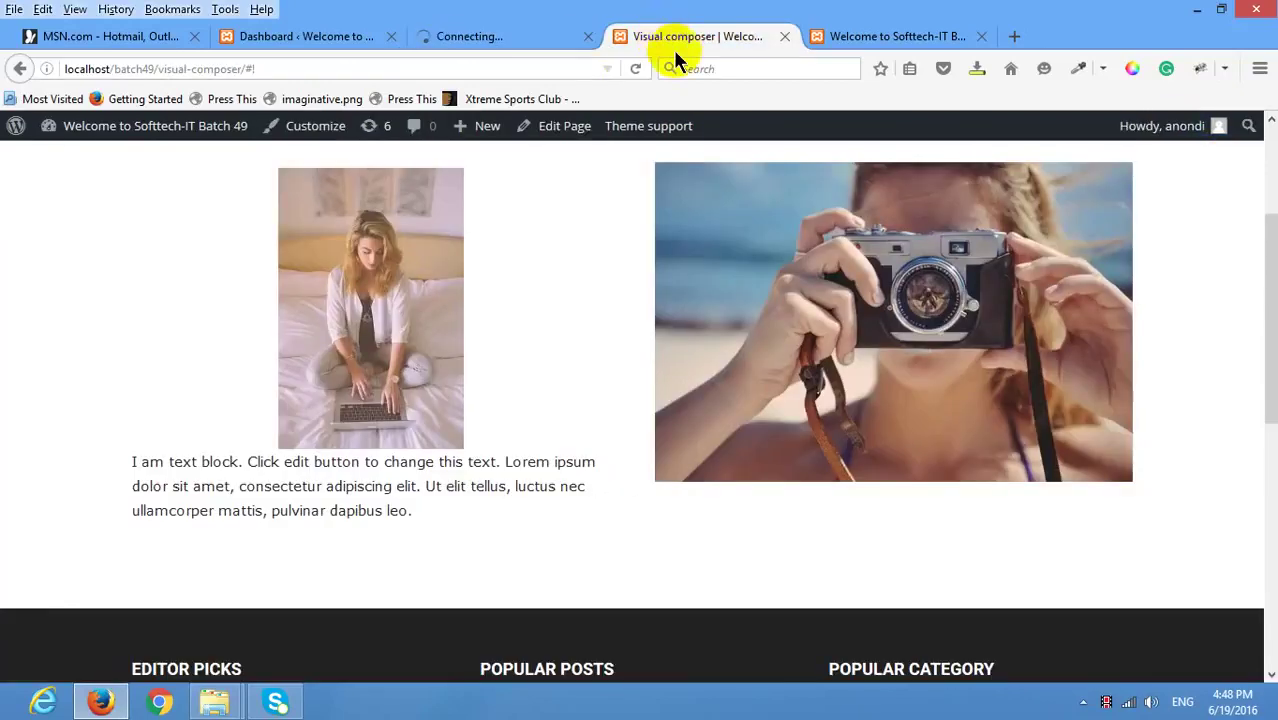
pyautogui.scroll(-5, 356, 428)
pyautogui.scroll(2, 362, 350)
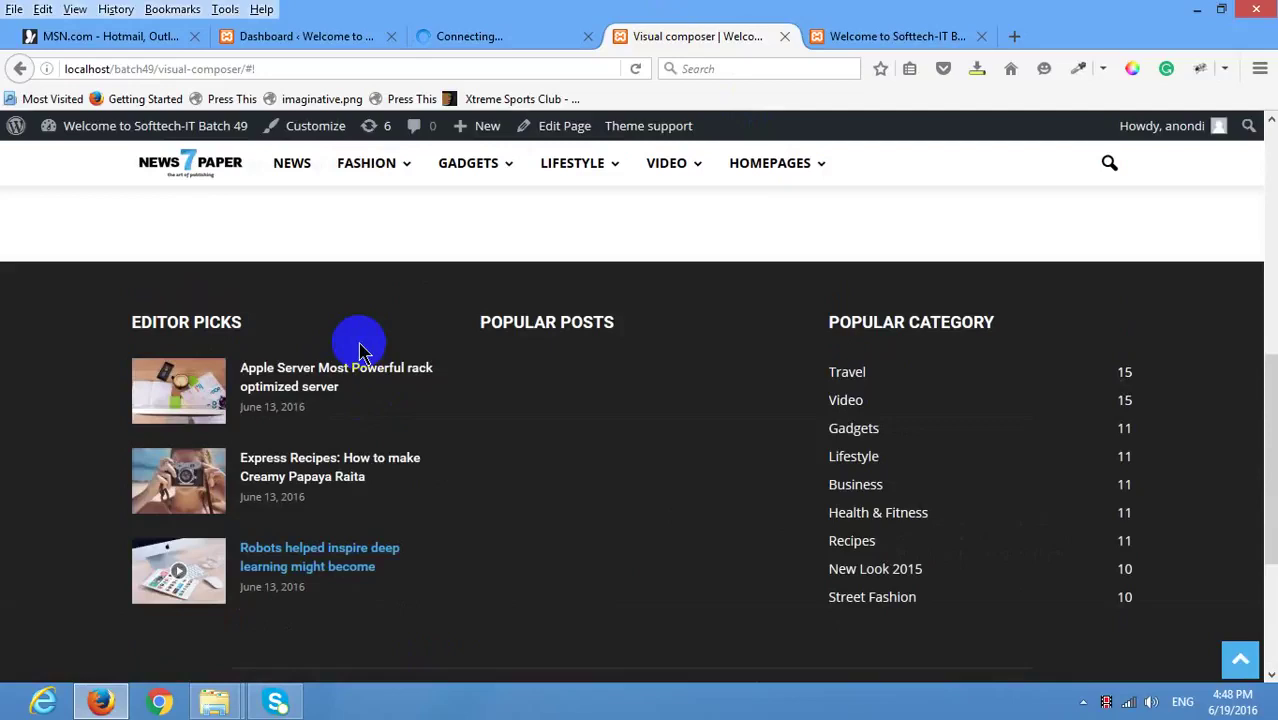
pyautogui.scroll(10, 360, 350)
pyautogui.scroll(-5, 360, 350)
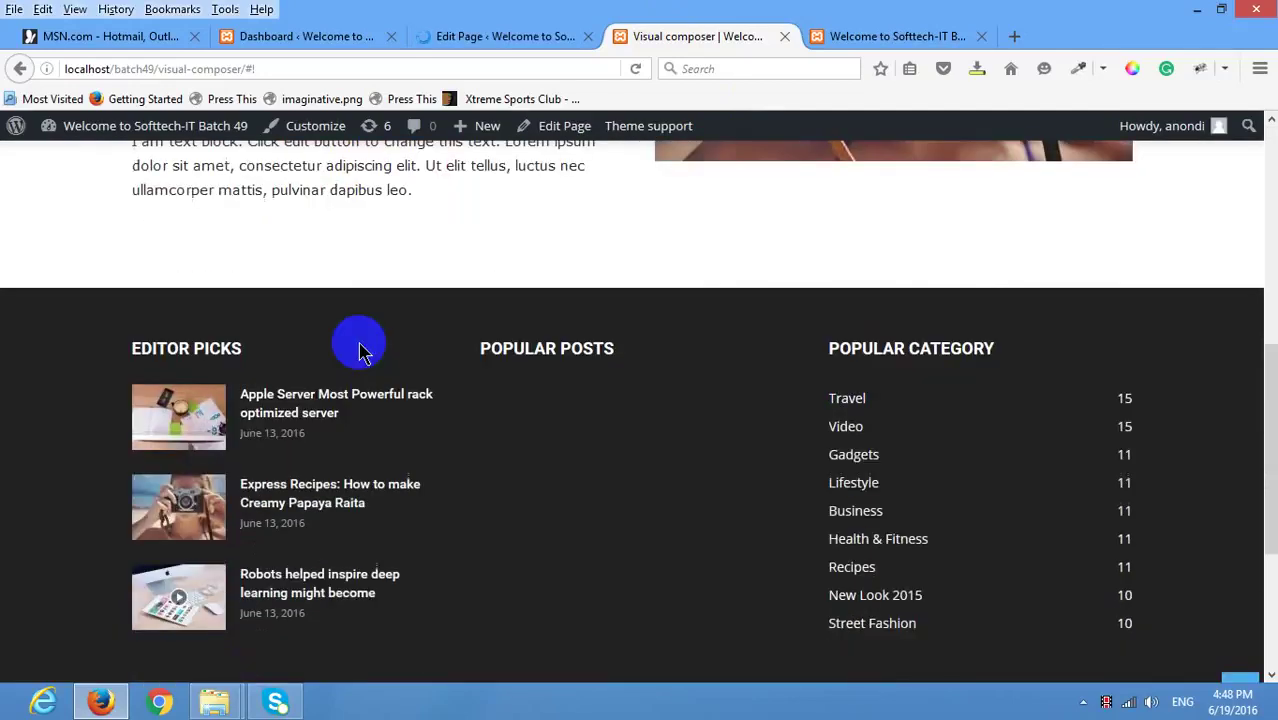
pyautogui.scroll(2, 362, 350)
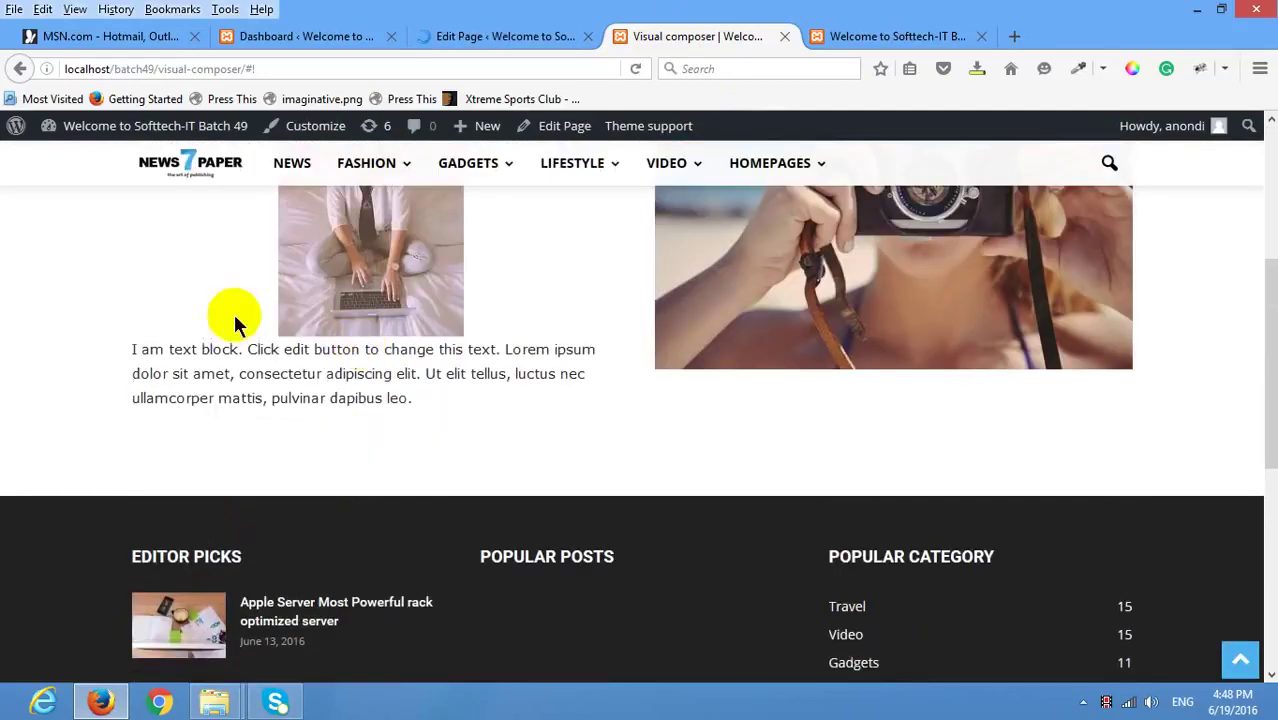
pyautogui.rightClick(142, 290)
pyautogui.click(292, 312)
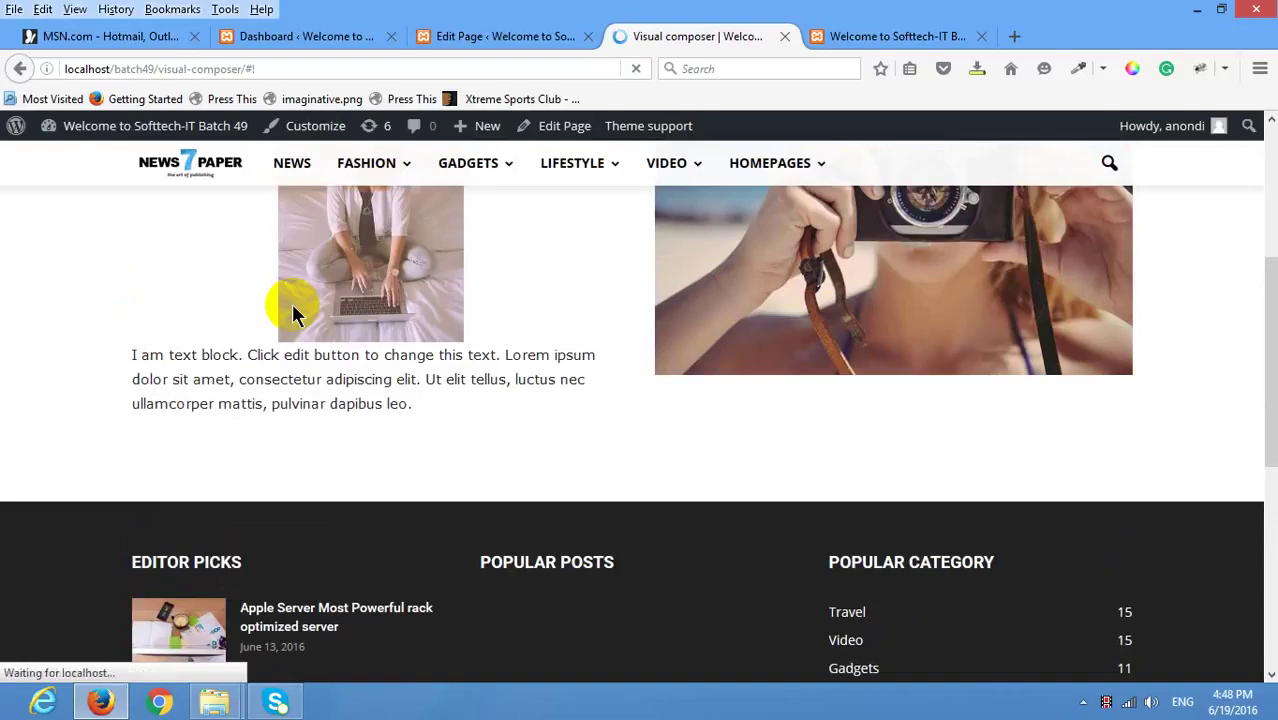
pyautogui.scroll(-2, 292, 312)
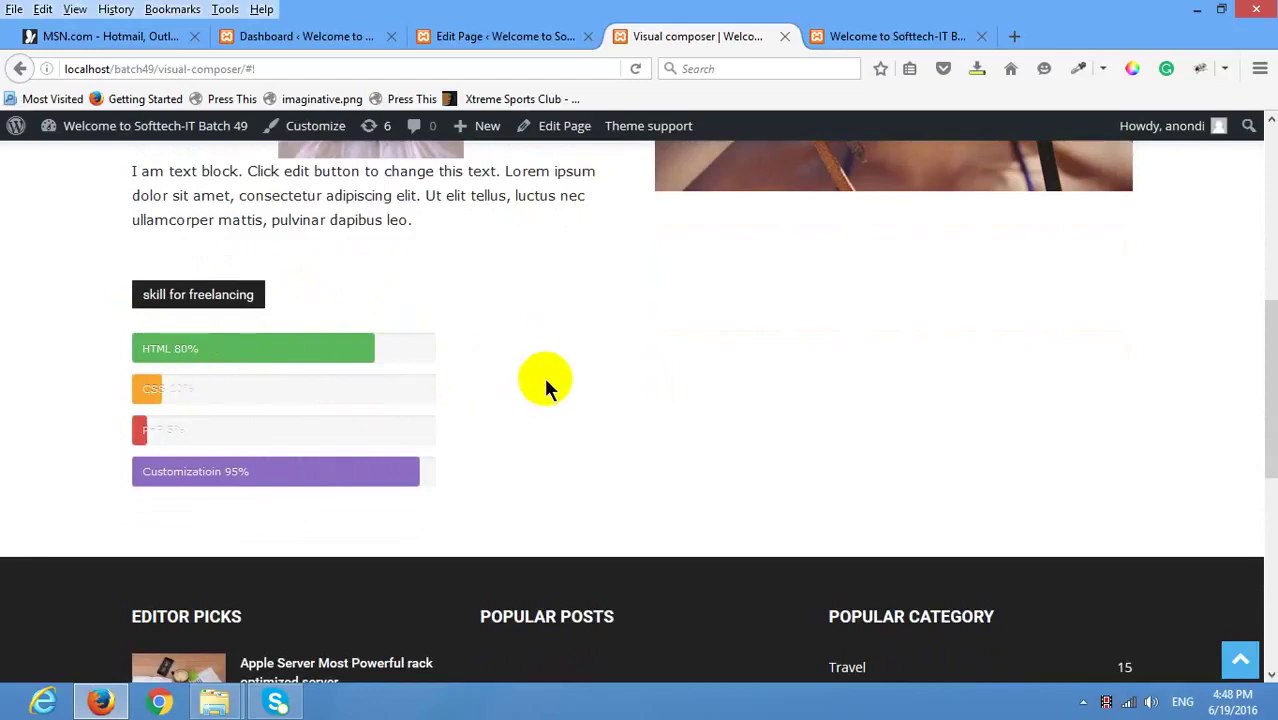
# Reopen the progress bar's settings in the page editor and set the CSS bar's value to 70.
pyautogui.click(465, 37)
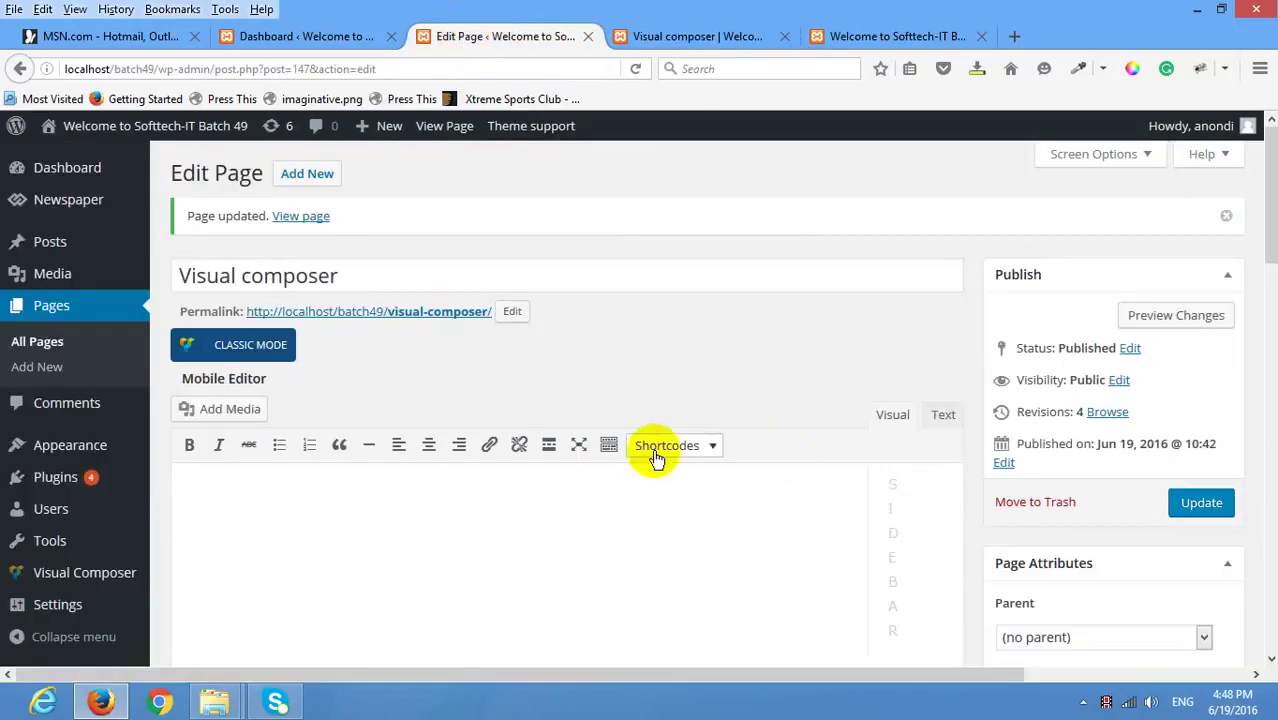
pyautogui.scroll(-4, 601, 440)
pyautogui.scroll(-10, 601, 435)
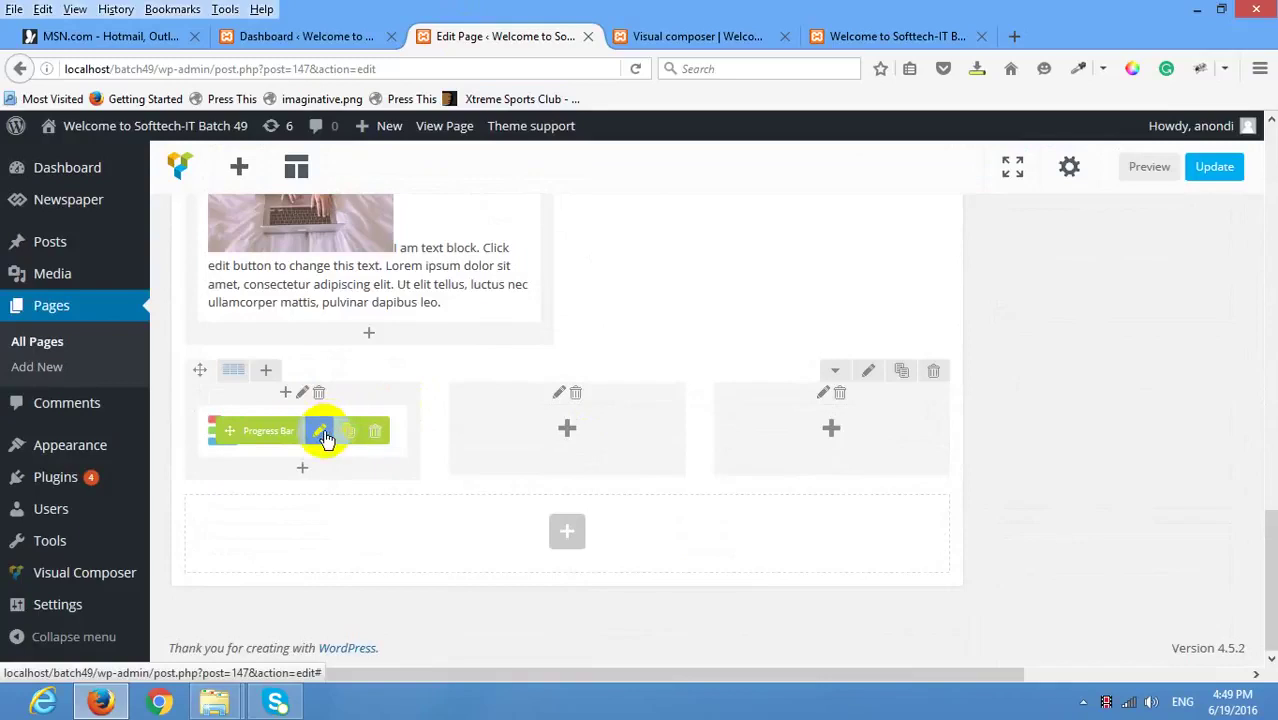
pyautogui.click(322, 434)
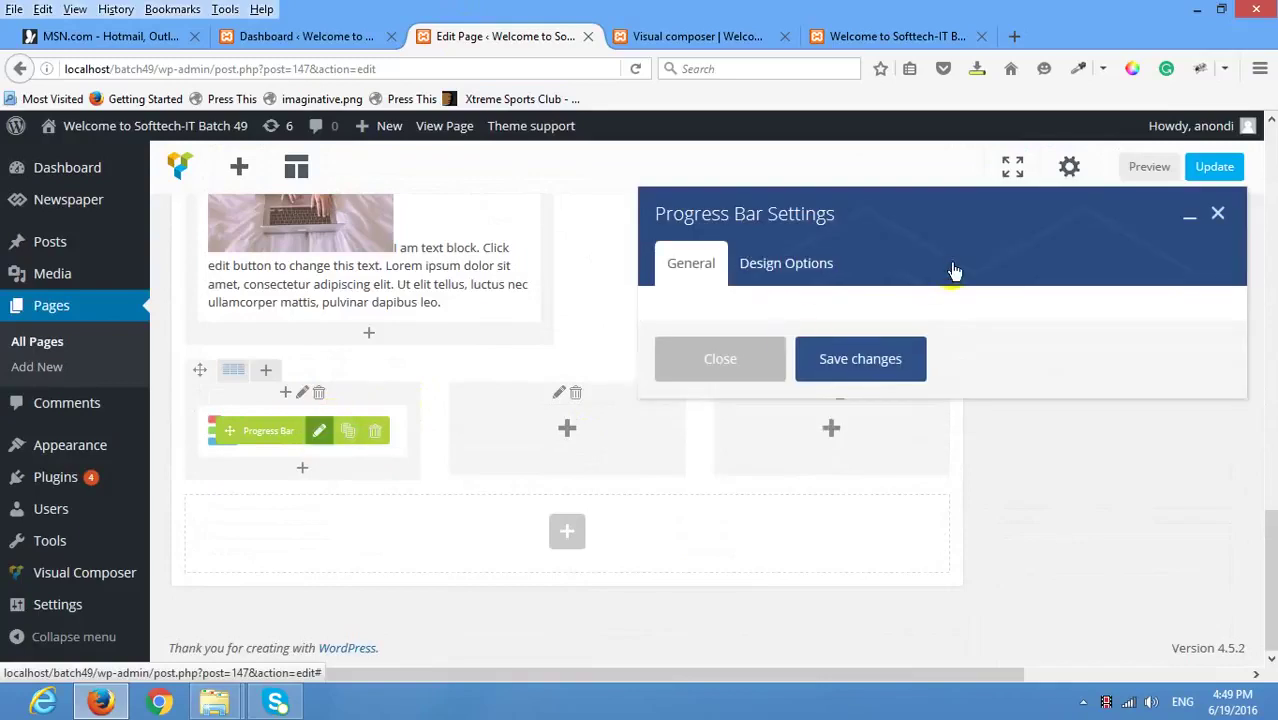
pyautogui.scroll(-1, 1041, 449)
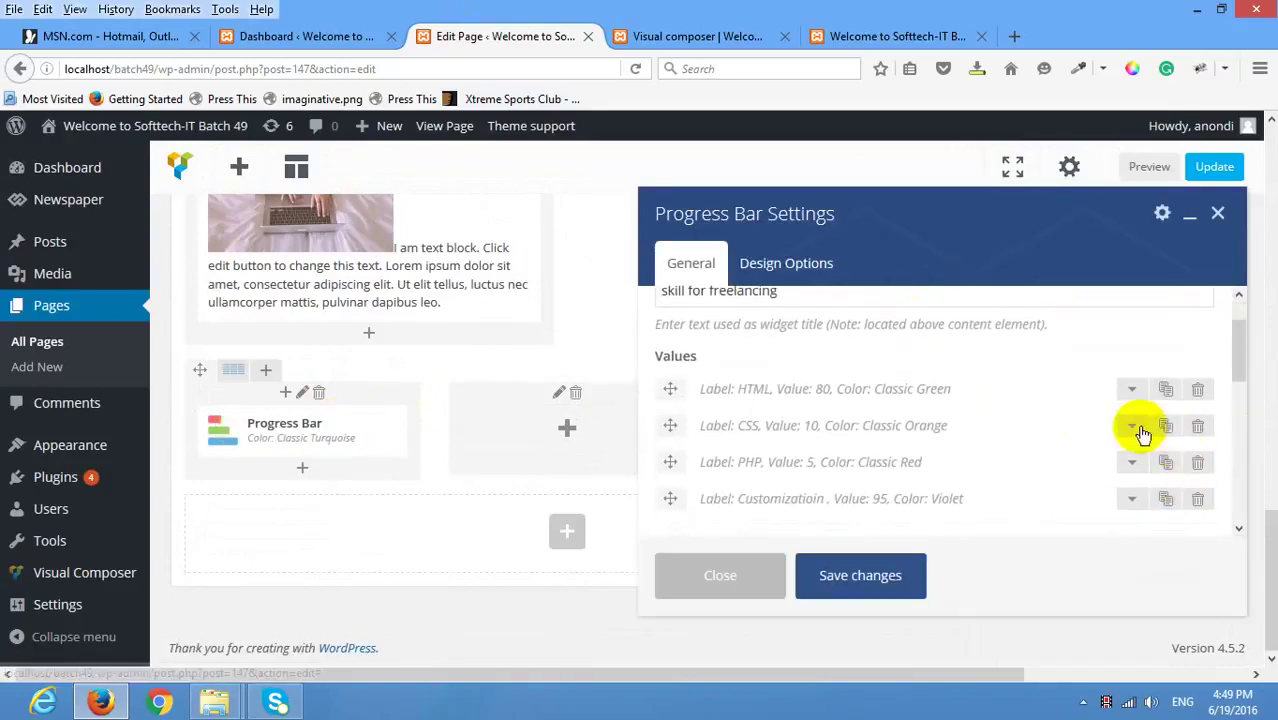
pyautogui.click(1138, 428)
pyautogui.scroll(-2, 958, 440)
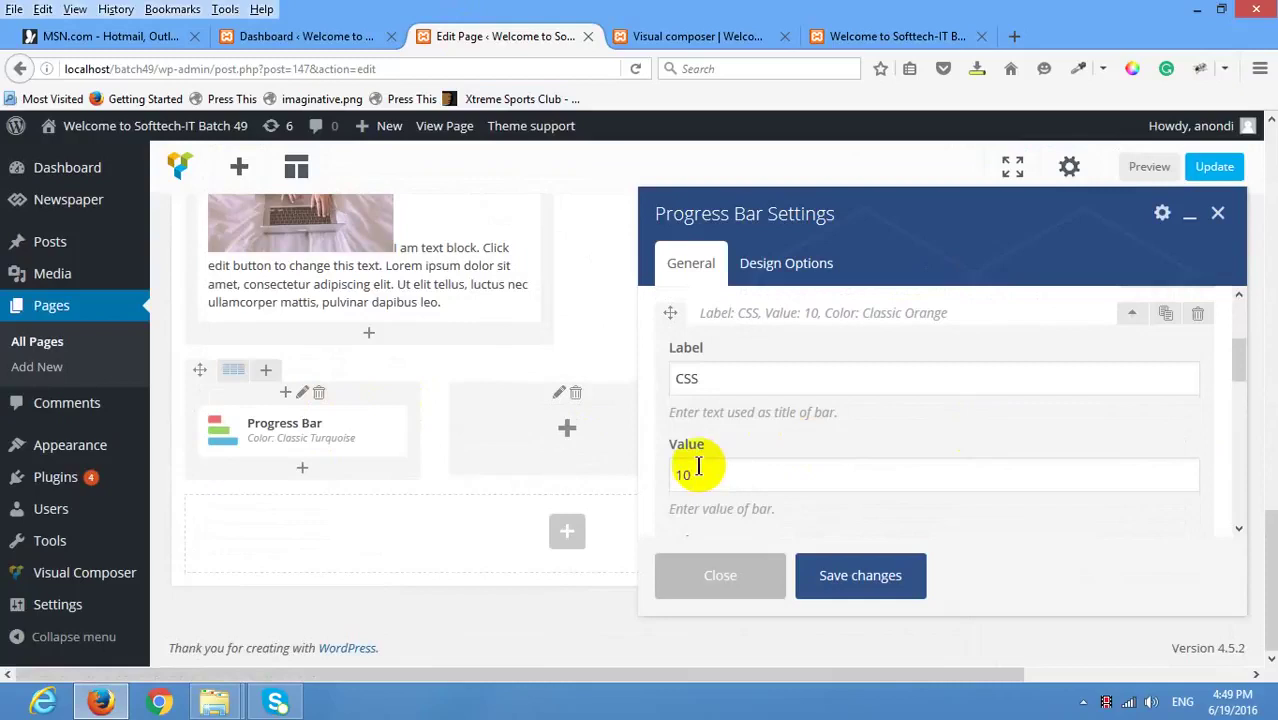
pyautogui.moveTo(683, 475); pyautogui.dragTo(646, 481)
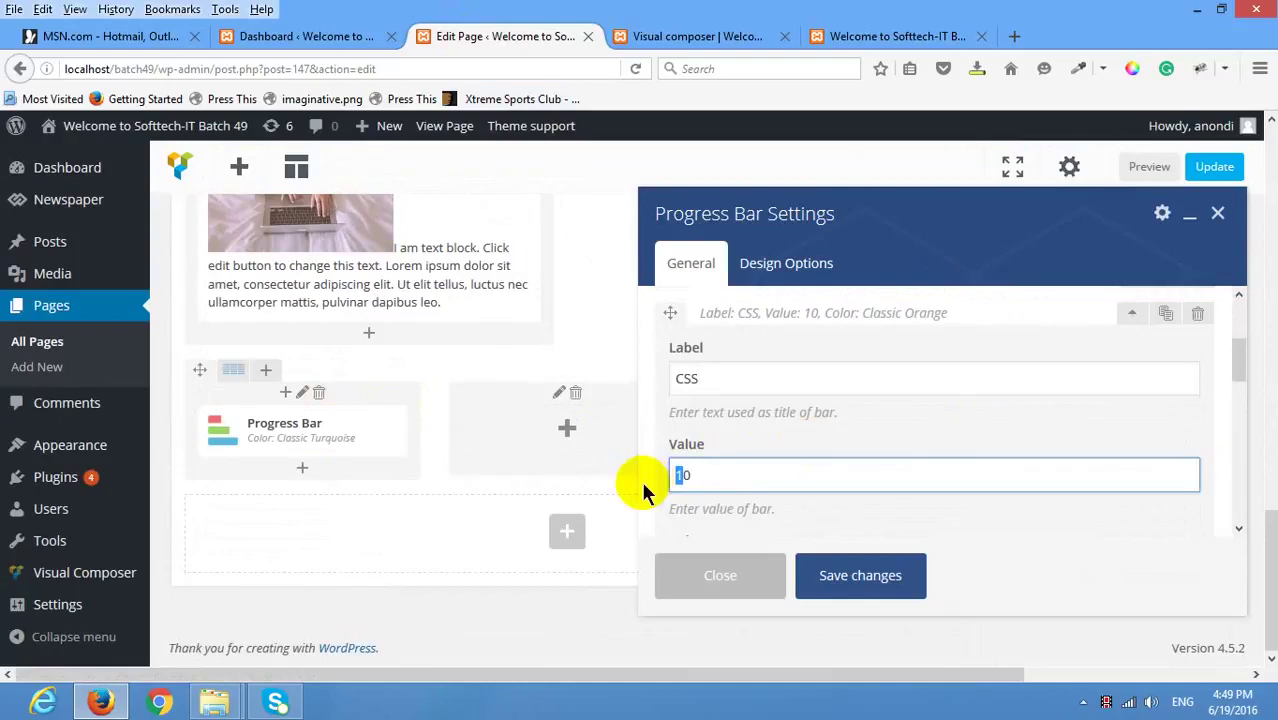
pyautogui.write('8')
# Set the PHP bar's value to 66 and save the progress bar settings.
pyautogui.scroll(-5, 756, 456)
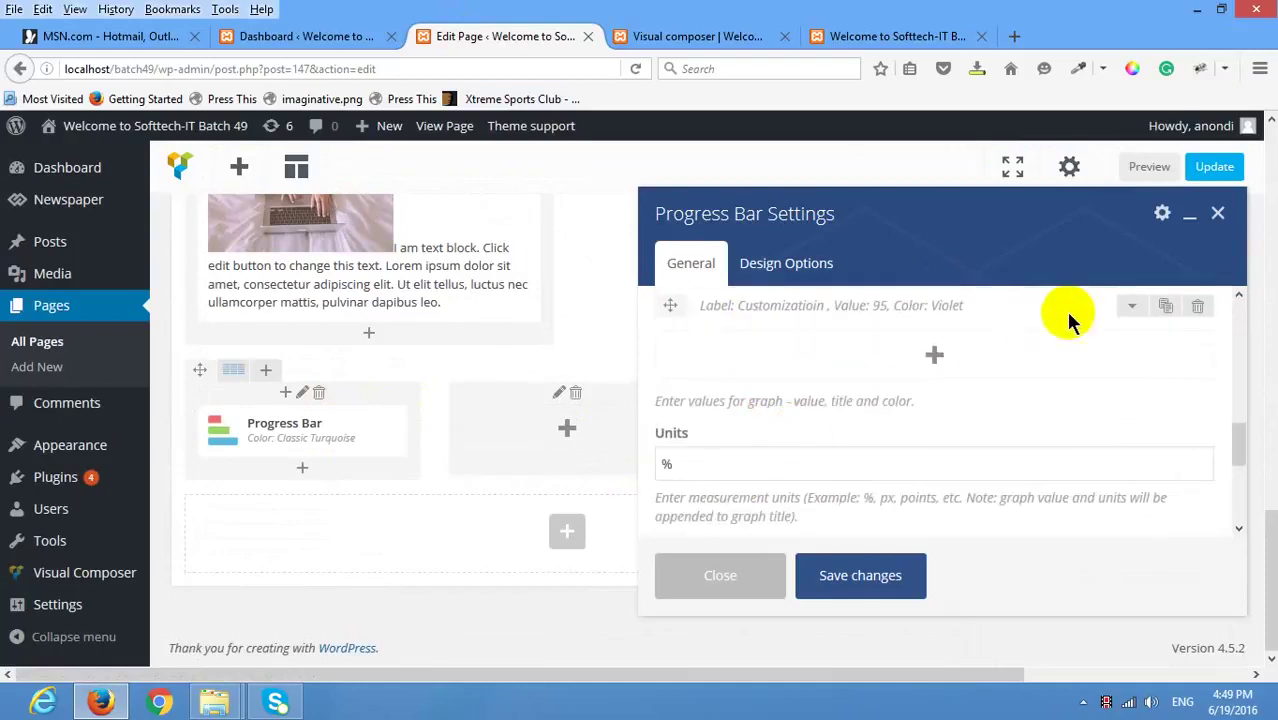
pyautogui.scroll(2, 1130, 323)
pyautogui.click(1132, 379)
pyautogui.scroll(-2, 750, 393)
pyautogui.scroll(-3, 690, 460)
pyautogui.scroll(5, 685, 450)
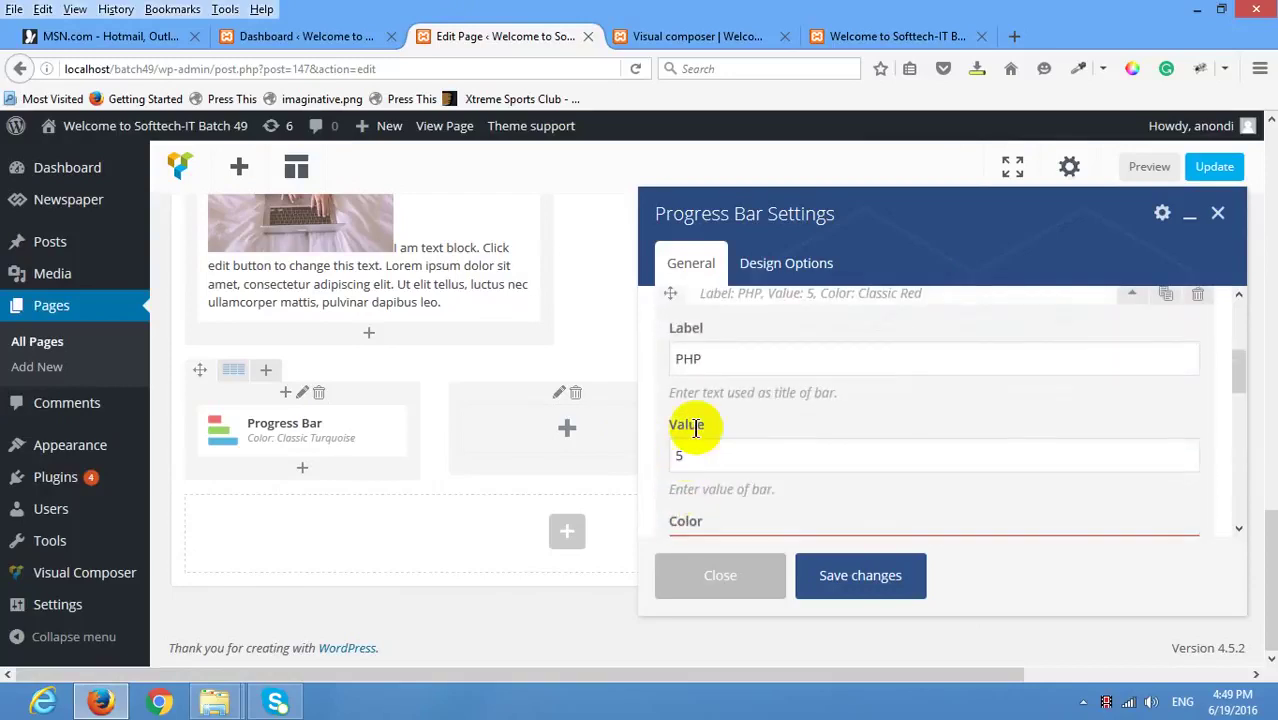
pyautogui.doubleClick(692, 457)
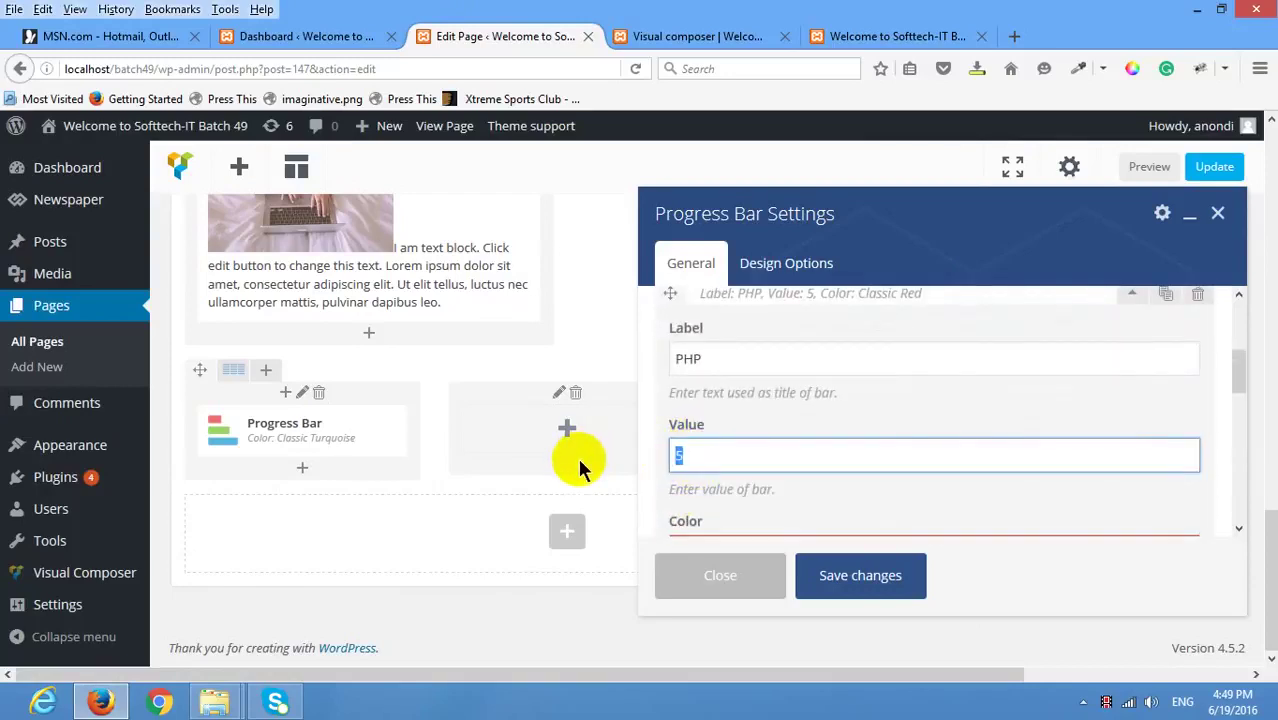
pyautogui.write('60')
pyautogui.click(822, 575)
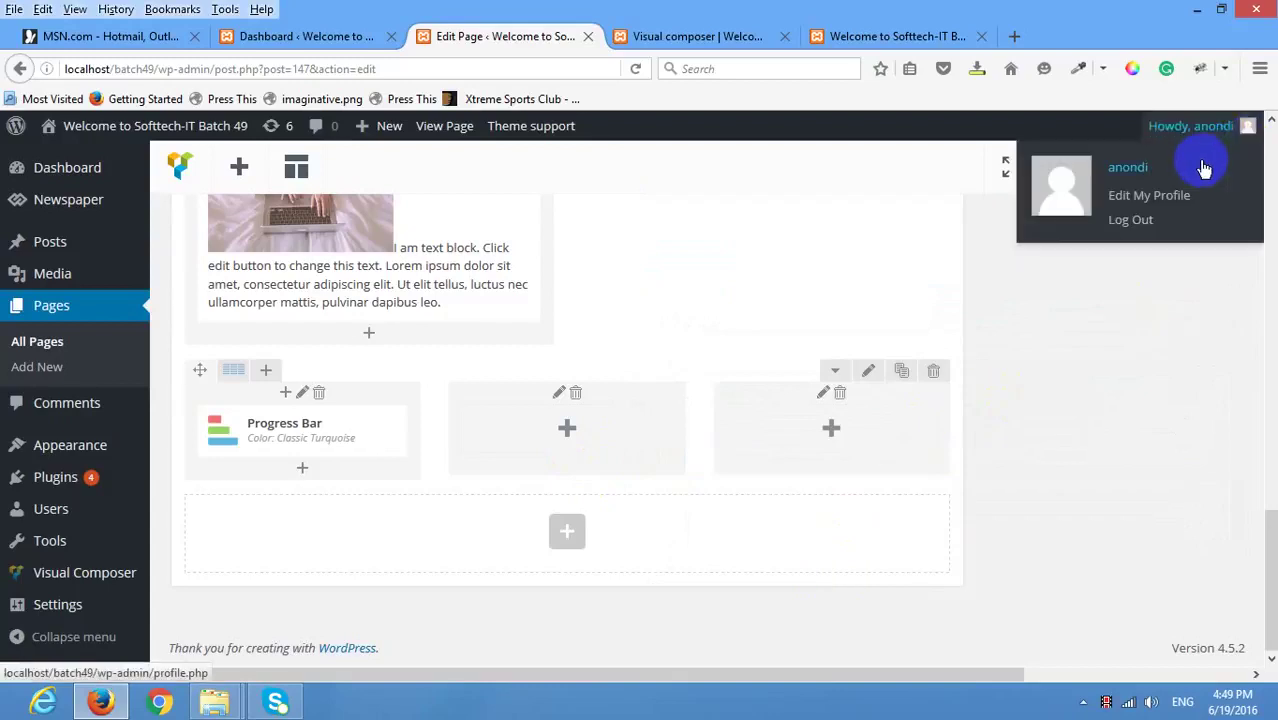
# Update the page again and reload the published version to check the changed CSS and PHP bars.
pyautogui.click(1212, 166)
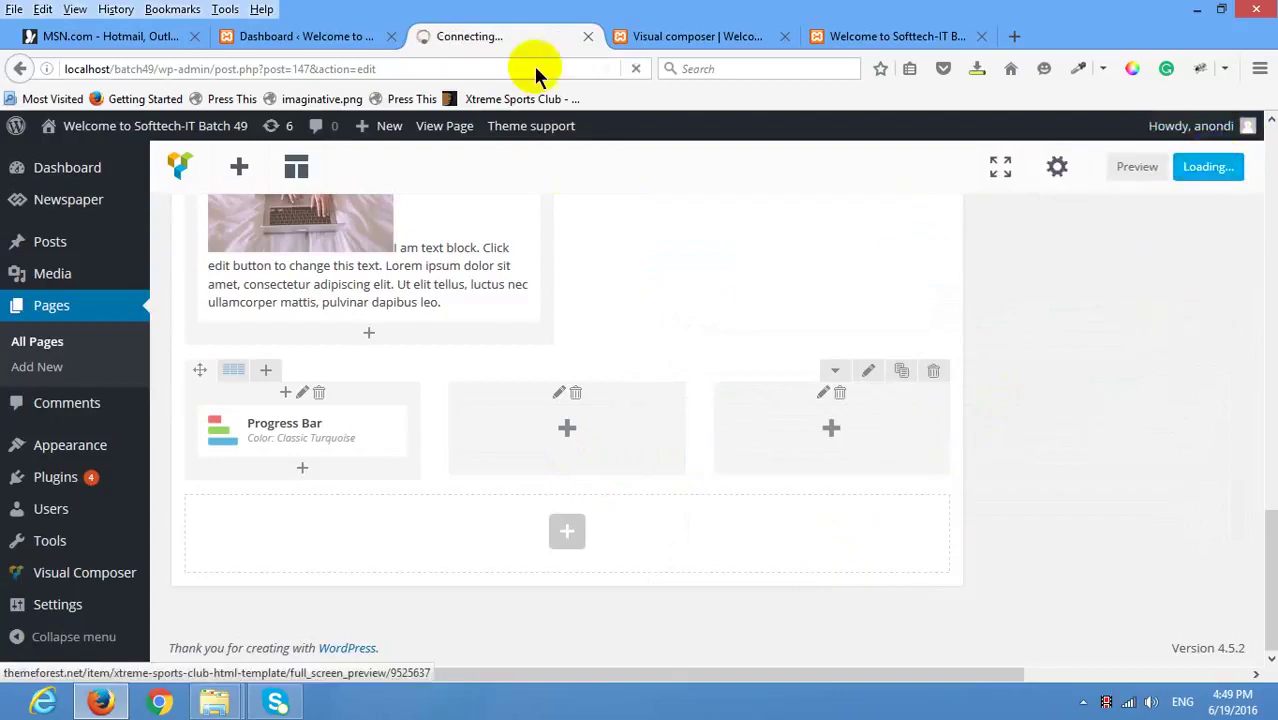
pyautogui.click(657, 37)
pyautogui.scroll(5, 571, 345)
pyautogui.moveTo(545, 308)
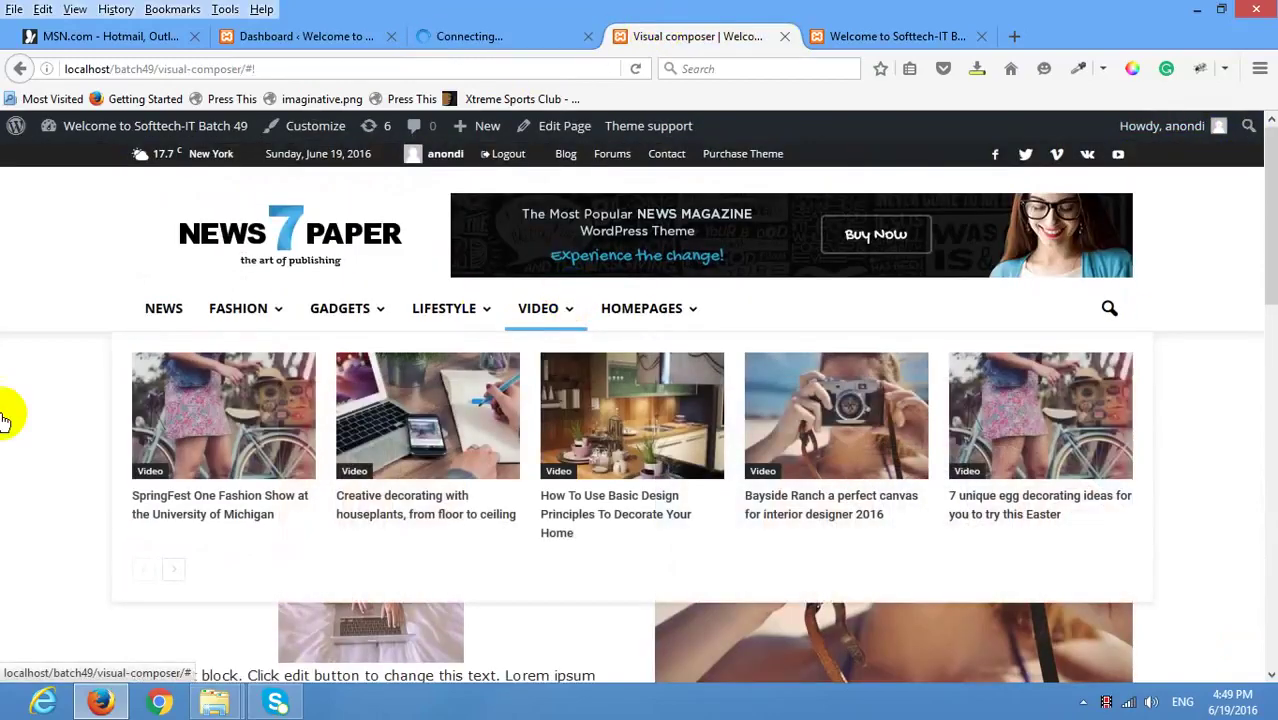
pyautogui.rightClick(113, 402)
pyautogui.click(63, 218)
pyautogui.scroll(-10, 205, 225)
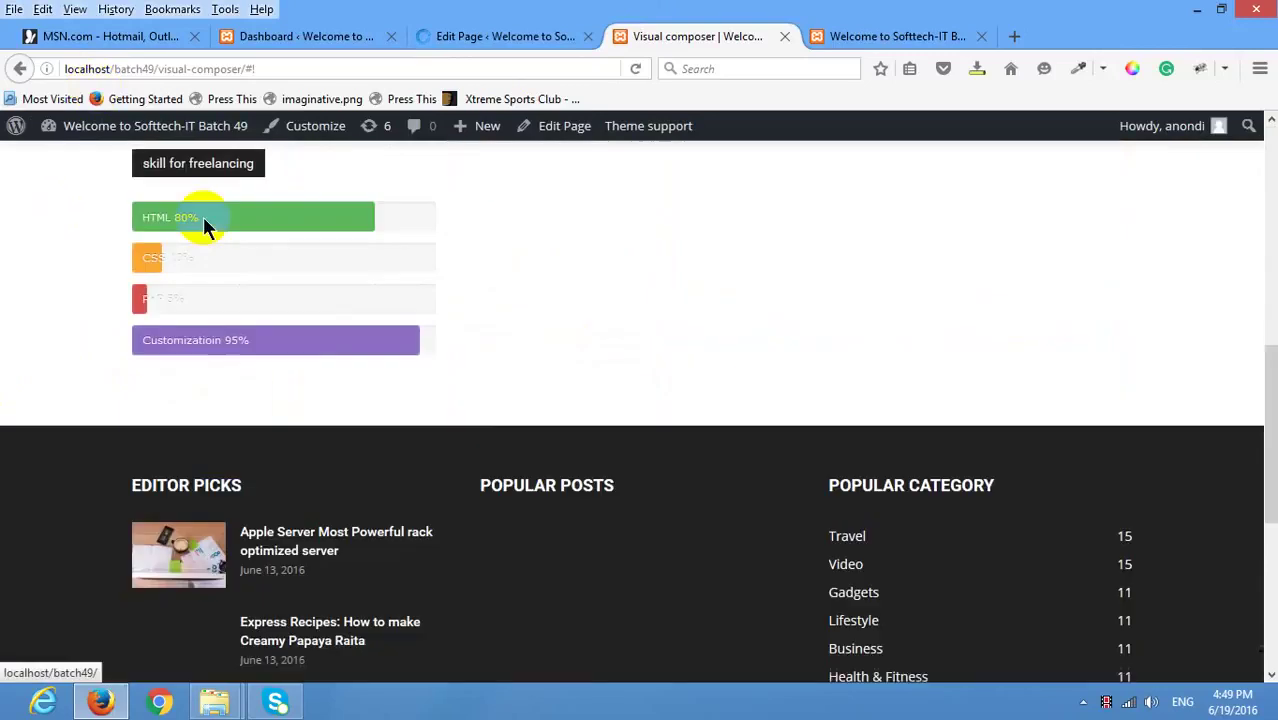
pyautogui.rightClick(641, 260)
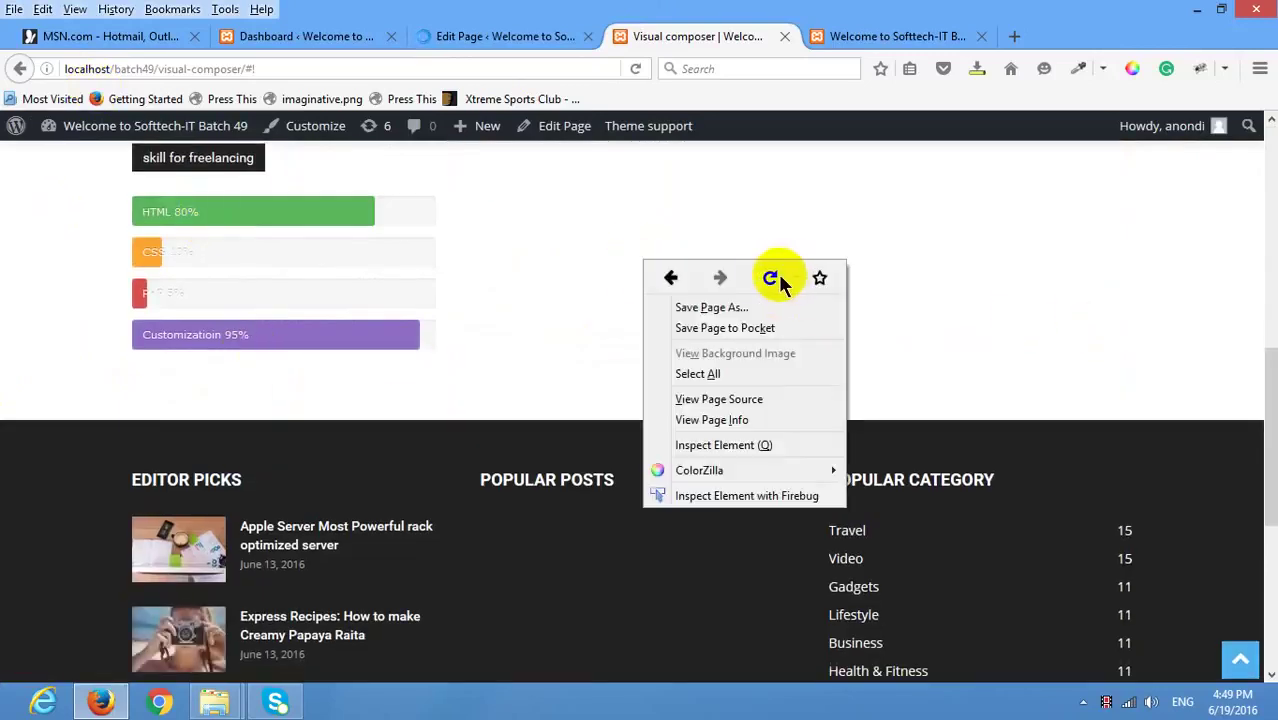
pyautogui.click(771, 278)
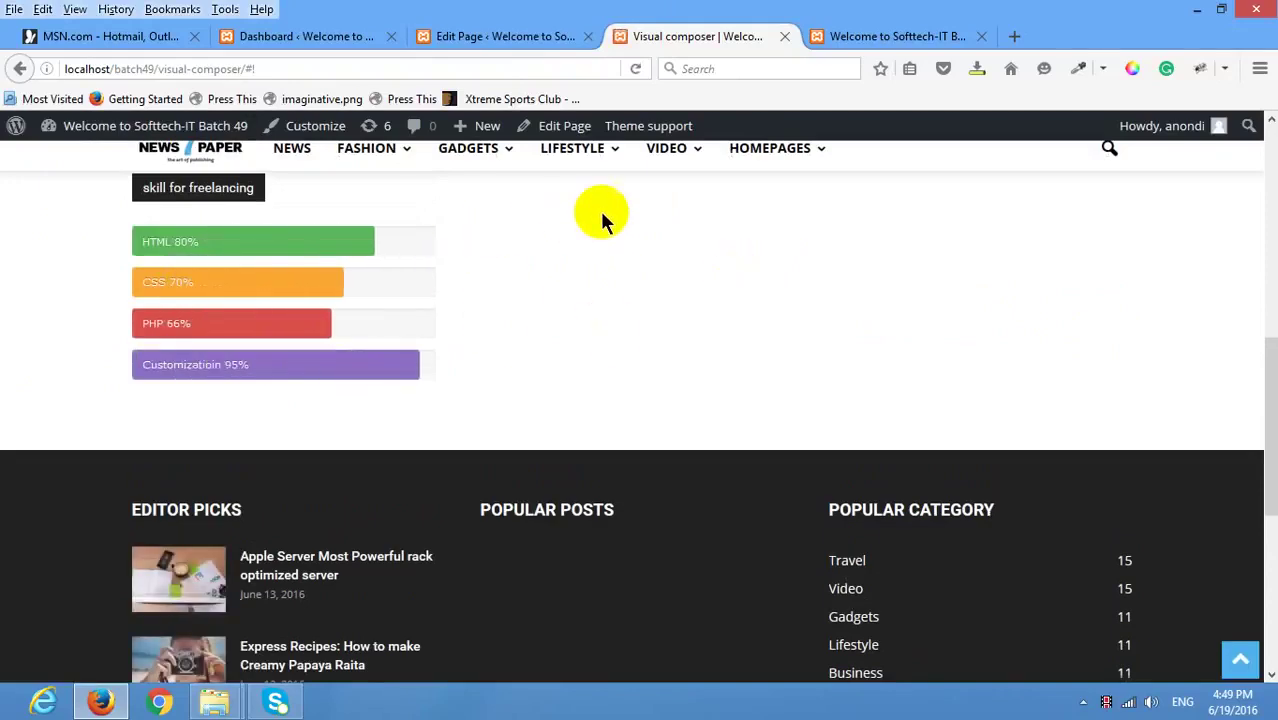
# Return to the page editor and add a Line Chart element to the middle column of the three-column row.
pyautogui.click(495, 38)
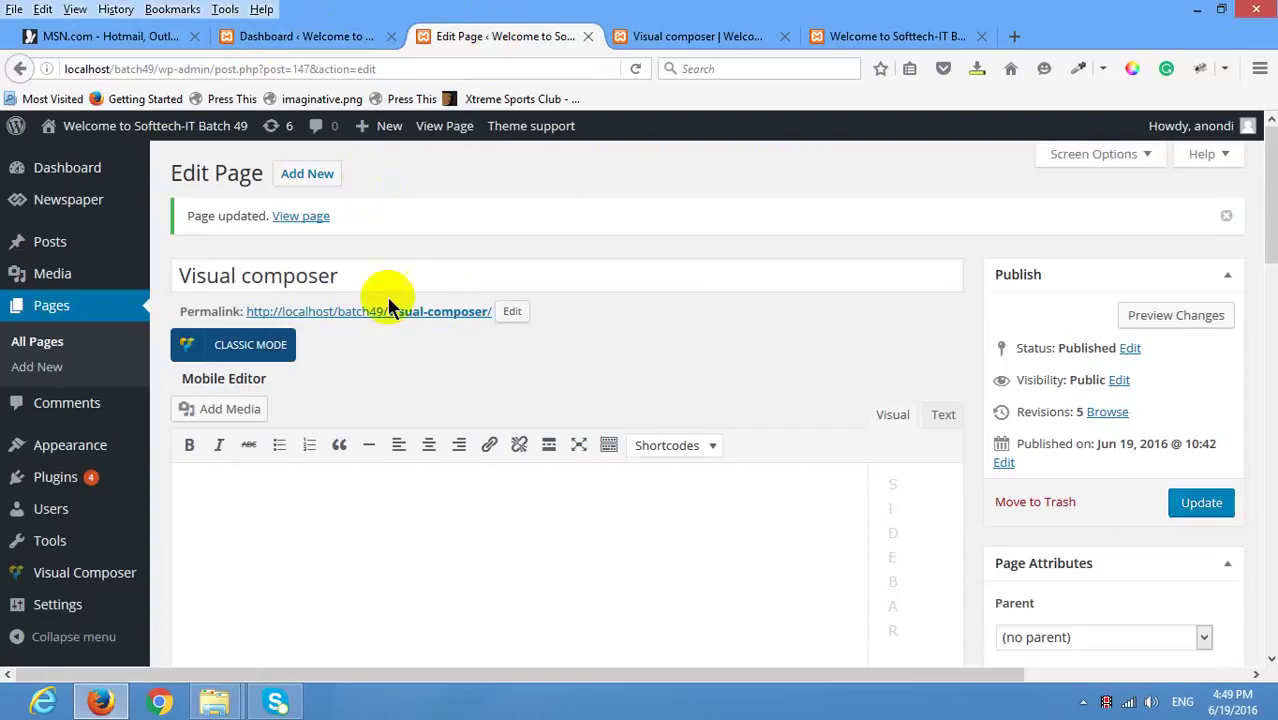
pyautogui.scroll(-10, 434, 337)
pyautogui.scroll(-3, 437, 343)
pyautogui.click(572, 428)
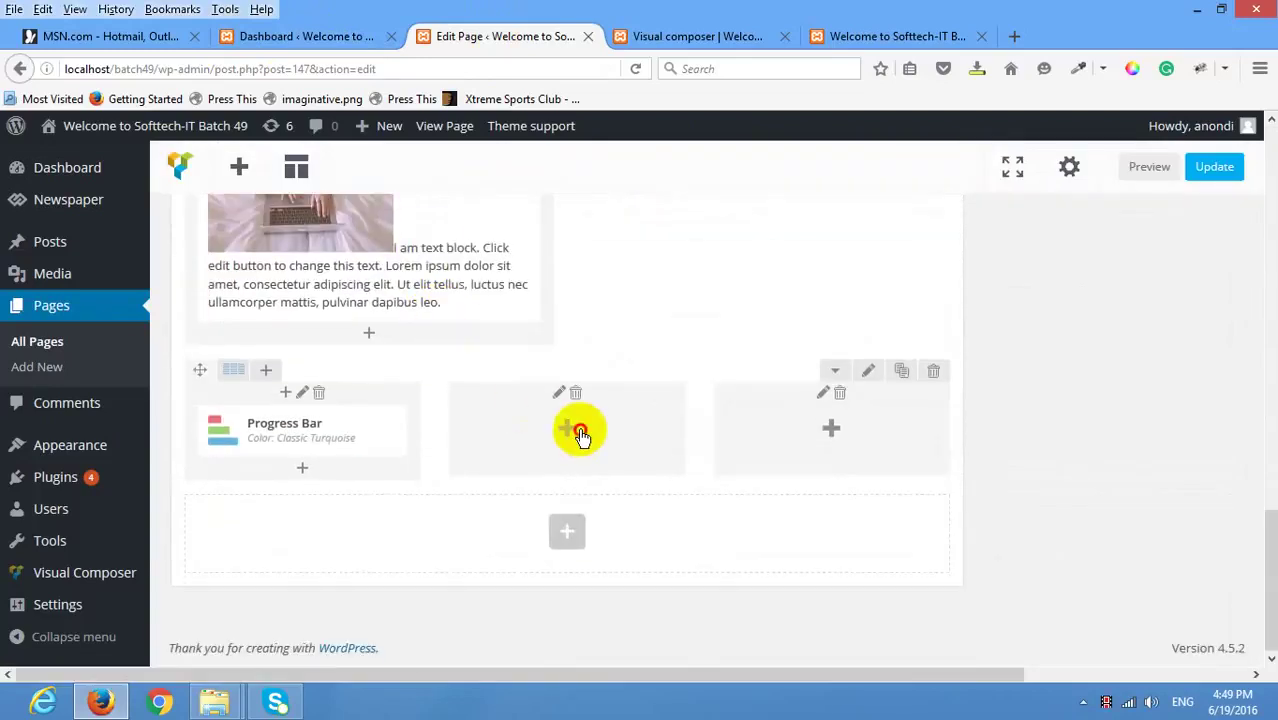
pyautogui.scroll(-1, 581, 437)
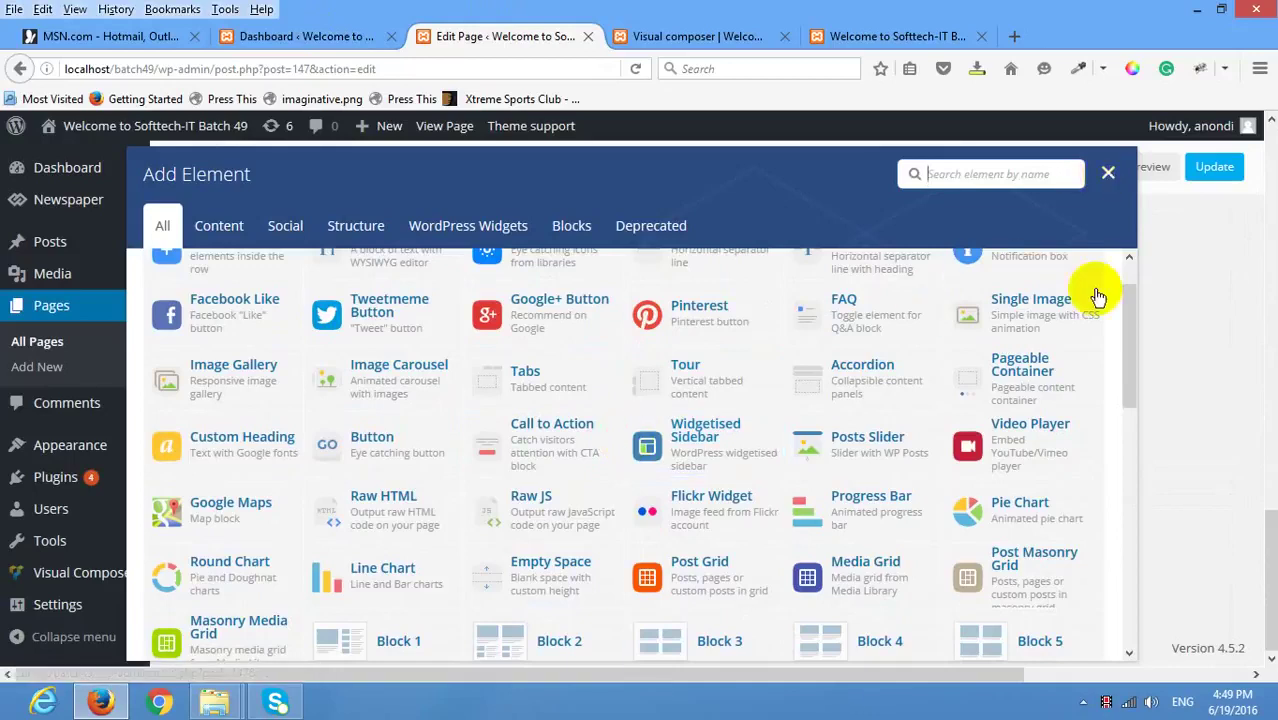
pyautogui.scroll(-1, 600, 537)
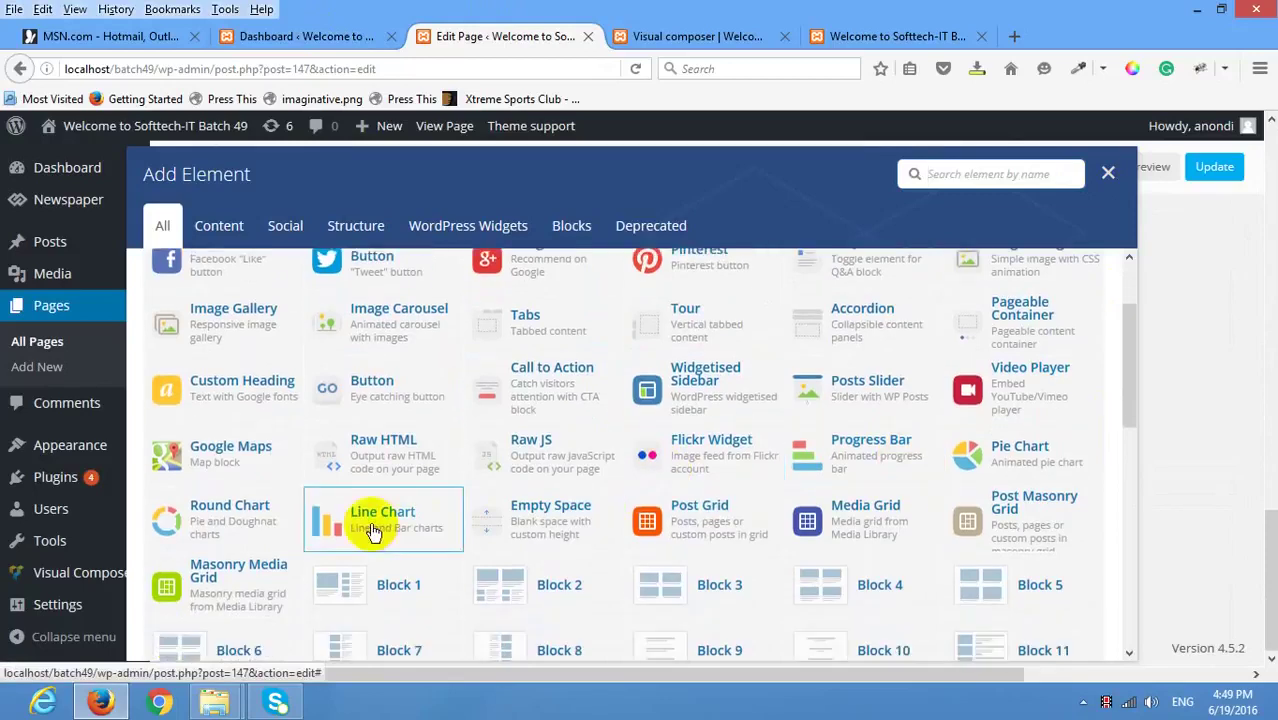
pyautogui.click(372, 530)
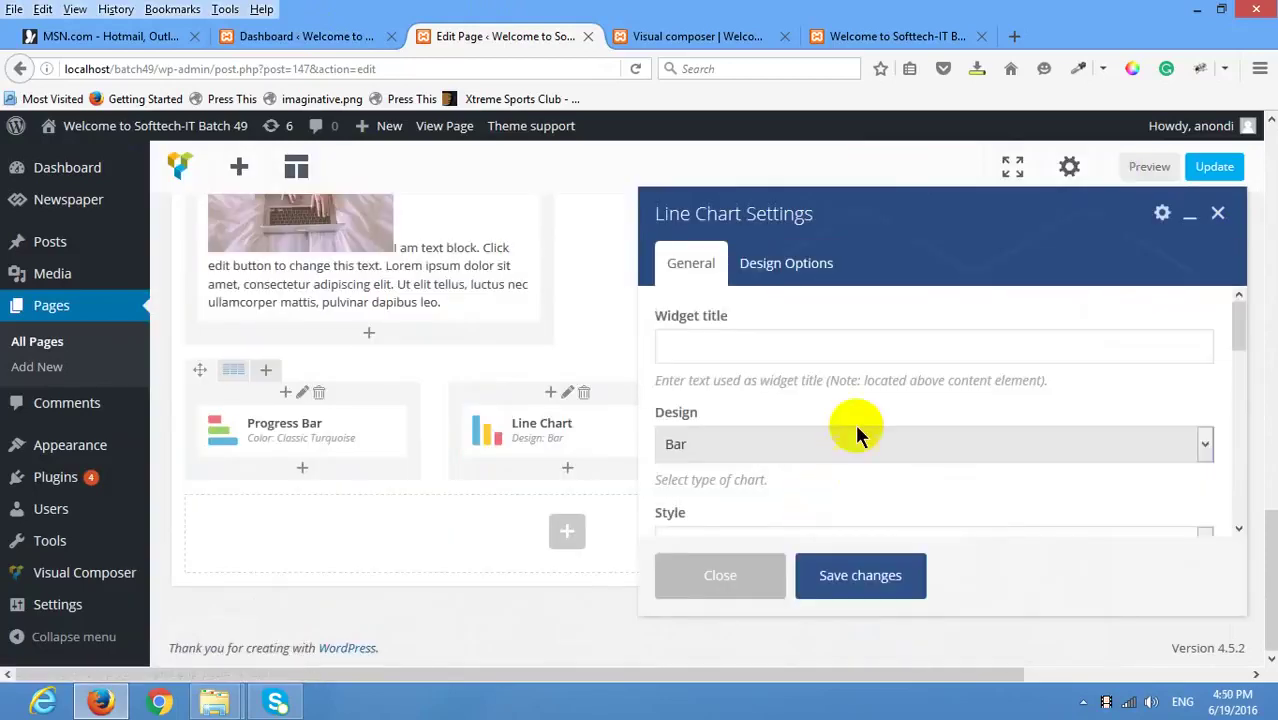
# Set the line chart's widget title to "line chart".
pyautogui.click(773, 345)
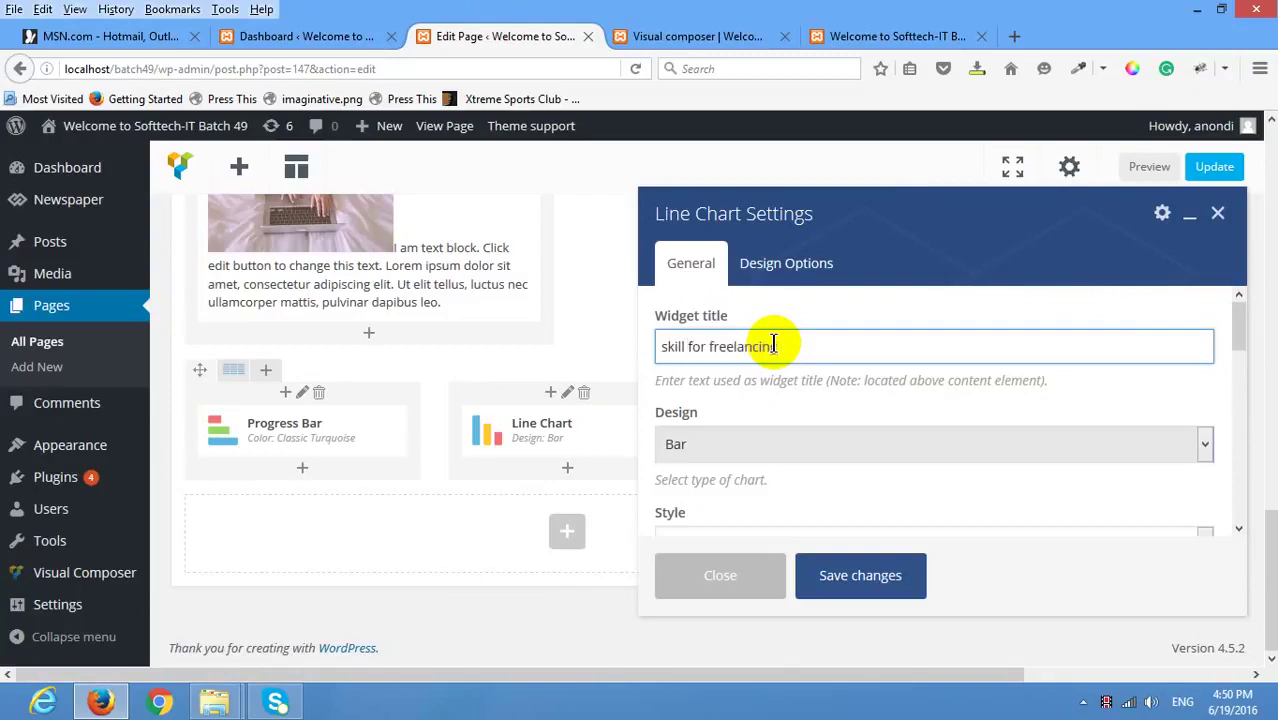
pyautogui.tripleClick(773, 345)
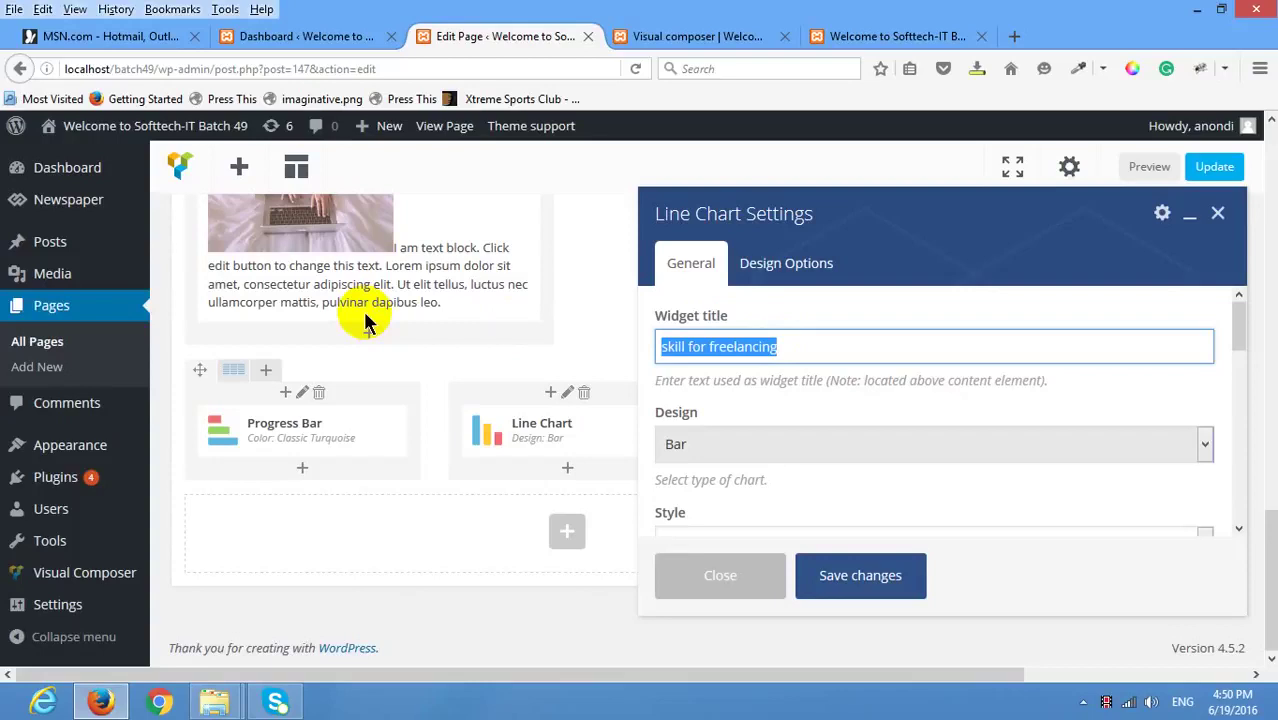
pyautogui.press('BackSpace')
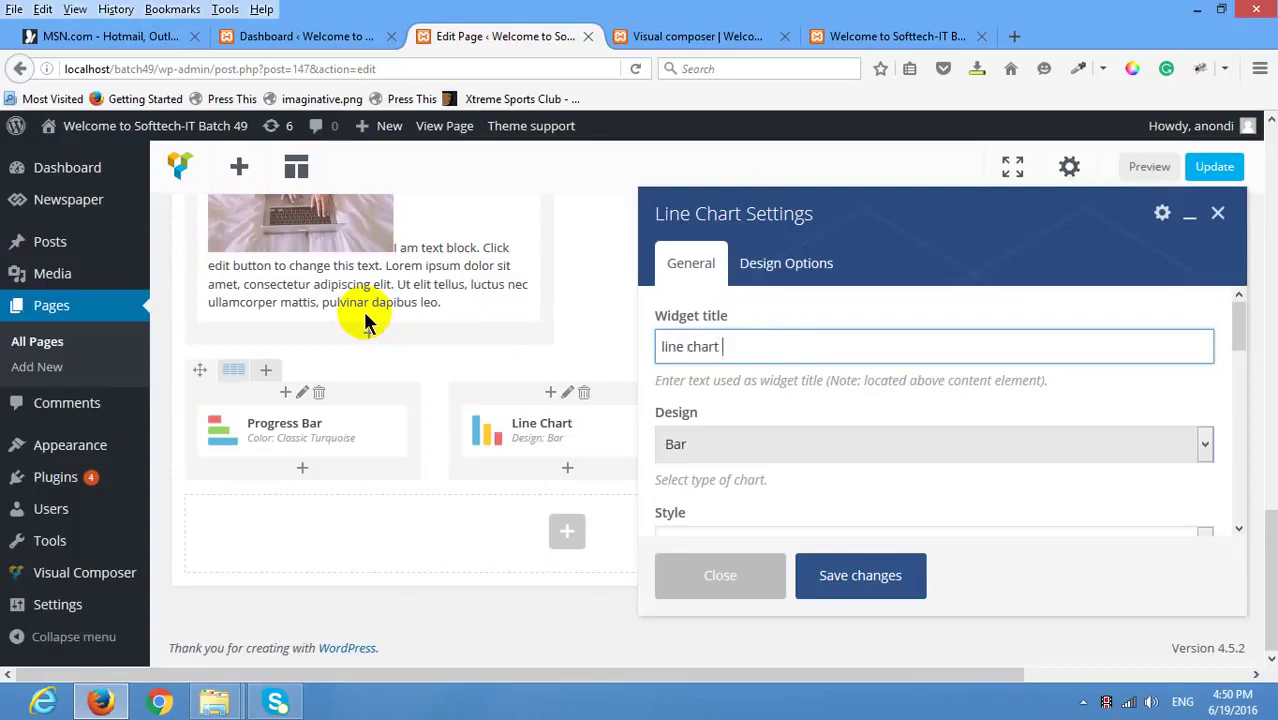
# Set the chart's design to Line and keep its color style at Flat.
pyautogui.scroll(-1, 712, 330)
pyautogui.click(925, 388)
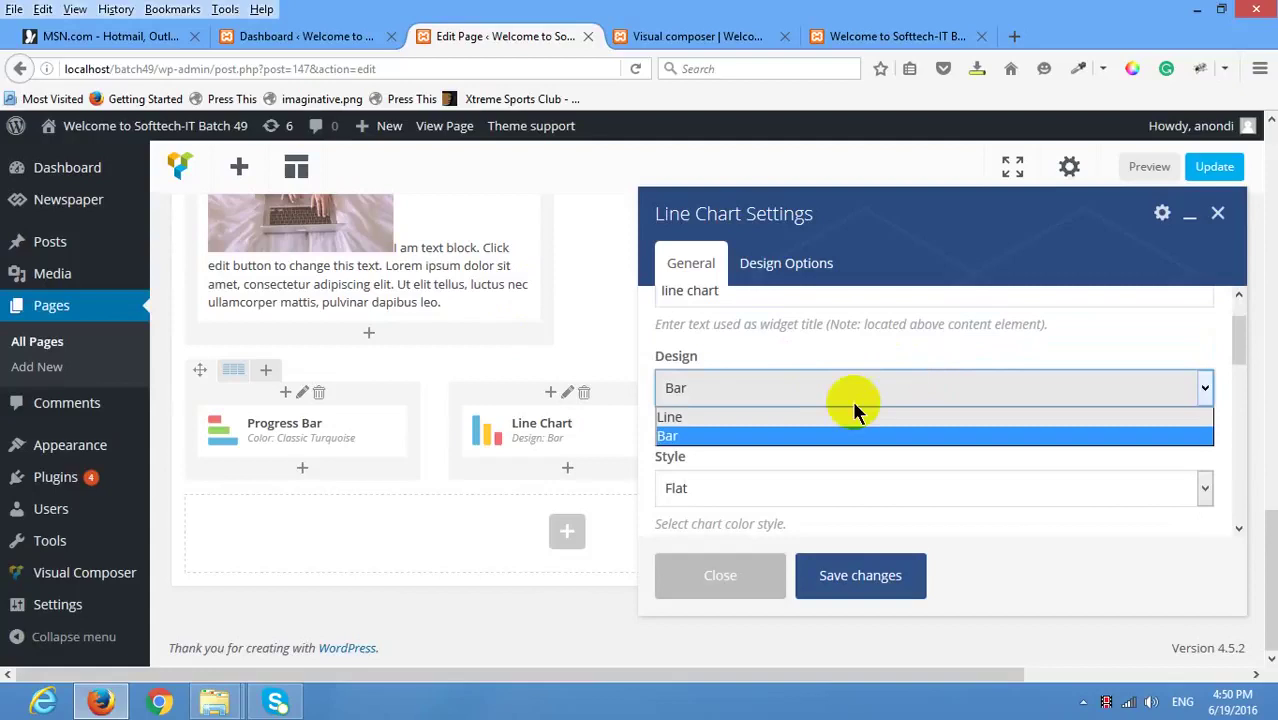
pyautogui.click(790, 417)
pyautogui.scroll(-2, 789, 399)
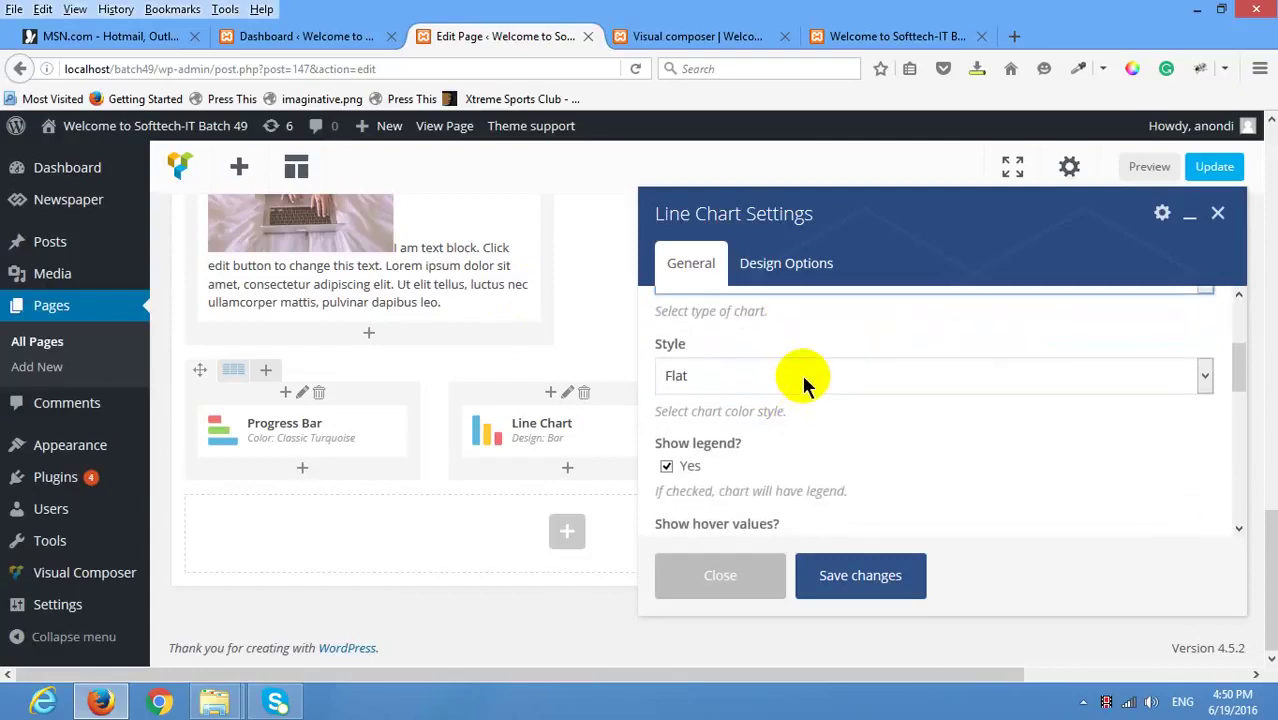
pyautogui.click(801, 375)
pyautogui.click(815, 340)
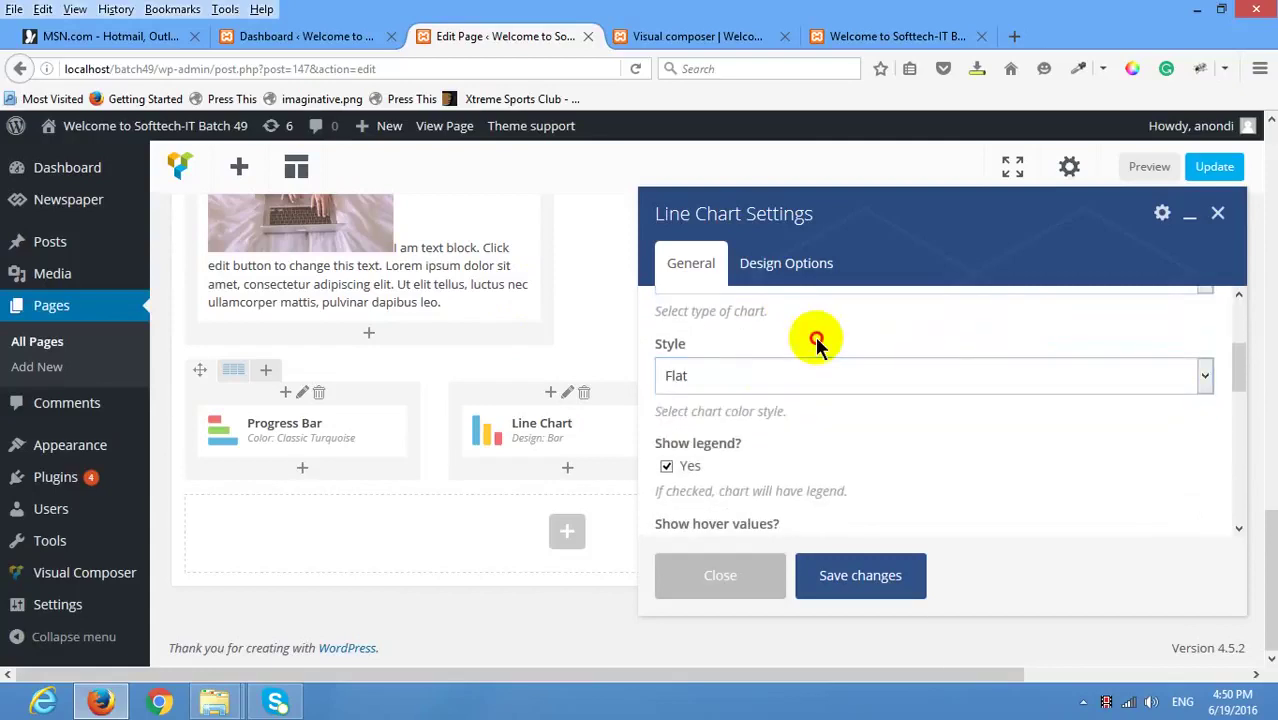
# Review the line chart's x-axis values and its datasets One and Two, and save the chart settings.
pyautogui.scroll(-4, 817, 345)
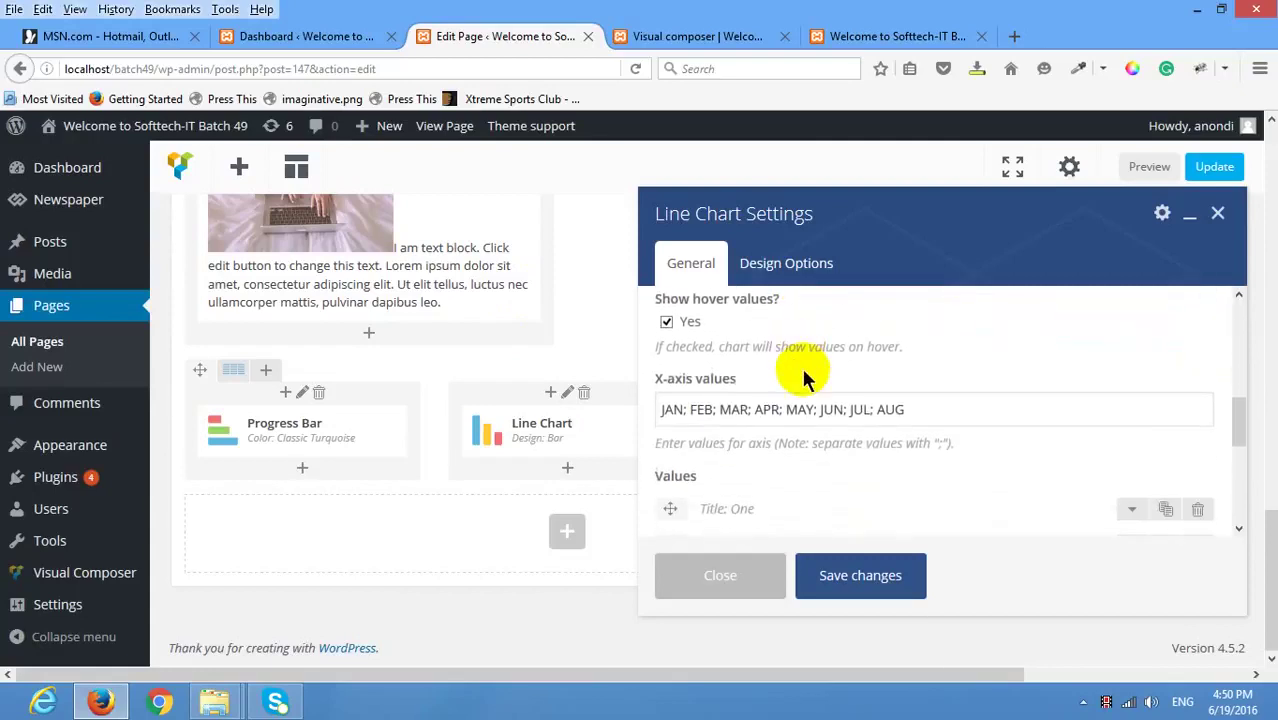
pyautogui.scroll(-3, 756, 408)
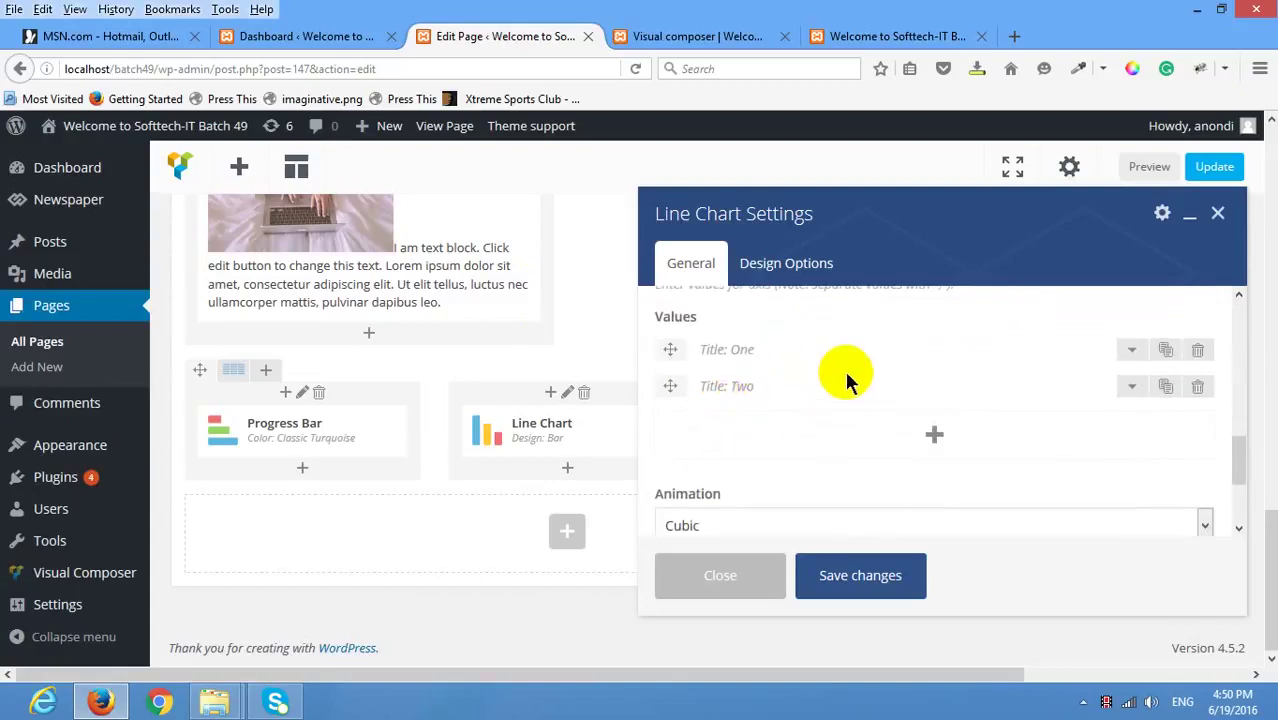
pyautogui.scroll(1, 1130, 403)
pyautogui.click(1134, 398)
pyautogui.scroll(-1, 1018, 403)
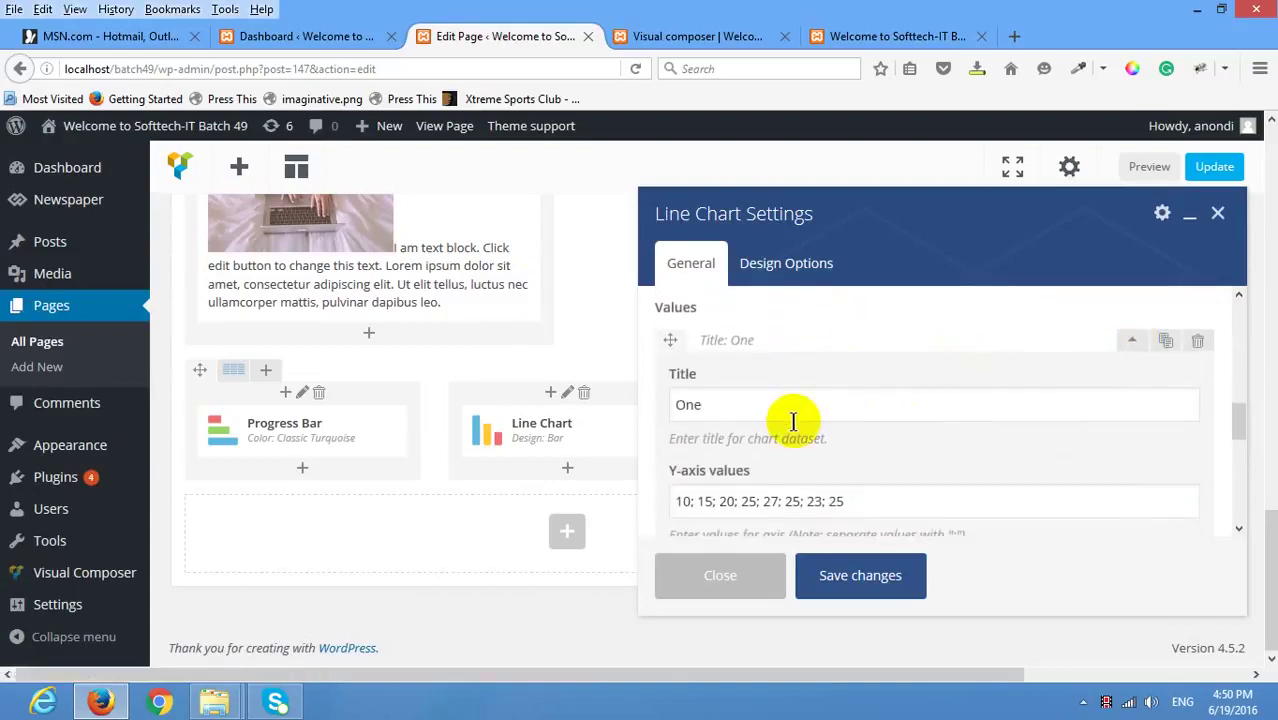
pyautogui.doubleClick(790, 417)
pyautogui.scroll(-4, 800, 420)
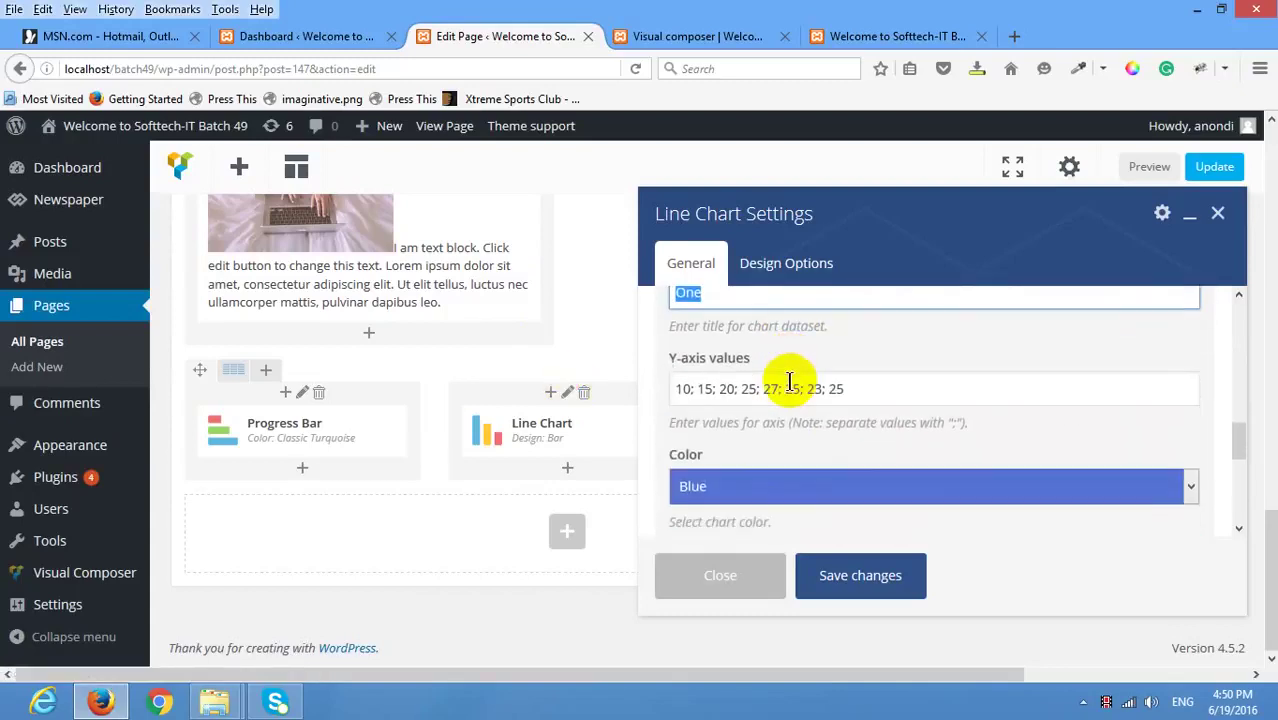
pyautogui.scroll(-1, 845, 444)
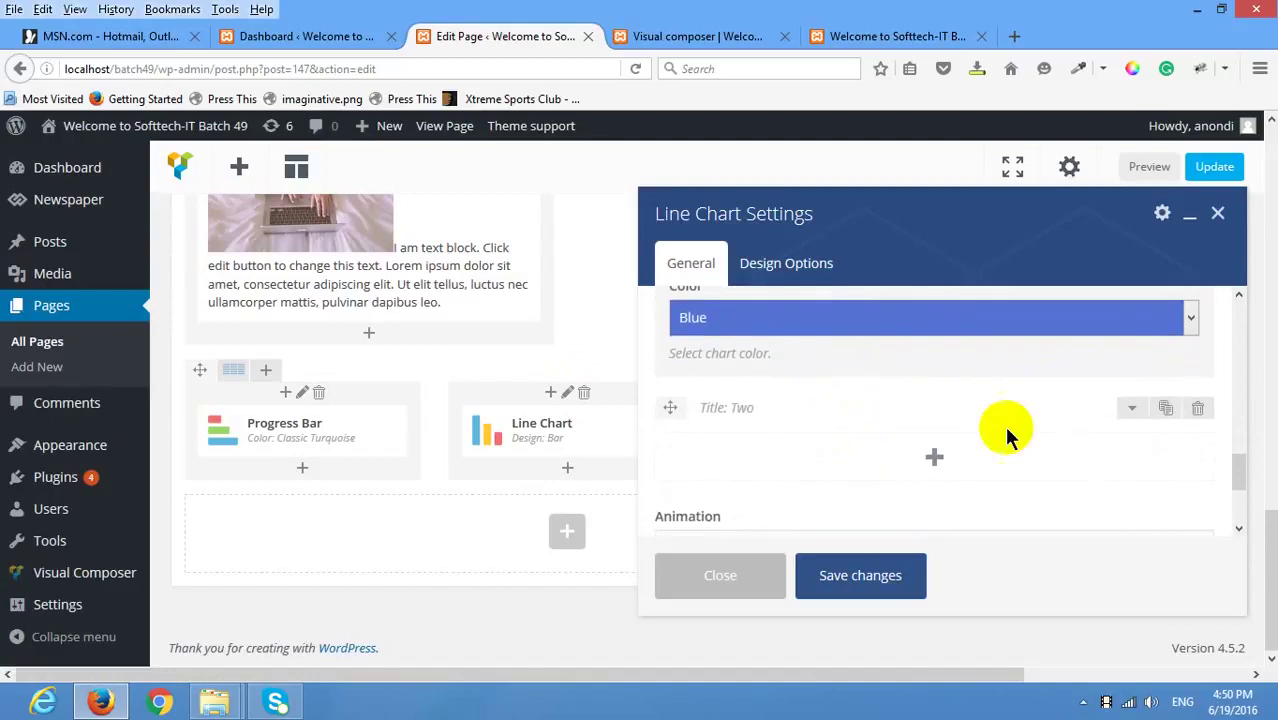
pyautogui.click(1133, 408)
pyautogui.scroll(-2, 1010, 405)
pyautogui.scroll(2, 1000, 415)
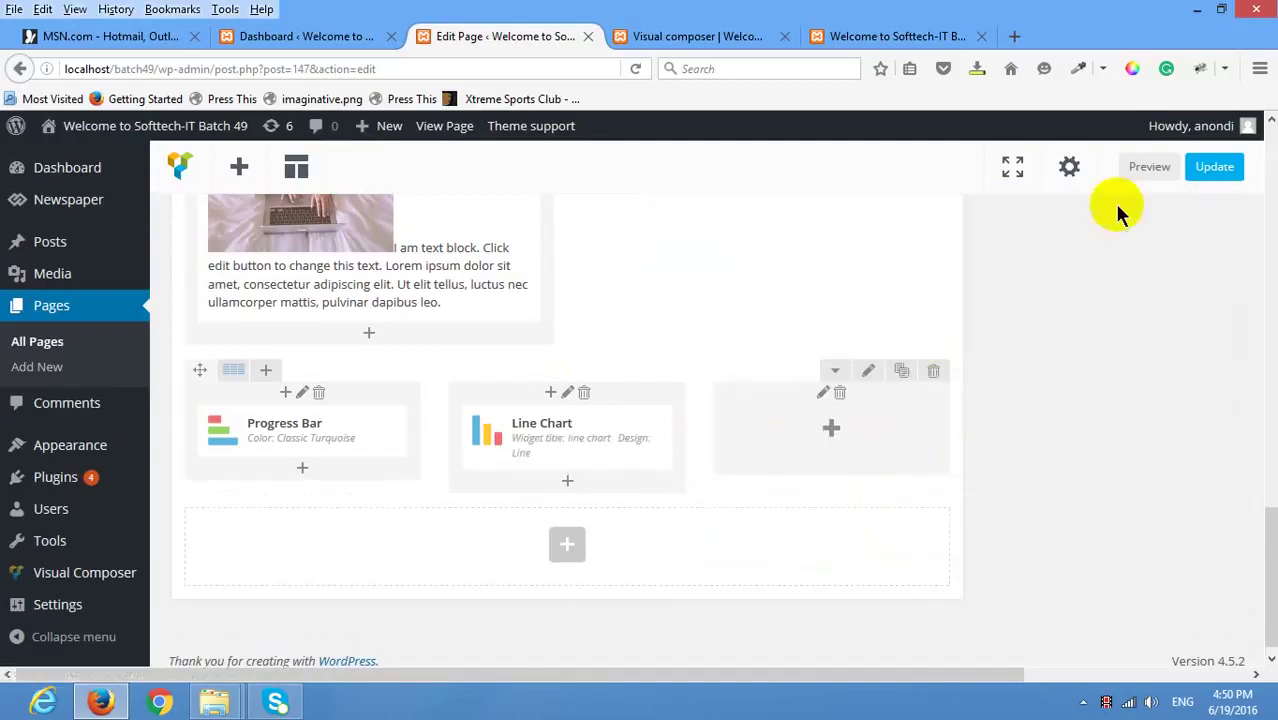
# Update the page and reload the published version to check the new line chart.
pyautogui.click(1212, 167)
pyautogui.click(665, 38)
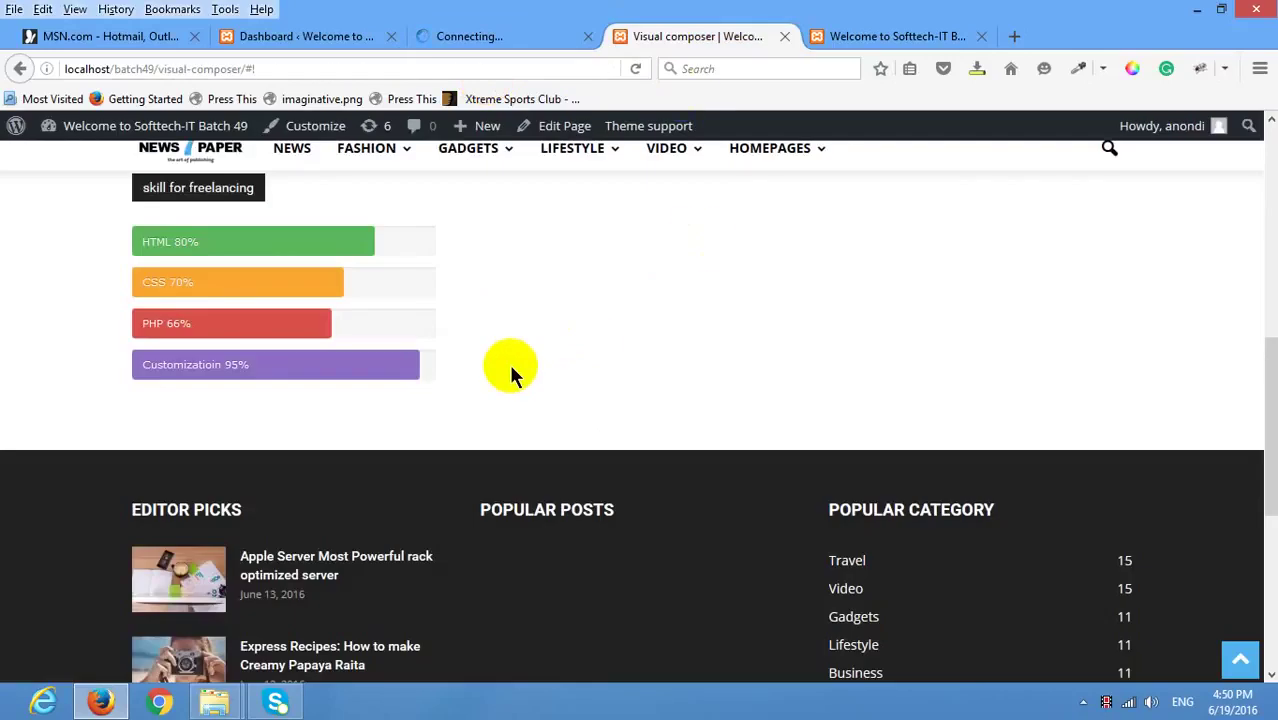
pyautogui.rightClick(538, 299)
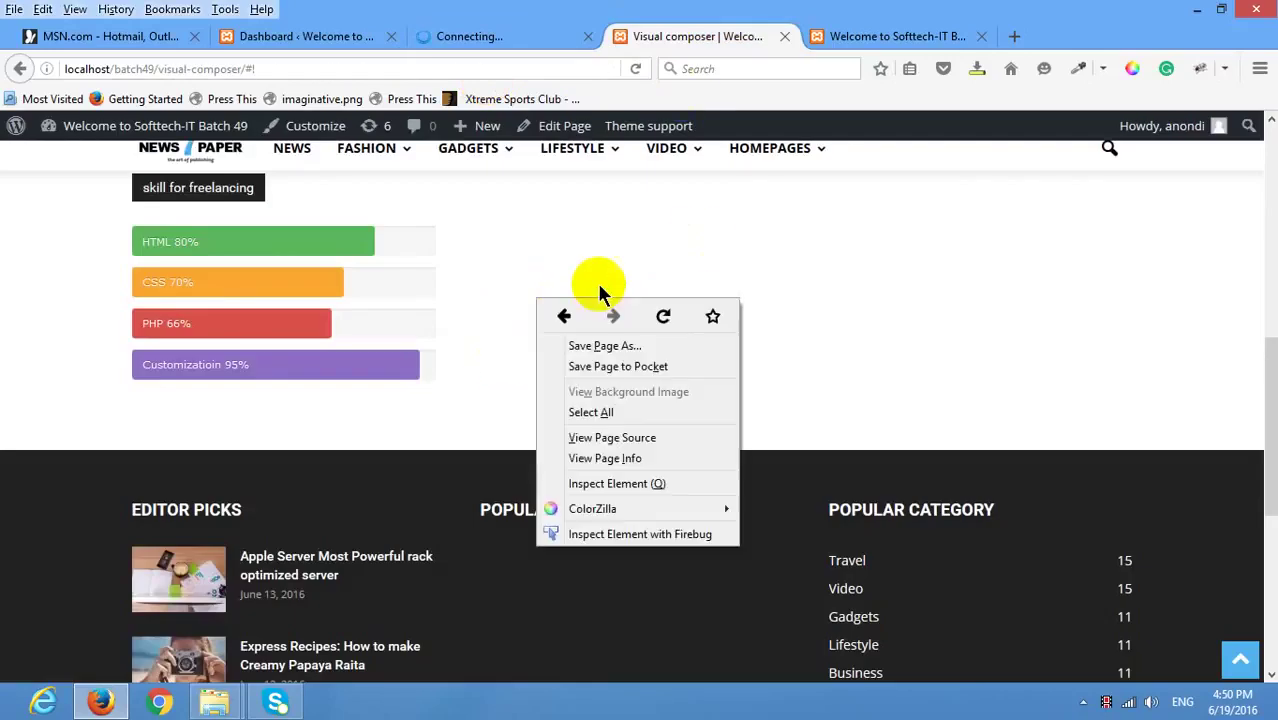
pyautogui.click(663, 318)
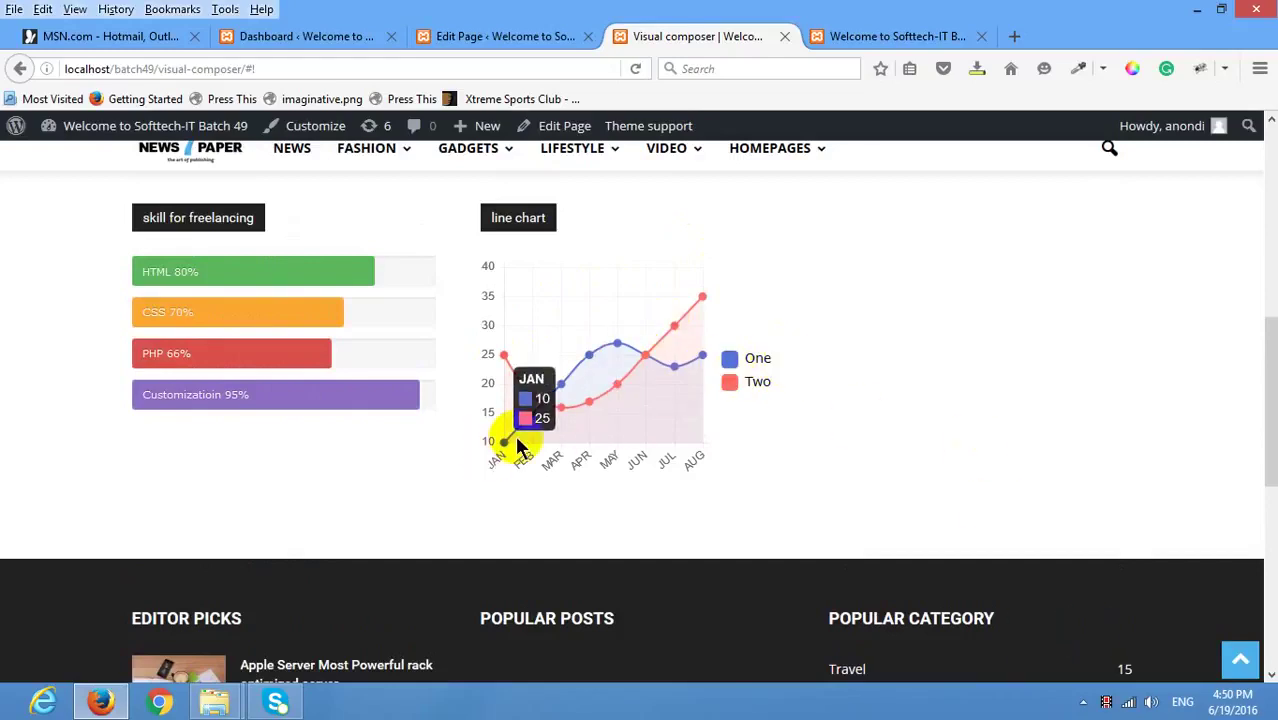
# Return to the page editor, reopen the line chart's settings and examine its x-axis values.
pyautogui.click(505, 36)
pyautogui.scroll(-15, 618, 388)
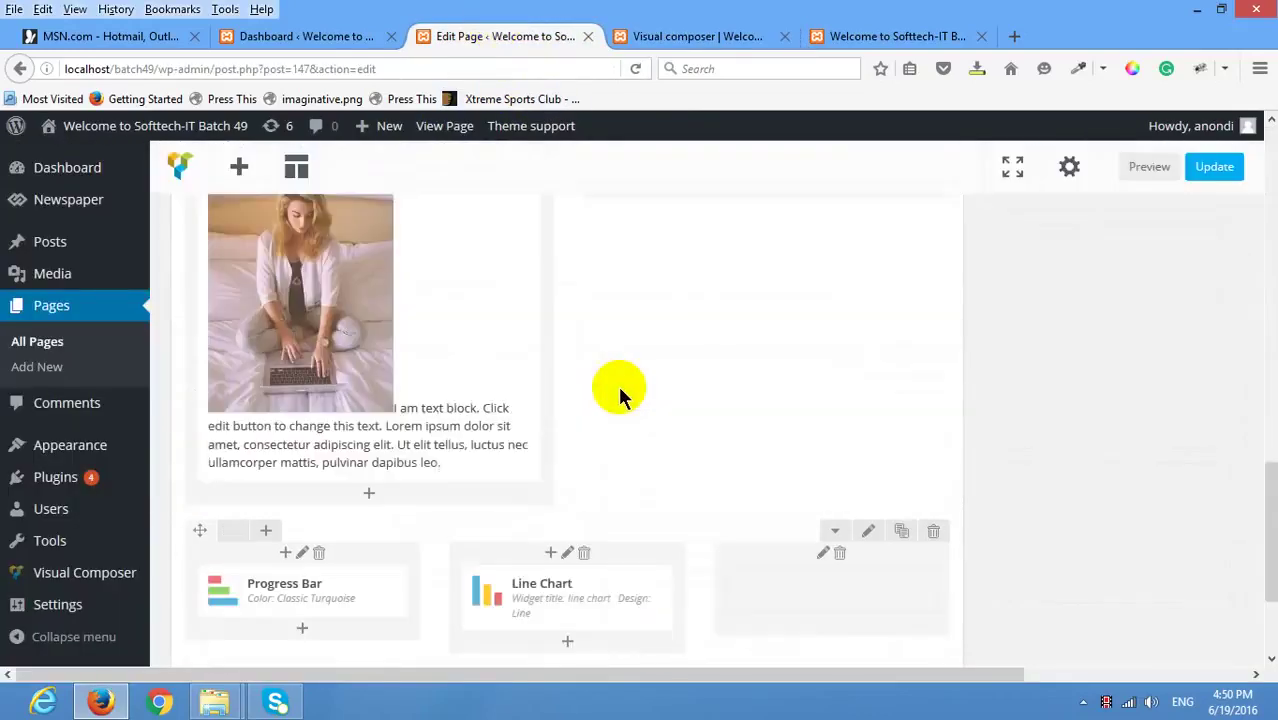
pyautogui.click(580, 424)
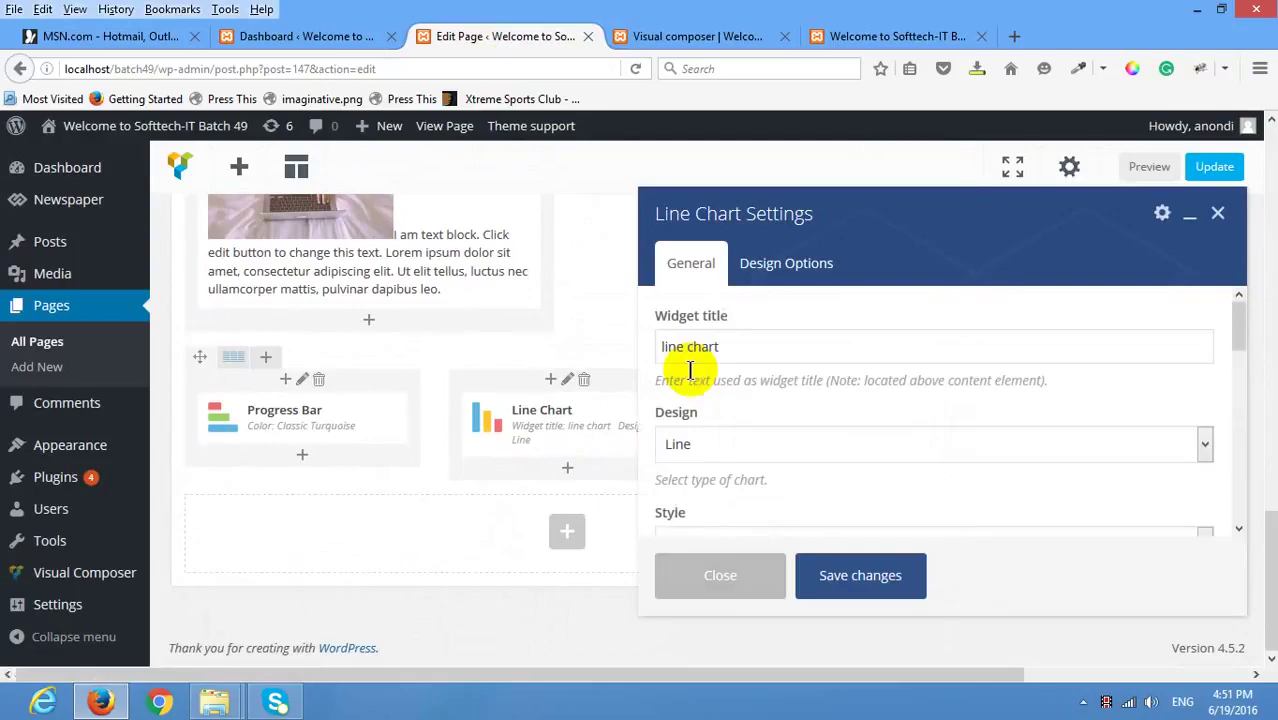
pyautogui.scroll(-3, 907, 453)
pyautogui.scroll(-4, 904, 445)
pyautogui.scroll(2, 890, 420)
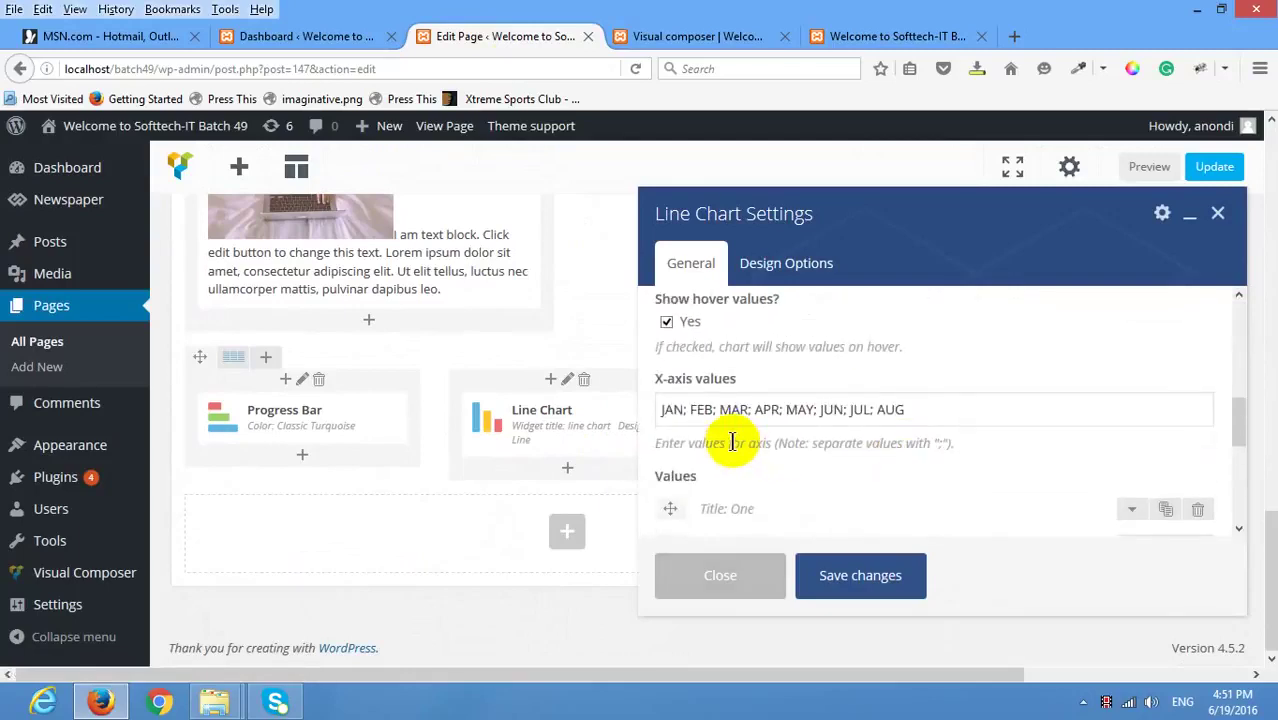
pyautogui.click(674, 408)
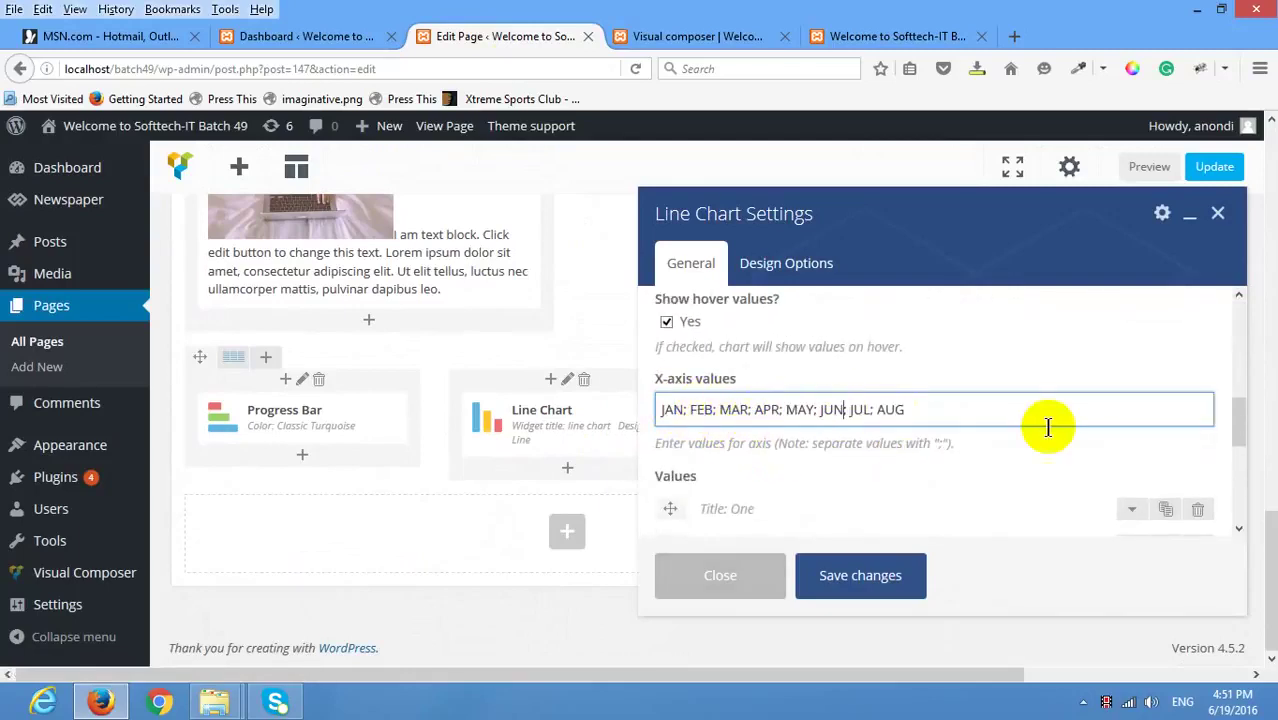
# Examine the Y-axis values and color of dataset One and the animation style, and close the line chart settings without changes.
pyautogui.scroll(-1, 1040, 430)
pyautogui.click(1127, 451)
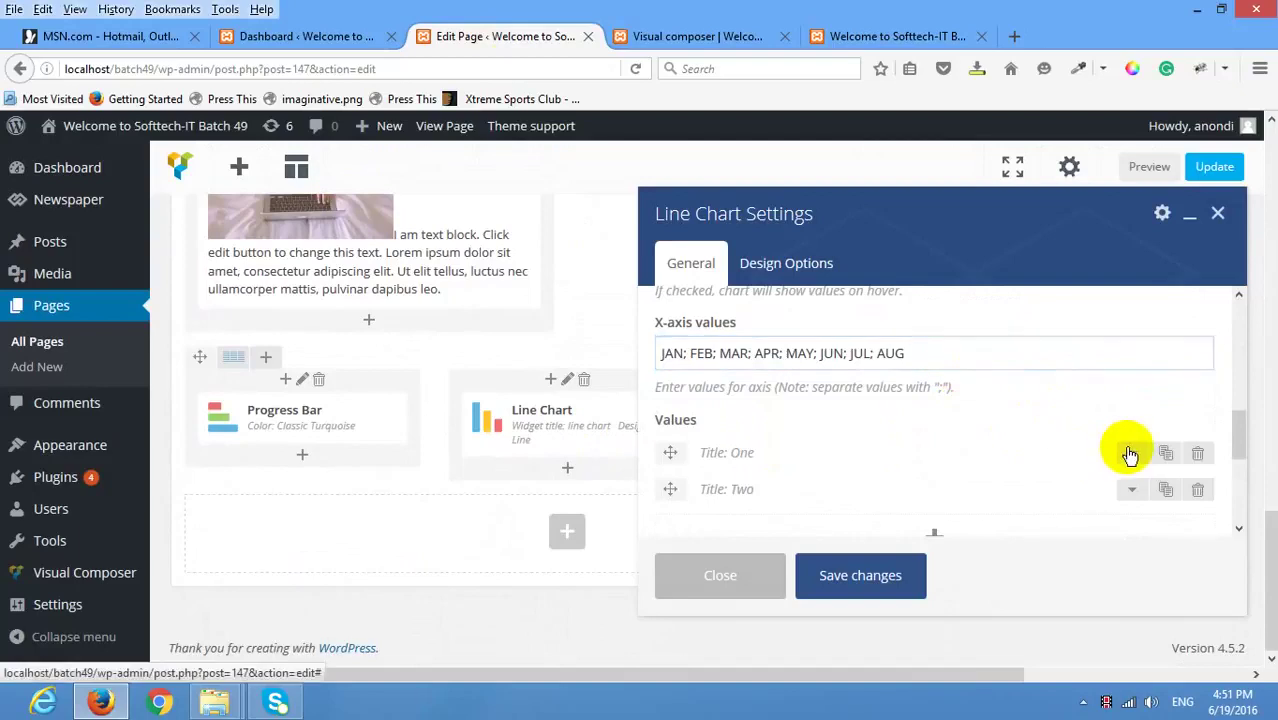
pyautogui.scroll(-2, 1087, 453)
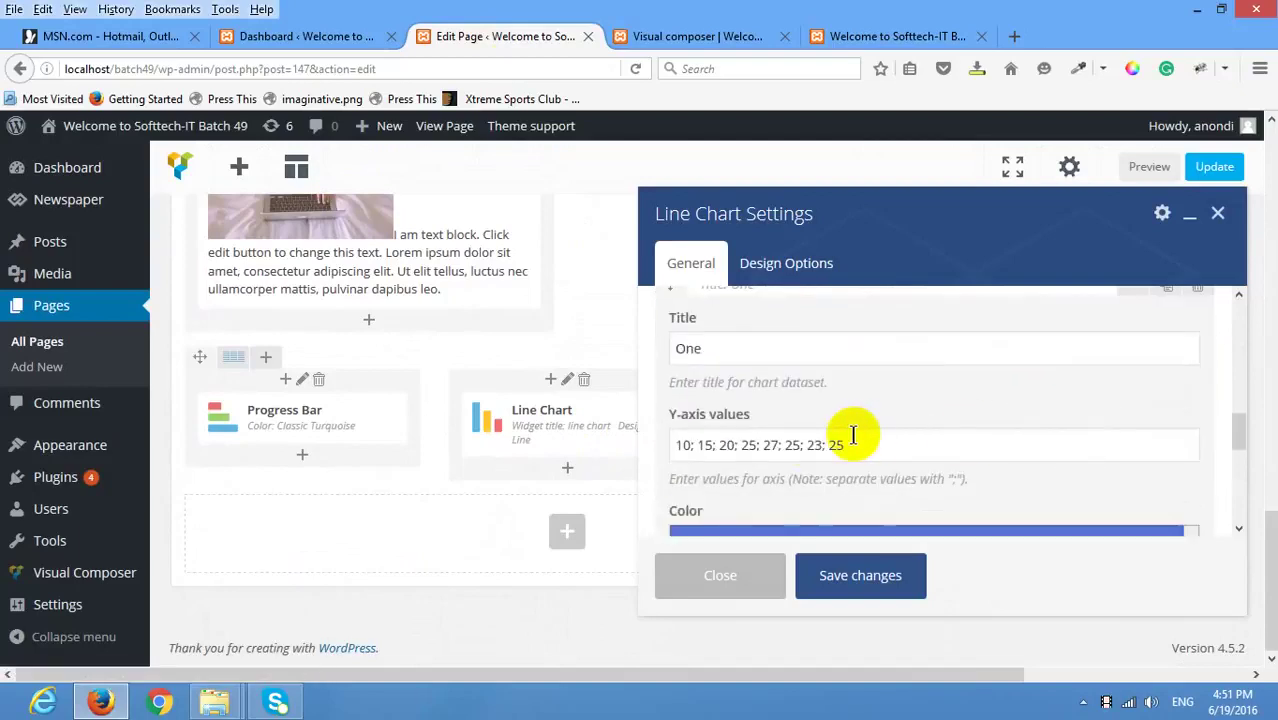
pyautogui.click(694, 445)
pyautogui.moveTo(676, 444); pyautogui.dragTo(704, 443)
pyautogui.scroll(-2, 724, 448)
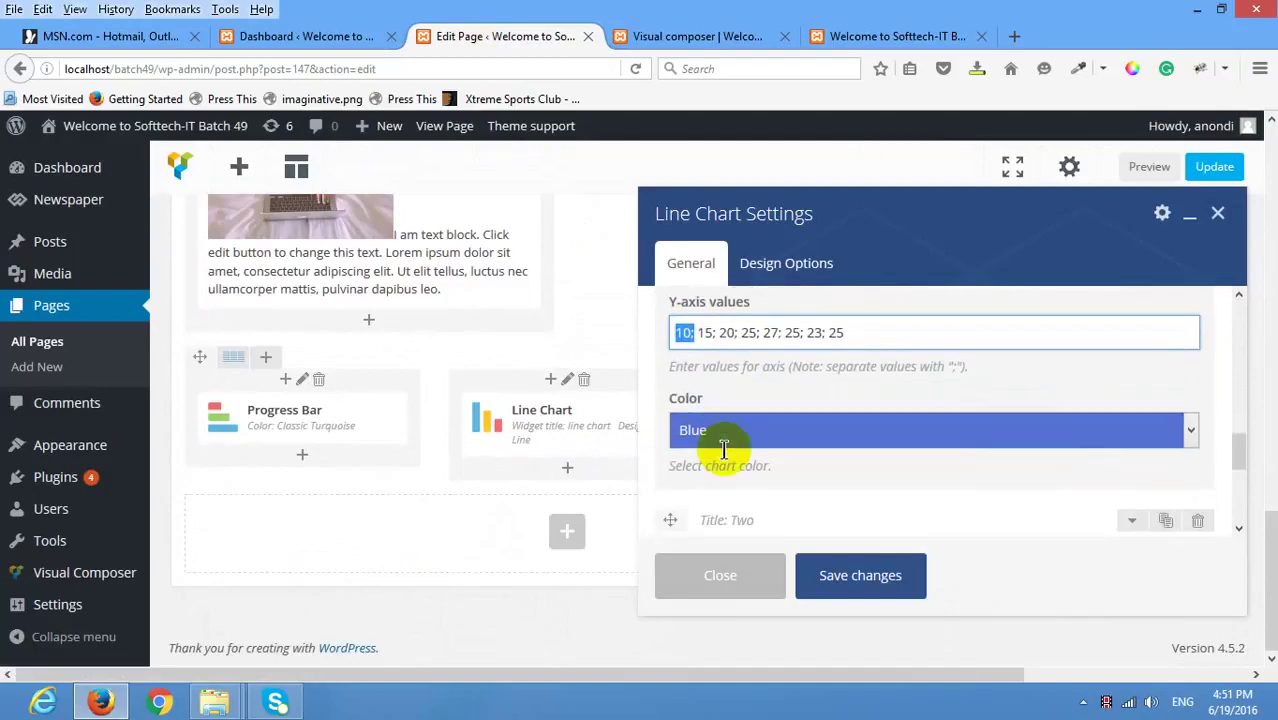
pyautogui.scroll(-4, 735, 448)
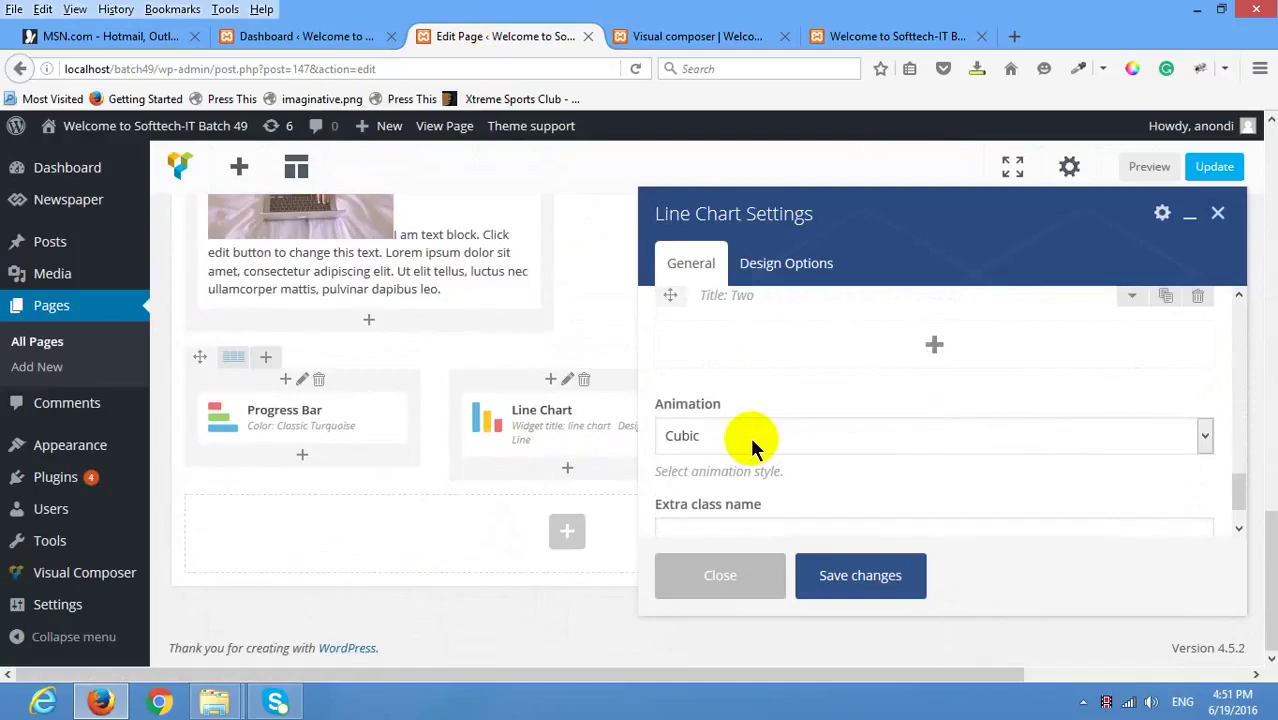
pyautogui.scroll(-1, 749, 434)
pyautogui.scroll(6, 756, 442)
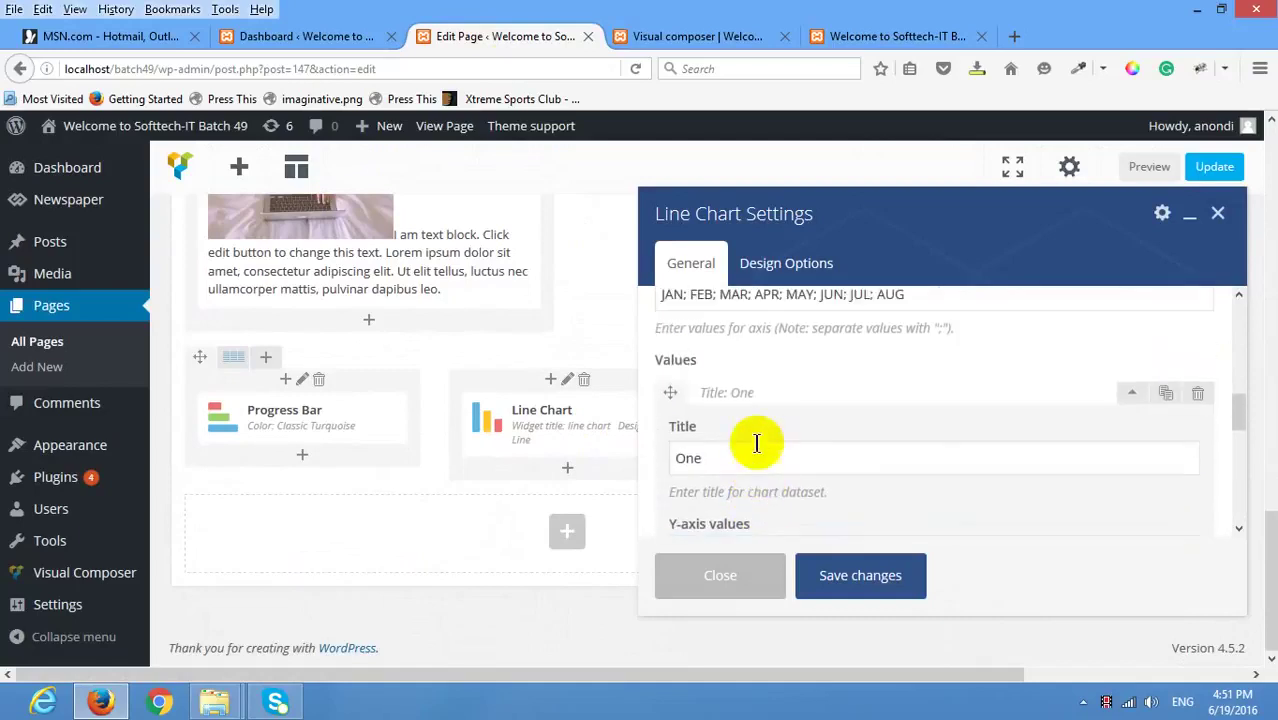
pyautogui.scroll(9, 757, 443)
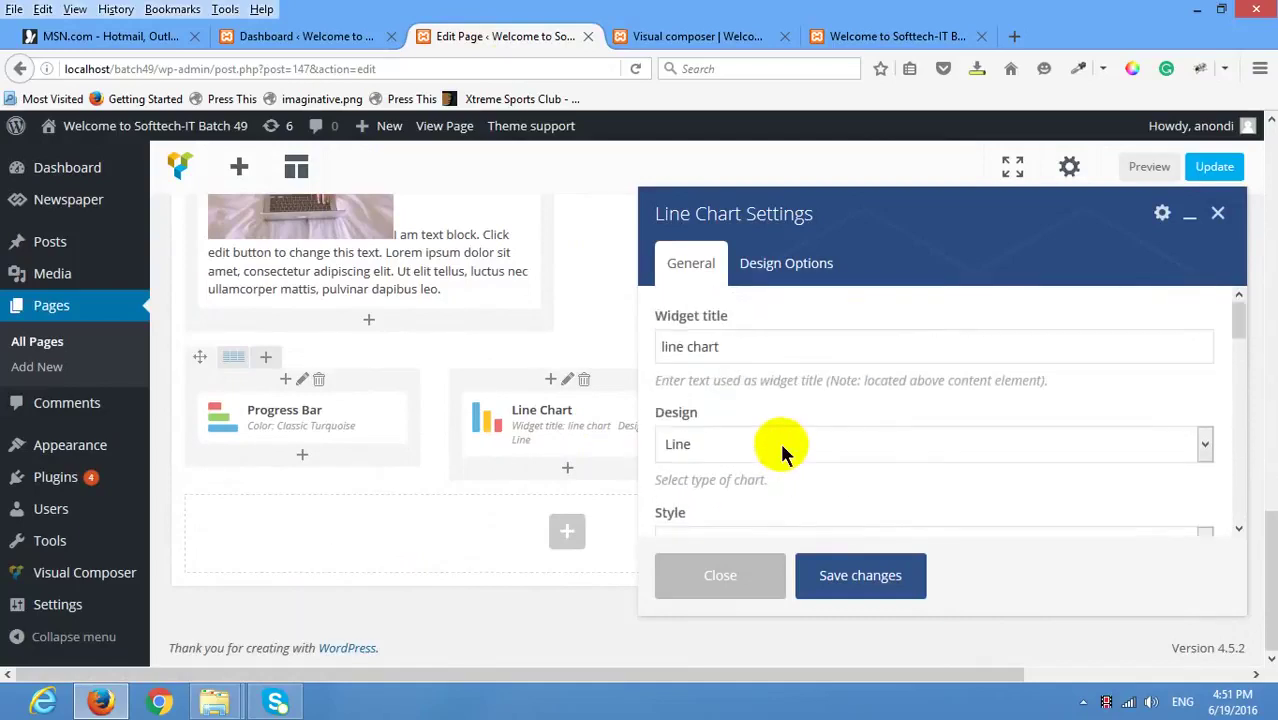
pyautogui.click(1216, 216)
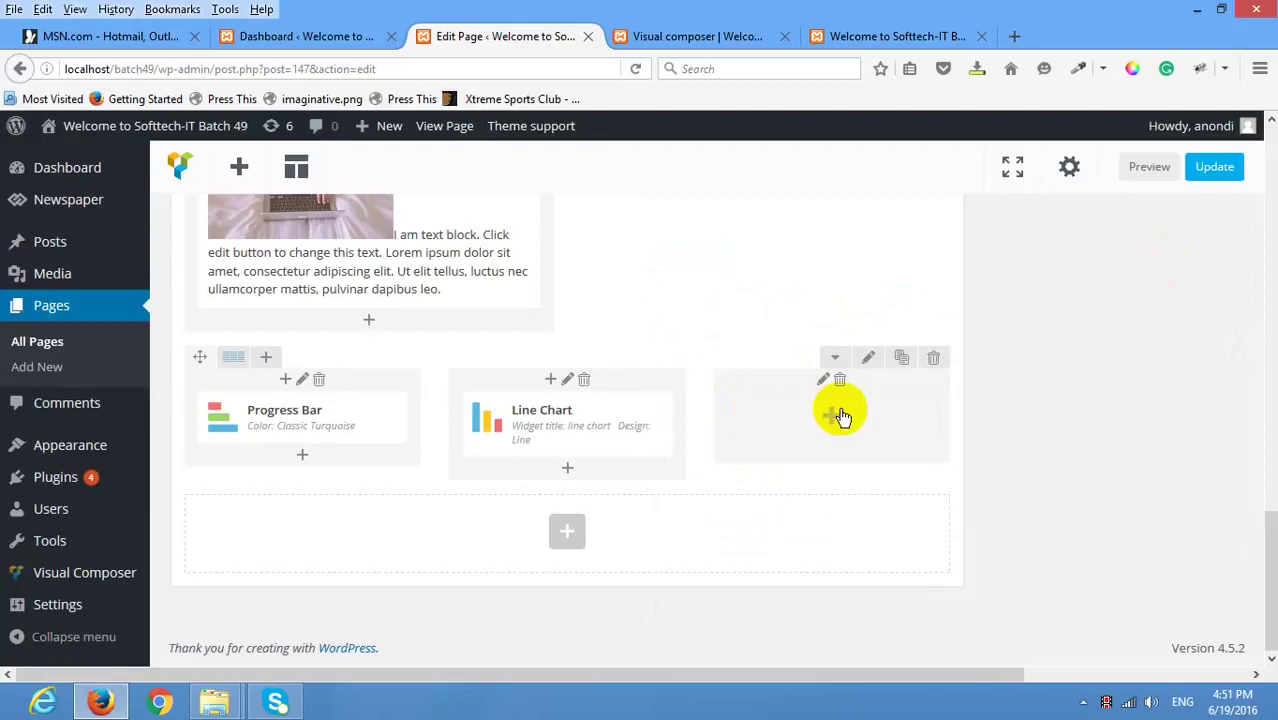
pyautogui.moveTo(840, 415); pyautogui.dragTo(590, 440)
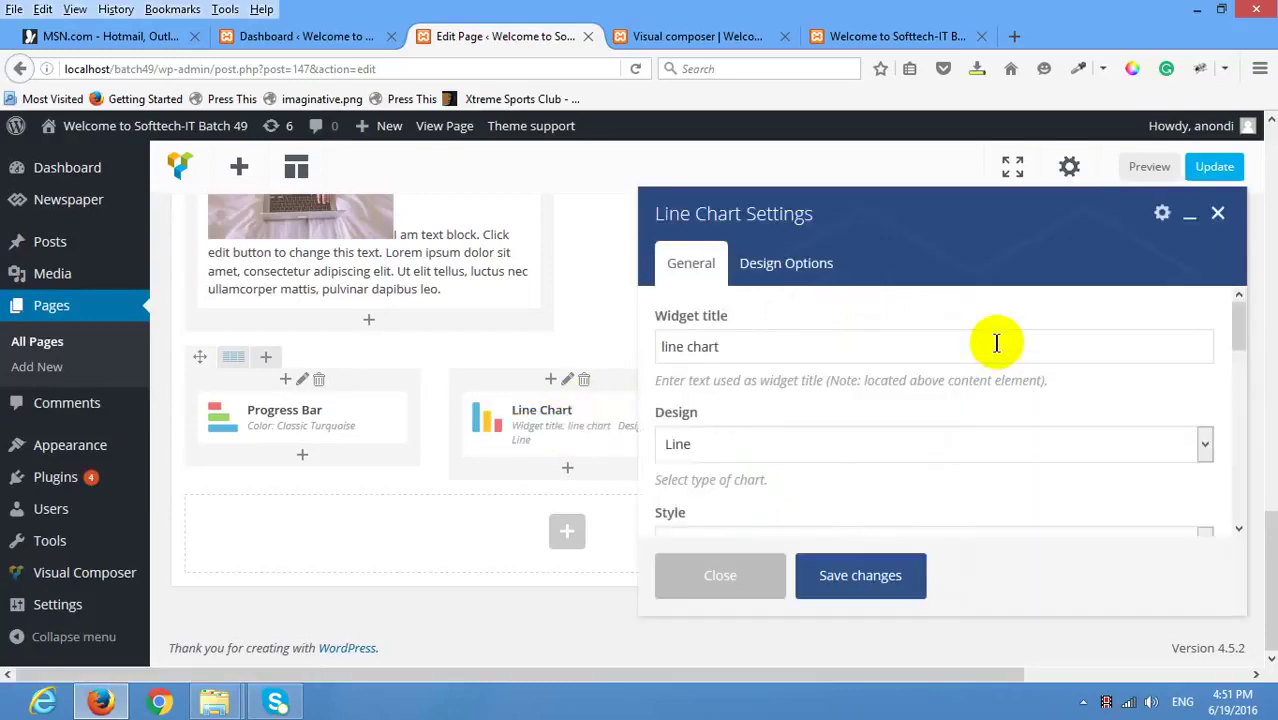
pyautogui.click(1218, 216)
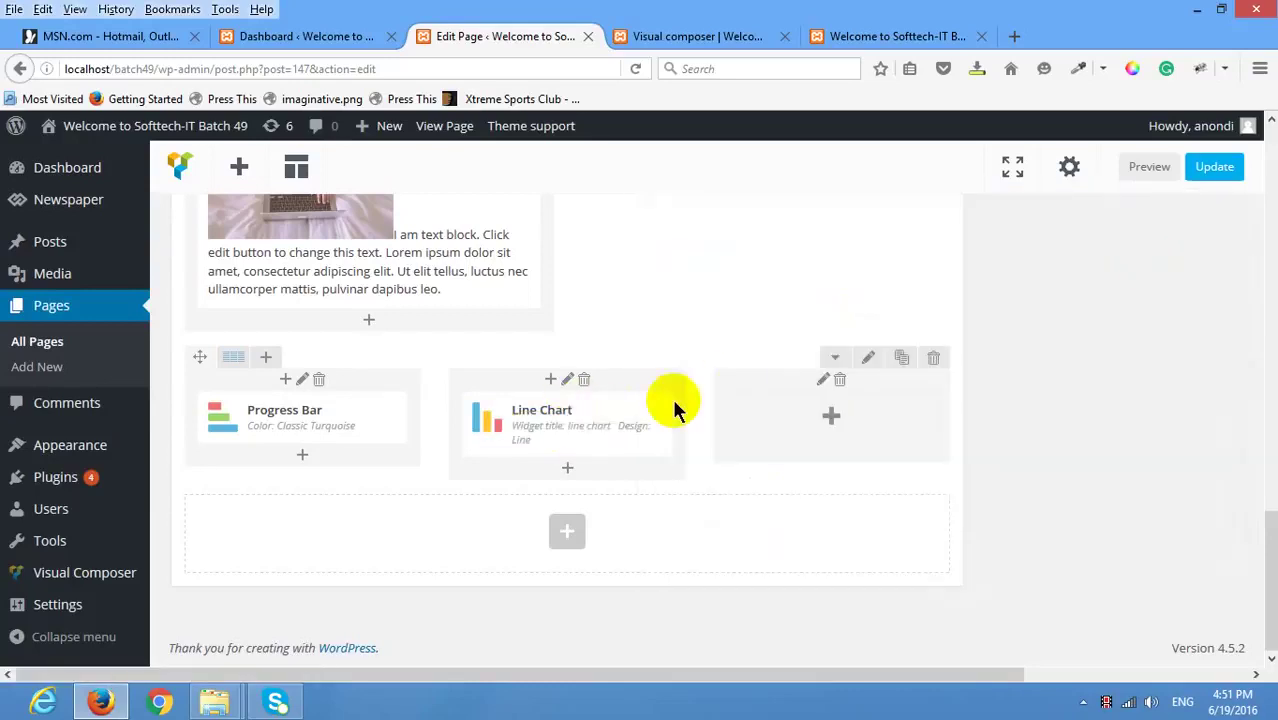
# Add a Pie Chart element to the empty third column of the three-column row.
pyautogui.click(826, 420)
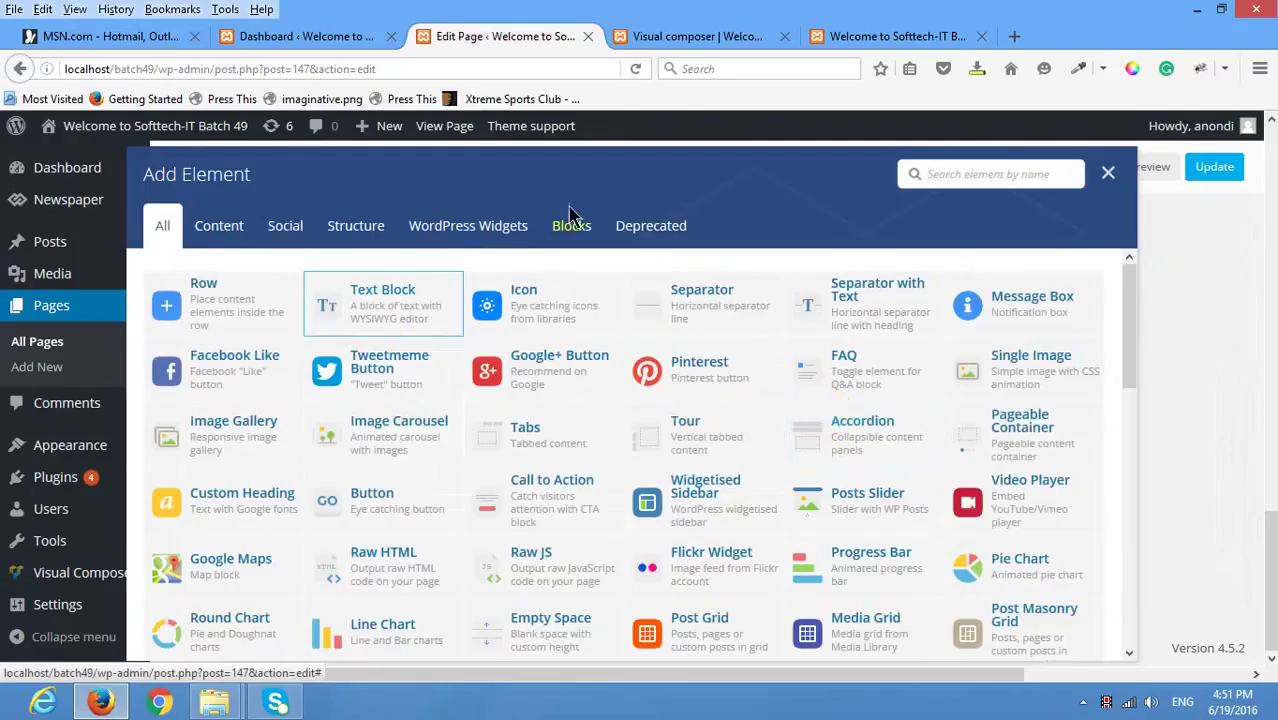
pyautogui.click(668, 36)
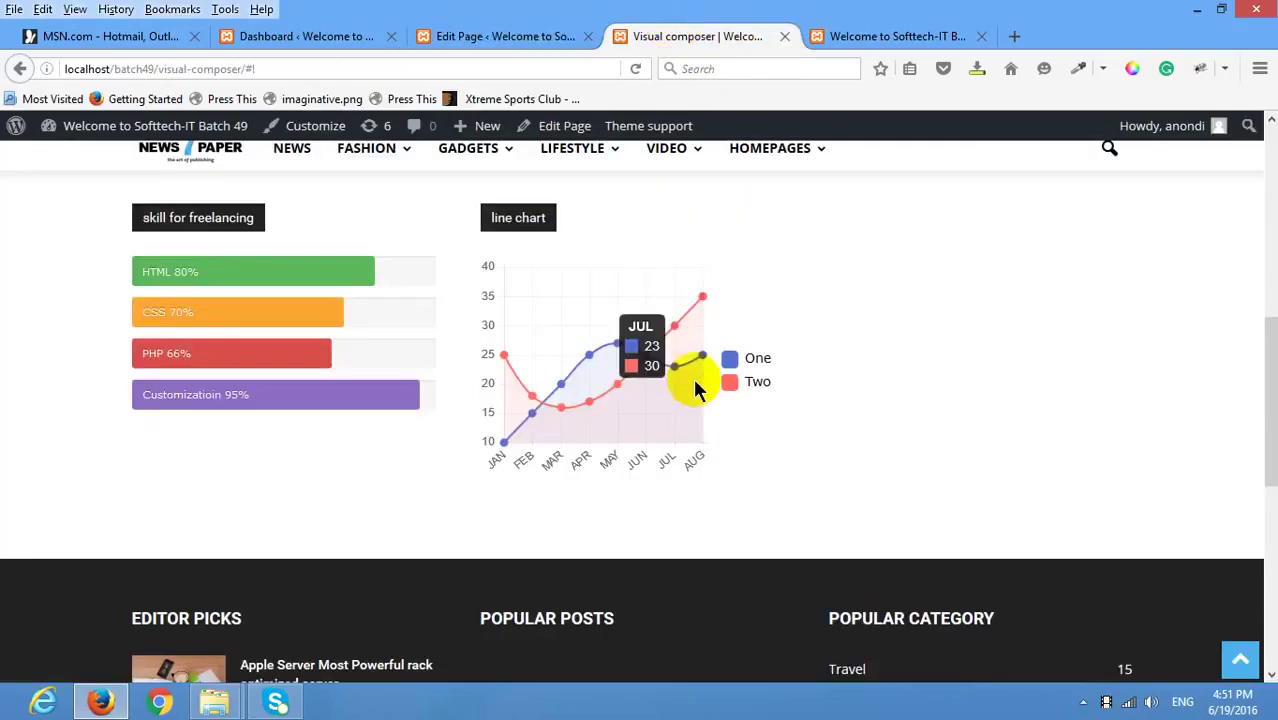
pyautogui.click(490, 44)
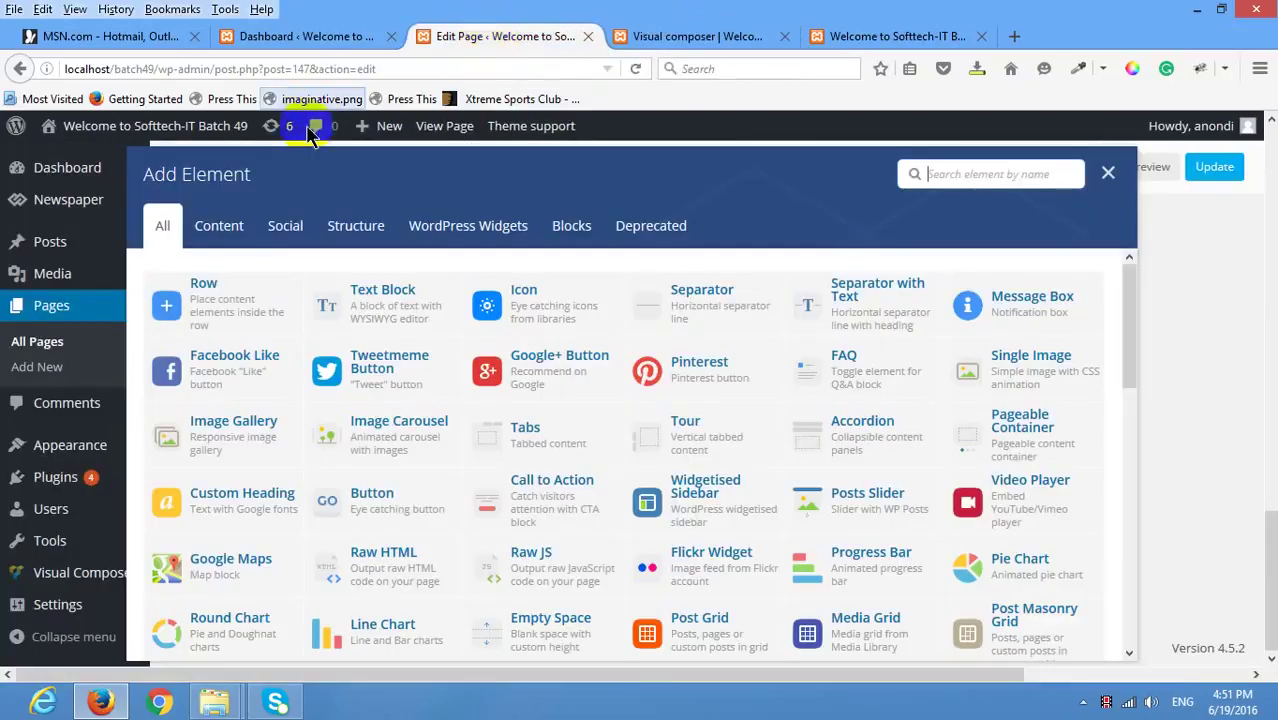
pyautogui.scroll(-1, 828, 540)
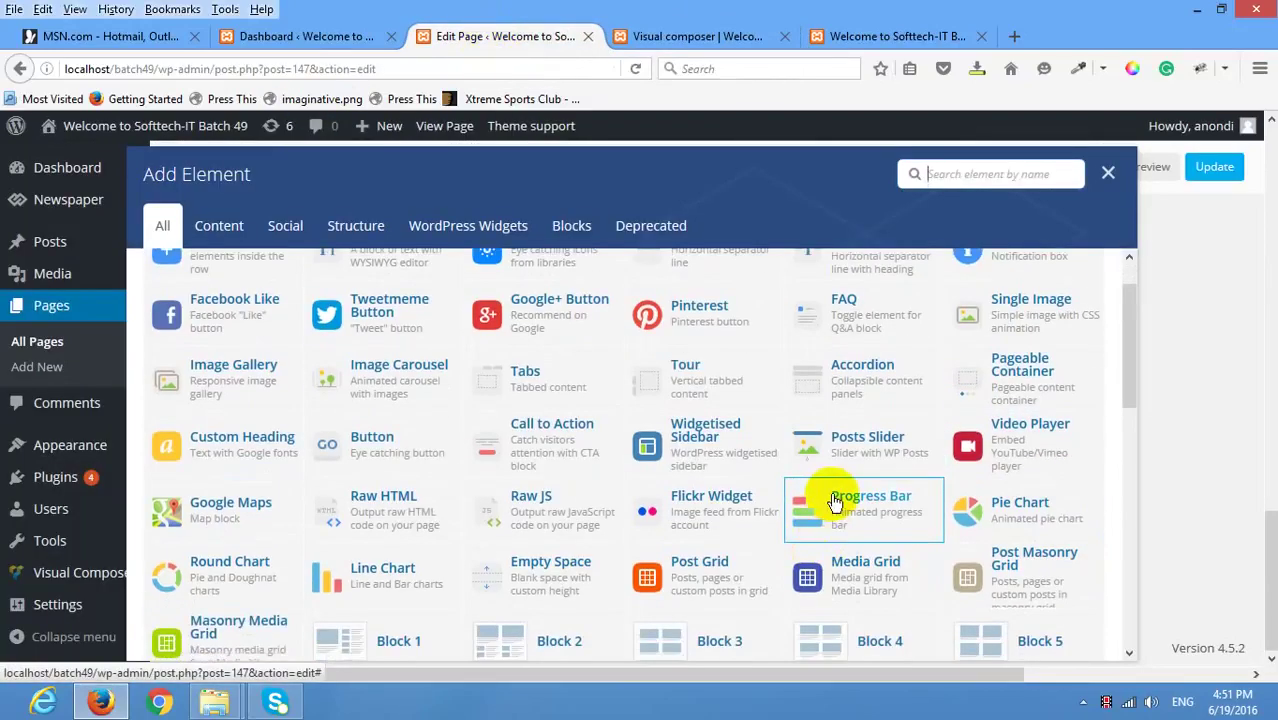
pyautogui.scroll(-2, 836, 500)
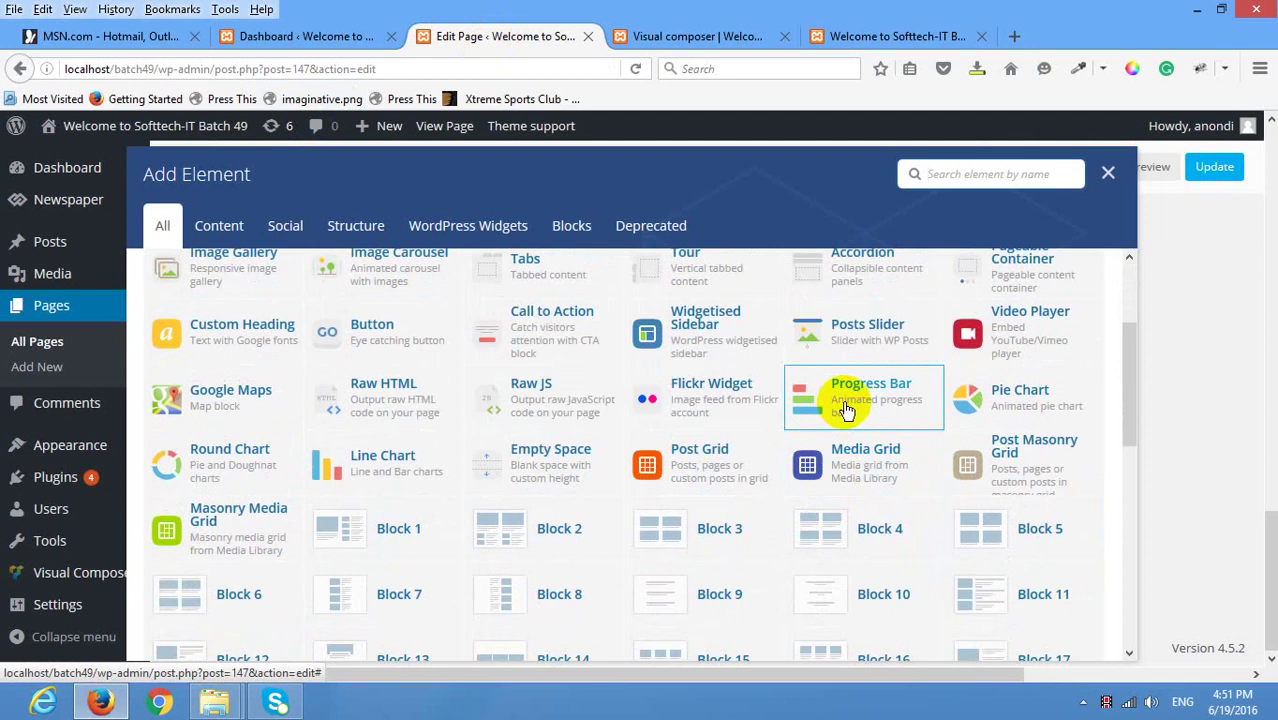
pyautogui.scroll(-4, 665, 471)
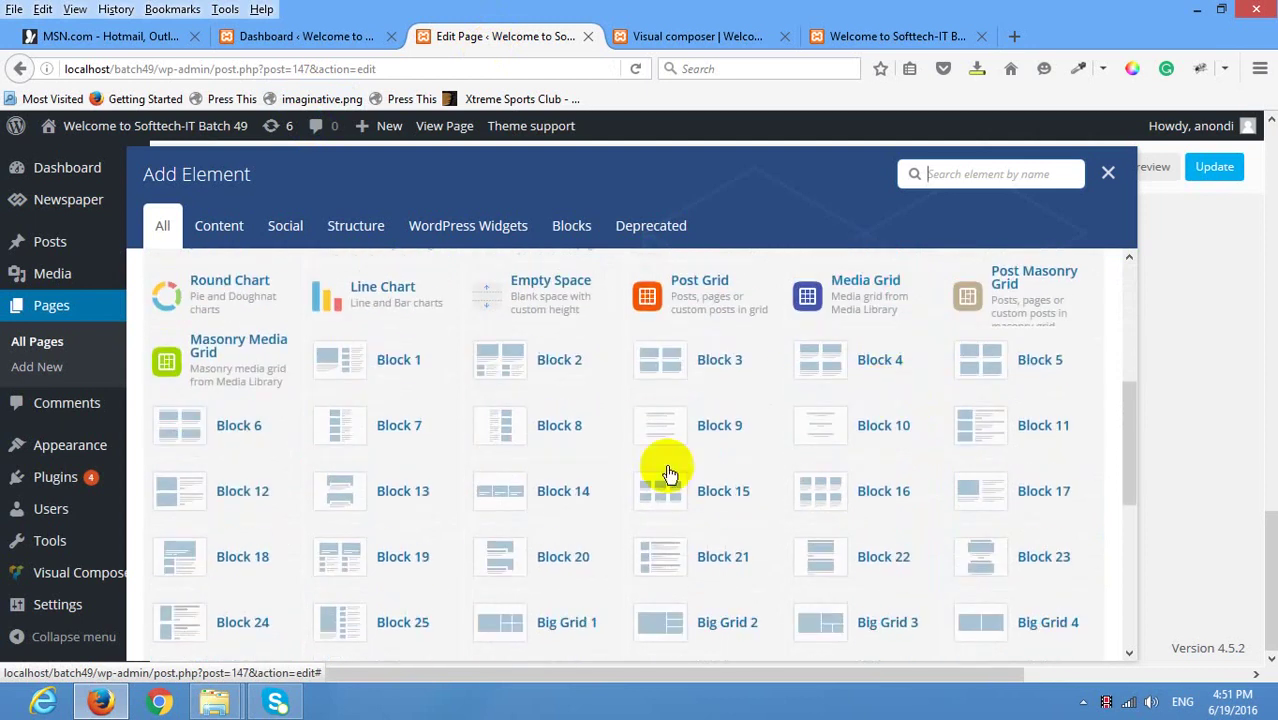
pyautogui.scroll(6, 585, 485)
pyautogui.scroll(-2, 1057, 511)
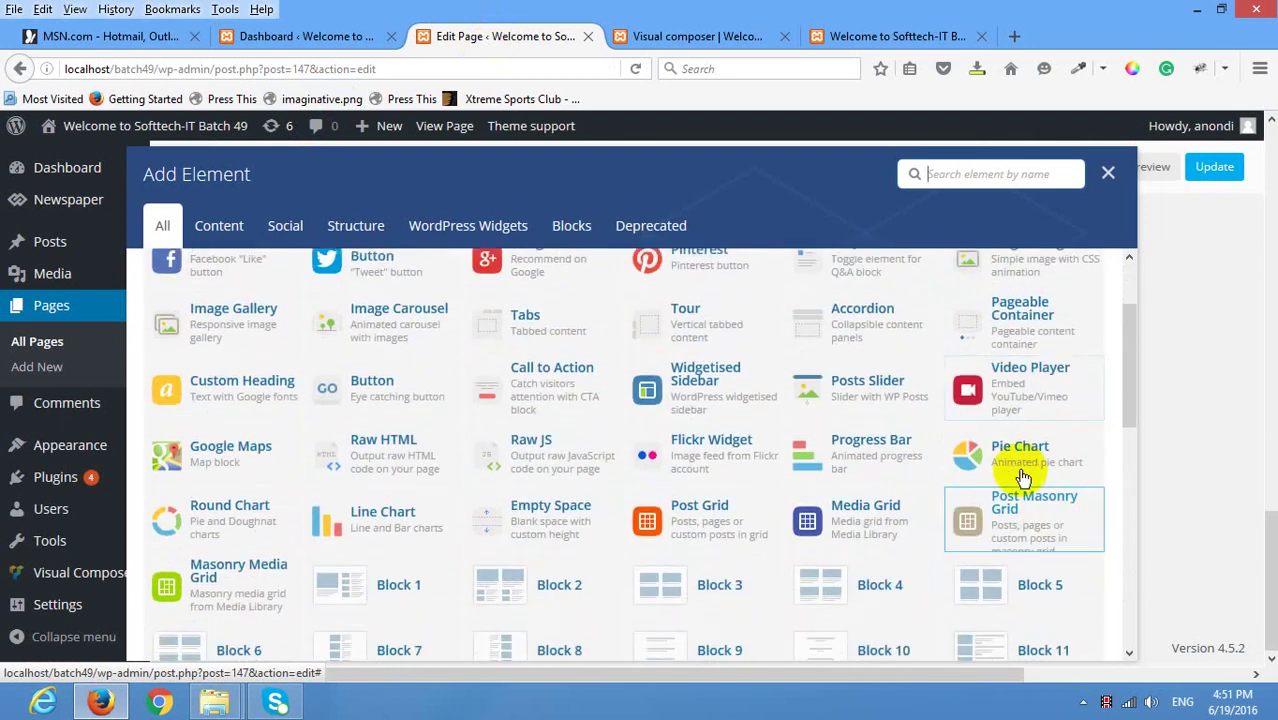
pyautogui.click(1019, 463)
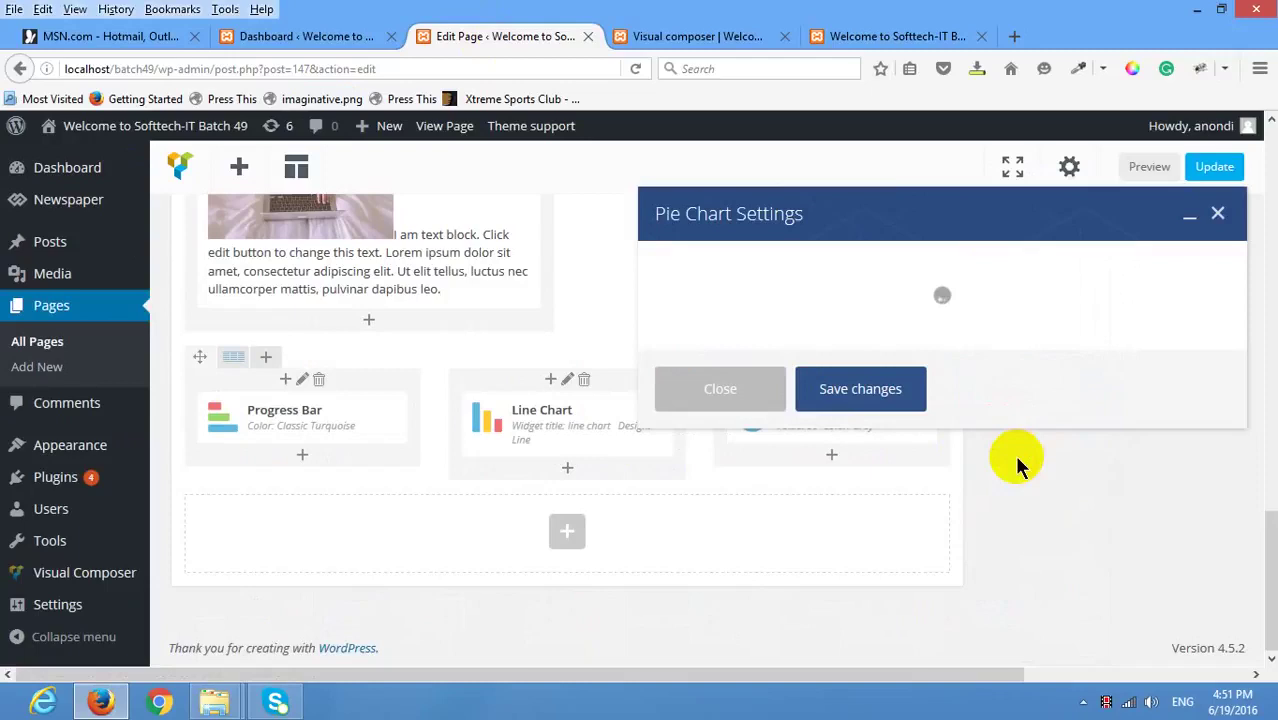
# Set the pie chart's widget title to "pie chart".
pyautogui.click(820, 335)
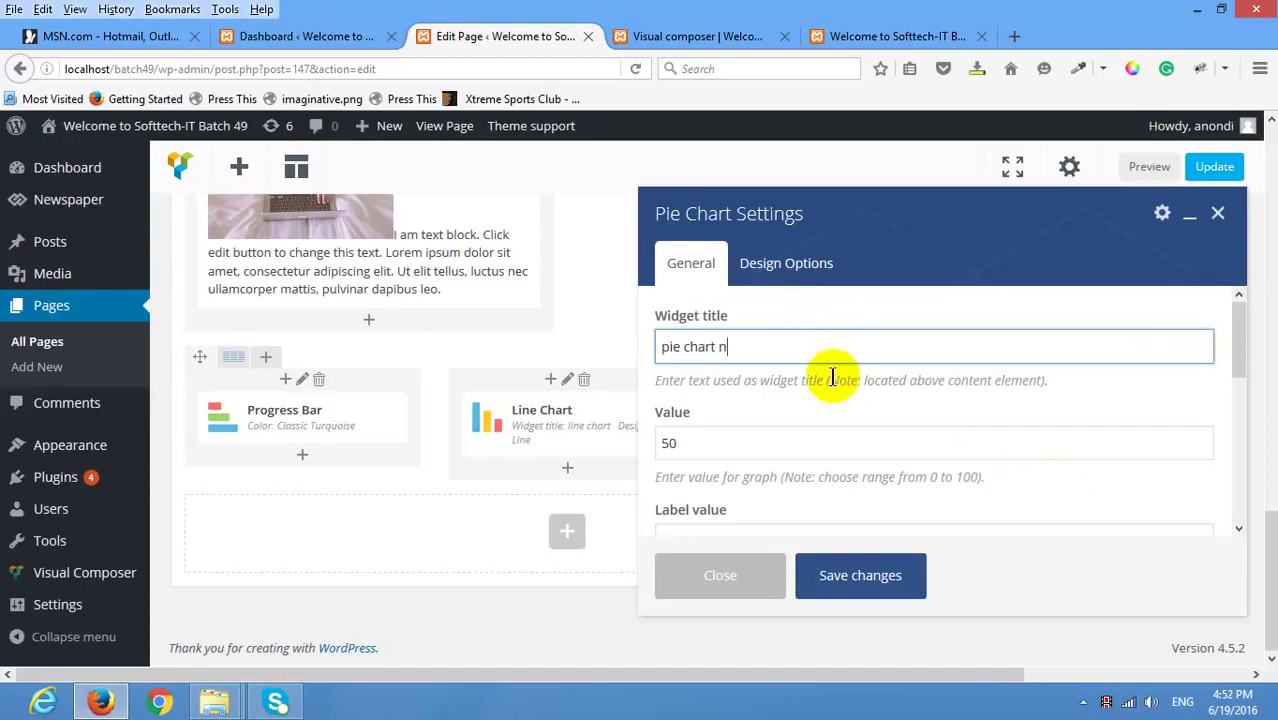
pyautogui.scroll(-2, 824, 371)
pyautogui.scroll(2, 826, 376)
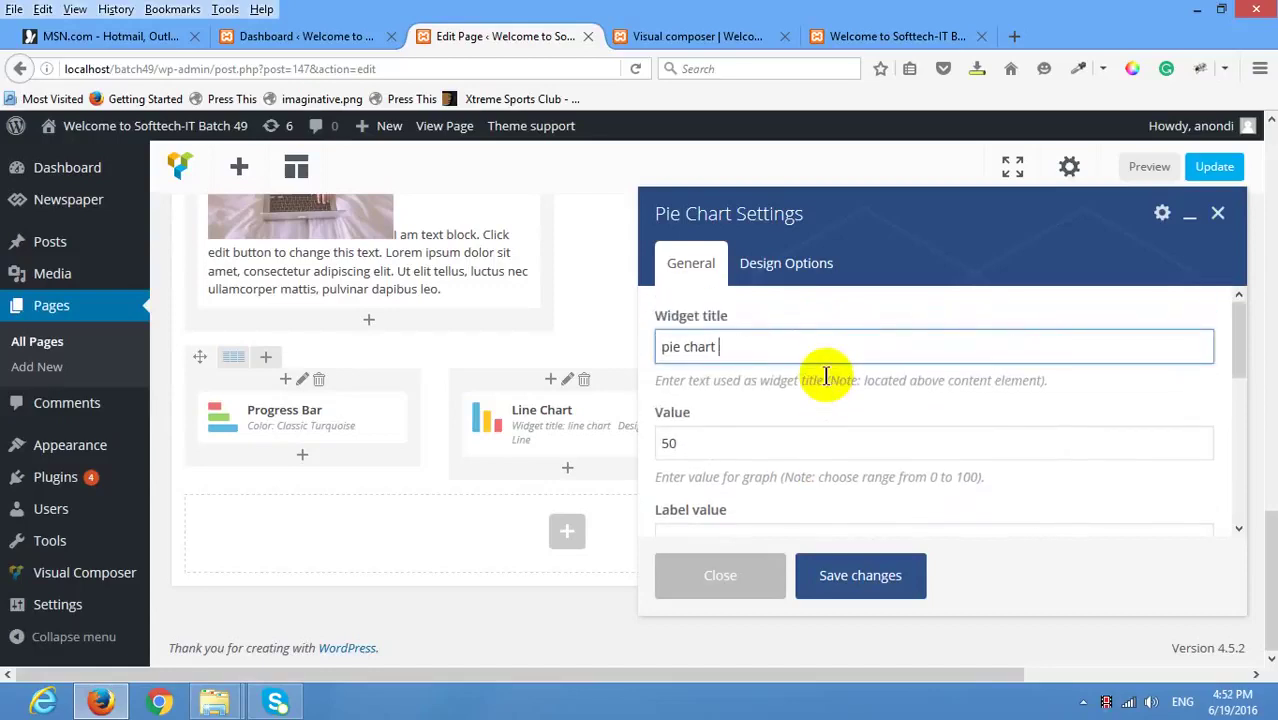
# Set the pie chart's graph value to 100.
pyautogui.click(716, 442)
pyautogui.scroll(-1, 736, 442)
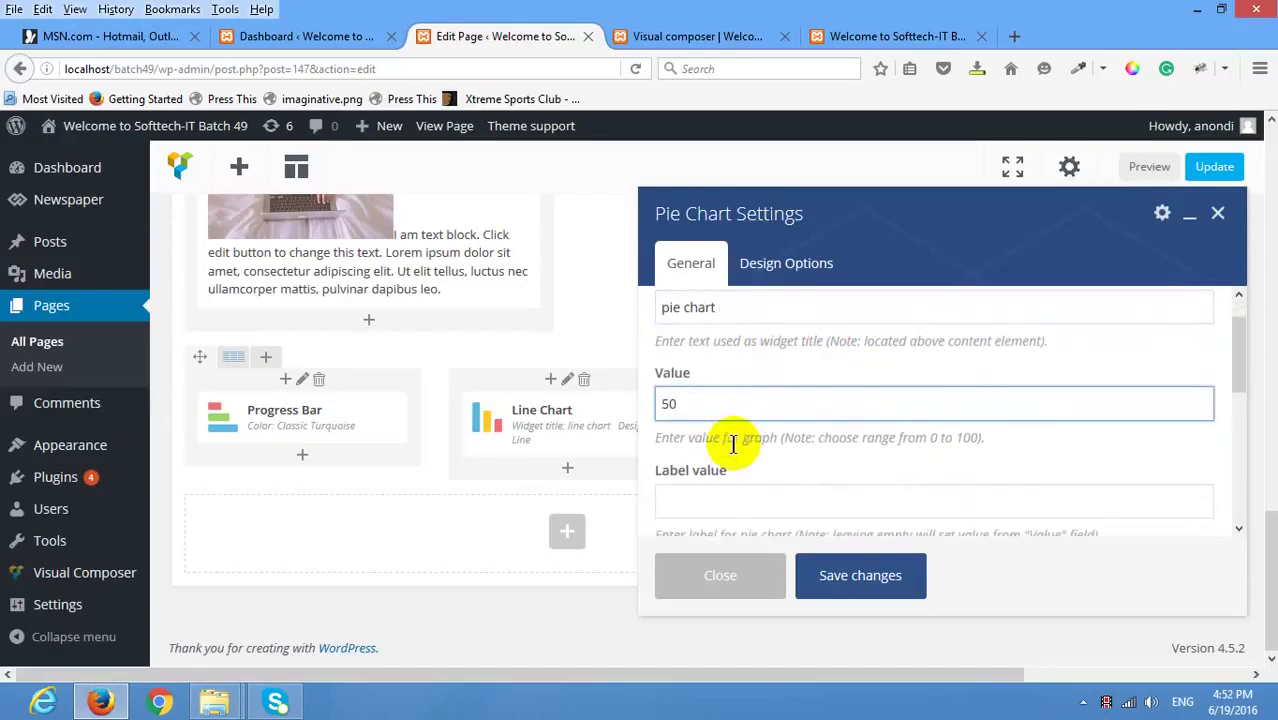
pyautogui.hotkey('ctrl', 'a')
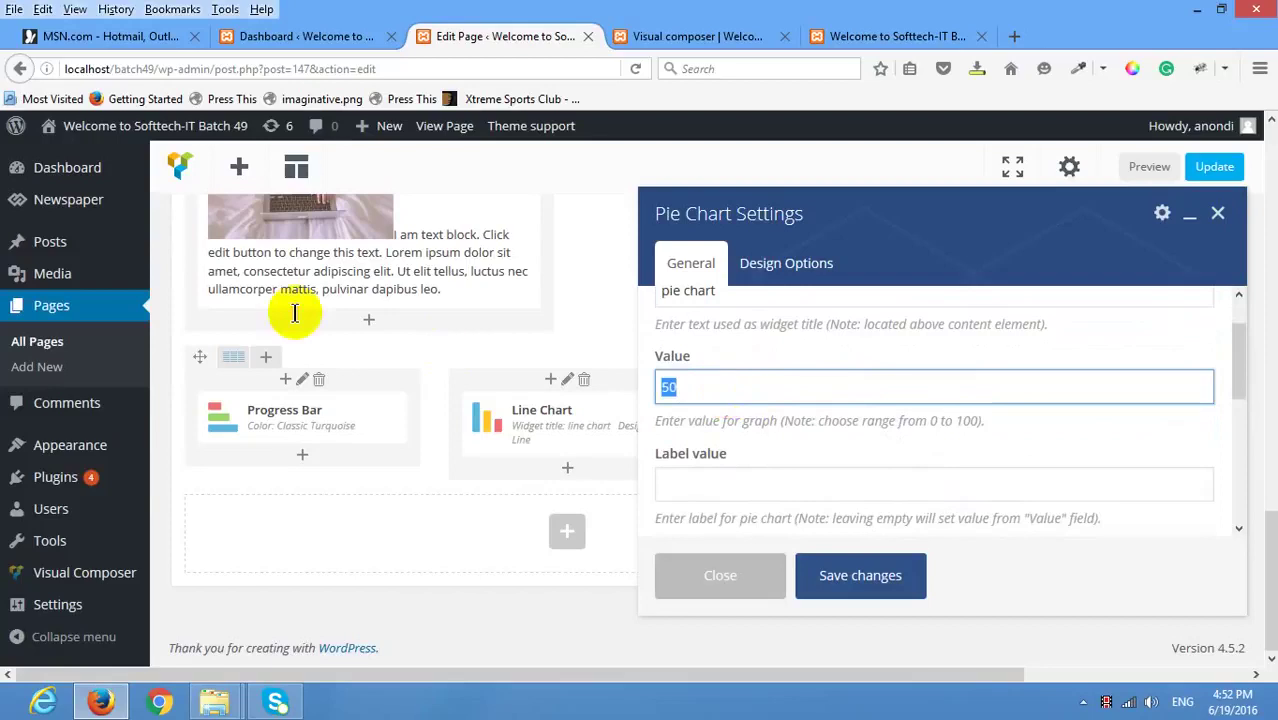
pyautogui.write('100')
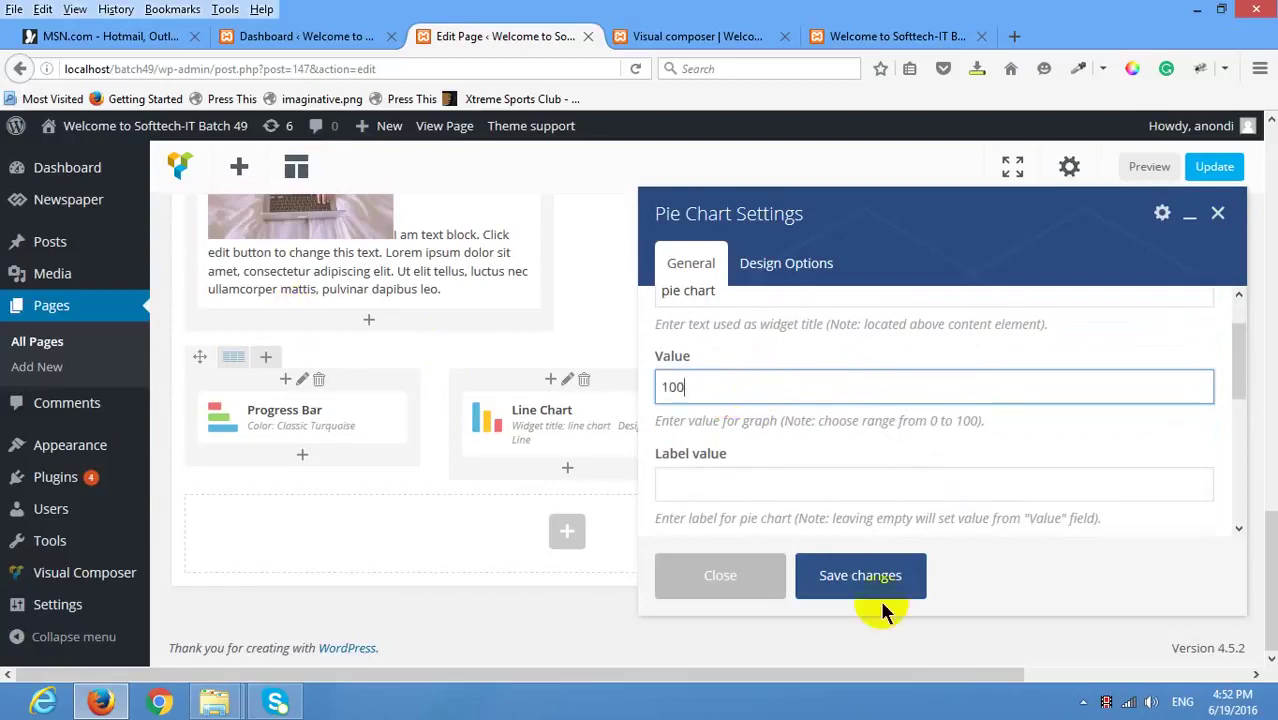
# Set the pie chart's label value to "html" and its units to "%".
pyautogui.scroll(-2, 845, 462)
pyautogui.click(736, 372)
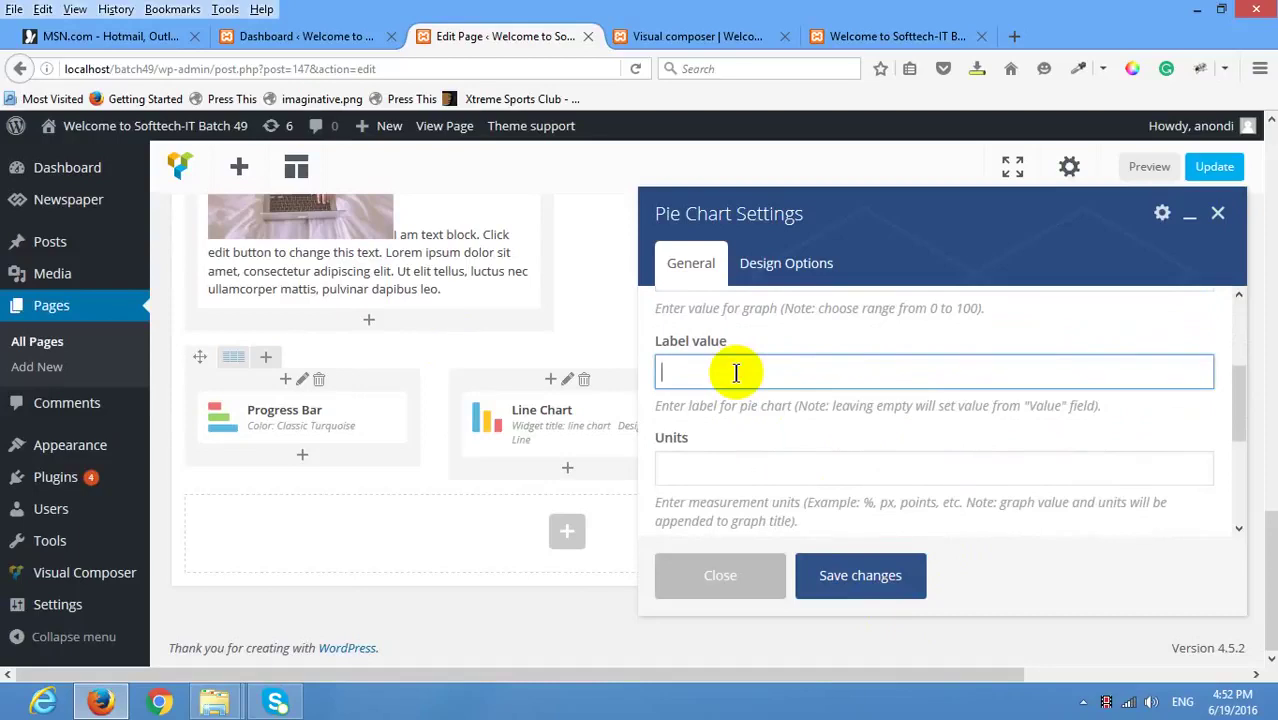
pyautogui.scroll(-2, 736, 372)
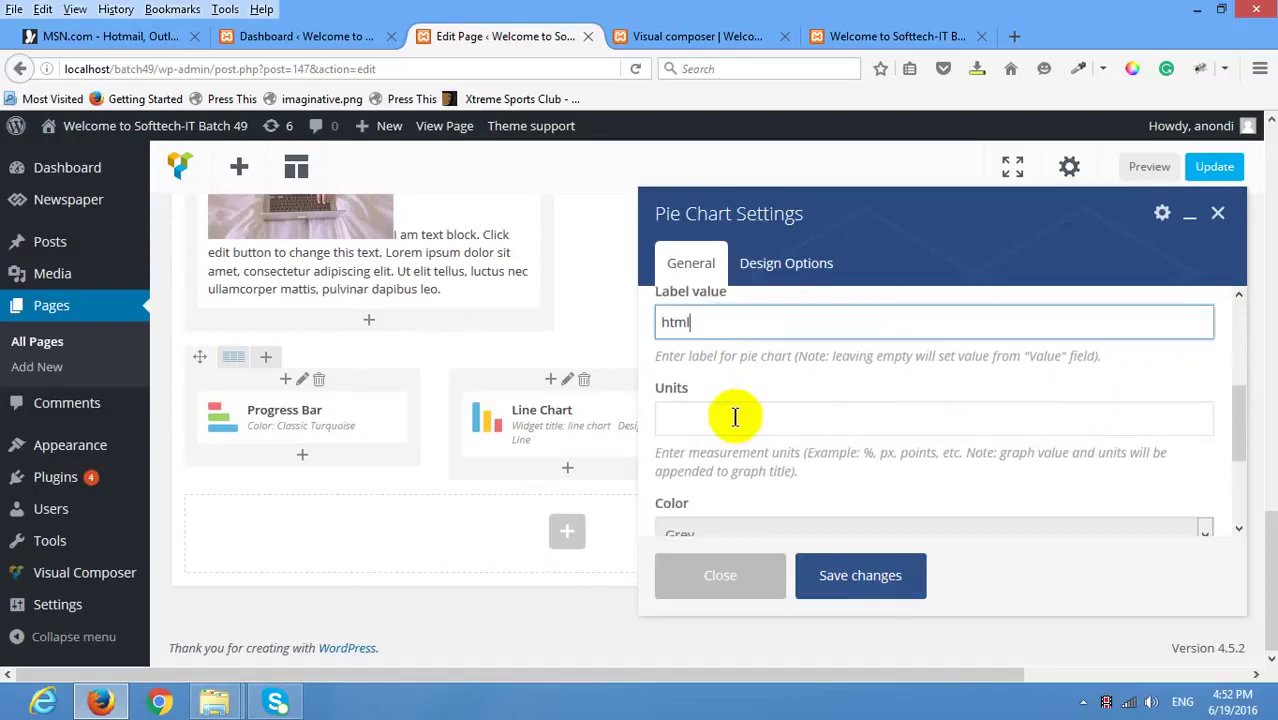
pyautogui.click(745, 355)
pyautogui.write('%')
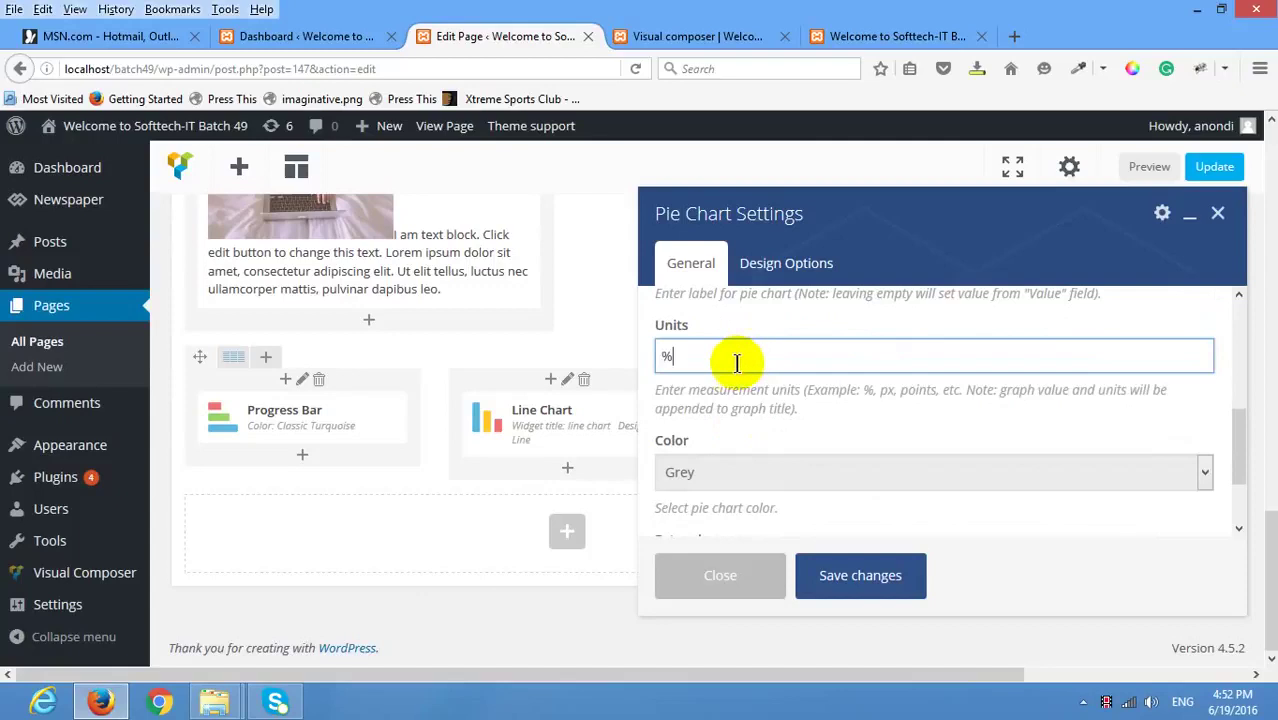
# Set the pie chart's color to Green and save its settings.
pyautogui.click(736, 474)
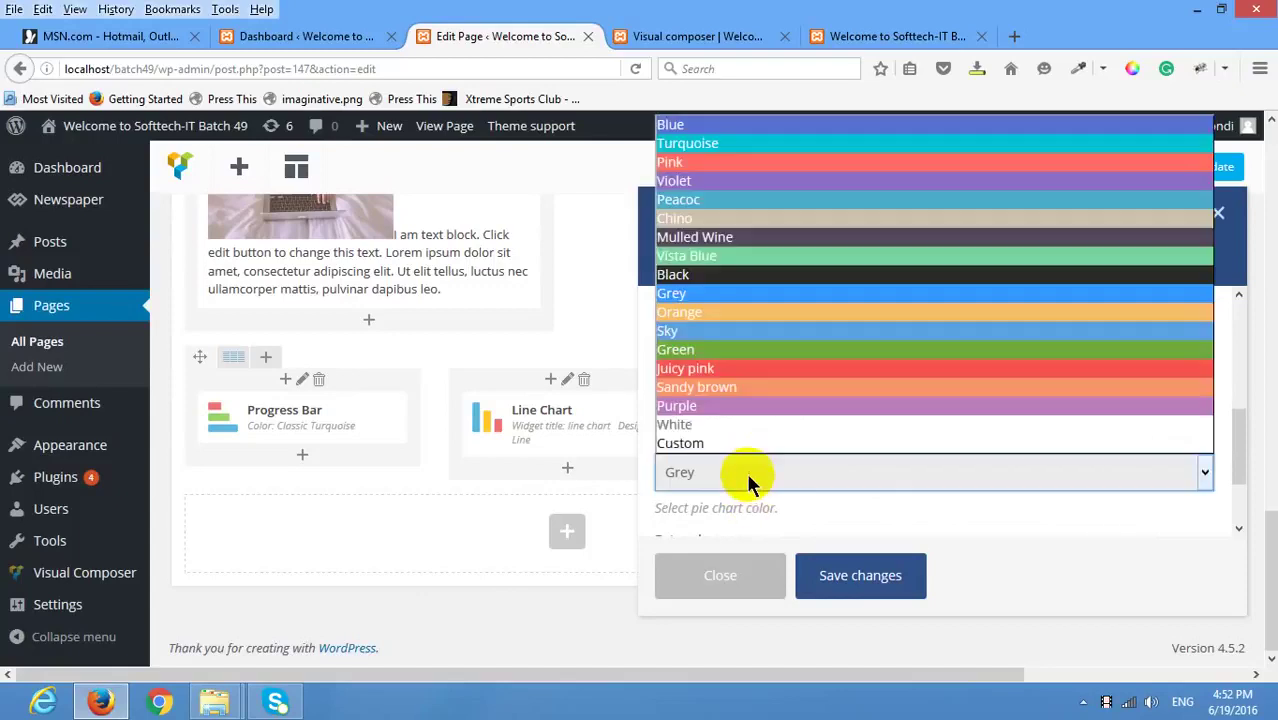
pyautogui.click(756, 276)
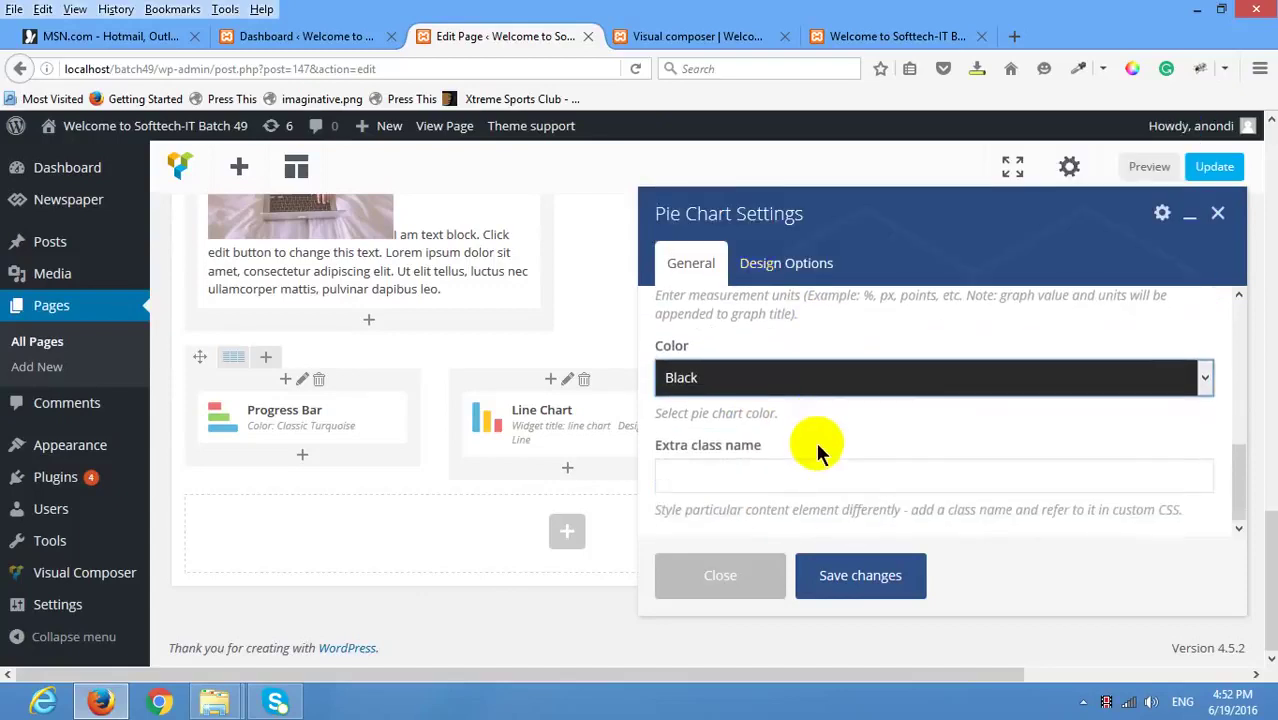
pyautogui.click(785, 375)
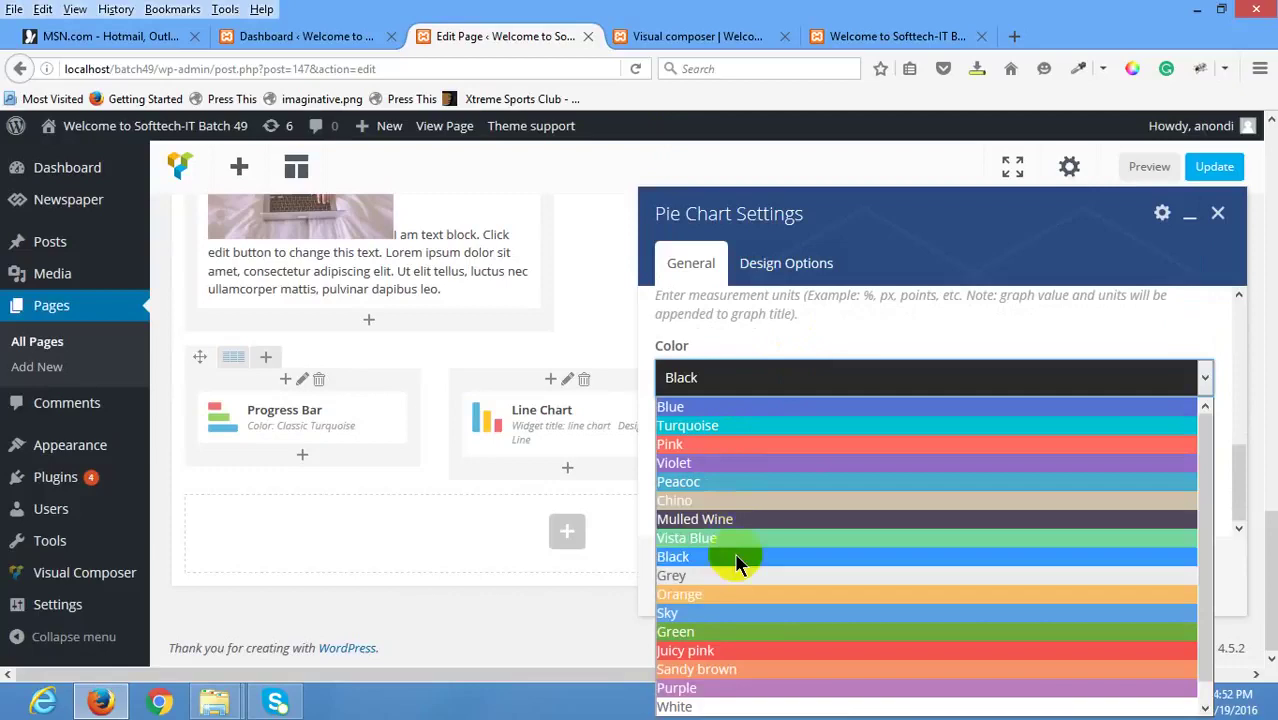
pyautogui.click(748, 632)
pyautogui.click(868, 568)
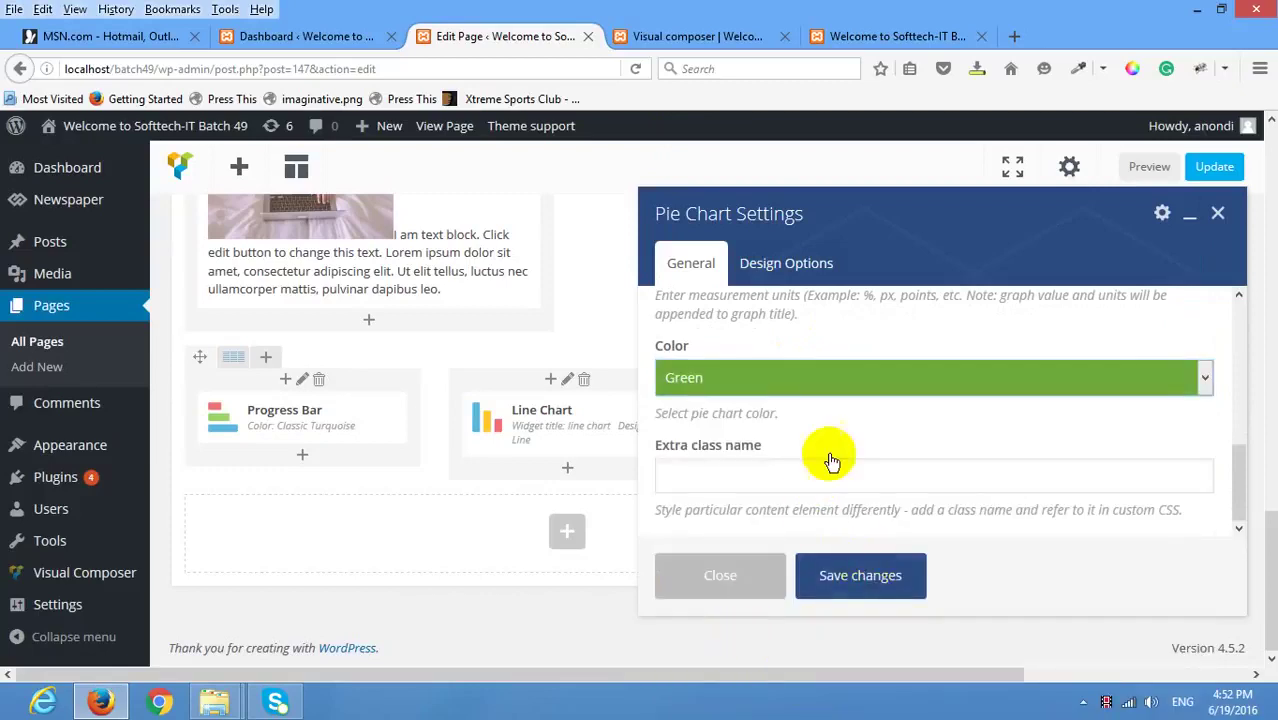
# Update the page and reload its published view to check the pie chart beside the line chart.
pyautogui.click(1214, 167)
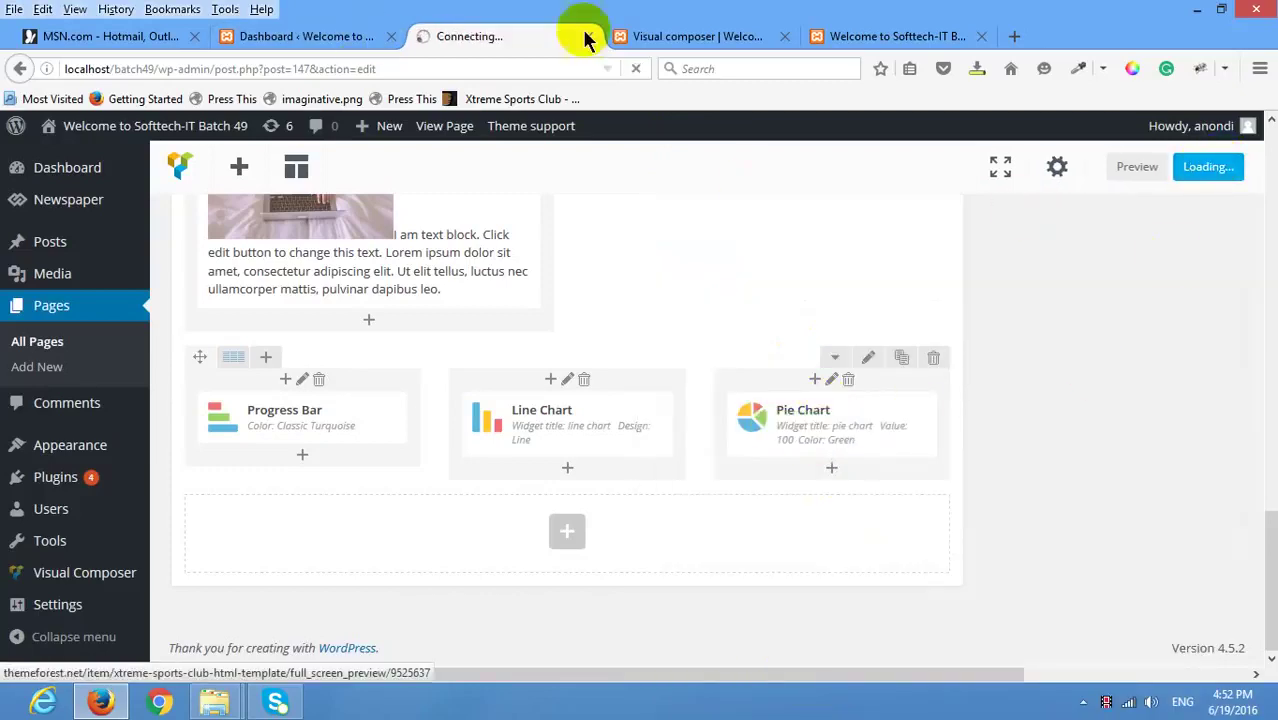
pyautogui.click(650, 36)
pyautogui.scroll(-4, 465, 334)
pyautogui.scroll(4, 360, 322)
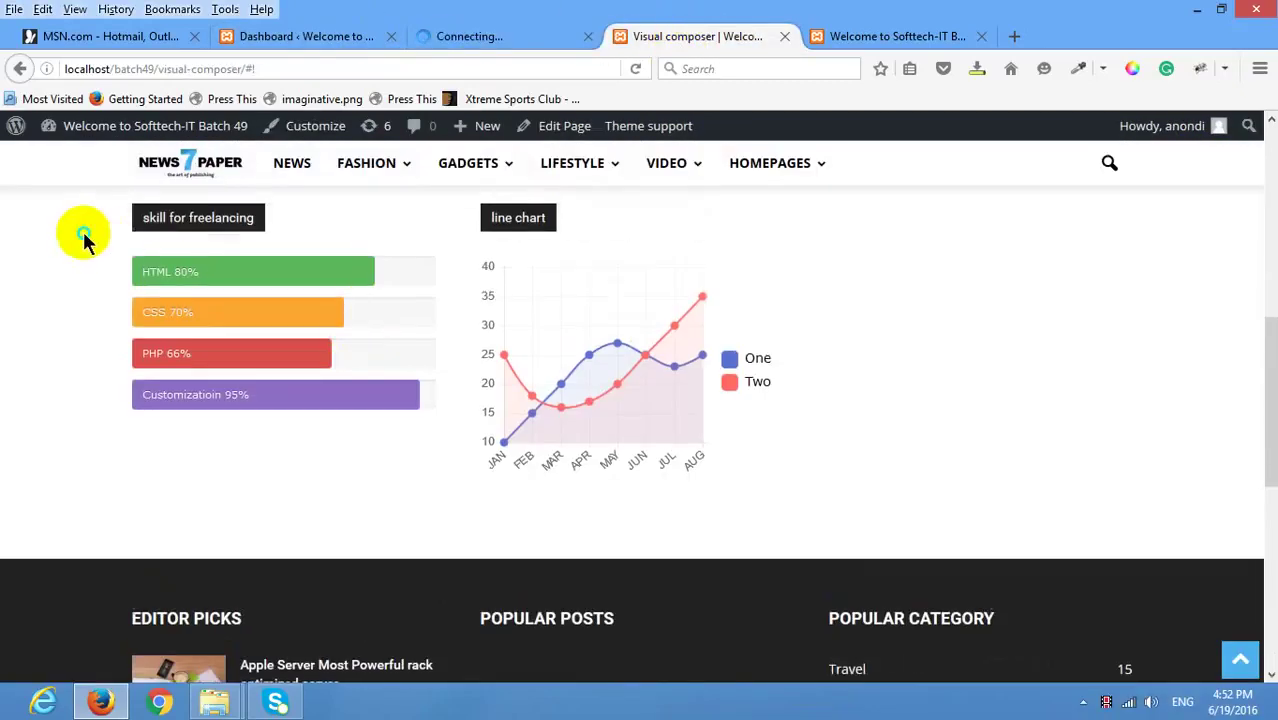
pyautogui.rightClick(78, 238)
pyautogui.click(213, 253)
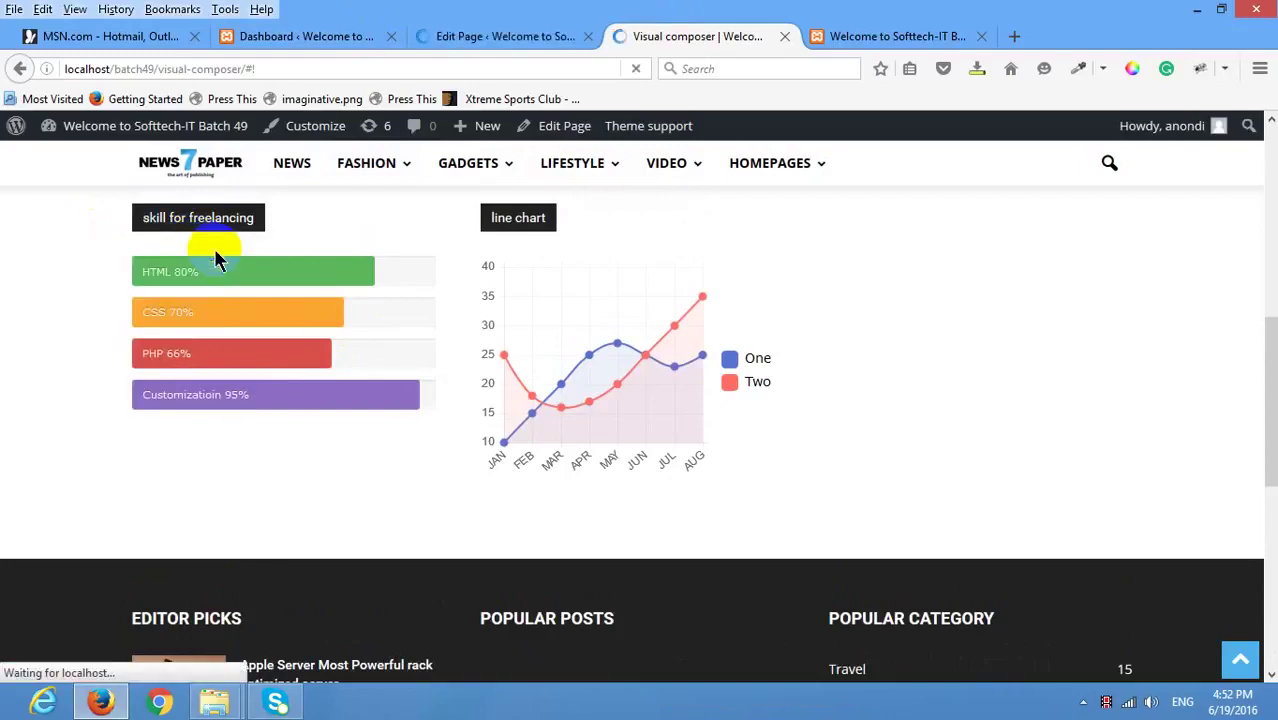
pyautogui.doubleClick(218, 258)
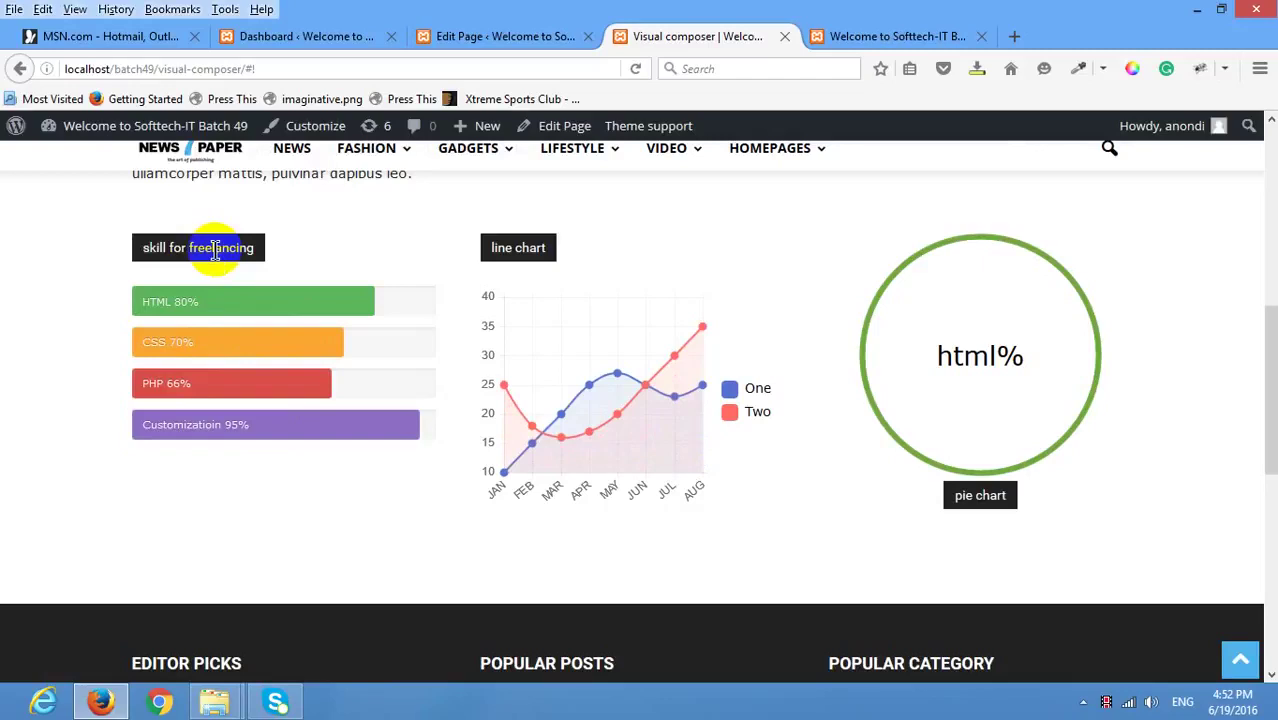
# Return to the page editor and add a new row with three equal columns below the charts row.
pyautogui.click(345, 36)
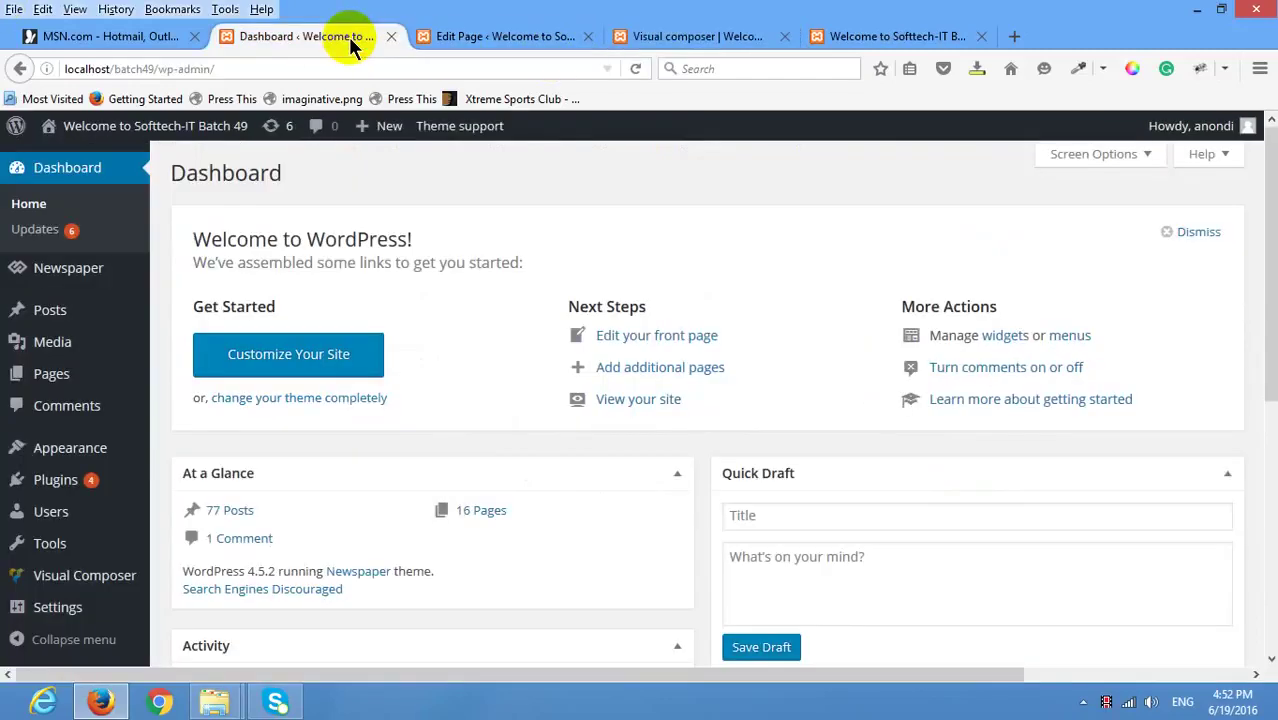
pyautogui.click(470, 40)
pyautogui.scroll(-10, 370, 265)
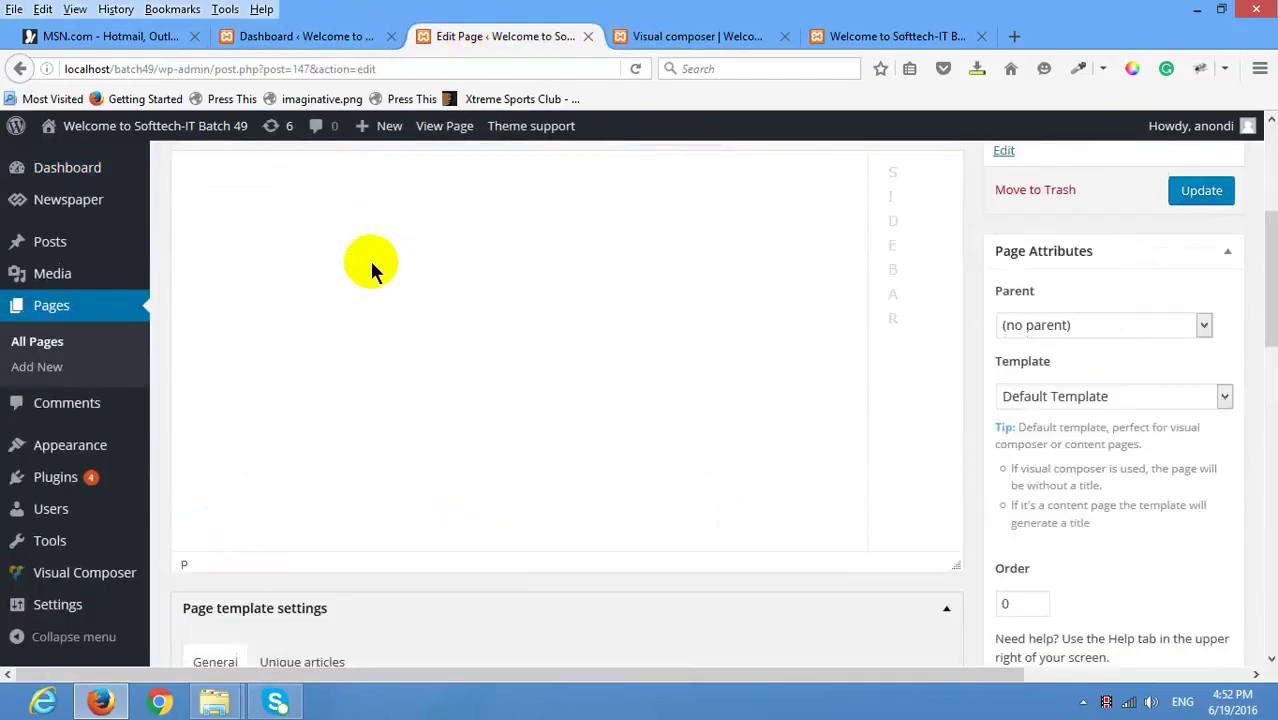
pyautogui.scroll(-5, 370, 265)
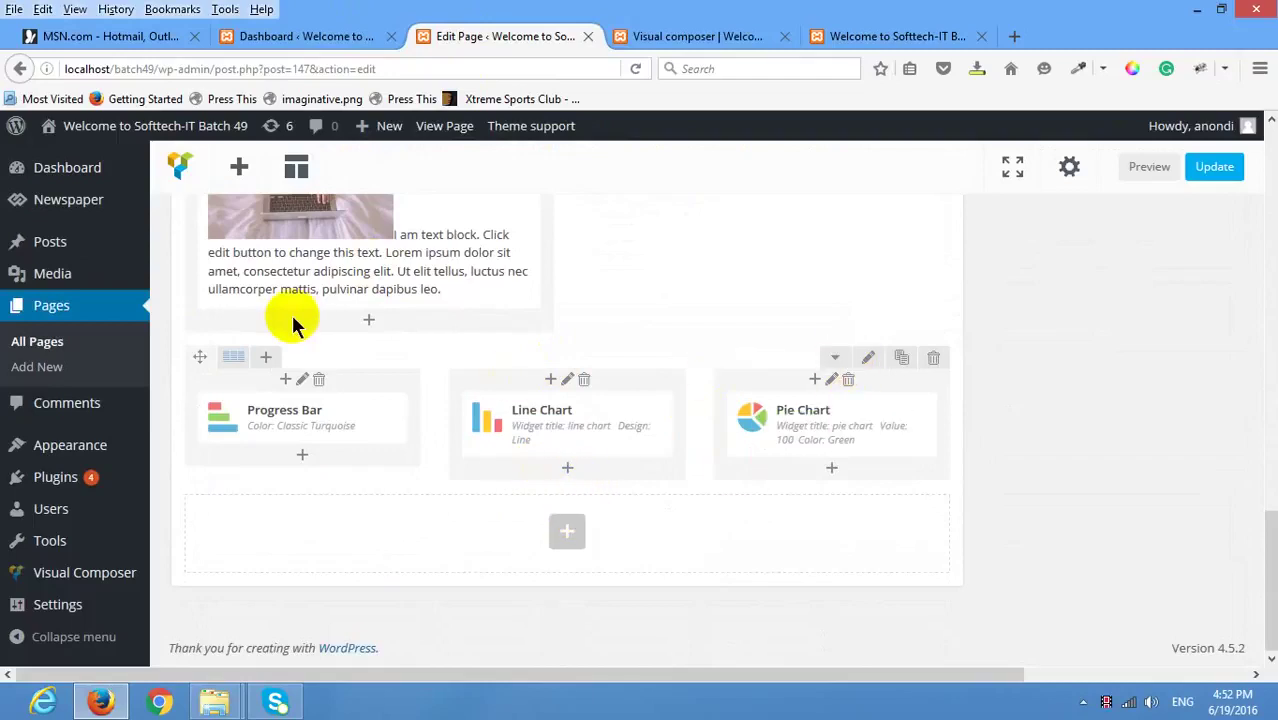
pyautogui.moveTo(238, 362)
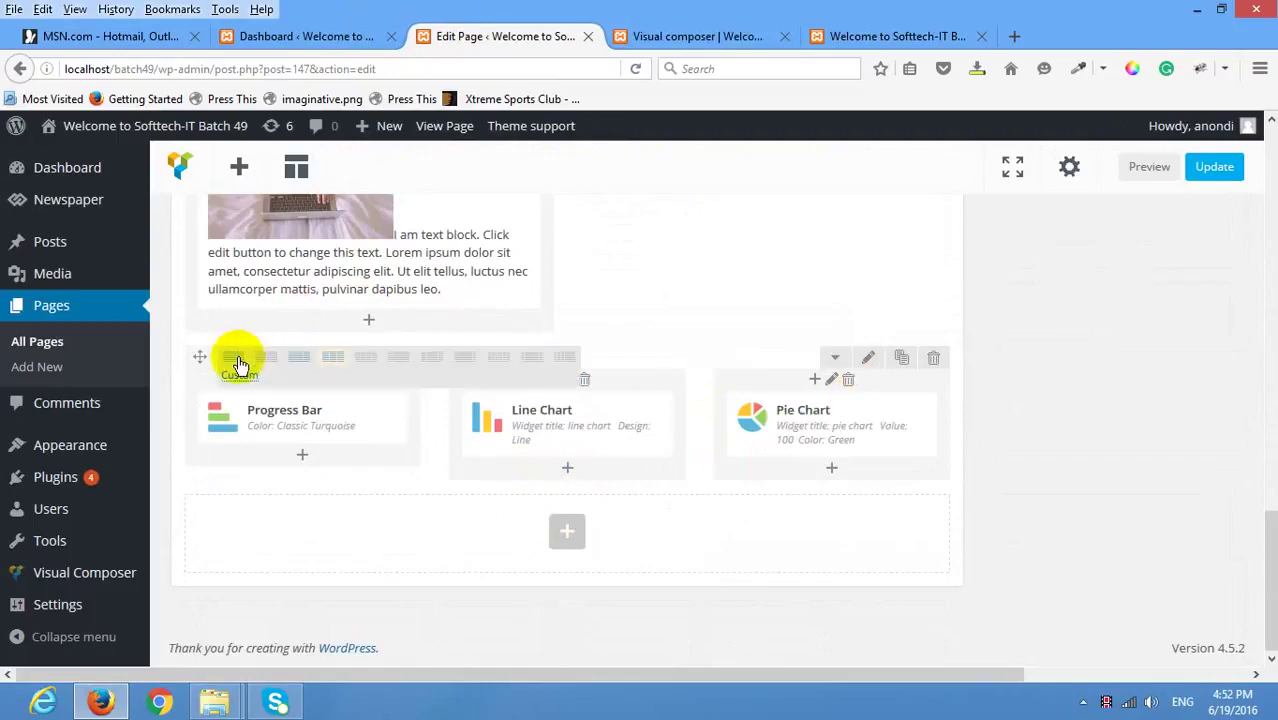
pyautogui.click(557, 540)
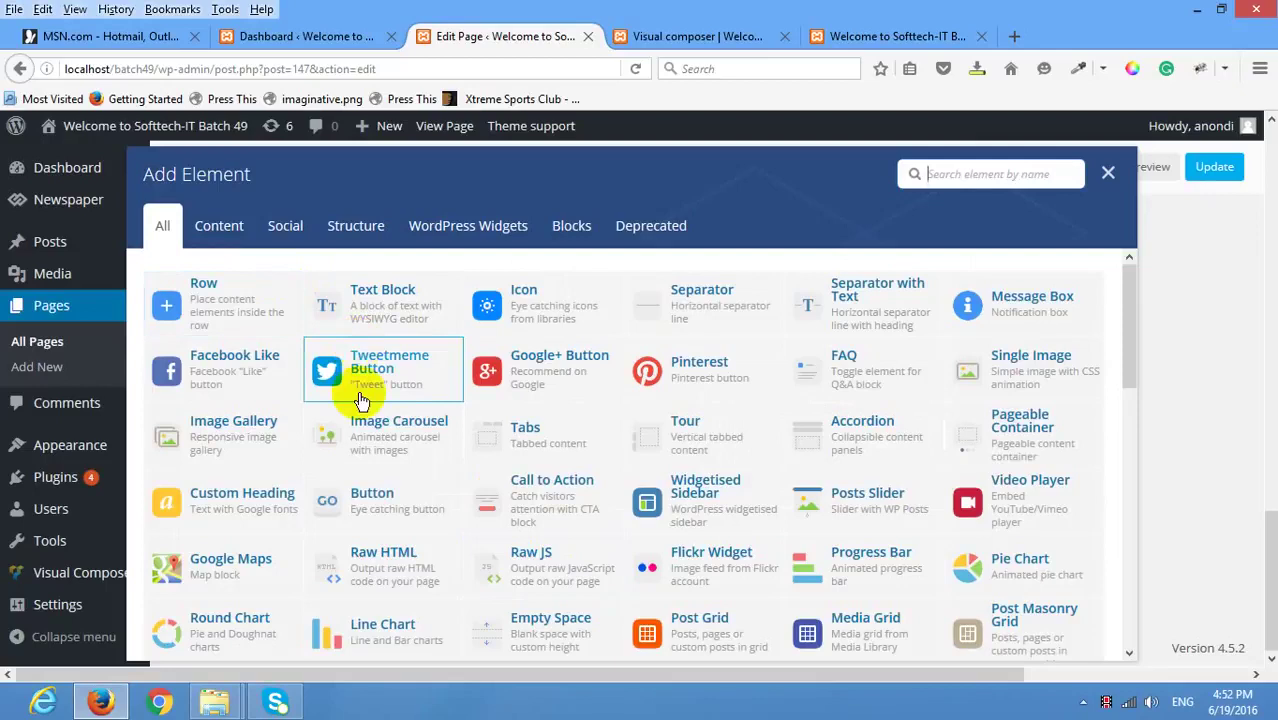
pyautogui.scroll(-1, 385, 478)
pyautogui.scroll(2, 399, 465)
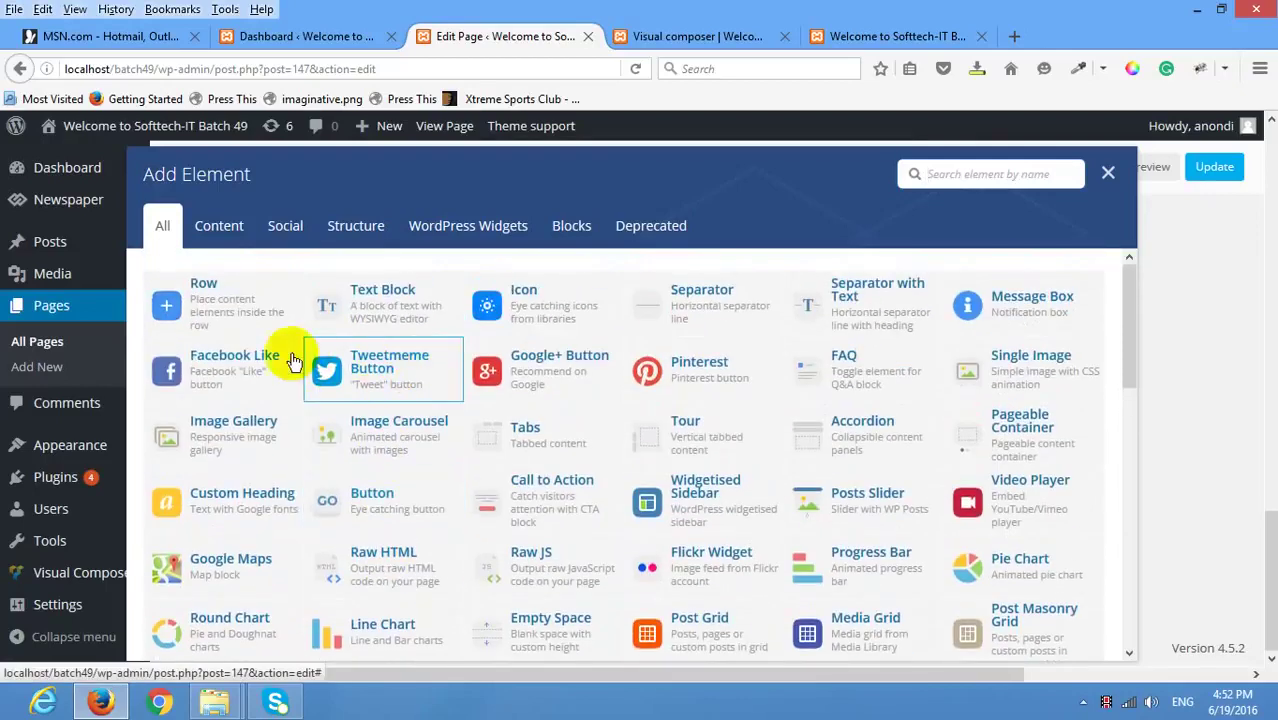
pyautogui.press('Escape')
pyautogui.scroll(-2, 700, 502)
pyautogui.moveTo(214, 394)
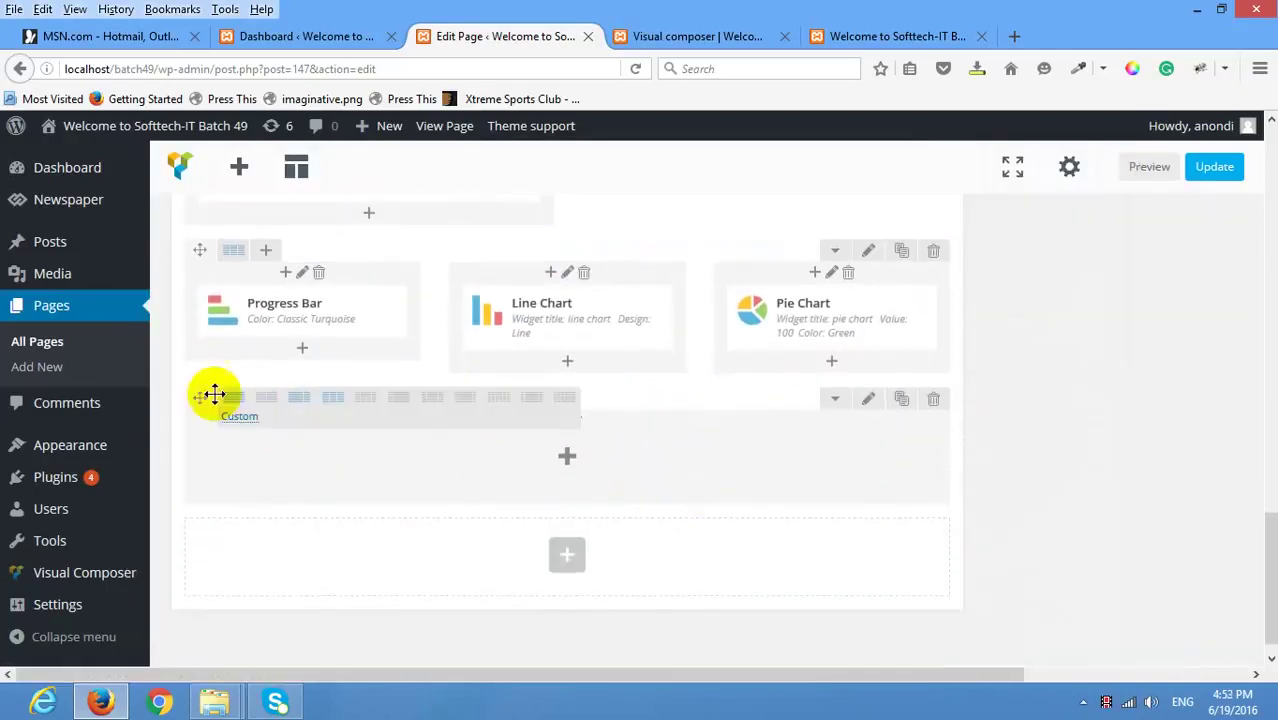
pyautogui.click(333, 399)
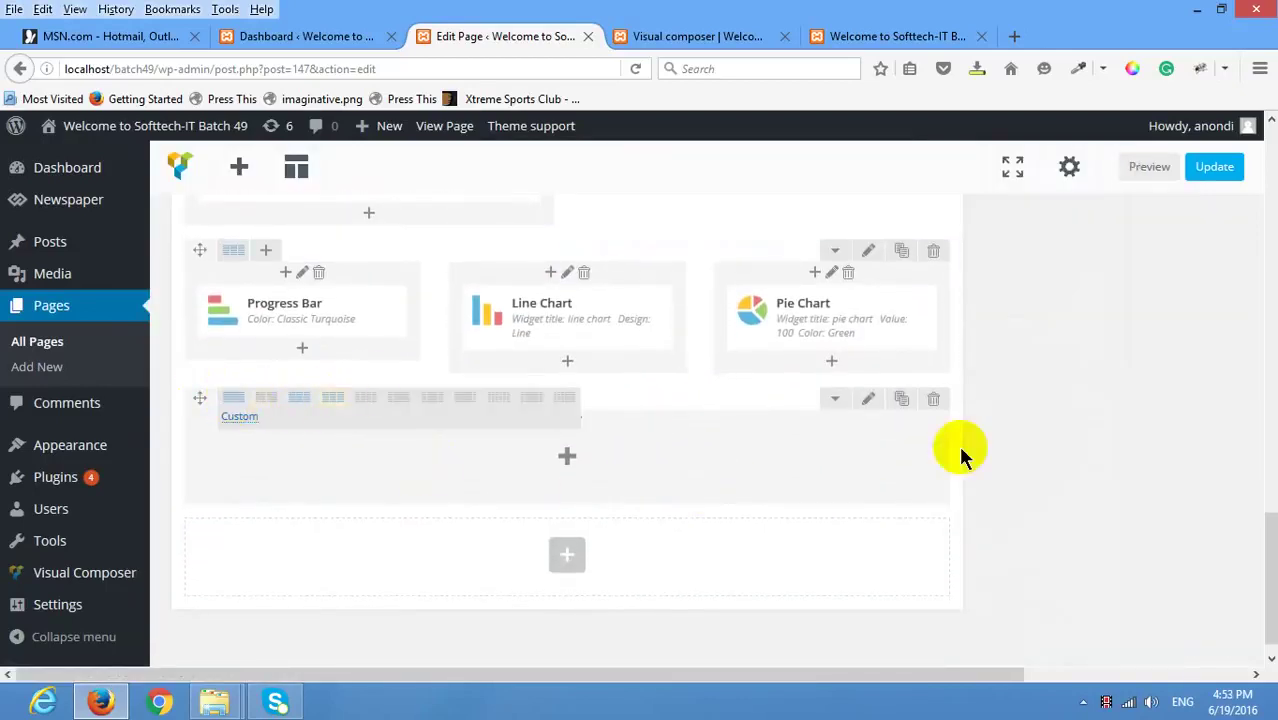
# Add a Round Chart element to the first column of the new three-column row and look through its settings.
pyautogui.click(301, 458)
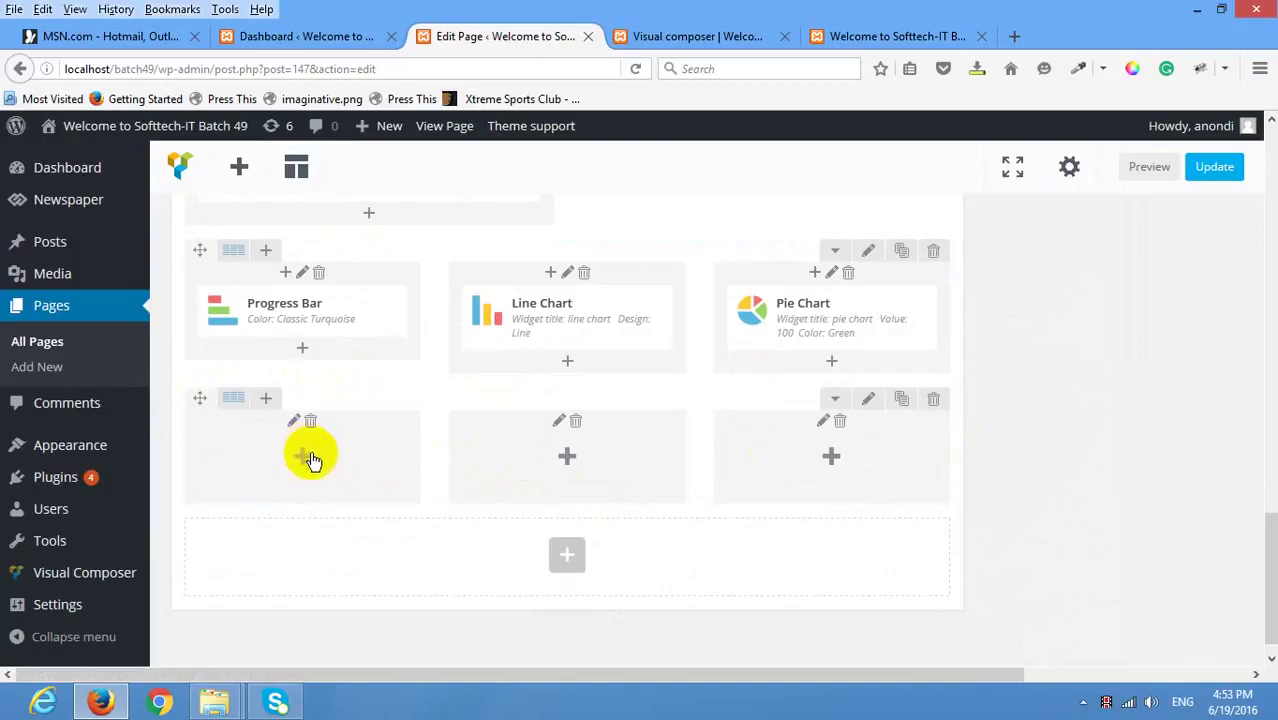
pyautogui.scroll(-2, 357, 442)
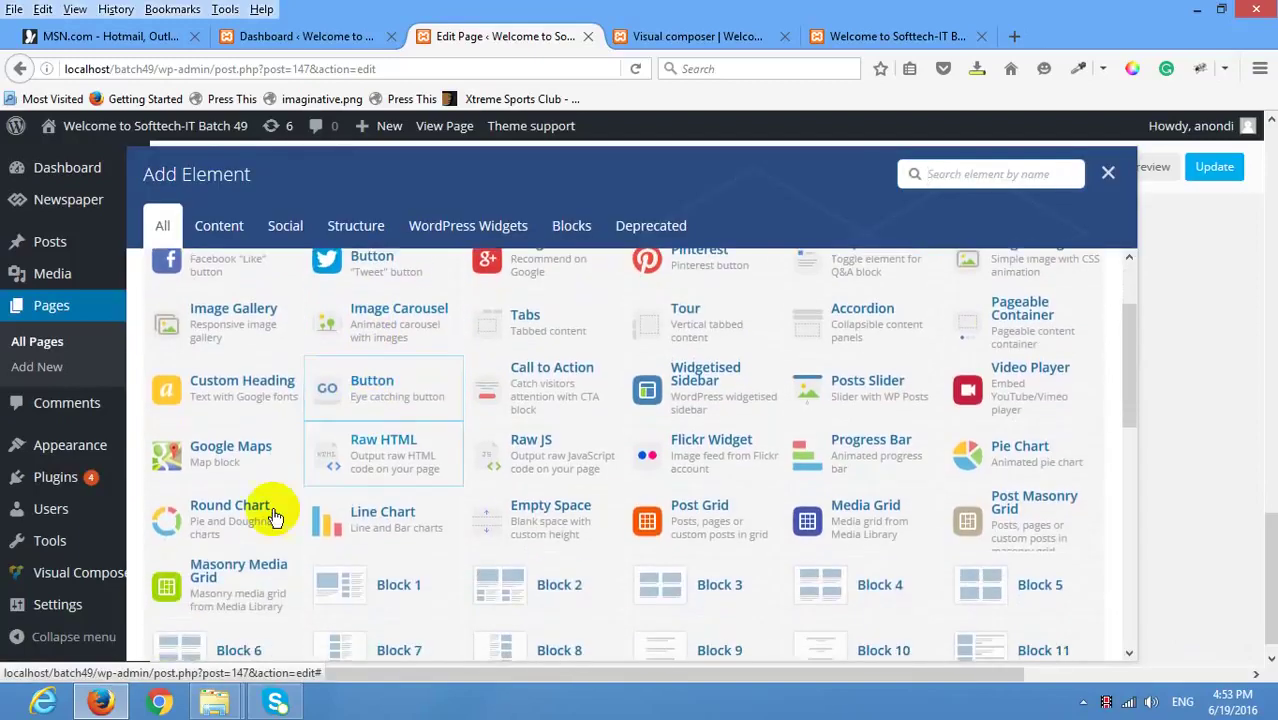
pyautogui.click(214, 508)
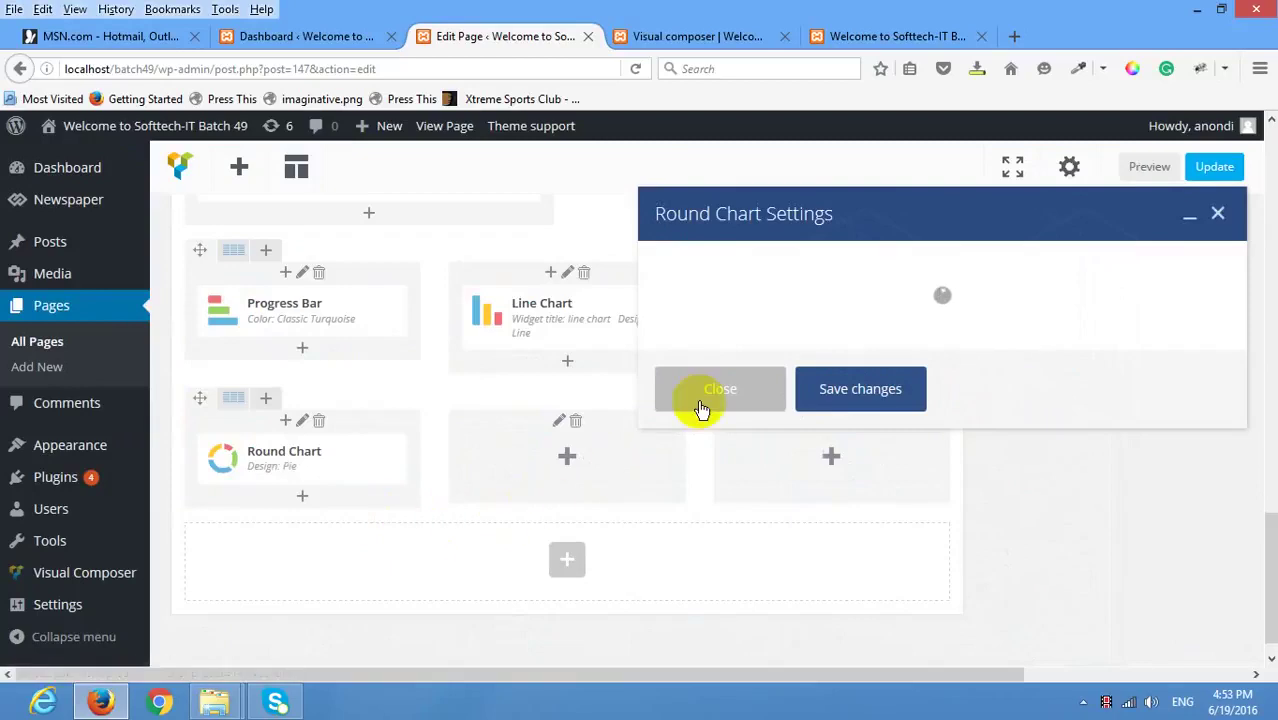
pyautogui.scroll(-5, 836, 395)
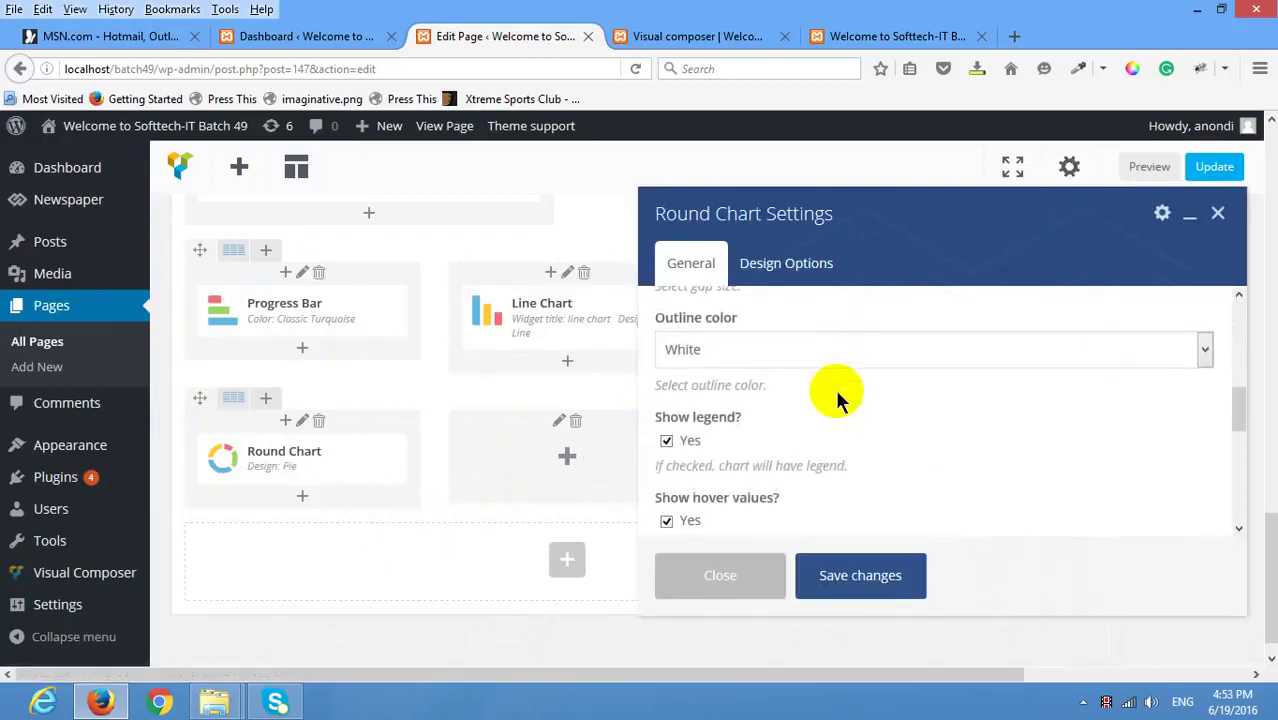
pyautogui.scroll(-5, 835, 396)
pyautogui.scroll(10, 835, 396)
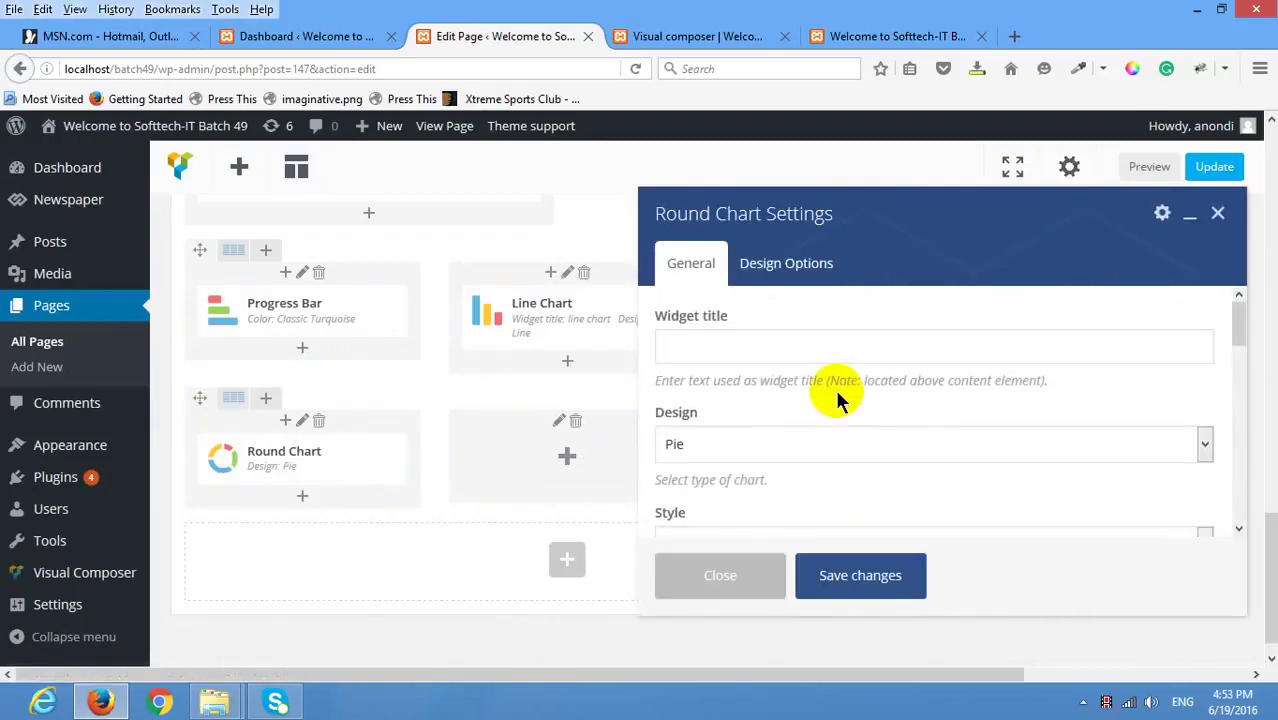
# Set the Round Chart's widget title to "round chart" and look through its gap, outline, legend and hover options.
pyautogui.click(815, 346)
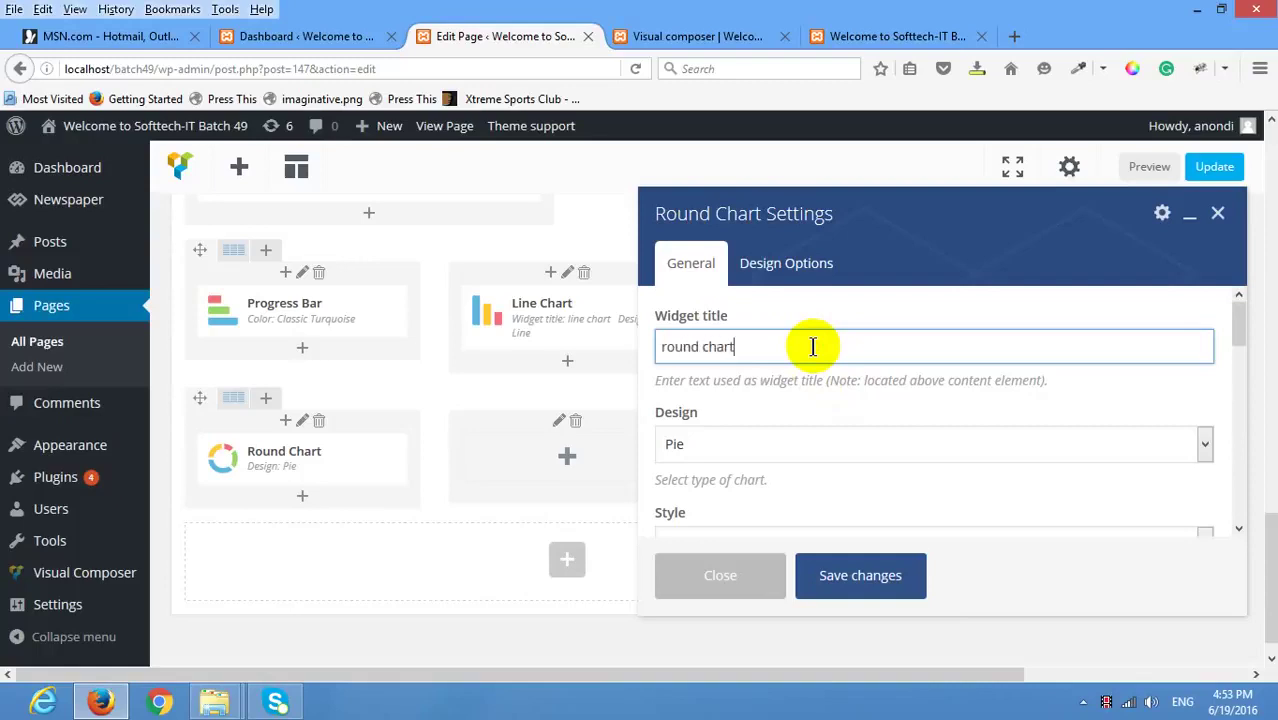
pyautogui.scroll(-5, 813, 346)
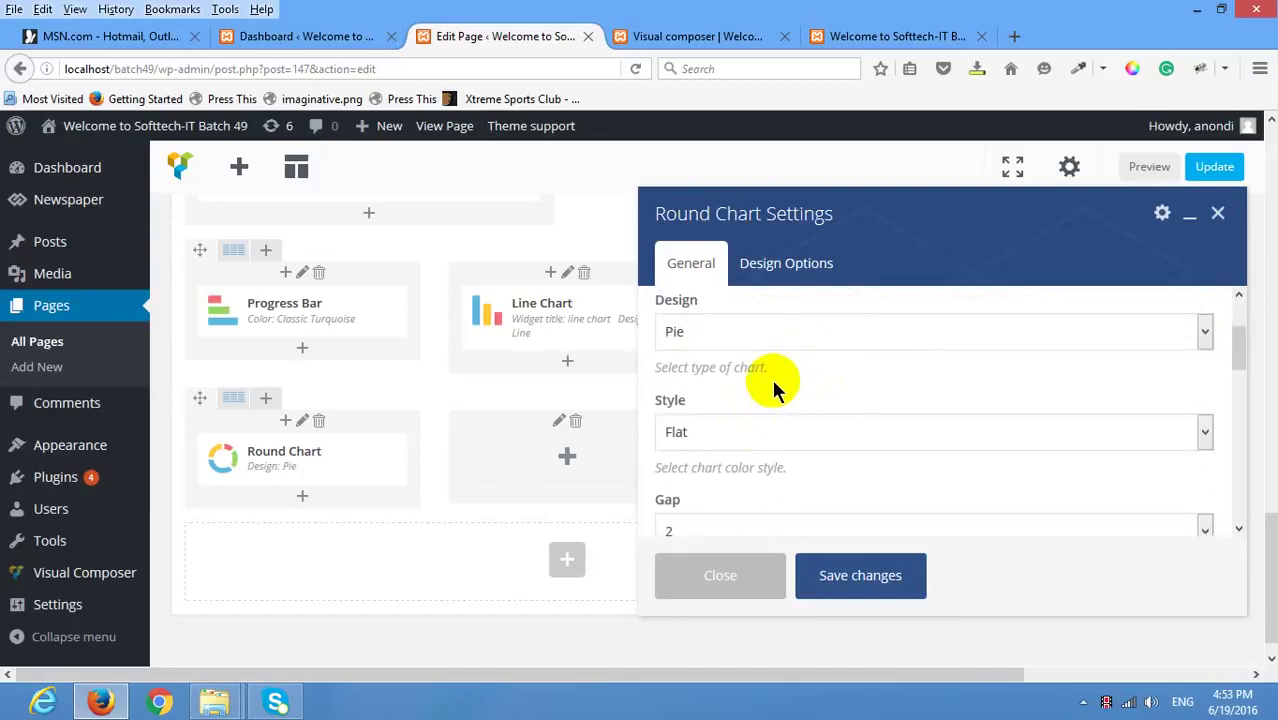
pyautogui.click(768, 424)
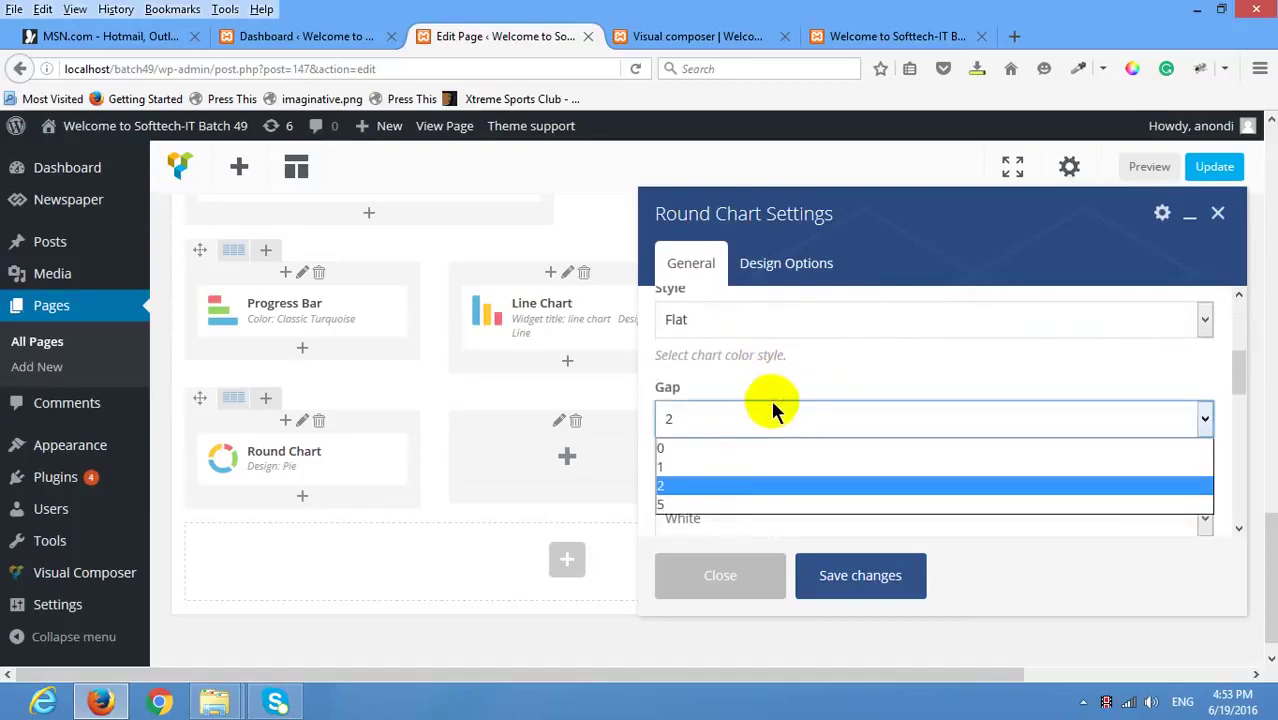
pyautogui.scroll(-3, 779, 400)
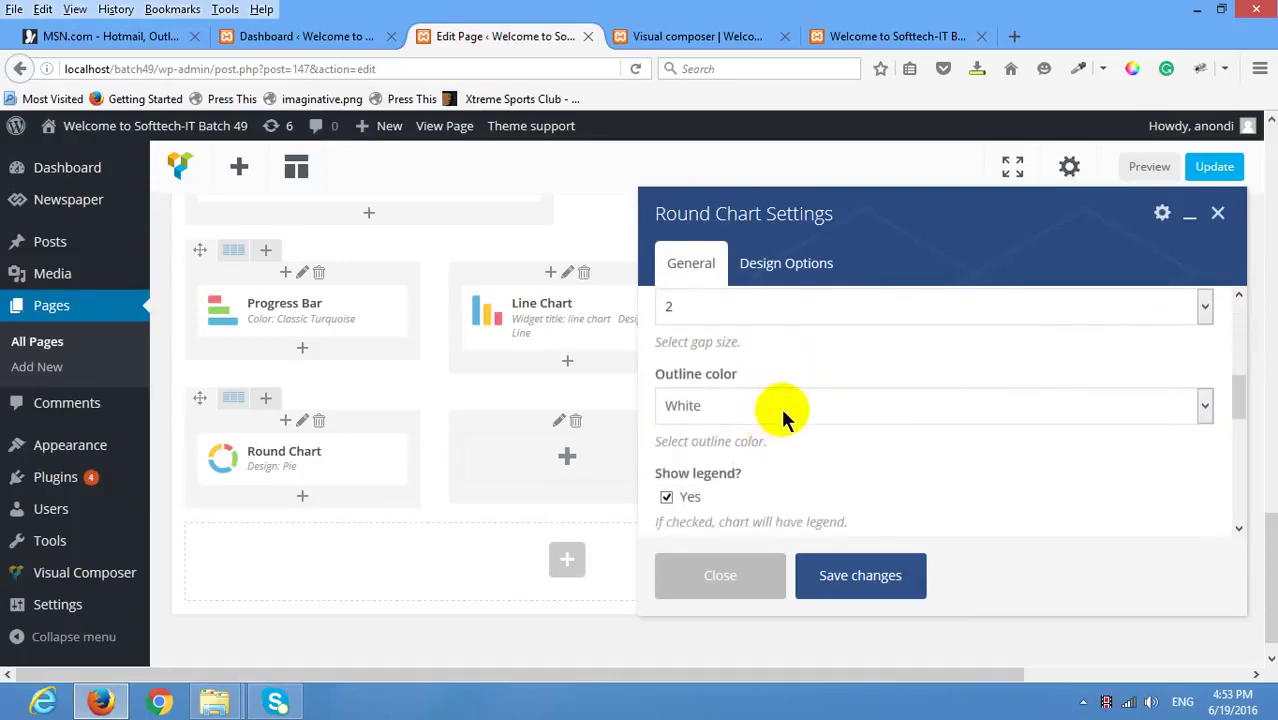
pyautogui.scroll(-2, 783, 417)
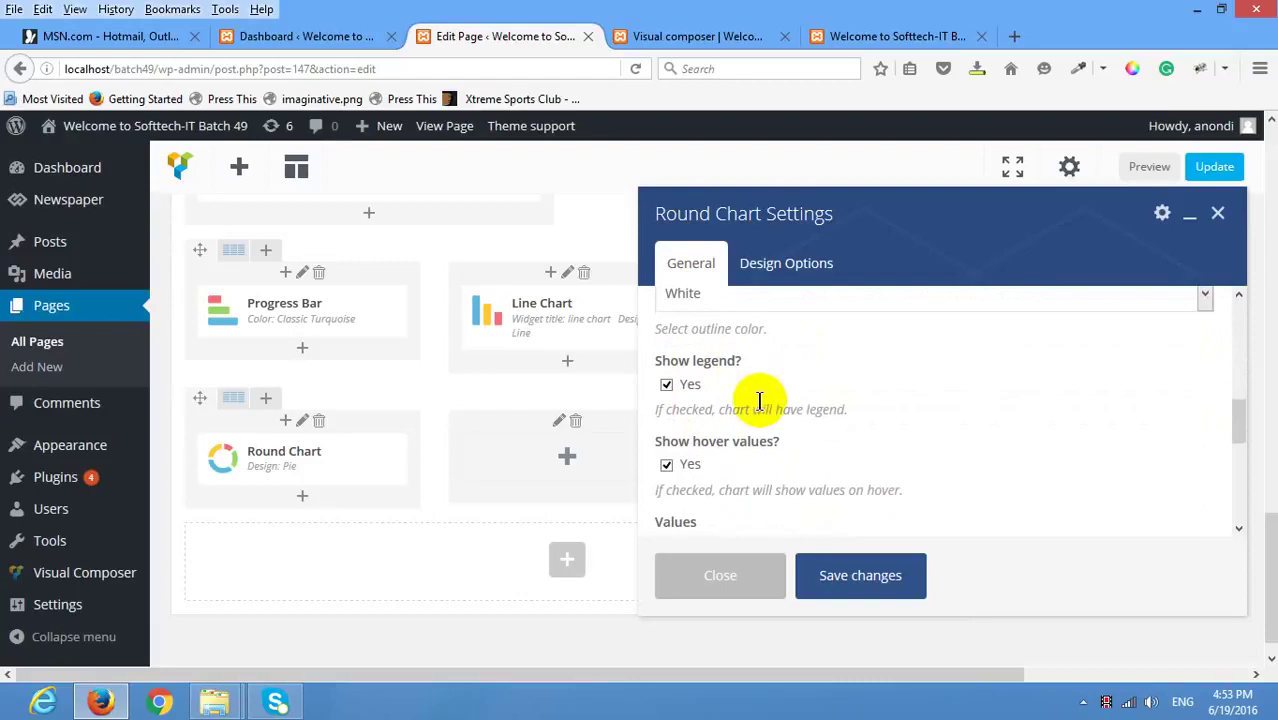
pyautogui.scroll(-3, 757, 414)
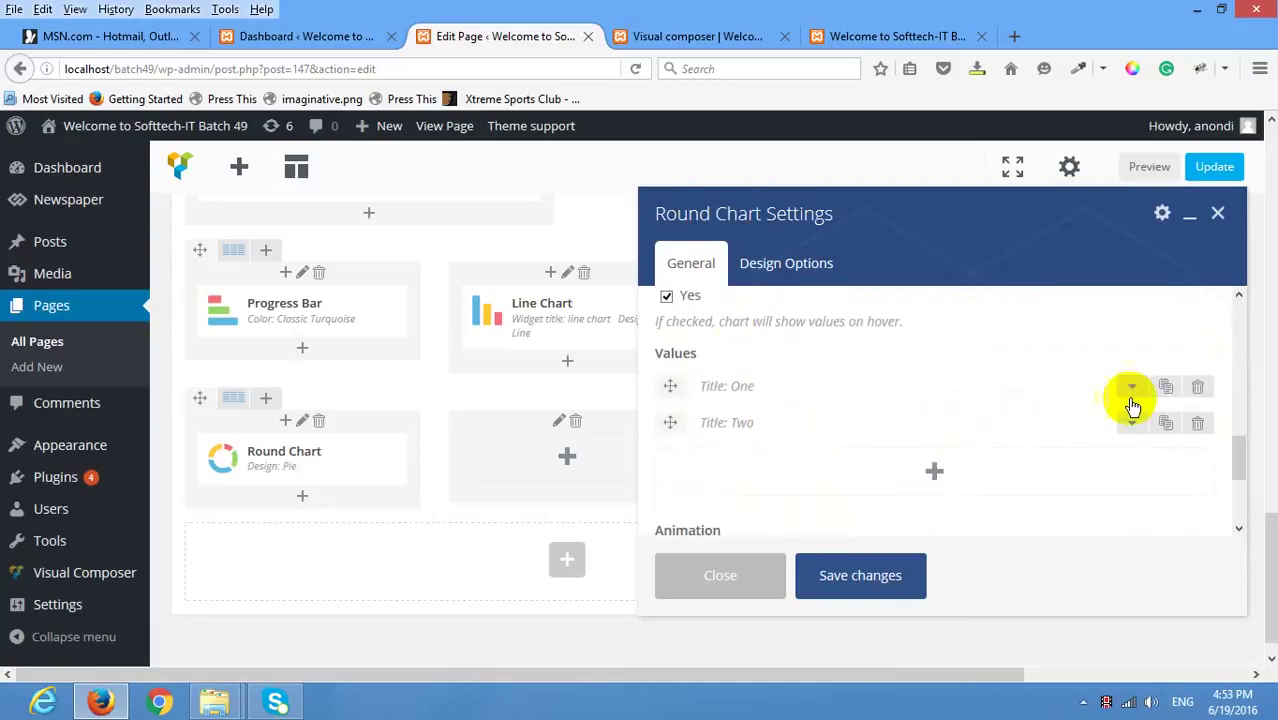
# Change the first chart value's title to "html" and its value to 40.
pyautogui.click(1131, 393)
pyautogui.scroll(-1, 901, 516)
pyautogui.moveTo(739, 396); pyautogui.dragTo(445, 355)
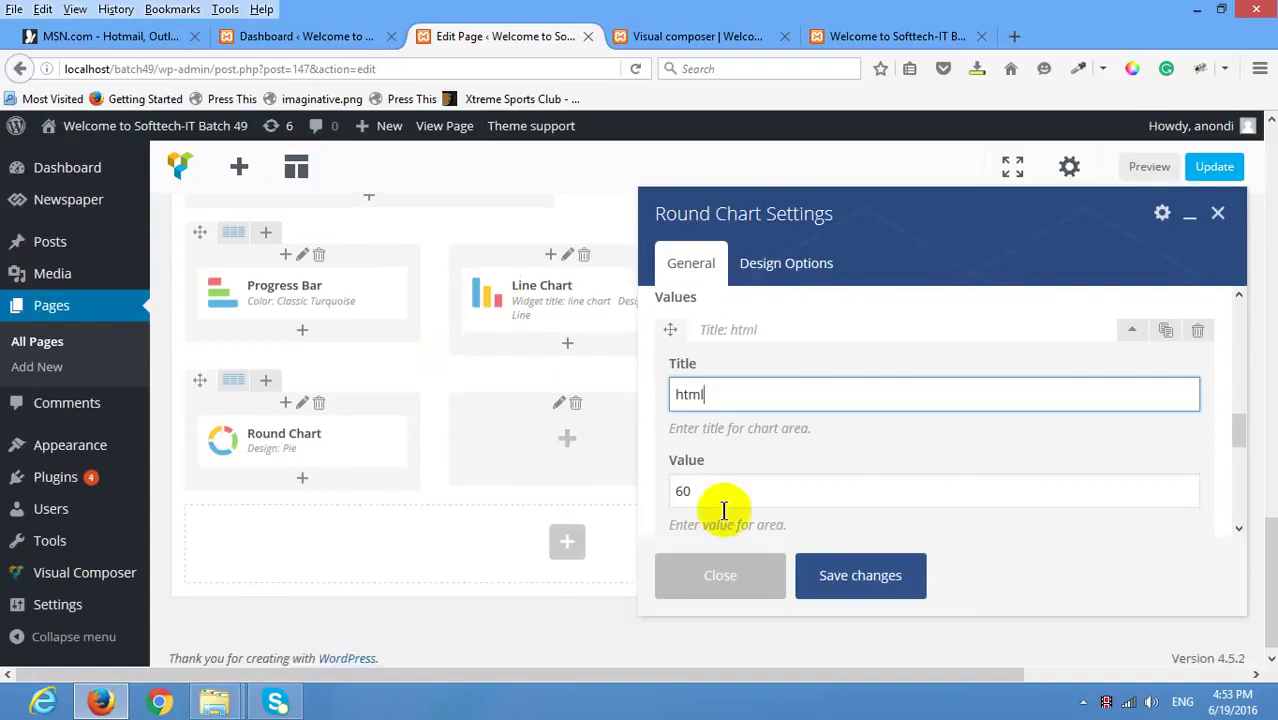
pyautogui.moveTo(699, 495); pyautogui.dragTo(641, 500)
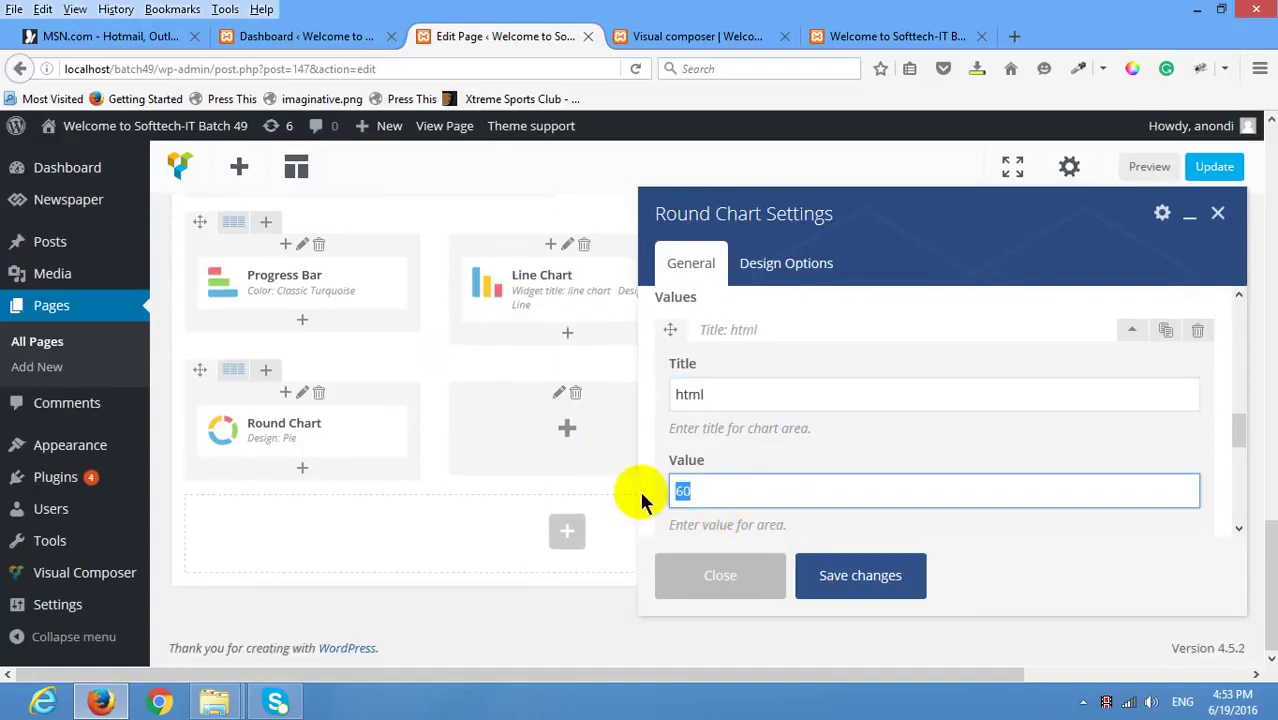
pyautogui.write('40')
# Set the area color of the html chart value to Mulled Wine.
pyautogui.scroll(-1, 764, 498)
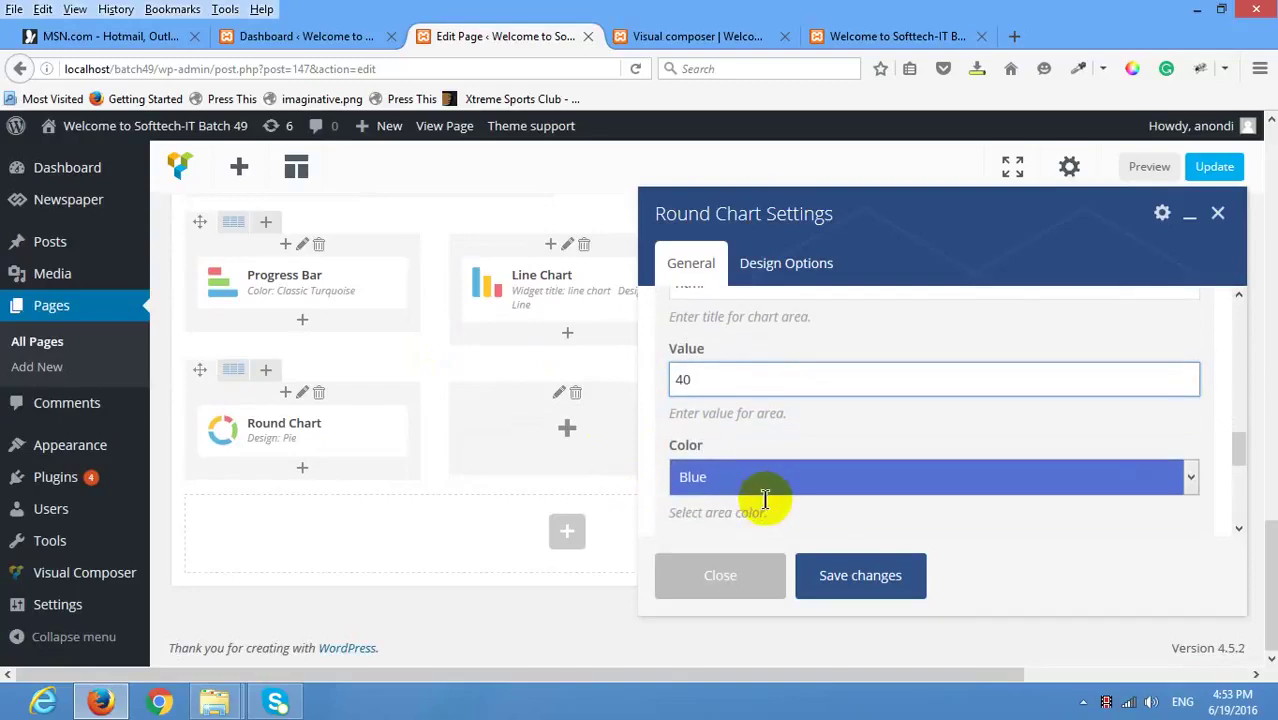
pyautogui.click(764, 488)
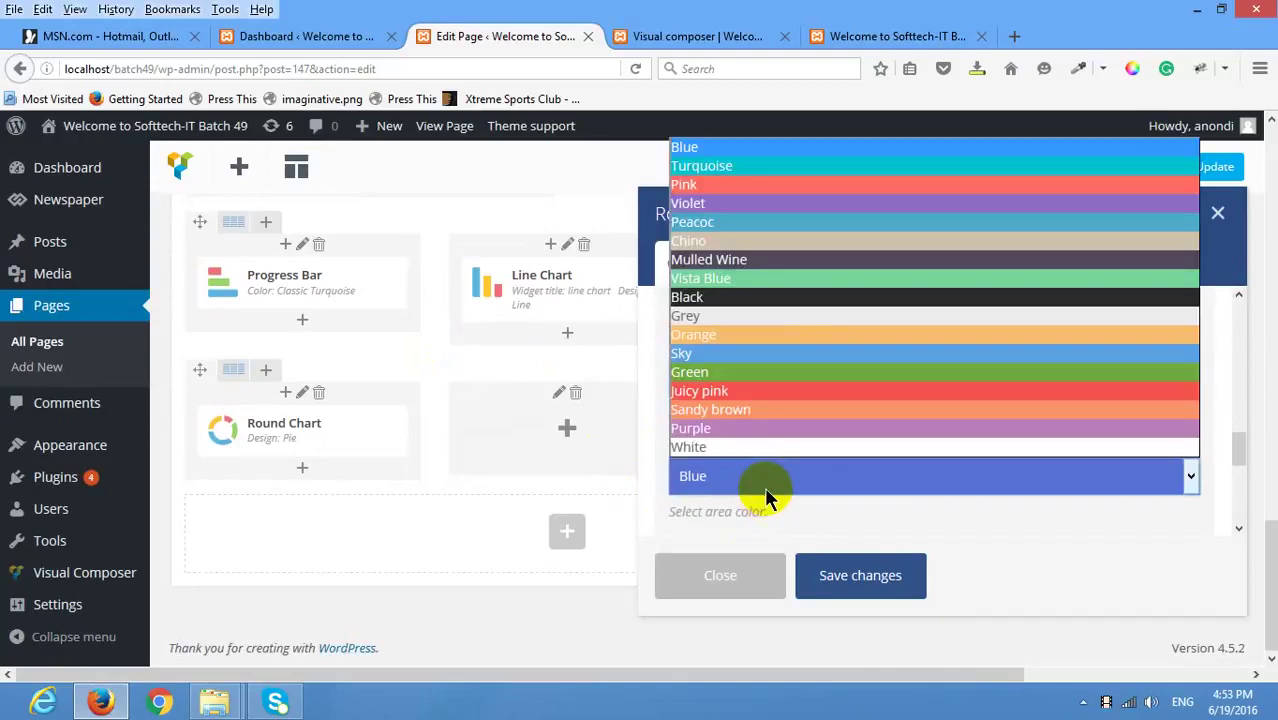
pyautogui.click(770, 259)
pyautogui.scroll(-2, 805, 410)
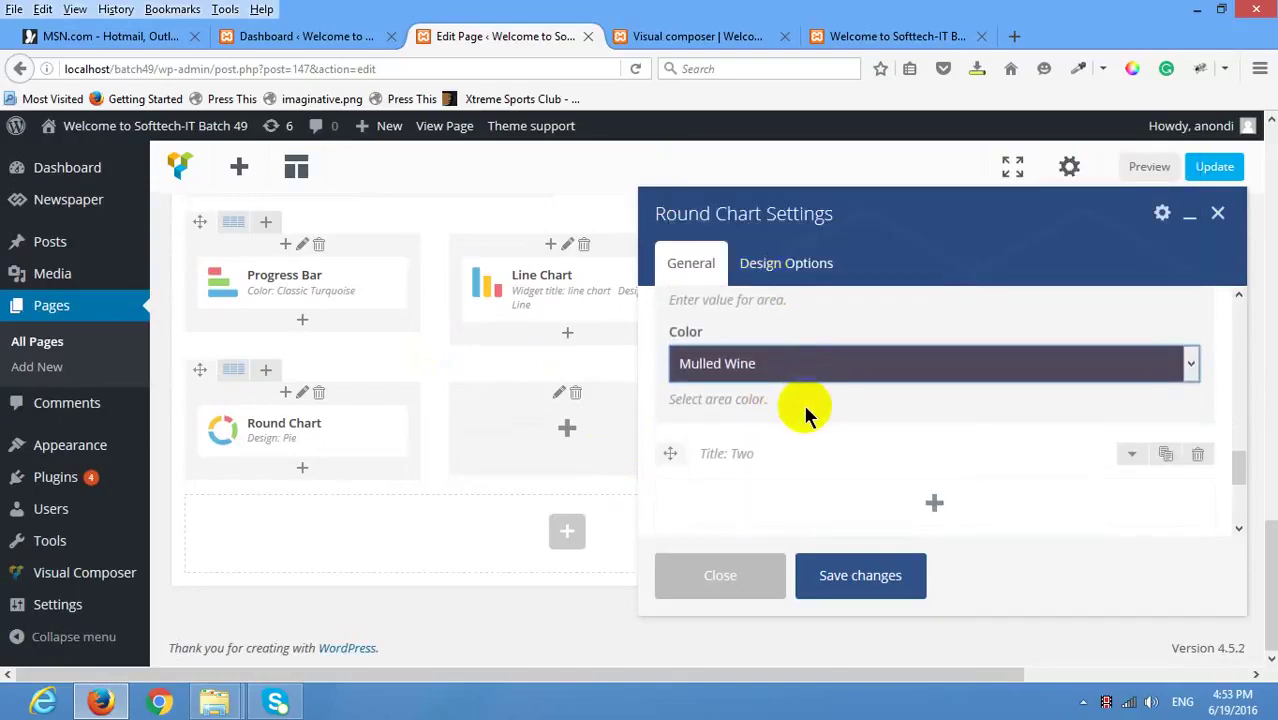
# Change the second chart value's title to "css" and its value to 30.
pyautogui.scroll(-2, 808, 415)
pyautogui.click(1131, 340)
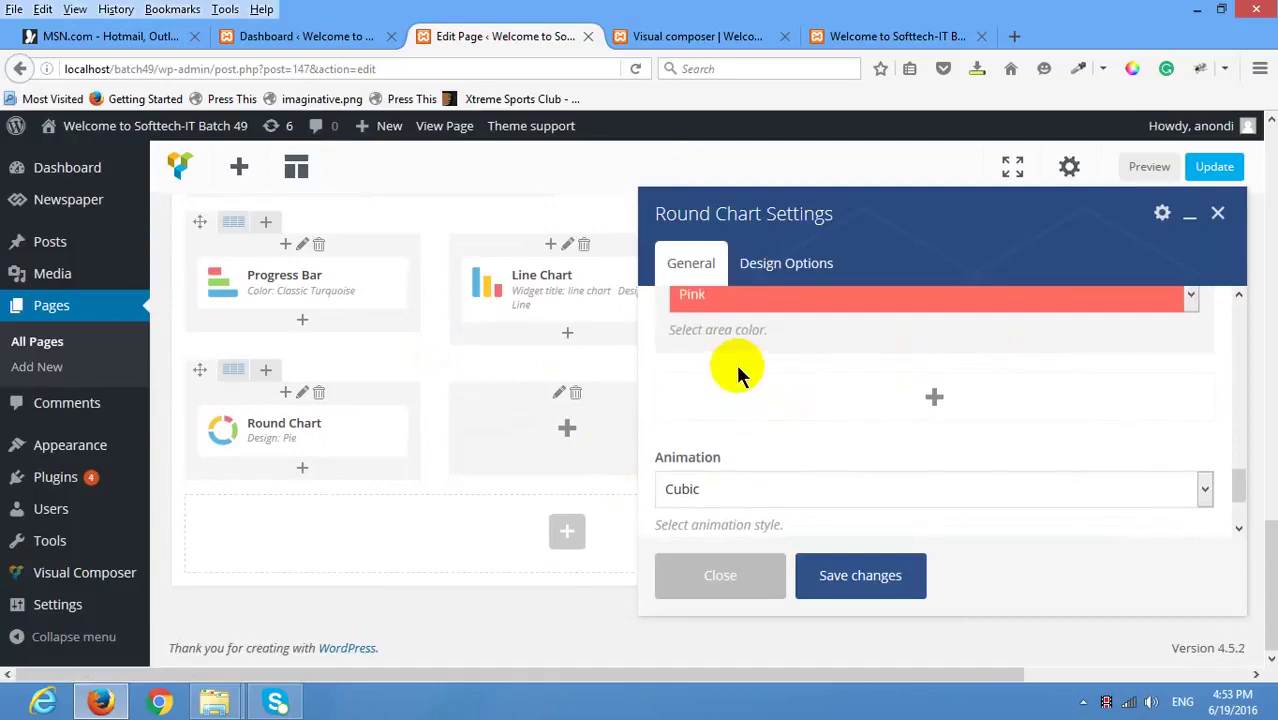
pyautogui.scroll(2, 737, 372)
pyautogui.click(739, 362)
pyautogui.moveTo(739, 362); pyautogui.dragTo(572, 372)
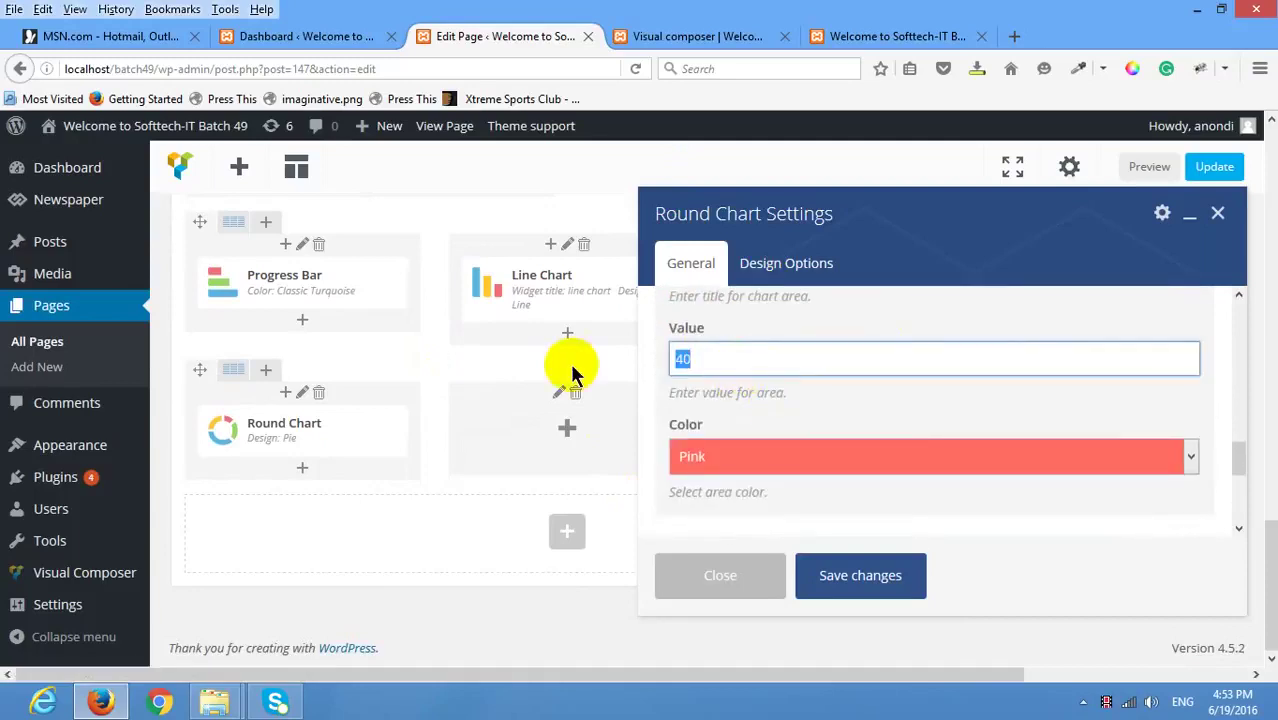
pyautogui.scroll(2, 748, 360)
pyautogui.moveTo(793, 383); pyautogui.dragTo(501, 383)
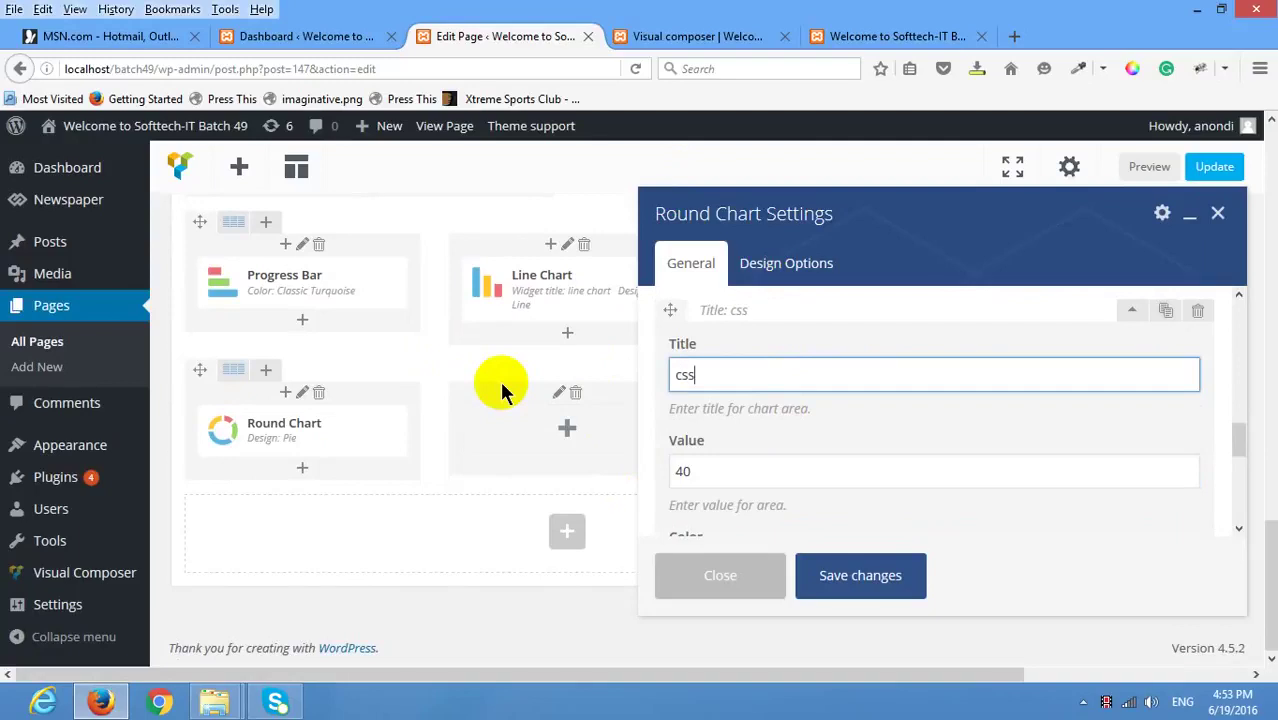
pyautogui.moveTo(736, 462); pyautogui.dragTo(627, 467)
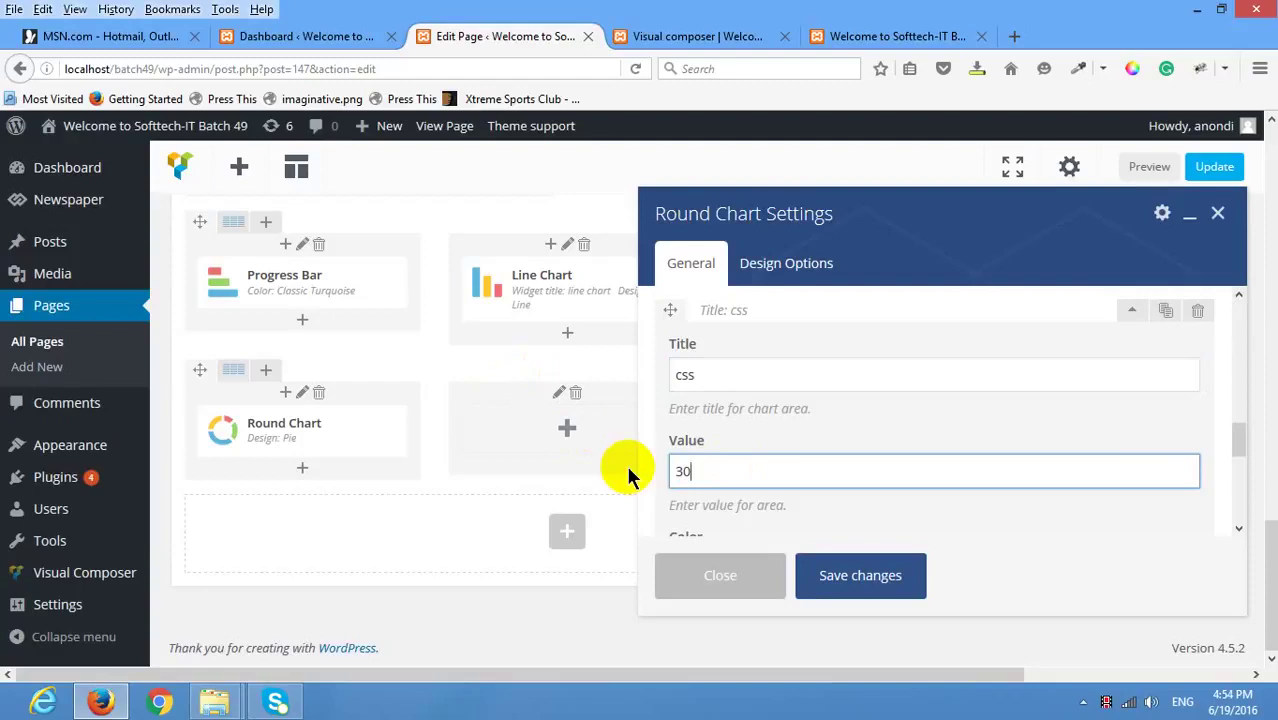
pyautogui.write('30')
# Set the area color of the css chart value to Blue.
pyautogui.scroll(-3, 727, 528)
pyautogui.click(963, 399)
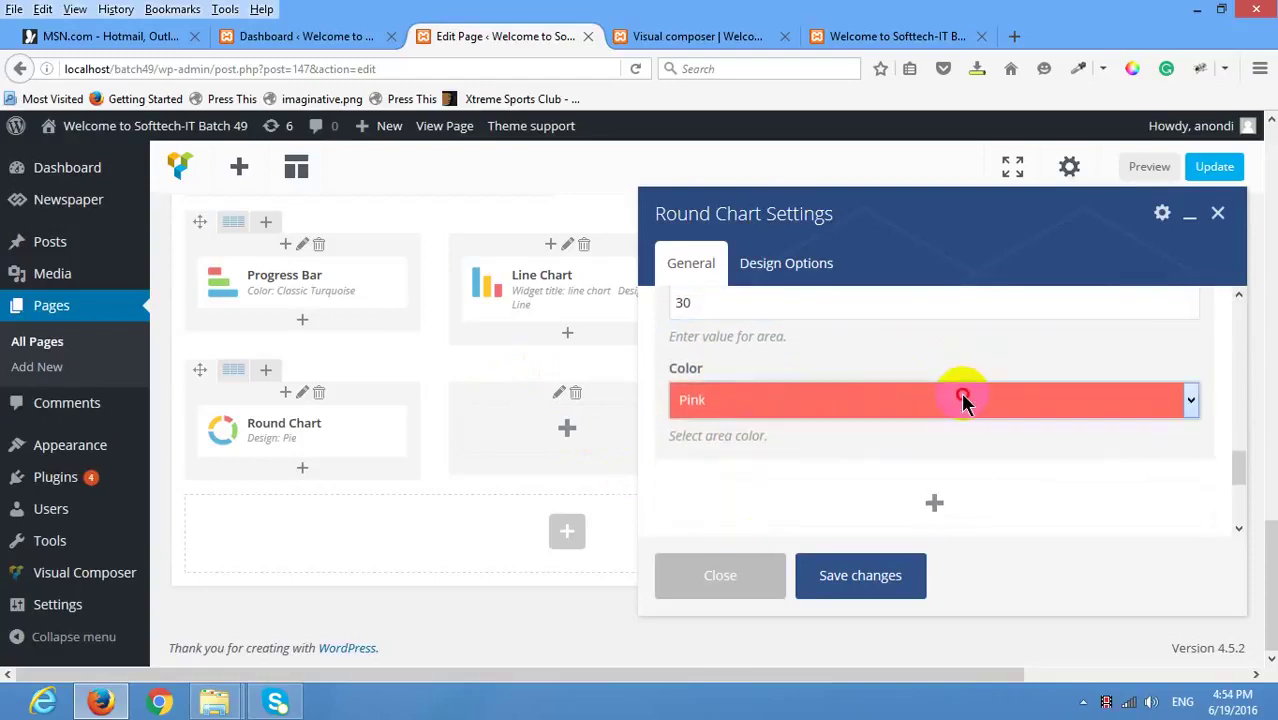
pyautogui.click(762, 434)
# Add a third chart value with the title "php" and the value 30.
pyautogui.scroll(-1, 810, 455)
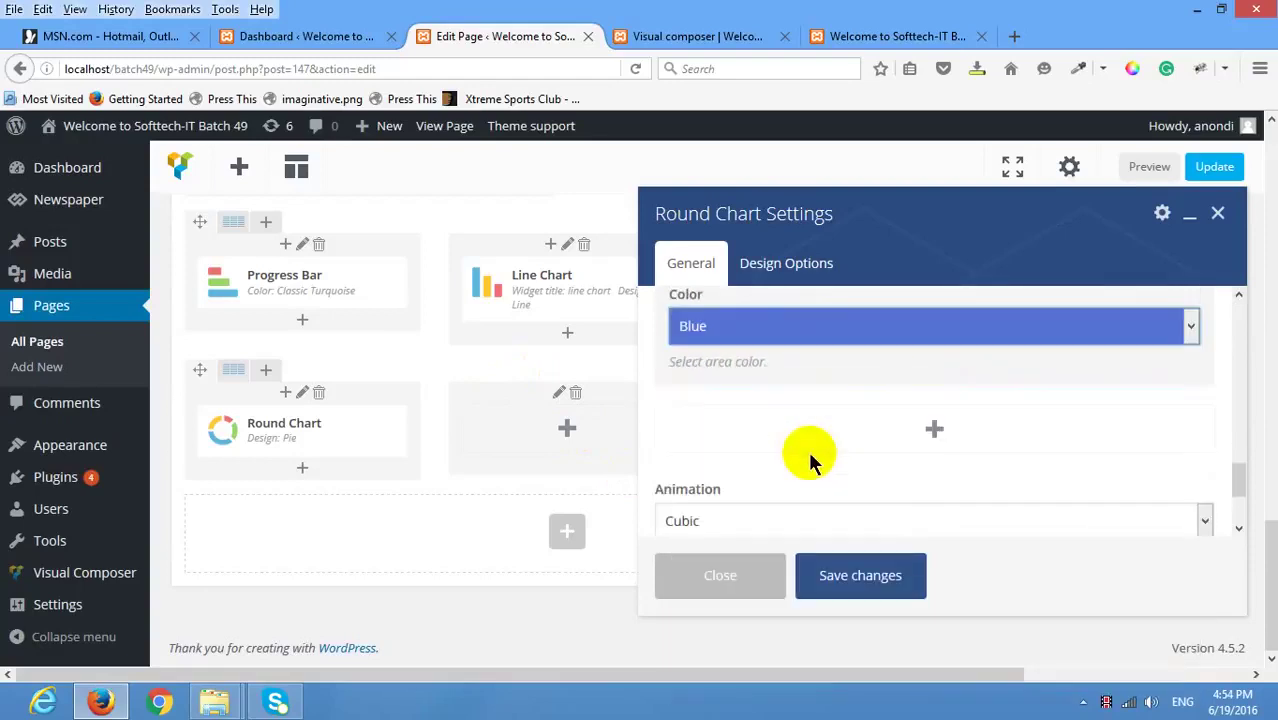
pyautogui.scroll(-1, 810, 460)
pyautogui.click(940, 333)
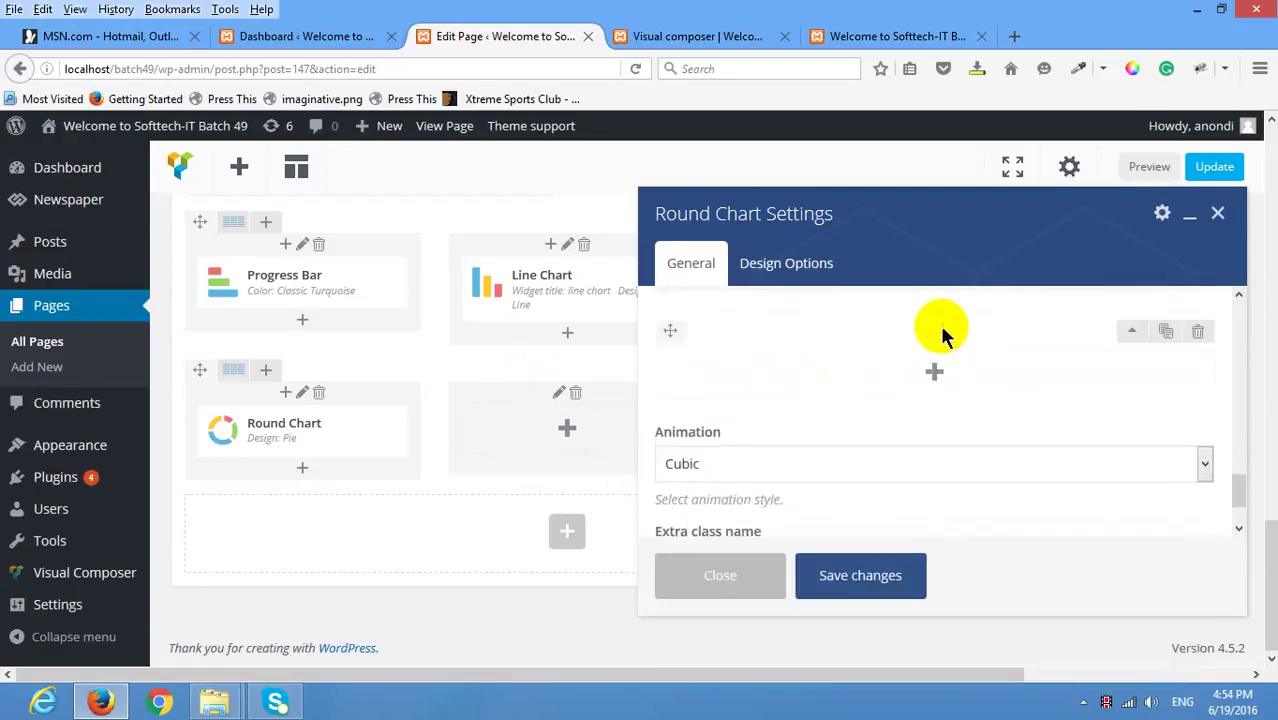
pyautogui.scroll(1, 747, 411)
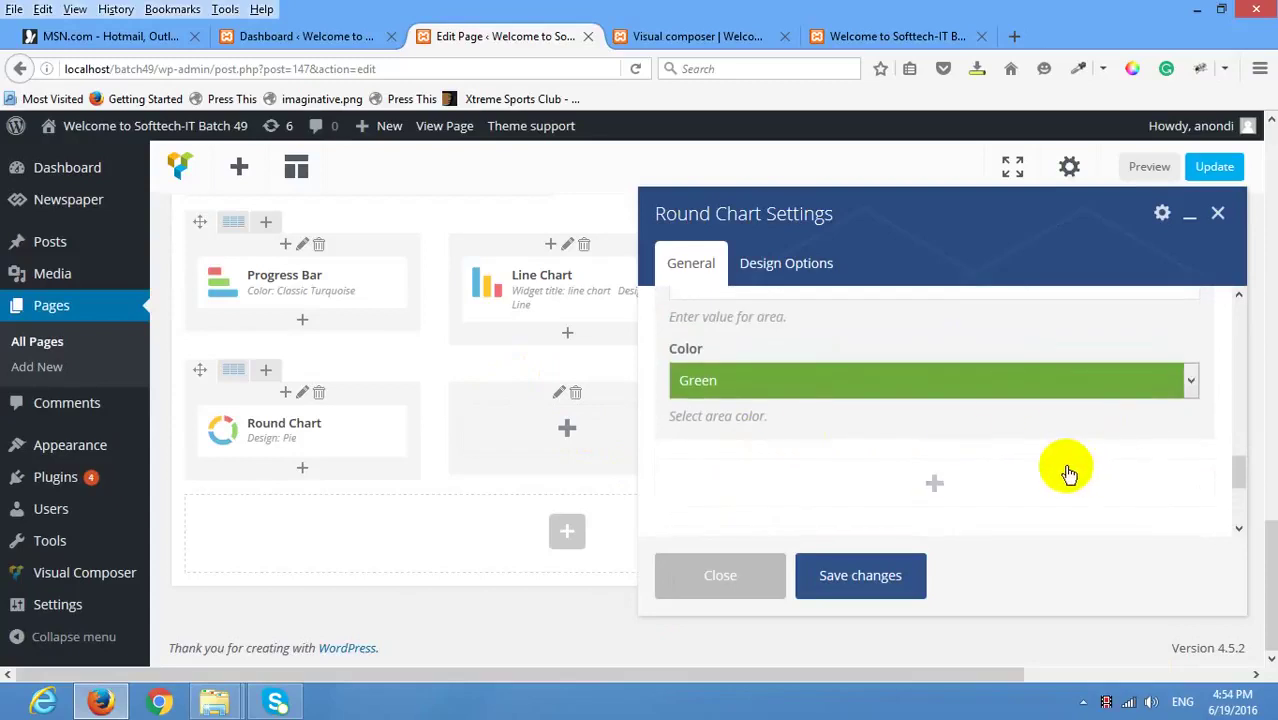
pyautogui.scroll(-1, 1066, 471)
pyautogui.scroll(2, 1066, 471)
pyautogui.scroll(2, 1060, 466)
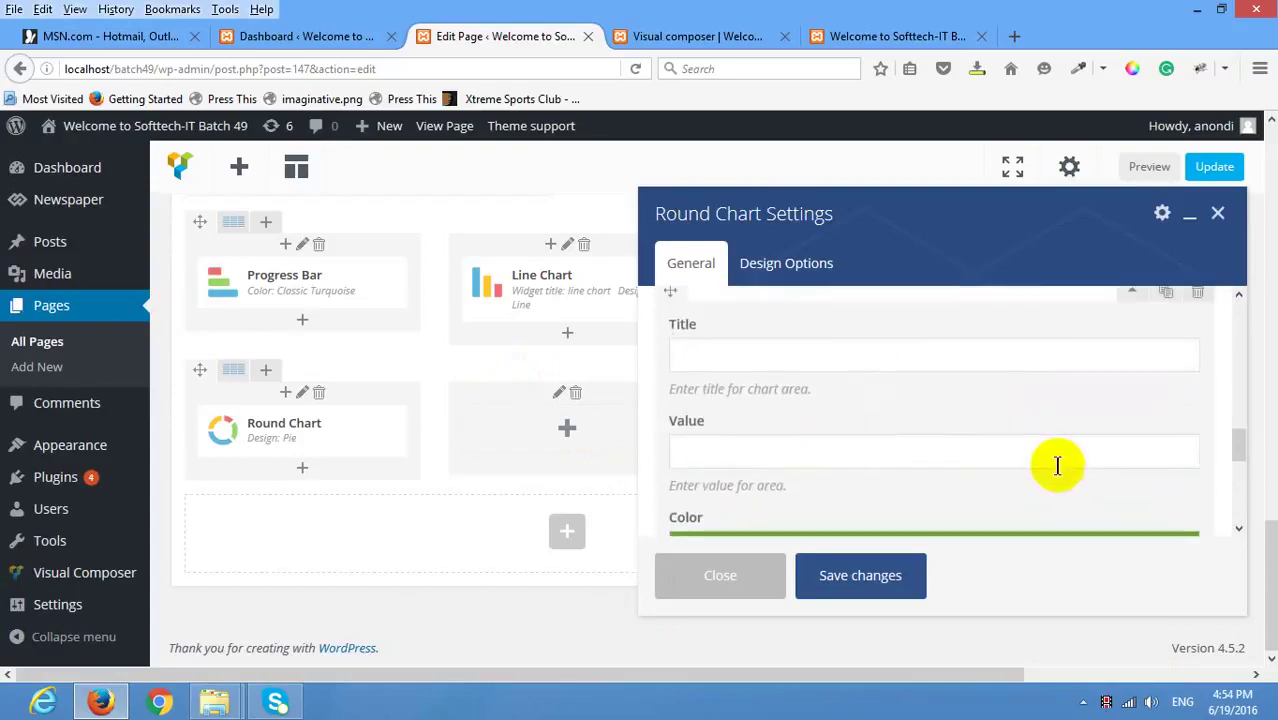
pyautogui.click(910, 466)
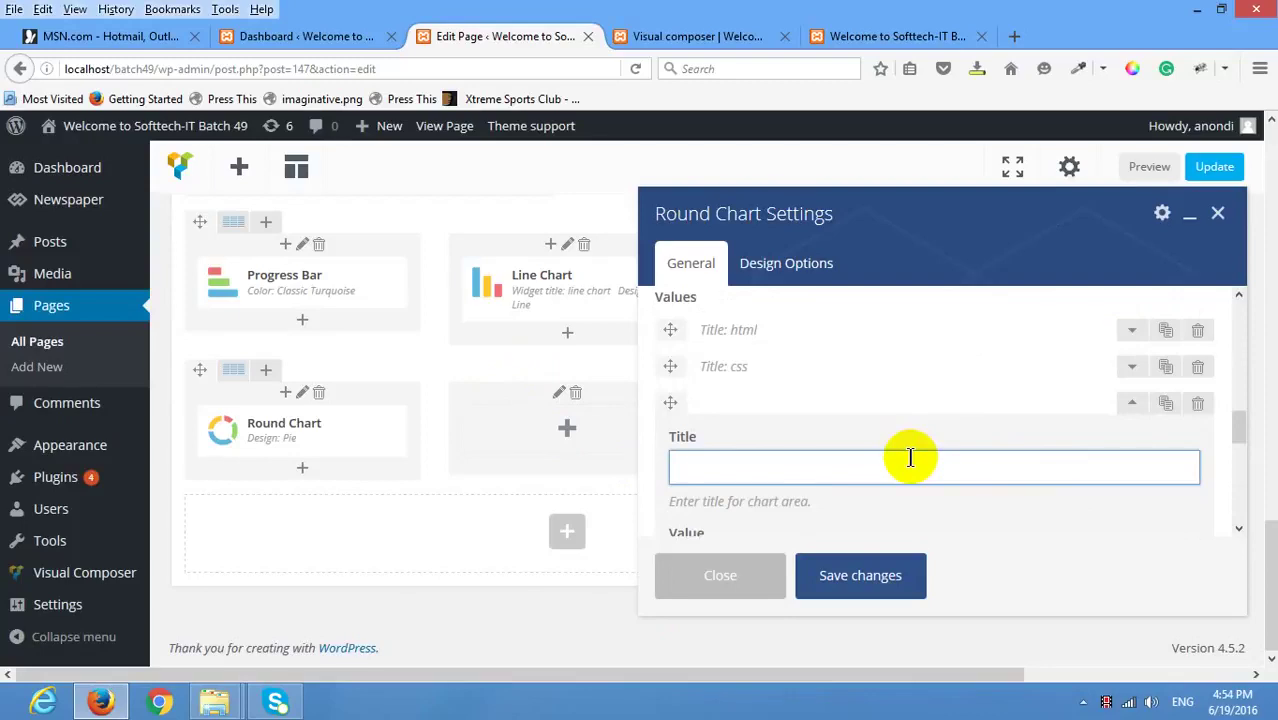
pyautogui.scroll(-1, 880, 450)
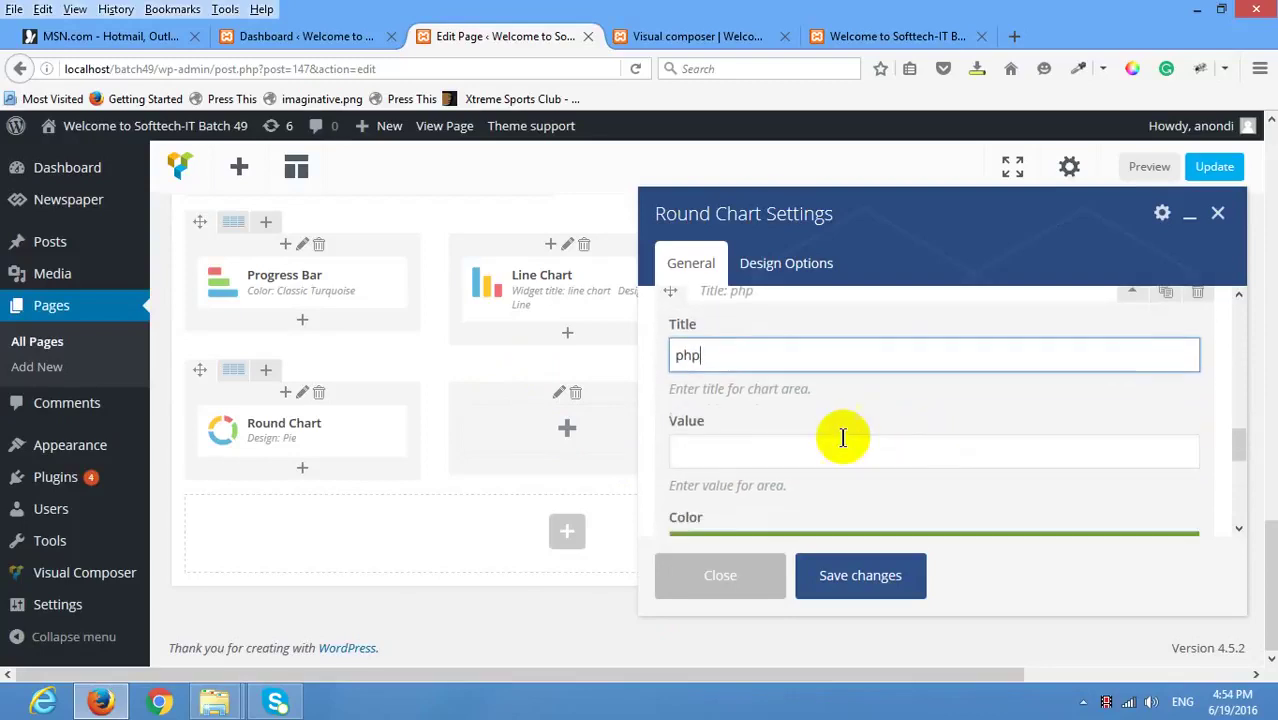
pyautogui.click(804, 447)
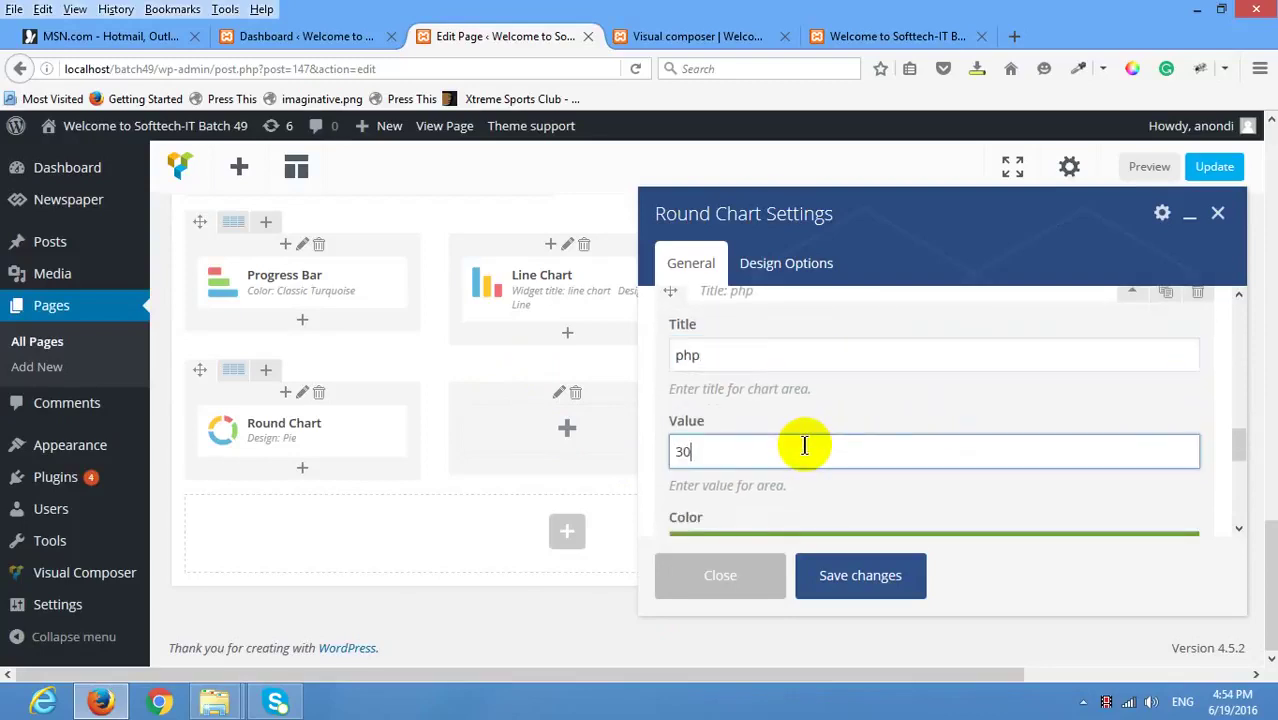
# Set the area color of the php chart value to Juicy pink.
pyautogui.scroll(-3, 845, 455)
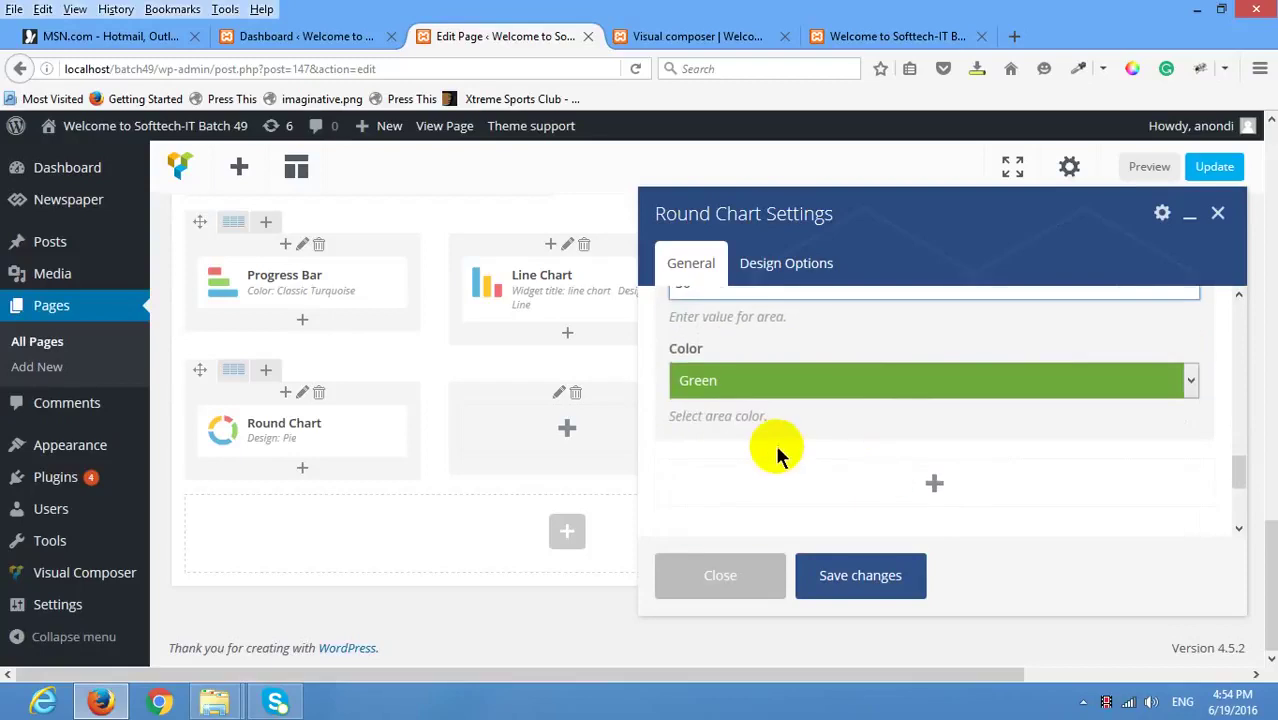
pyautogui.click(884, 393)
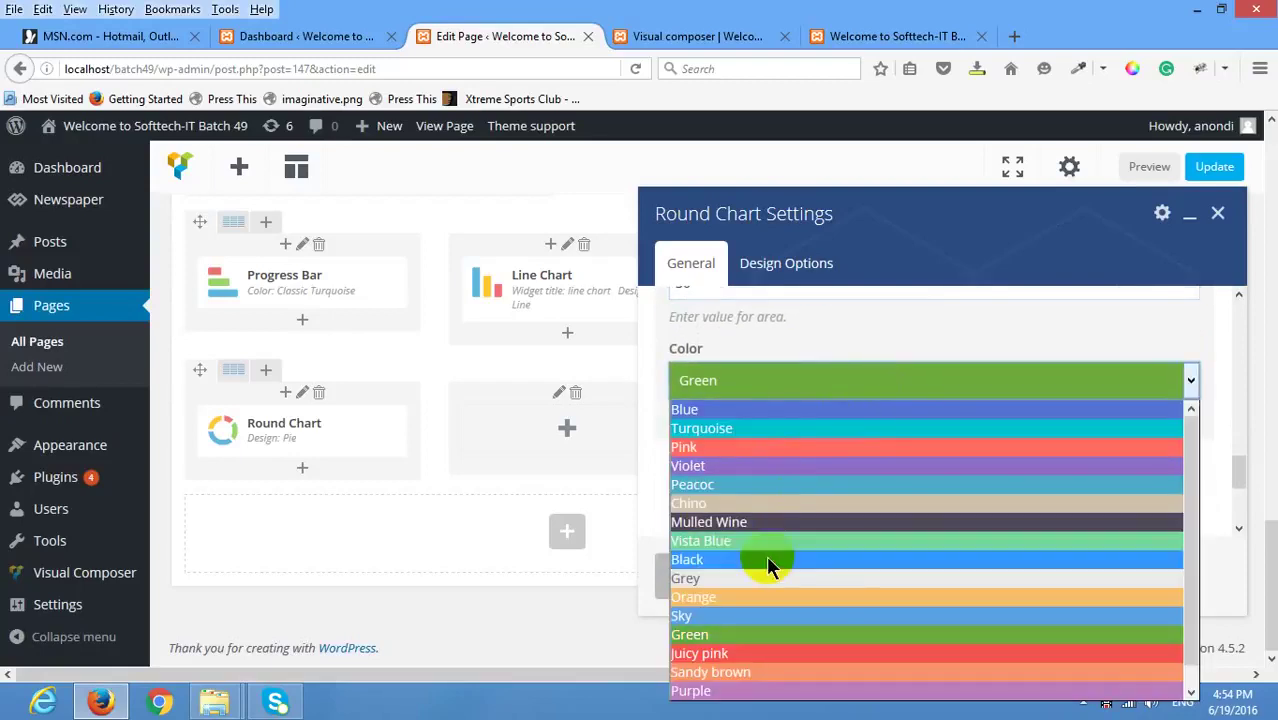
pyautogui.click(750, 652)
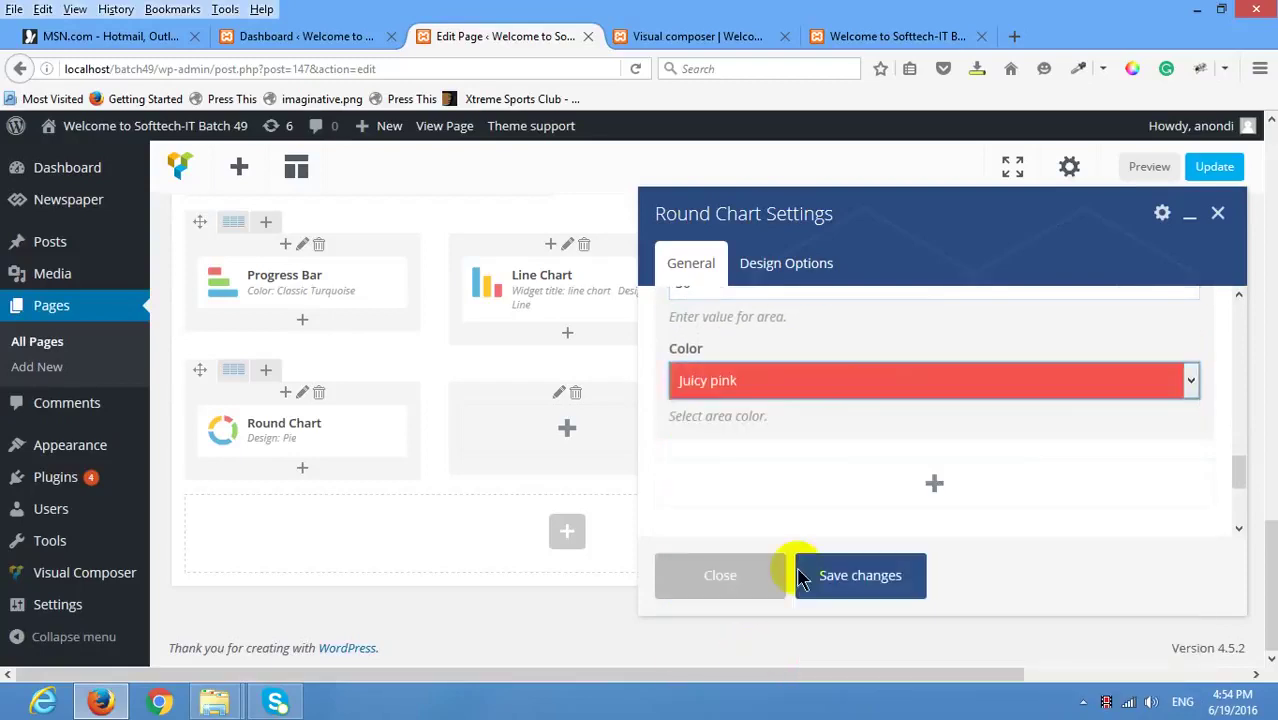
# Save the Round Chart settings and update the page.
pyautogui.scroll(-3, 827, 480)
pyautogui.scroll(3, 799, 422)
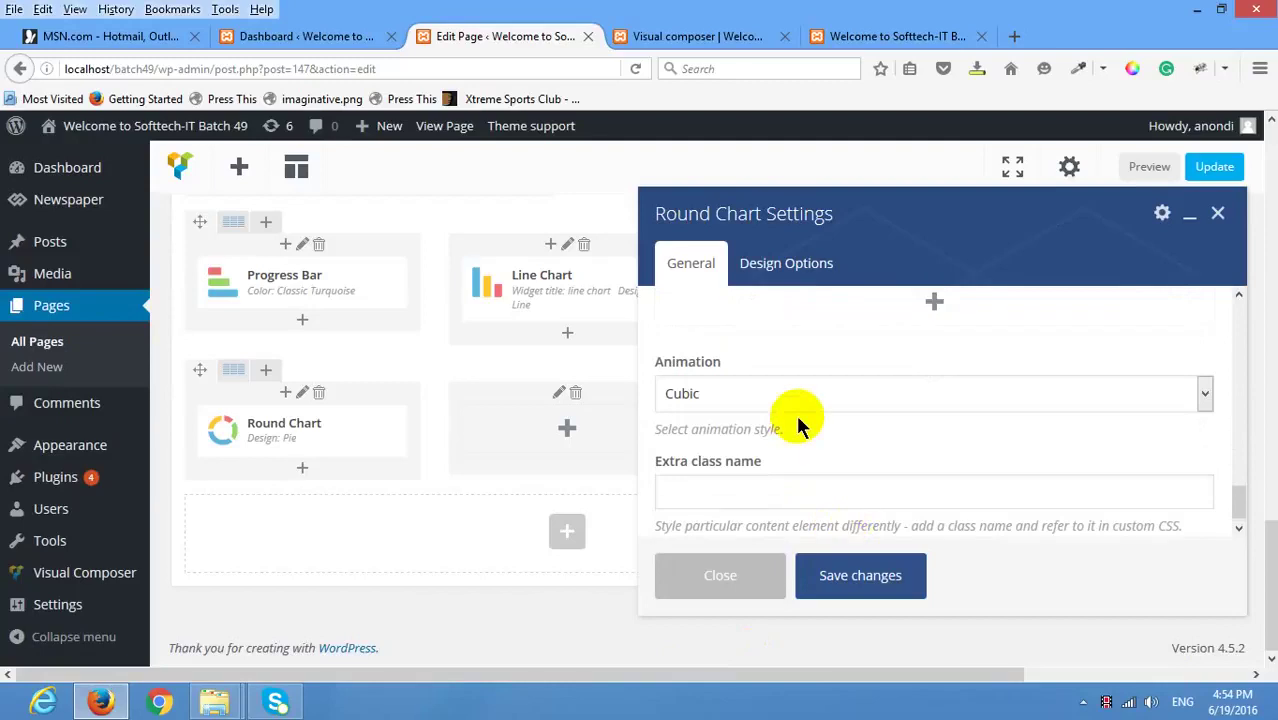
pyautogui.click(855, 580)
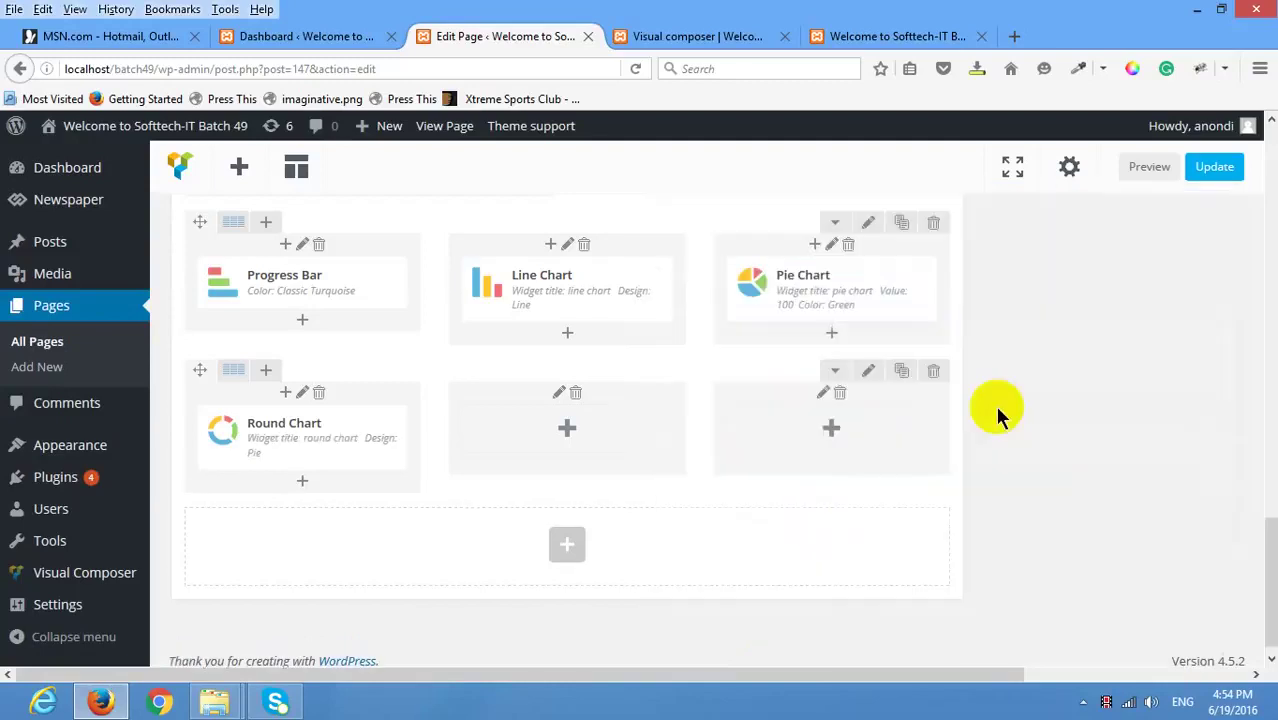
pyautogui.click(1216, 166)
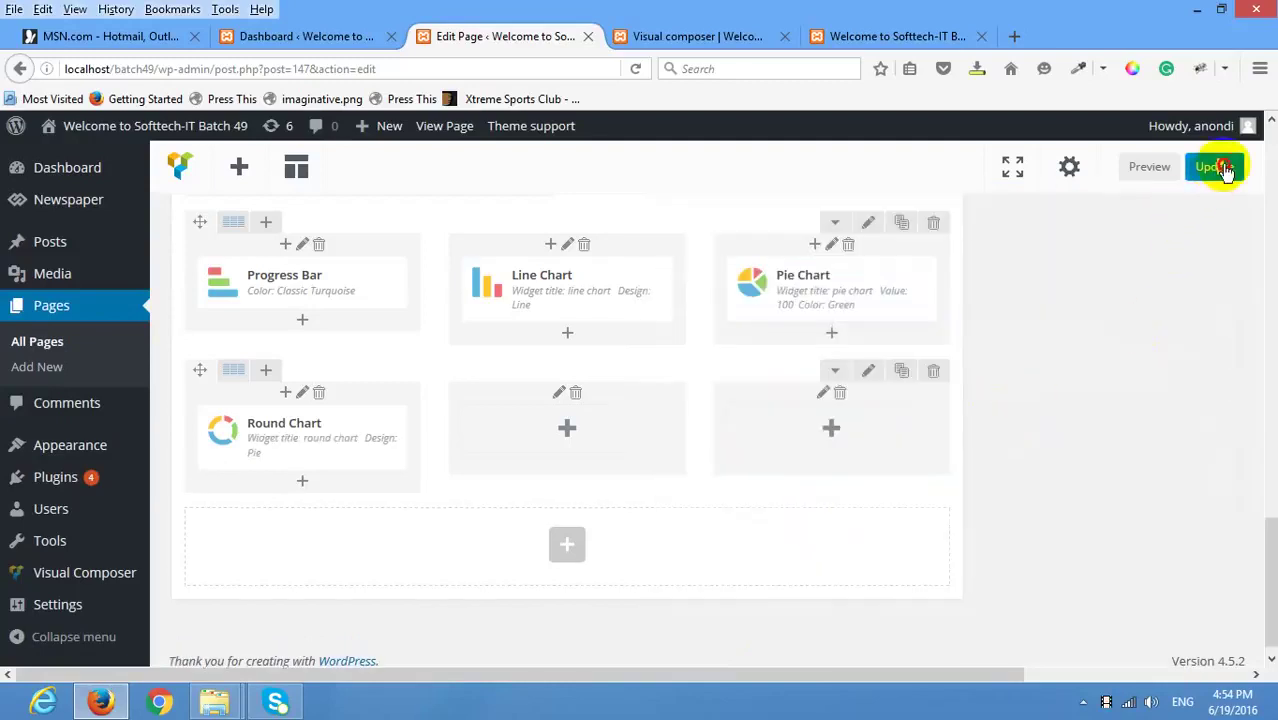
# Switch to the published Visual composer page and reload it to load the updated charts.
pyautogui.click(662, 36)
pyautogui.scroll(-4, 542, 422)
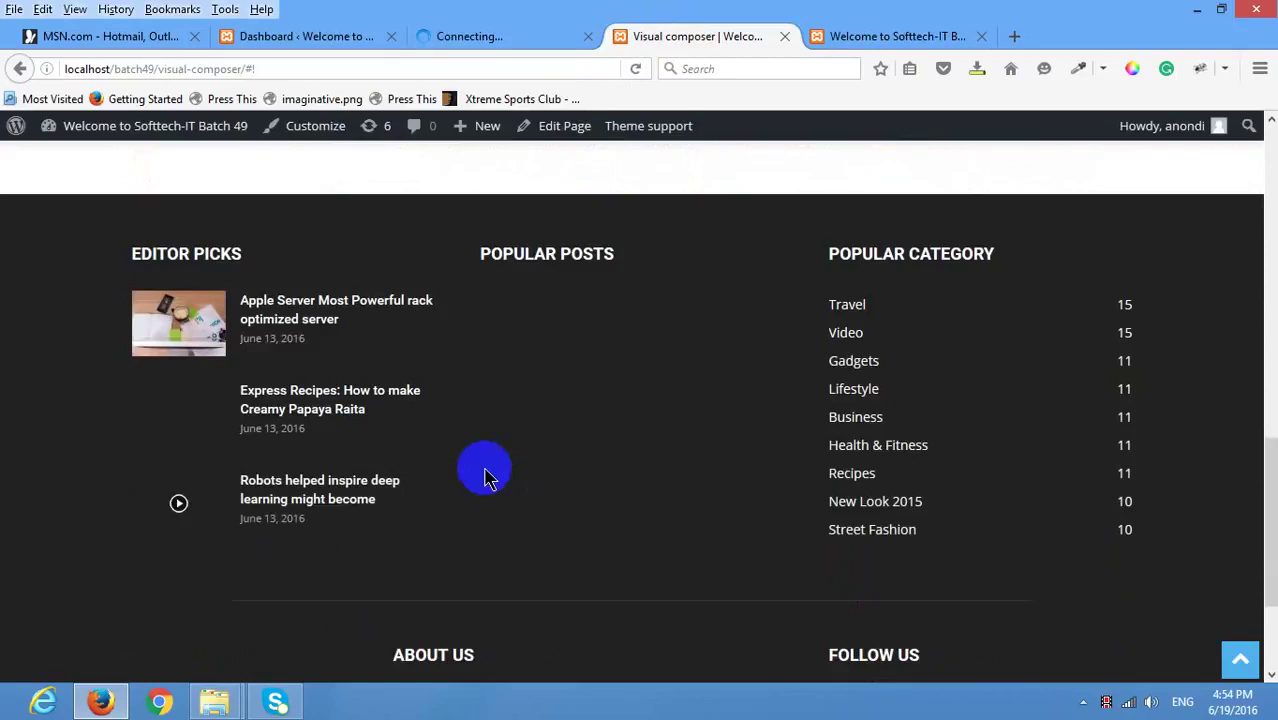
pyautogui.scroll(3, 485, 476)
pyautogui.scroll(2, 377, 491)
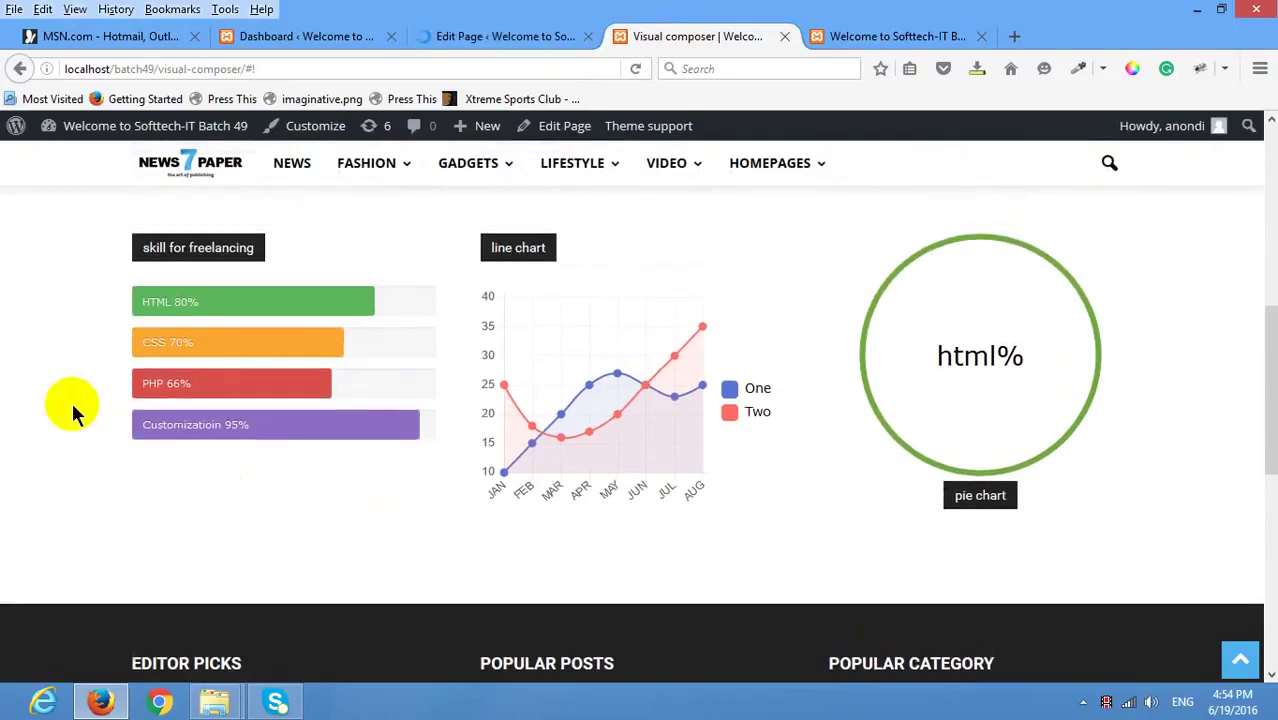
pyautogui.rightClick(75, 409)
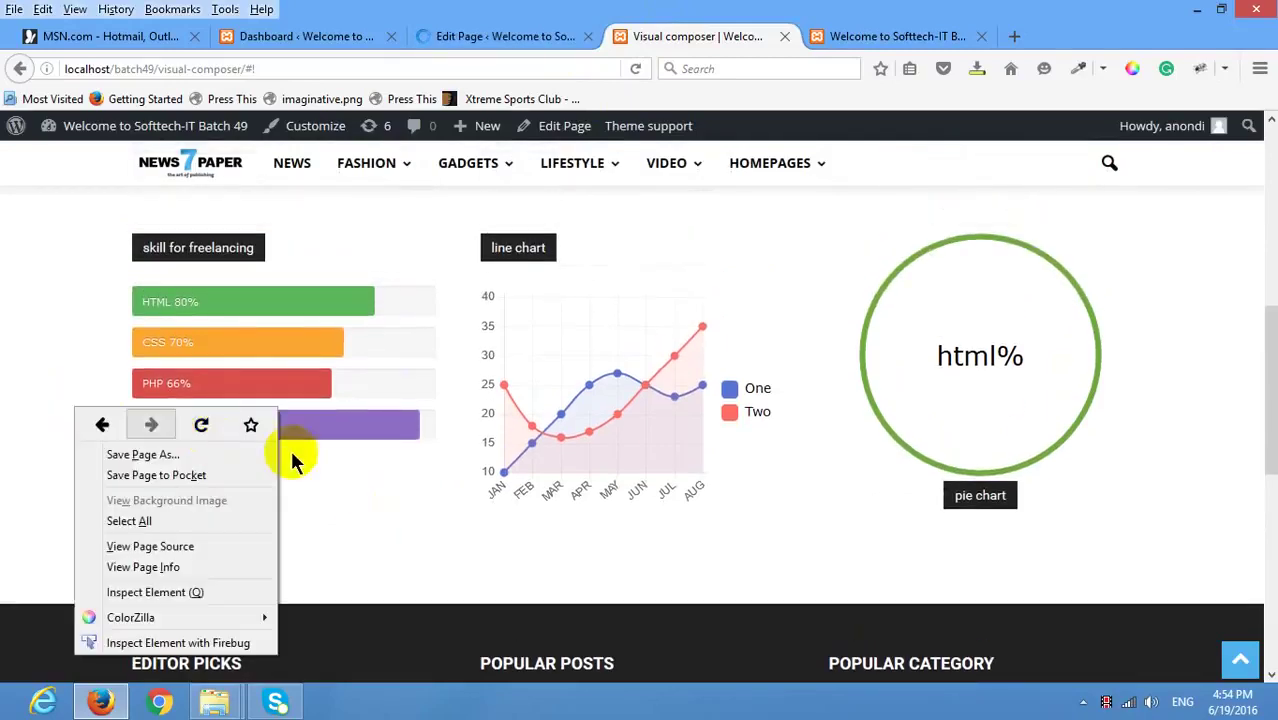
pyautogui.click(201, 426)
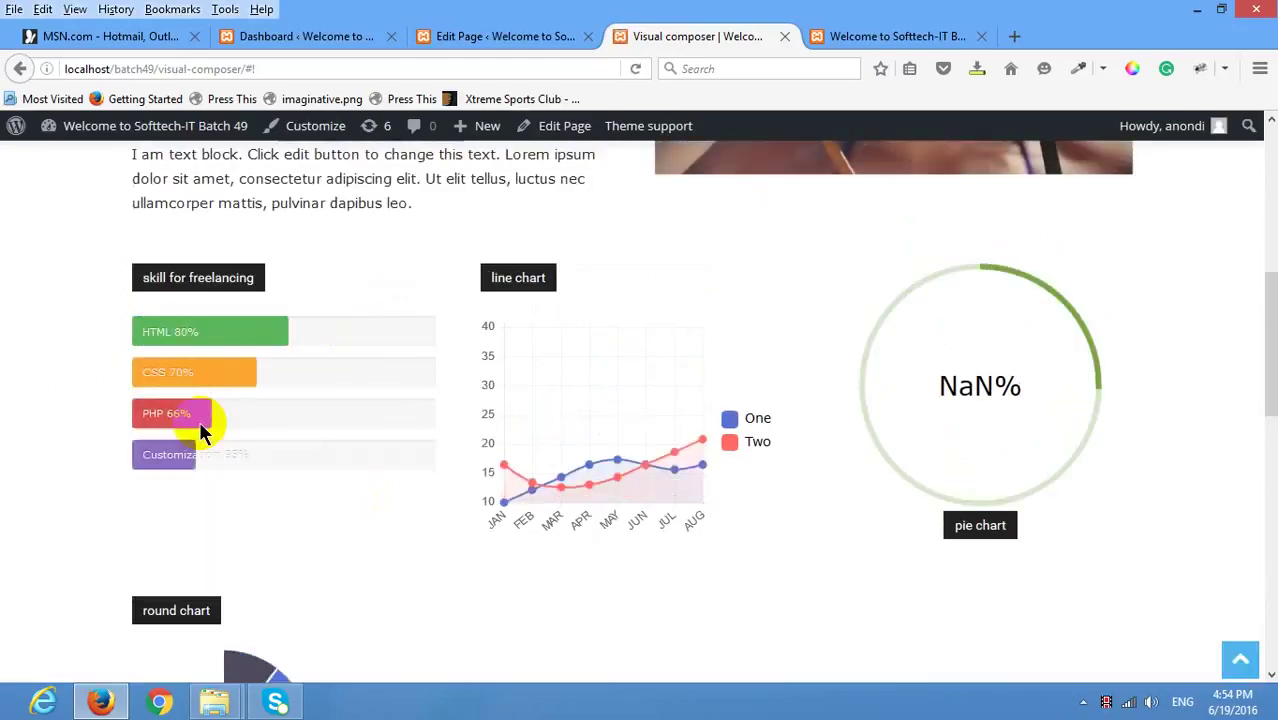
# Examine the round chart, progress bars, line chart and pie chart on the published page, reloading it once.
pyautogui.scroll(-3, 200, 428)
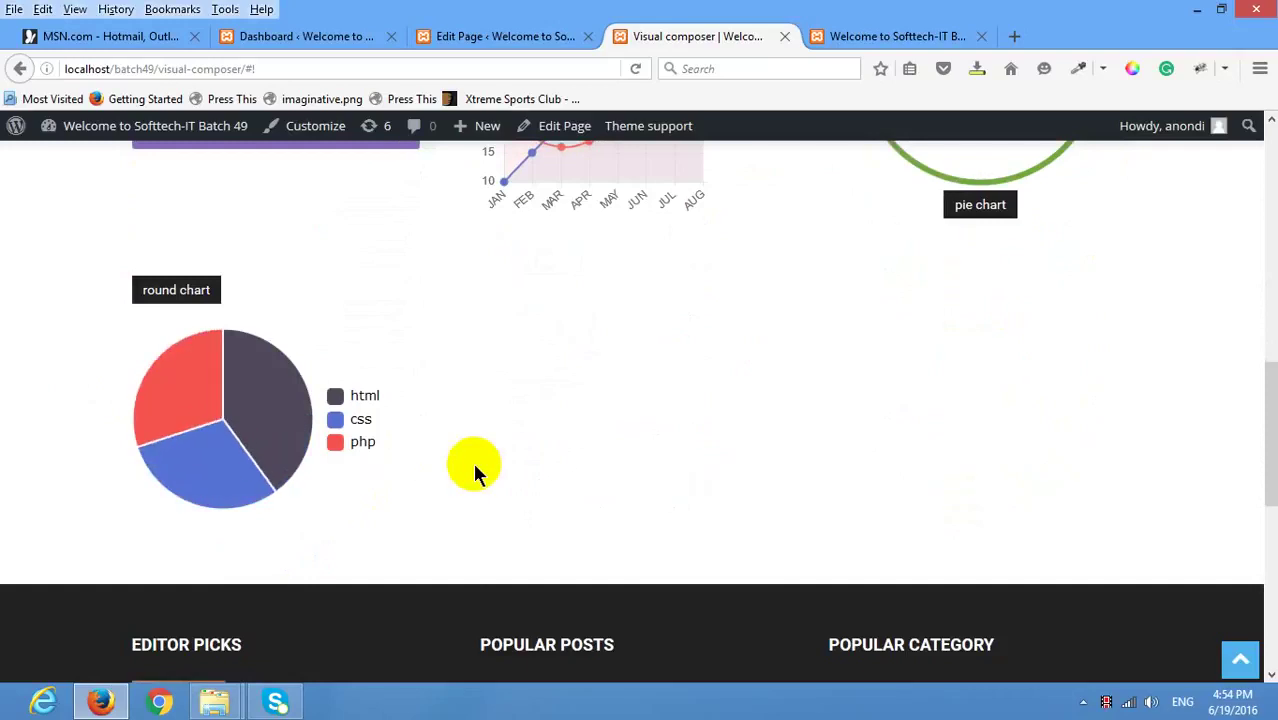
pyautogui.rightClick(499, 394)
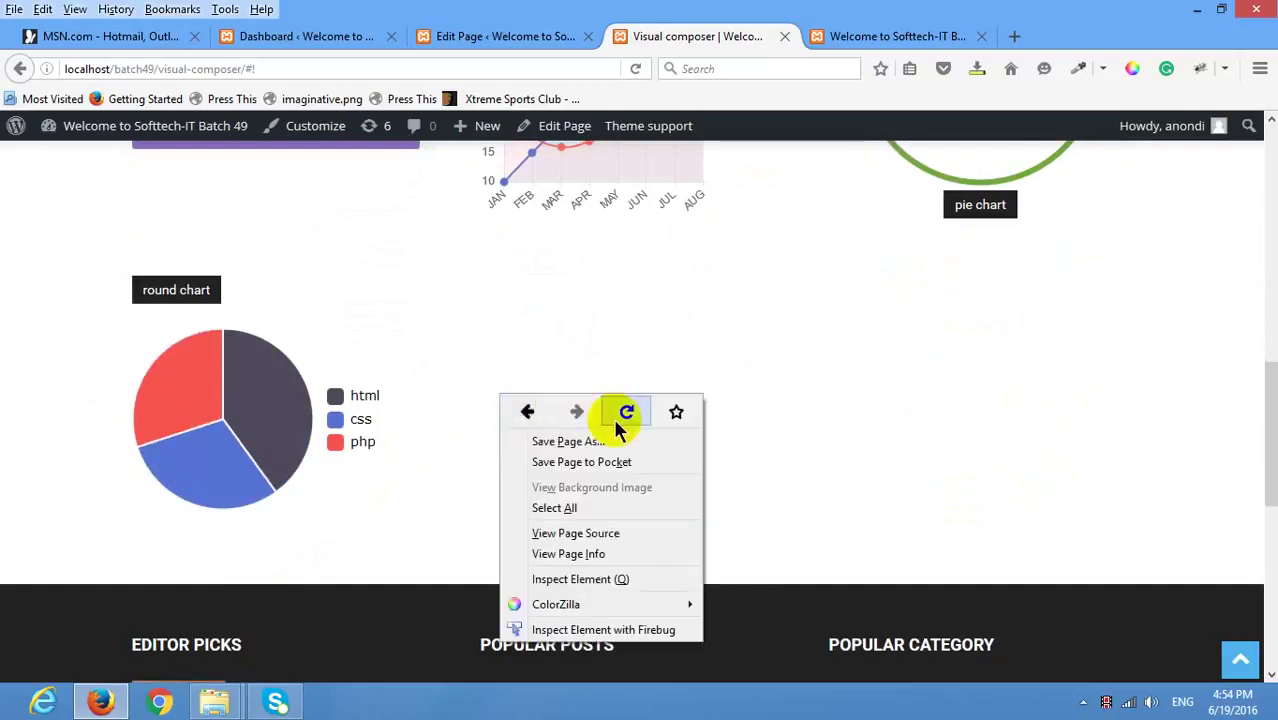
pyautogui.click(613, 417)
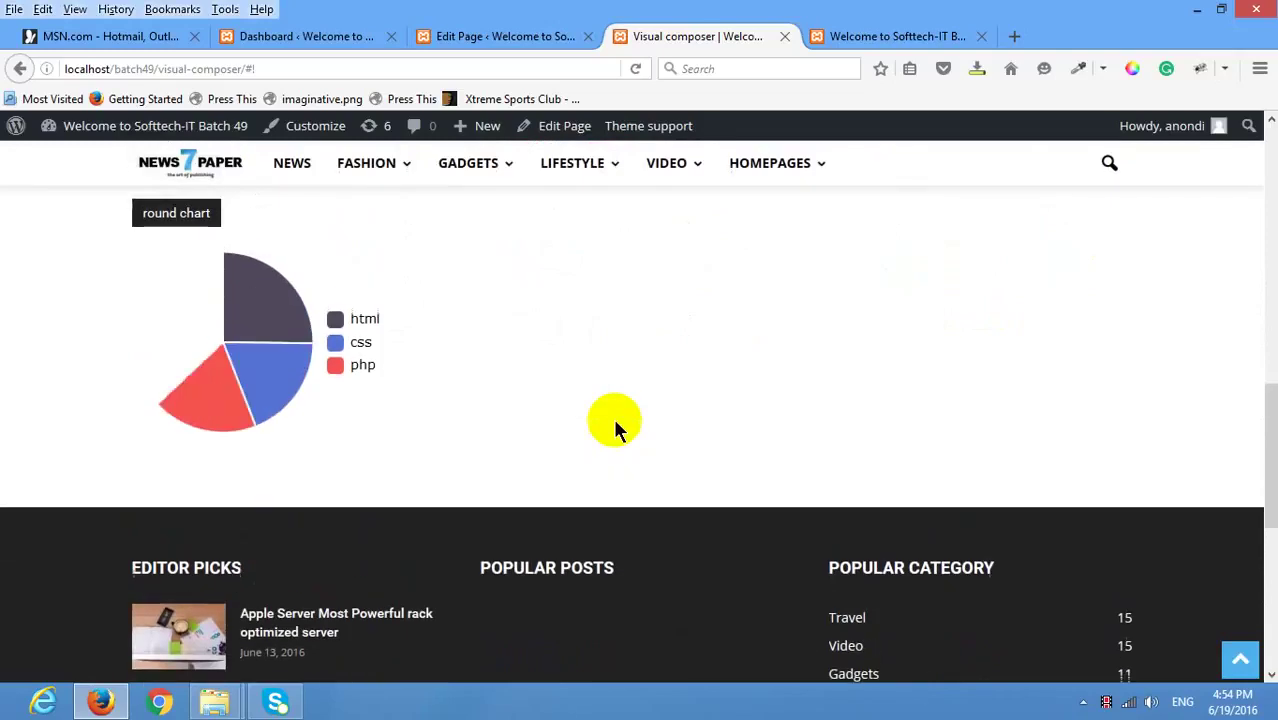
pyautogui.scroll(5, 613, 417)
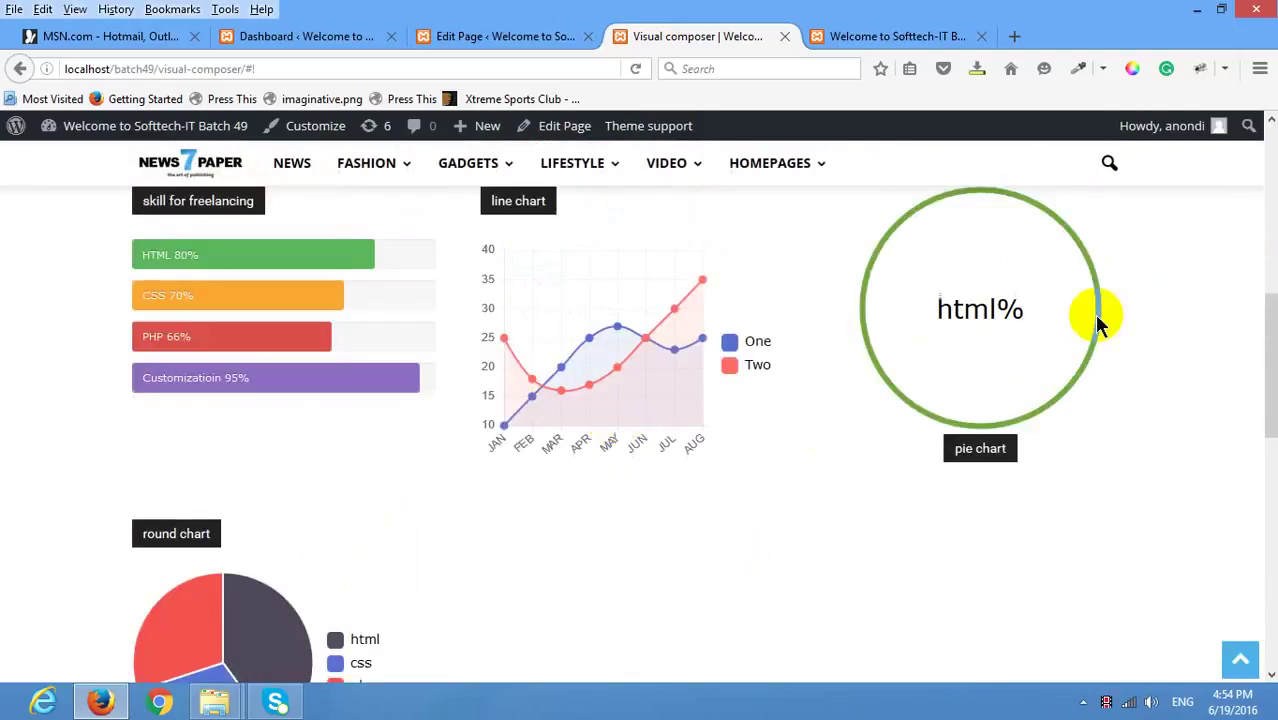
pyautogui.scroll(-1, 963, 348)
pyautogui.scroll(-1, 963, 348)
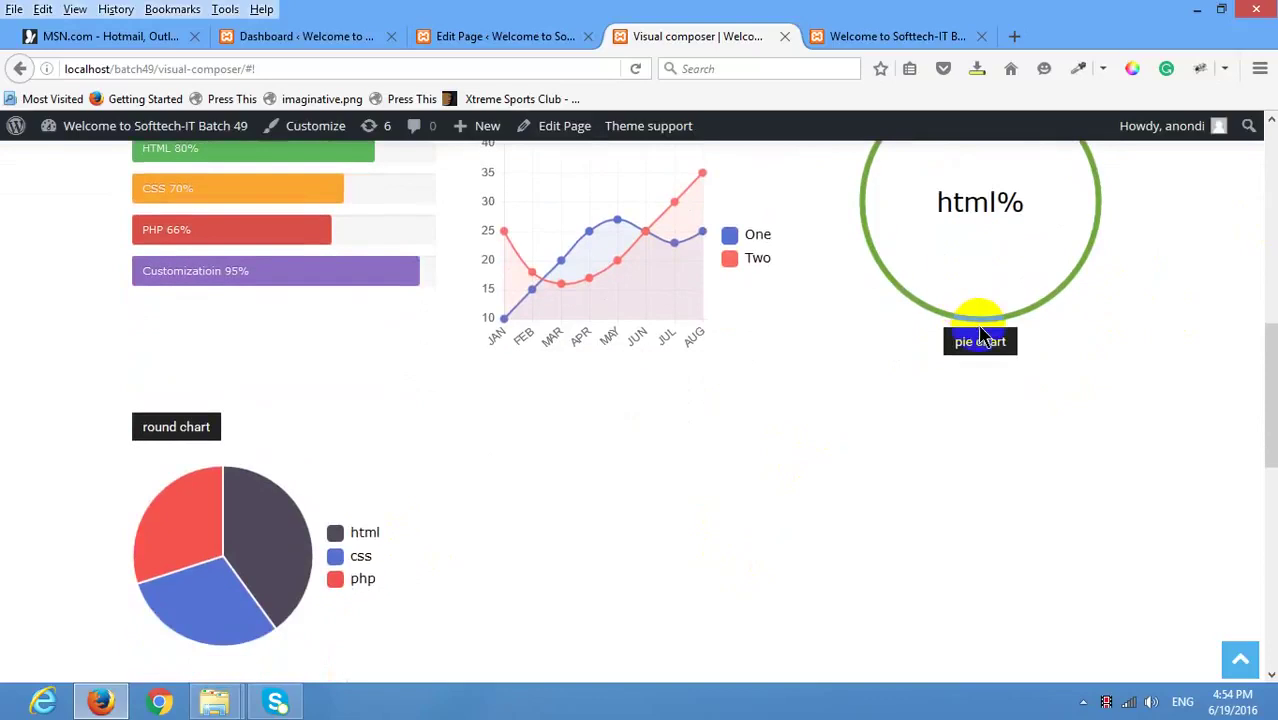
pyautogui.scroll(2, 979, 334)
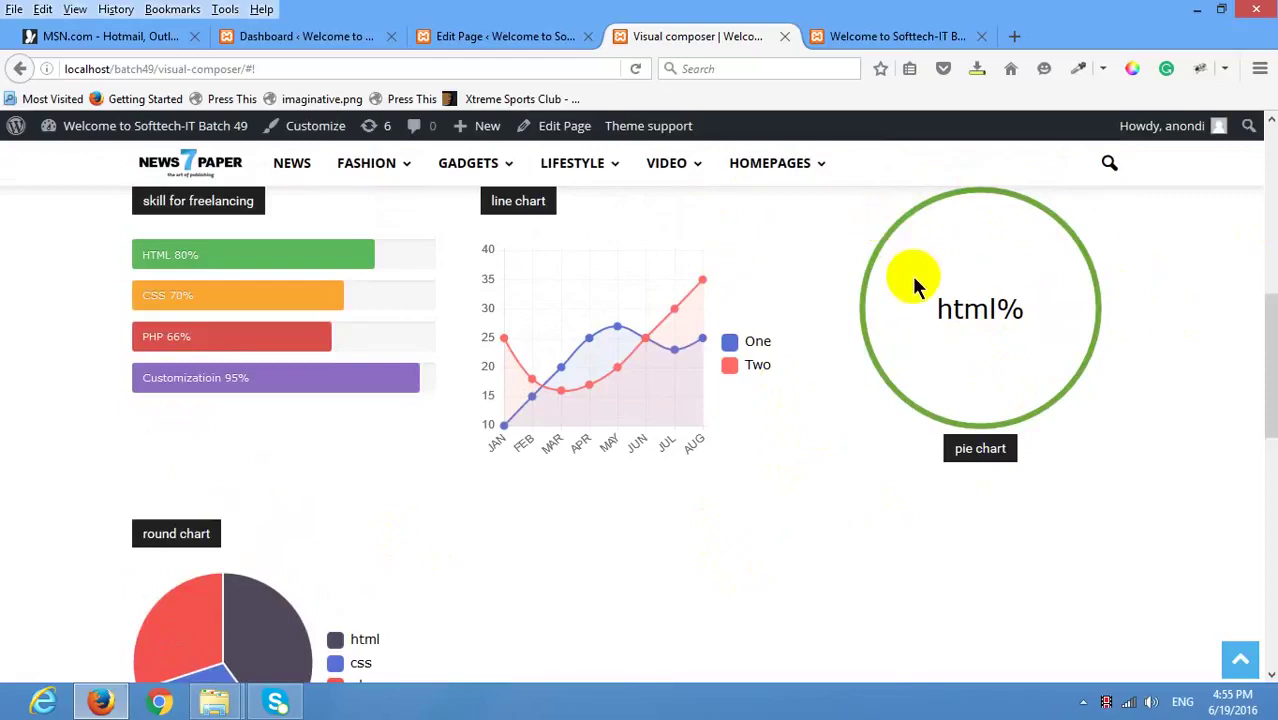
pyautogui.scroll(-2, 765, 337)
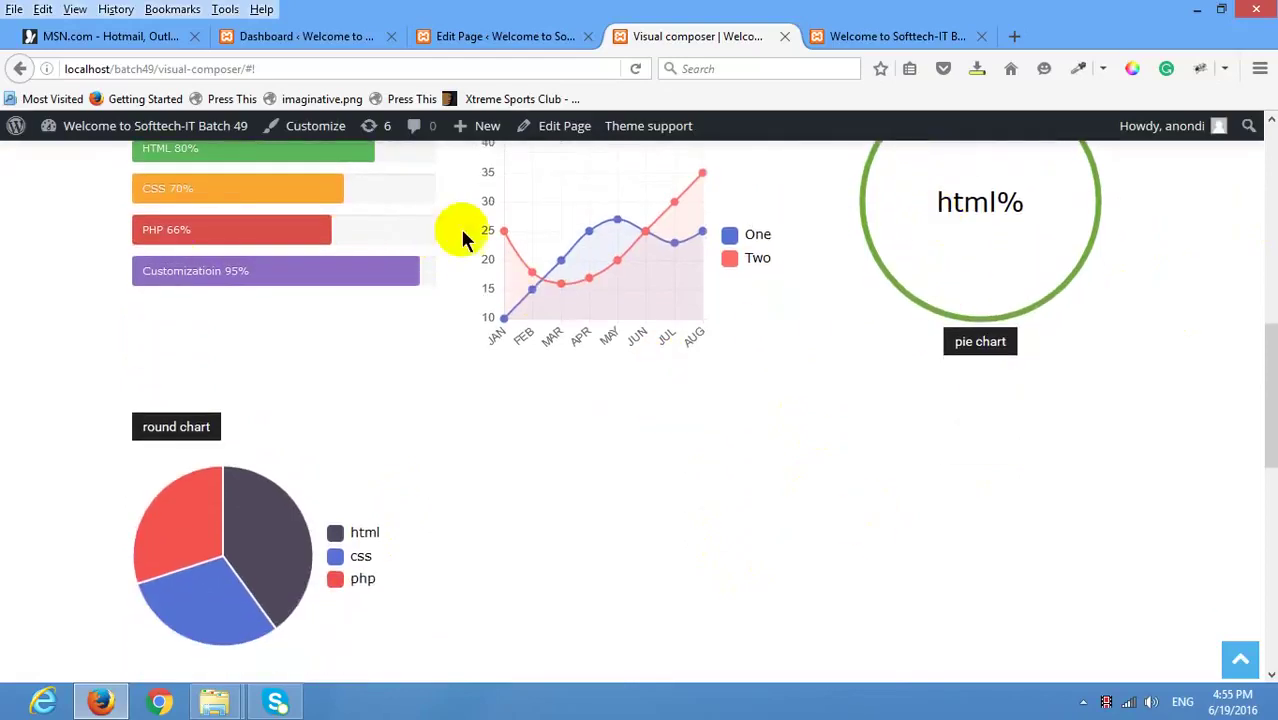
pyautogui.scroll(4, 329, 266)
# Return to the page editor and add a Tabs element to the middle column of the Round Chart row.
pyautogui.click(505, 36)
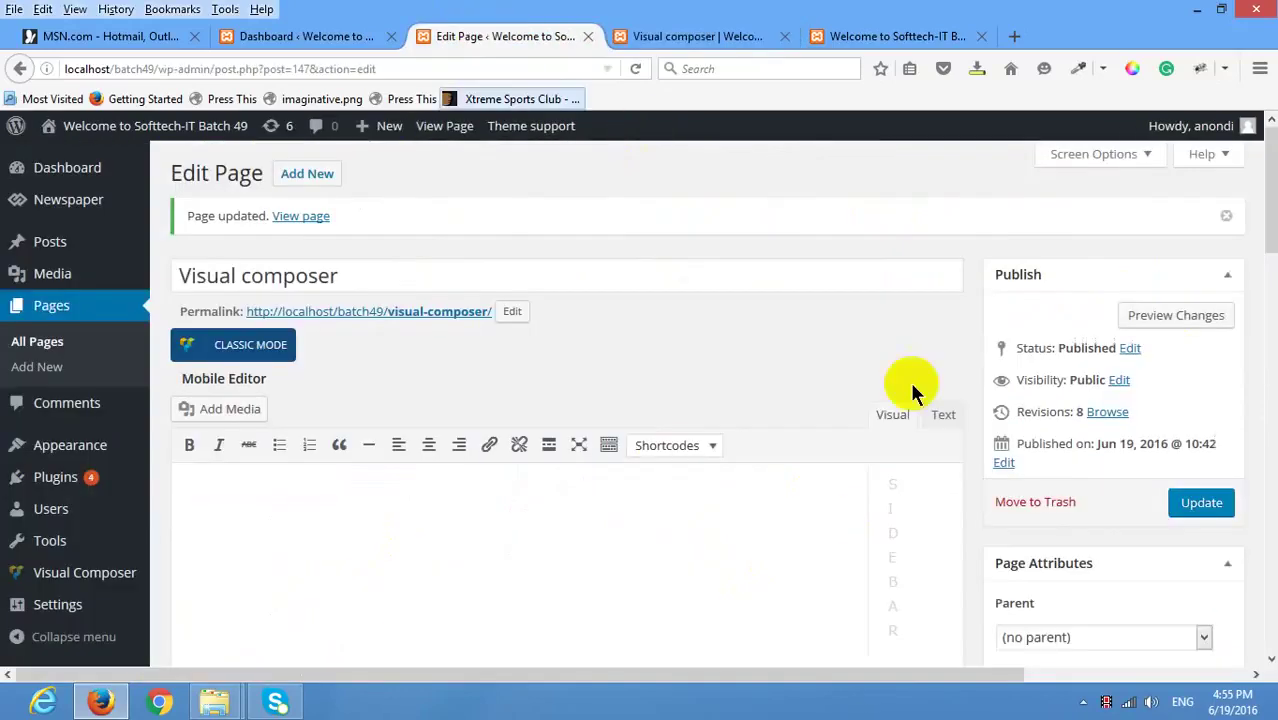
pyautogui.scroll(-10, 458, 415)
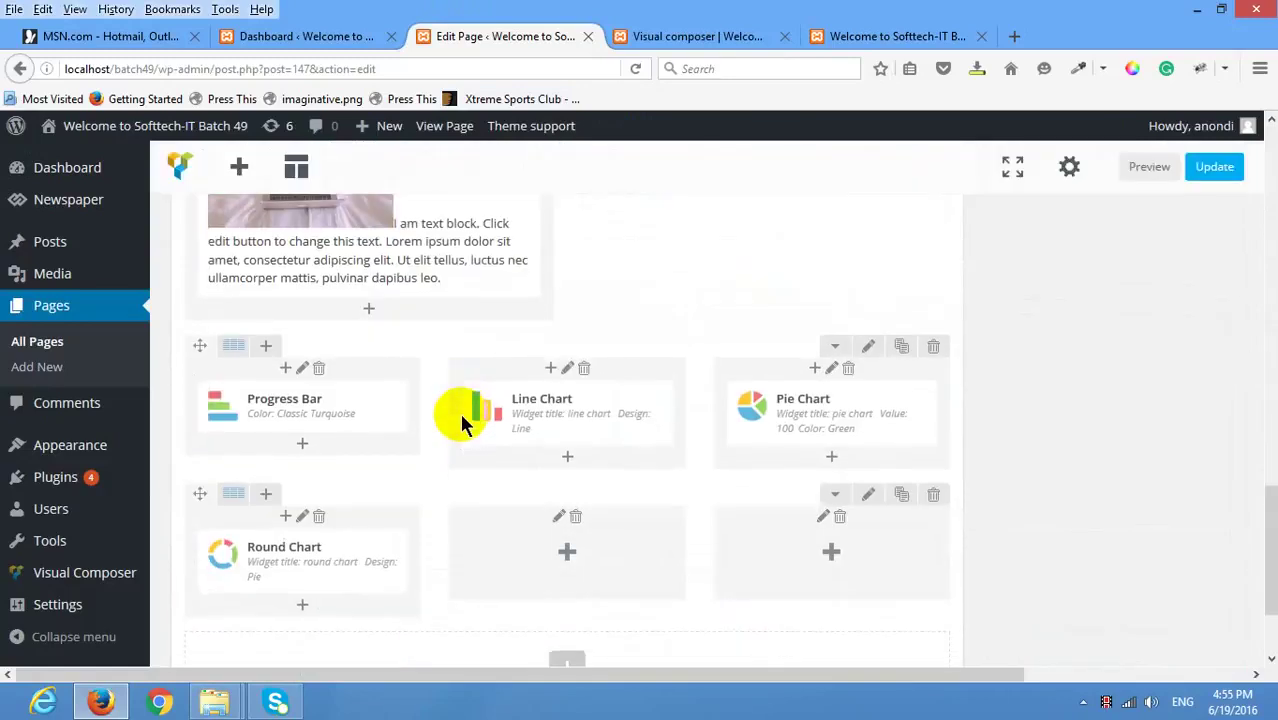
pyautogui.scroll(-2, 459, 410)
pyautogui.click(568, 418)
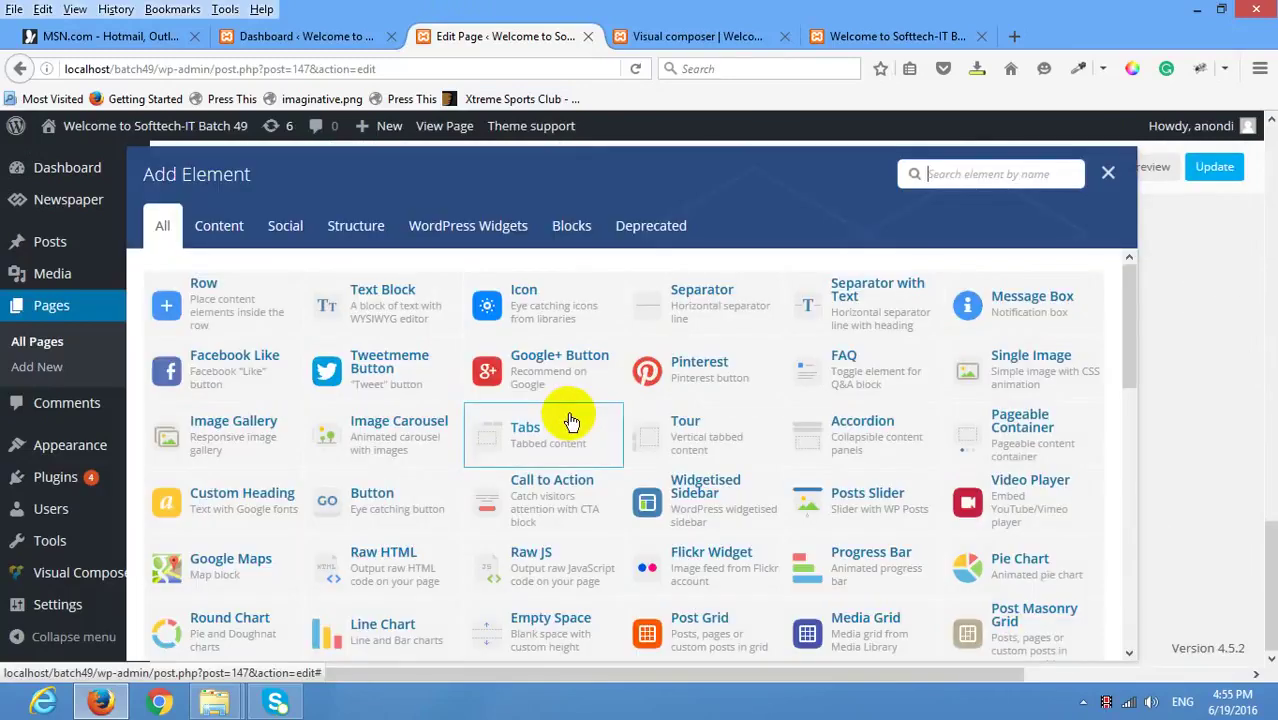
pyautogui.scroll(-2, 468, 416)
pyautogui.scroll(2, 475, 418)
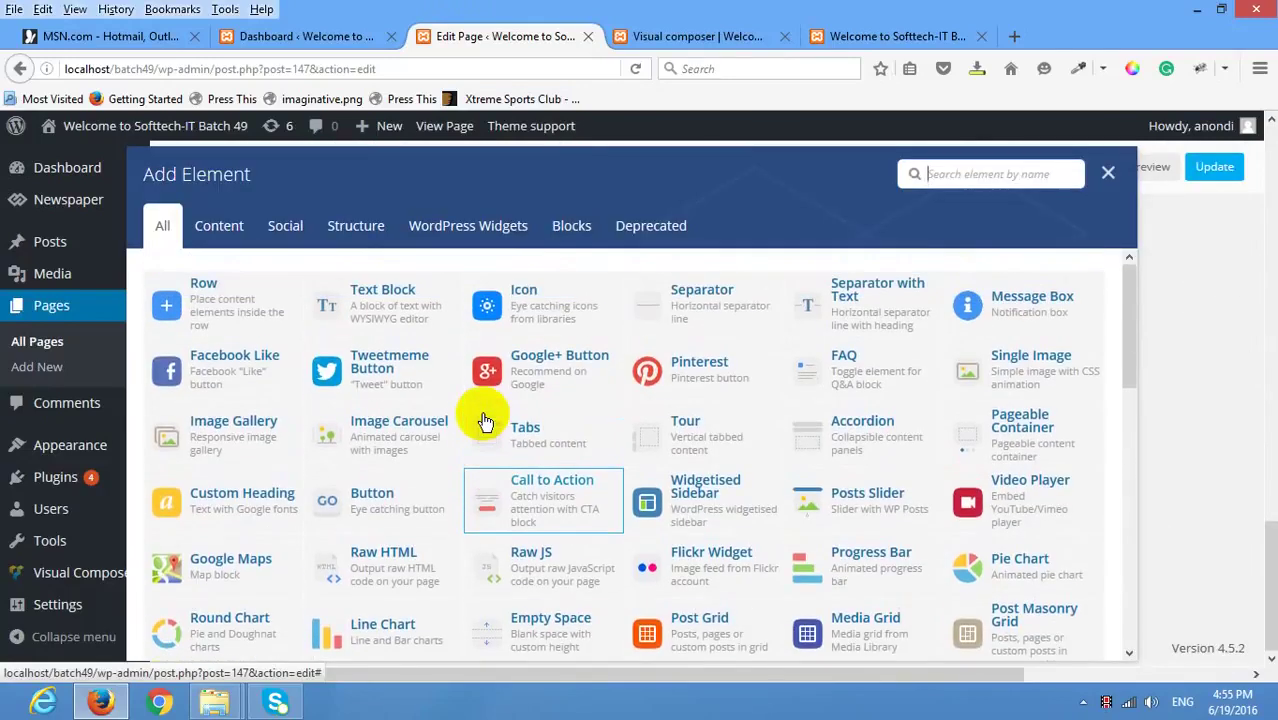
pyautogui.scroll(-3, 483, 420)
pyautogui.scroll(3, 474, 422)
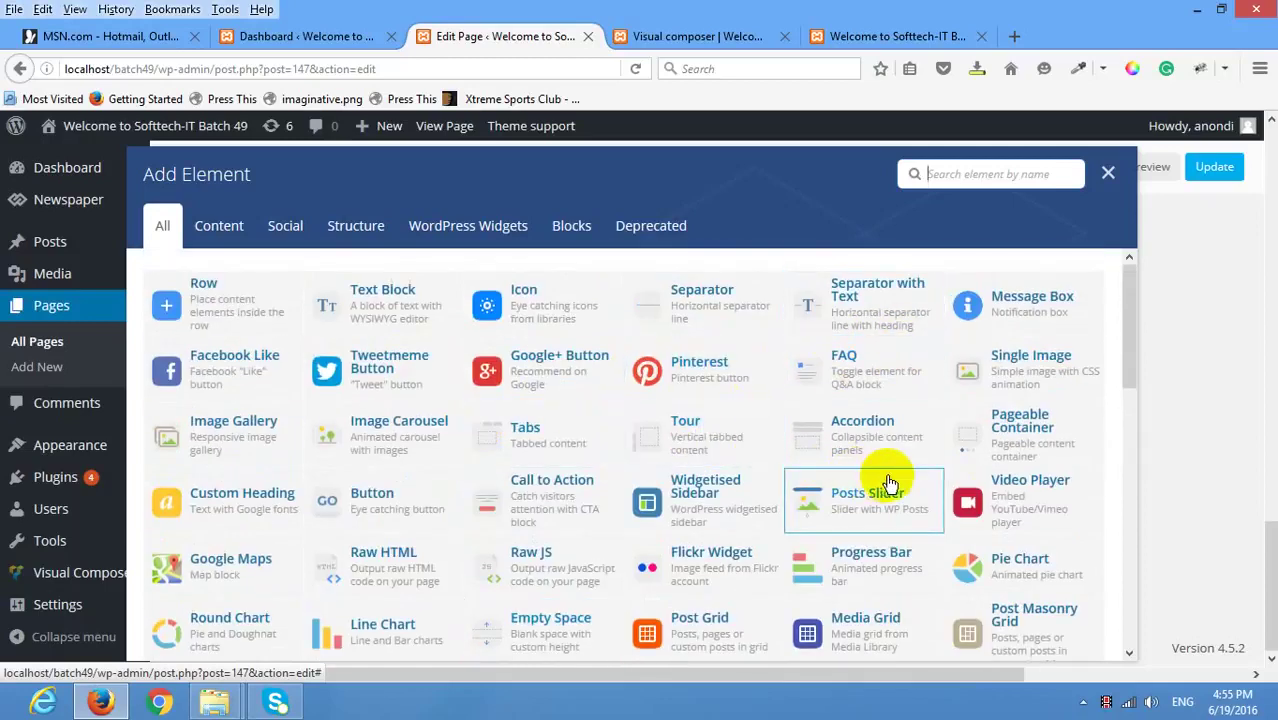
pyautogui.scroll(-1, 890, 485)
pyautogui.scroll(1, 896, 470)
pyautogui.click(541, 441)
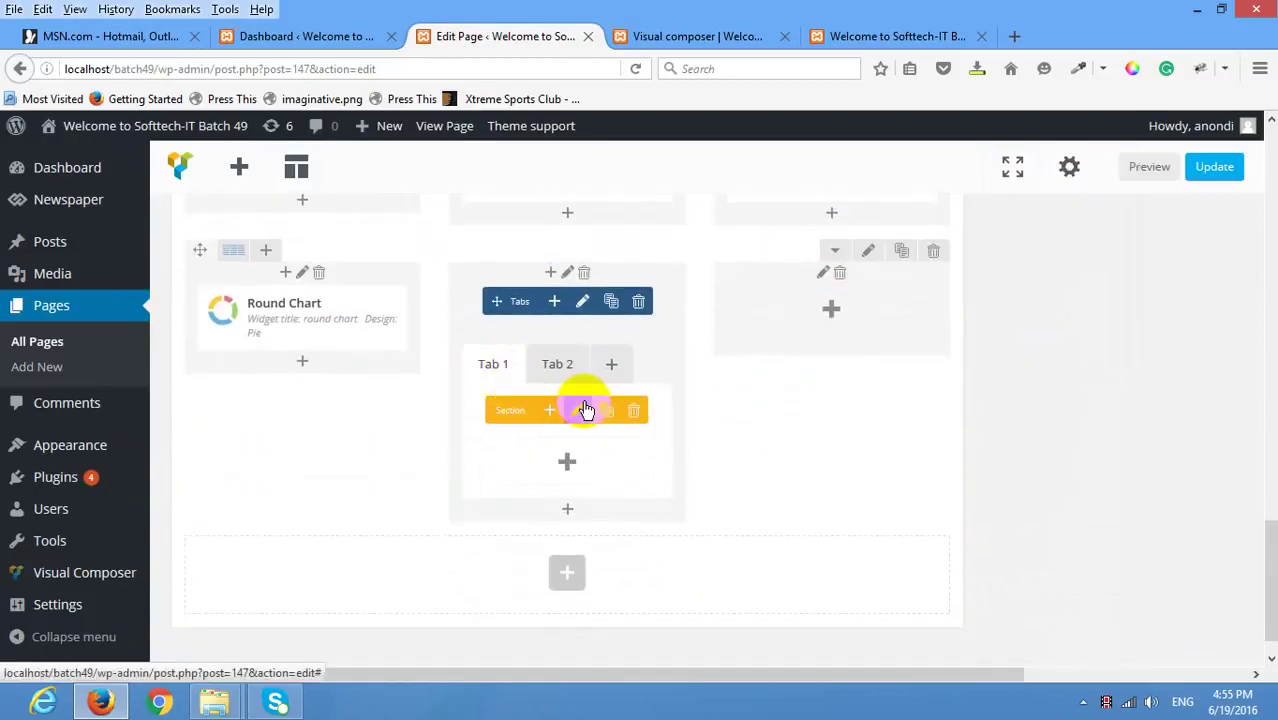
pyautogui.click(585, 410)
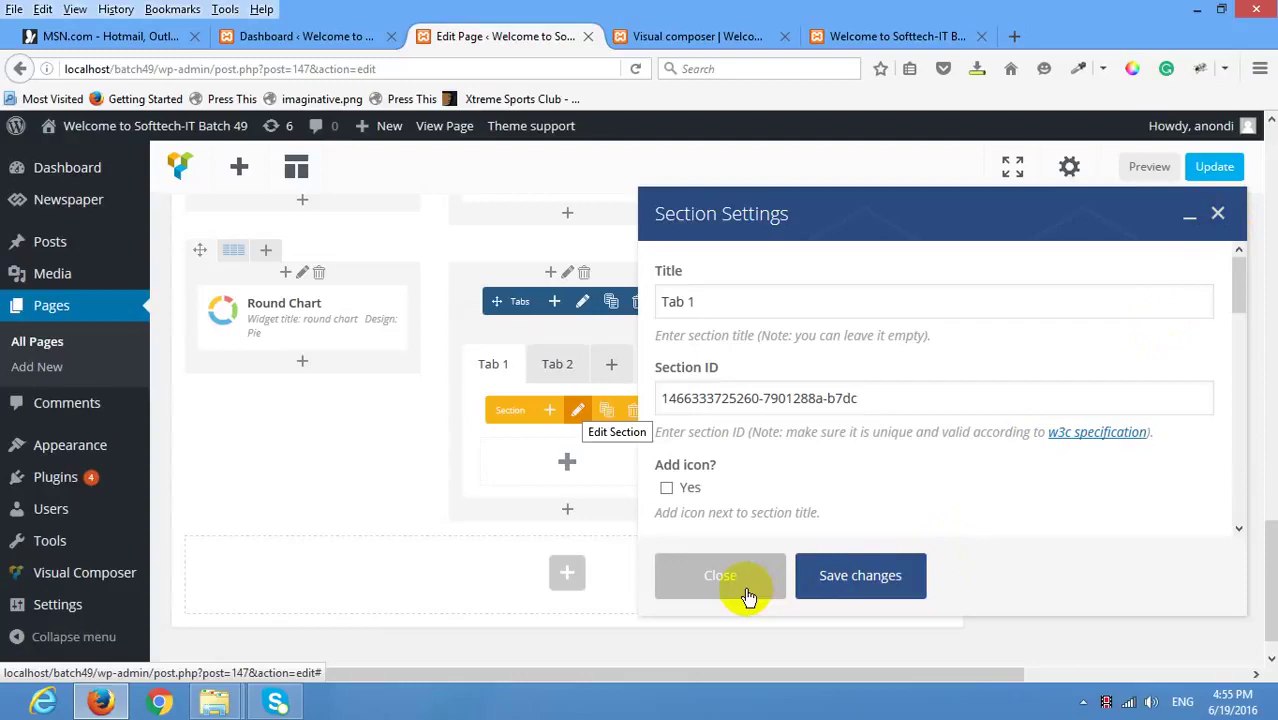
pyautogui.click(830, 578)
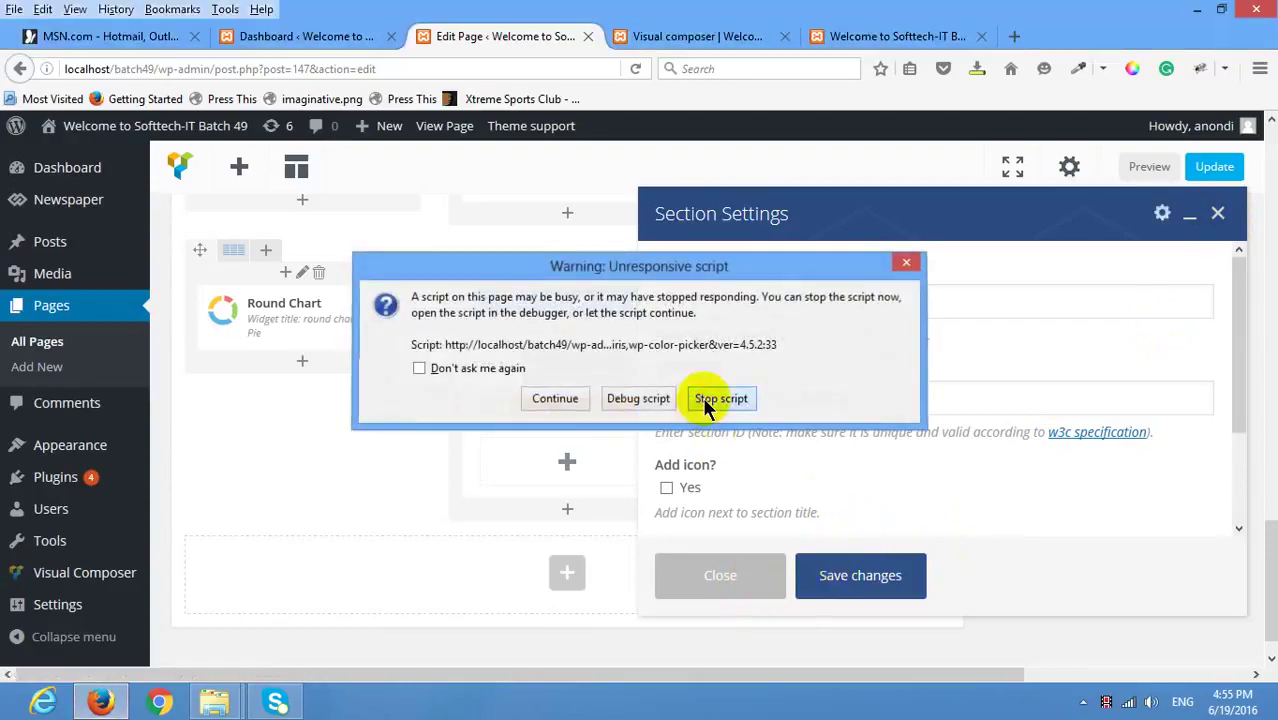
pyautogui.click(702, 396)
pyautogui.click(1218, 215)
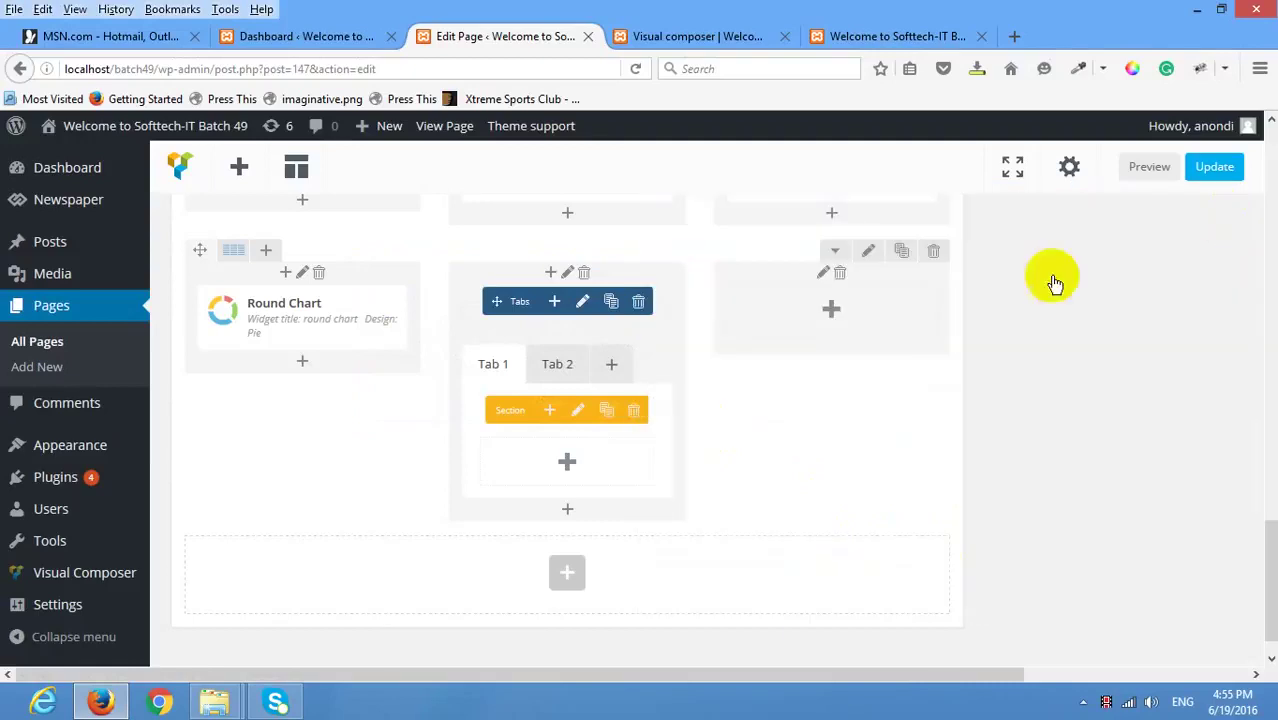
# Add a new row below the Round Chart row and move the Tabs element into it.
pyautogui.click(567, 572)
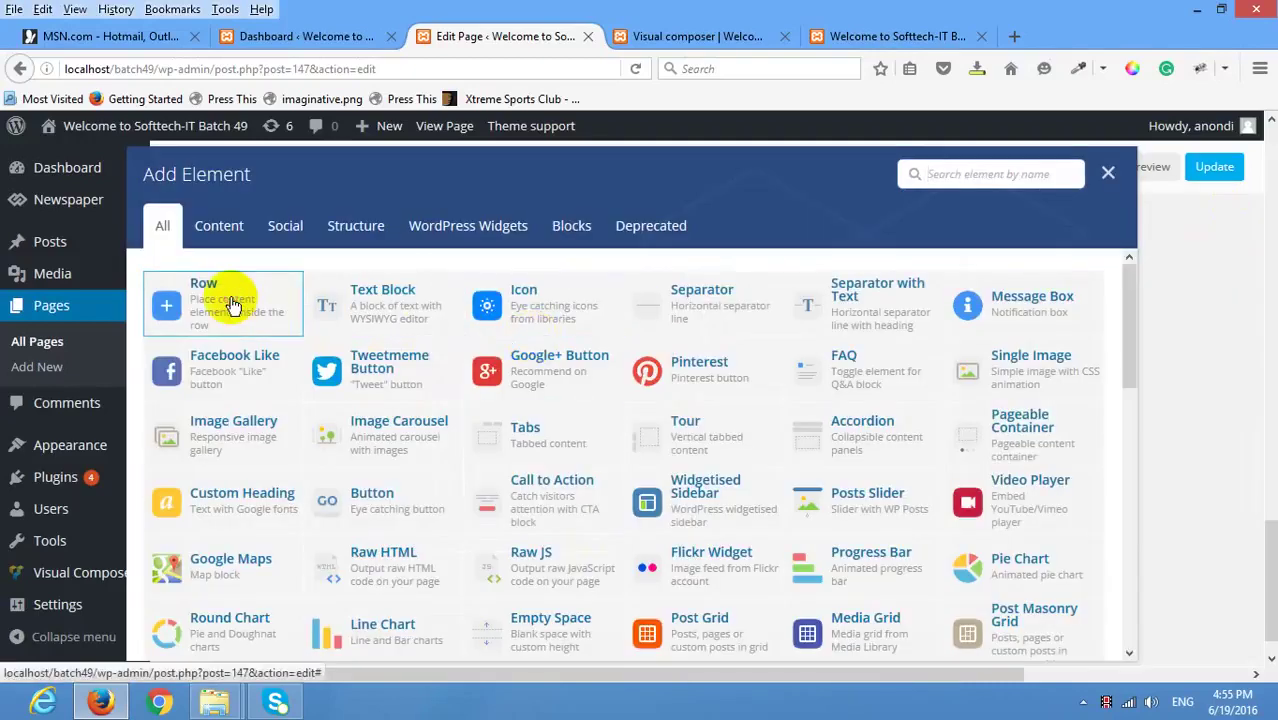
pyautogui.click(230, 305)
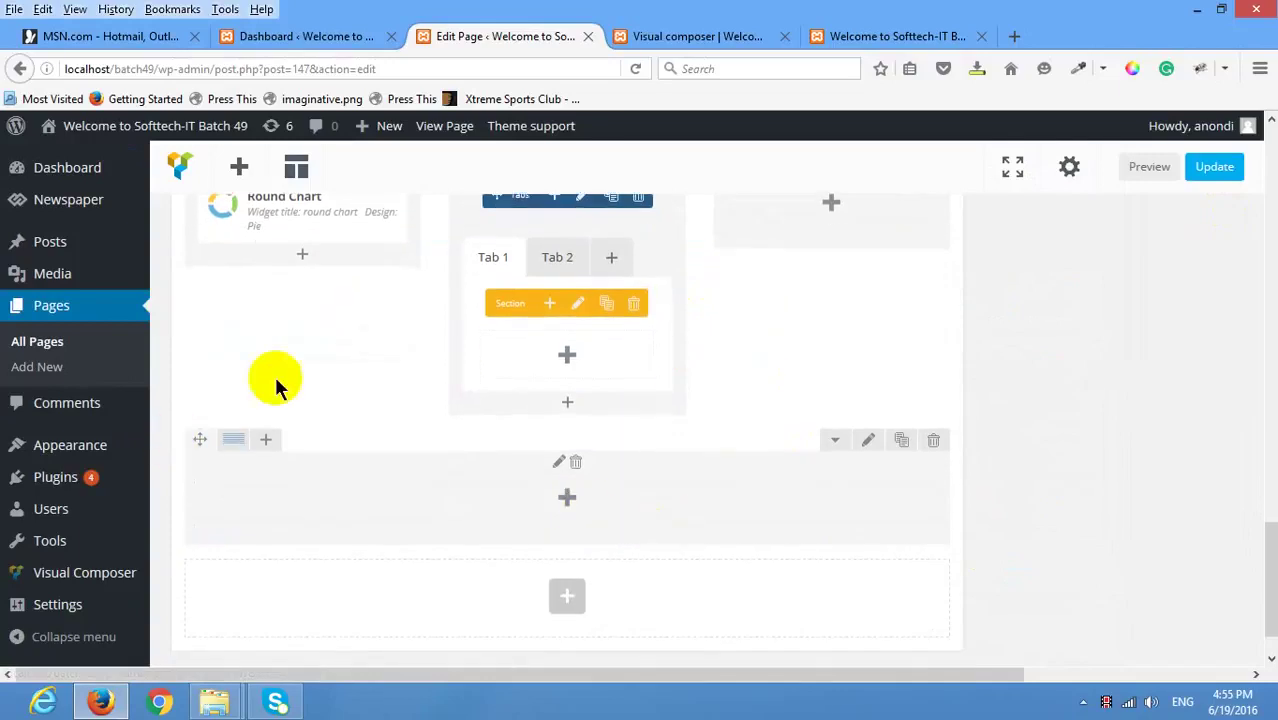
pyautogui.scroll(4, 521, 307)
pyautogui.moveTo(491, 476); pyautogui.dragTo(436, 336)
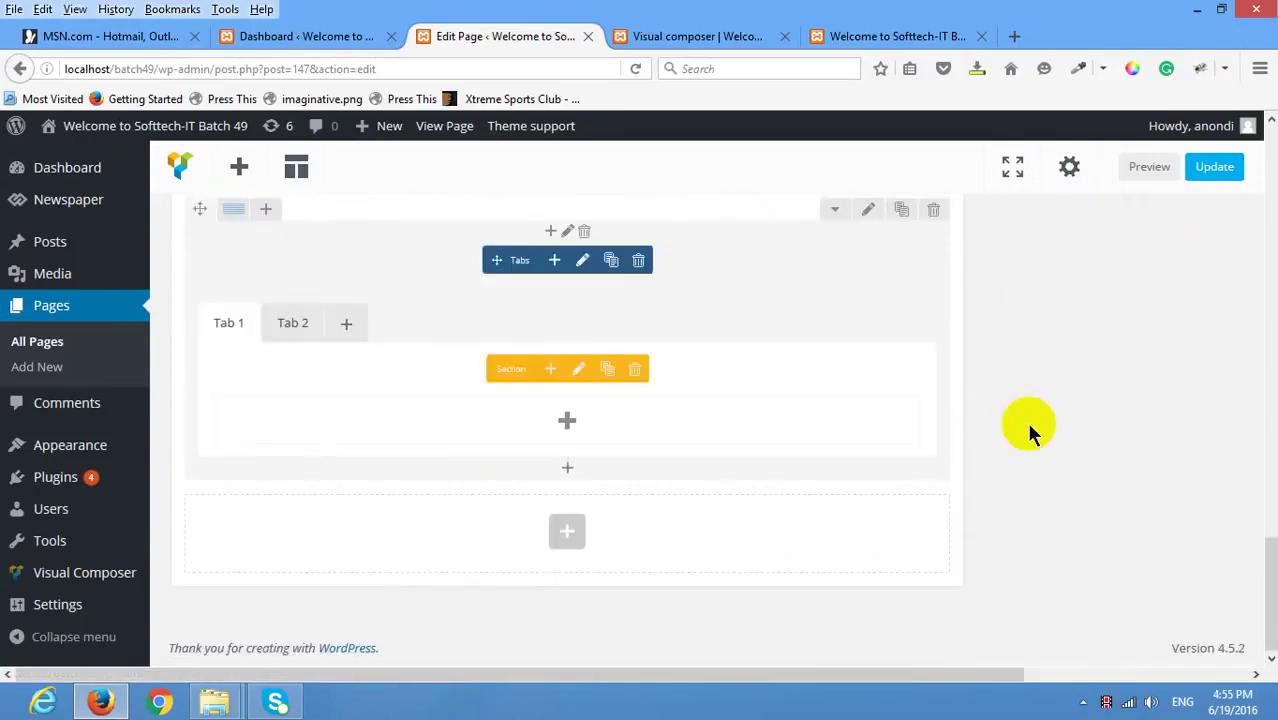
pyautogui.scroll(2, 995, 440)
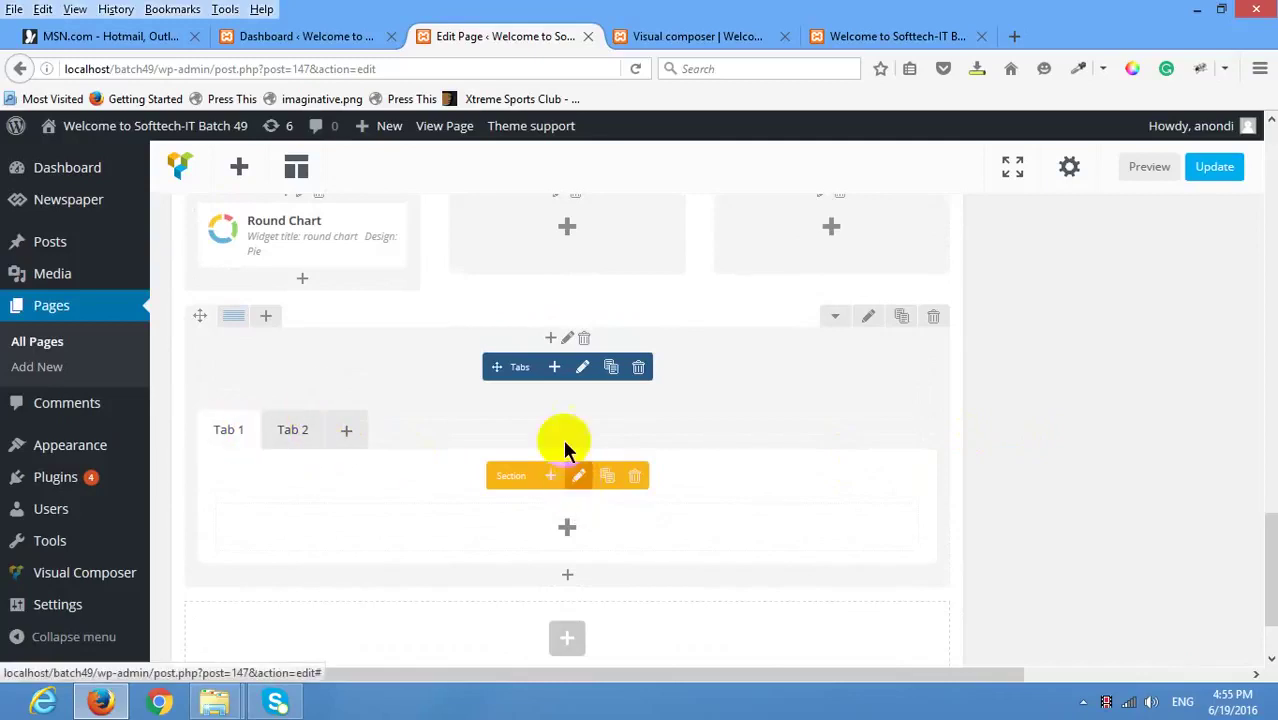
# Review the general options in the Tabs settings, including color, spacing, position and alignment, and close them.
pyautogui.click(582, 367)
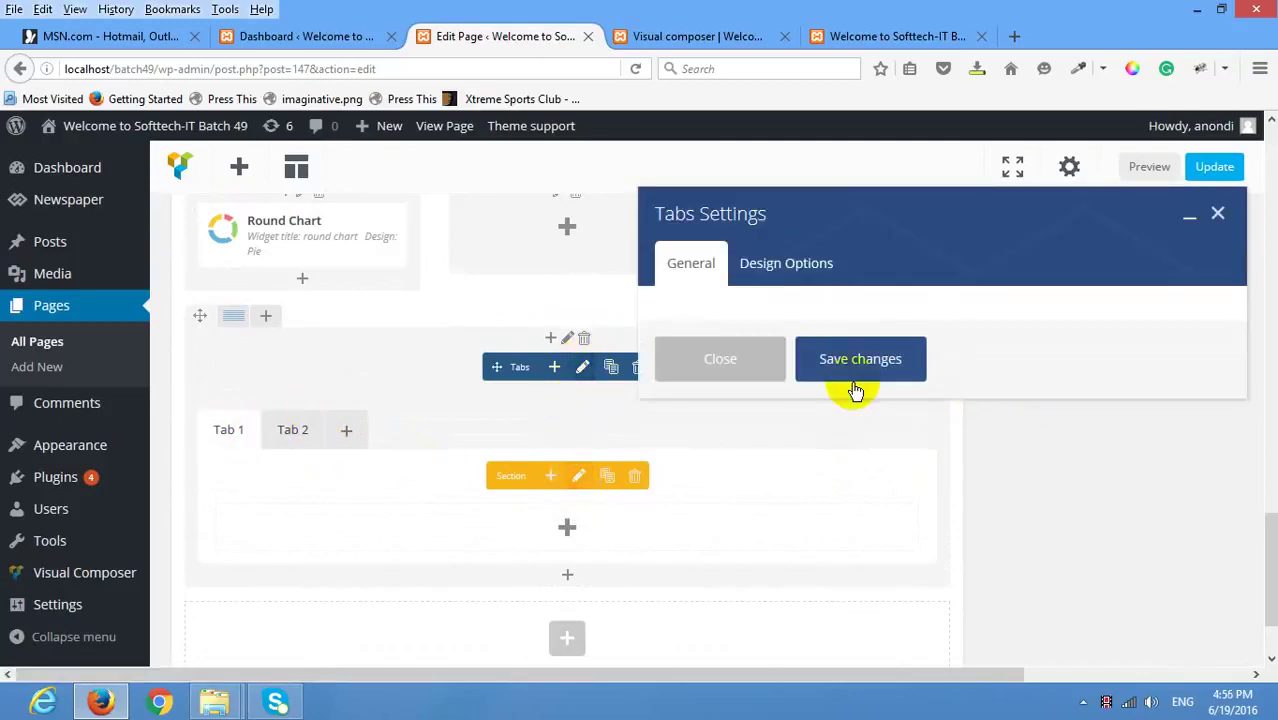
pyautogui.scroll(-5, 765, 415)
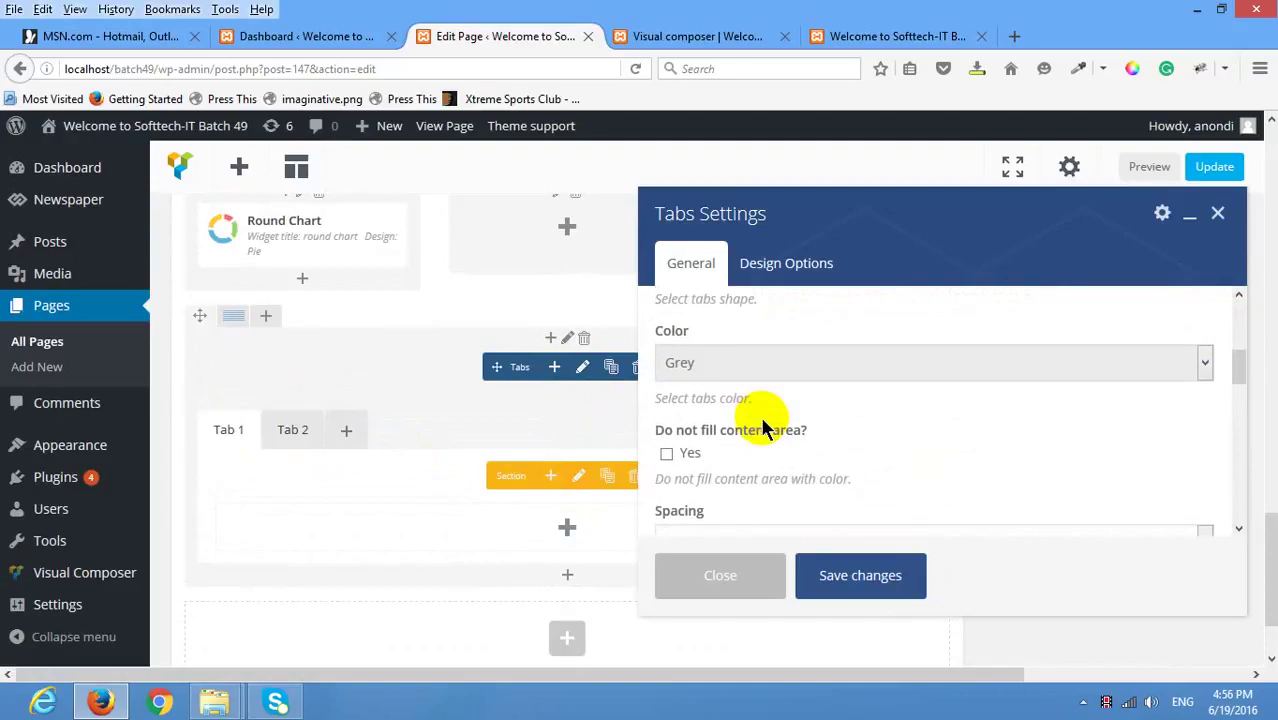
pyautogui.scroll(2, 765, 427)
pyautogui.scroll(-10, 765, 422)
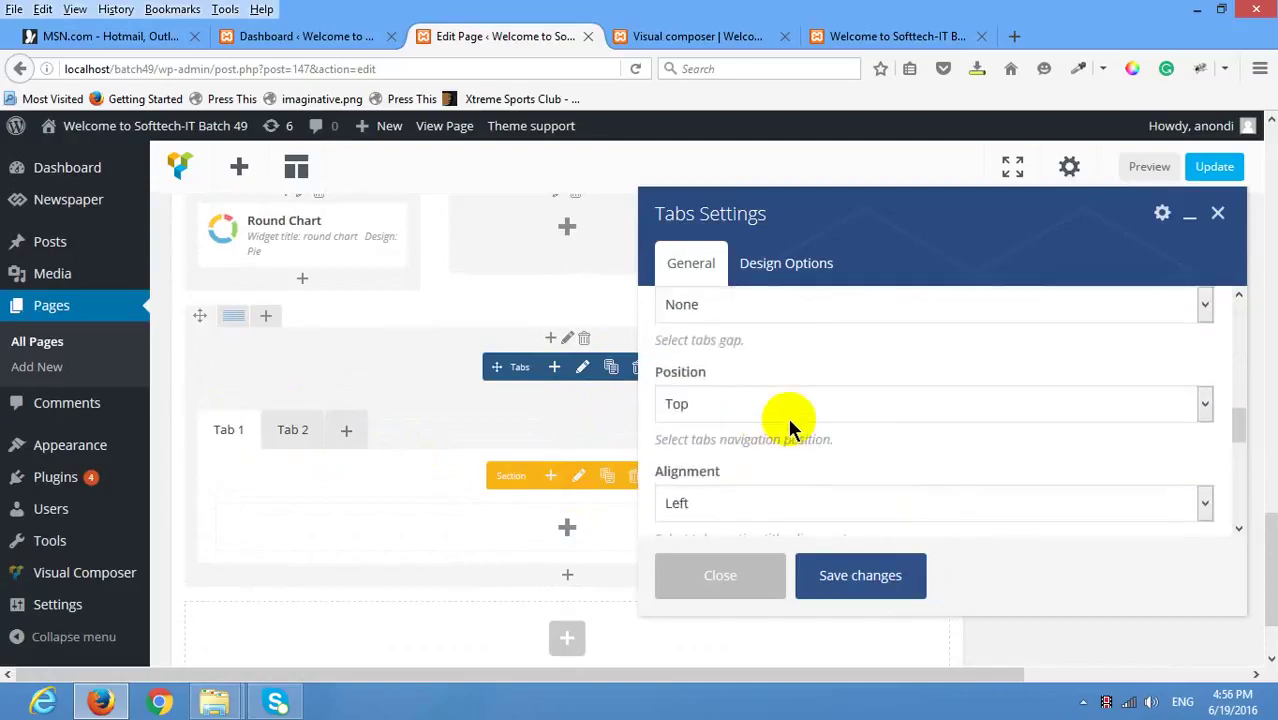
pyautogui.click(1222, 214)
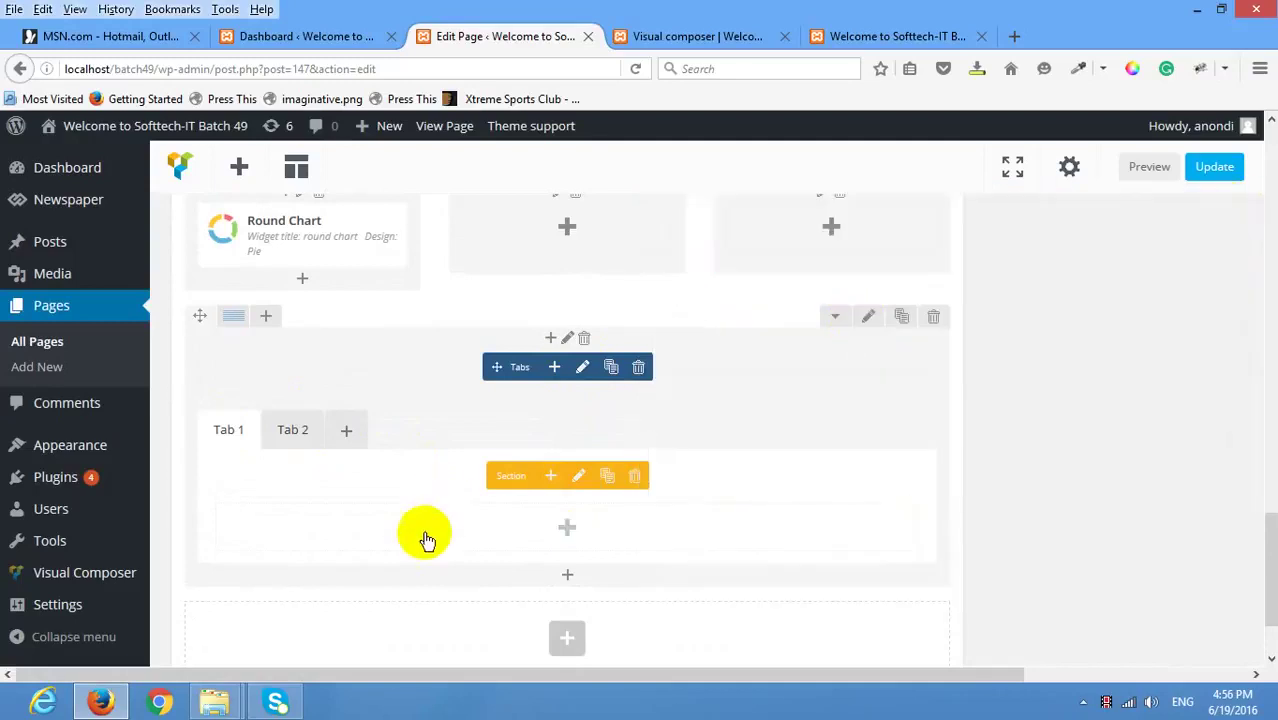
# Set the title of the Tab 1 section to "web design" in its section settings.
pyautogui.click(580, 478)
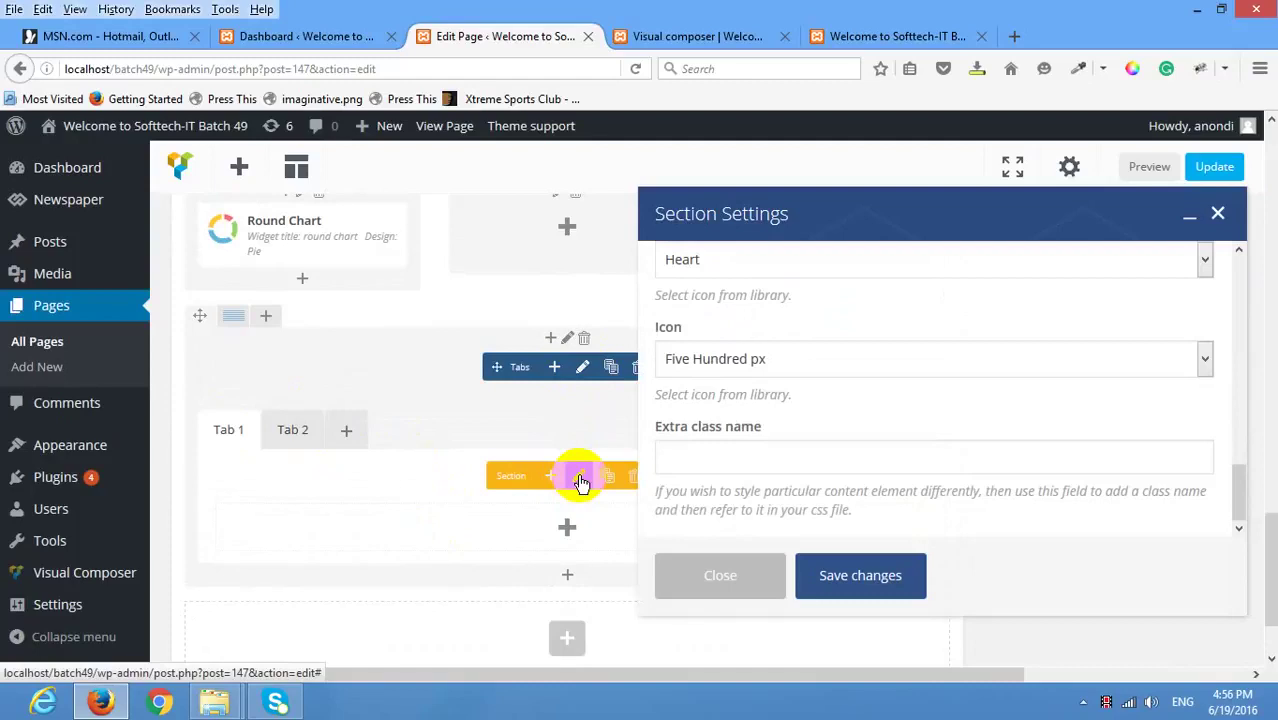
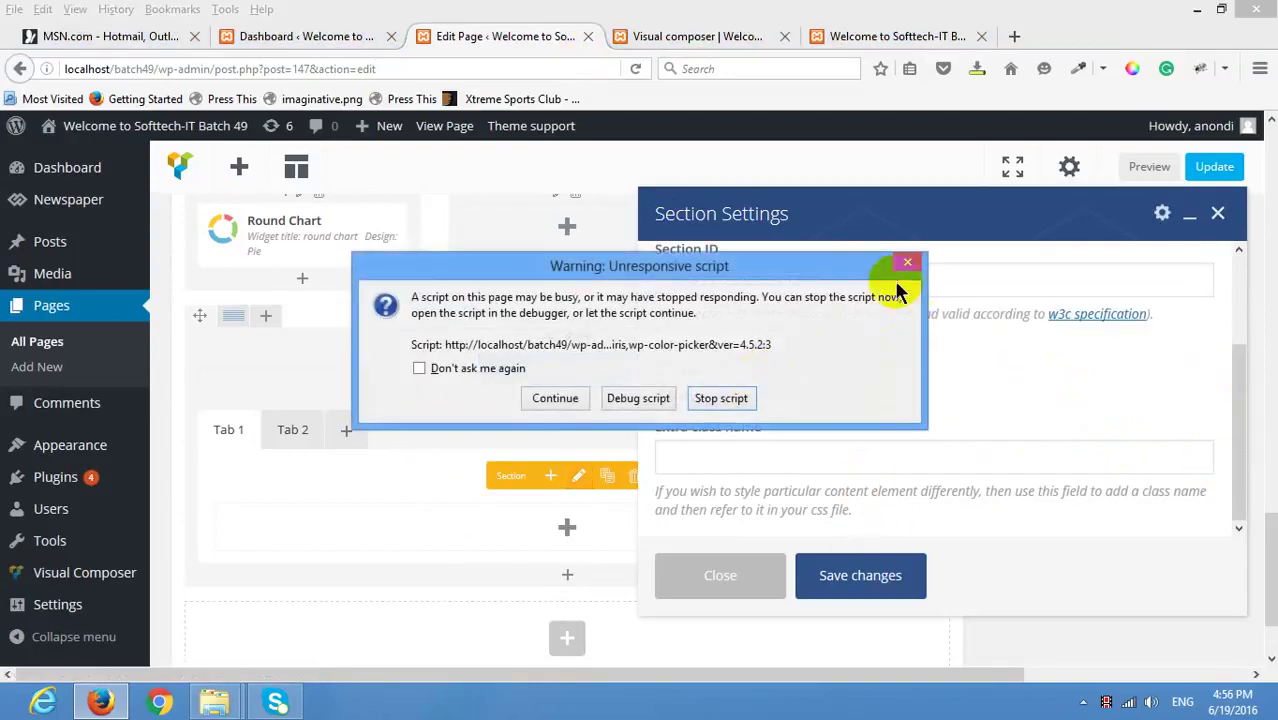
pyautogui.click(905, 266)
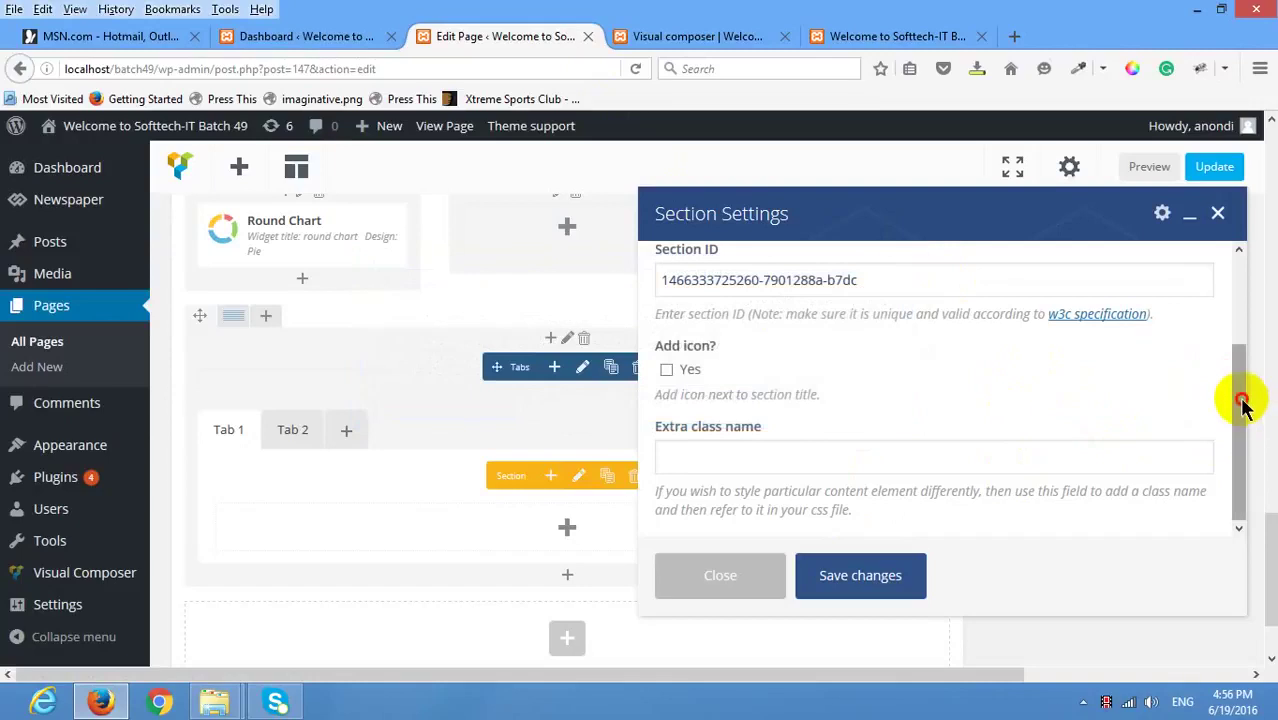
pyautogui.moveTo(1244, 399); pyautogui.dragTo(1232, 298)
pyautogui.moveTo(735, 300); pyautogui.dragTo(450, 264)
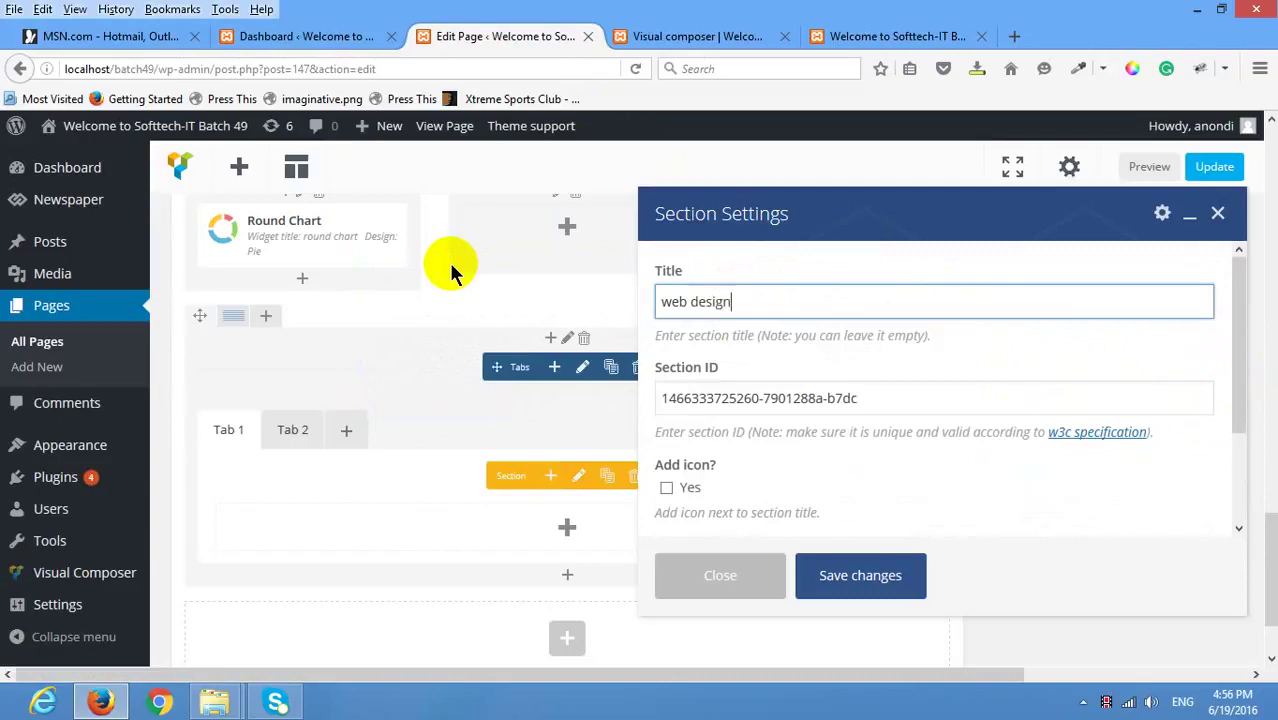
pyautogui.scroll(-2, 733, 423)
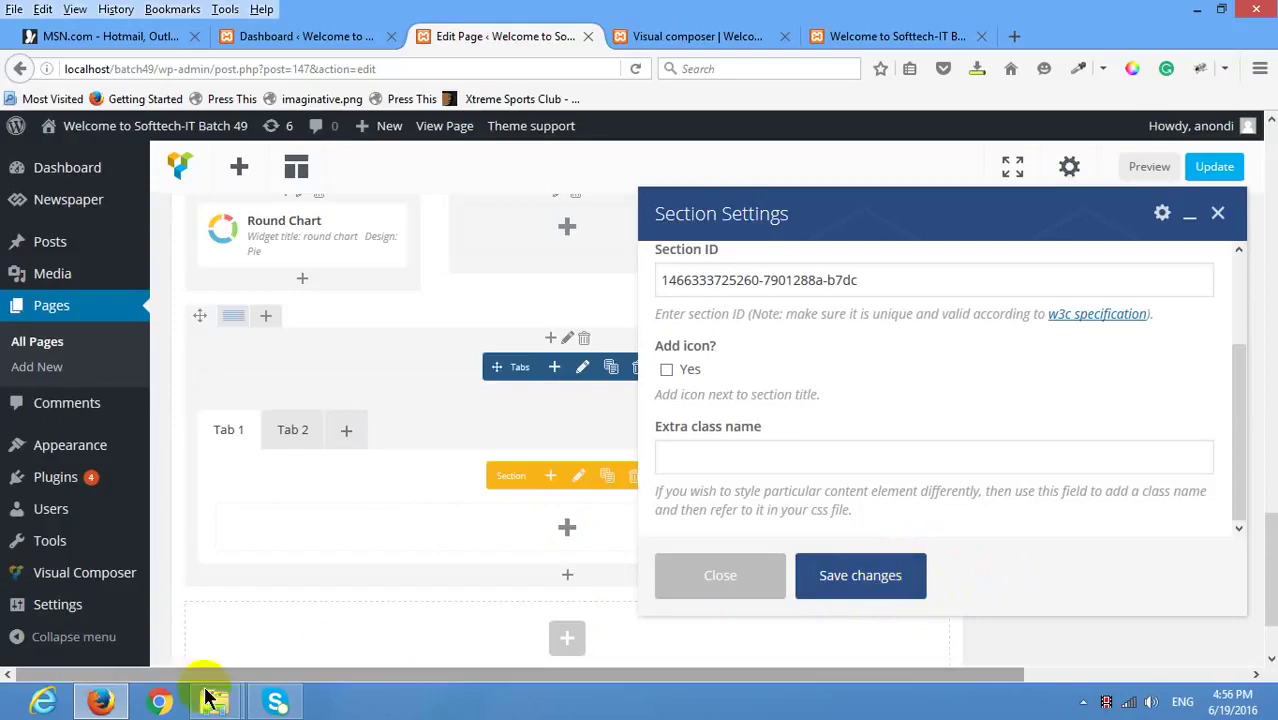
pyautogui.click(103, 703)
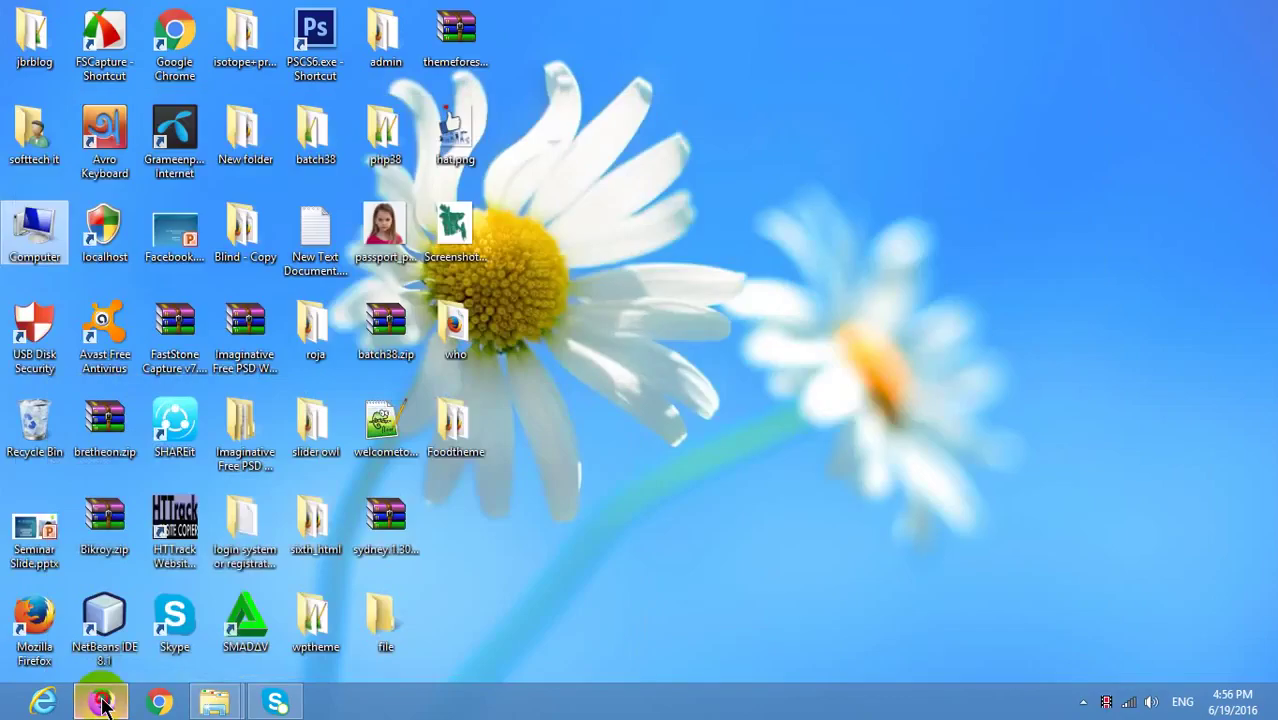
pyautogui.click(103, 703)
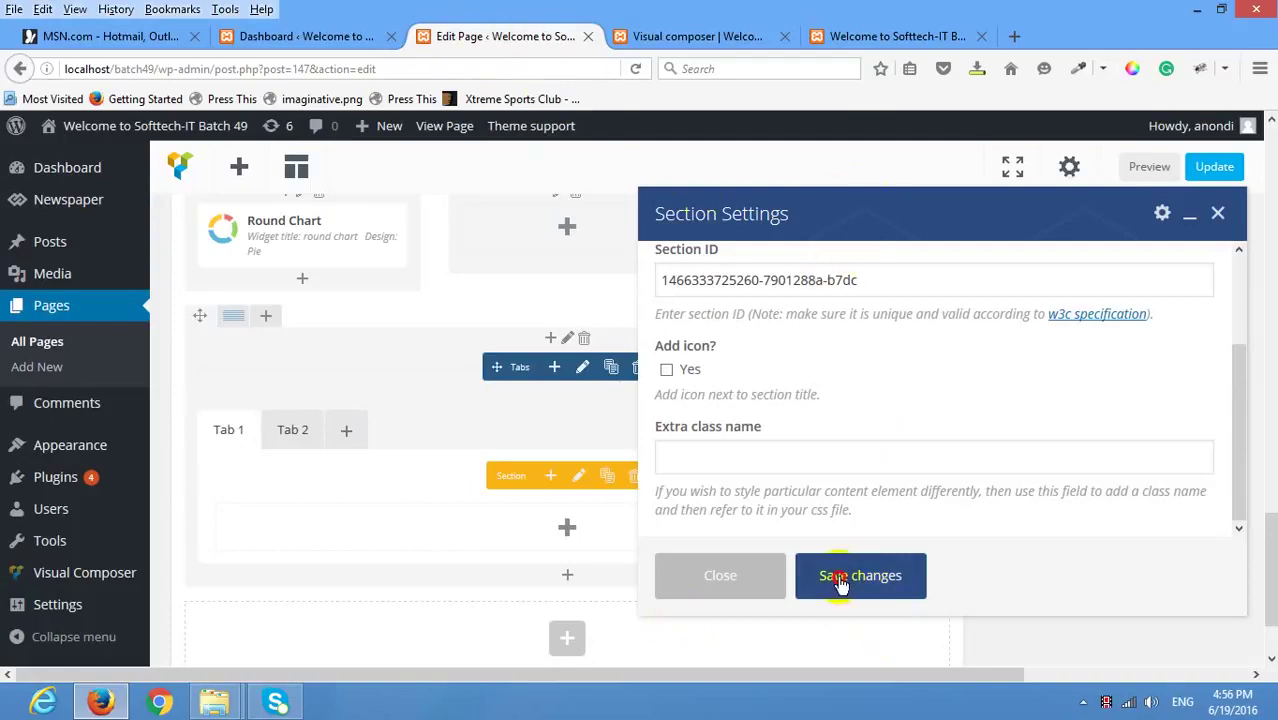
pyautogui.scroll(4, 840, 585)
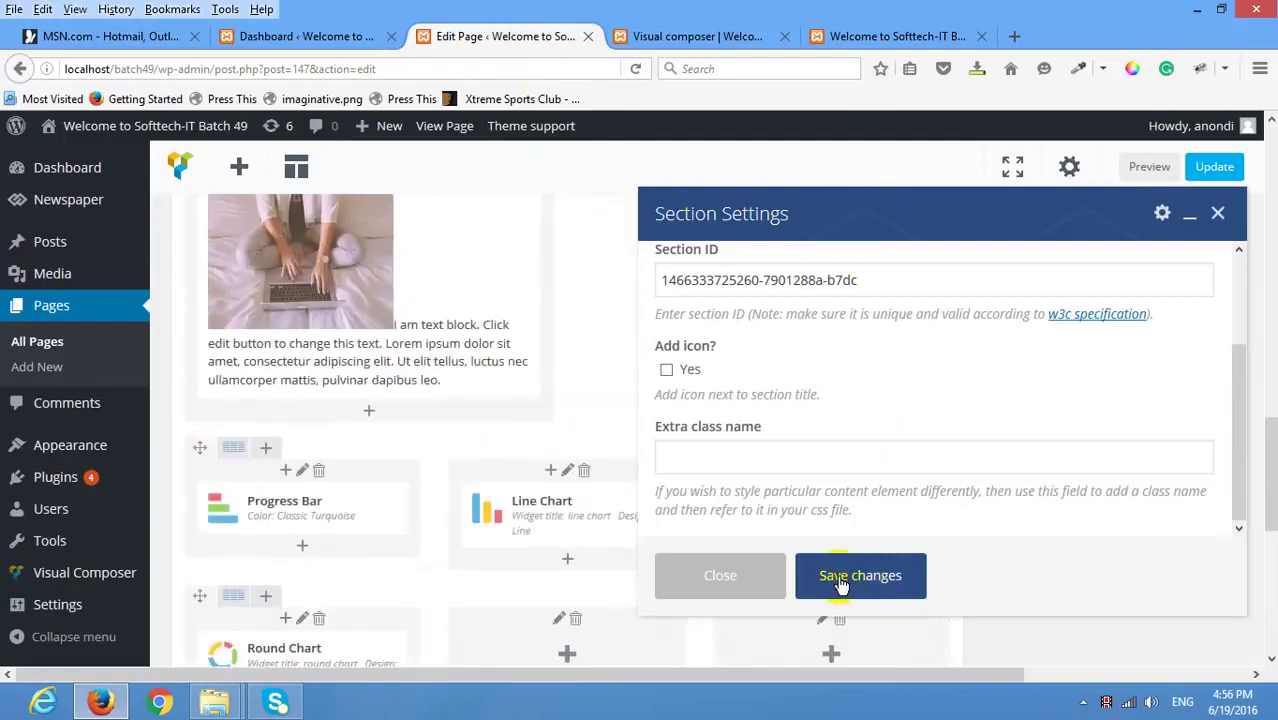
pyautogui.scroll(-4, 840, 585)
pyautogui.scroll(-2, 535, 512)
pyautogui.scroll(3, 534, 507)
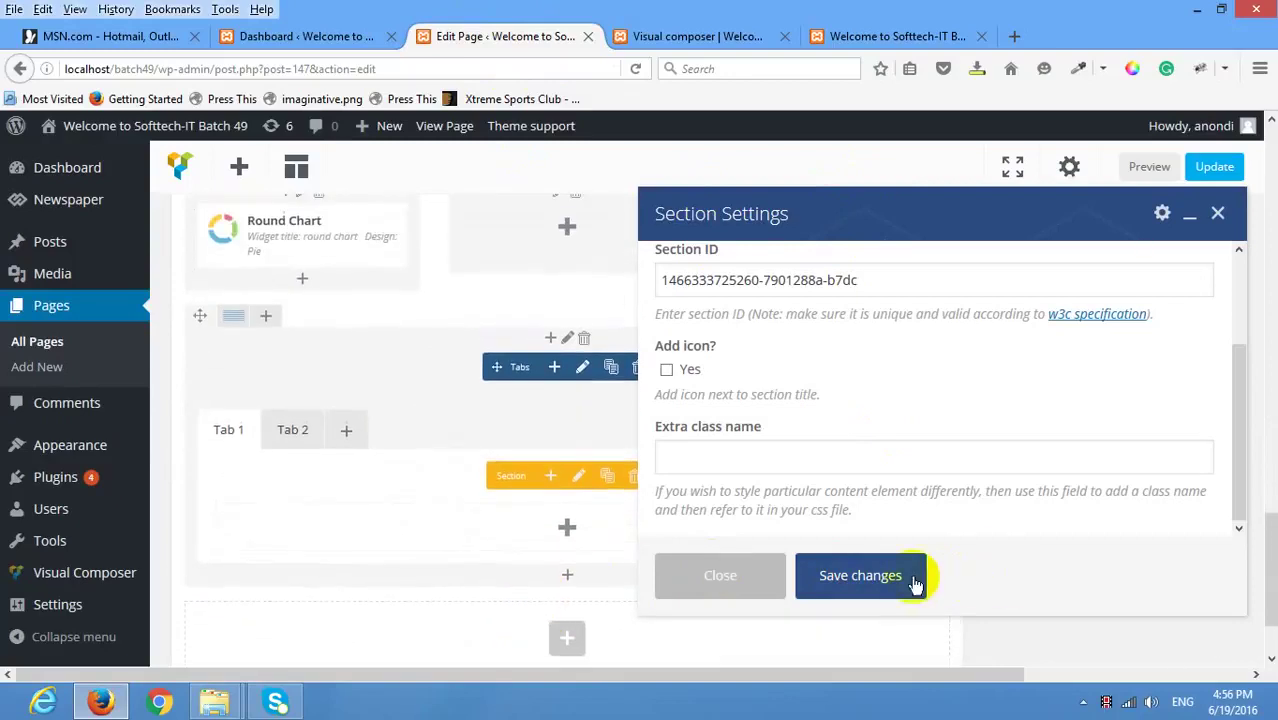
# Try to save the "web design" title in the first tab's section settings, and close the settings.
pyautogui.click(893, 577)
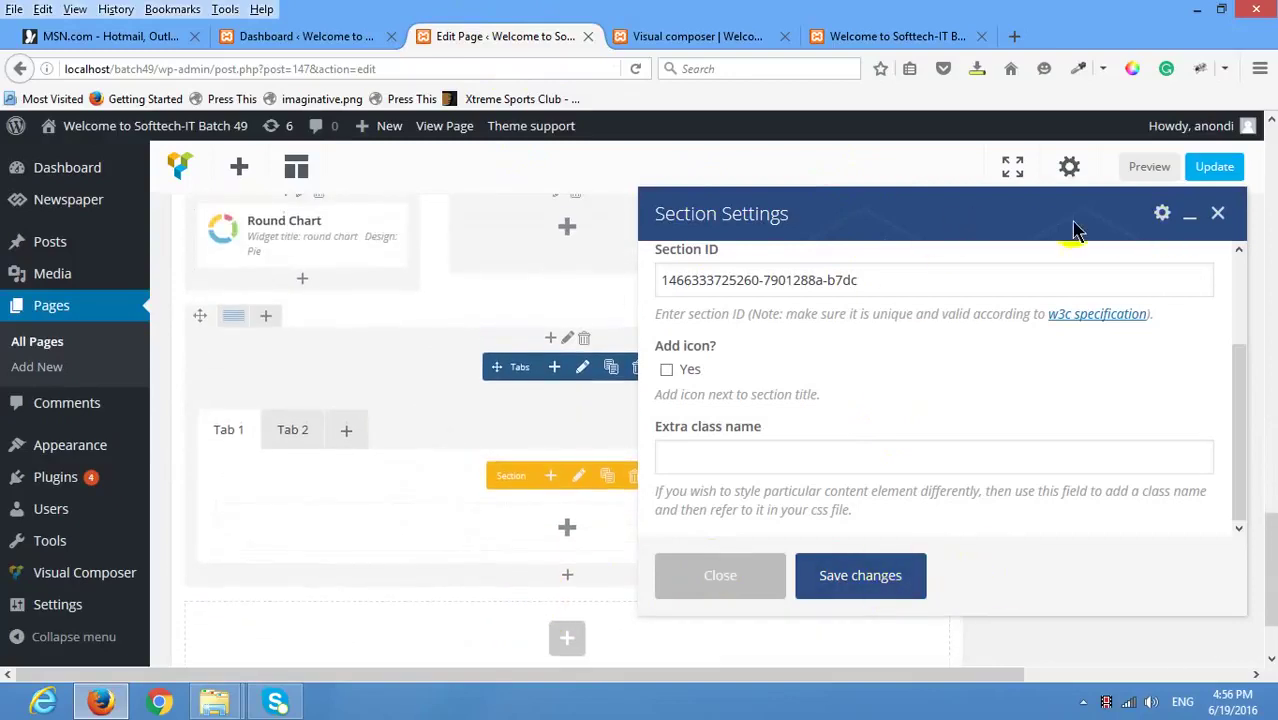
pyautogui.moveTo(1075, 230); pyautogui.dragTo(1022, 189)
pyautogui.click(780, 535)
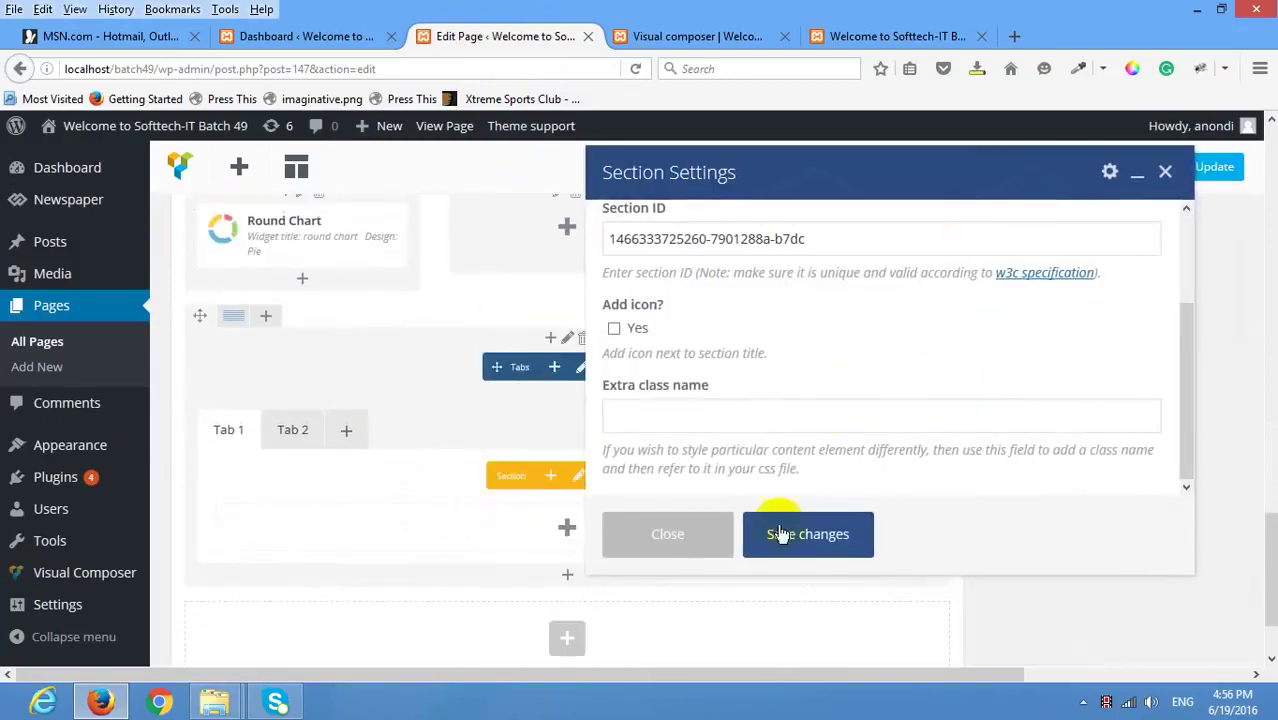
pyautogui.scroll(5, 807, 411)
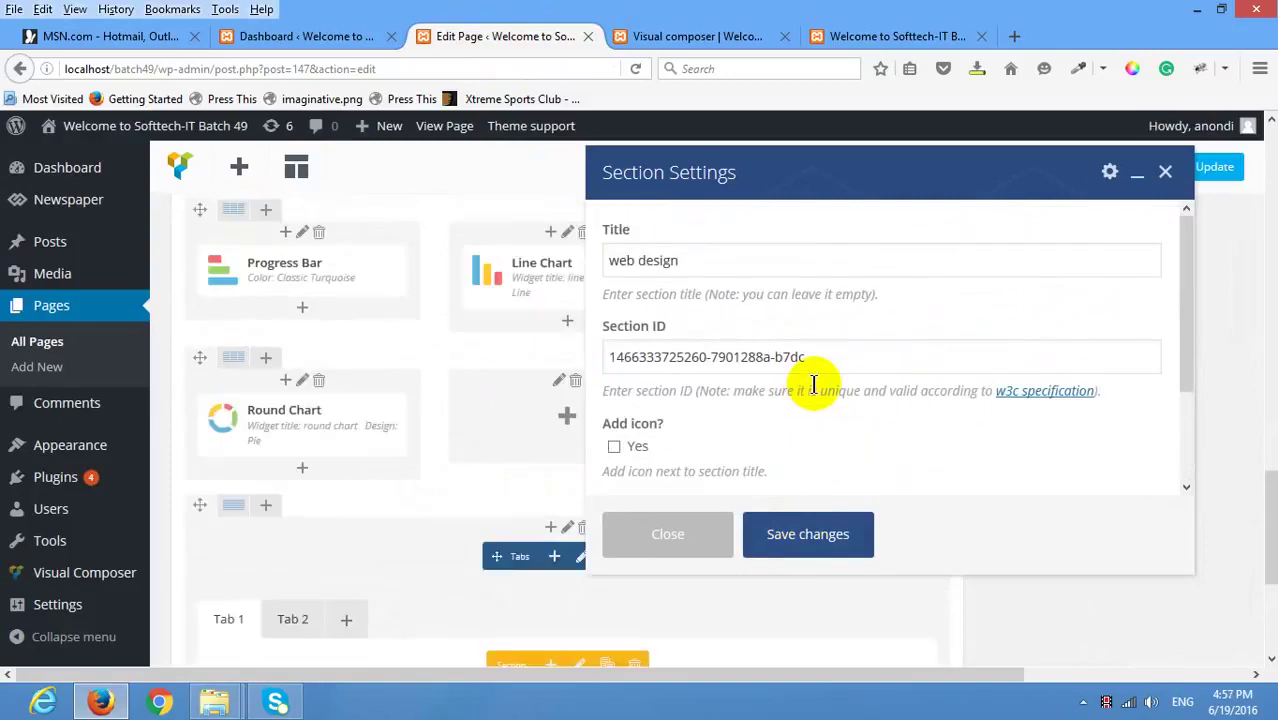
pyautogui.click(782, 262)
pyautogui.click(810, 536)
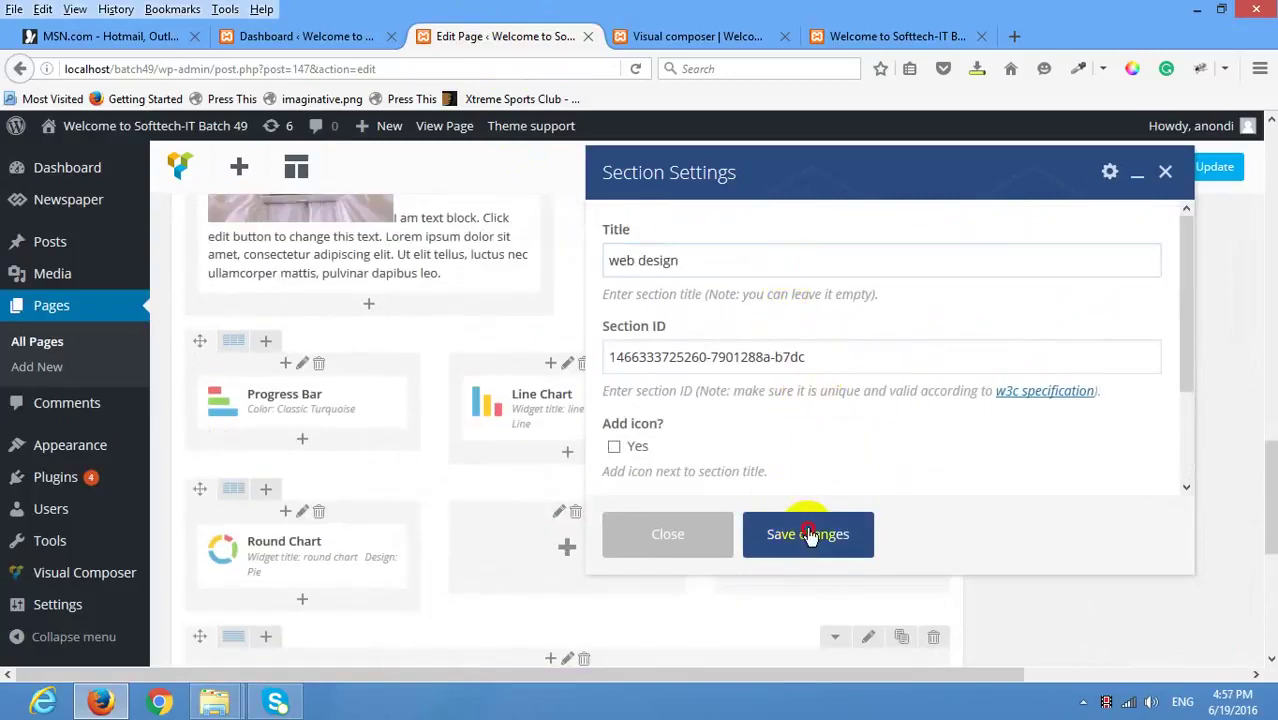
pyautogui.scroll(-5, 542, 571)
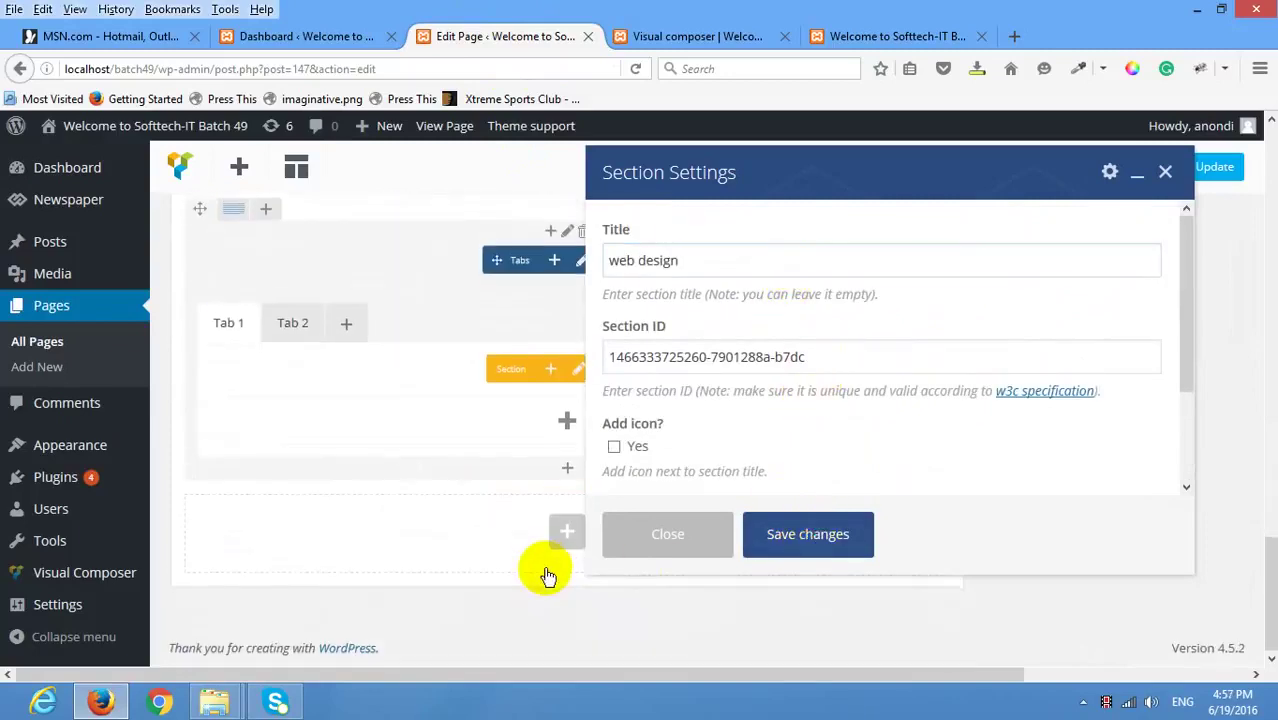
pyautogui.click(1168, 175)
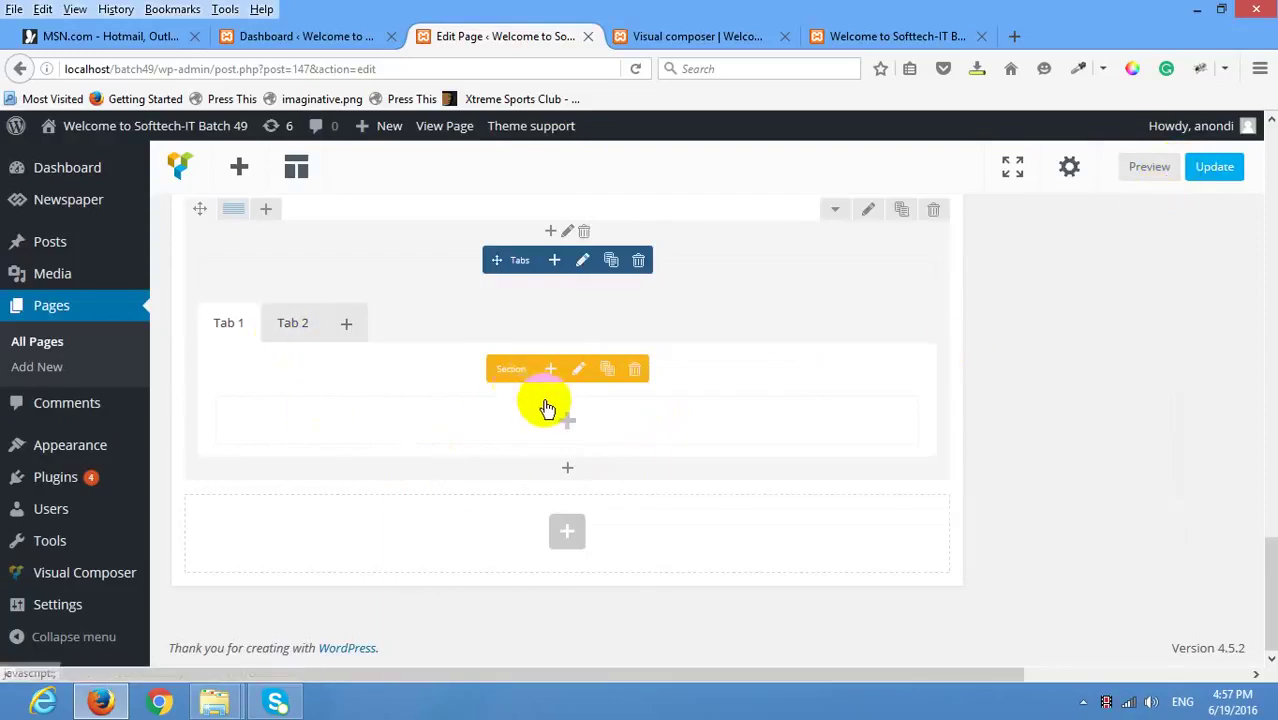
# Reopen the Tab 1 section settings, let the busy script continue, set the title to "web design" and save it.
pyautogui.click(579, 370)
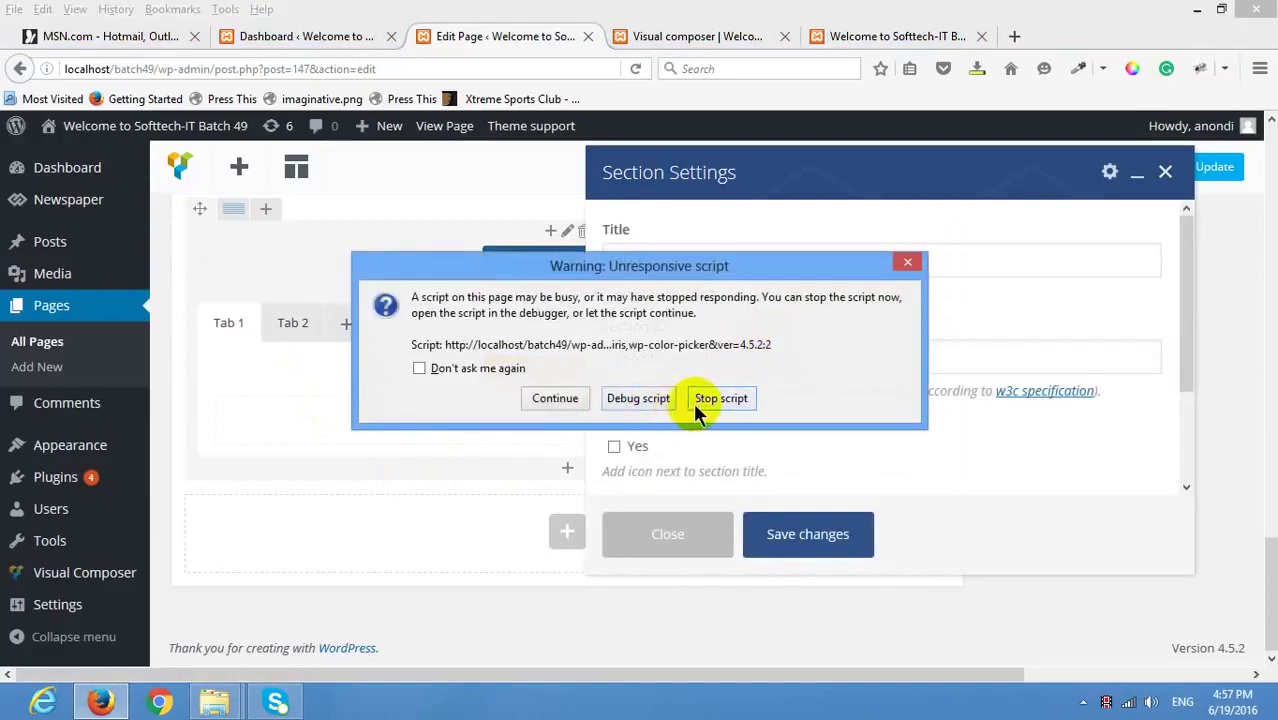
pyautogui.click(553, 398)
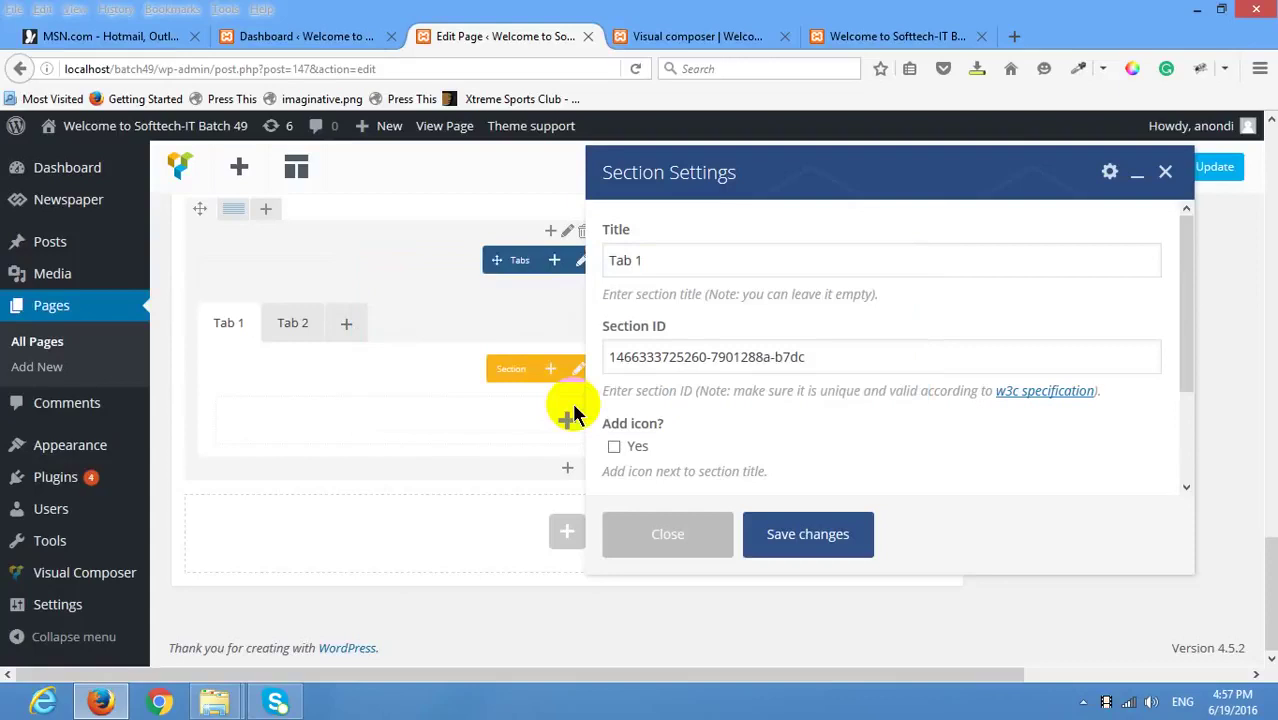
pyautogui.click(679, 257)
pyautogui.tripleClick(679, 257)
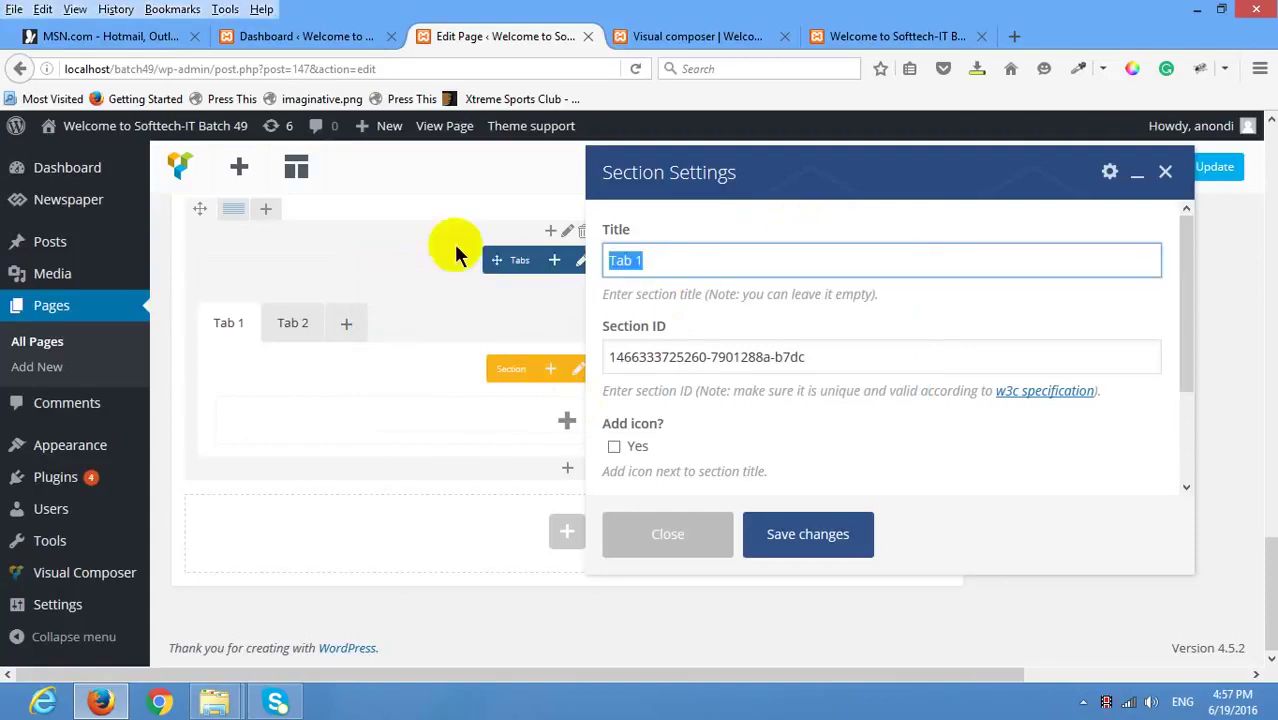
pyautogui.write('web desing')
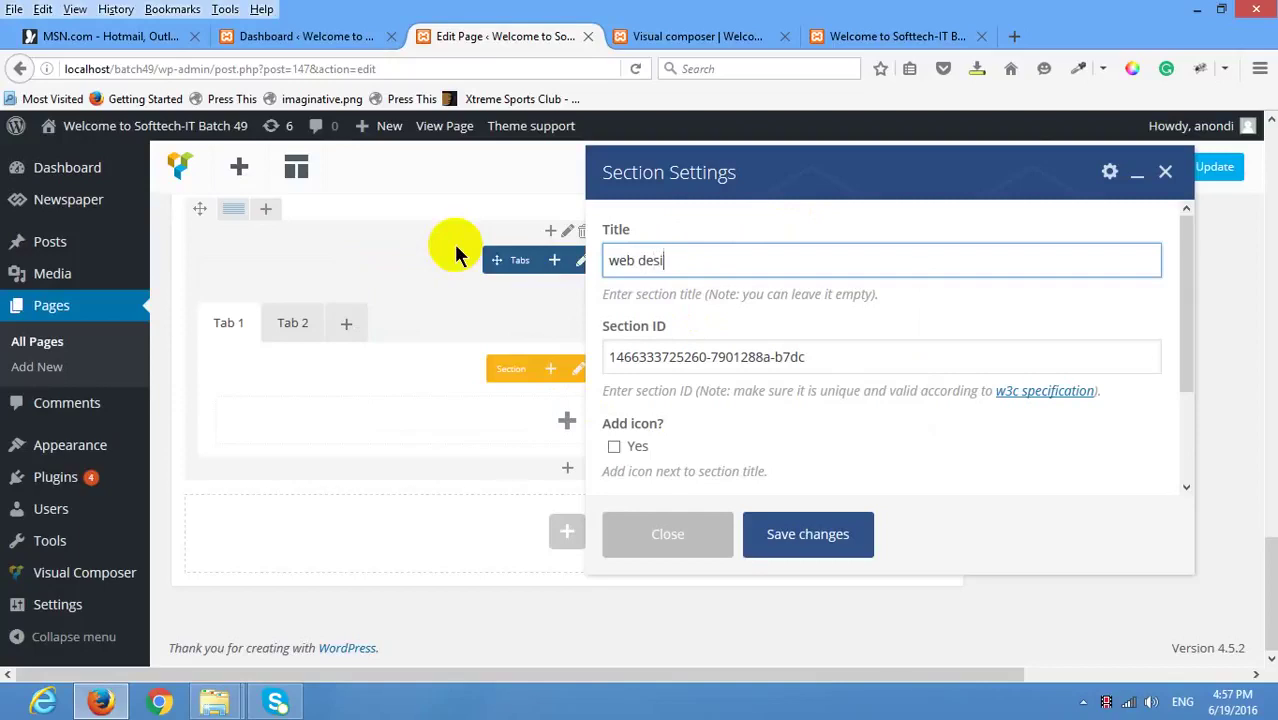
pyautogui.press('BackSpace')
pyautogui.press('BackSpace')
pyautogui.write('gn')
pyautogui.scroll(3, 711, 440)
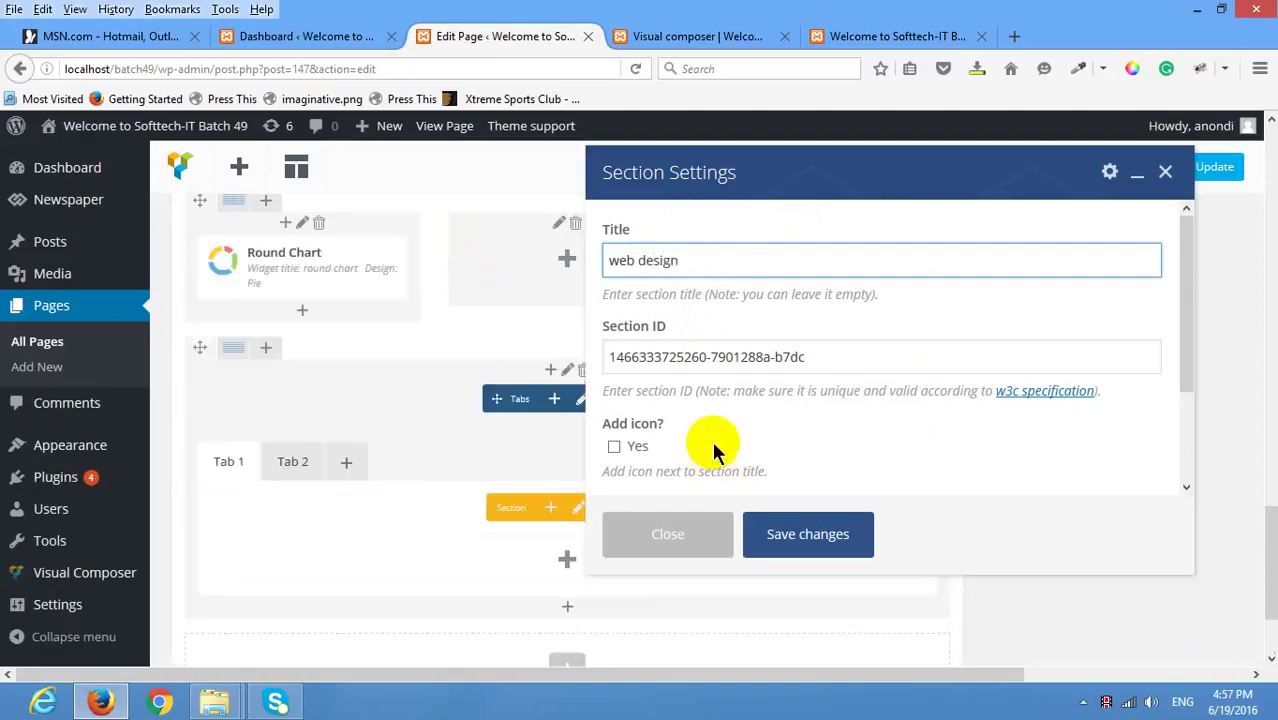
pyautogui.scroll(-3, 355, 460)
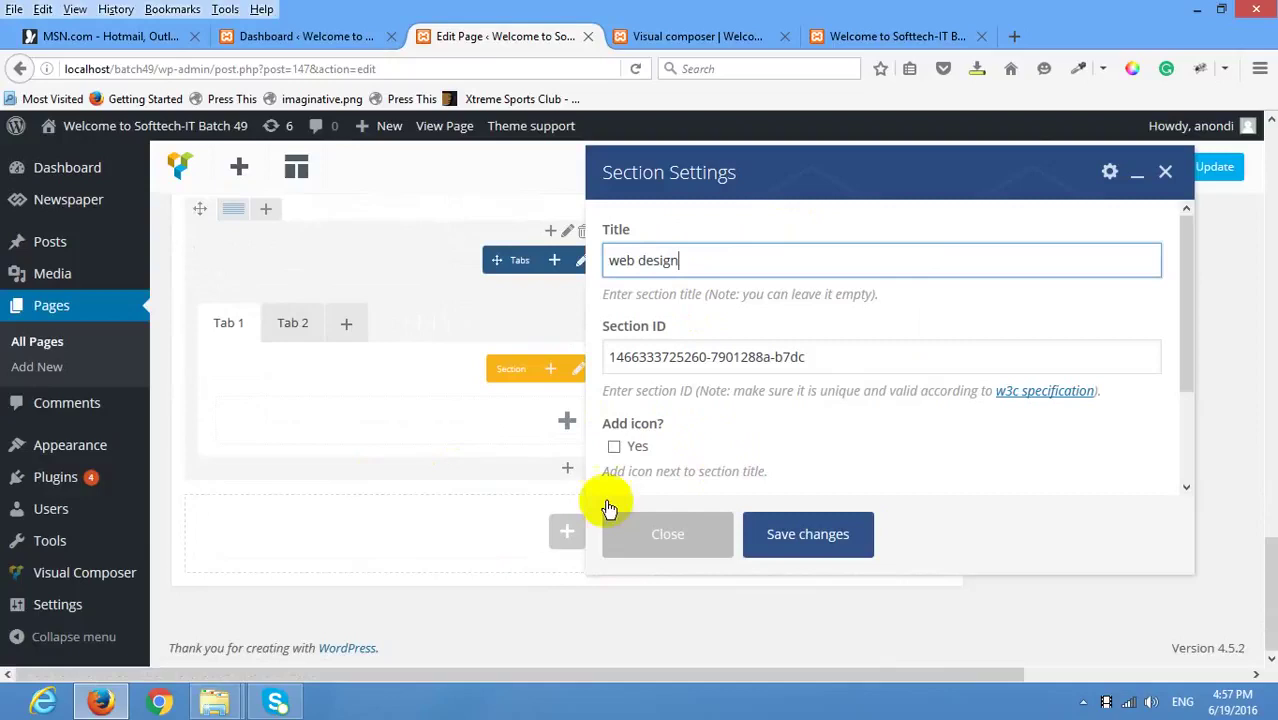
pyautogui.click(822, 535)
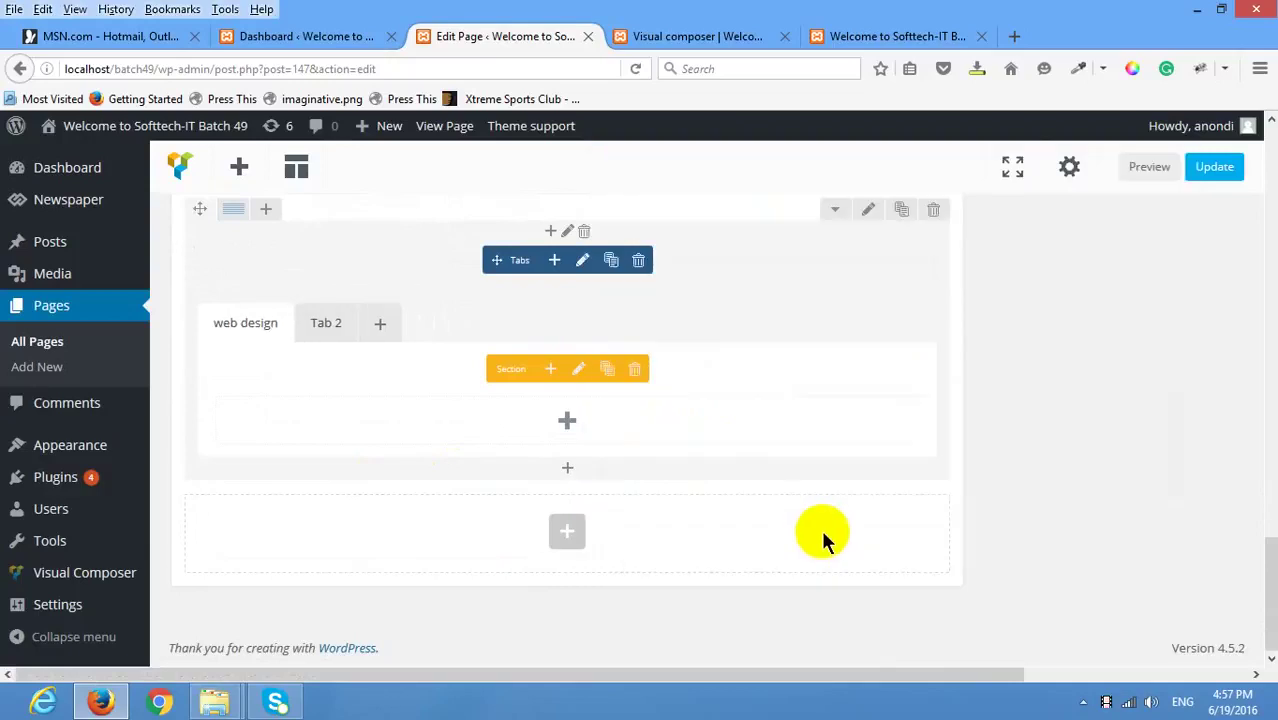
# Try to set the title of the Tab 2 section to "web Developement" in its section settings, stopping the unresponsive script.
pyautogui.click(331, 327)
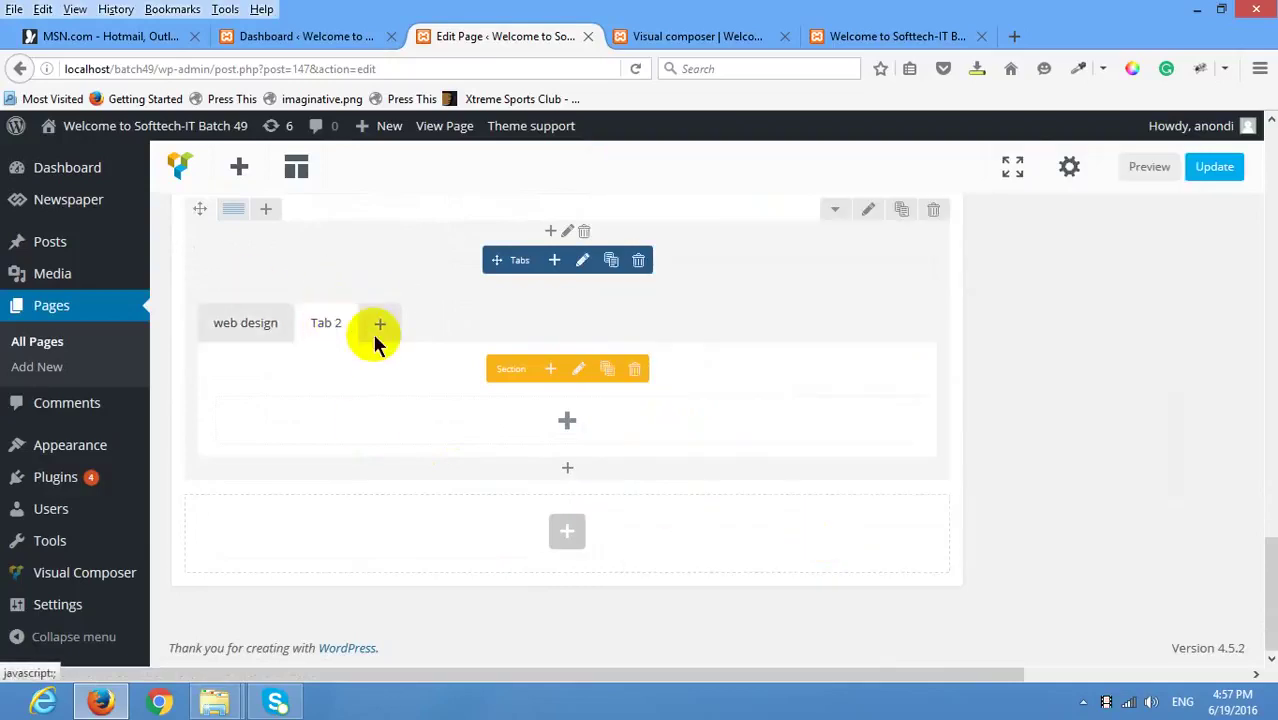
pyautogui.click(579, 369)
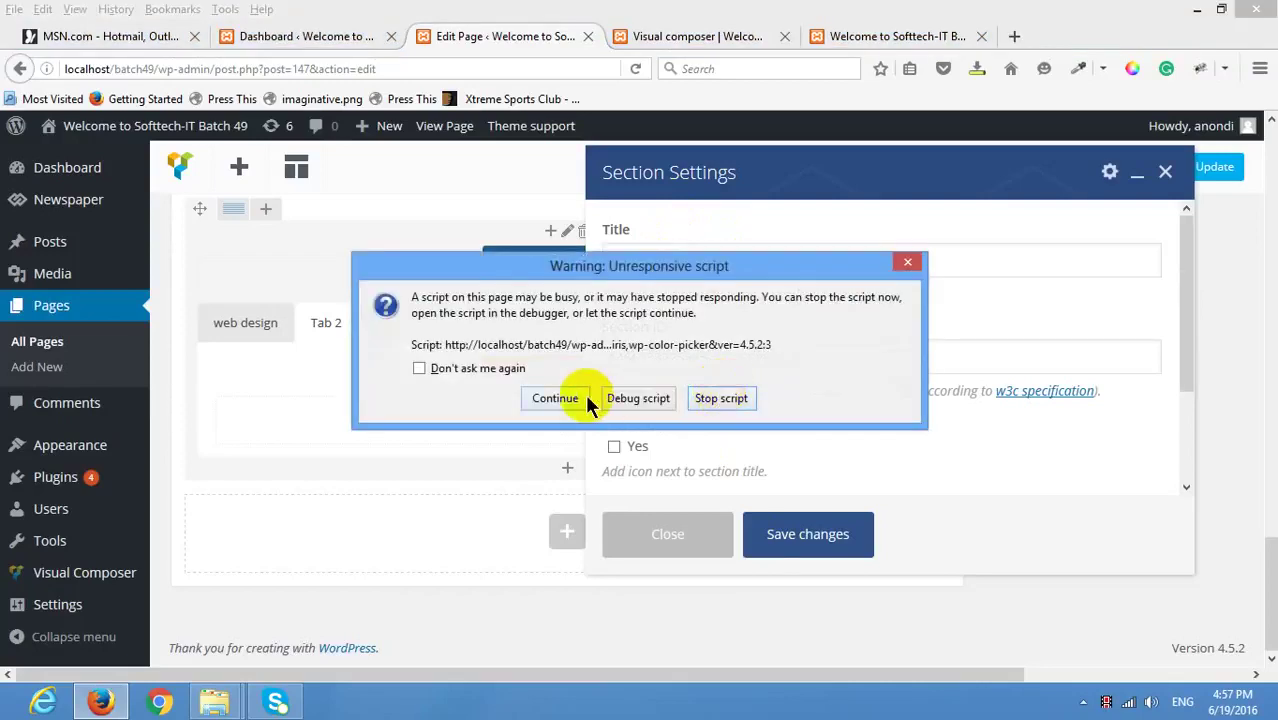
pyautogui.click(720, 398)
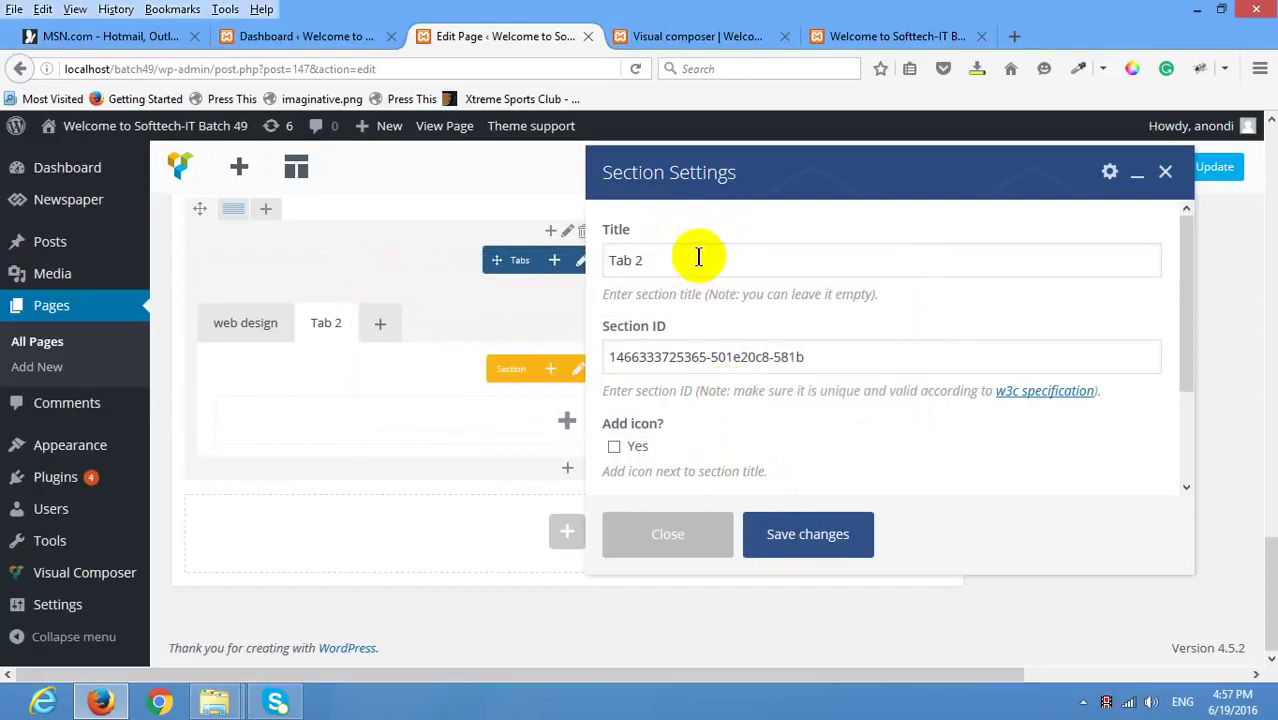
pyautogui.moveTo(696, 260); pyautogui.dragTo(514, 255)
pyautogui.write('we')
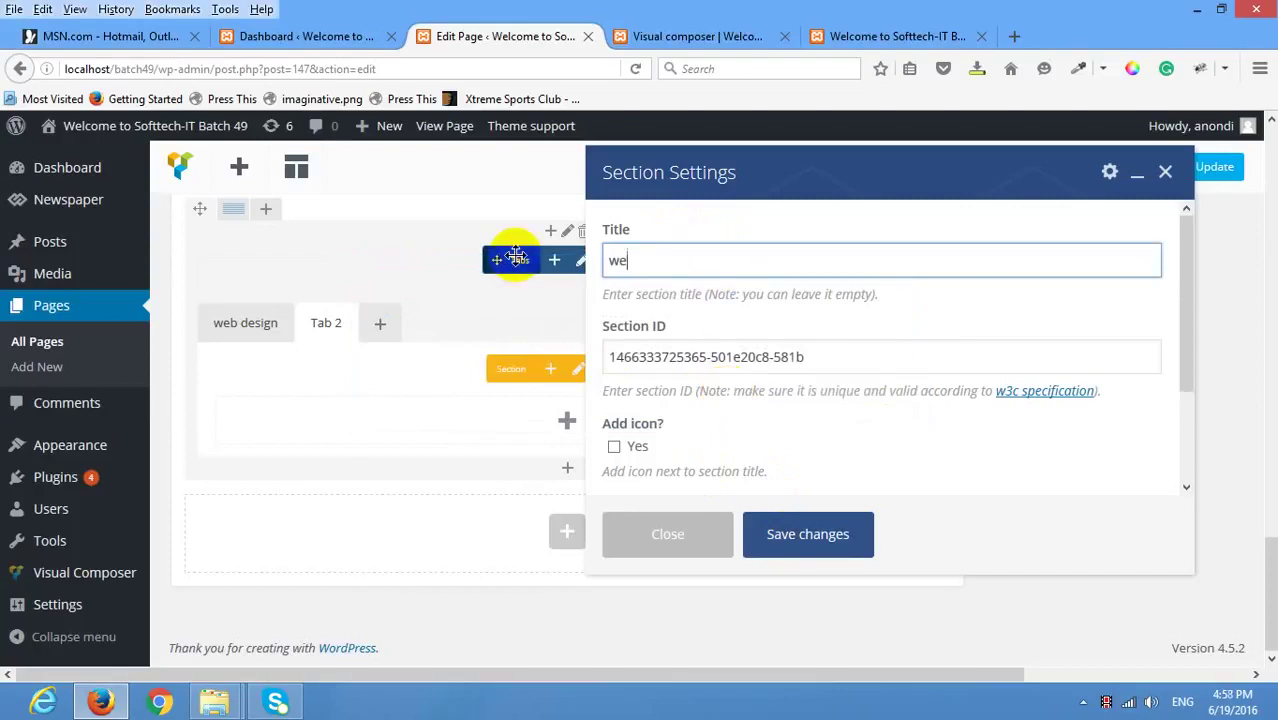
pyautogui.write('b Developemtn')
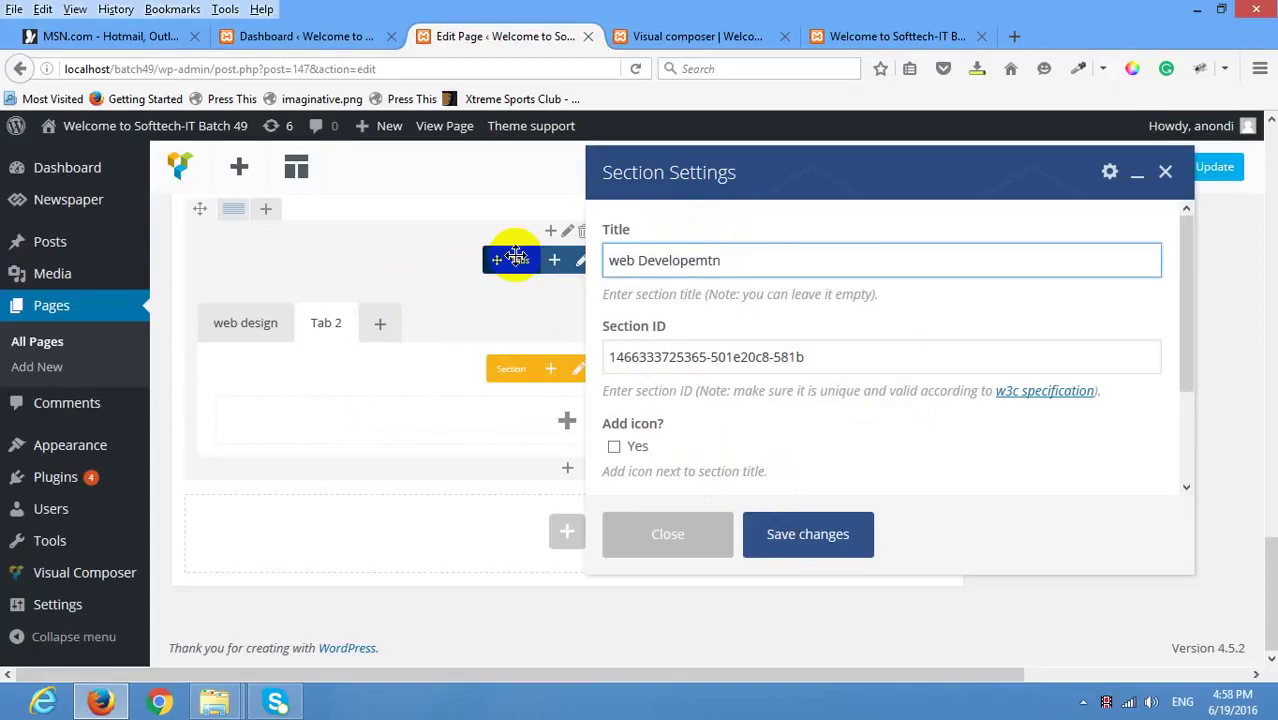
pyautogui.press('BackSpace')
pyautogui.press('BackSpace')
pyautogui.write('ent')
pyautogui.scroll(-1, 768, 488)
pyautogui.scroll(-2, 768, 488)
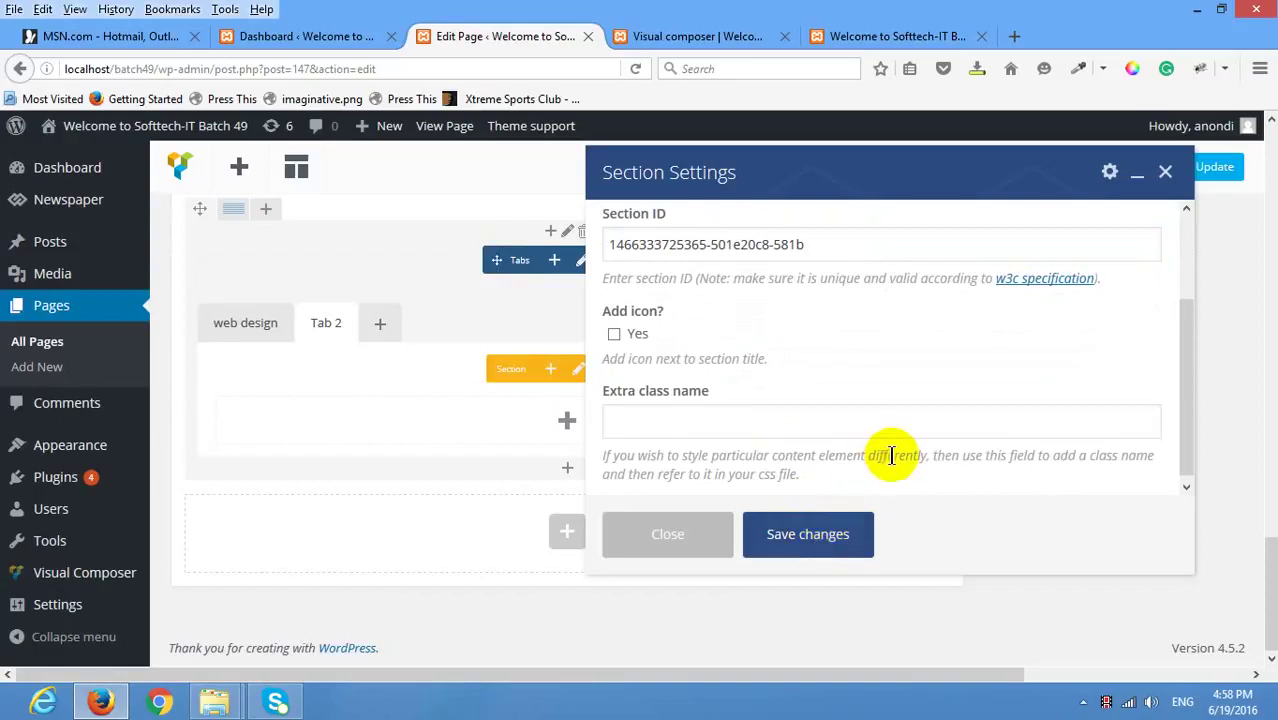
pyautogui.click(305, 323)
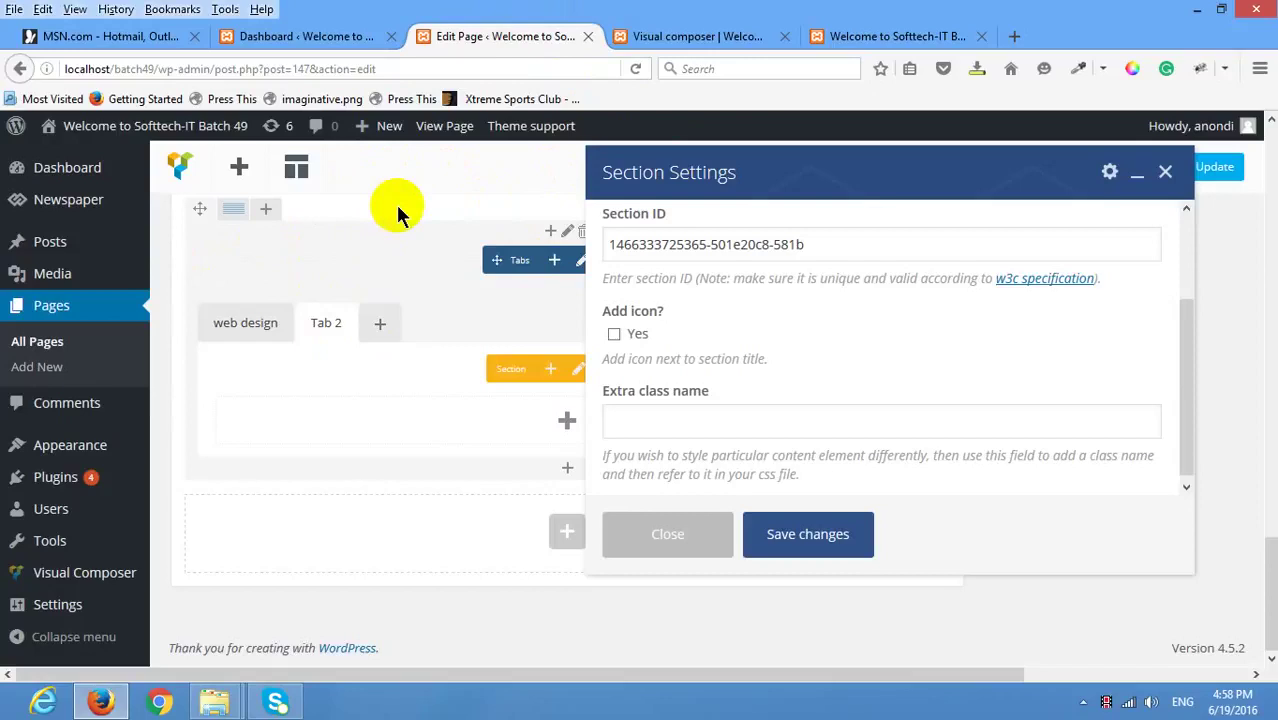
# Reload the Visual composer page on the site and look through its content.
pyautogui.click(681, 38)
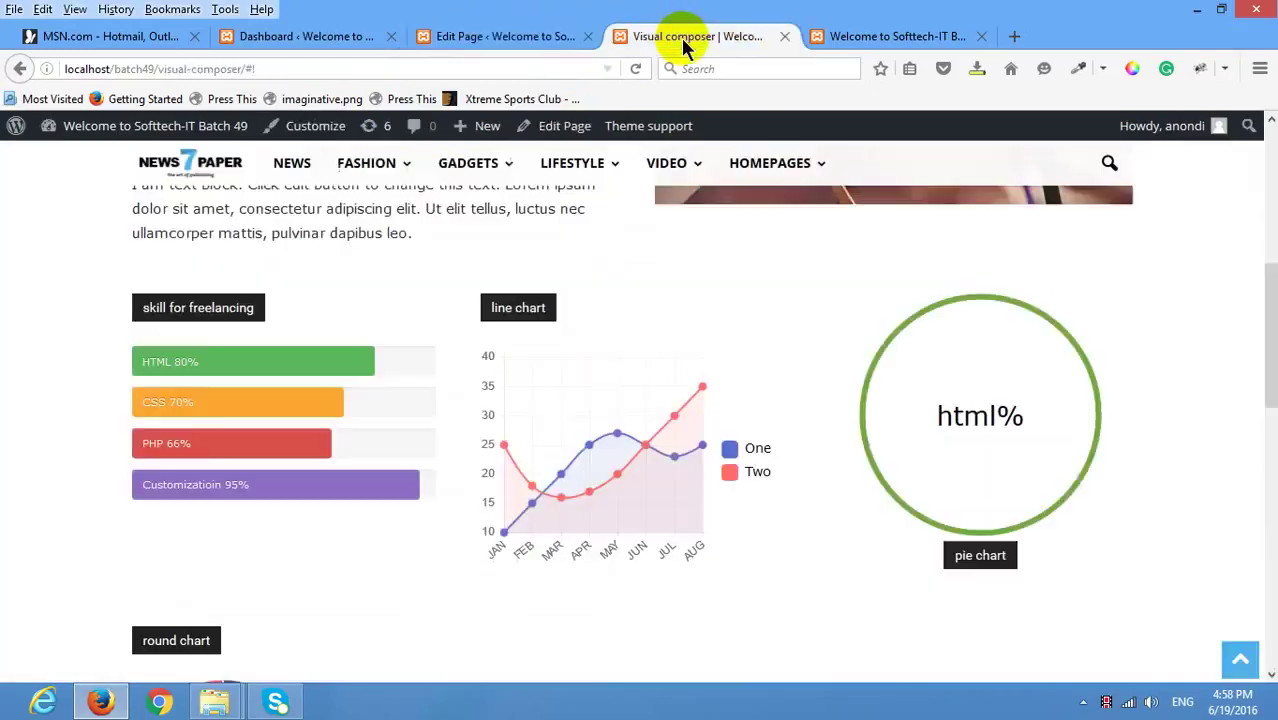
pyautogui.press('F5')
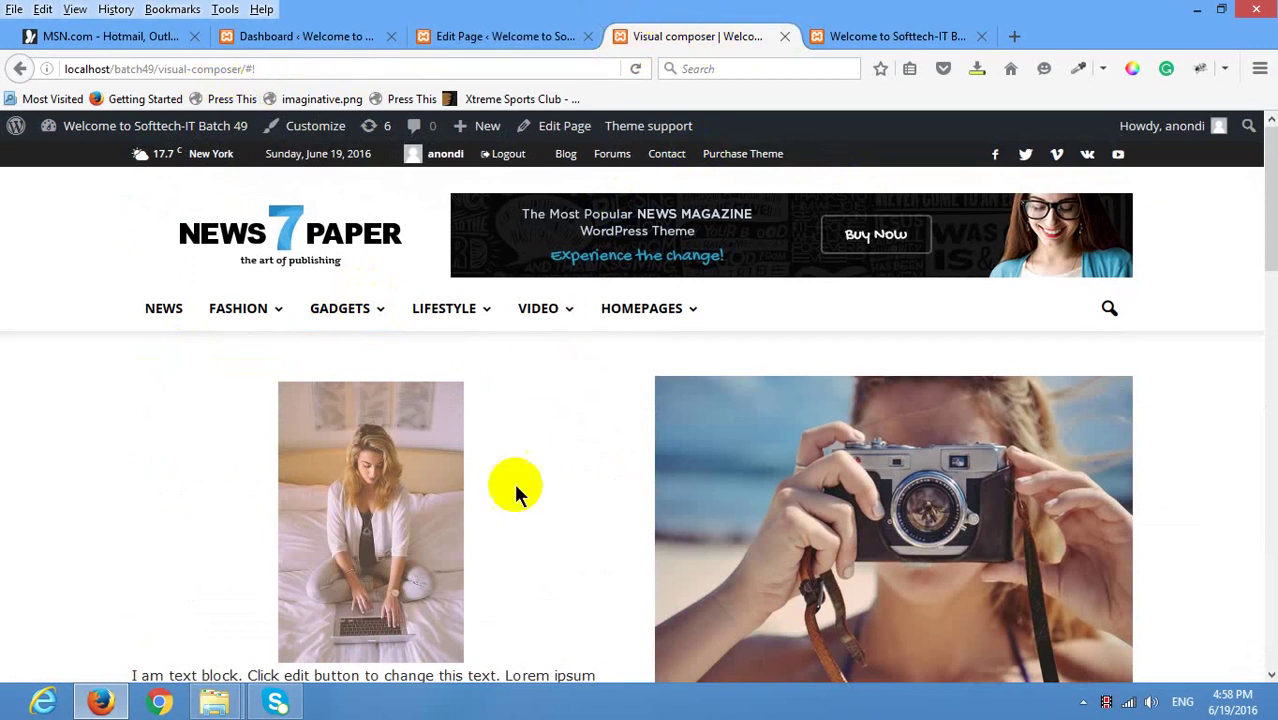
pyautogui.scroll(-5, 437, 398)
pyautogui.scroll(-5, 750, 366)
pyautogui.scroll(15, 750, 366)
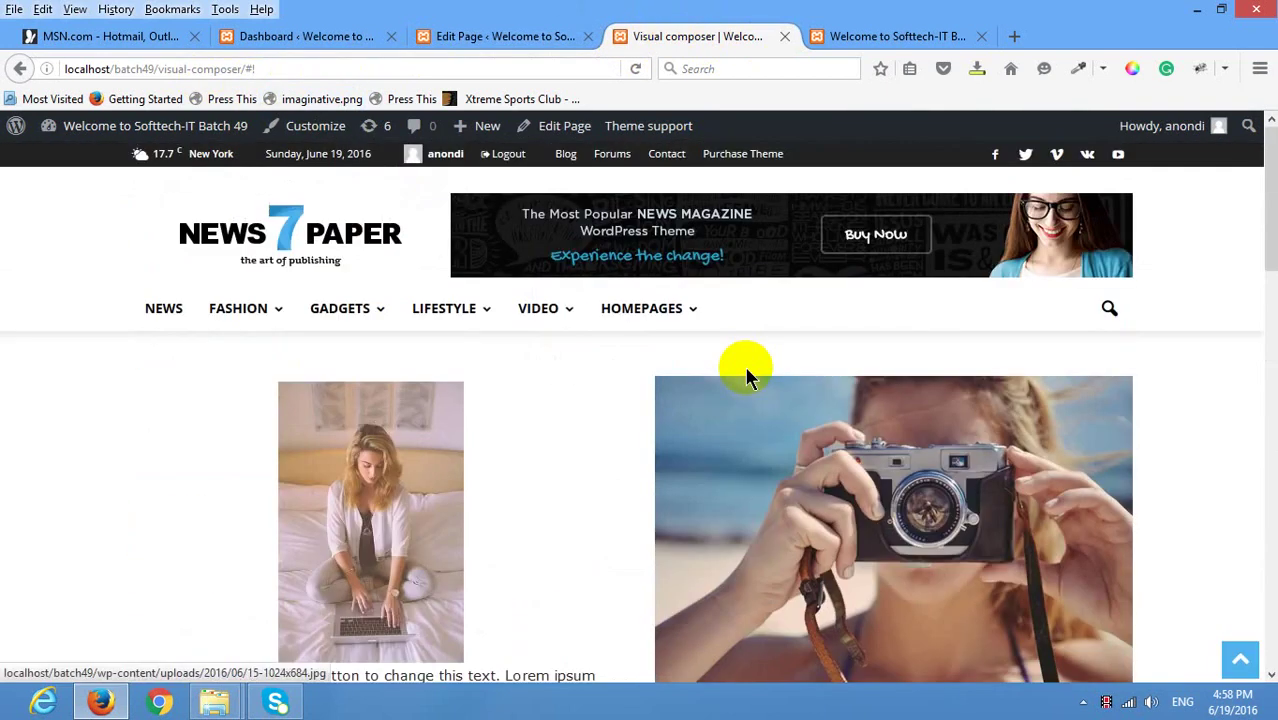
# Return to the page editor, close the Section Settings and update the page.
pyautogui.click(553, 42)
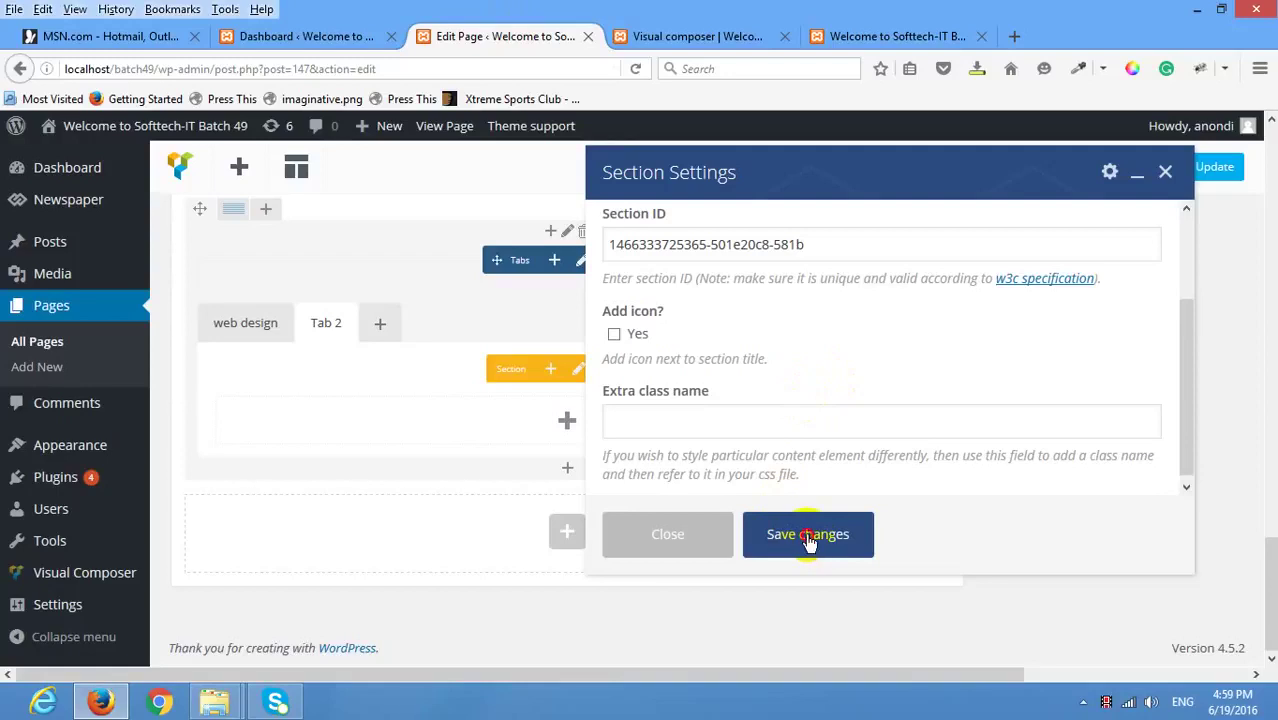
pyautogui.click(1166, 172)
pyautogui.scroll(5, 1013, 479)
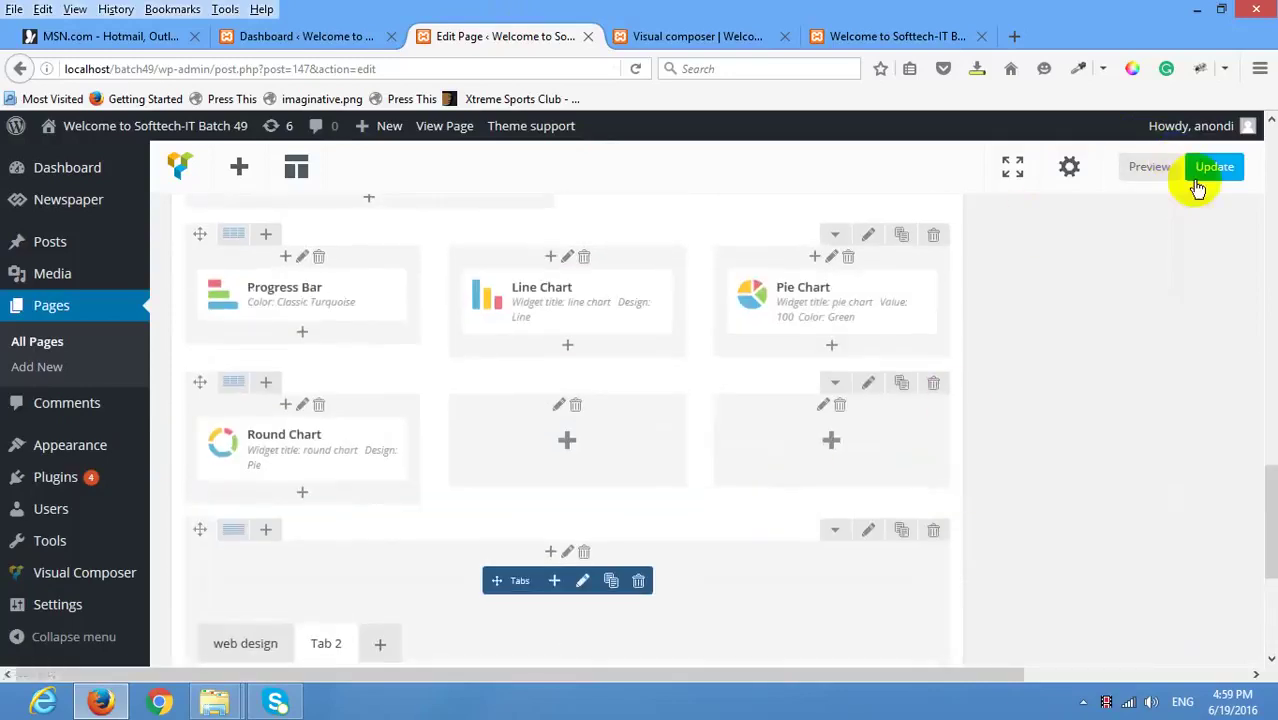
pyautogui.click(1230, 174)
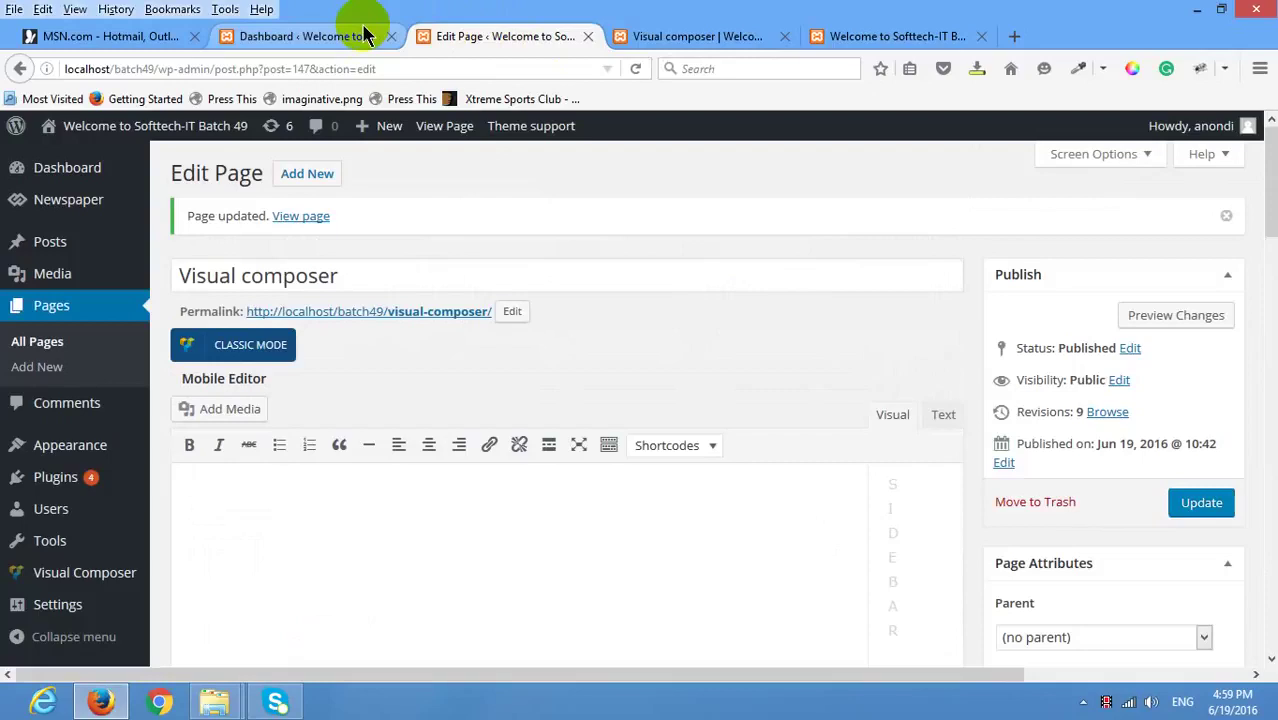
# Switch to the live site, open its News home page and look through the post blocks.
pyautogui.click(697, 38)
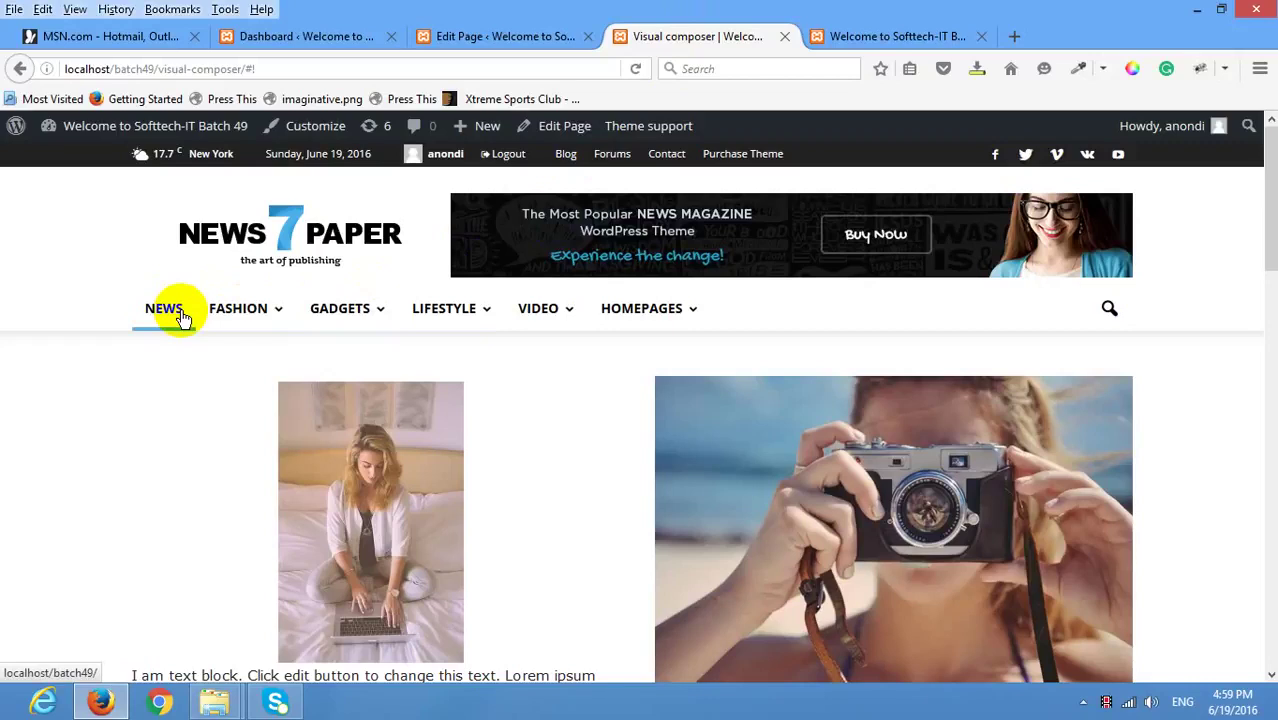
pyautogui.click(450, 36)
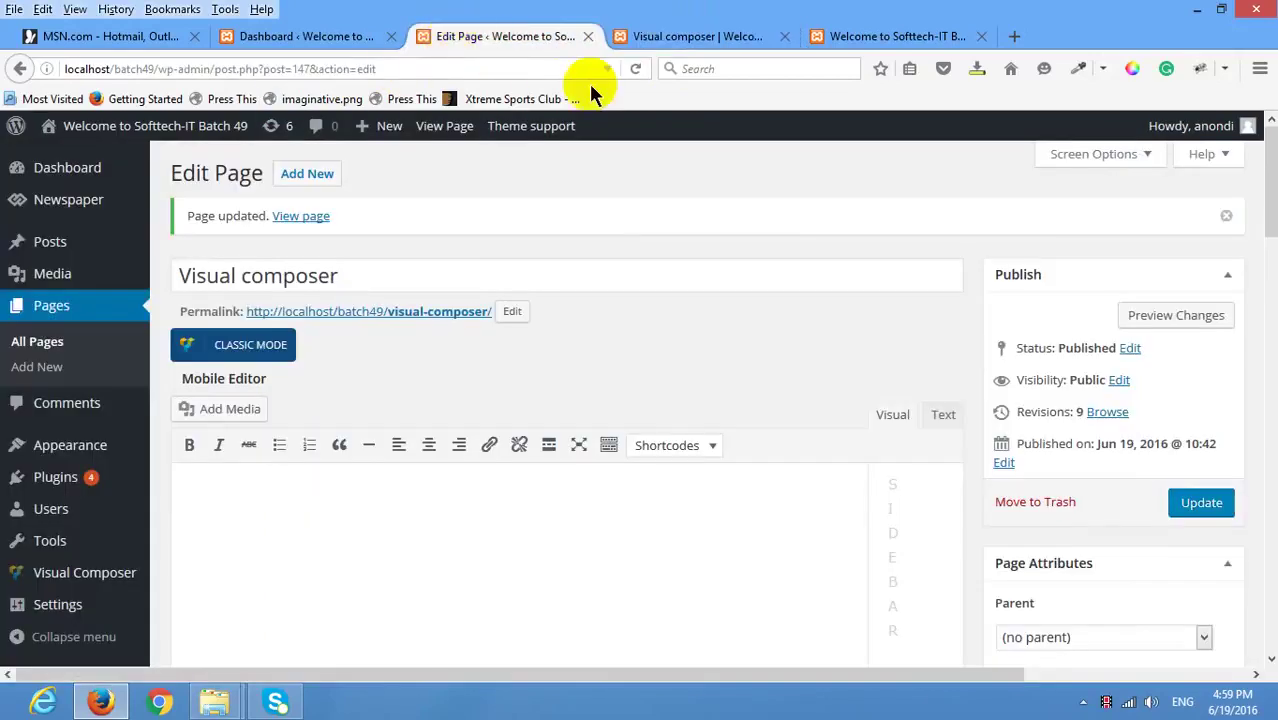
pyautogui.click(700, 36)
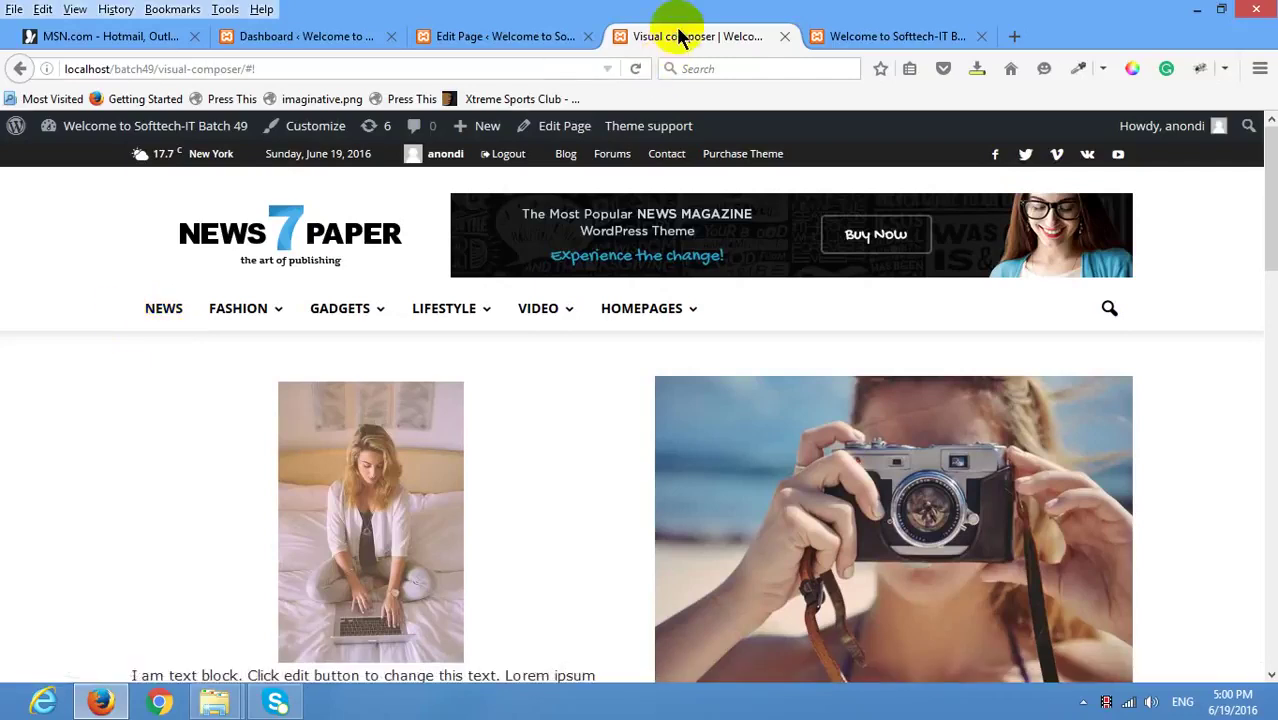
pyautogui.click(168, 316)
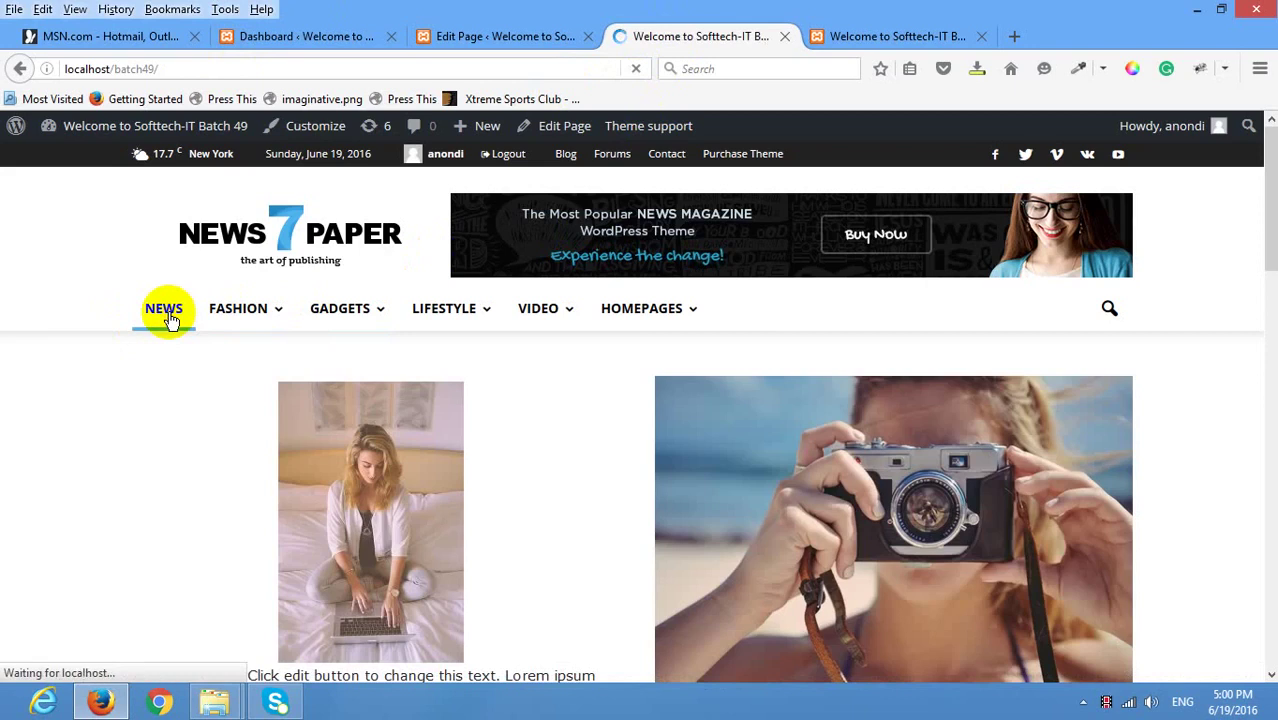
pyautogui.scroll(-10, 730, 486)
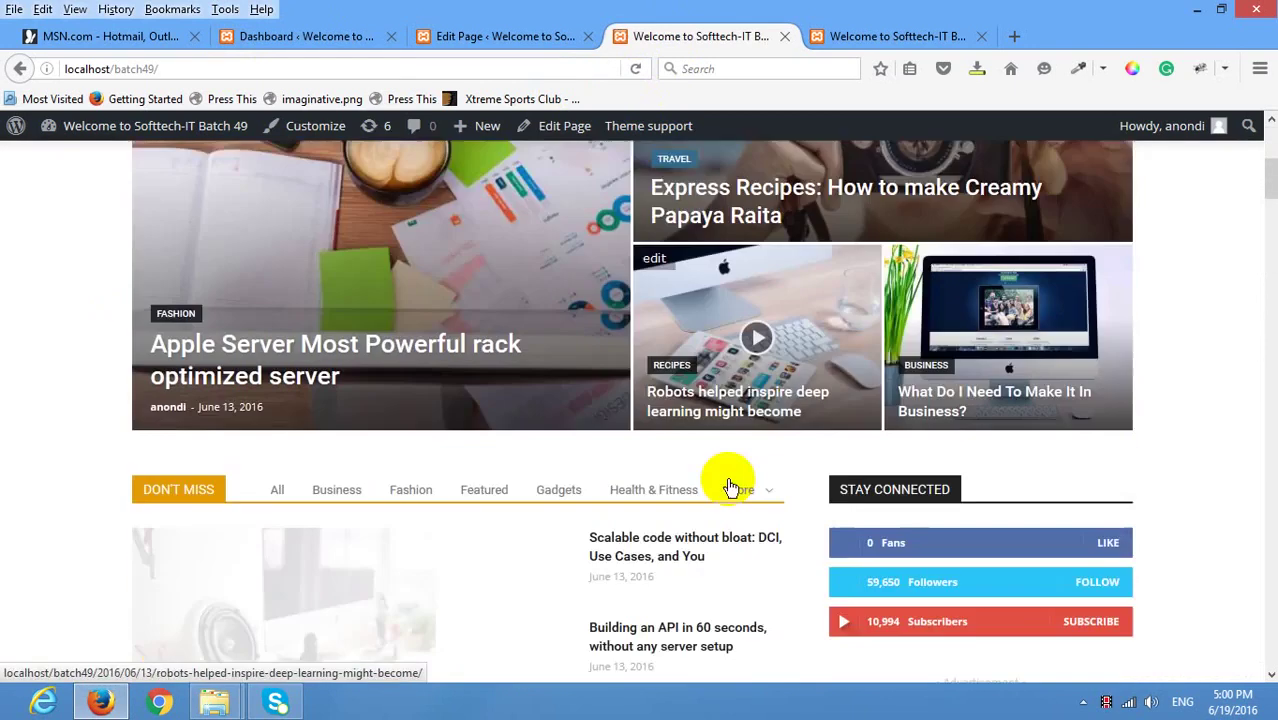
# Open the News home page for editing in a new browser tab and place that tab beside the other page editor.
pyautogui.scroll(15, 720, 394)
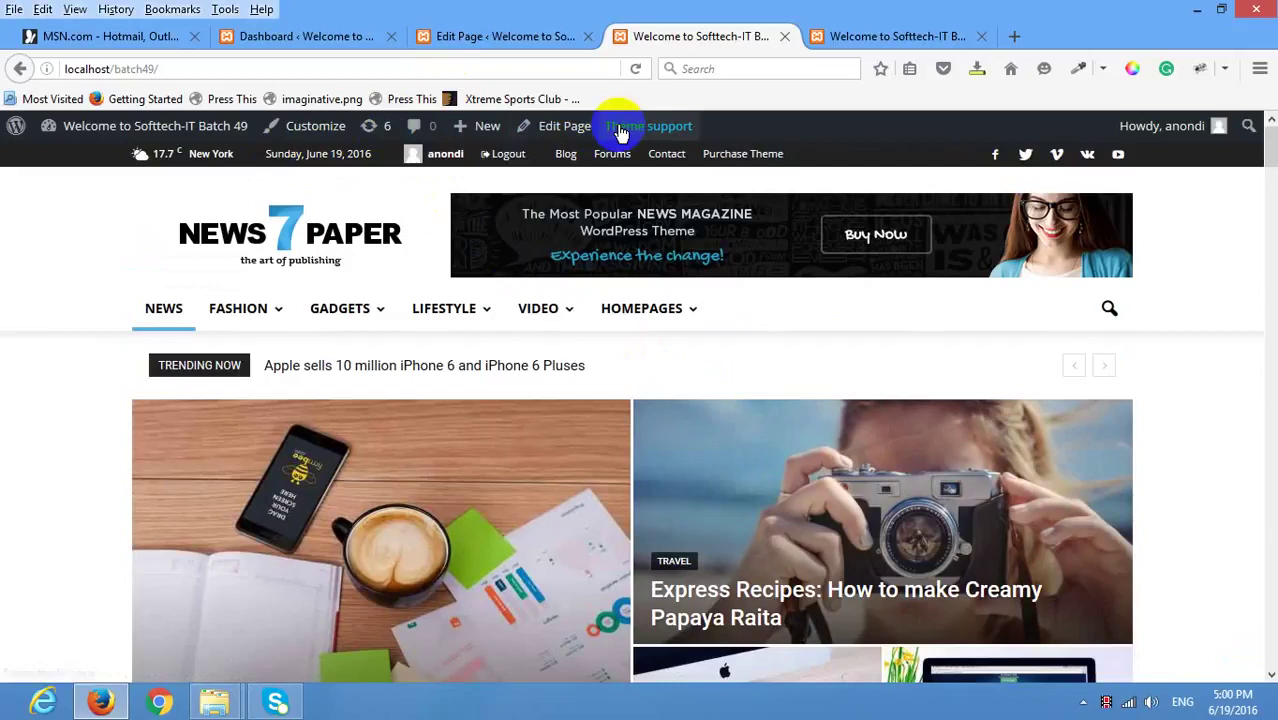
pyautogui.rightClick(575, 131)
pyautogui.click(622, 134)
pyautogui.moveTo(882, 43); pyautogui.dragTo(640, 47)
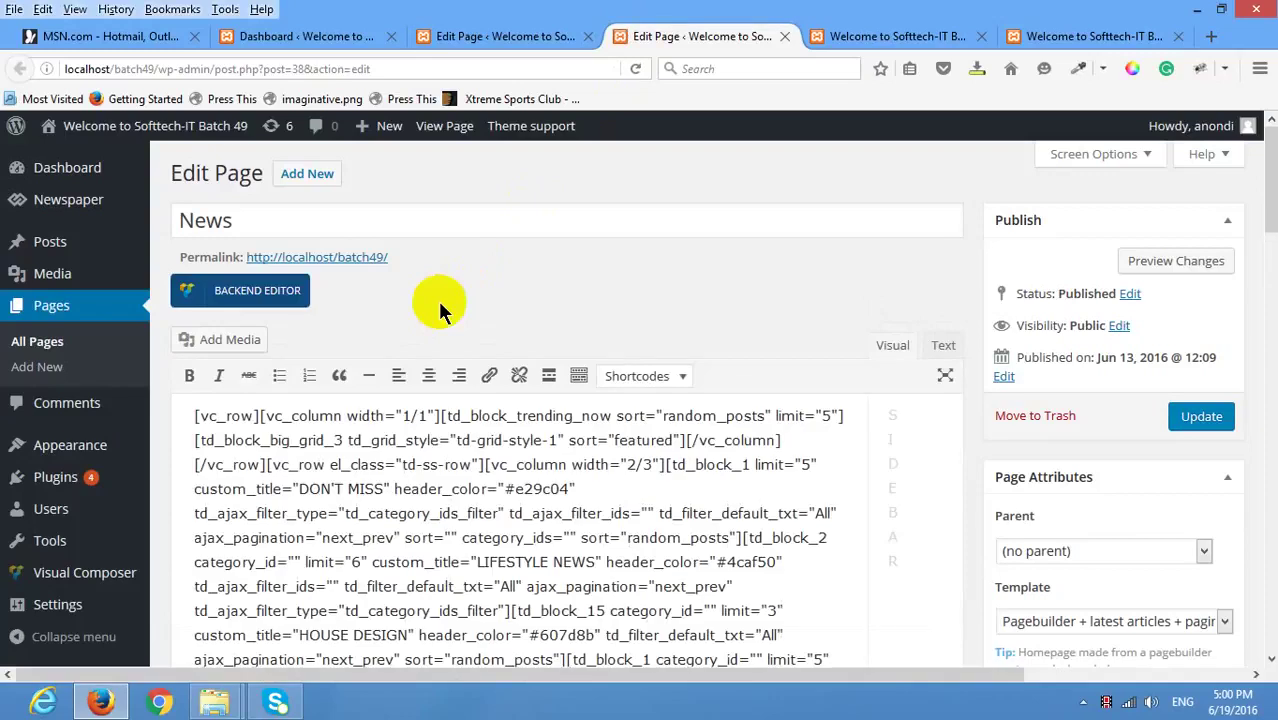
# Look through the News page's shortcode content, mobile editor and homepage latest articles settings.
pyautogui.scroll(-2, 437, 298)
pyautogui.scroll(-10, 813, 434)
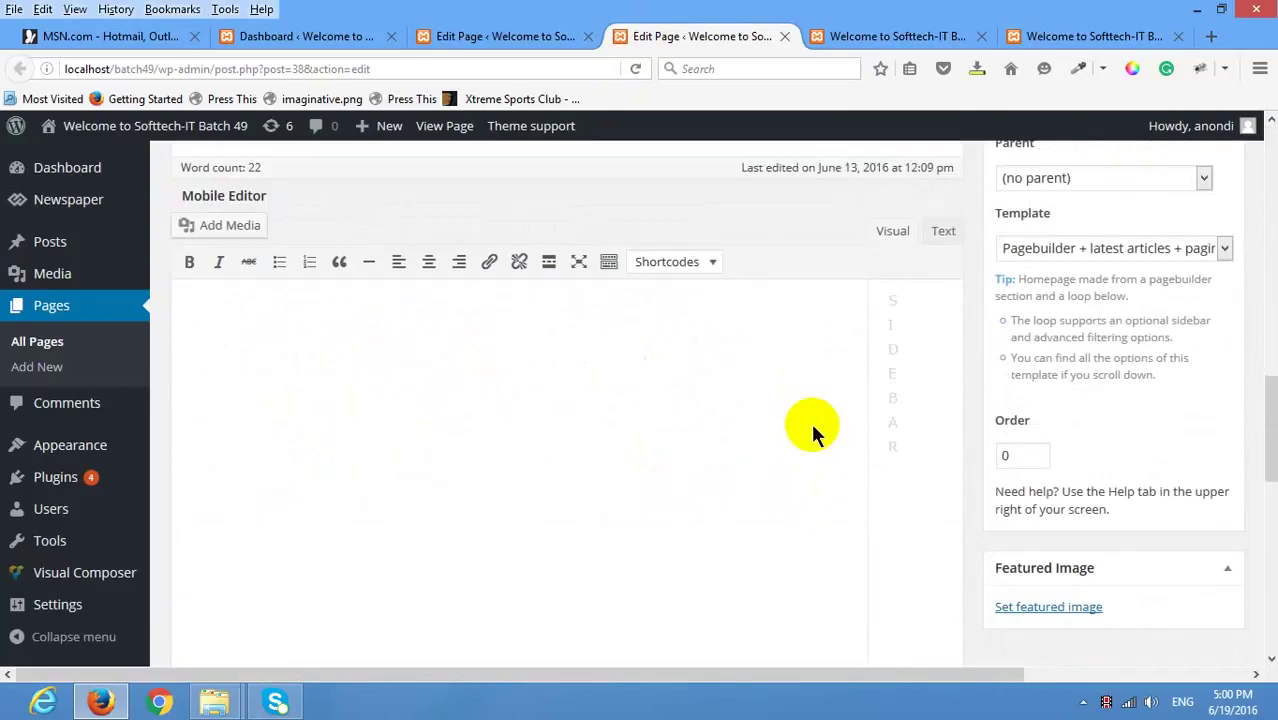
pyautogui.scroll(-3, 697, 484)
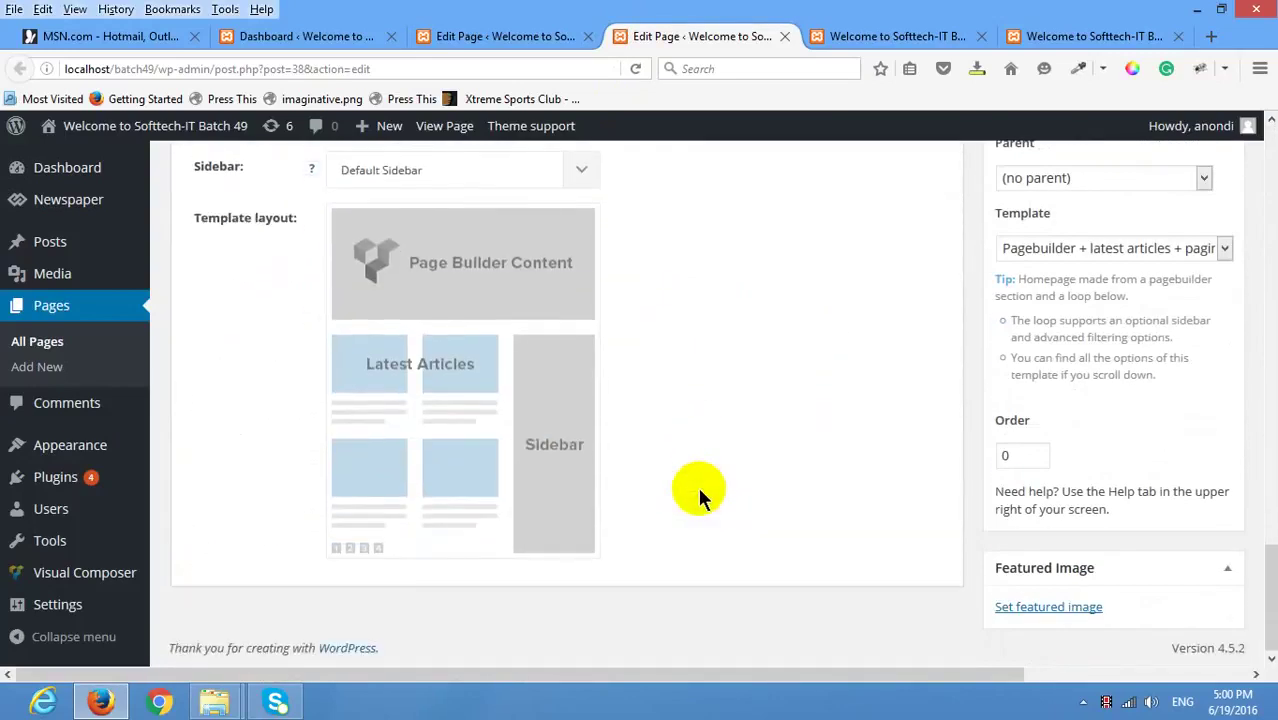
pyautogui.scroll(10, 699, 488)
pyautogui.scroll(3, 697, 484)
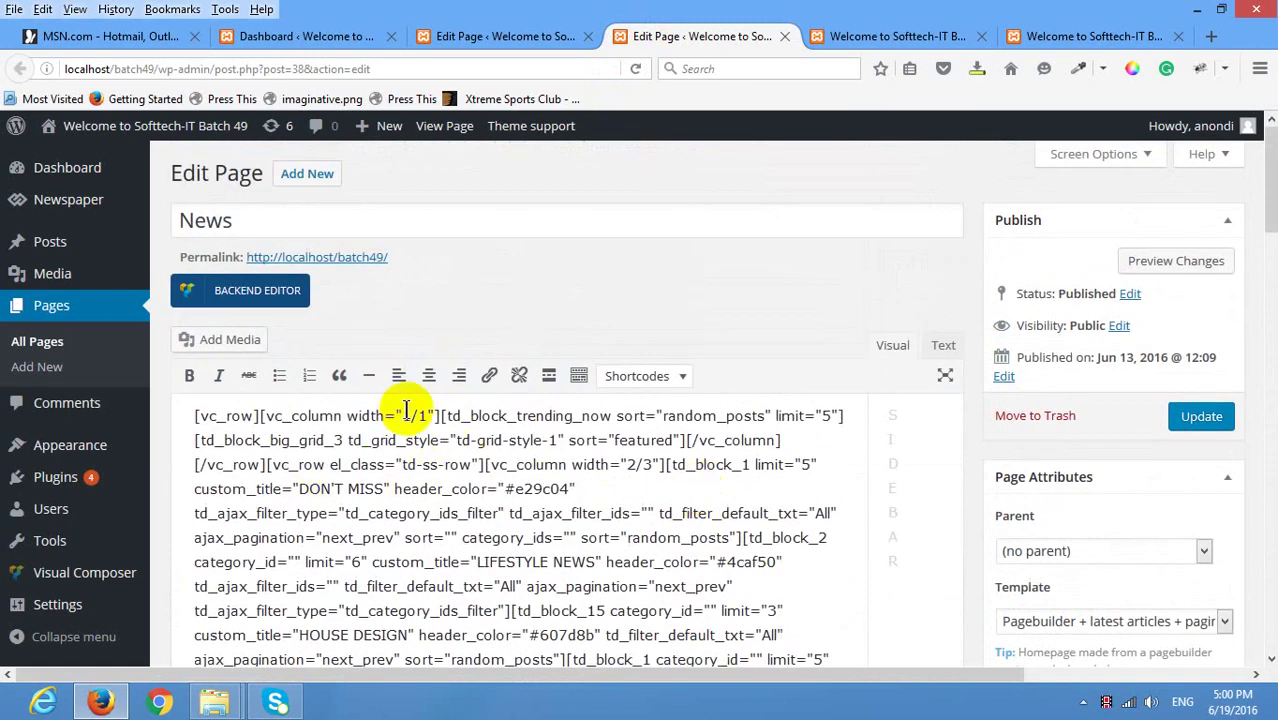
pyautogui.scroll(-5, 528, 486)
pyautogui.scroll(-5, 555, 500)
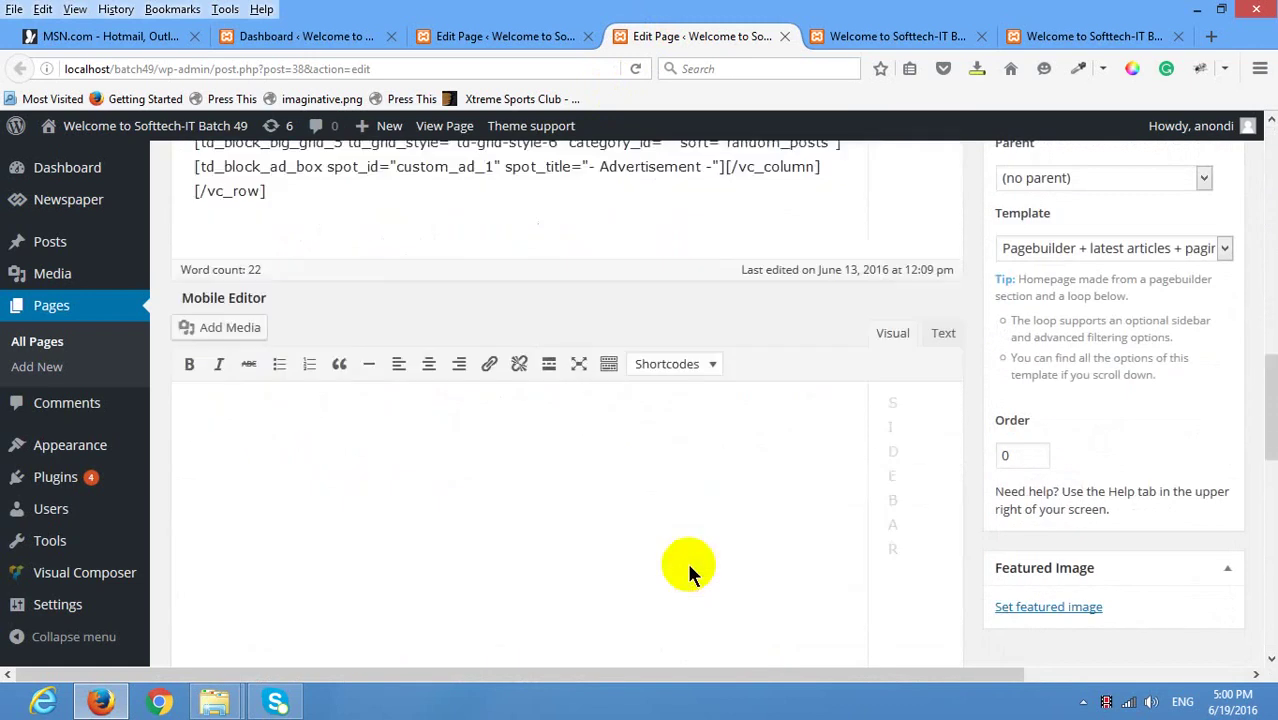
pyautogui.scroll(4, 342, 334)
pyautogui.scroll(-8, 414, 520)
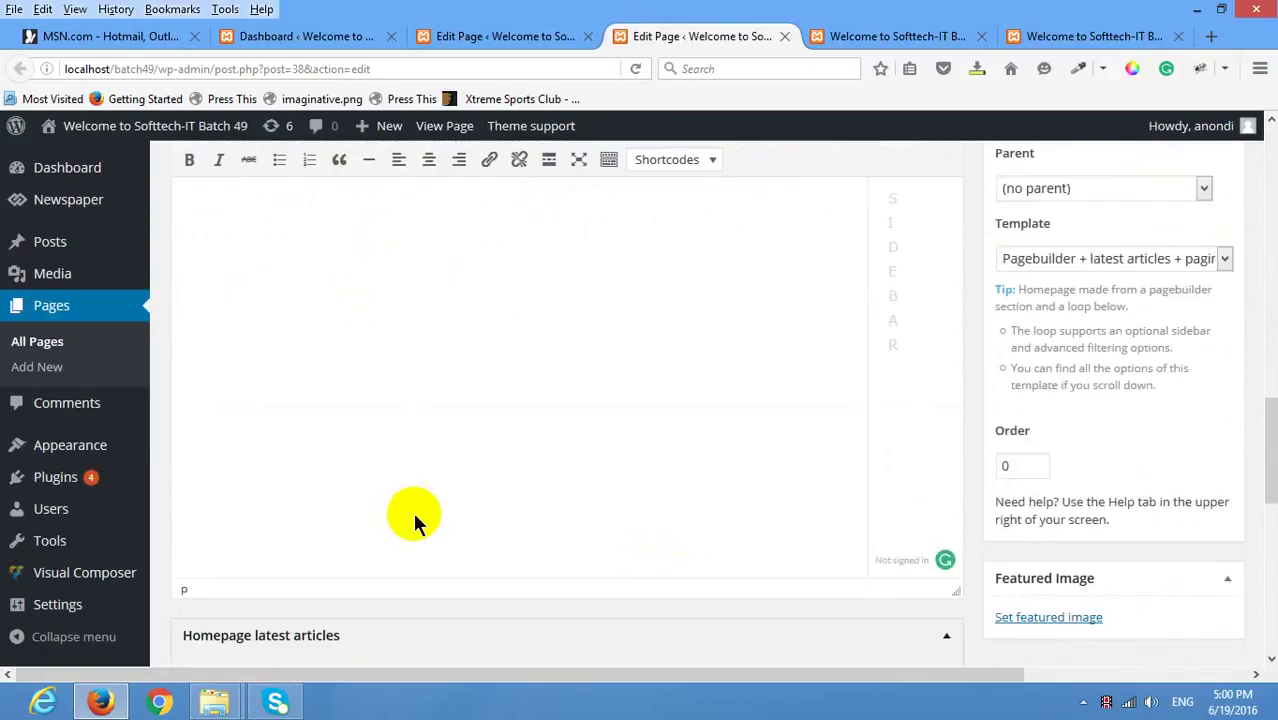
pyautogui.scroll(12, 528, 400)
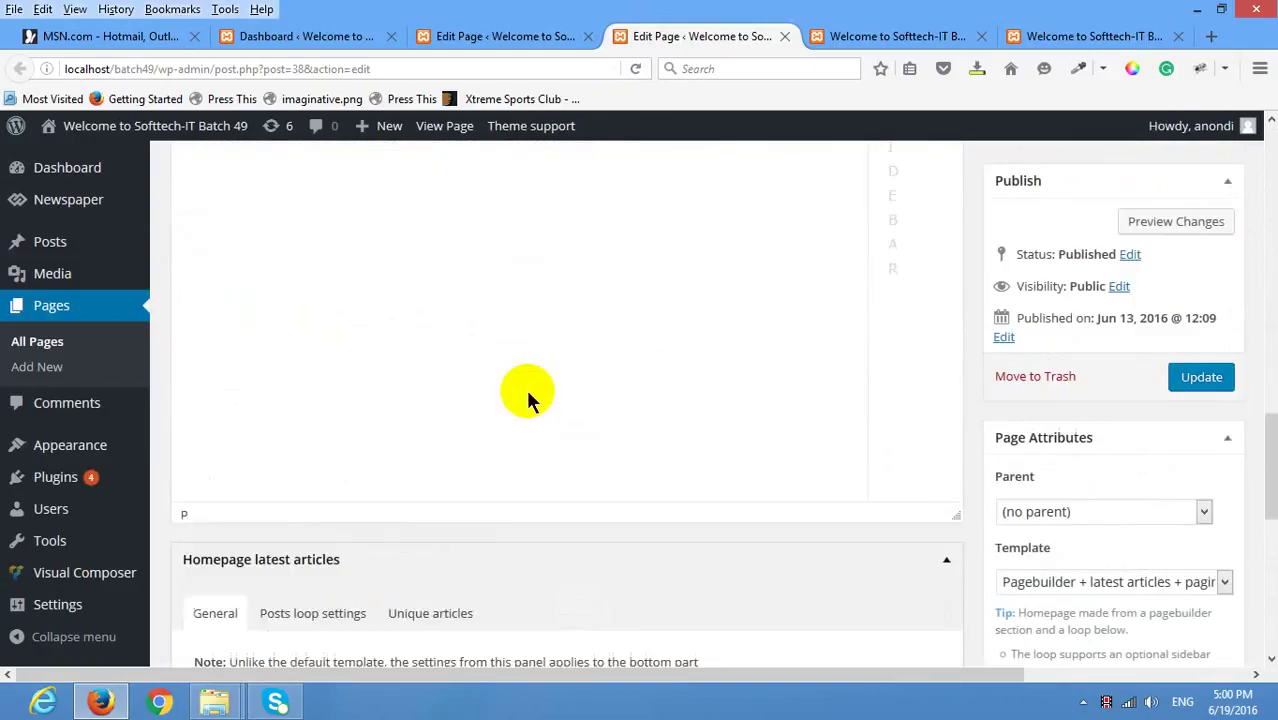
pyautogui.scroll(2, 322, 242)
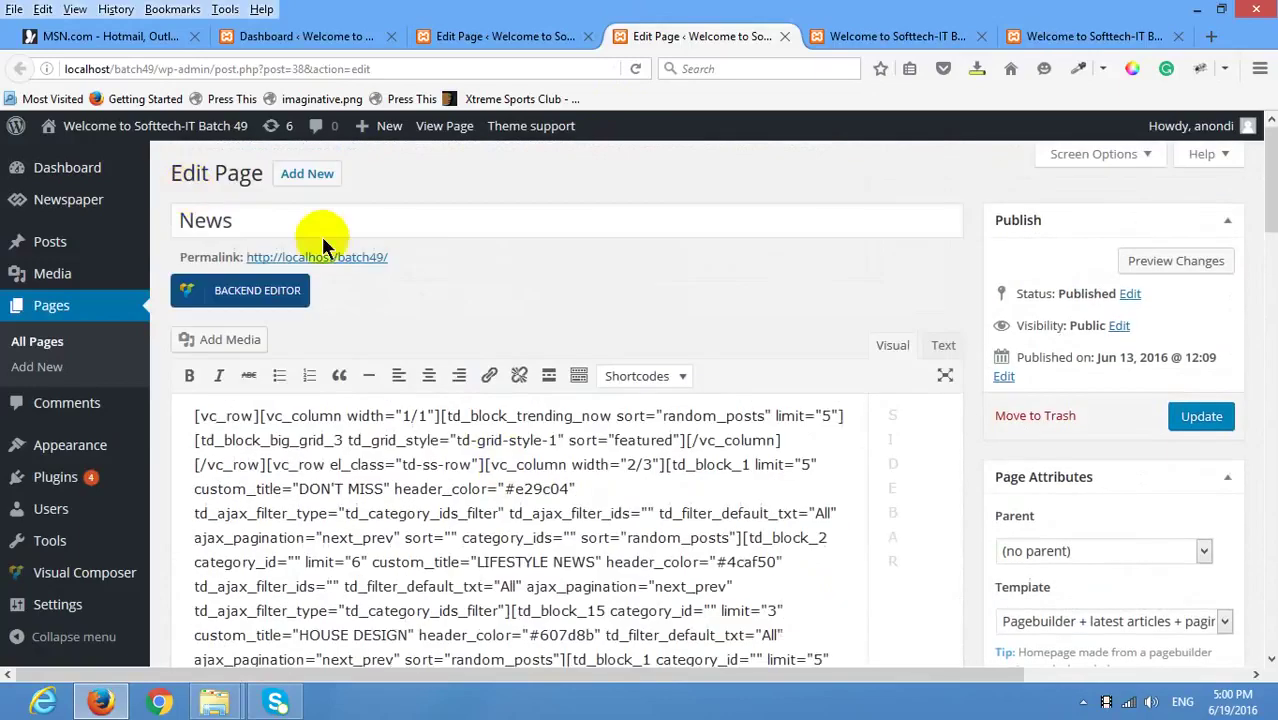
# Switch the News page to the Visual Composer backend editor and examine its rows of news ticker, grid and block elements.
pyautogui.click(271, 290)
pyautogui.scroll(-10, 1041, 322)
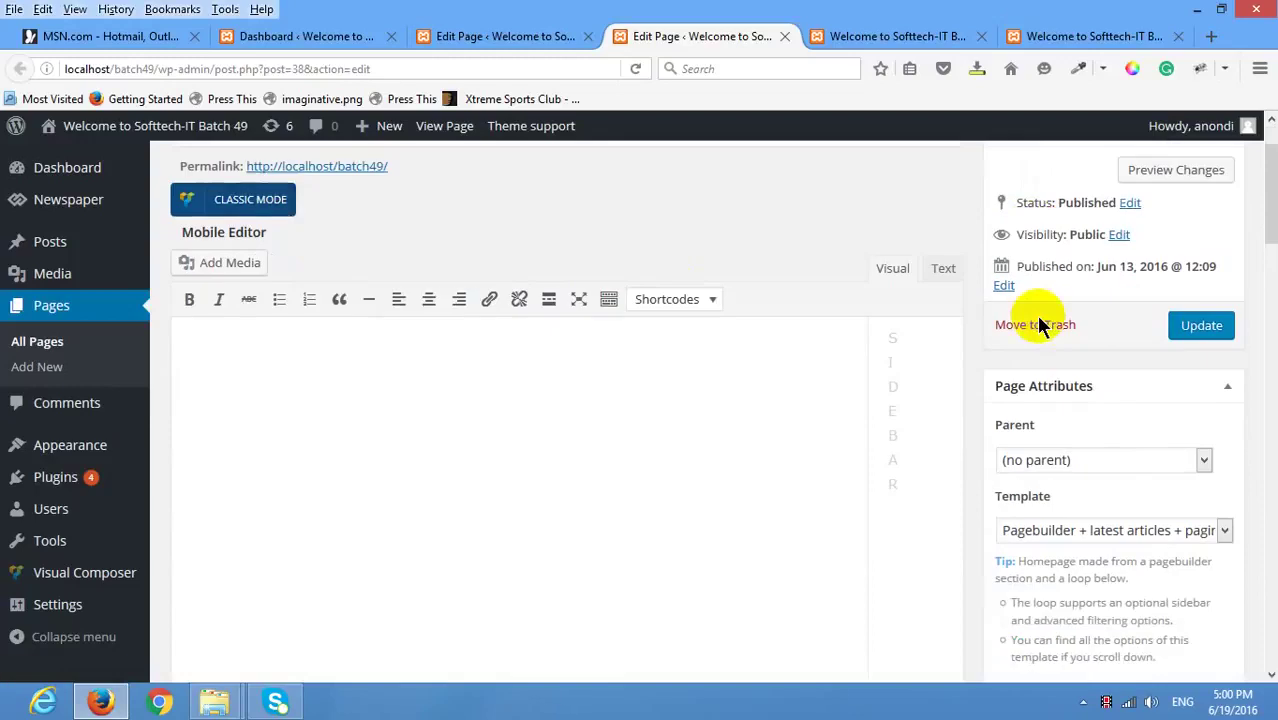
pyautogui.scroll(-5, 780, 385)
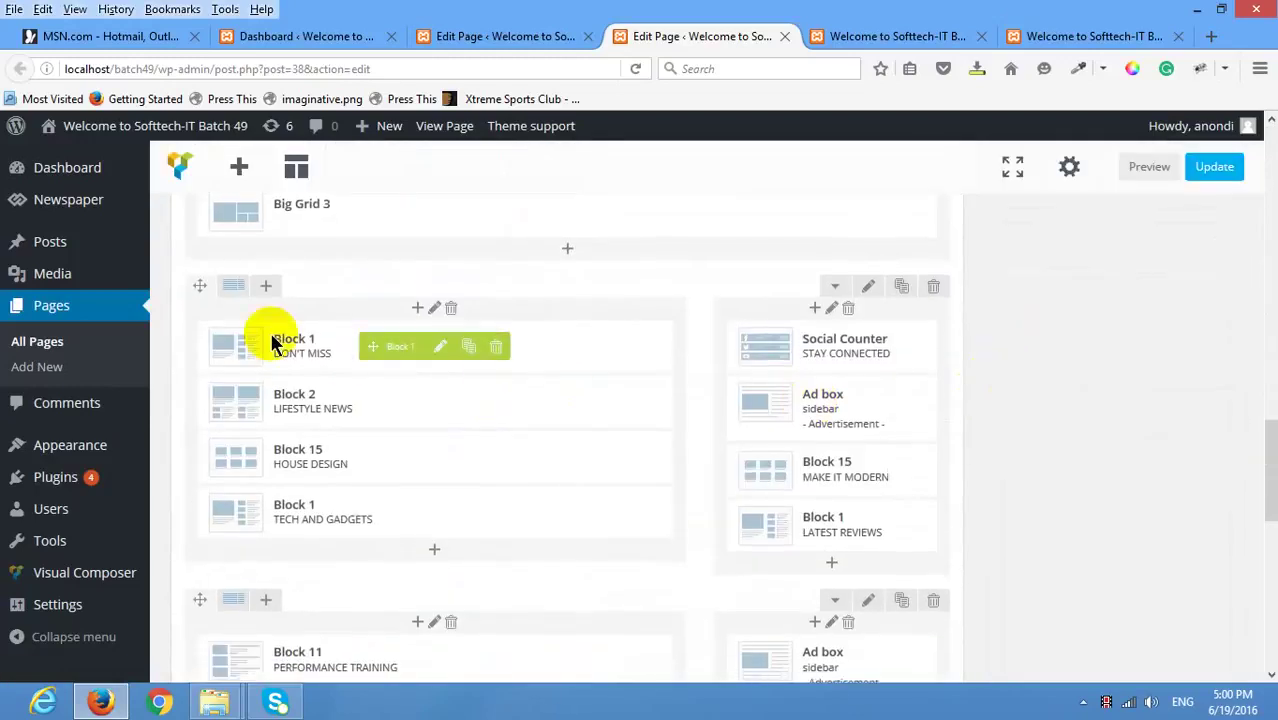
pyautogui.scroll(2, 314, 322)
pyautogui.scroll(1, 466, 378)
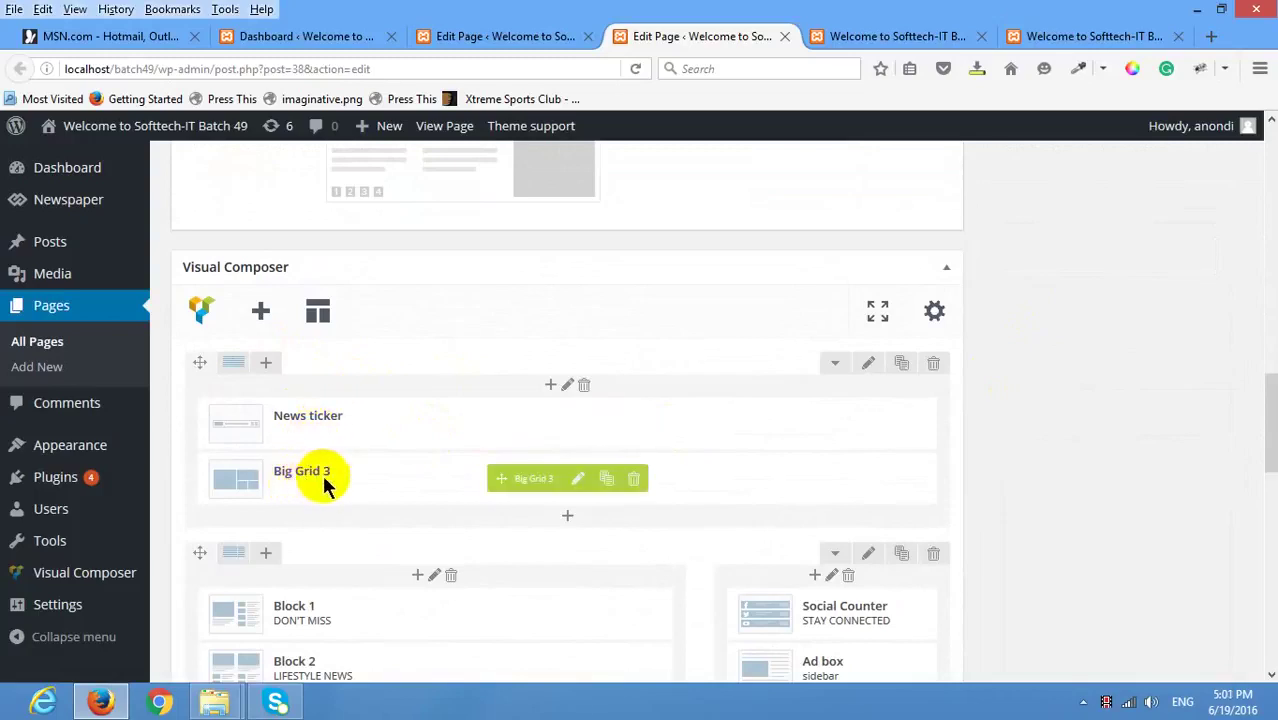
pyautogui.scroll(-3, 341, 480)
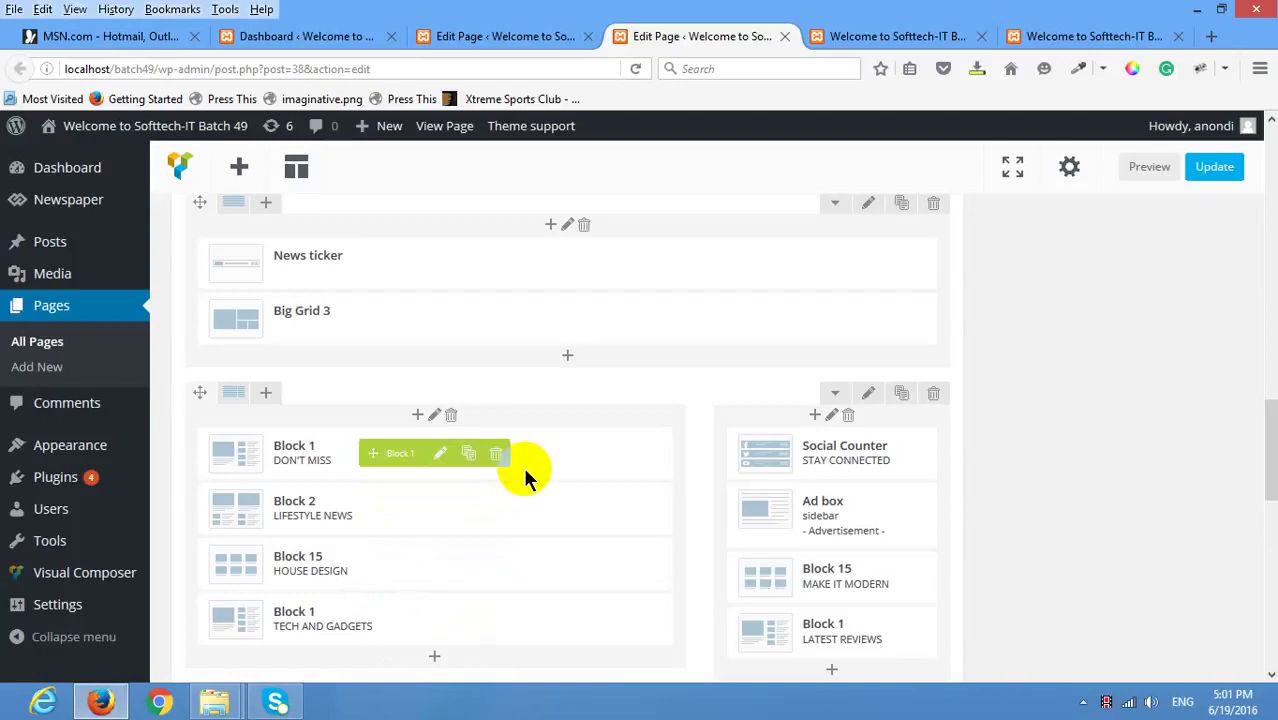
pyautogui.scroll(-10, 550, 300)
pyautogui.scroll(3, 650, 150)
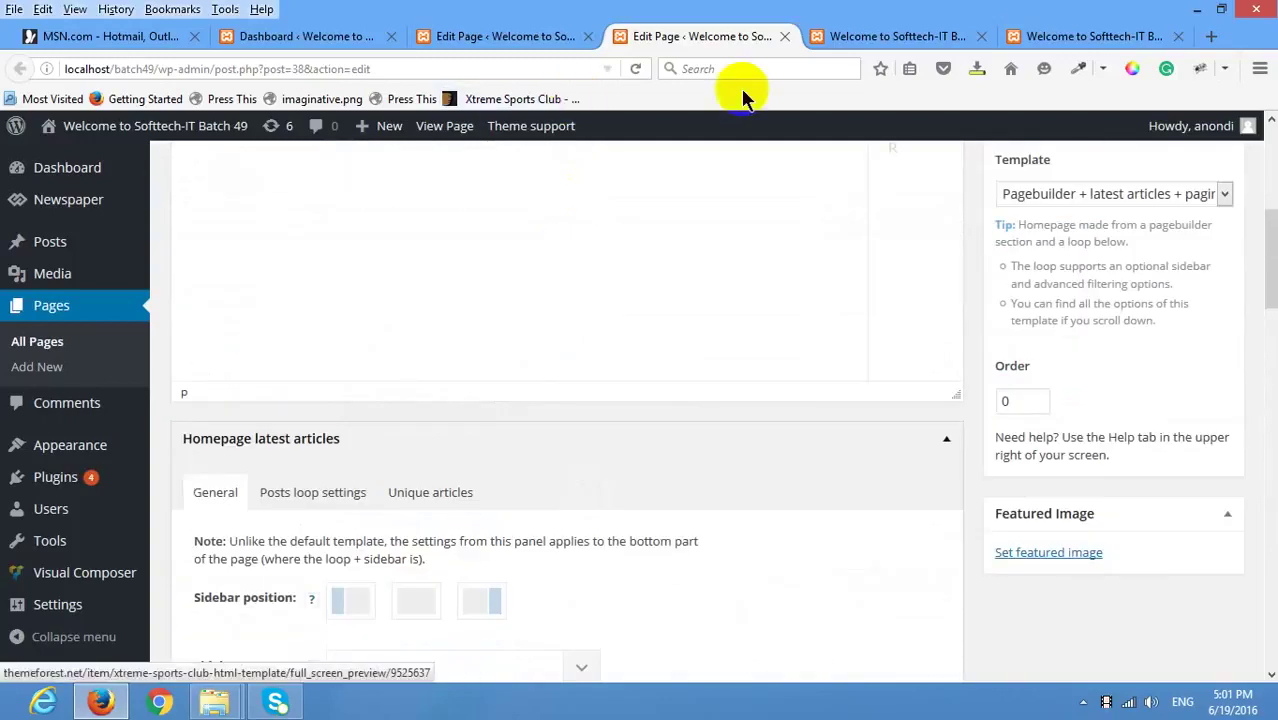
# Return to the live News home page and examine the trending ticker and the big post grid.
pyautogui.click(880, 44)
pyautogui.scroll(-3, 471, 435)
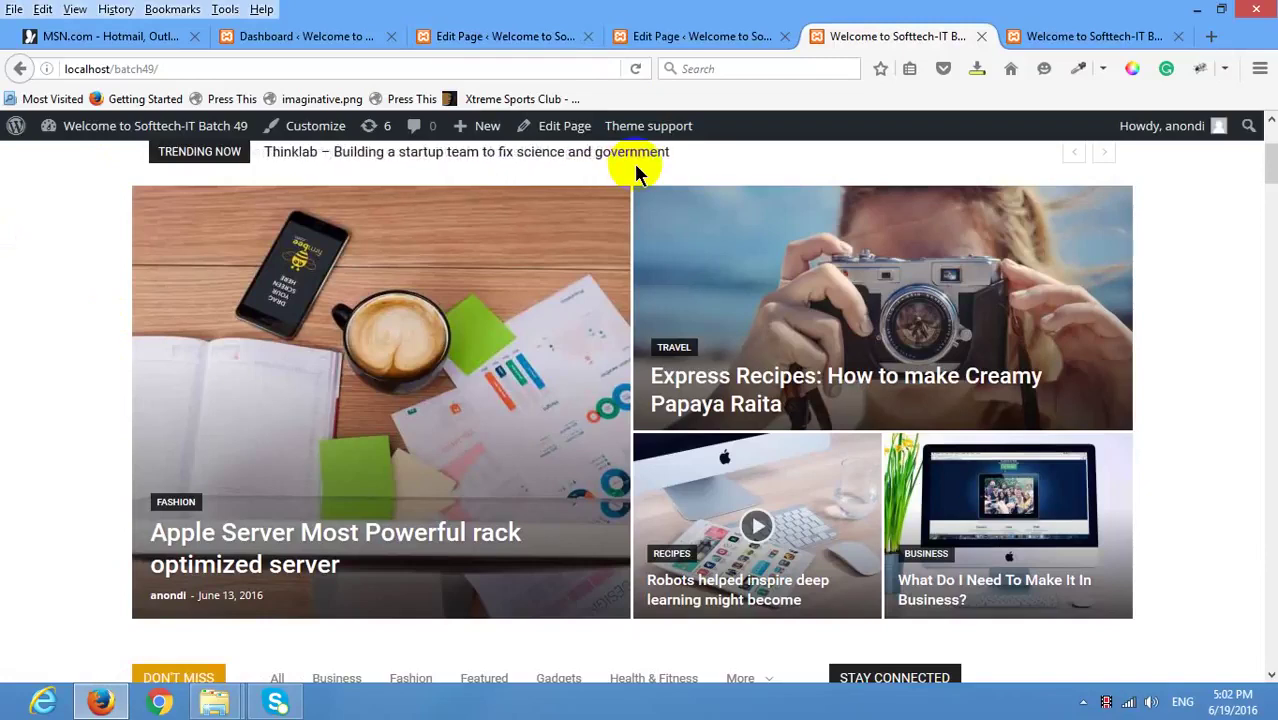
pyautogui.click(680, 34)
pyautogui.click(862, 37)
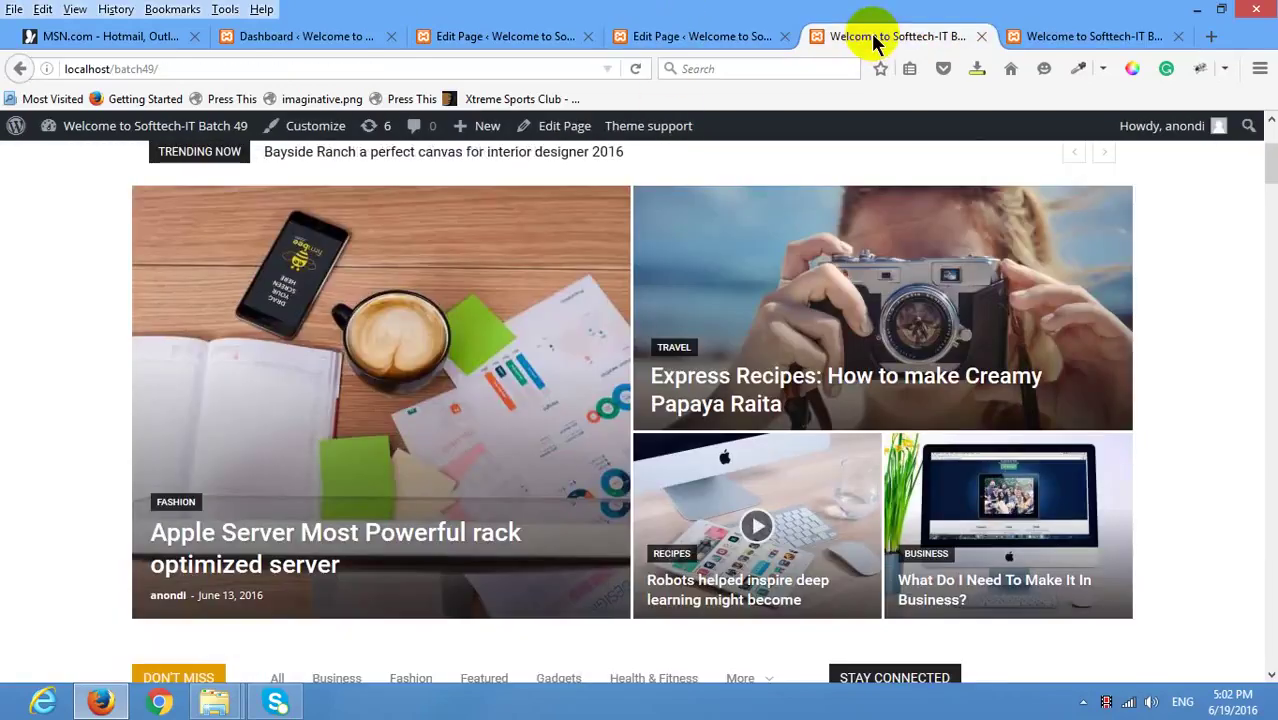
pyautogui.scroll(-4, 649, 273)
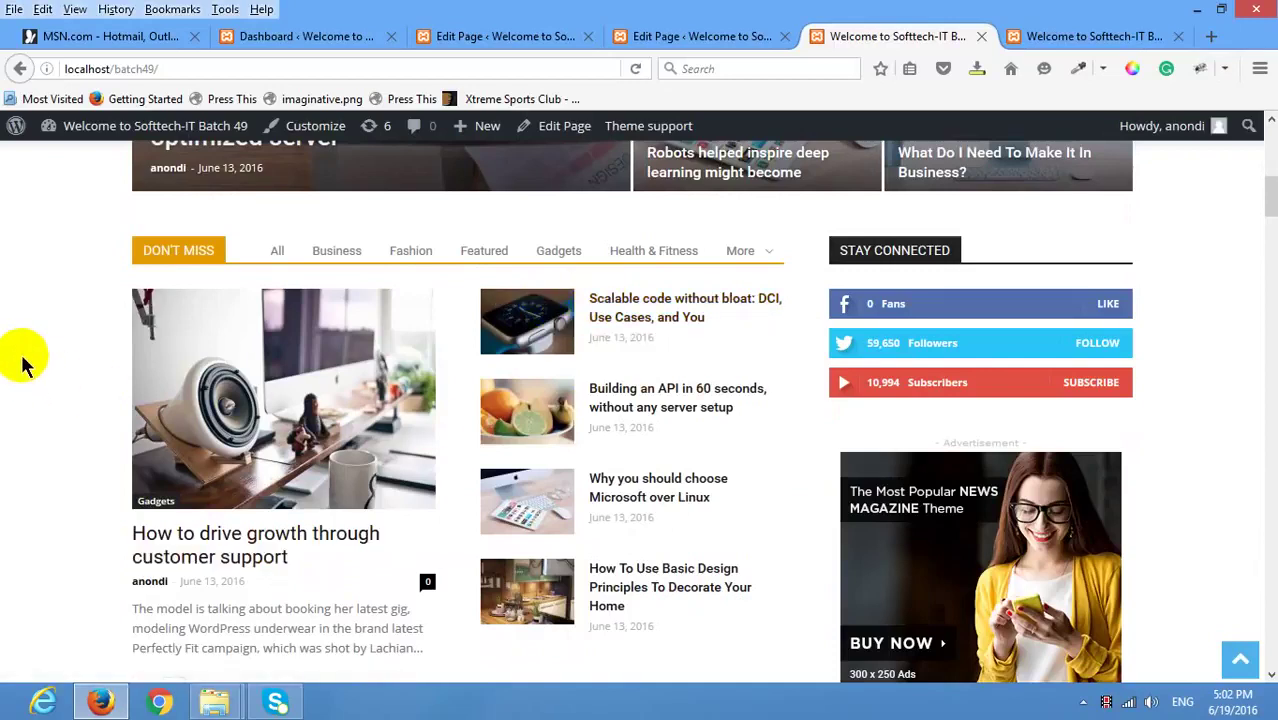
pyautogui.scroll(4, 25, 365)
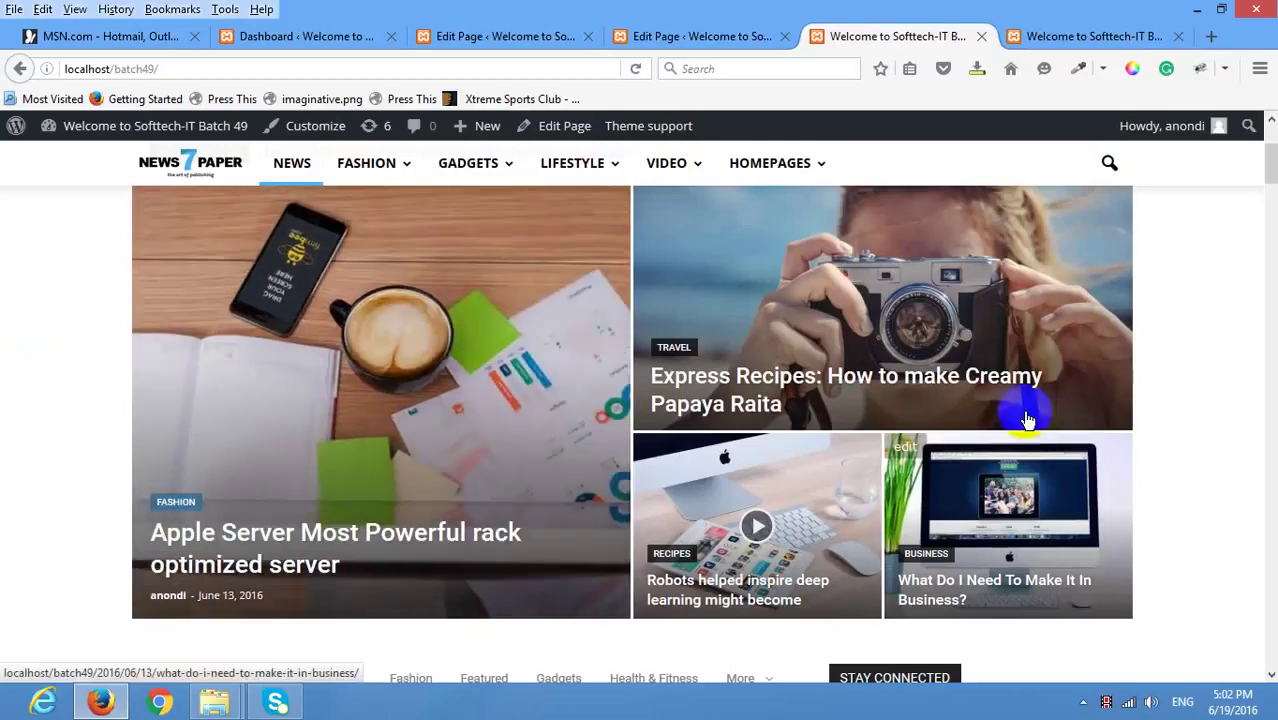
pyautogui.scroll(3, 764, 518)
pyautogui.scroll(-3, 450, 428)
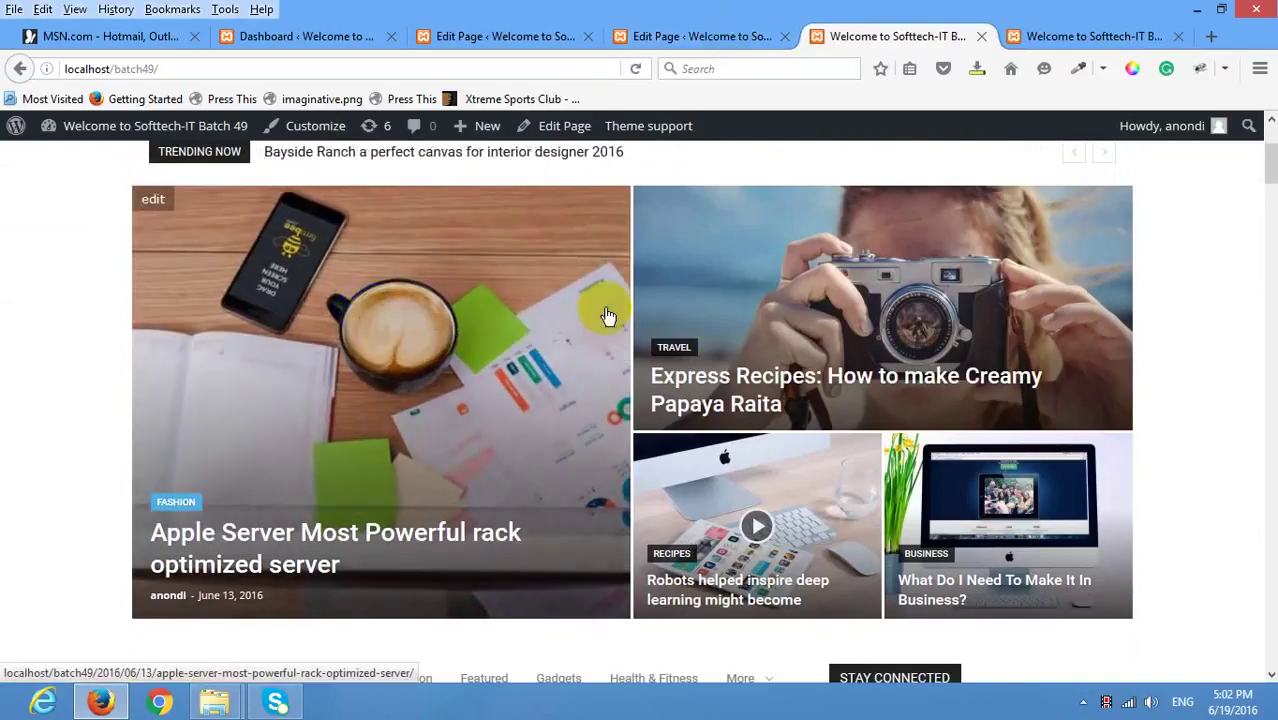
pyautogui.click(541, 224)
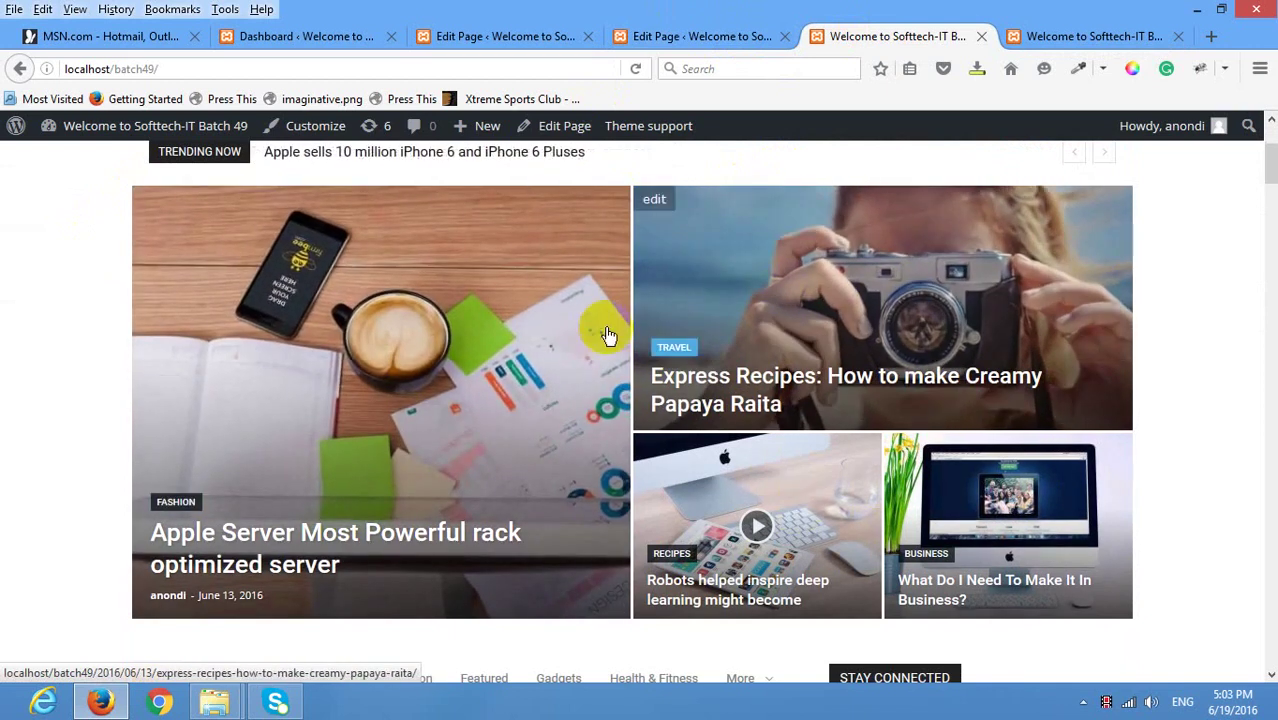
# Filter the DON'T MISS block by All, Fashion and Gadgets, and show its additional categories.
pyautogui.scroll(-5, 870, 420)
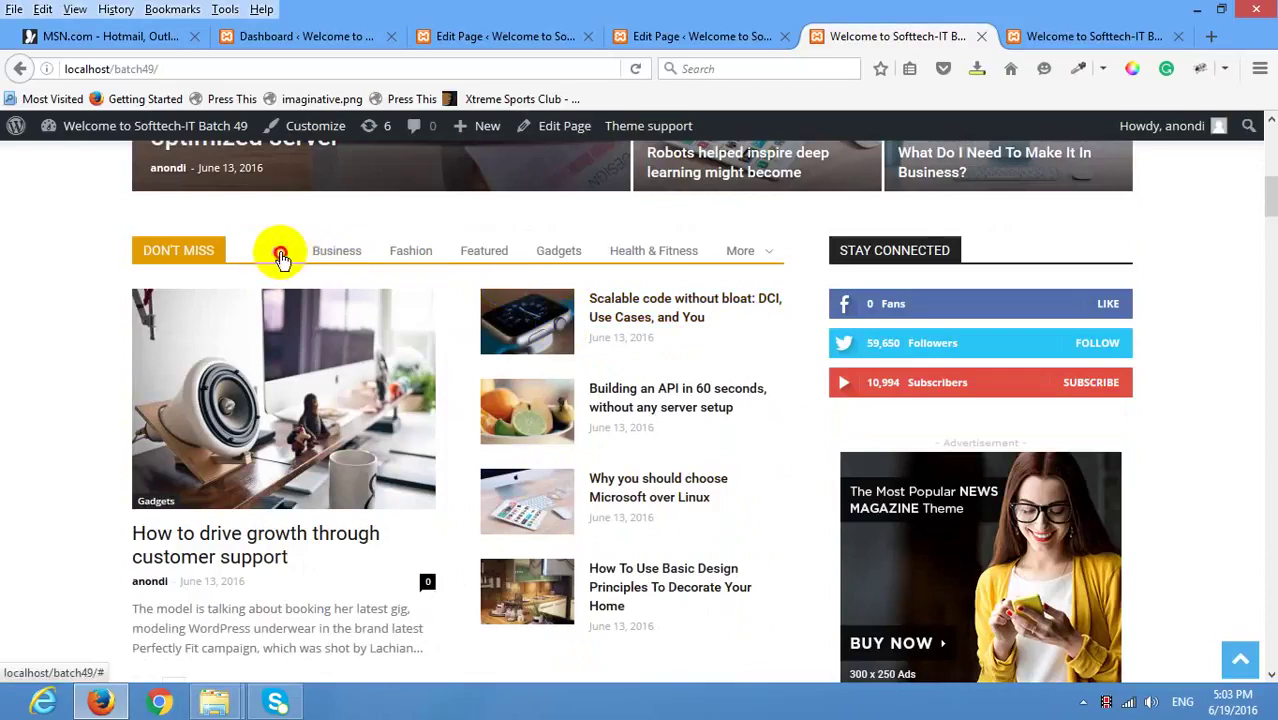
pyautogui.click(280, 252)
pyautogui.click(408, 252)
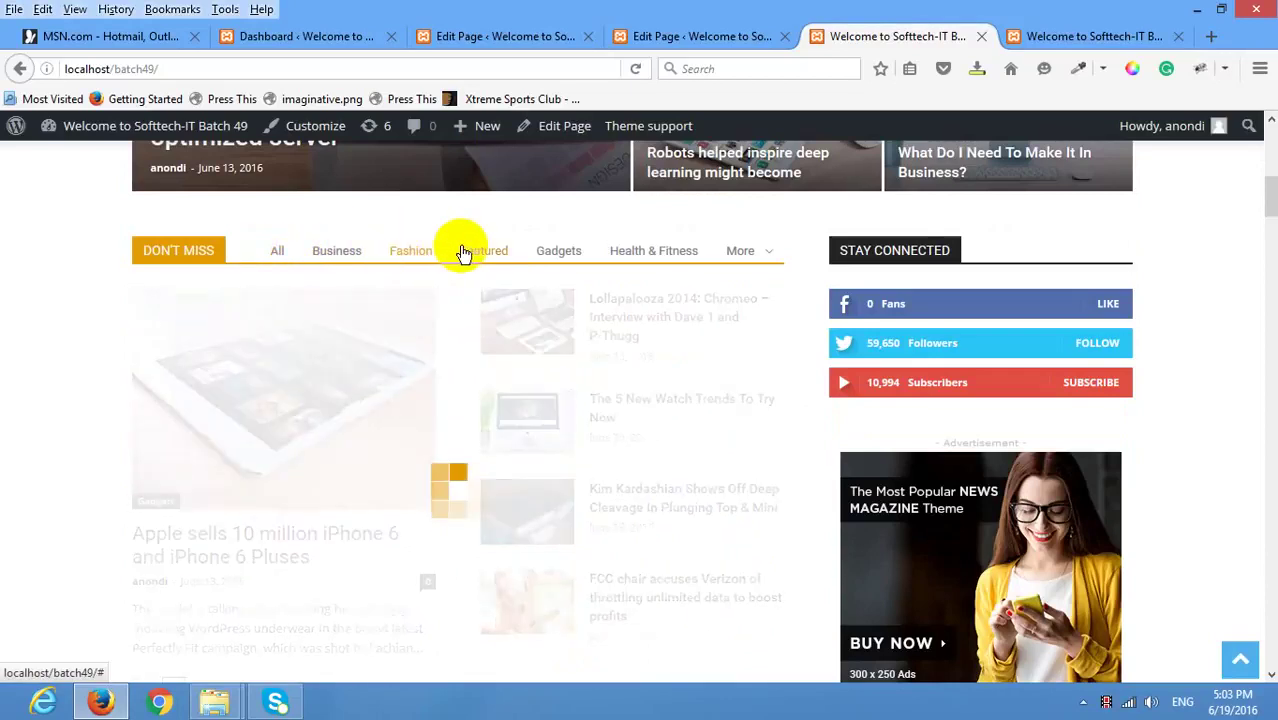
pyautogui.click(556, 252)
pyautogui.moveTo(728, 252)
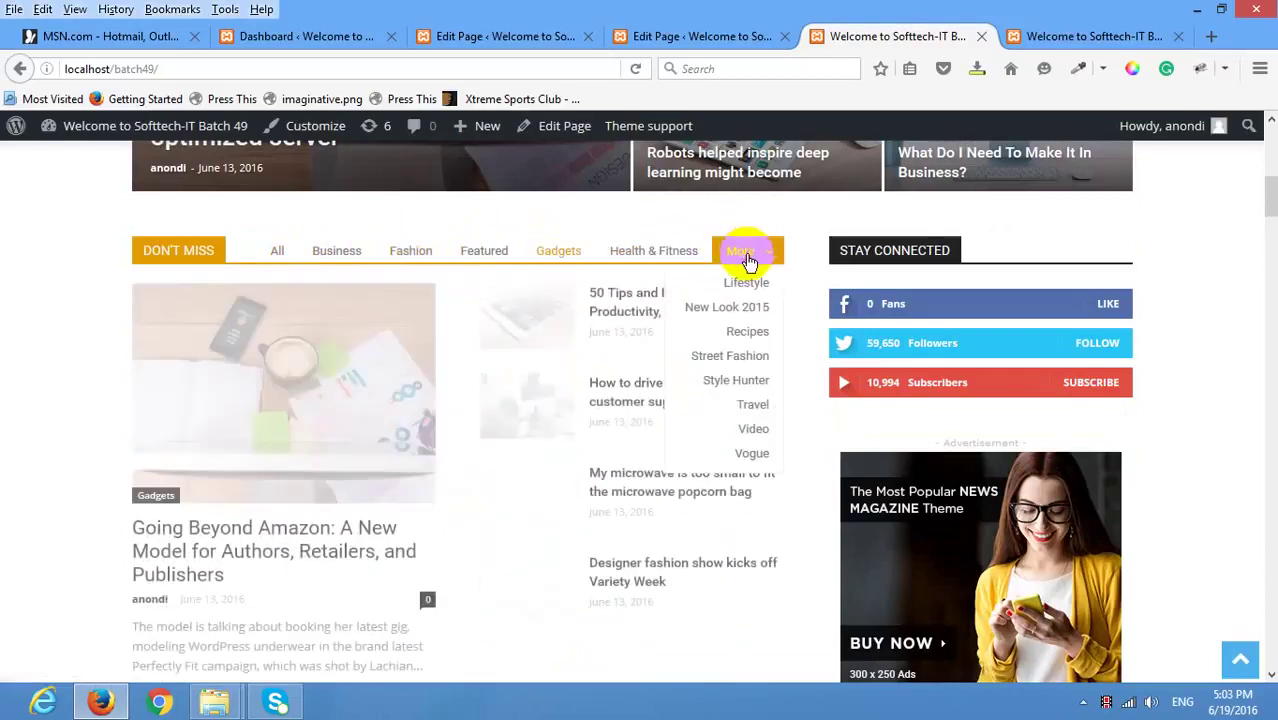
# Go back to the News page editor and view the settings of the column holding the DON'T MISS block, closing them unchanged.
pyautogui.click(680, 36)
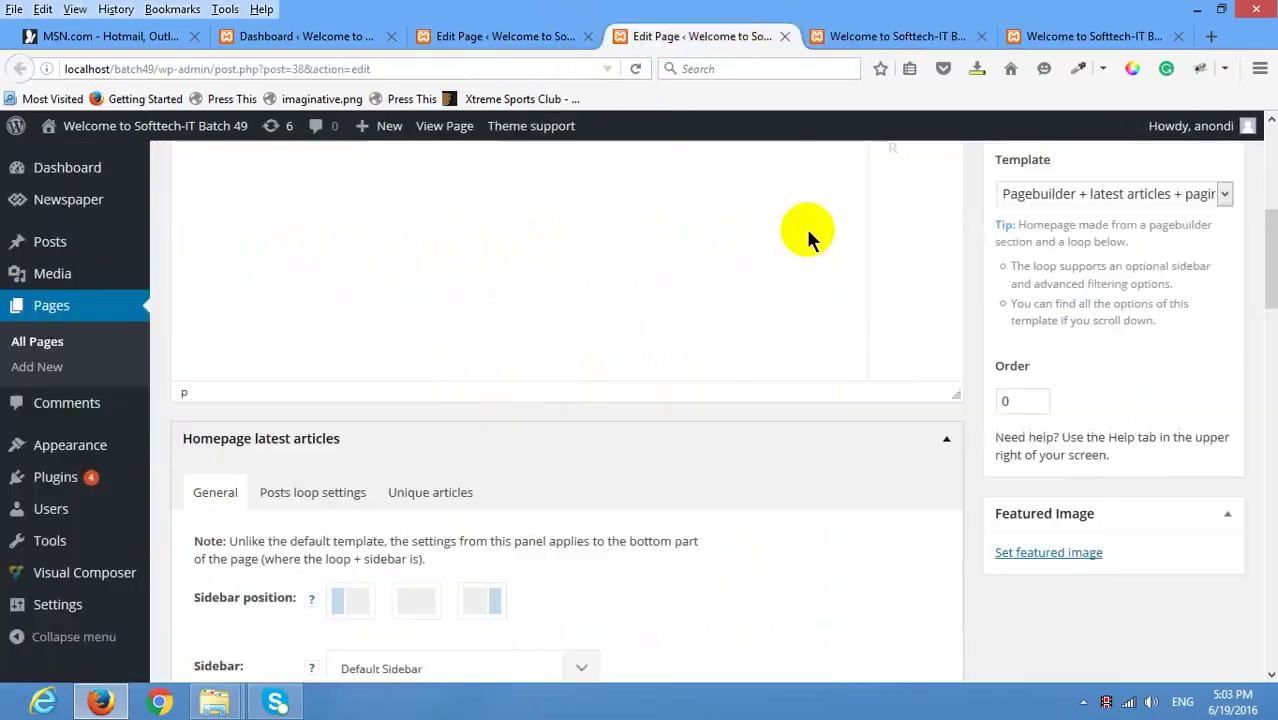
pyautogui.scroll(-10, 600, 350)
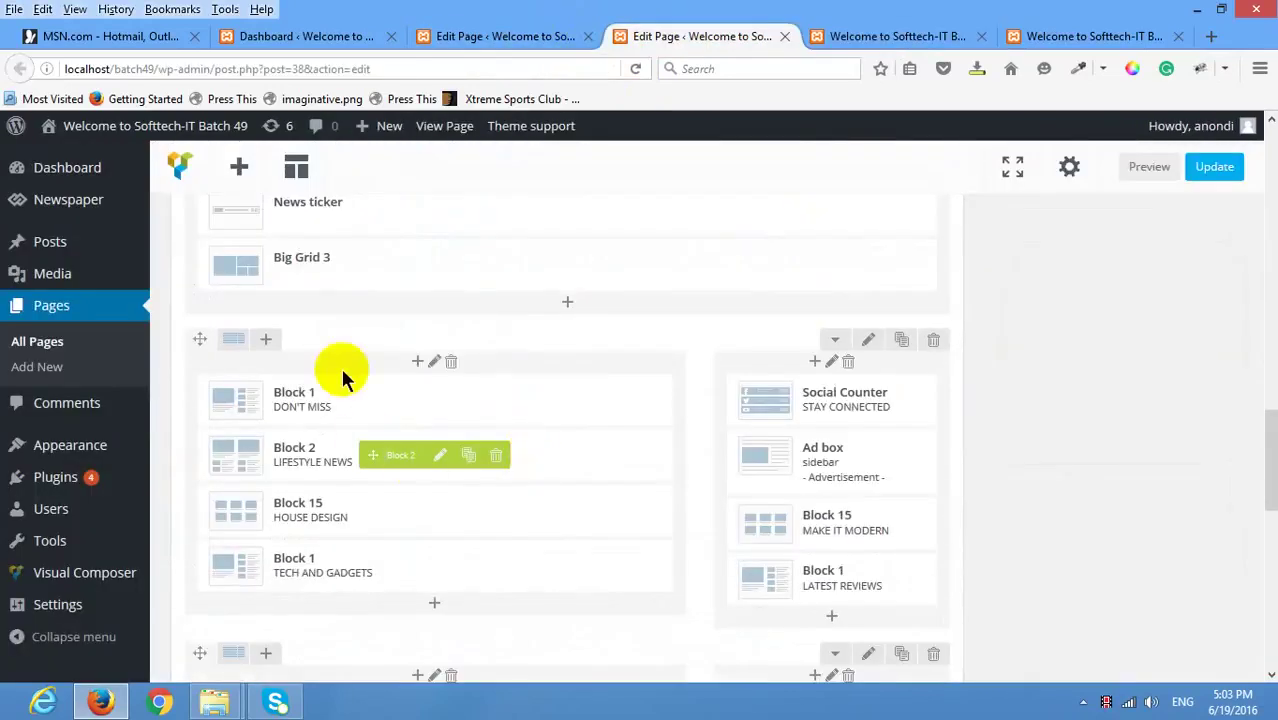
pyautogui.click(435, 362)
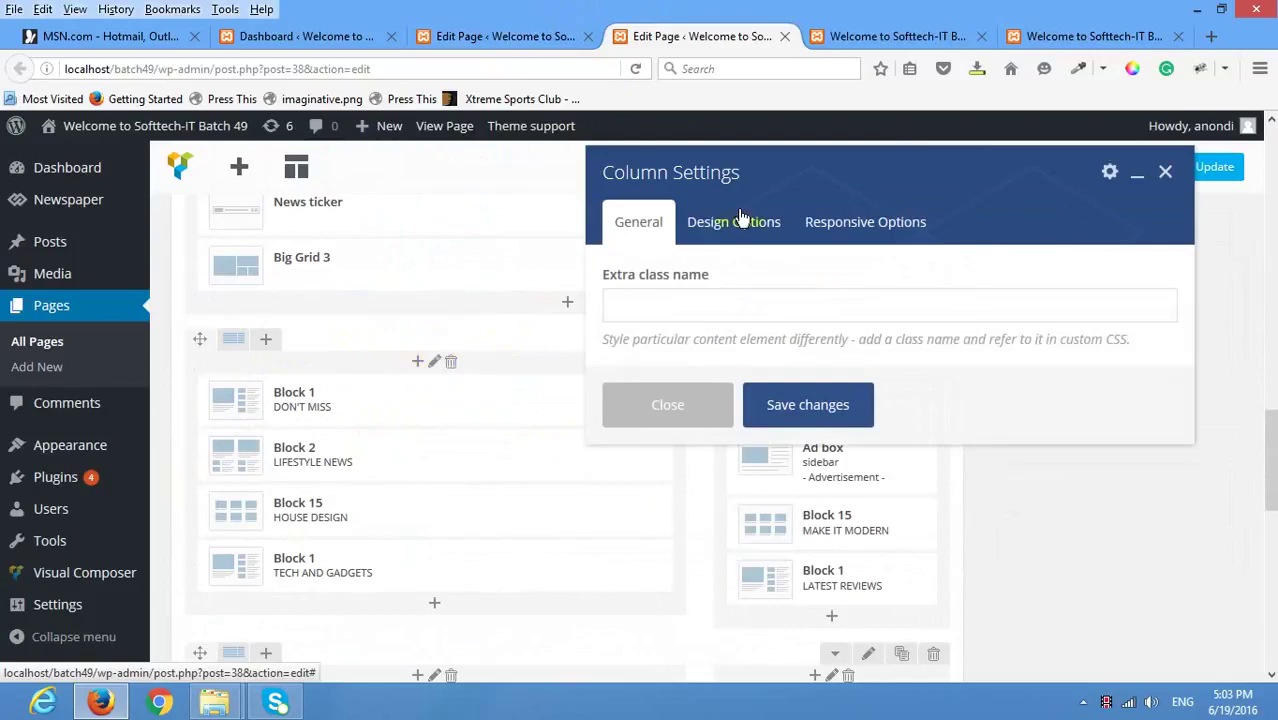
pyautogui.click(1166, 172)
# Review the first row's elements, inspect the custom title in the DON'T MISS Block 1 settings and close them unchanged.
pyautogui.scroll(4, 800, 370)
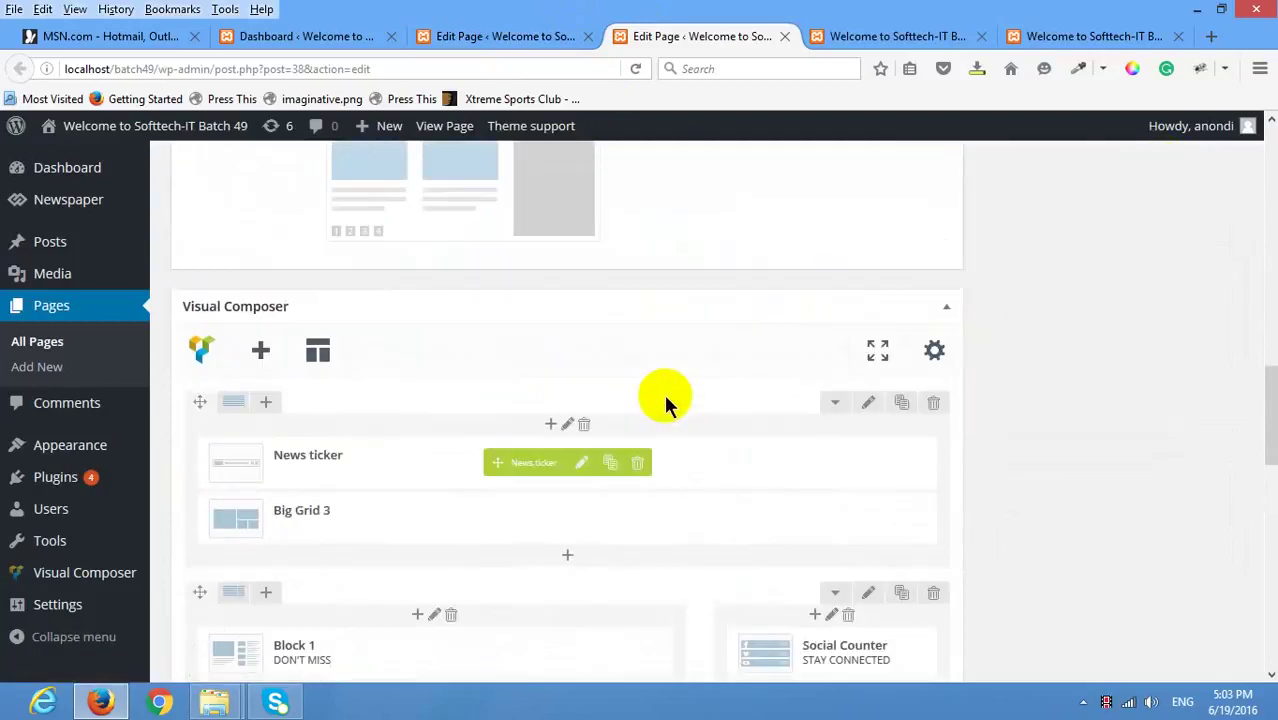
pyautogui.scroll(-2, 420, 420)
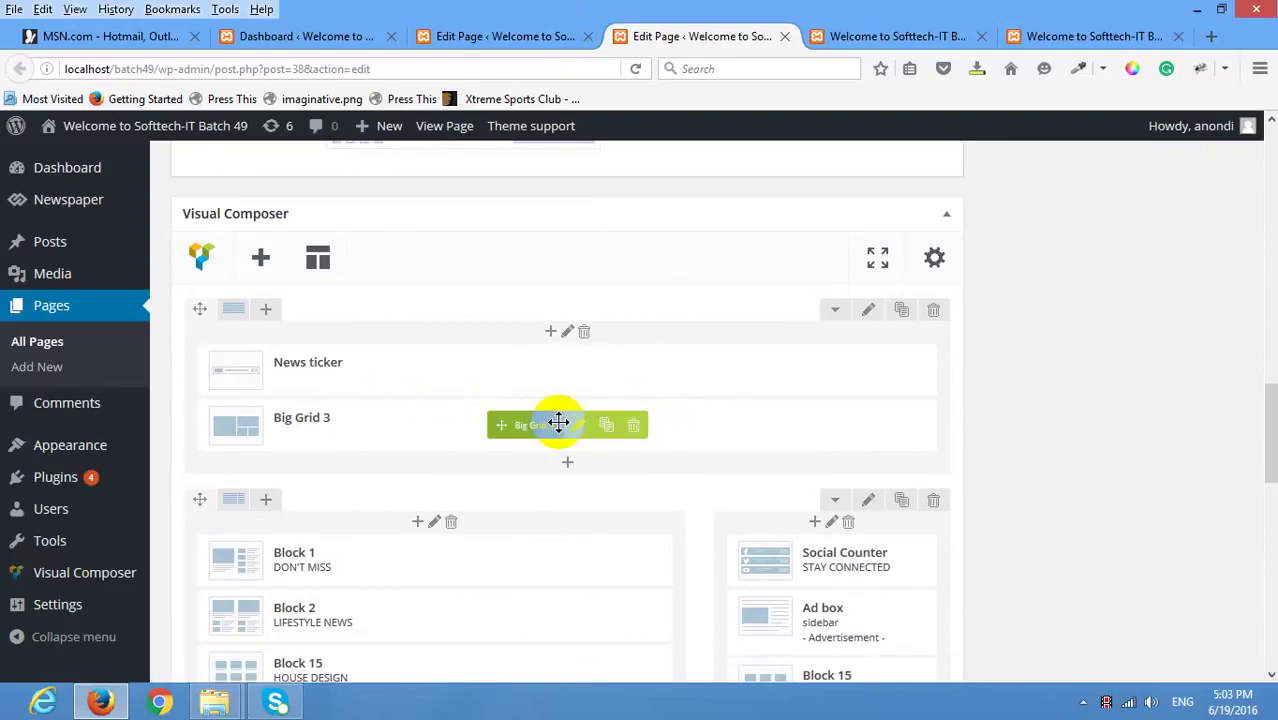
pyautogui.scroll(-1, 460, 440)
pyautogui.scroll(-1, 460, 440)
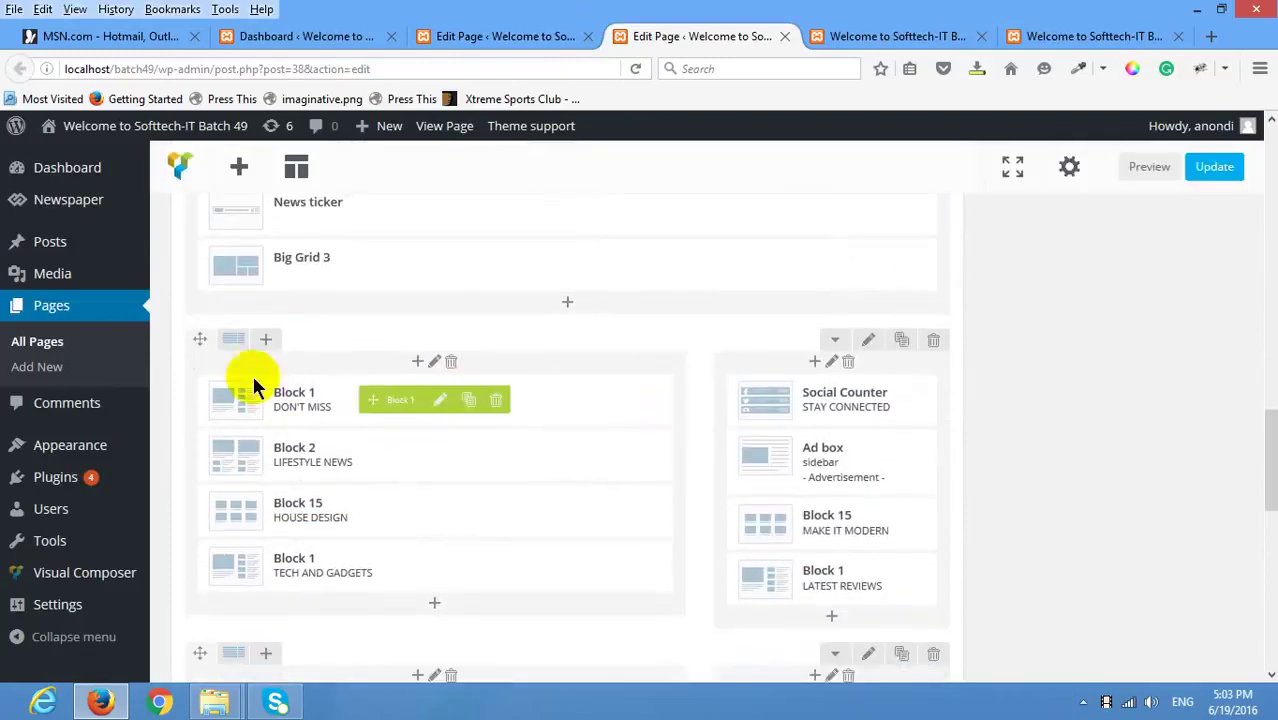
pyautogui.click(441, 399)
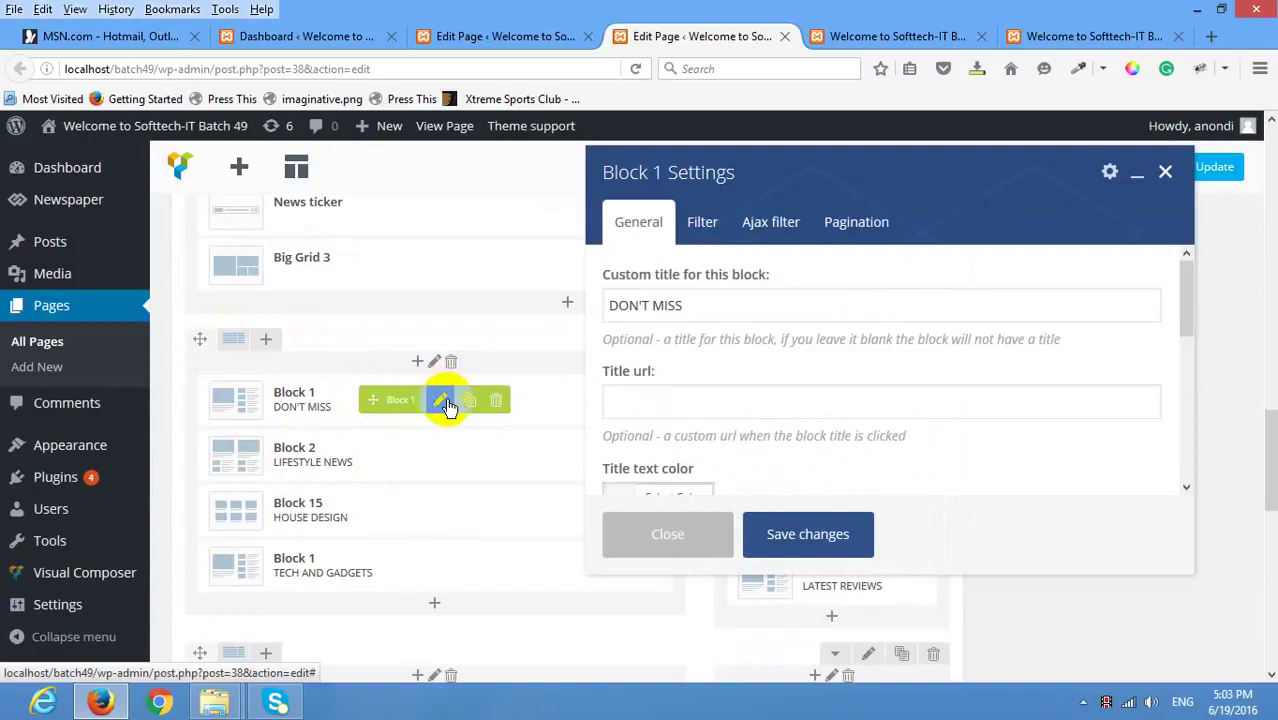
pyautogui.click(730, 305)
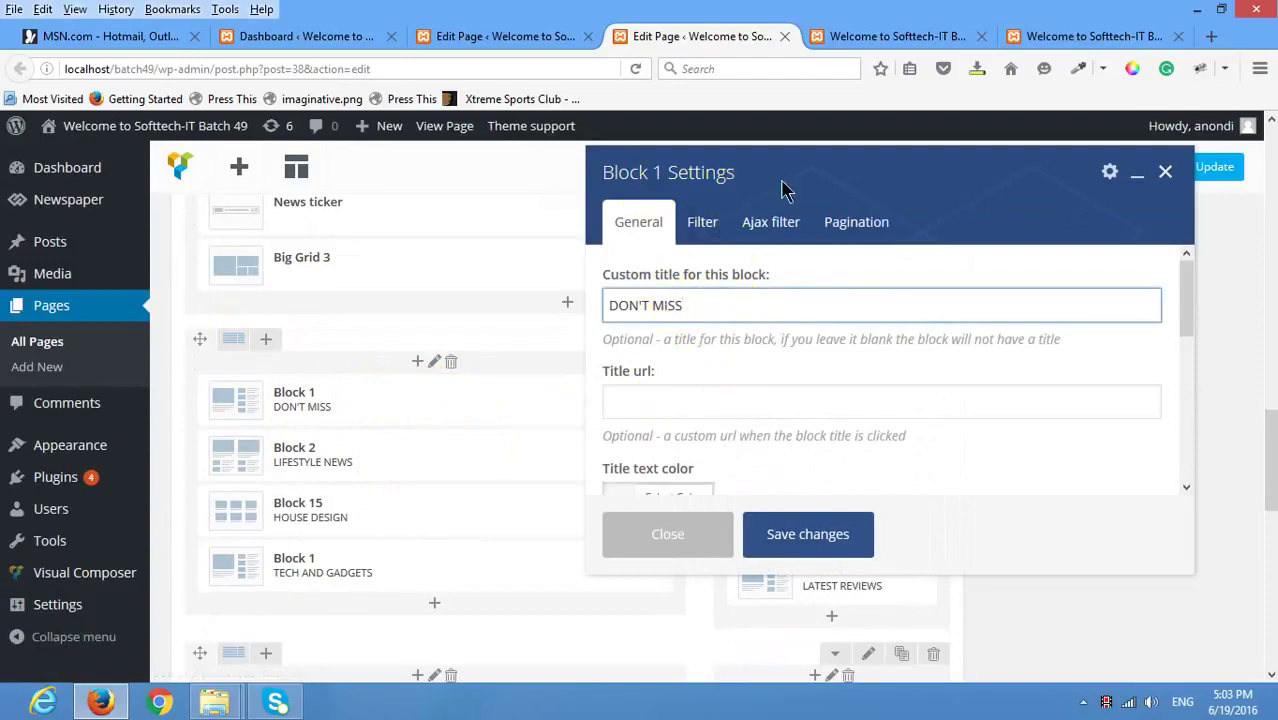
pyautogui.click(1165, 171)
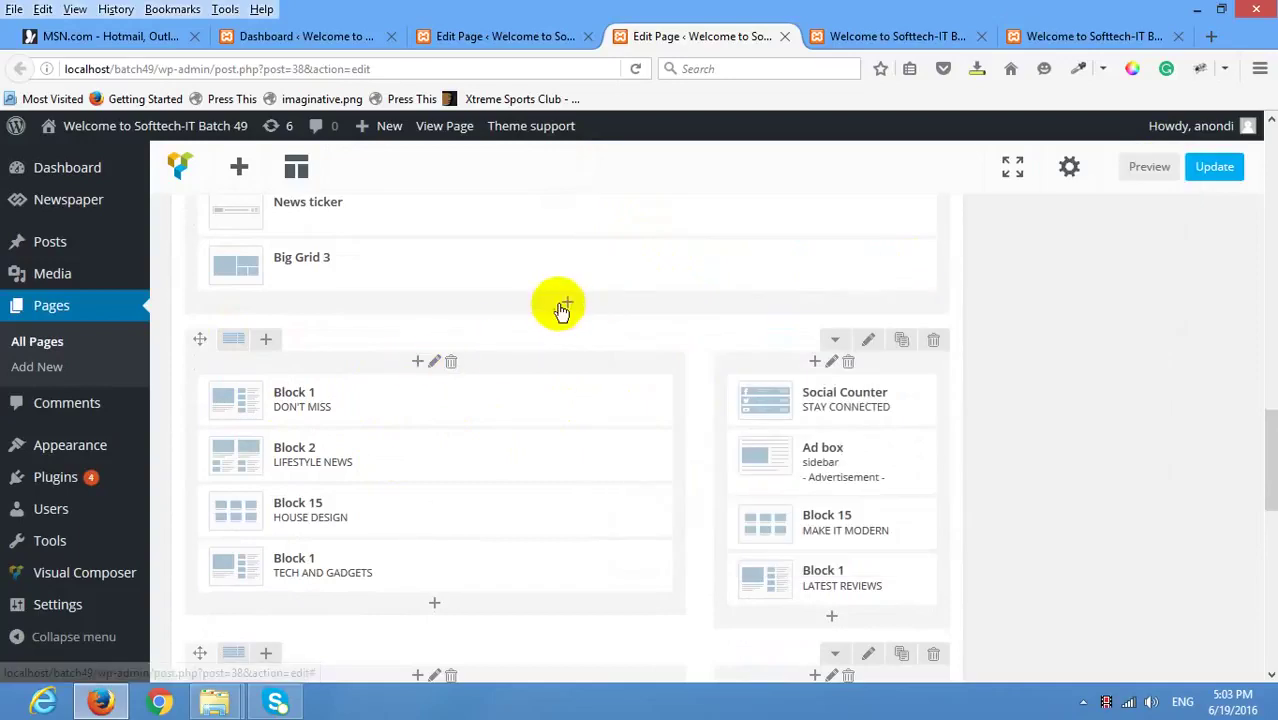
# Look through the elements available to add below Big Grid 3 and close the list without adding one.
pyautogui.click(567, 300)
pyautogui.scroll(-5, 722, 534)
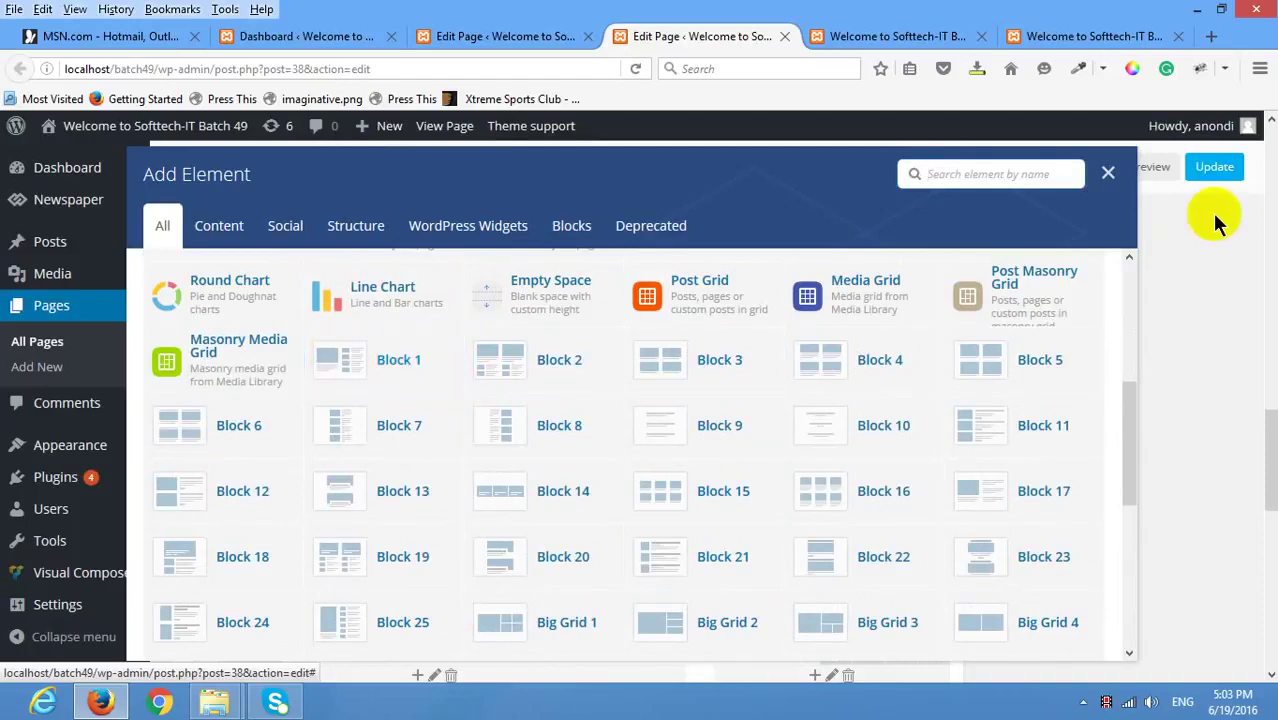
pyautogui.click(1108, 174)
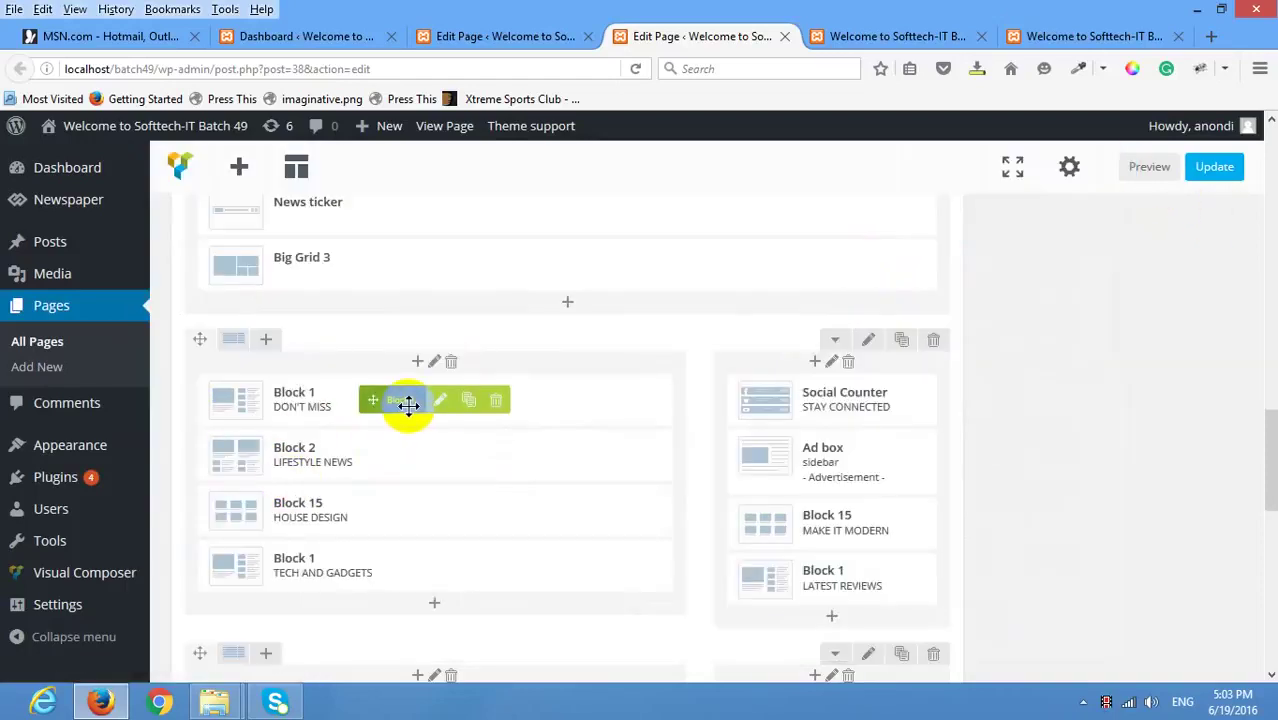
# Open the DON'T MISS Block 1 settings and inspect the general options for custom title, post limit and post offset.
pyautogui.click(440, 400)
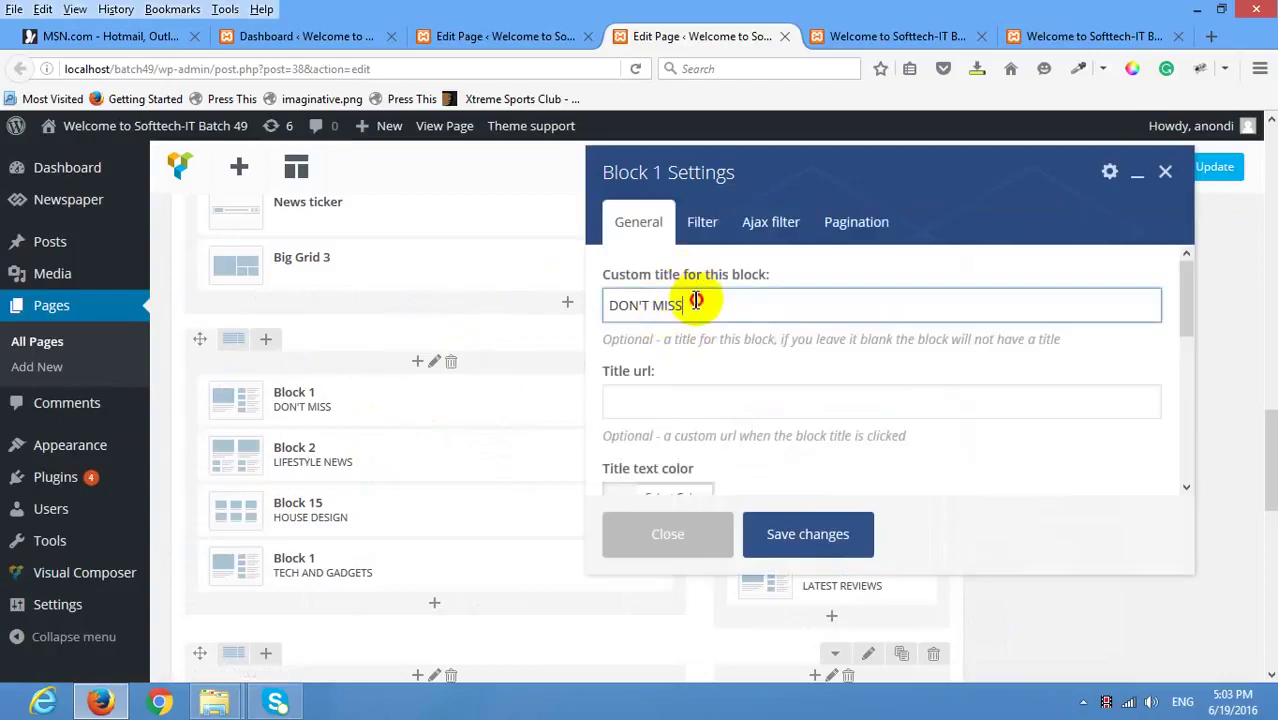
pyautogui.moveTo(696, 300); pyautogui.dragTo(616, 302)
pyautogui.scroll(-3, 800, 369)
pyautogui.scroll(-3, 739, 371)
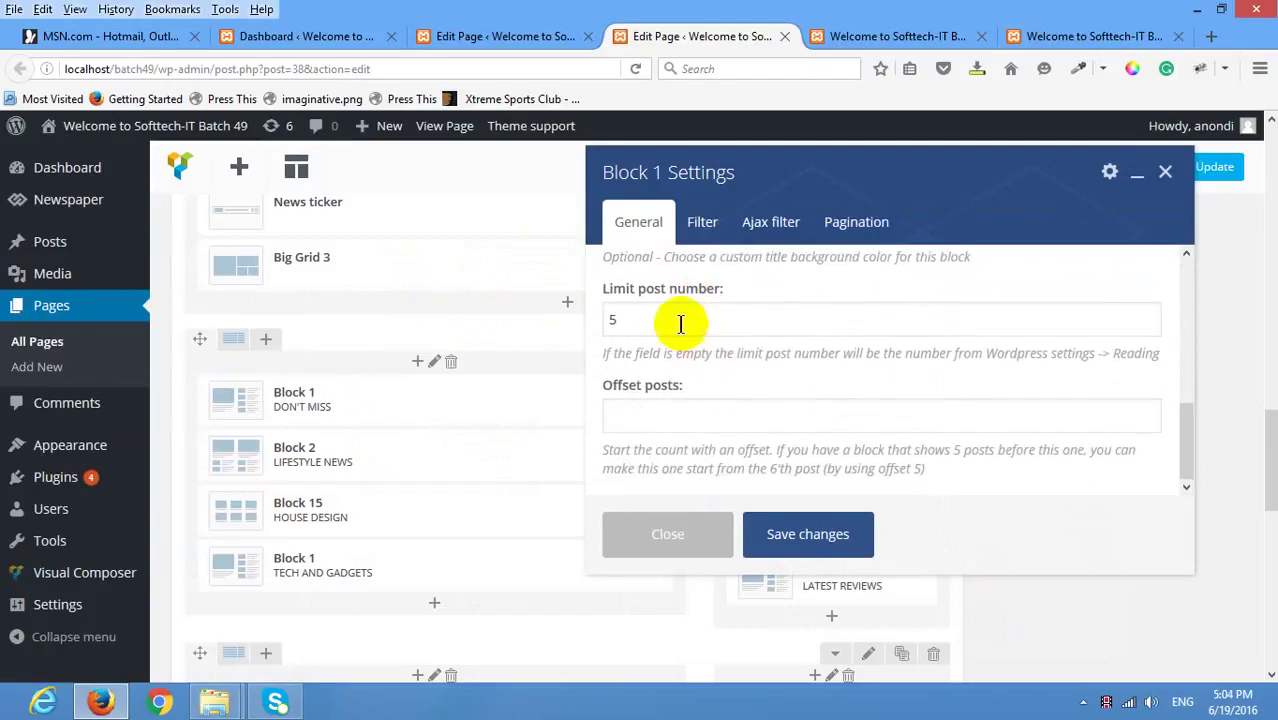
pyautogui.moveTo(677, 320); pyautogui.dragTo(500, 309)
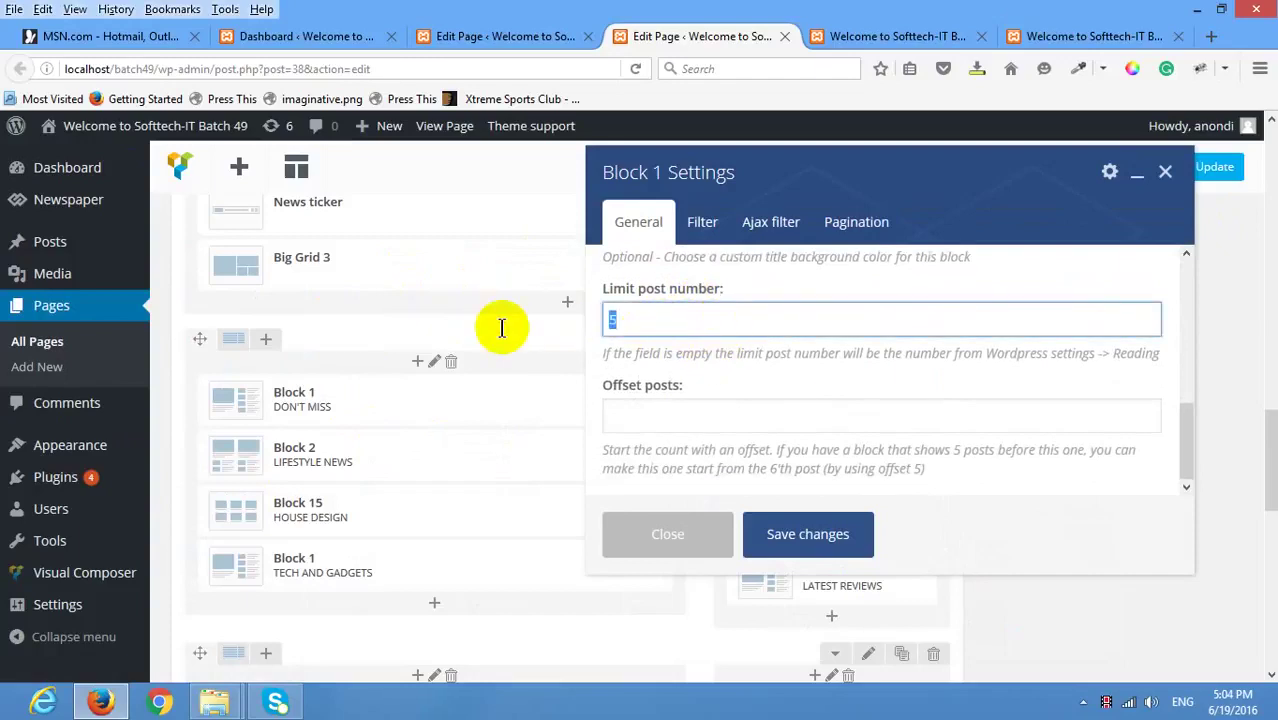
pyautogui.scroll(-3, 714, 361)
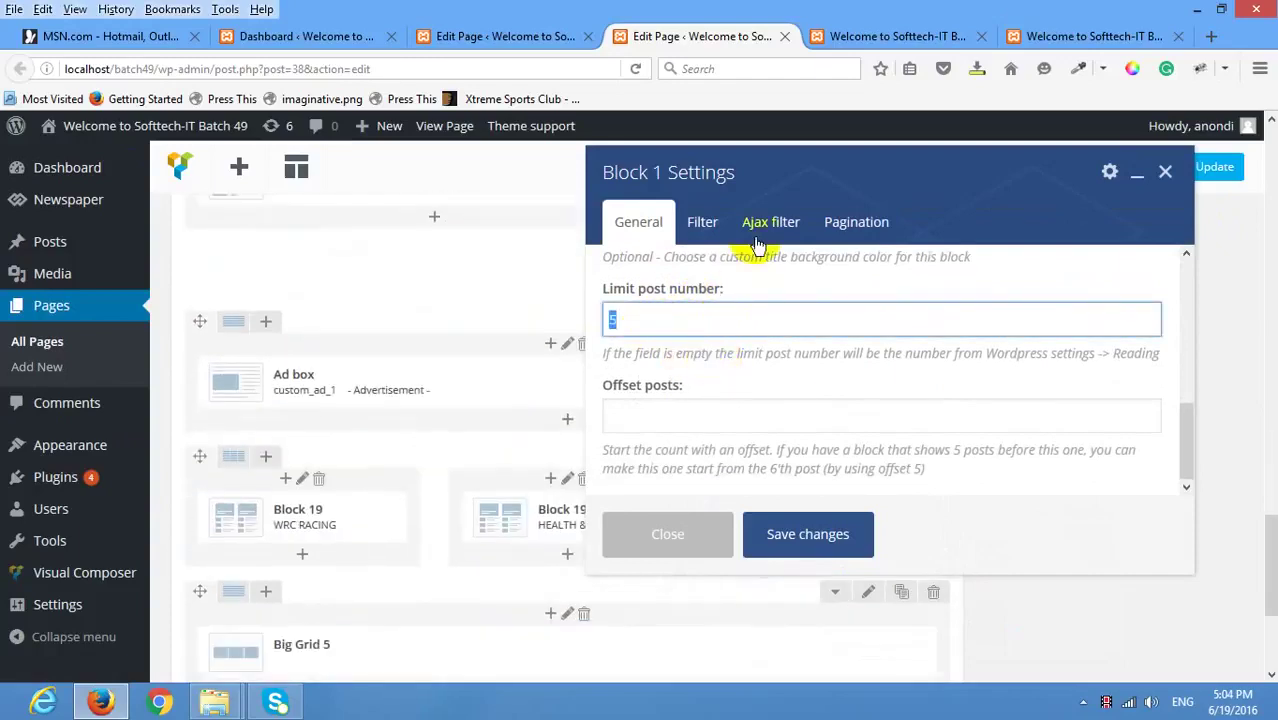
# Examine the block's post filter options, including category, multiple categories, tag slug, post type and sort order.
pyautogui.click(702, 221)
pyautogui.scroll(-1, 700, 360)
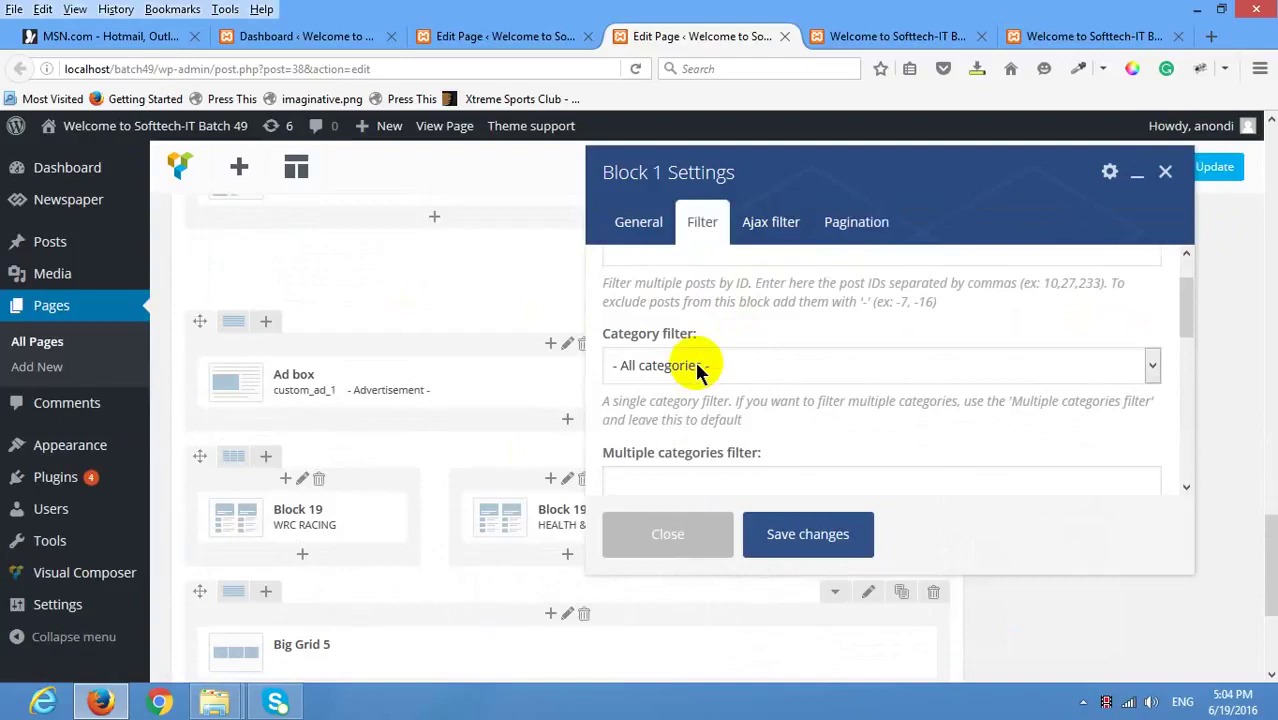
pyautogui.scroll(1, 800, 355)
pyautogui.scroll(-2, 813, 358)
pyautogui.scroll(-5, 818, 360)
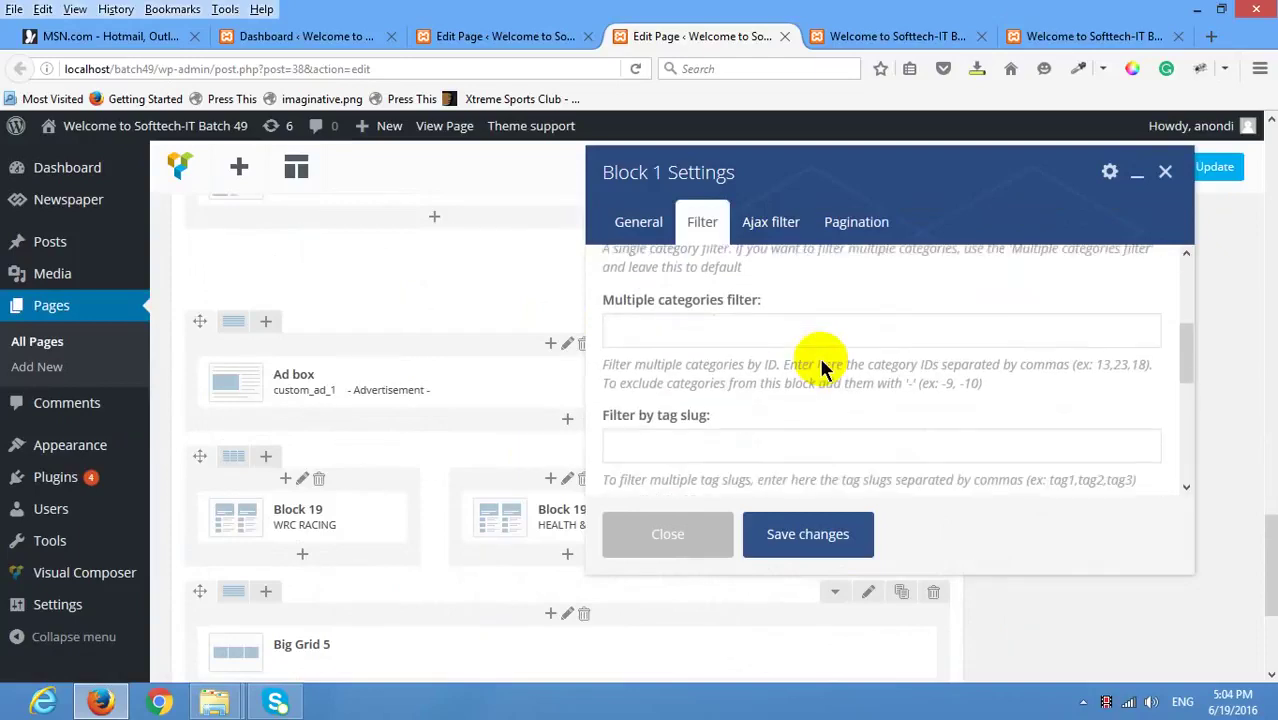
pyautogui.click(772, 228)
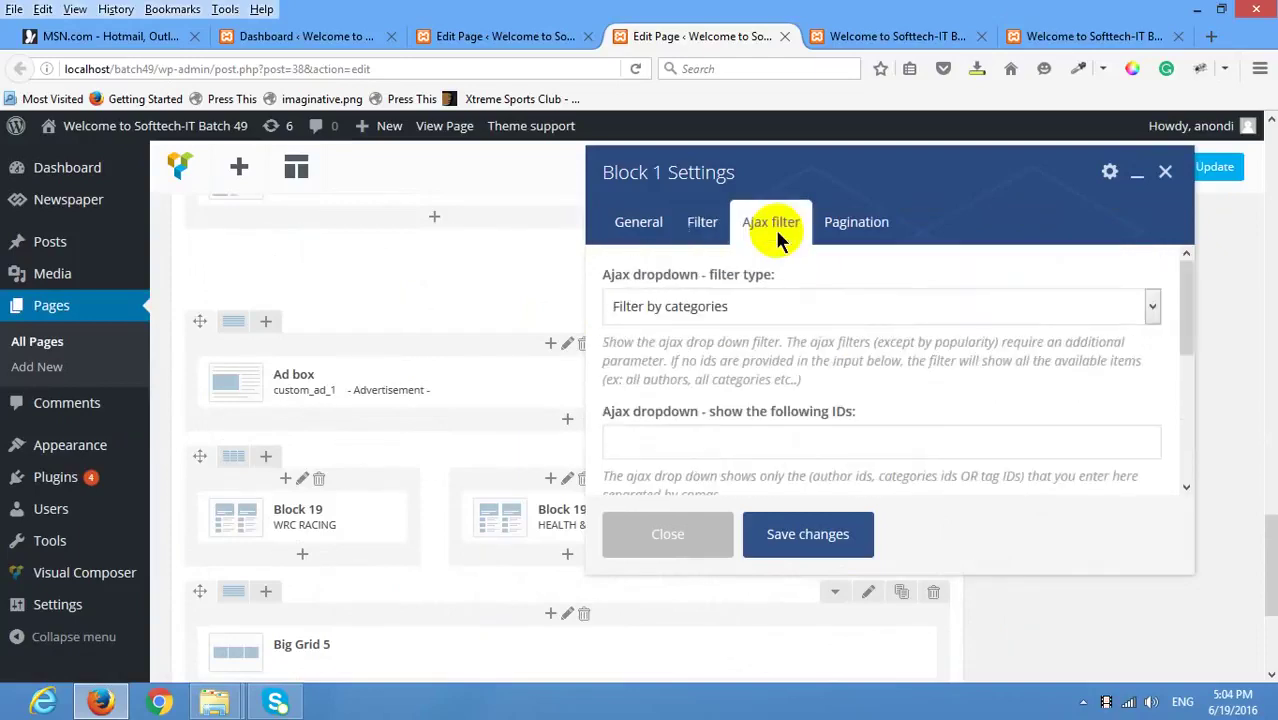
pyautogui.click(708, 224)
pyautogui.scroll(-4, 749, 365)
pyautogui.scroll(-2, 740, 360)
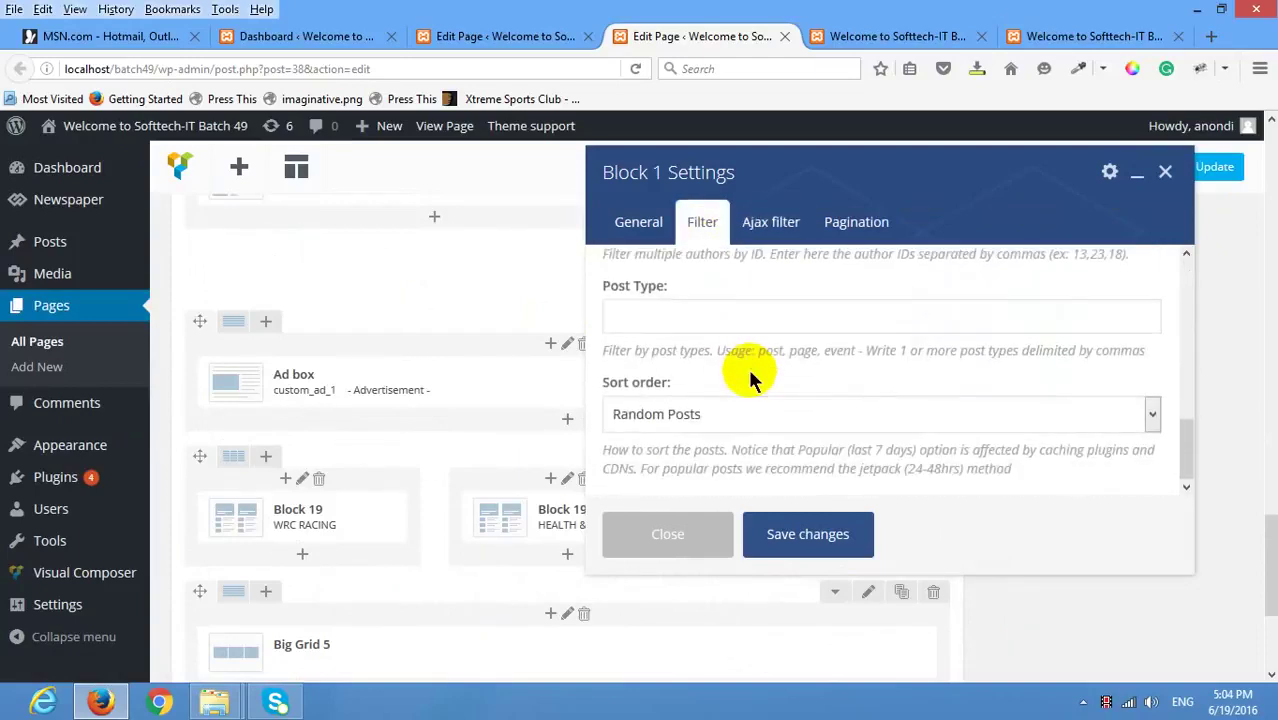
# Review the block's Ajax filter and pagination options, then close its settings unchanged.
pyautogui.click(760, 222)
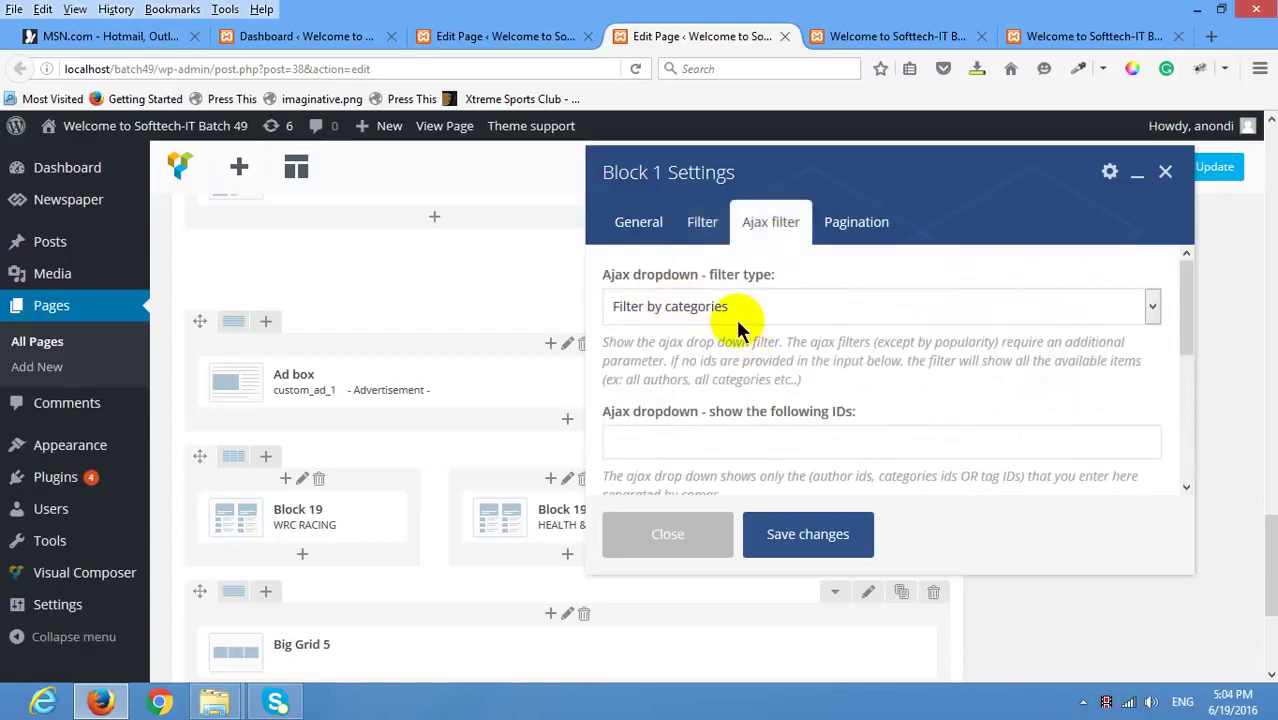
pyautogui.scroll(-3, 760, 345)
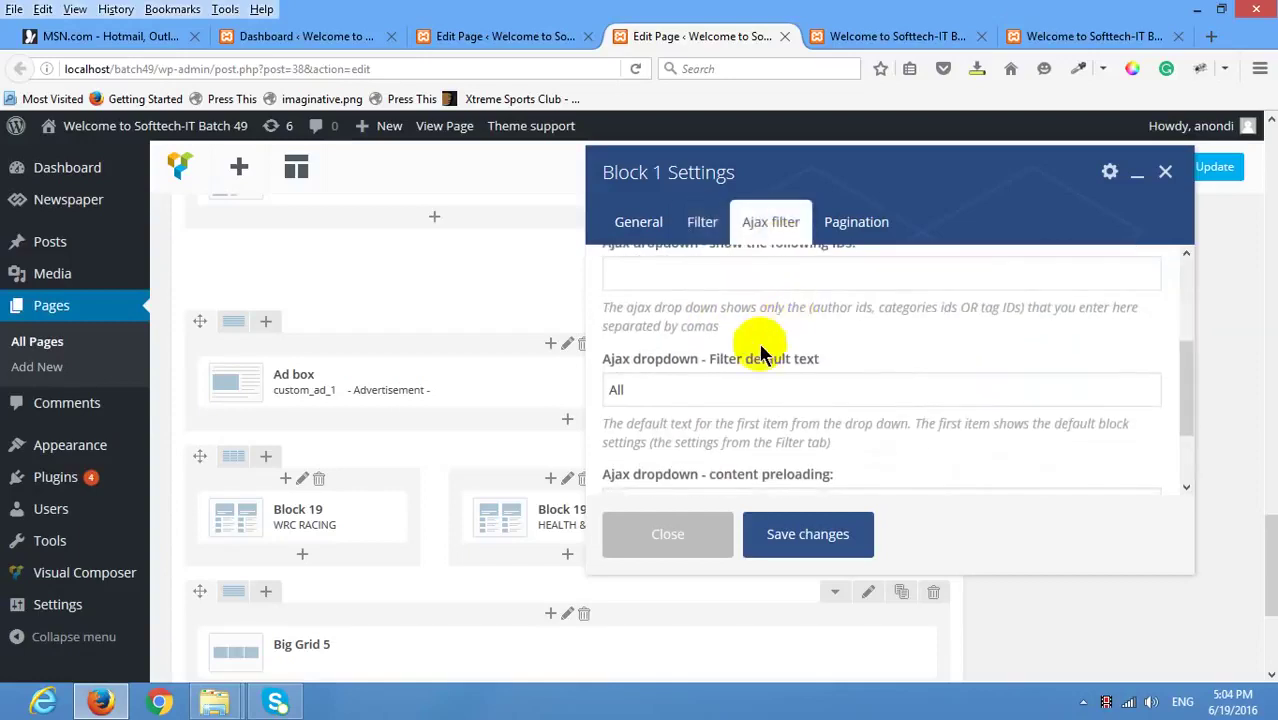
pyautogui.scroll(-2, 765, 345)
pyautogui.click(858, 224)
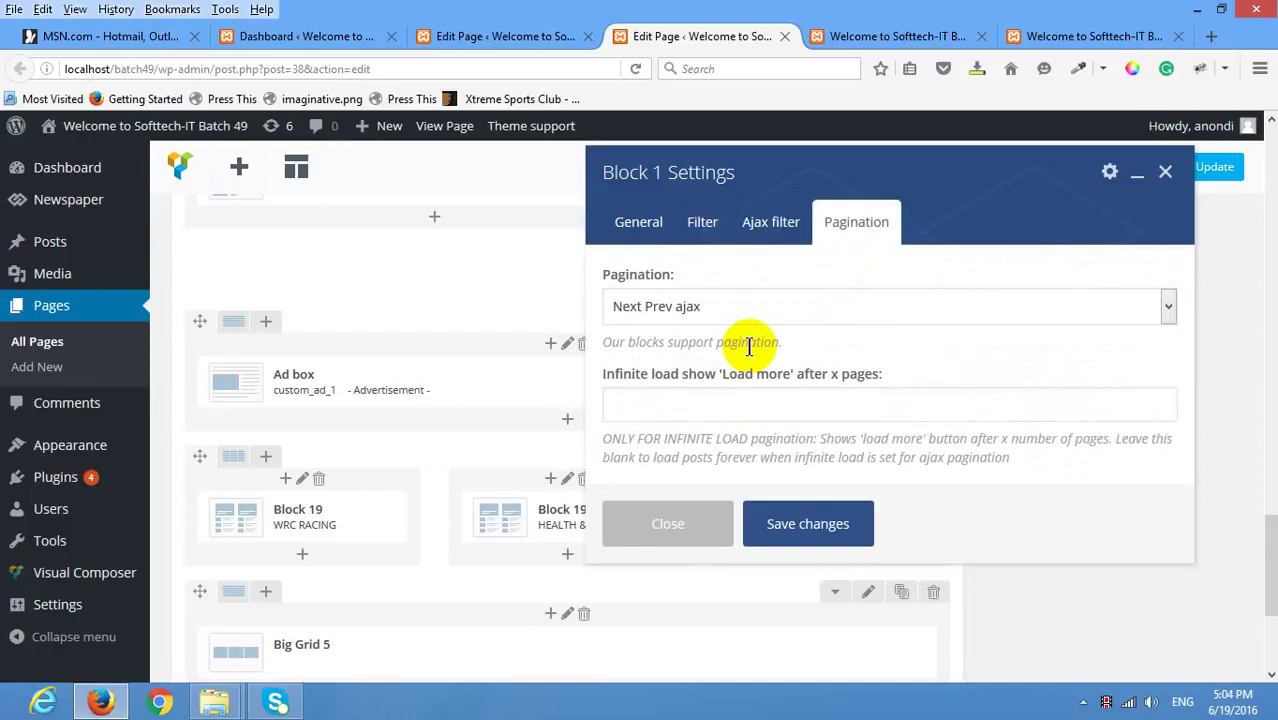
pyautogui.click(1165, 172)
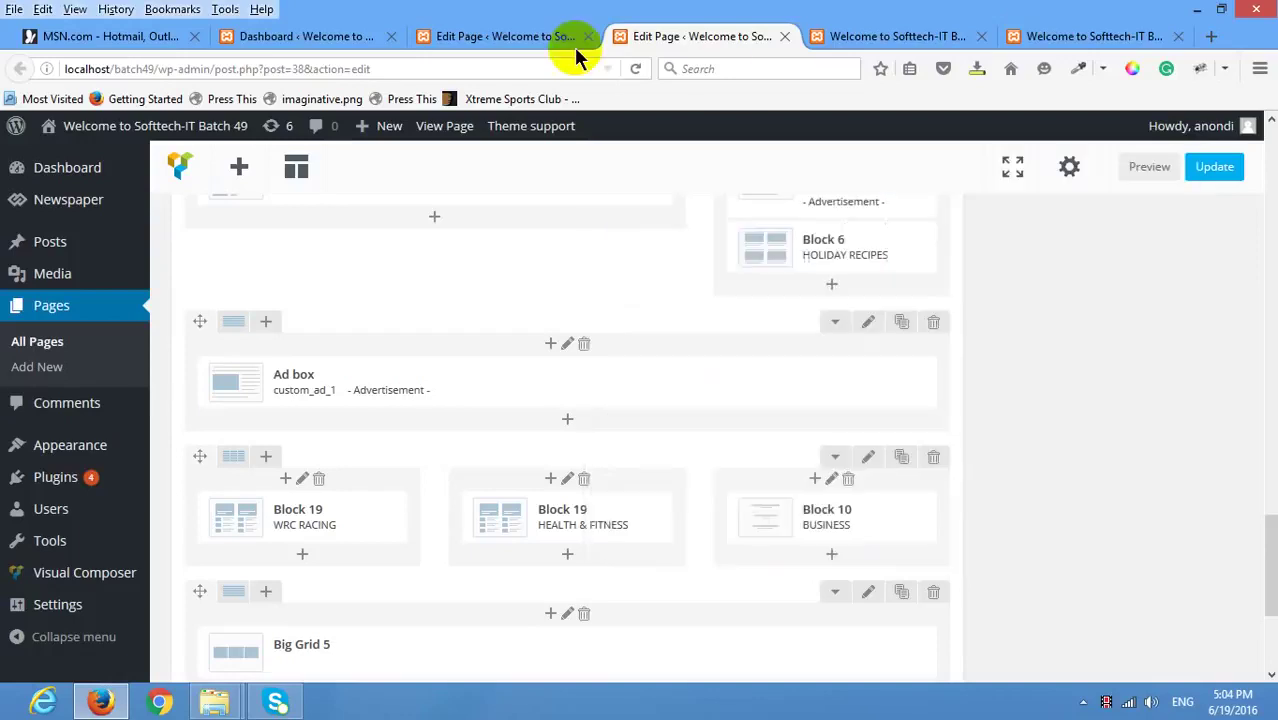
# Close the News page editor and the duplicate browser tab of the live site.
pyautogui.click(550, 36)
pyautogui.click(785, 37)
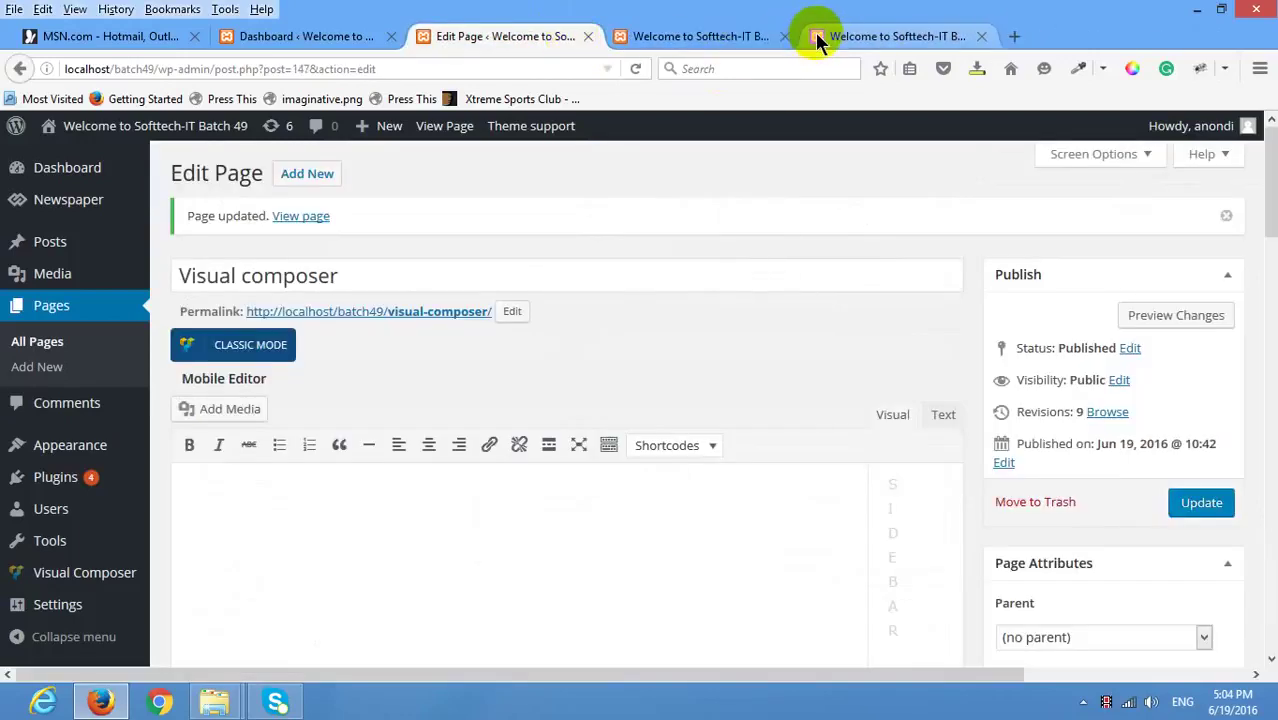
pyautogui.click(815, 33)
pyautogui.click(785, 36)
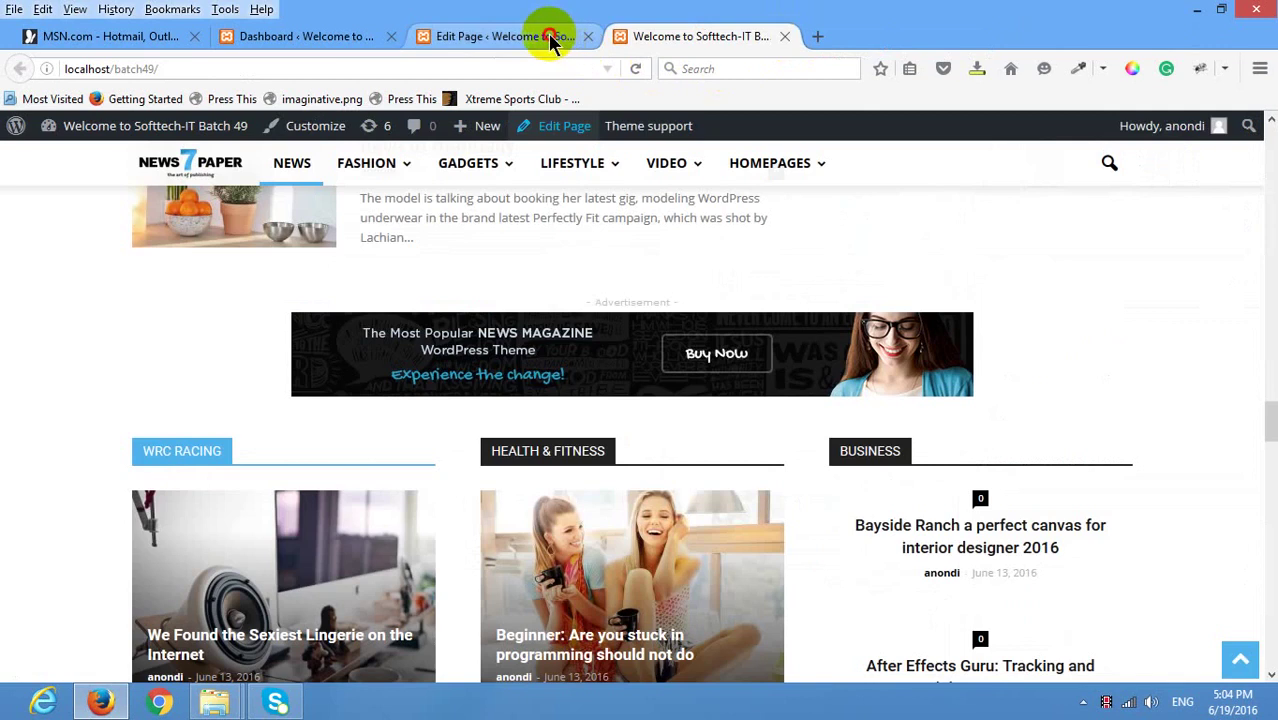
# Return to the Visual composer page editor and show the elements available for the empty middle column beside the Round Chart.
pyautogui.click(550, 36)
pyautogui.scroll(-10, 615, 340)
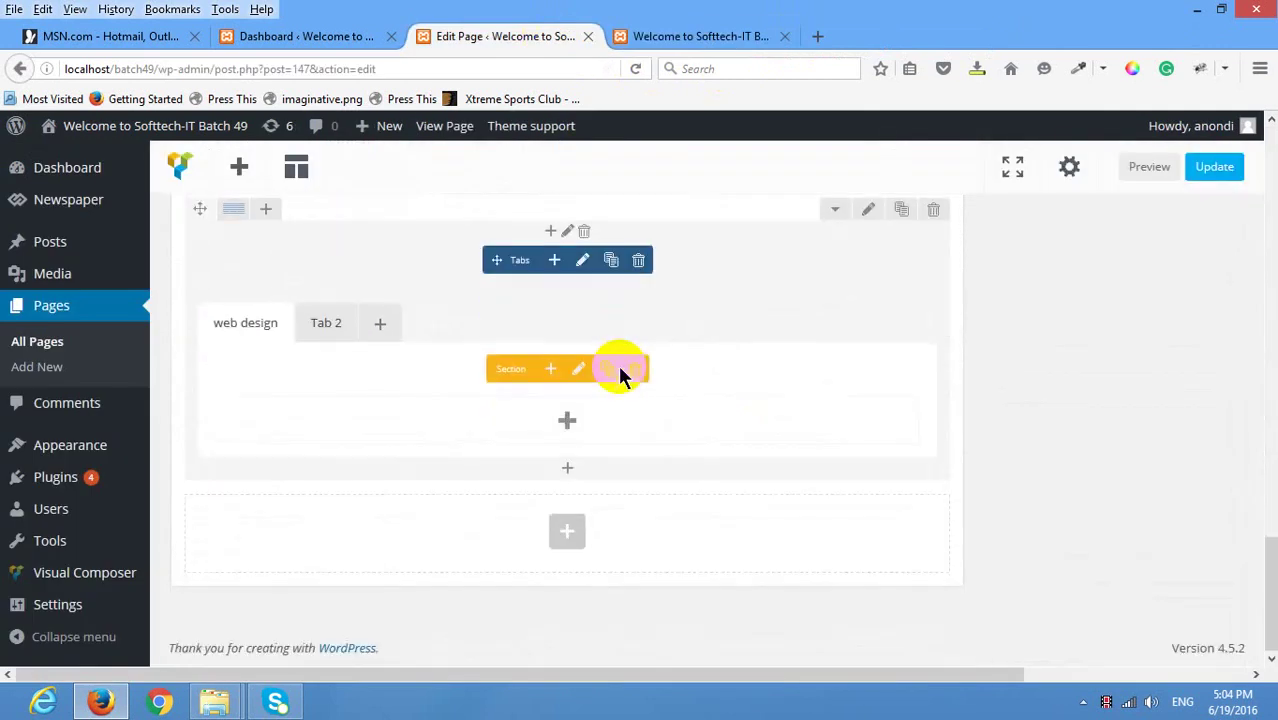
pyautogui.scroll(3, 620, 374)
pyautogui.click(568, 439)
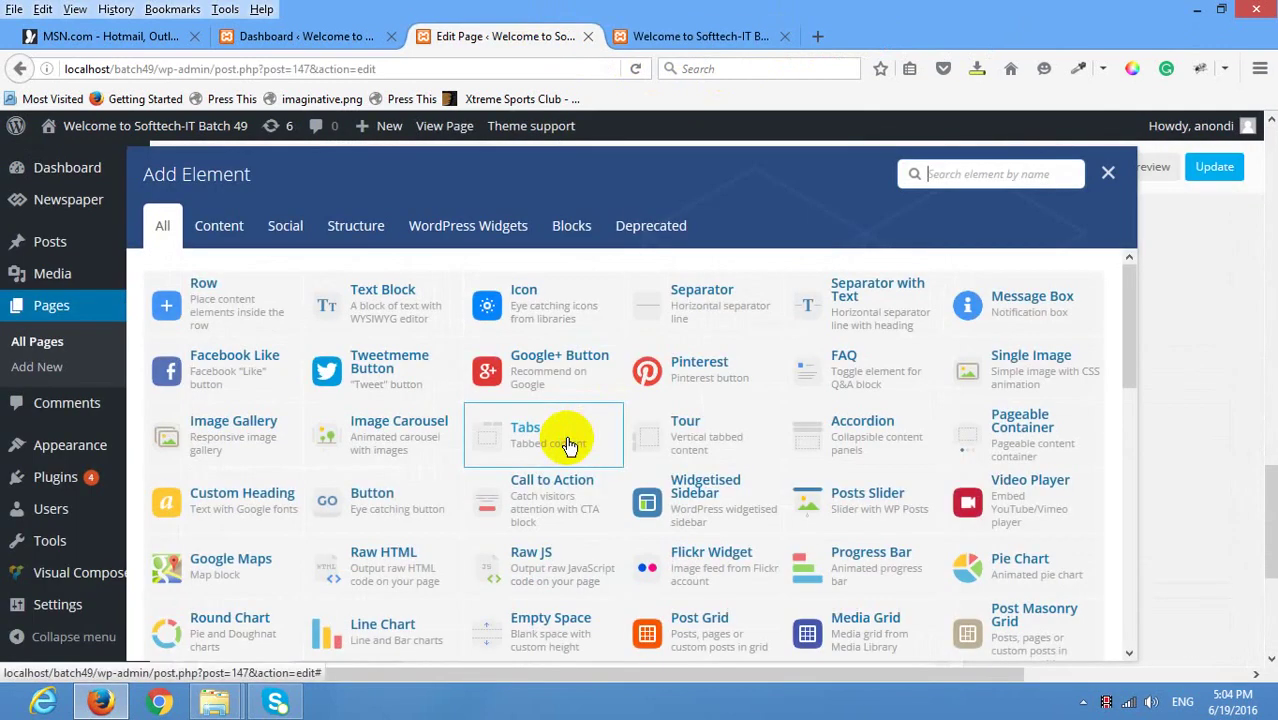
# Look over the live News home page and its navigation menu with the category dropdowns.
pyautogui.click(700, 36)
pyautogui.scroll(-5, 617, 325)
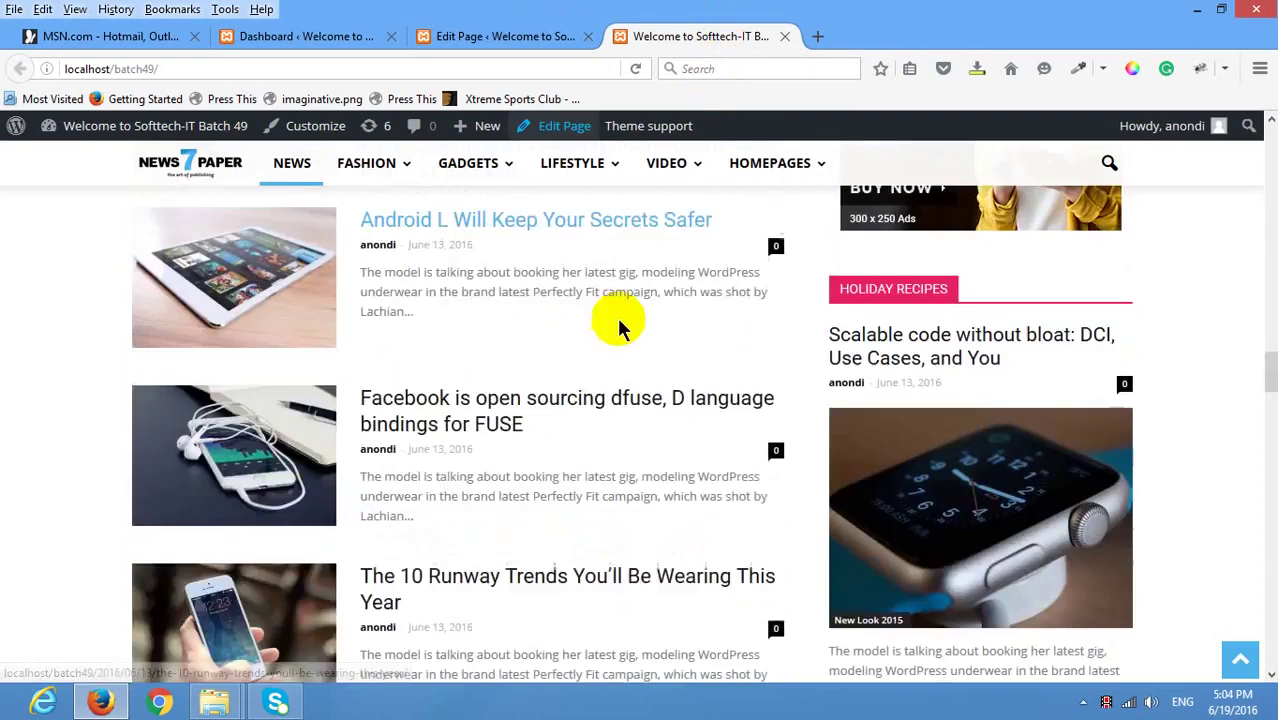
pyautogui.scroll(10, 615, 325)
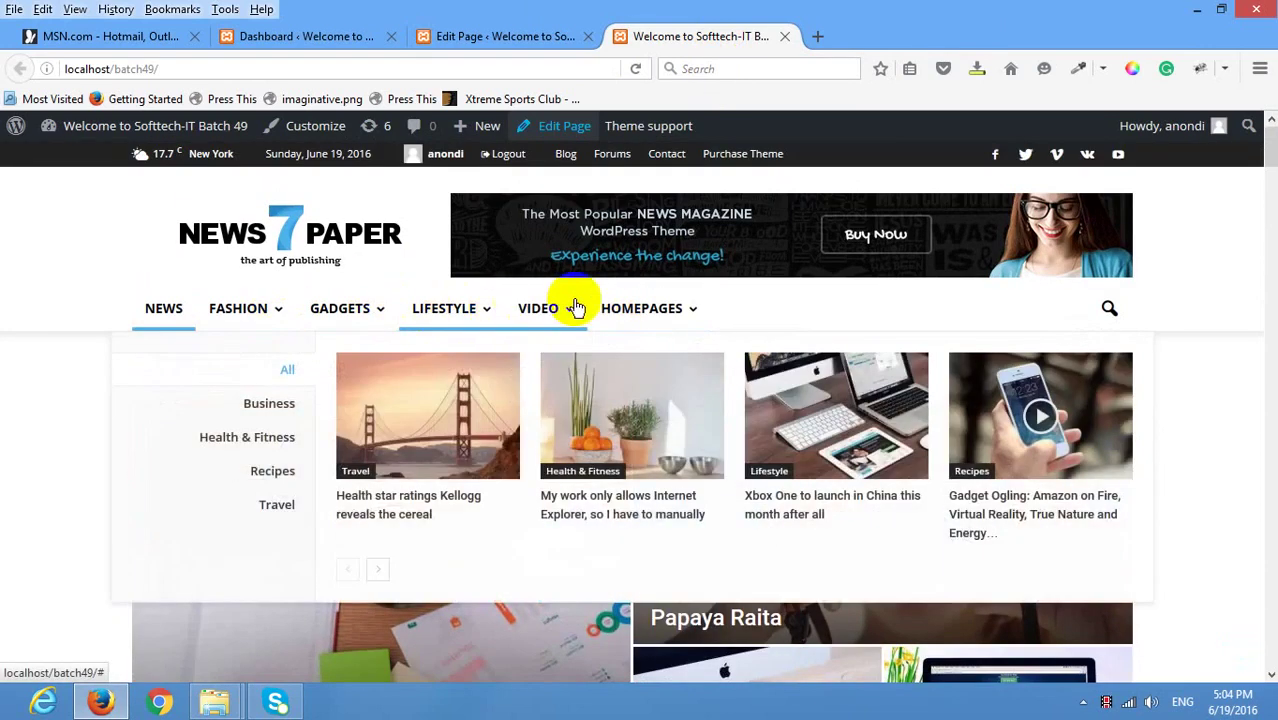
pyautogui.moveTo(383, 318)
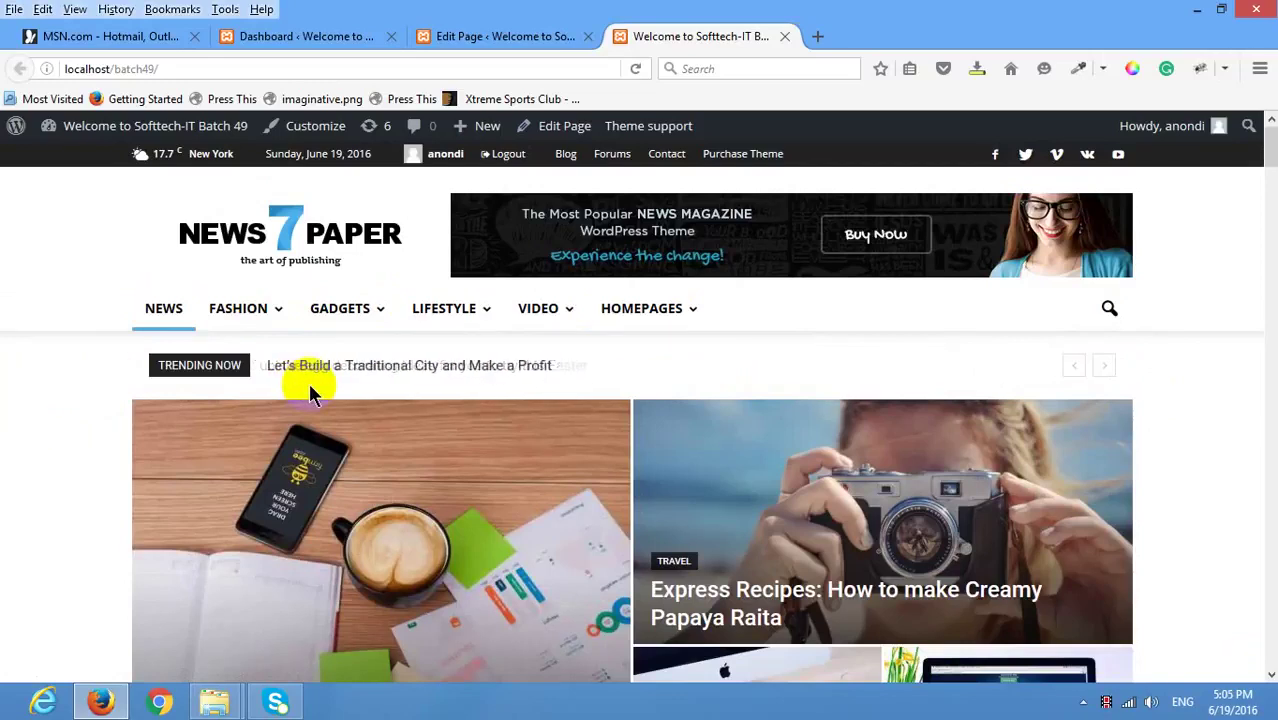
pyautogui.moveTo(462, 318)
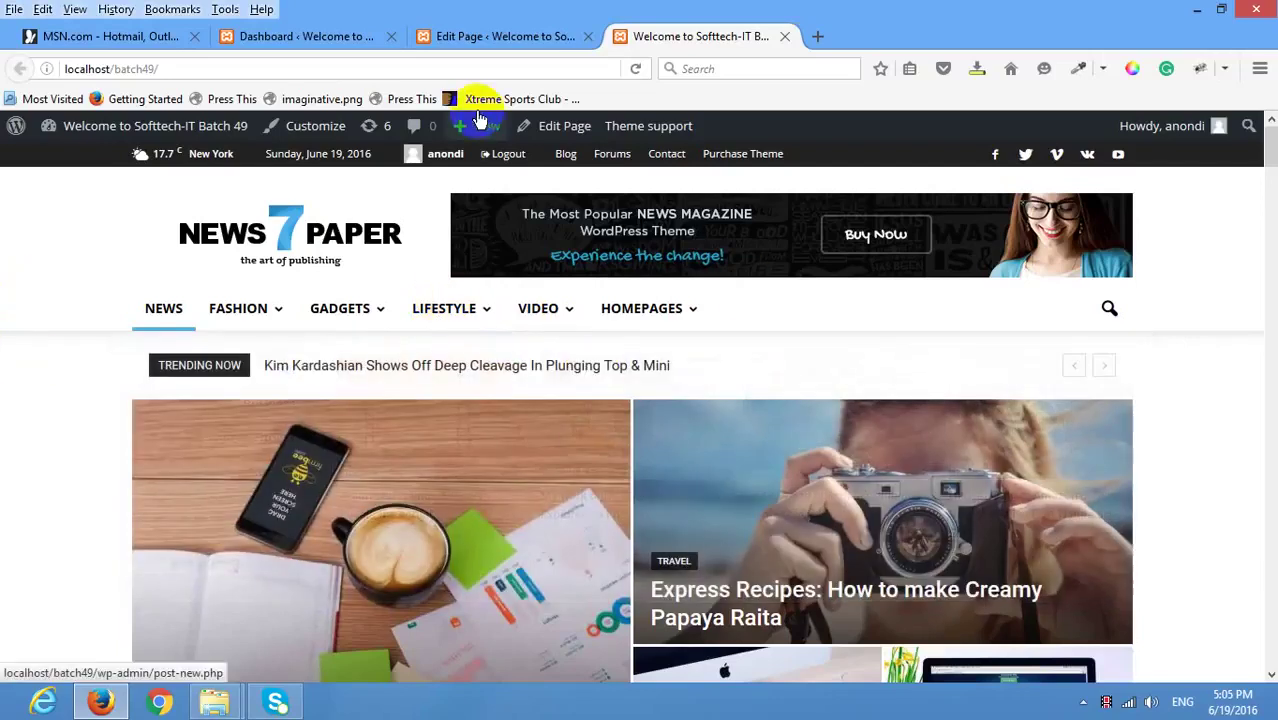
# Go back to the Visual composer page editor and close the element list without adding anything.
pyautogui.click(510, 40)
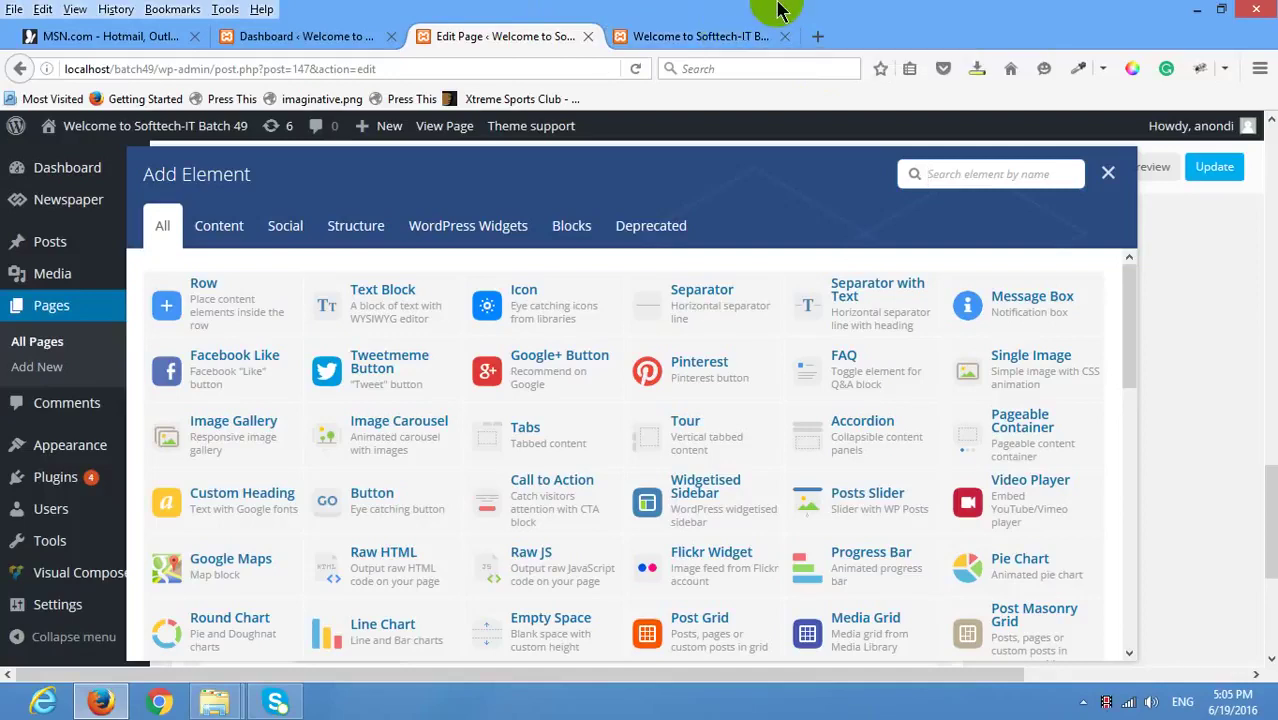
pyautogui.click(1111, 175)
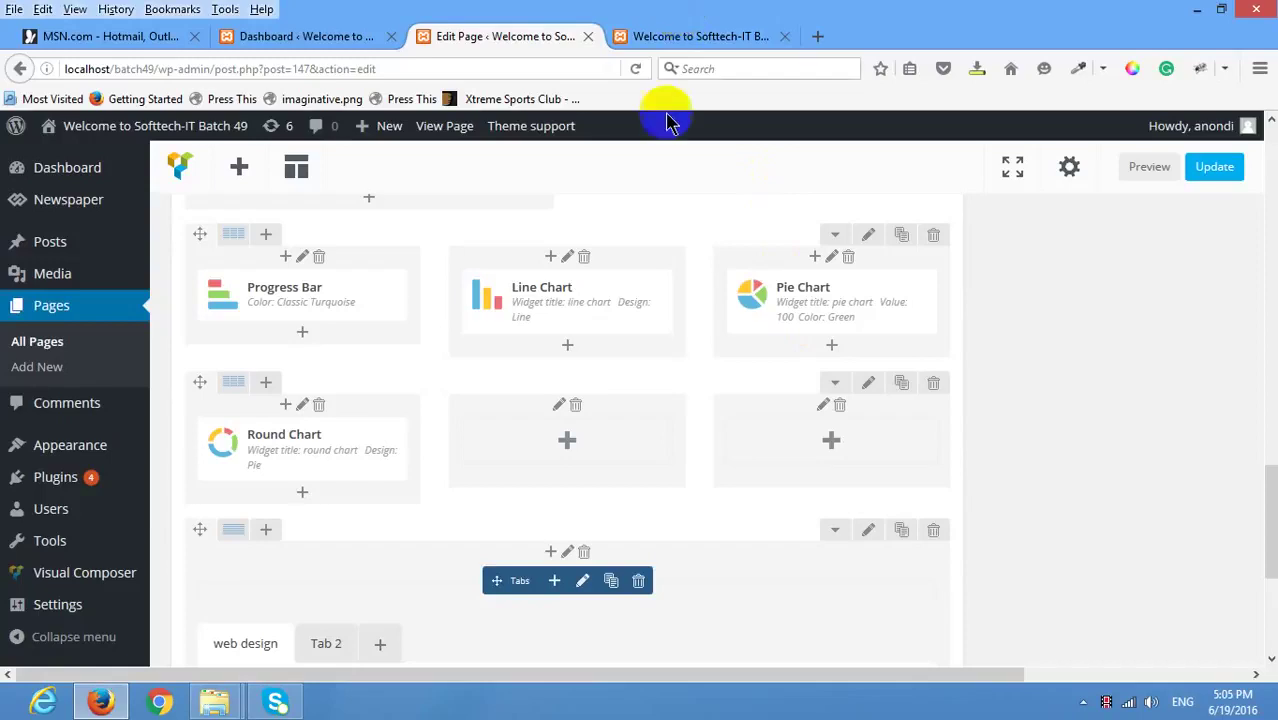
pyautogui.click(666, 36)
pyautogui.click(497, 37)
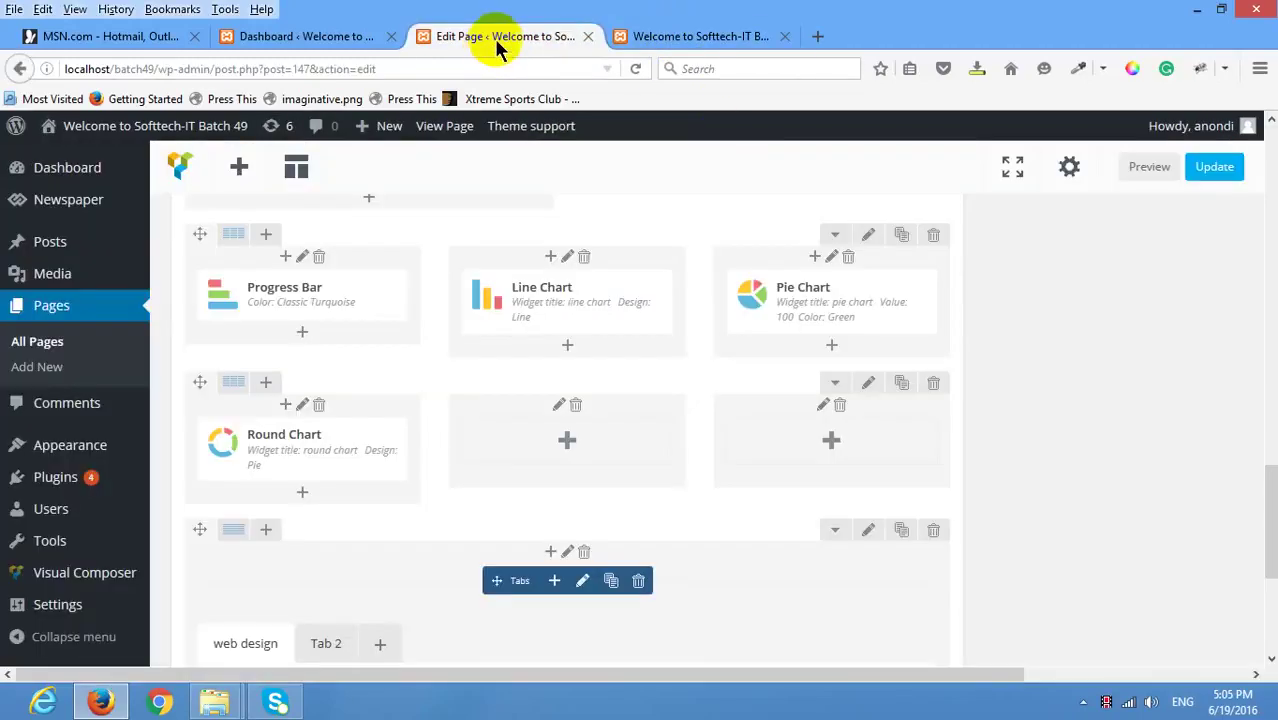
# Update the Visual composer page with its current content.
pyautogui.scroll(-5, 533, 330)
pyautogui.scroll(5, 533, 322)
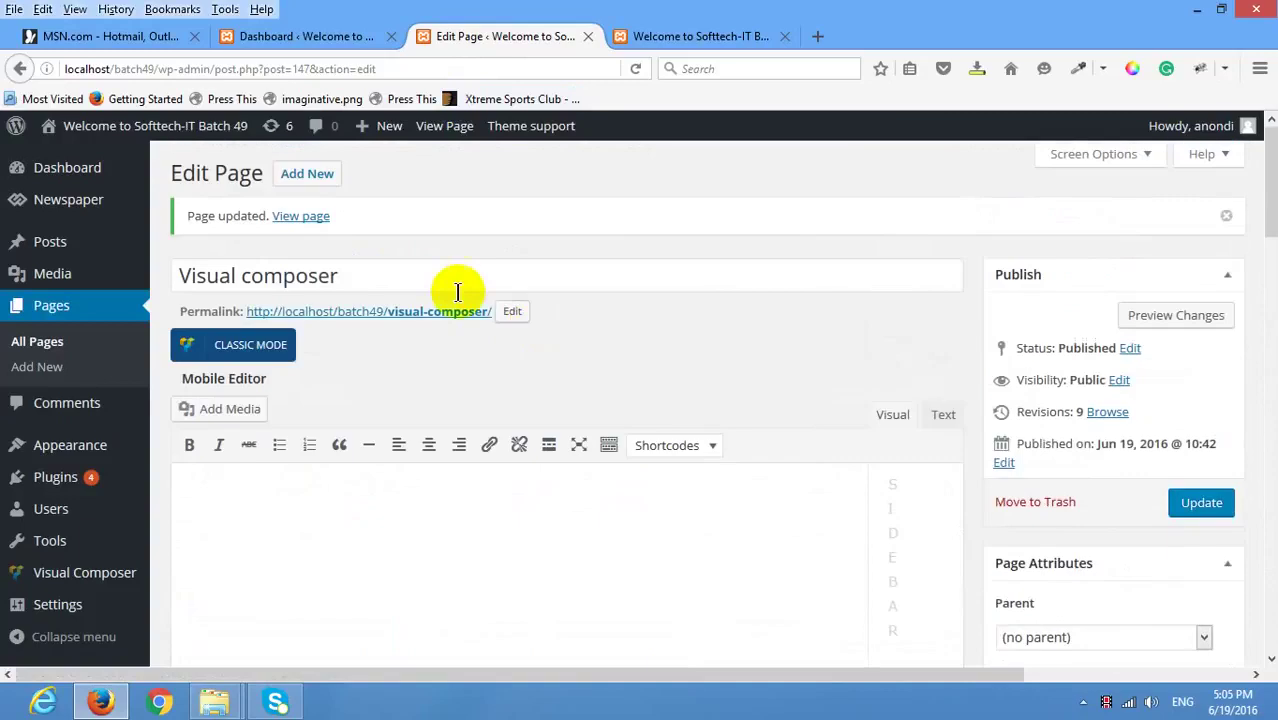
pyautogui.moveTo(365, 276); pyautogui.dragTo(14, 248)
pyautogui.click(488, 218)
pyautogui.click(1206, 507)
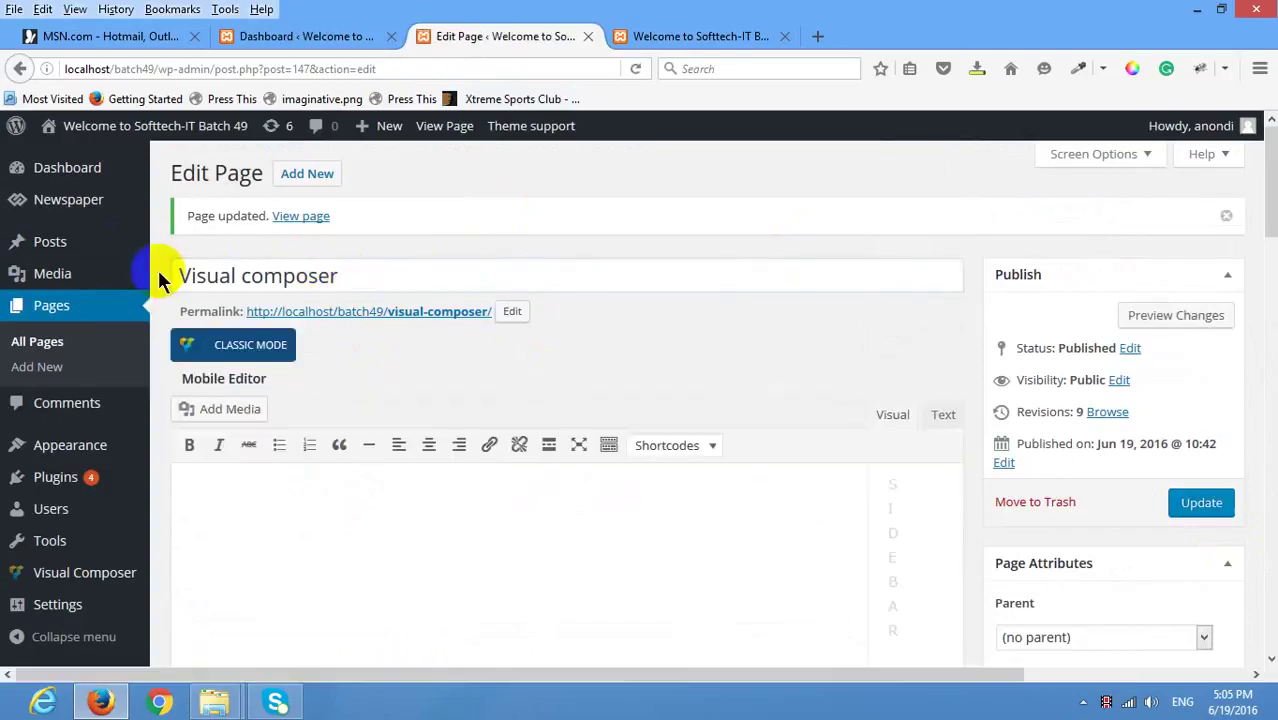
# Open the published Visual composer page in a new browser tab and switch to it.
pyautogui.rightClick(297, 217)
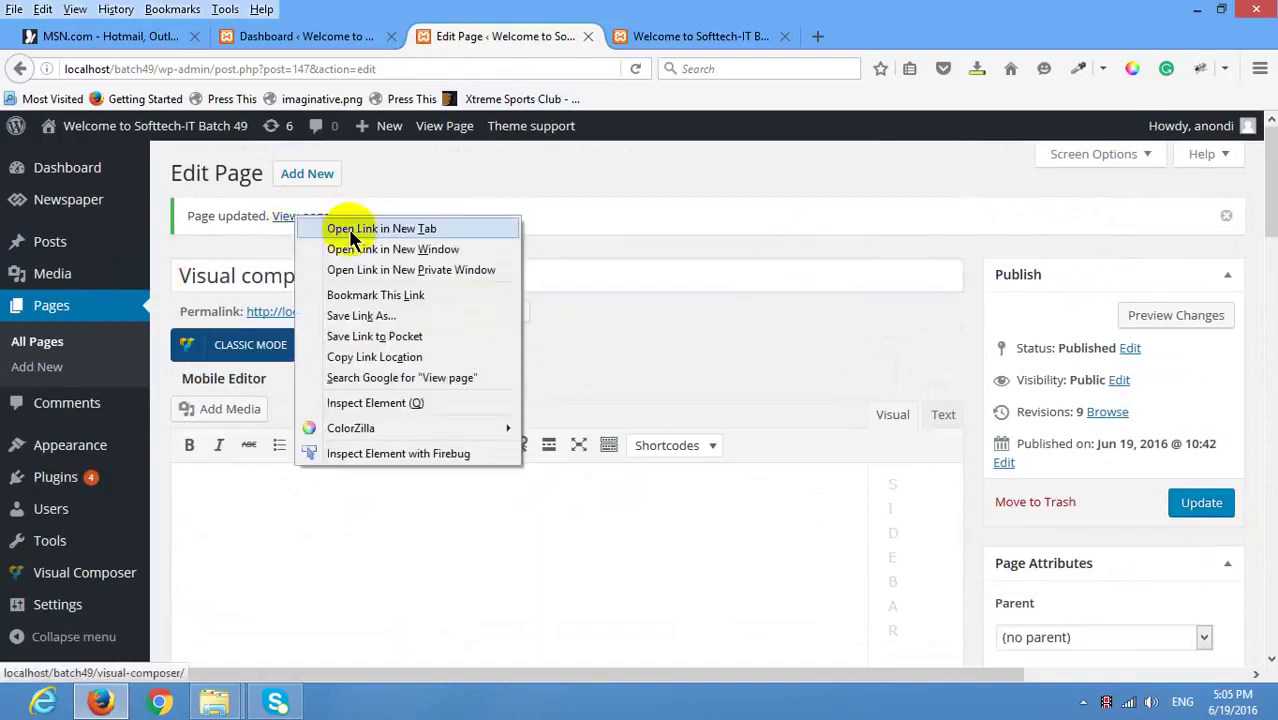
pyautogui.click(356, 230)
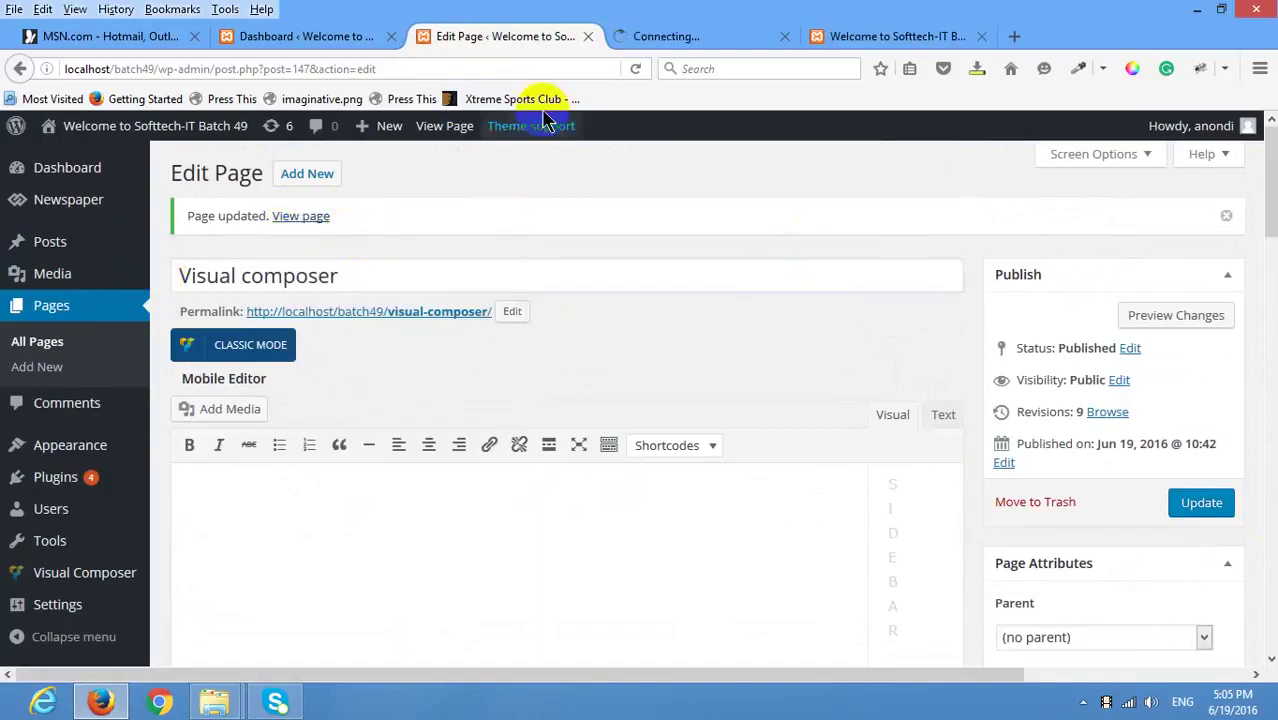
pyautogui.click(632, 40)
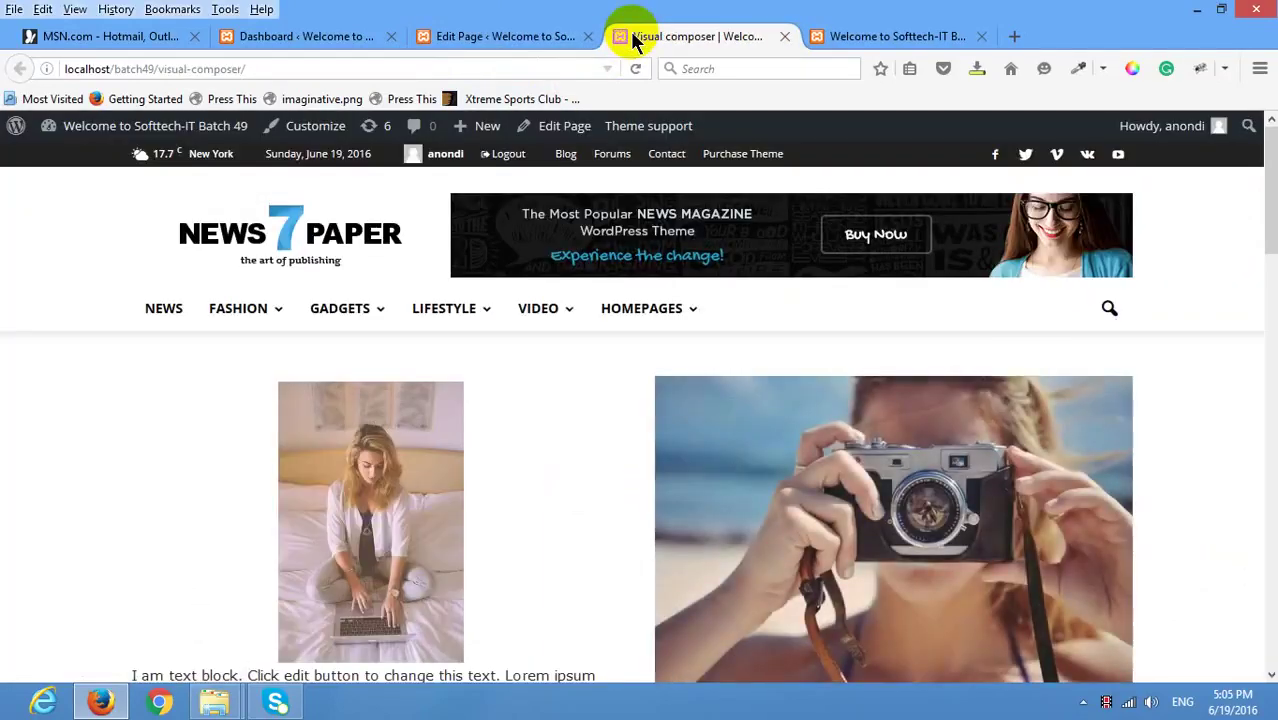
# Check the round chart and the tabs element on the published page, switching from web design to Tab 2.
pyautogui.scroll(-10, 1176, 316)
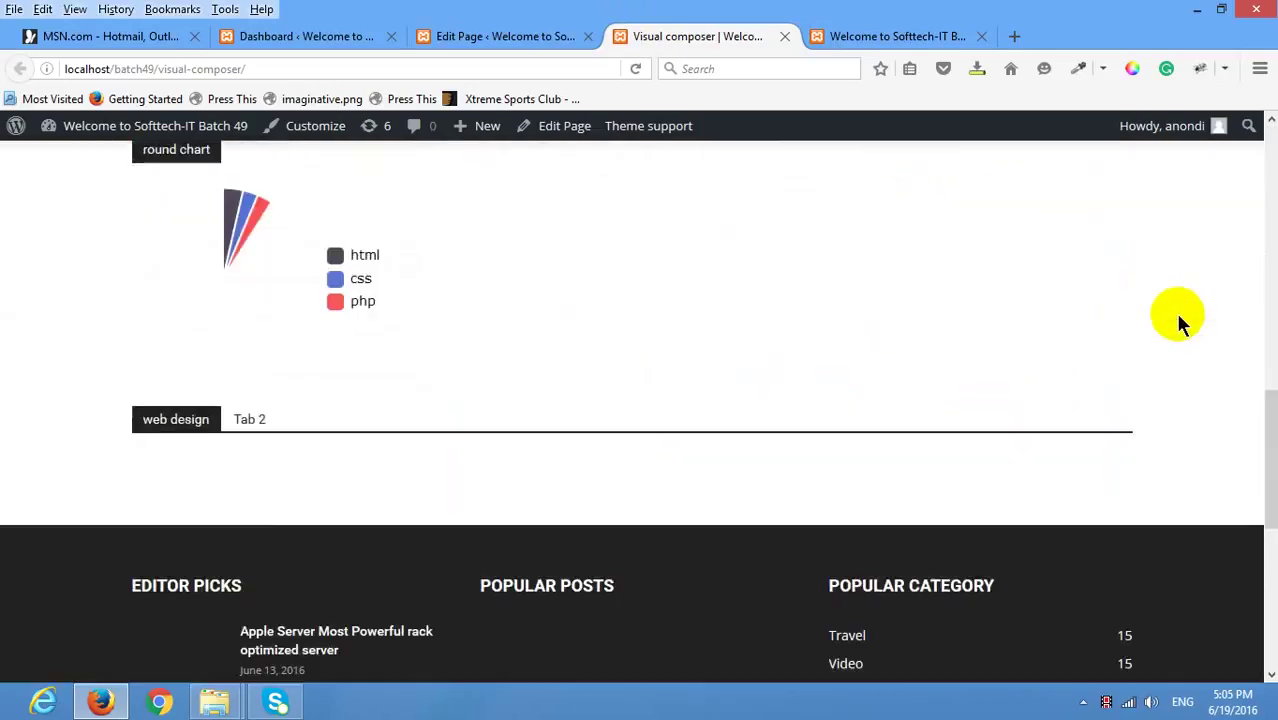
pyautogui.scroll(-5, 422, 380)
pyautogui.scroll(6, 750, 417)
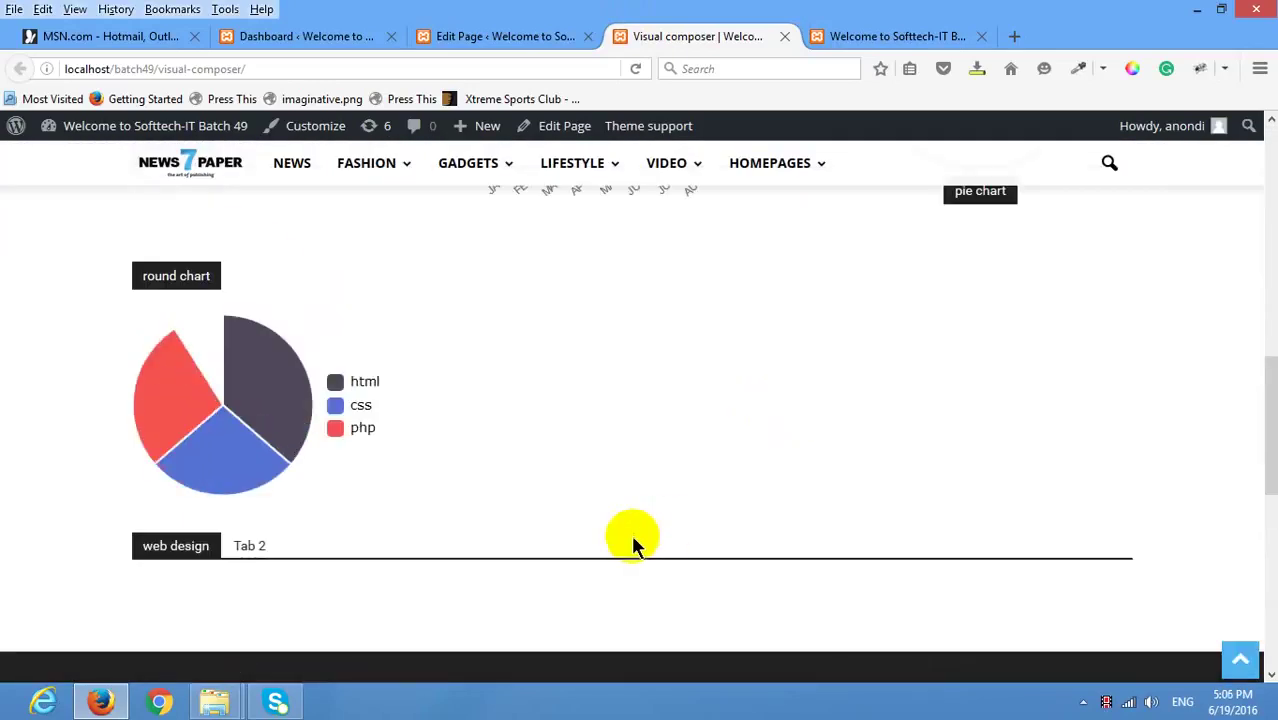
pyautogui.scroll(-2, 632, 542)
pyautogui.scroll(1, 632, 542)
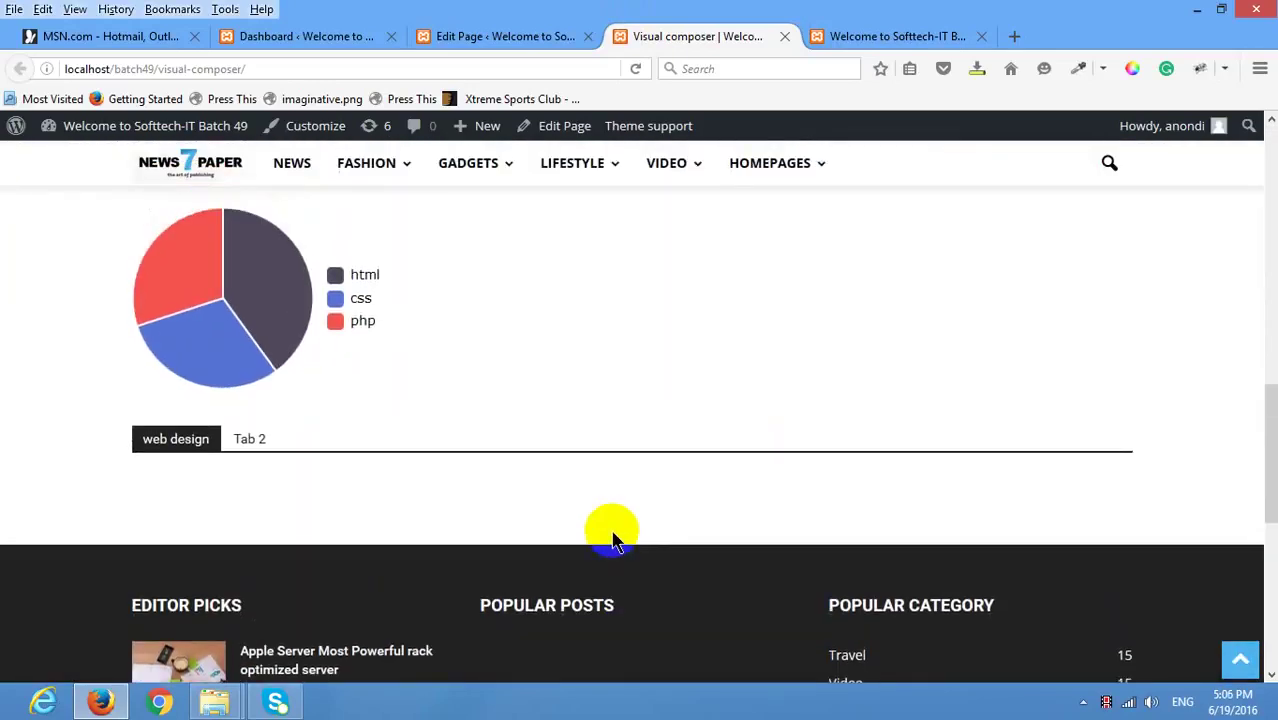
pyautogui.click(249, 439)
# Review the published page from its images and text block down to the progress bars and charts.
pyautogui.scroll(10, 392, 438)
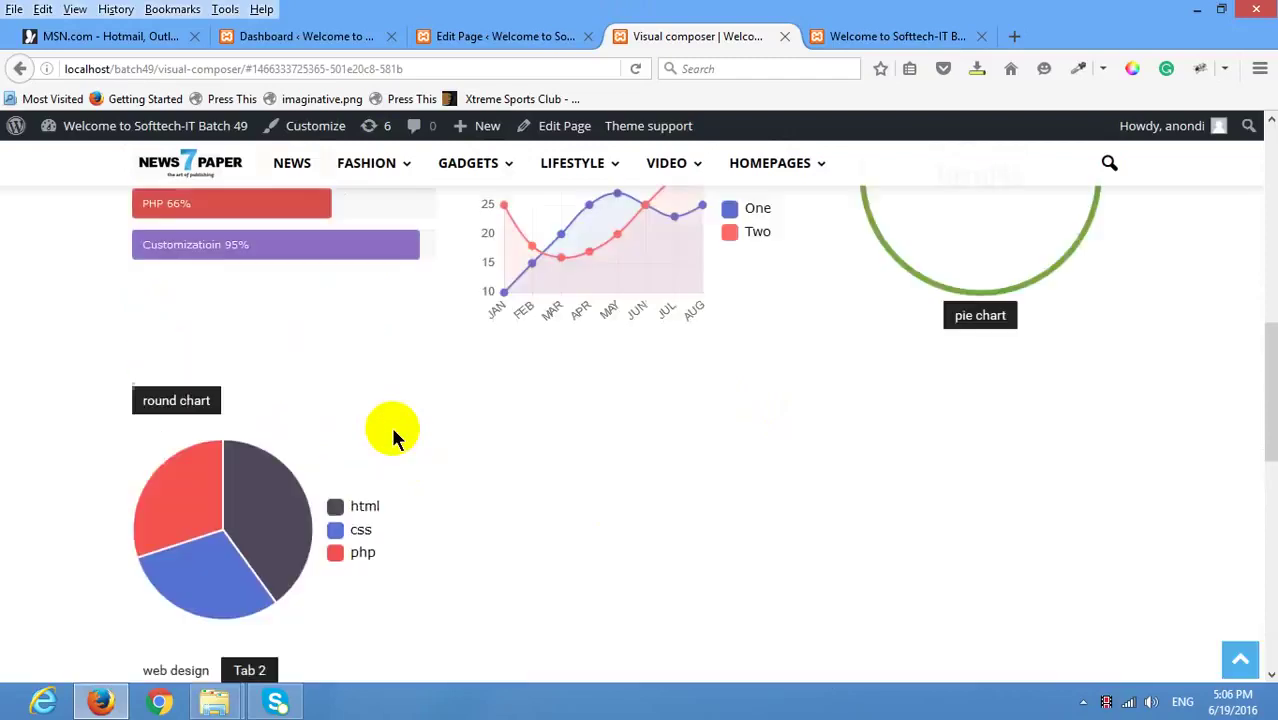
pyautogui.scroll(-1, 392, 438)
pyautogui.scroll(-1, 393, 438)
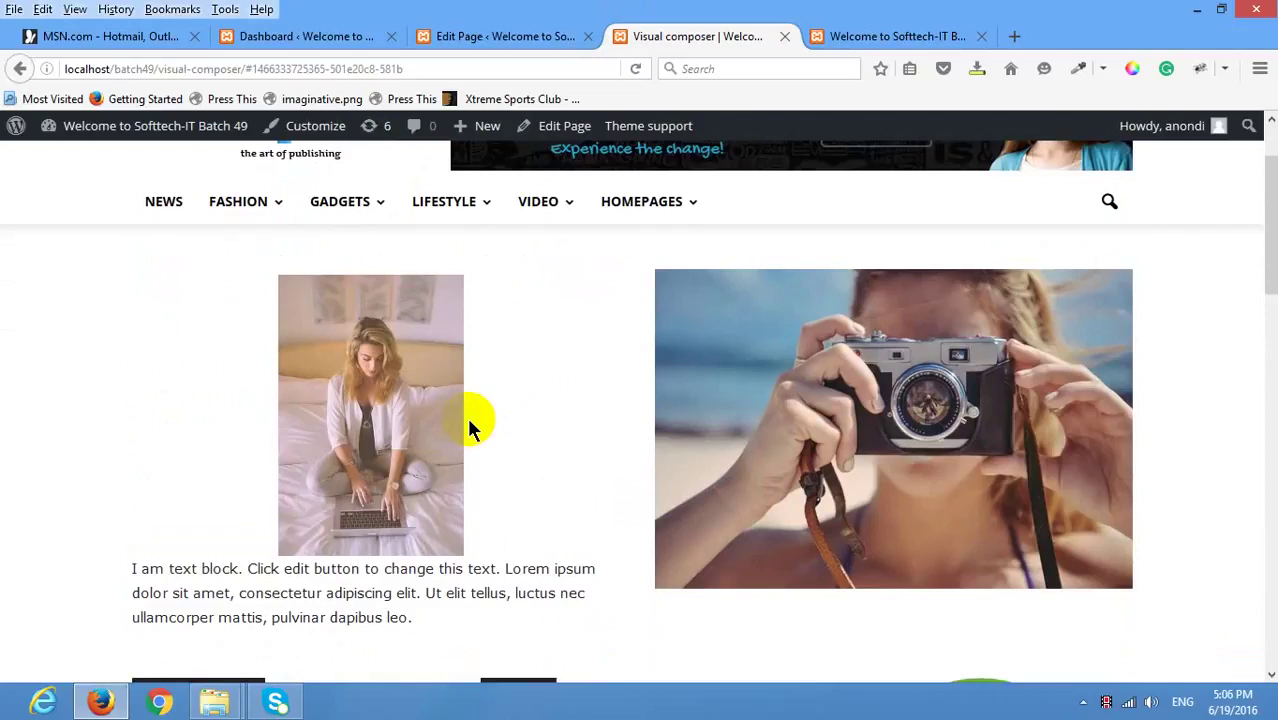
pyautogui.scroll(-2, 471, 420)
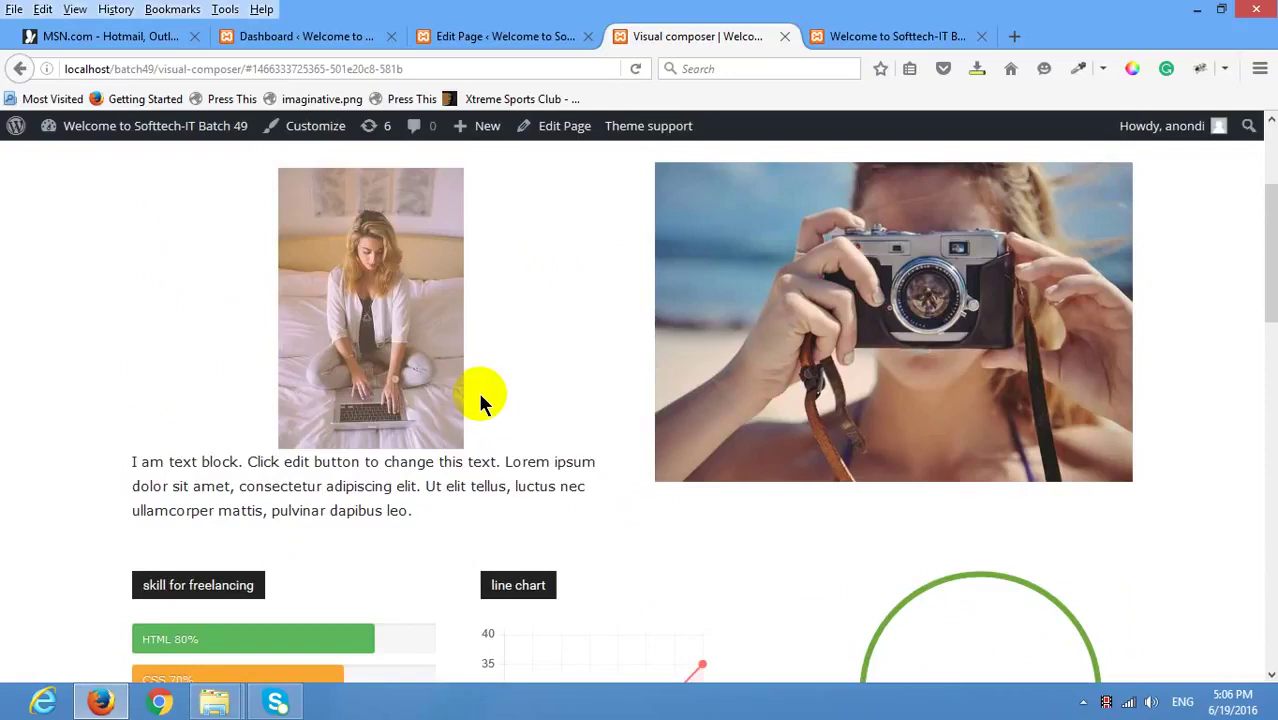
pyautogui.scroll(-4, 478, 391)
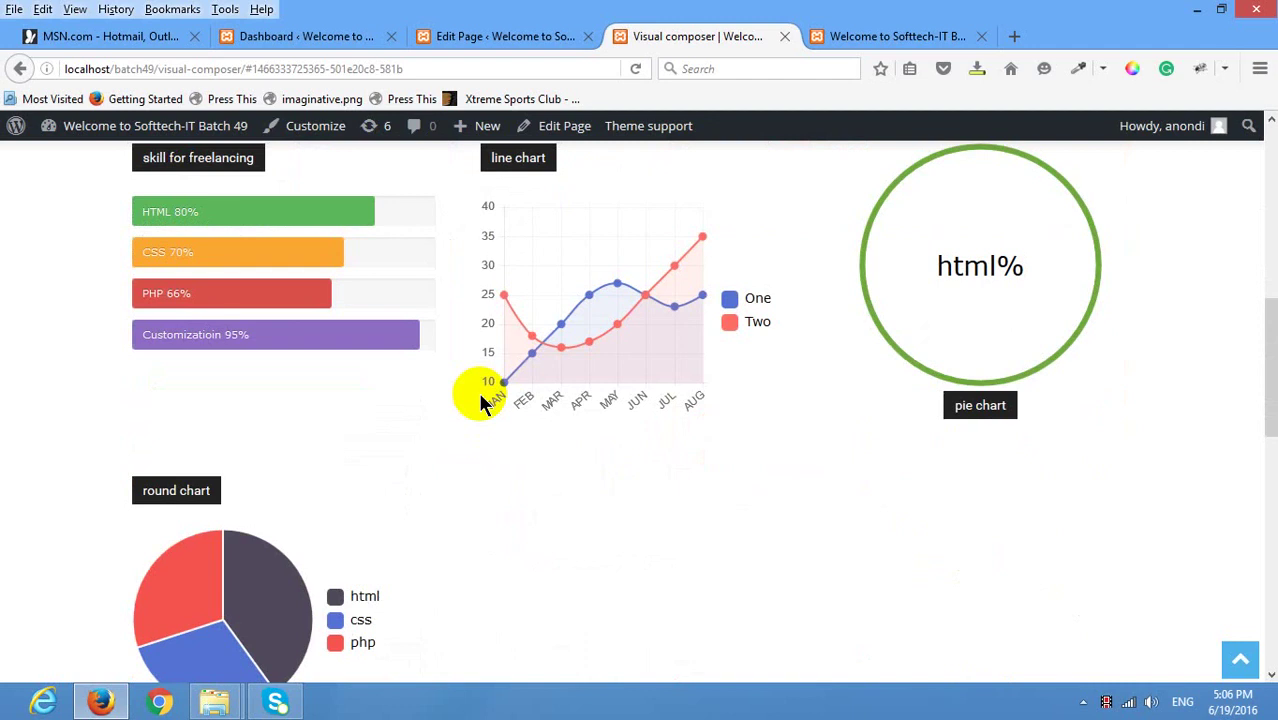
# Review the published page's charts and tabs element down to the start of the footer.
pyautogui.scroll(-4, 570, 650)
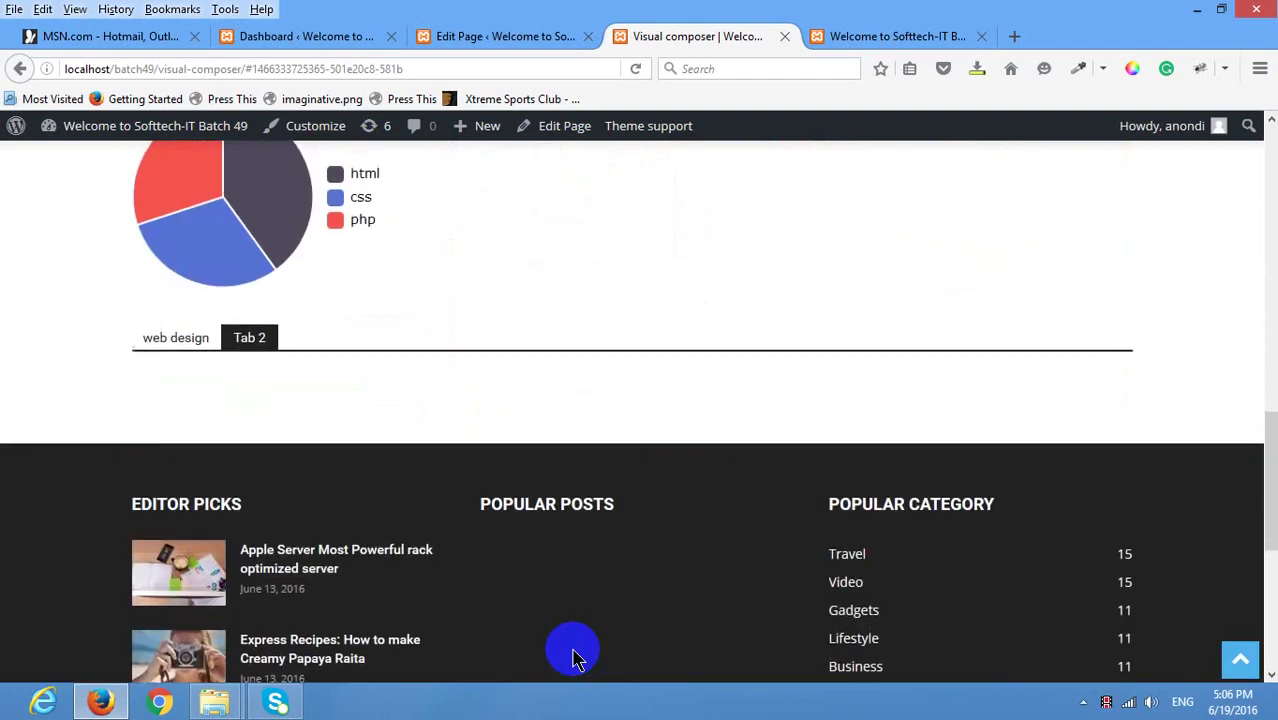
pyautogui.scroll(8, 570, 650)
pyautogui.scroll(-1, 629, 370)
pyautogui.scroll(-5, 700, 385)
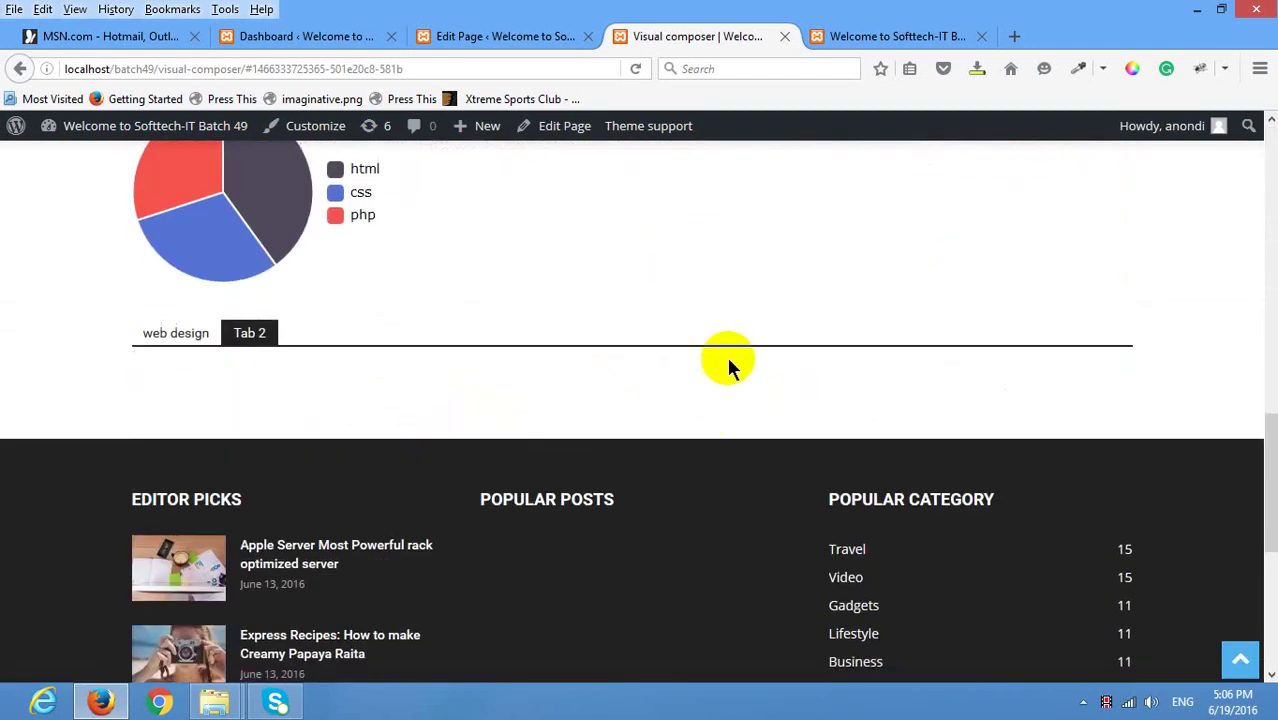
# Look over the title and content area in the page editor, and recheck the published page up to its header.
pyautogui.click(508, 34)
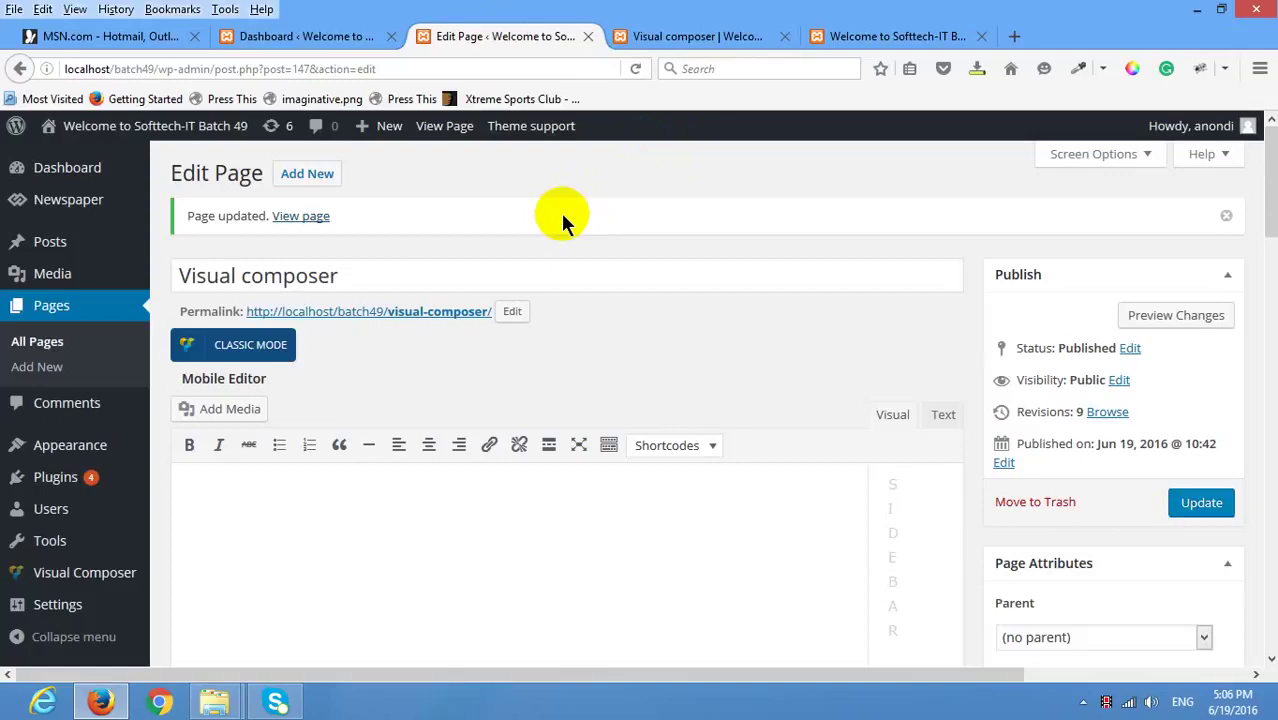
pyautogui.scroll(-5, 510, 255)
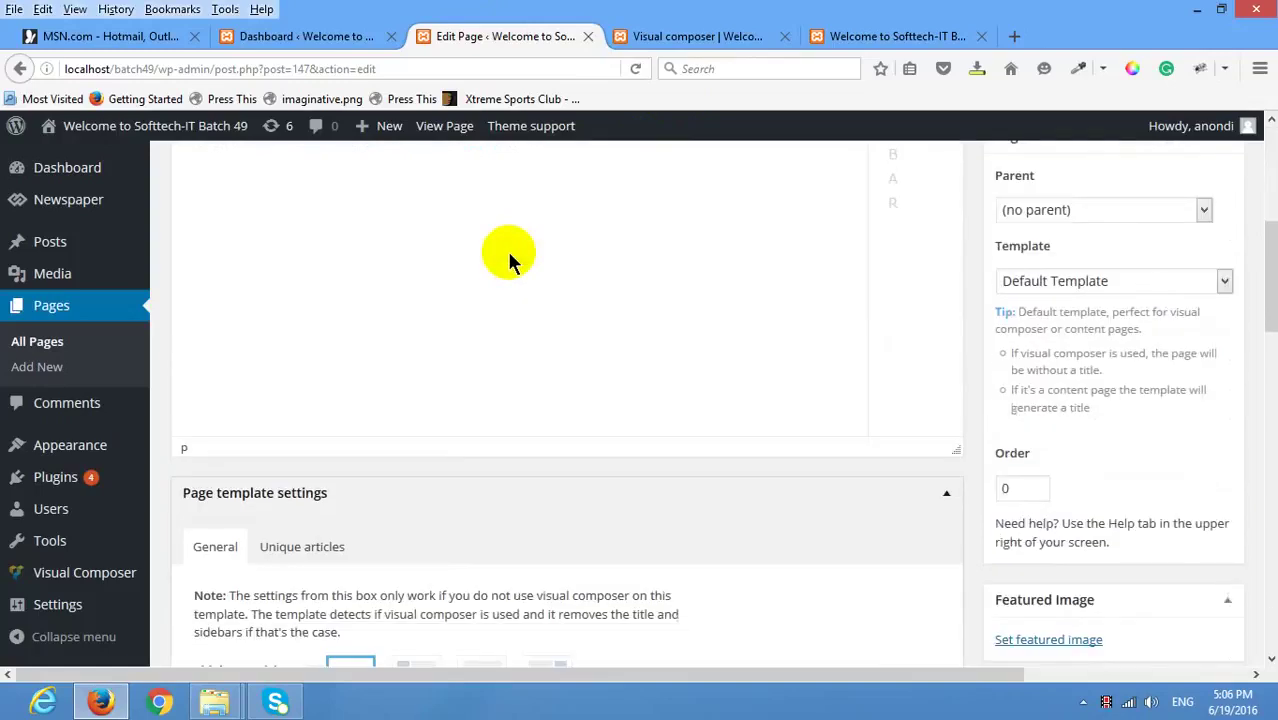
pyautogui.scroll(5, 509, 259)
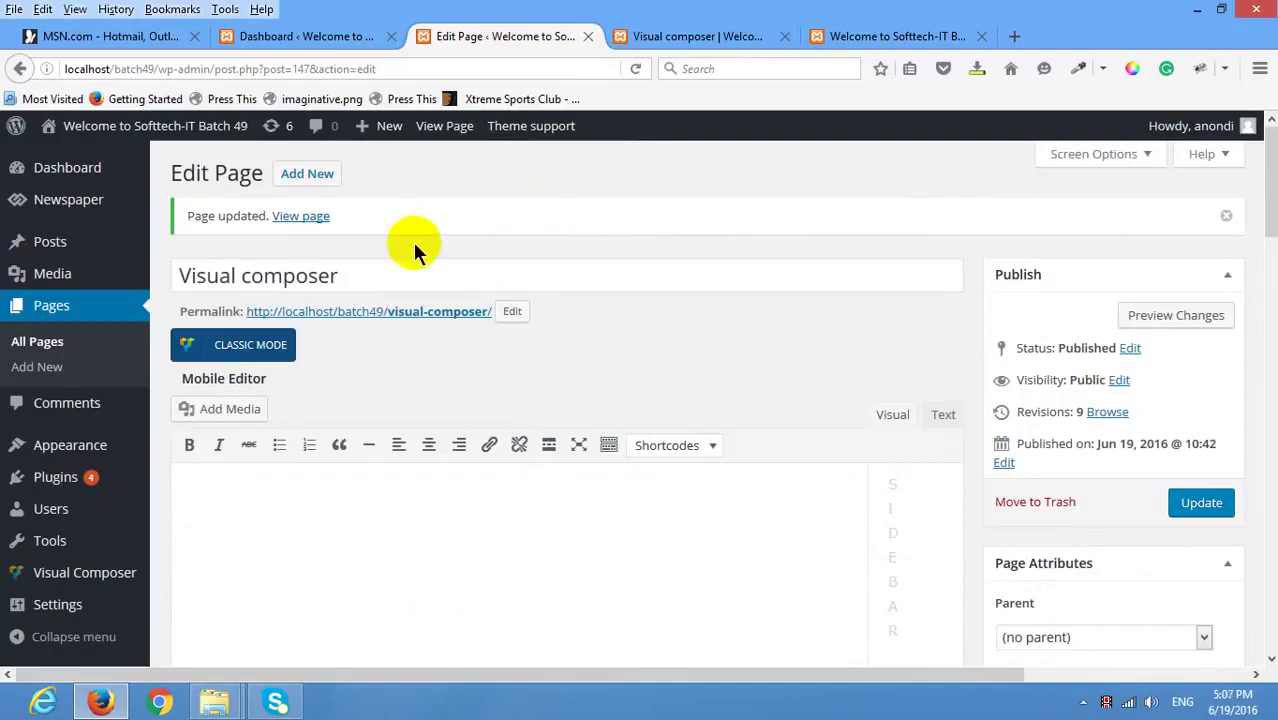
pyautogui.click(370, 274)
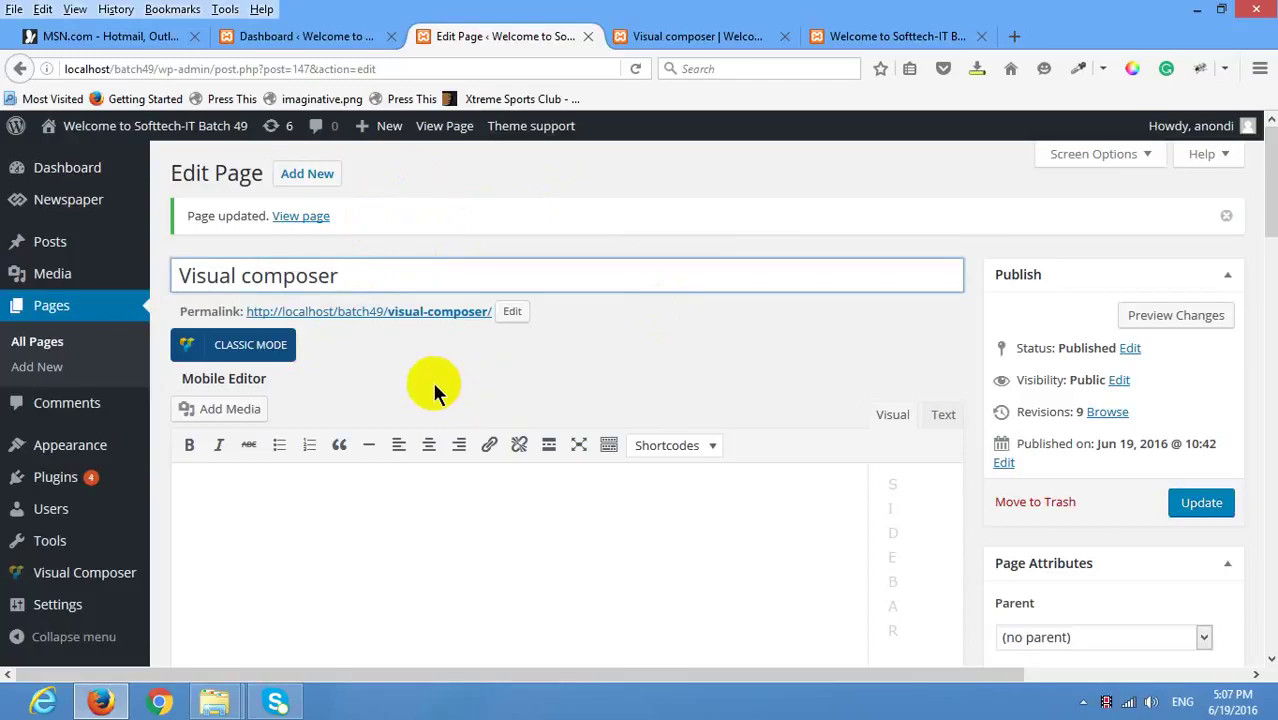
pyautogui.click(269, 248)
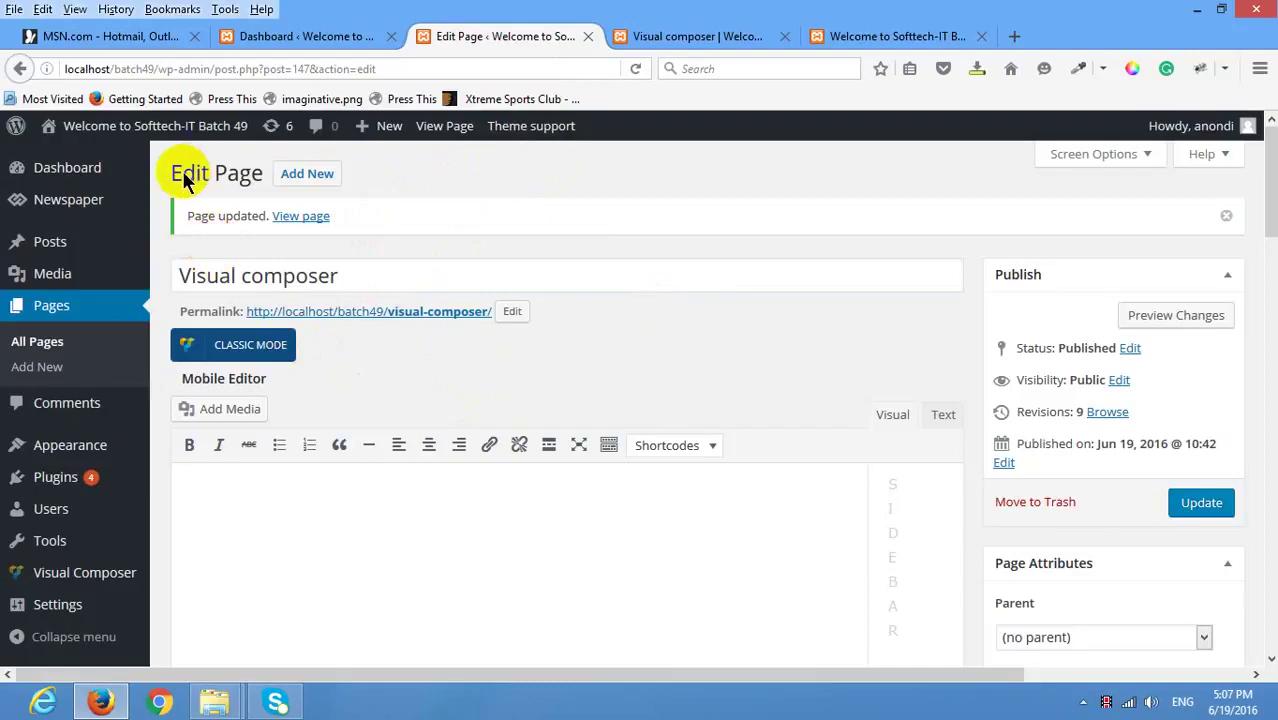
pyautogui.moveTo(188, 171); pyautogui.dragTo(515, 212)
pyautogui.click(517, 210)
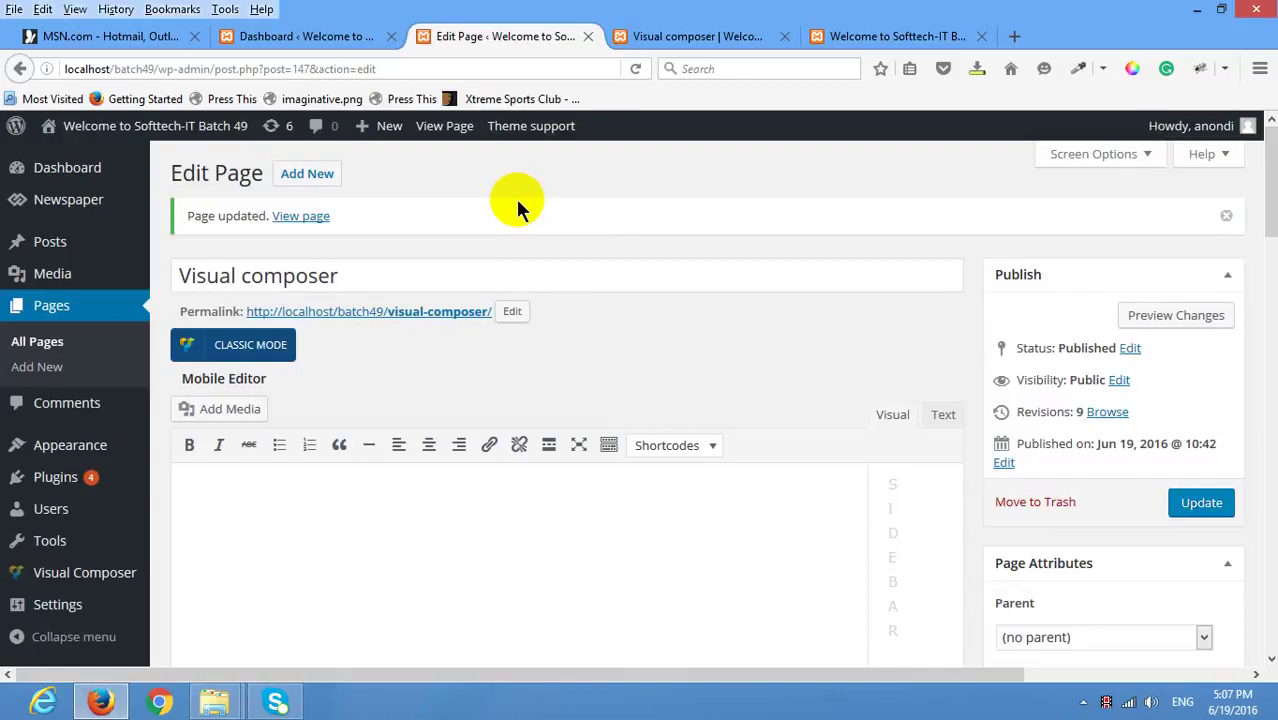
pyautogui.click(730, 35)
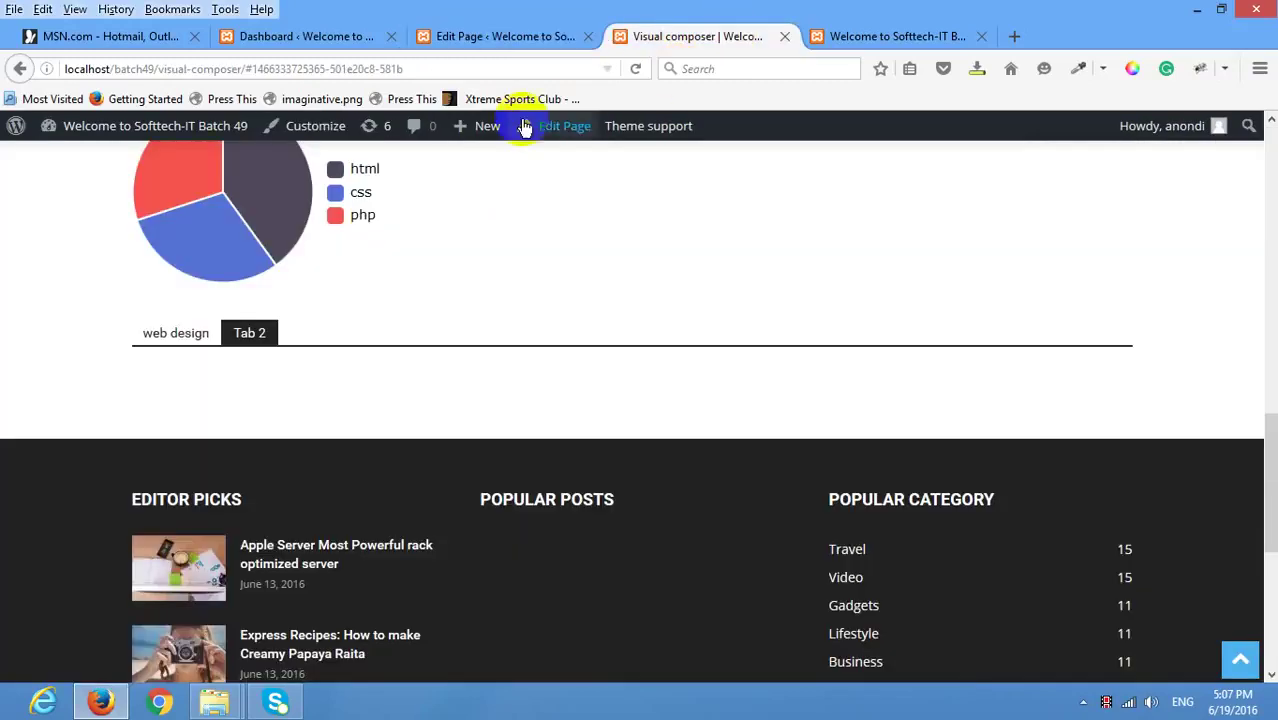
pyautogui.scroll(-3, 425, 275)
pyautogui.scroll(15, 424, 265)
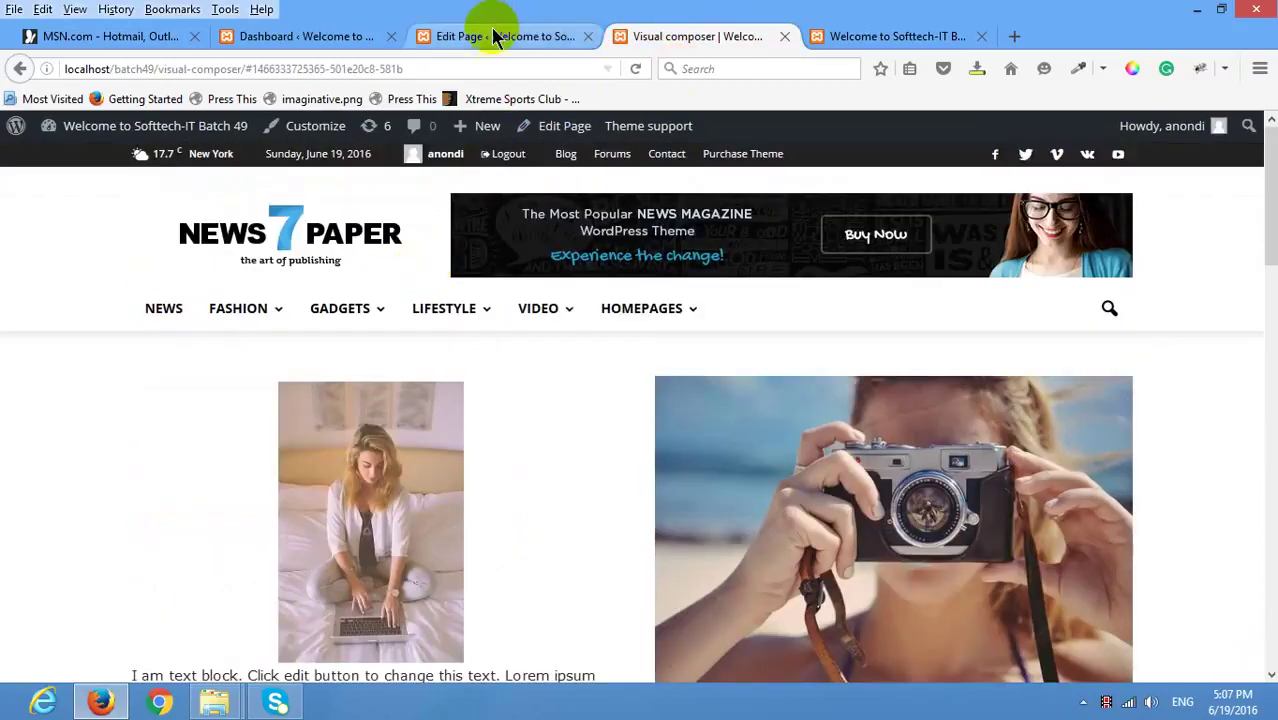
# Open the site's Reading settings in the Dashboard browser tab and return to the published page.
pyautogui.click(300, 36)
pyautogui.scroll(-5, 400, 400)
pyautogui.moveTo(23, 606)
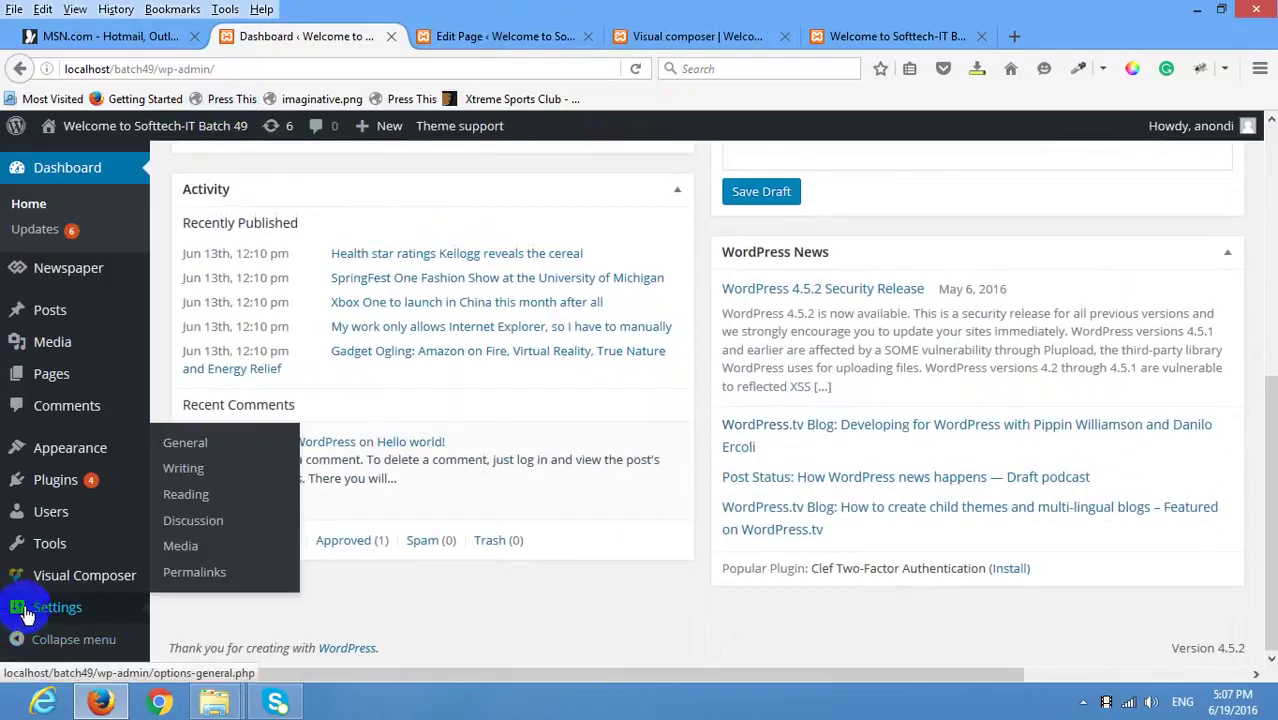
pyautogui.click(228, 496)
pyautogui.click(685, 35)
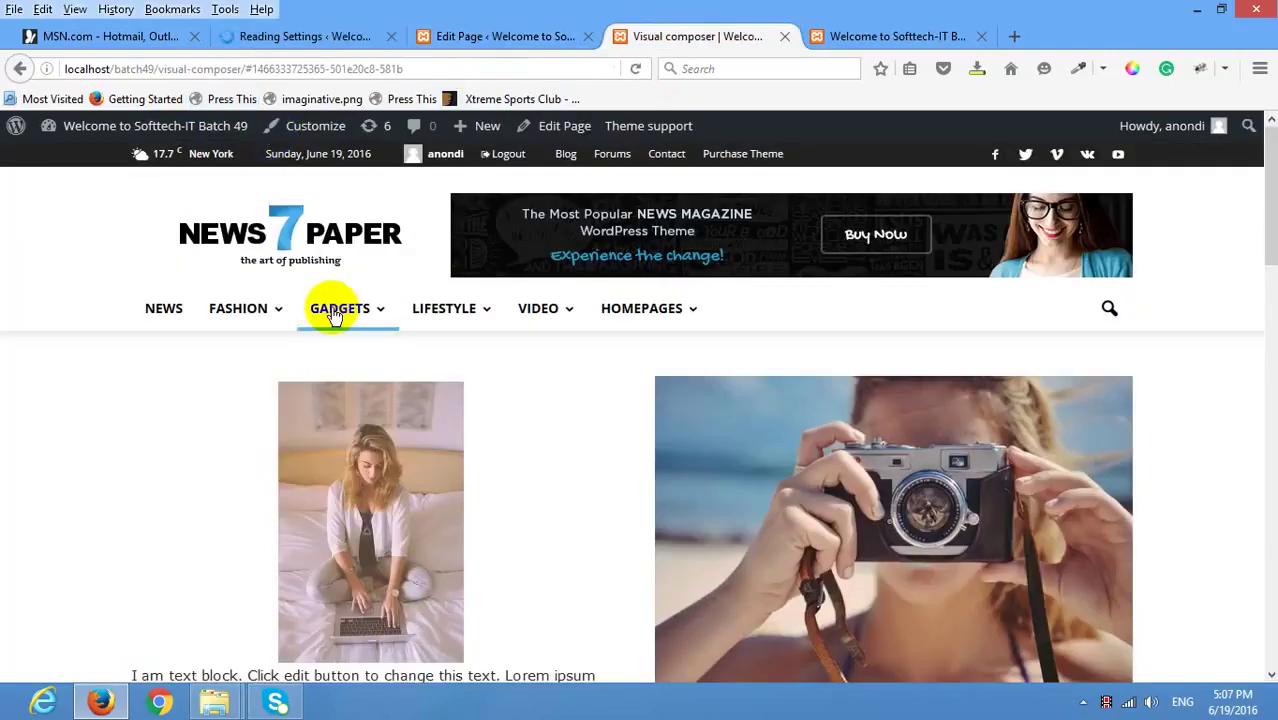
pyautogui.moveTo(335, 312)
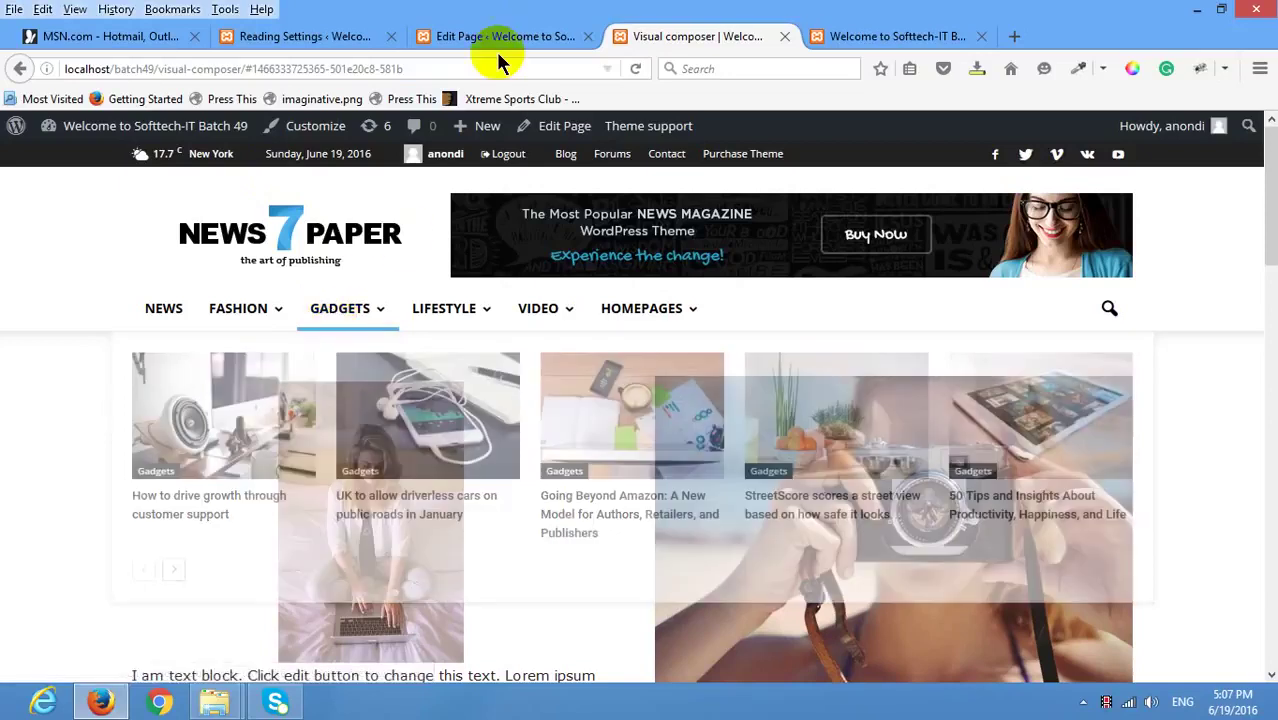
# Change the Visual composer page's title to "bihain saheb" and update the page.
pyautogui.click(497, 38)
pyautogui.moveTo(340, 276); pyautogui.dragTo(5, 203)
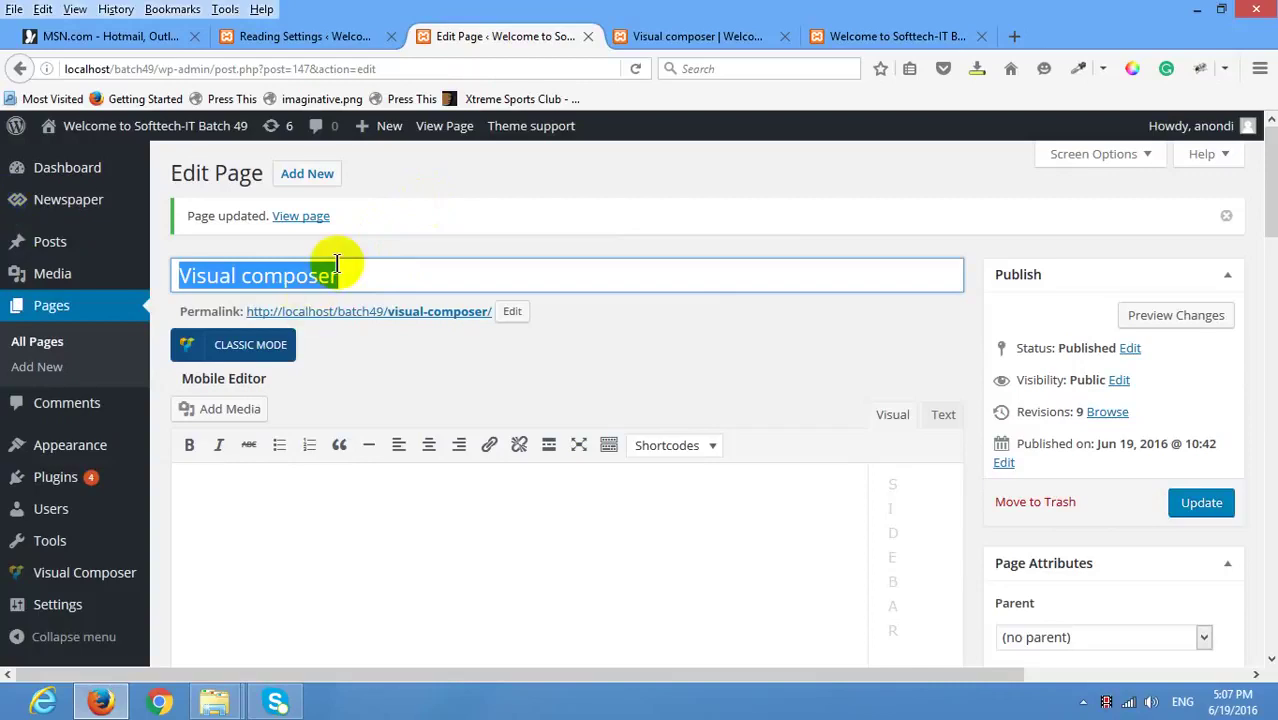
pyautogui.write('h')
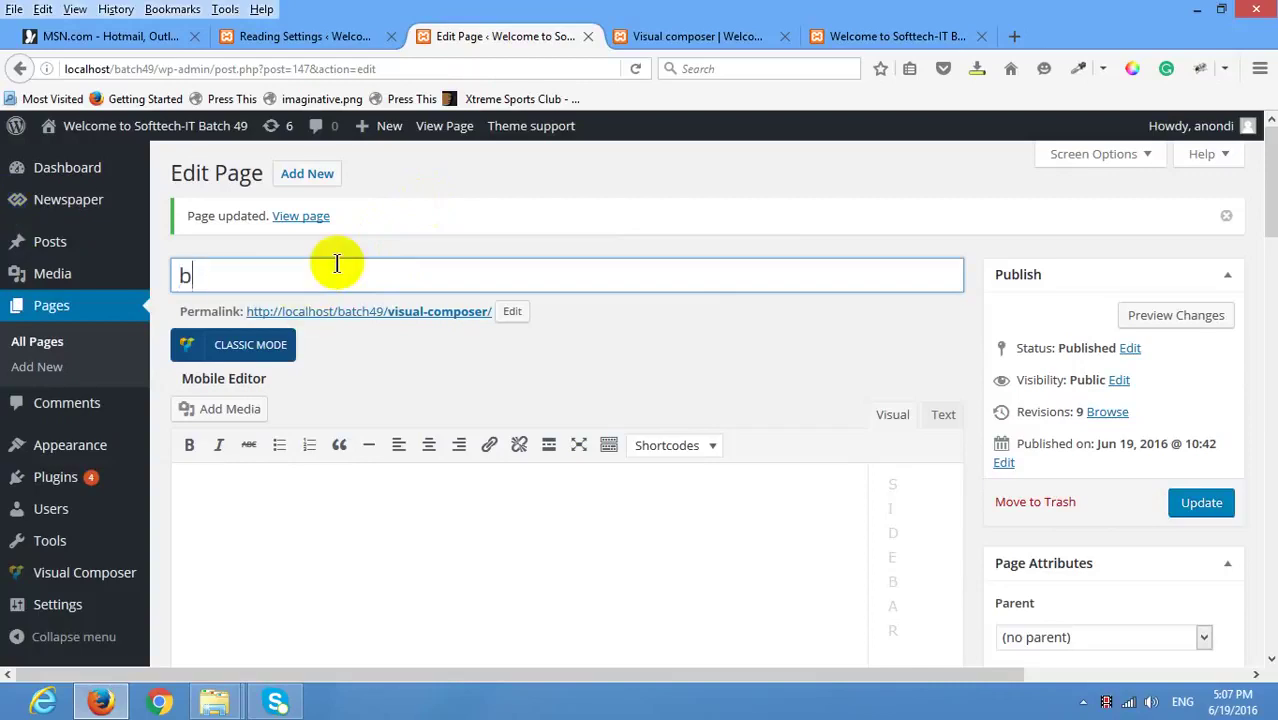
pyautogui.write('ihain s')
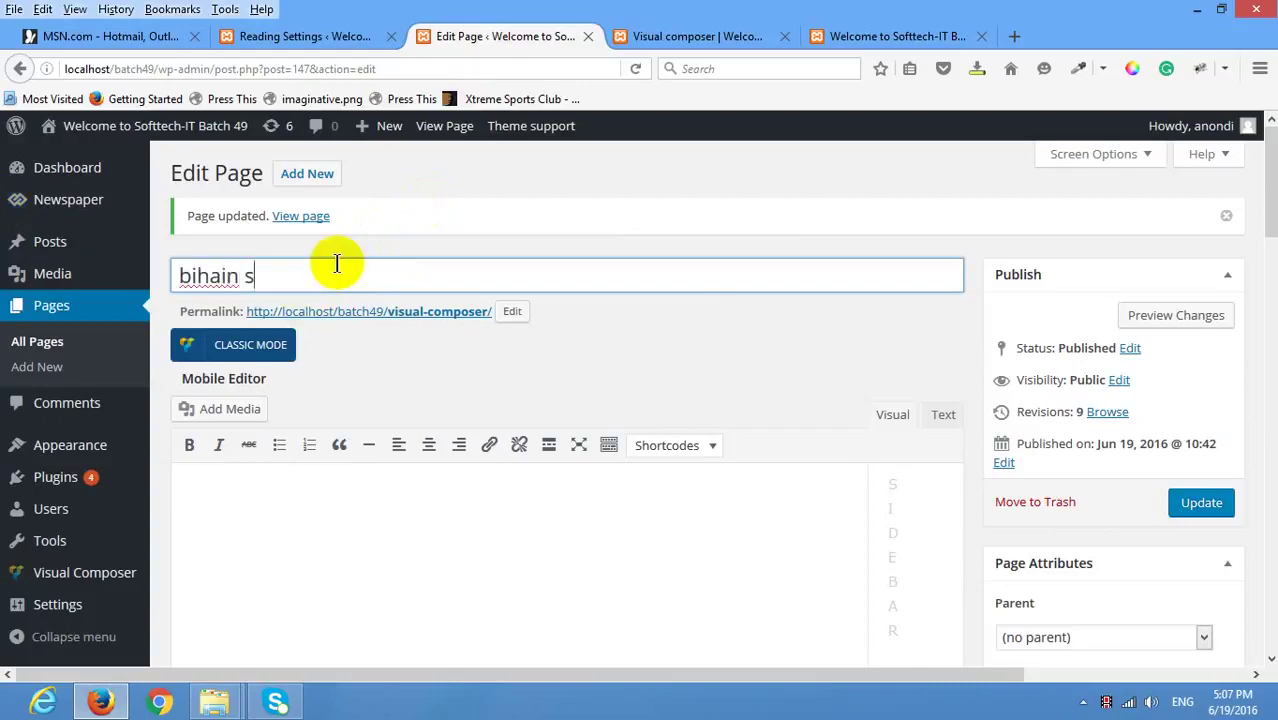
pyautogui.write('aheb')
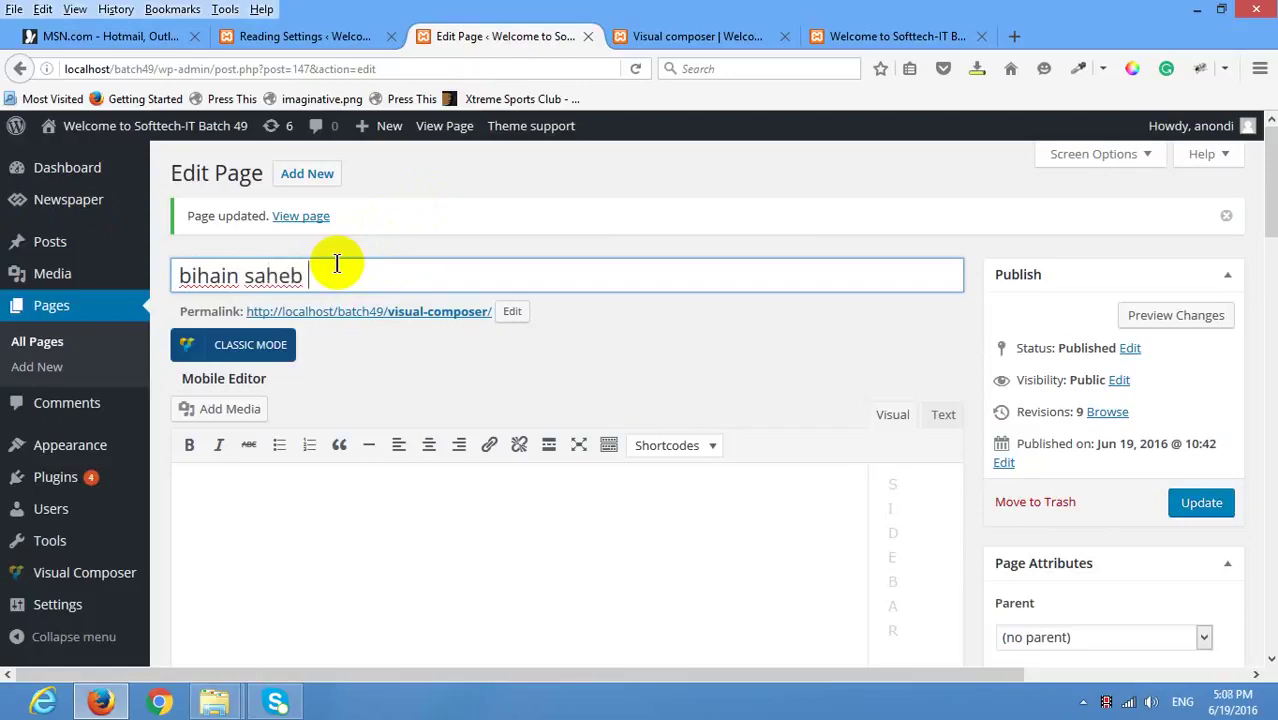
pyautogui.click(1208, 497)
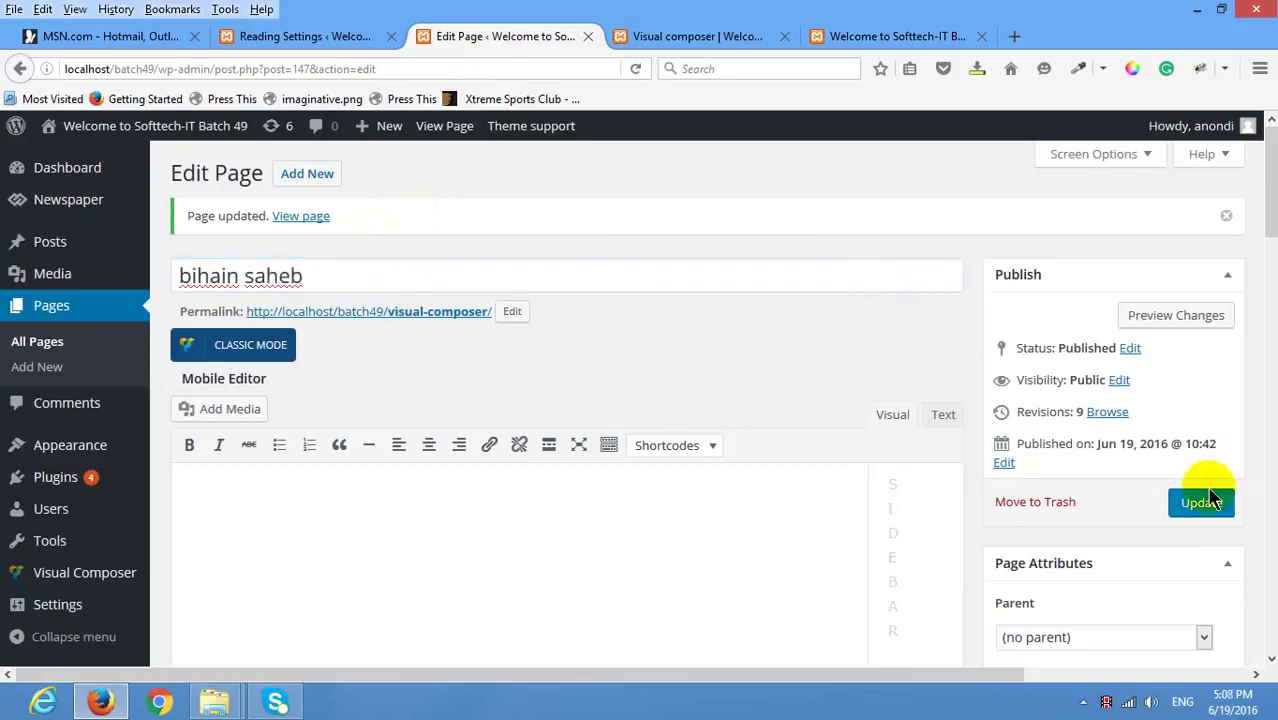
pyautogui.click(1205, 499)
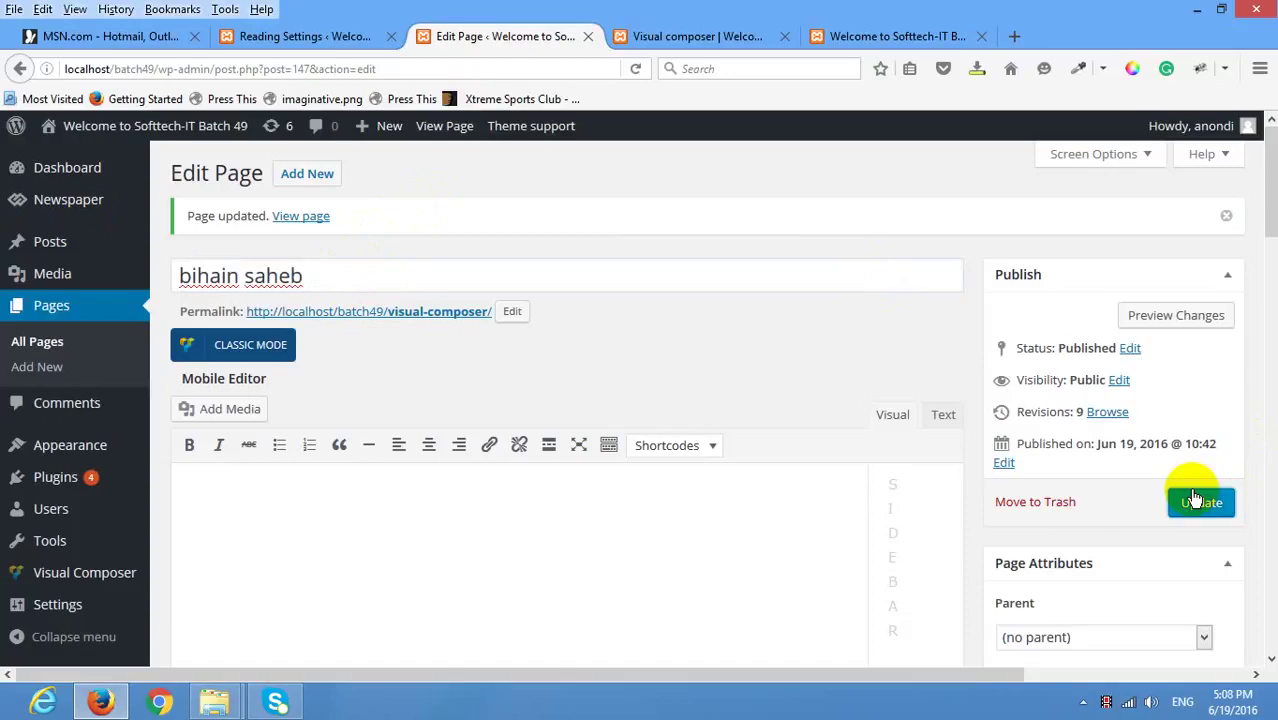
pyautogui.click(1195, 501)
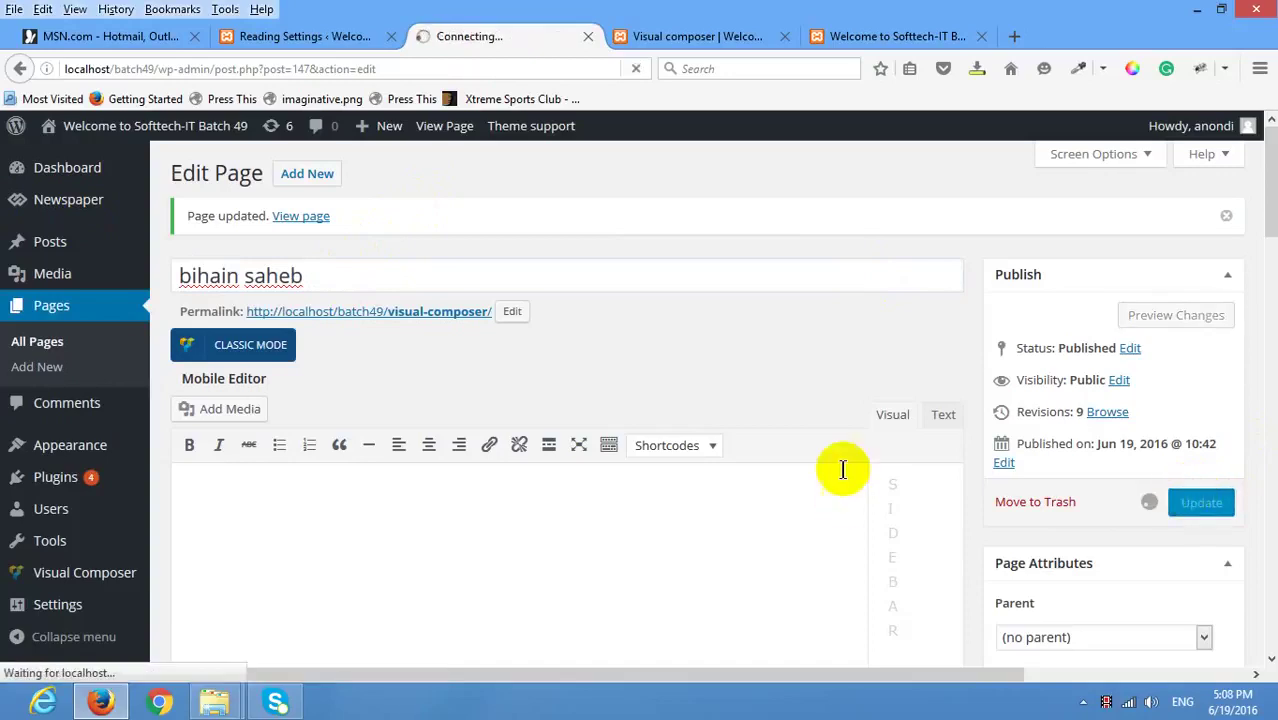
# Check the saved title in the editor, reload the published page and examine the slug in its address.
pyautogui.click(656, 36)
pyautogui.click(500, 36)
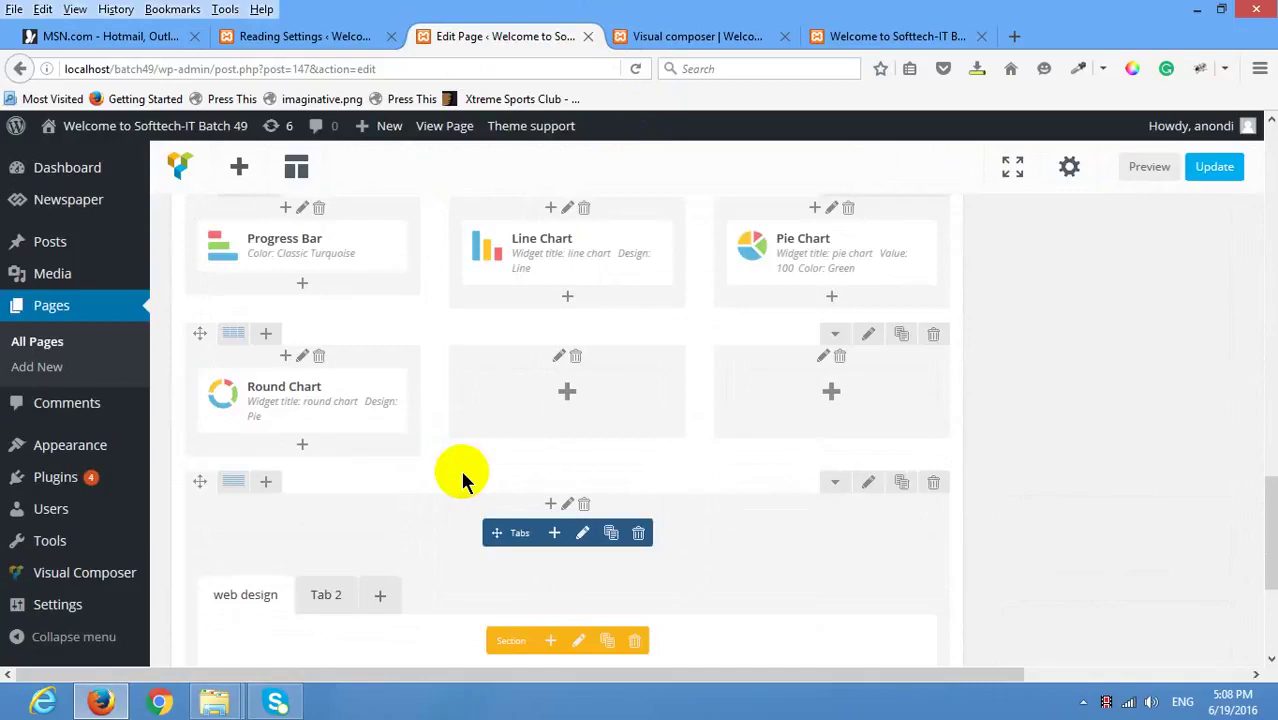
pyautogui.scroll(15, 462, 480)
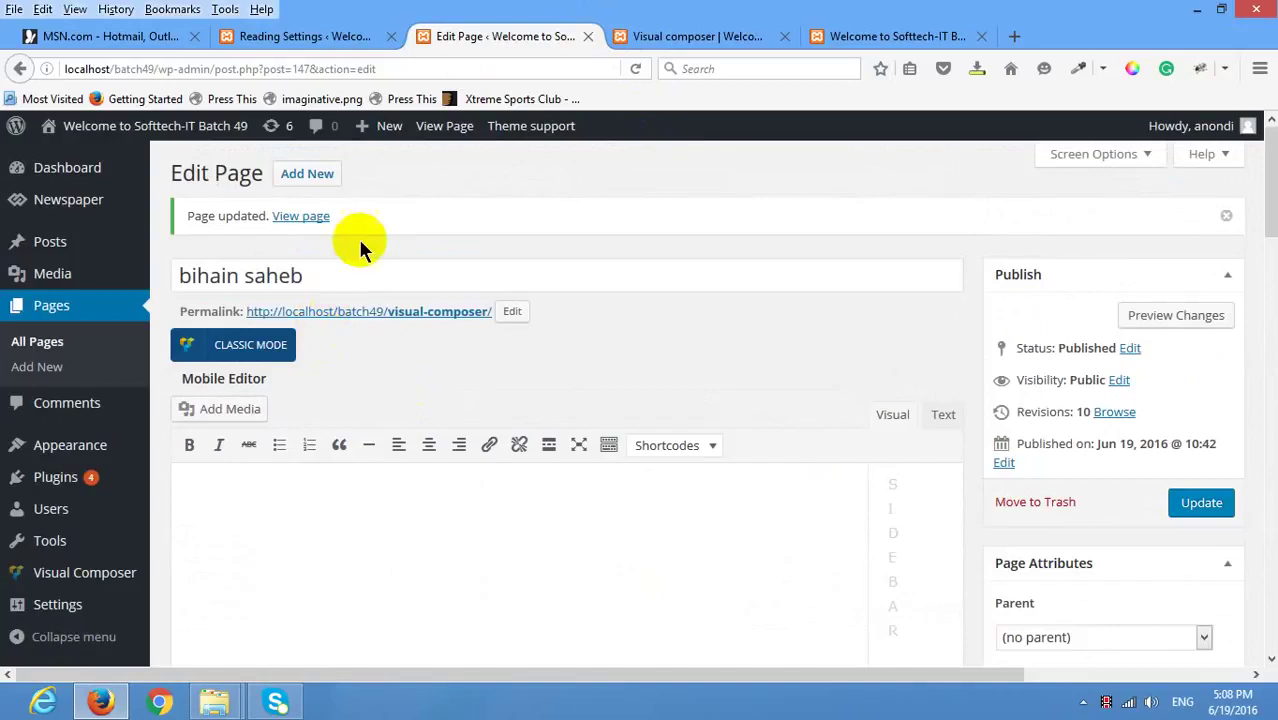
pyautogui.click(351, 263)
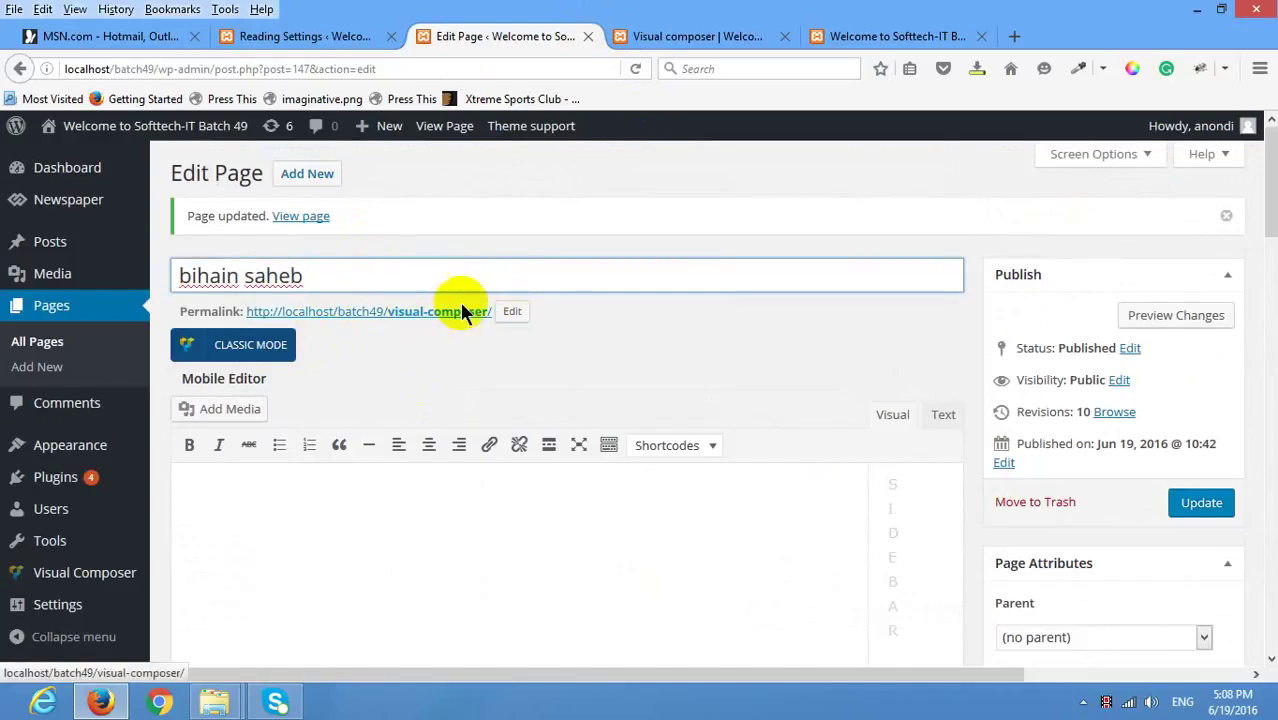
pyautogui.click(663, 36)
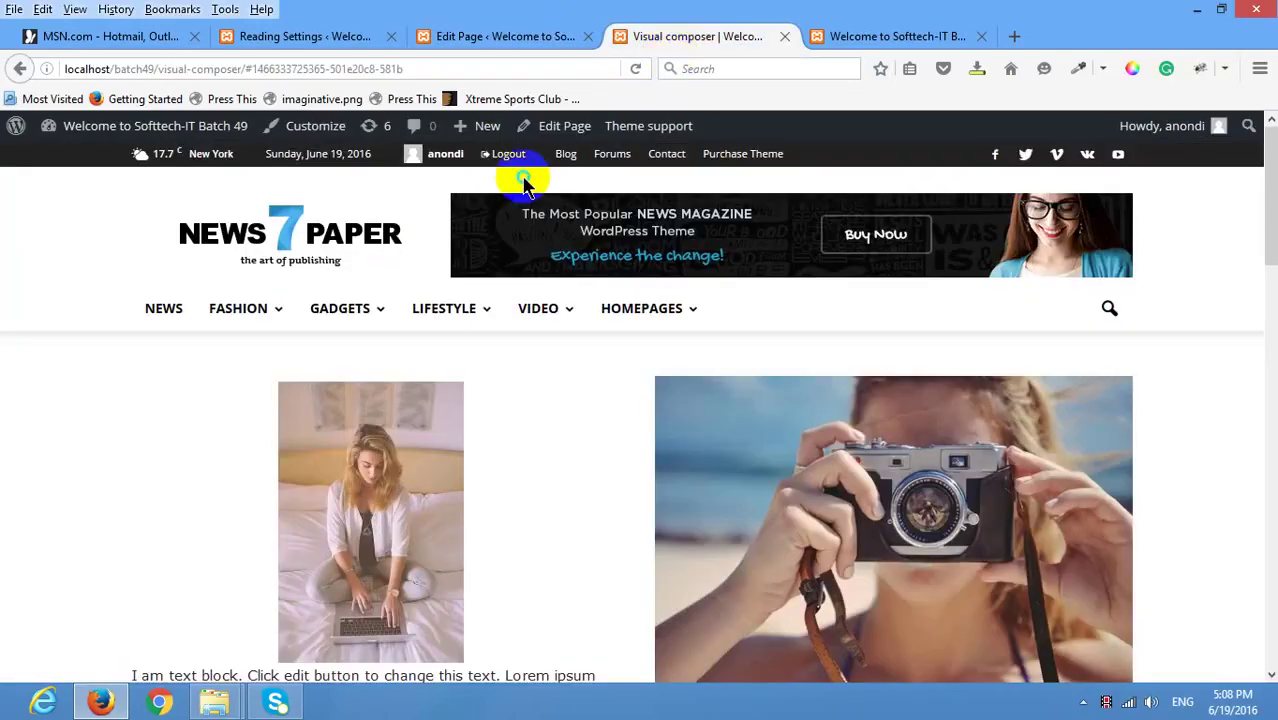
pyautogui.rightClick(28, 283)
pyautogui.click(172, 294)
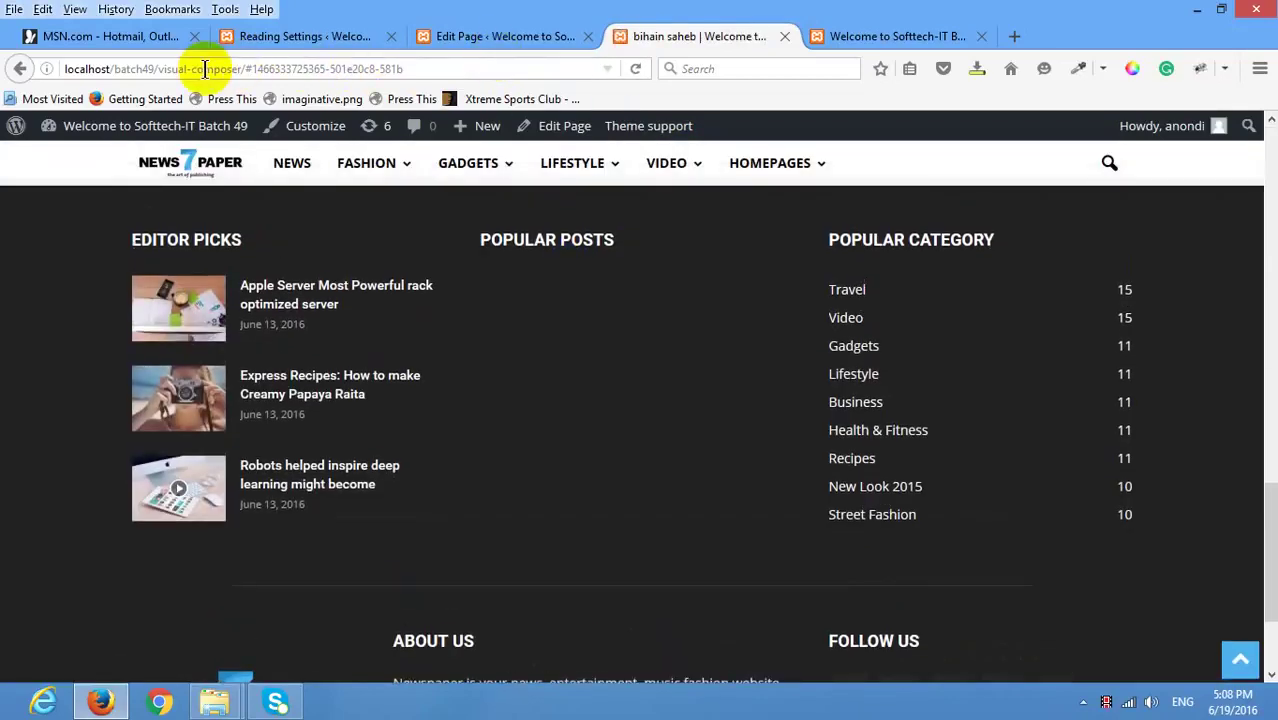
pyautogui.moveTo(157, 69); pyautogui.dragTo(240, 72)
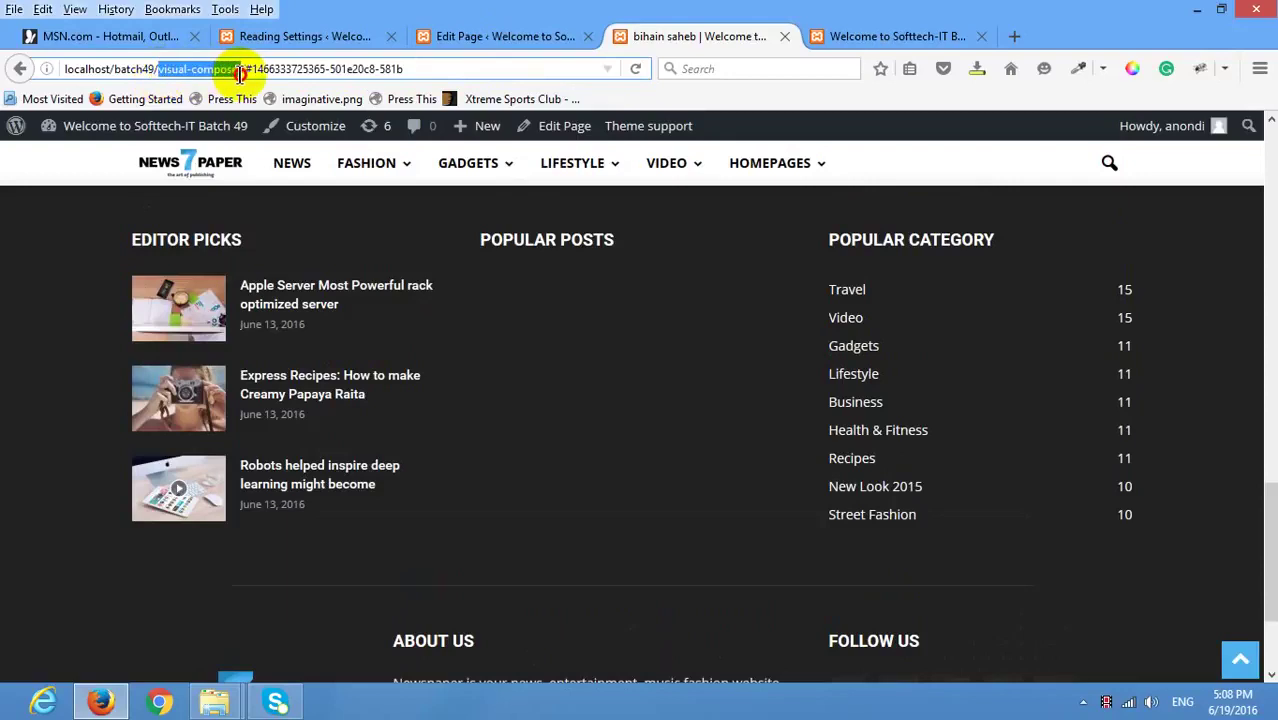
# Set the page's permalink slug to "Customizatioin" in the page editor.
pyautogui.click(545, 38)
pyautogui.moveTo(328, 279); pyautogui.dragTo(197, 277)
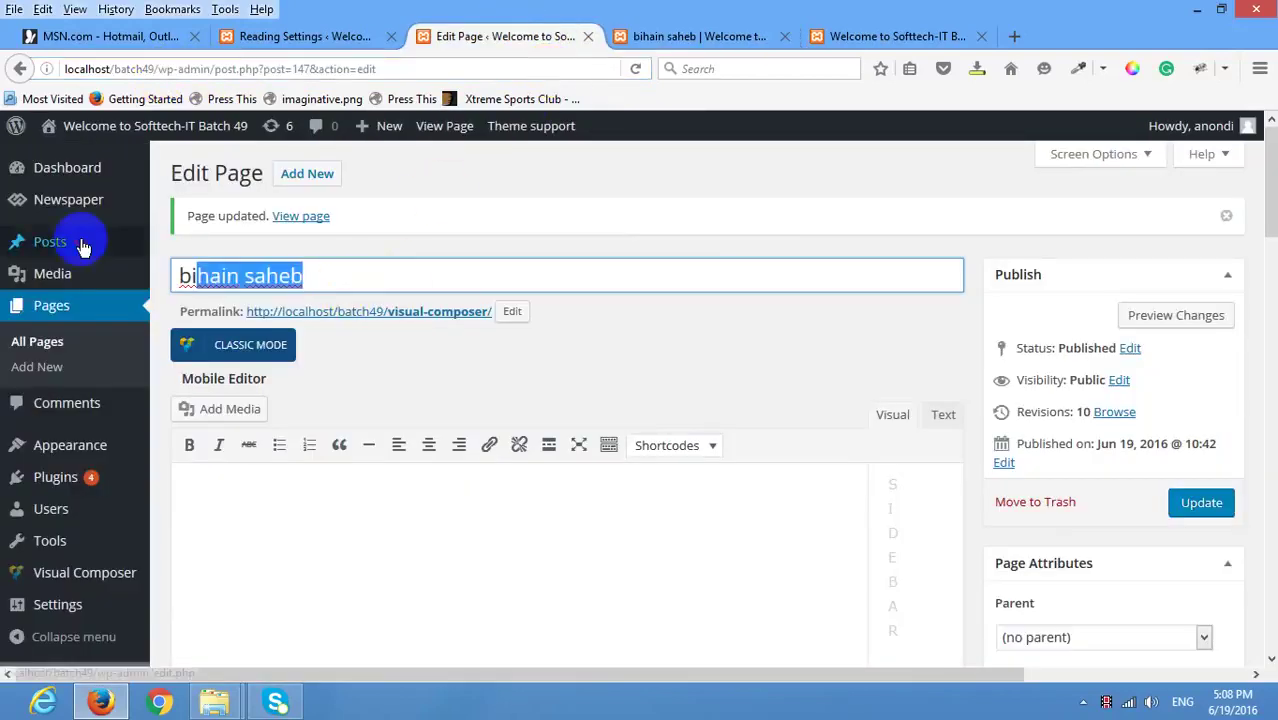
pyautogui.click(514, 312)
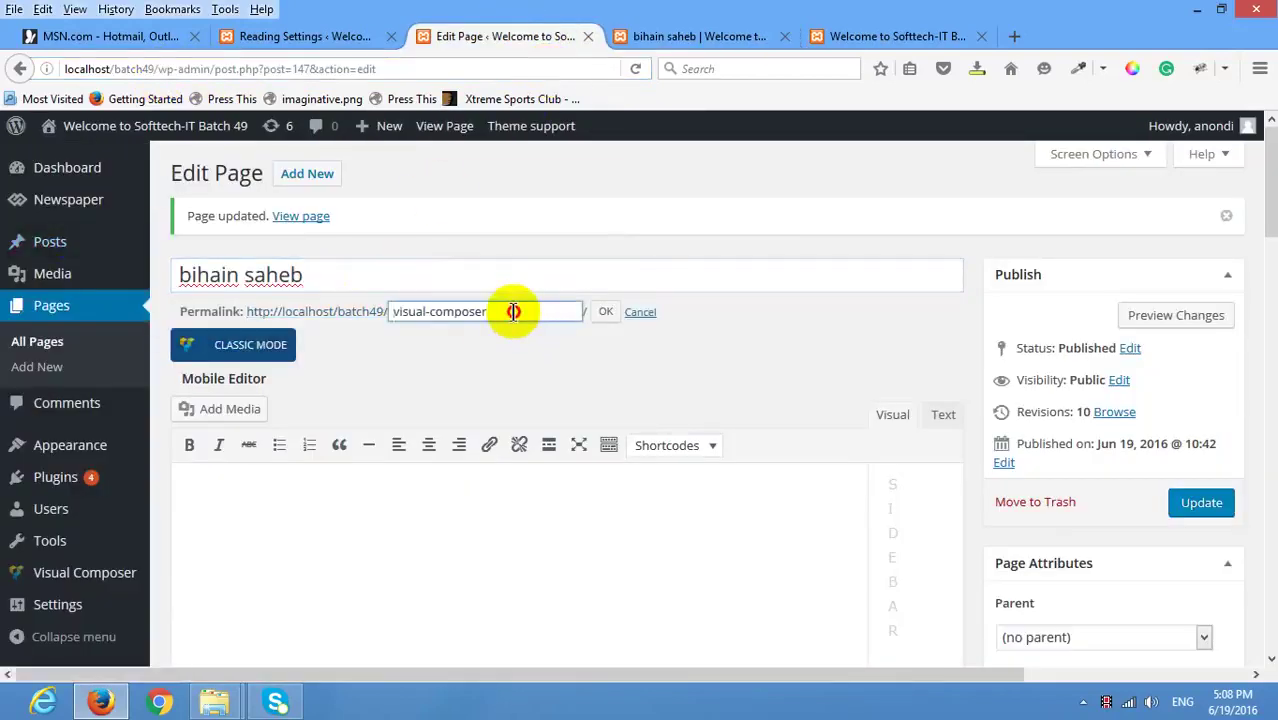
pyautogui.moveTo(513, 311); pyautogui.dragTo(4, 311)
pyautogui.write('customizatioin')
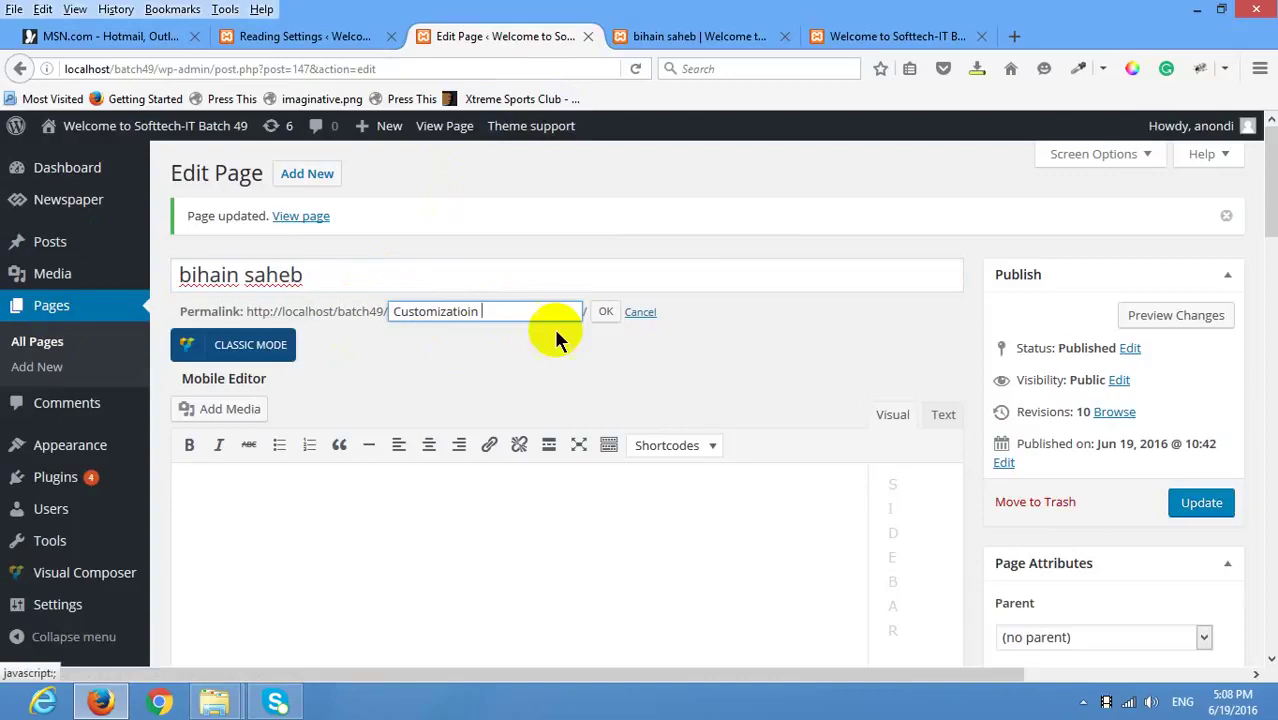
pyautogui.click(605, 311)
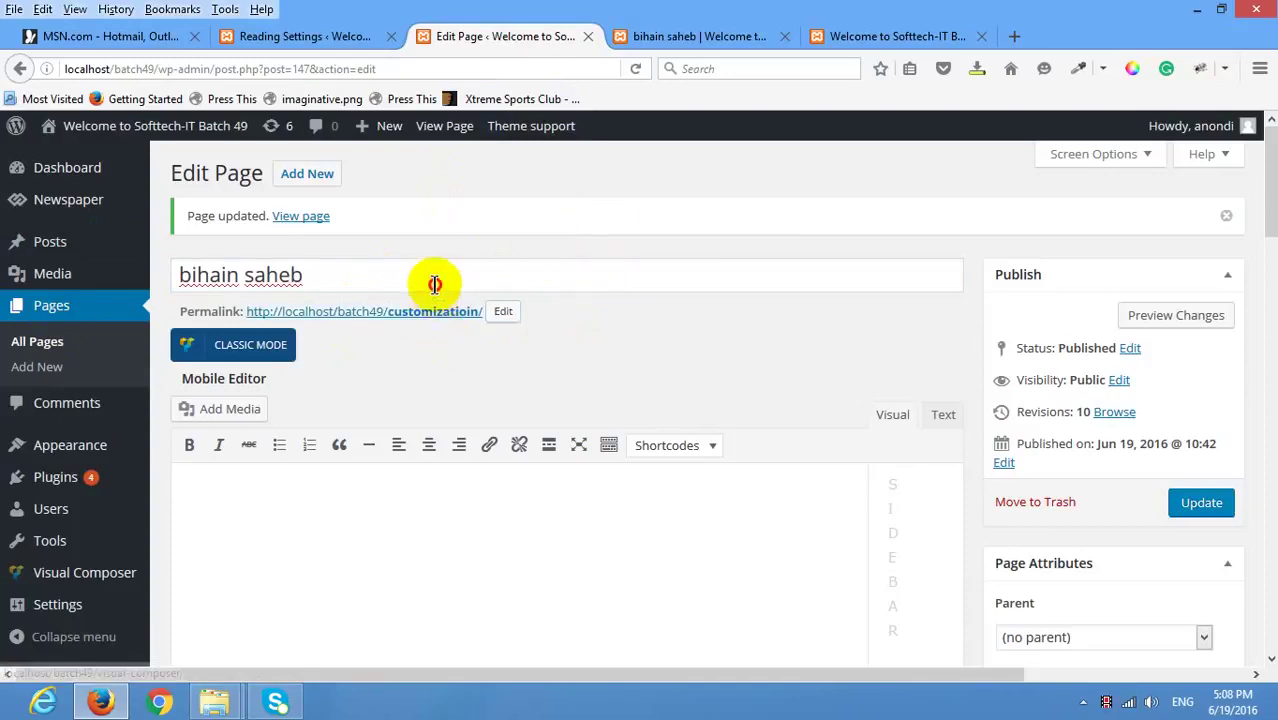
# Replace the permalink slug with the copied page title "bihain saheb" and update the page.
pyautogui.moveTo(434, 283); pyautogui.dragTo(40, 272)
pyautogui.hotkey('ctrl', 'c')
pyautogui.click(503, 311)
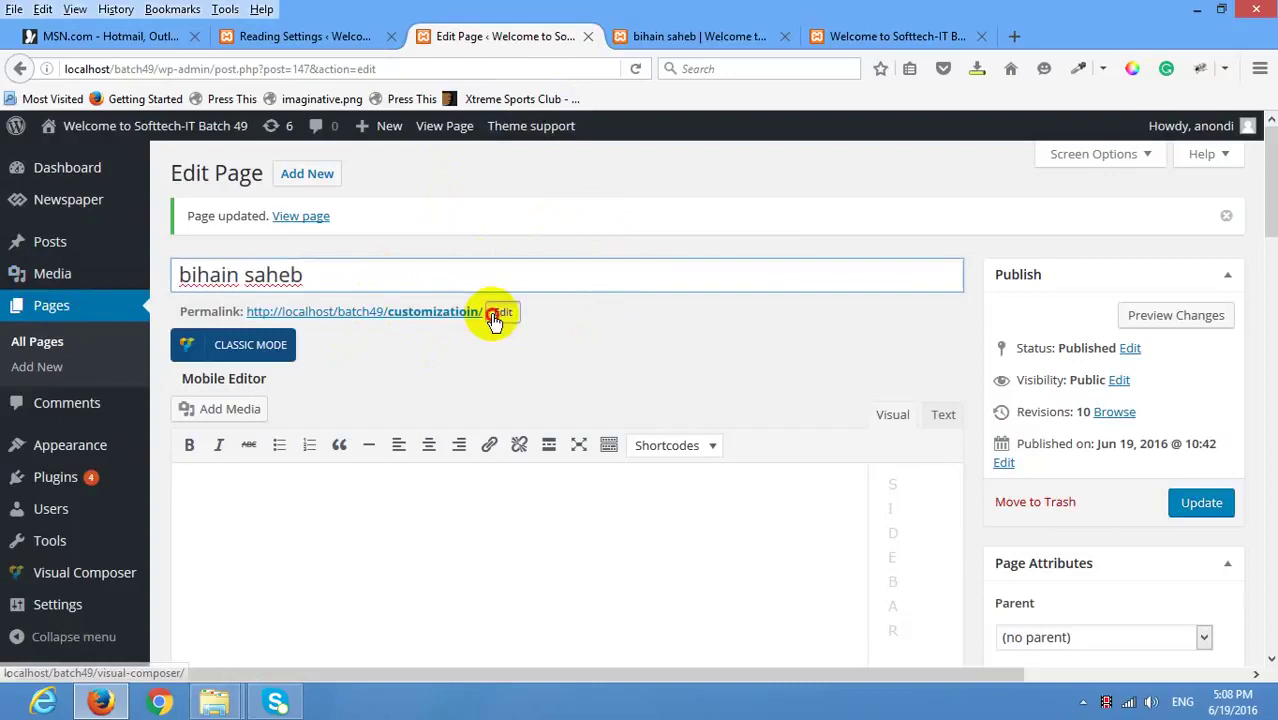
pyautogui.hotkey('ctrl', 'v')
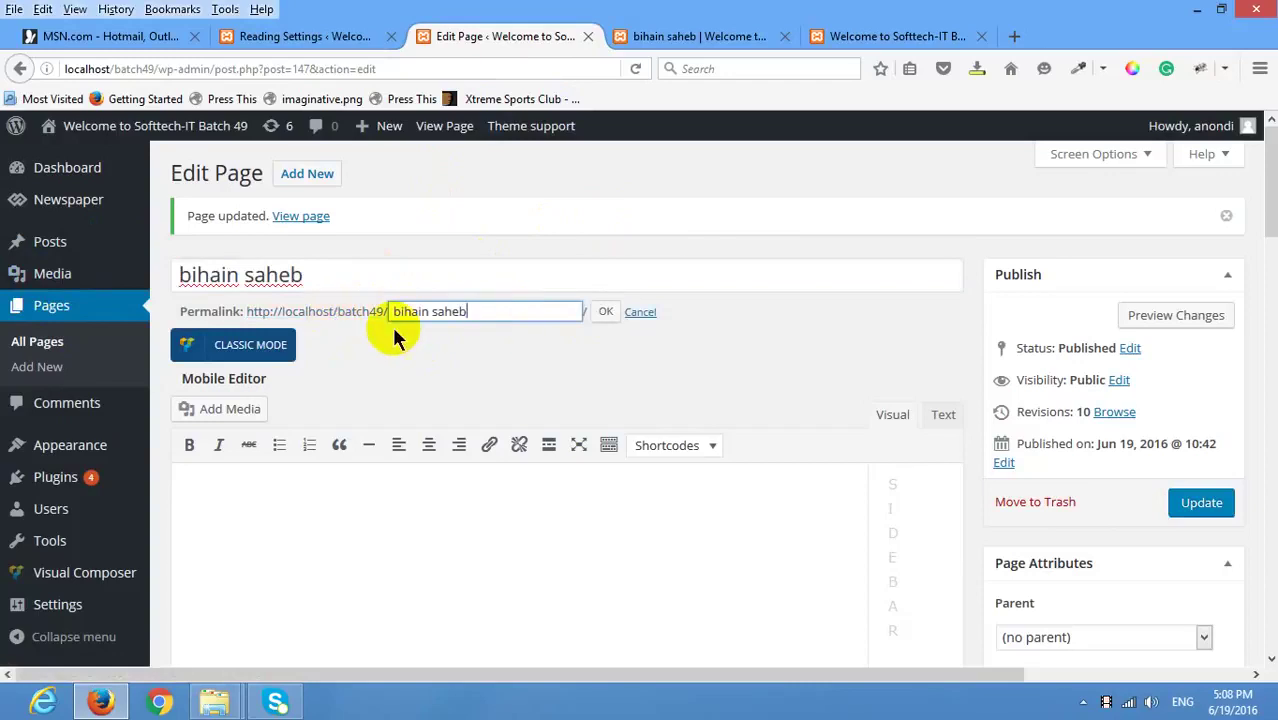
pyautogui.click(605, 311)
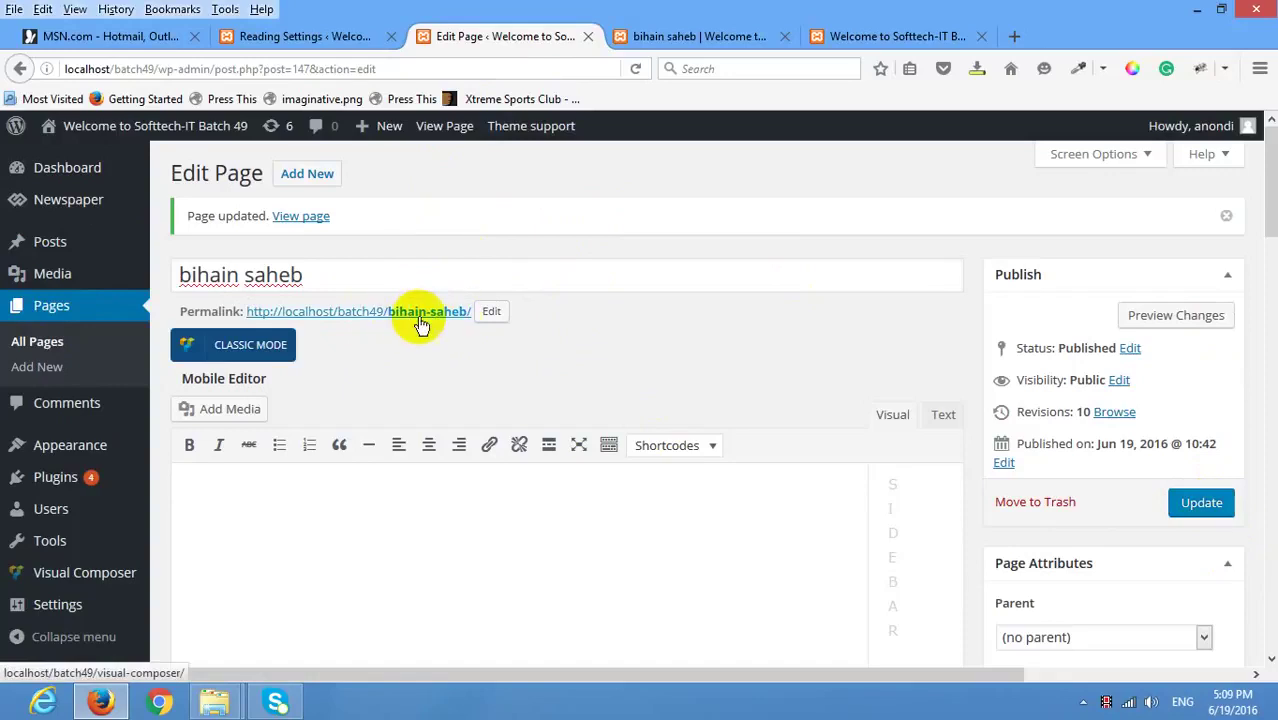
pyautogui.click(1190, 506)
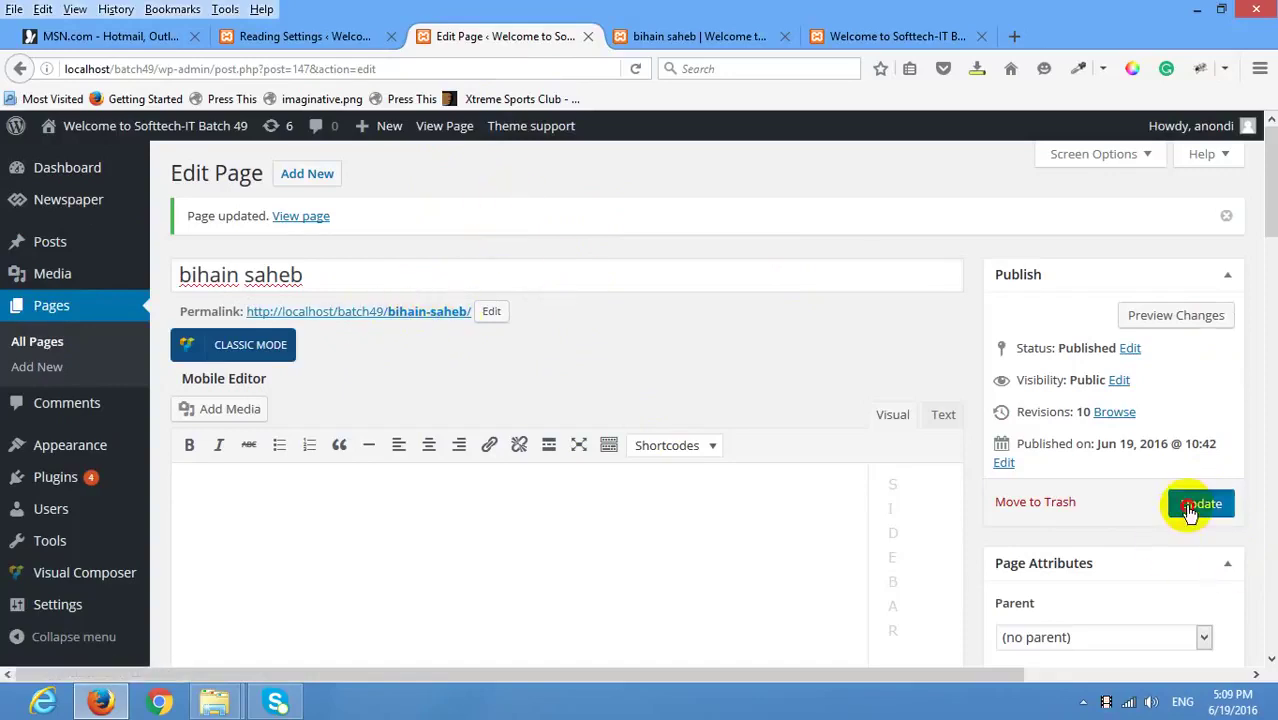
# Switch to the published page's browser tab and load its current address again.
pyautogui.click(672, 36)
pyautogui.click(190, 68)
pyautogui.press('Return')
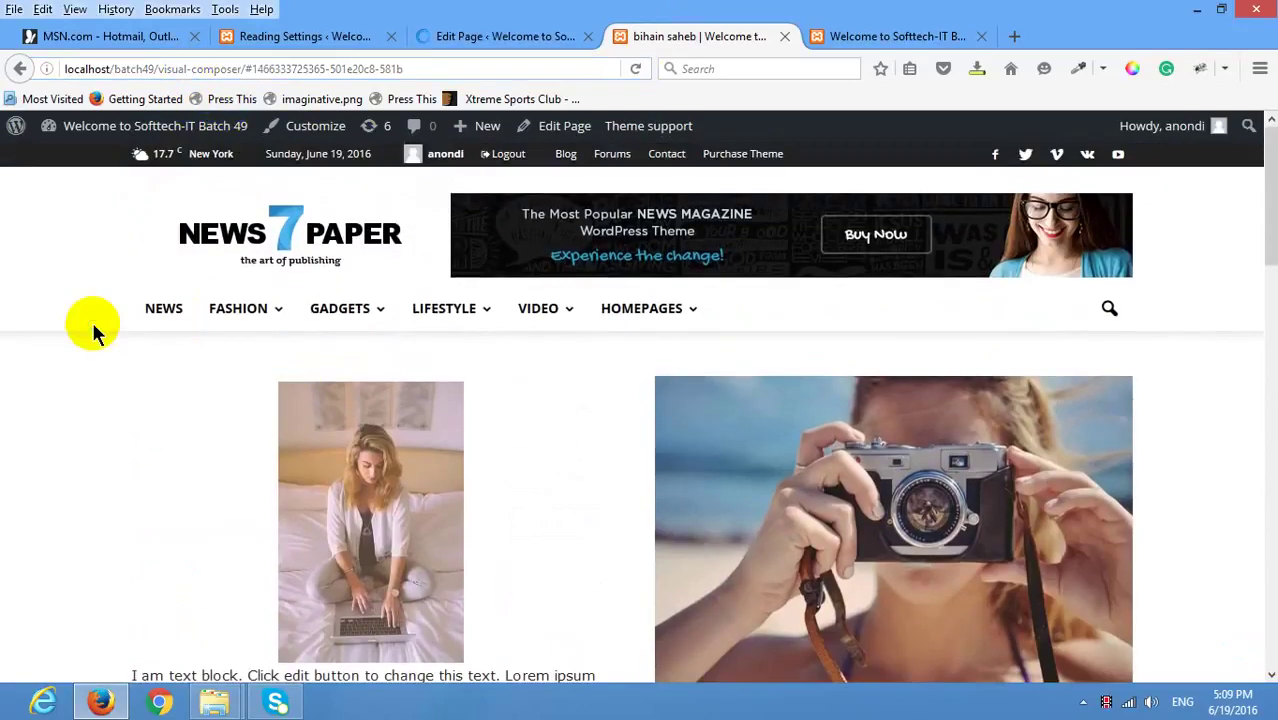
# Reload the published page at its old visual-composer address, check the address and close that browser tab.
pyautogui.rightClick(95, 328)
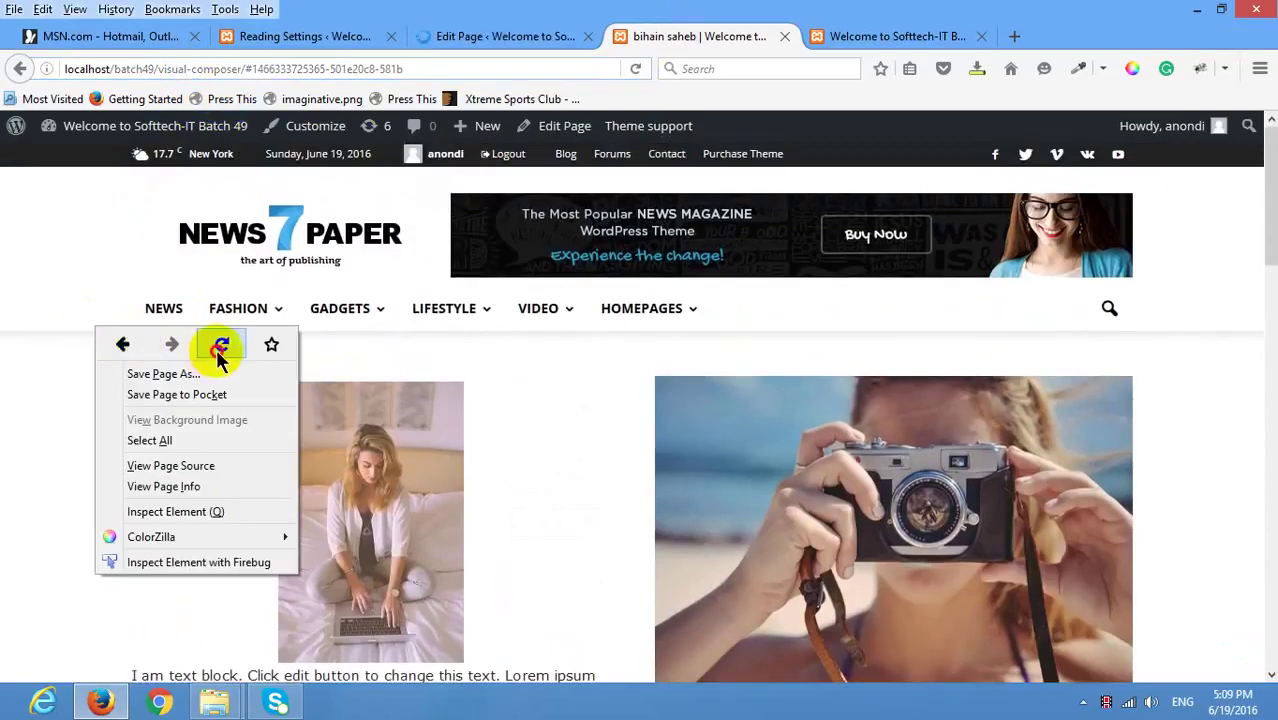
pyautogui.click(223, 343)
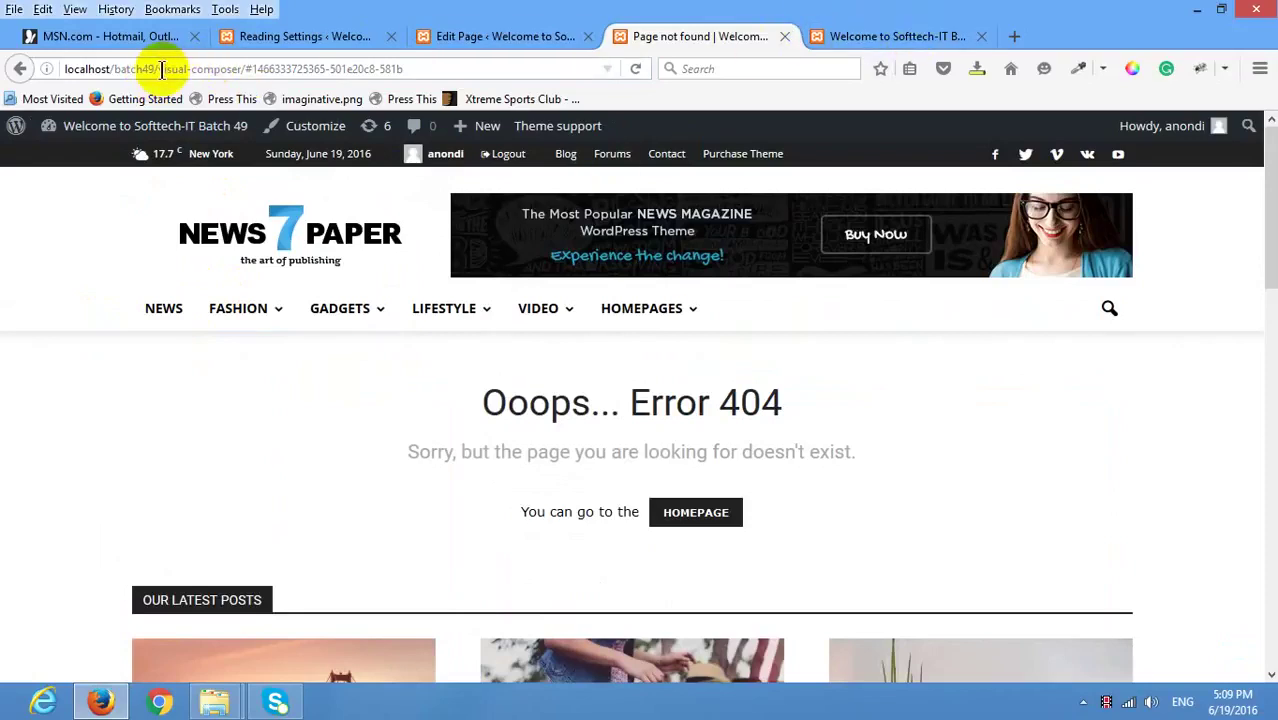
pyautogui.moveTo(162, 69); pyautogui.dragTo(793, 77)
pyautogui.click(785, 36)
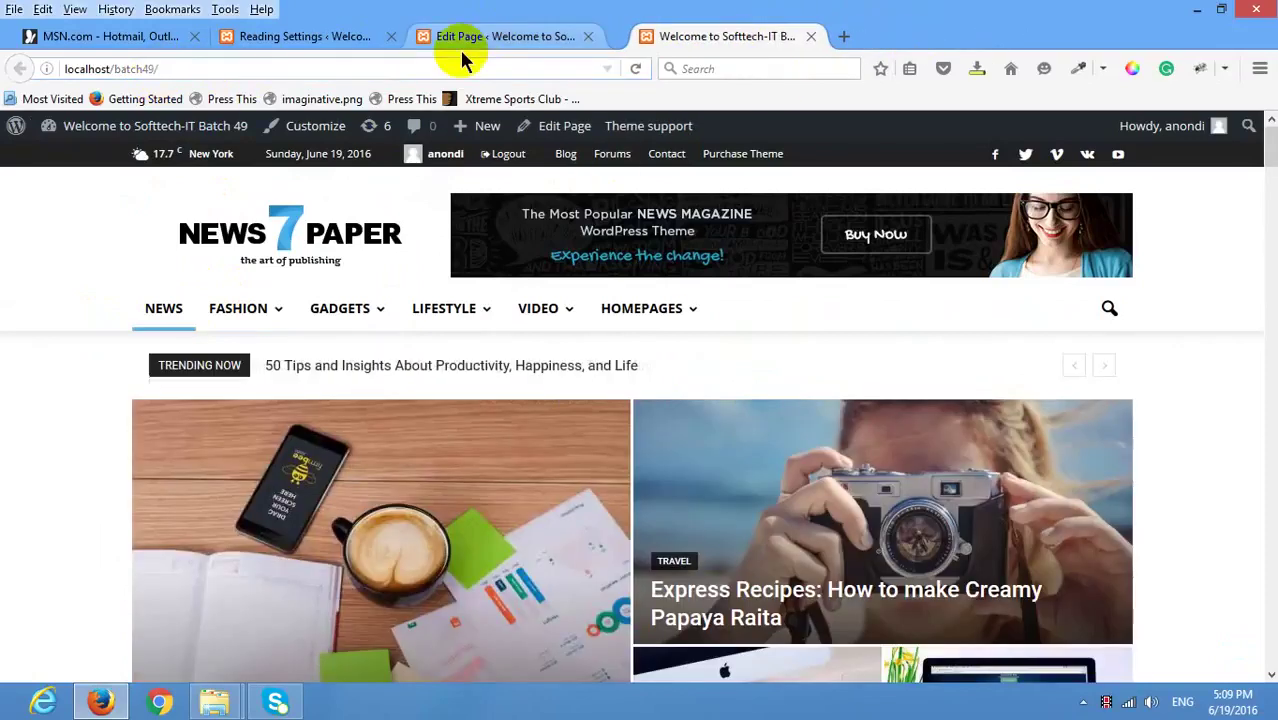
# Open the updated page from the editor in a new browser tab, look through its content and return to the editor.
pyautogui.click(503, 38)
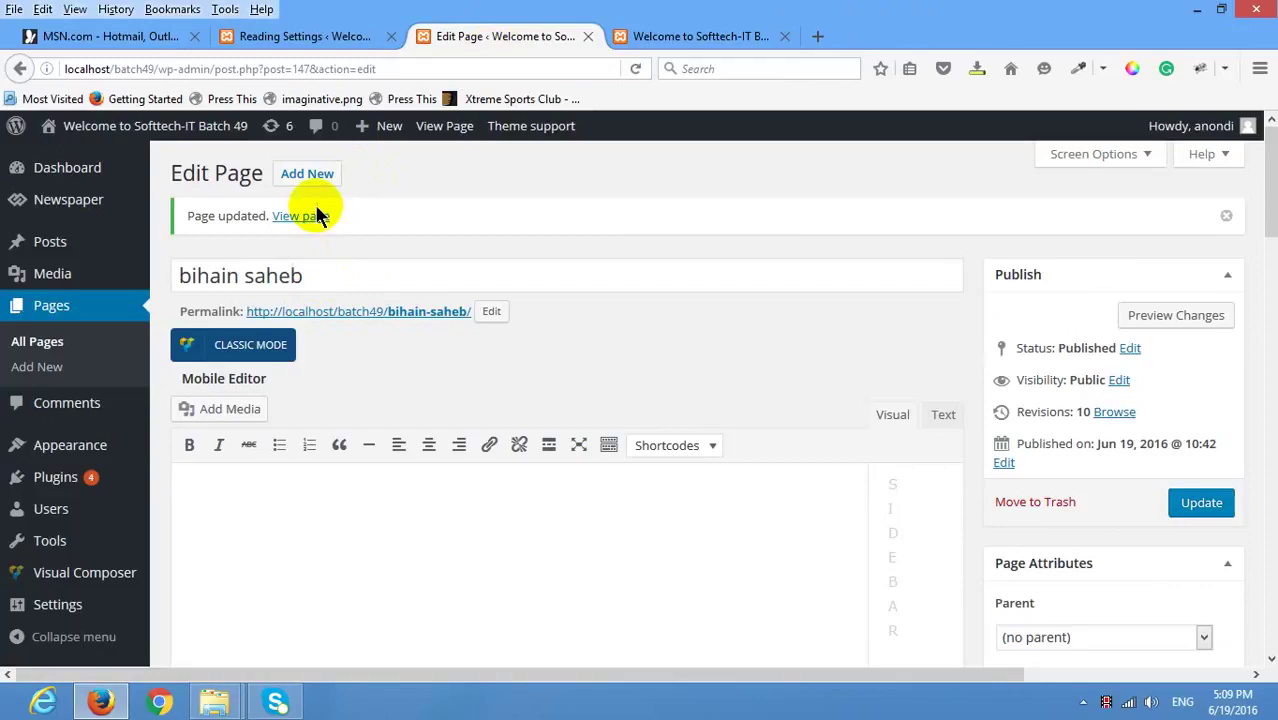
pyautogui.rightClick(301, 219)
pyautogui.click(387, 236)
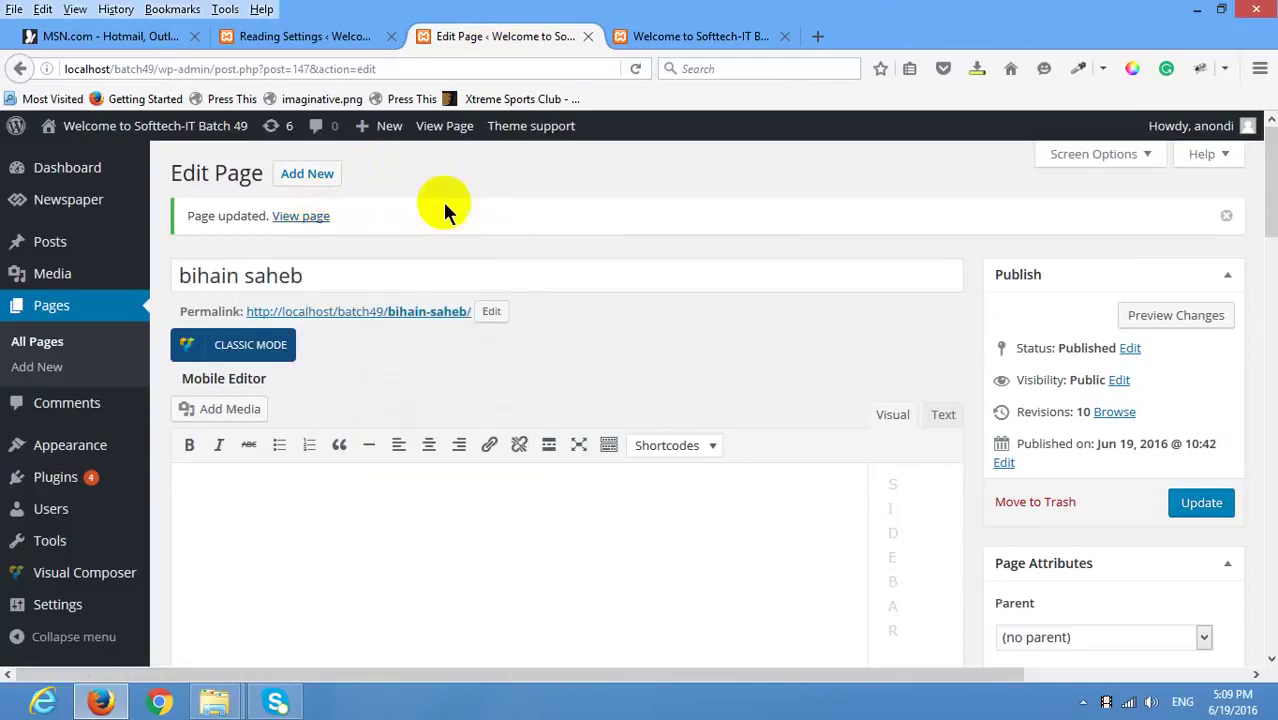
pyautogui.click(626, 37)
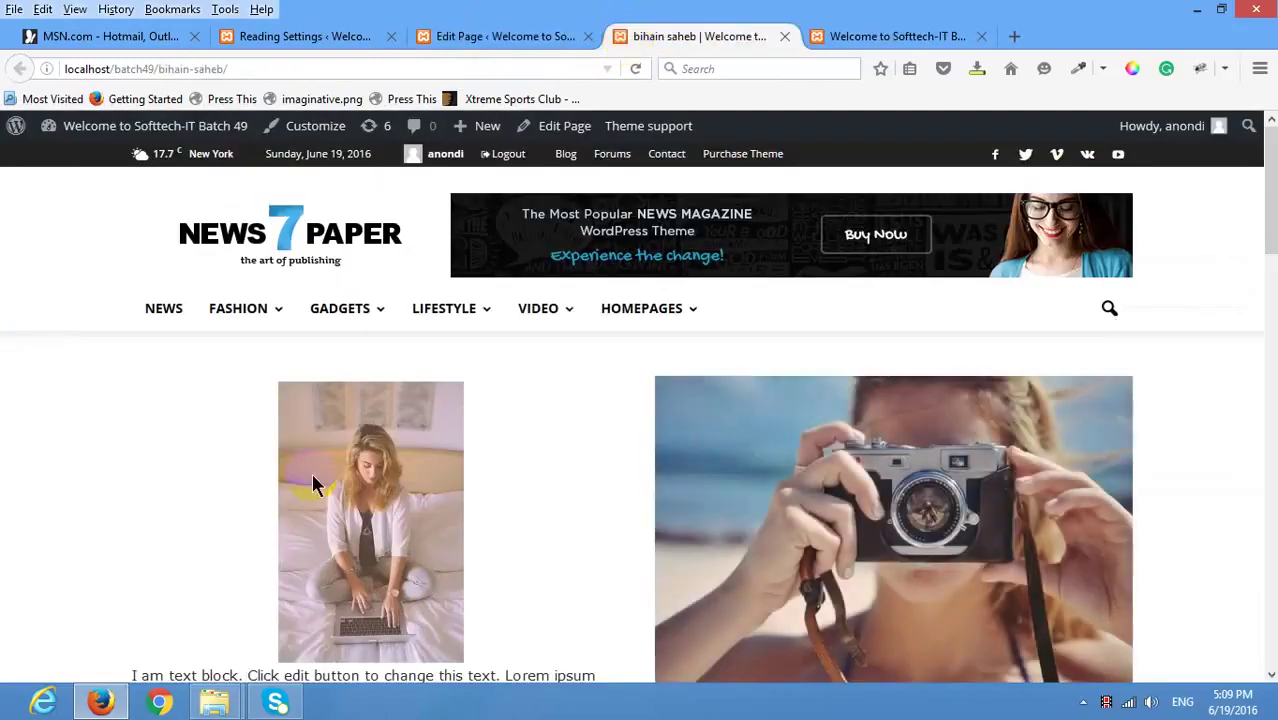
pyautogui.scroll(-15, 200, 580)
pyautogui.scroll(10, 452, 337)
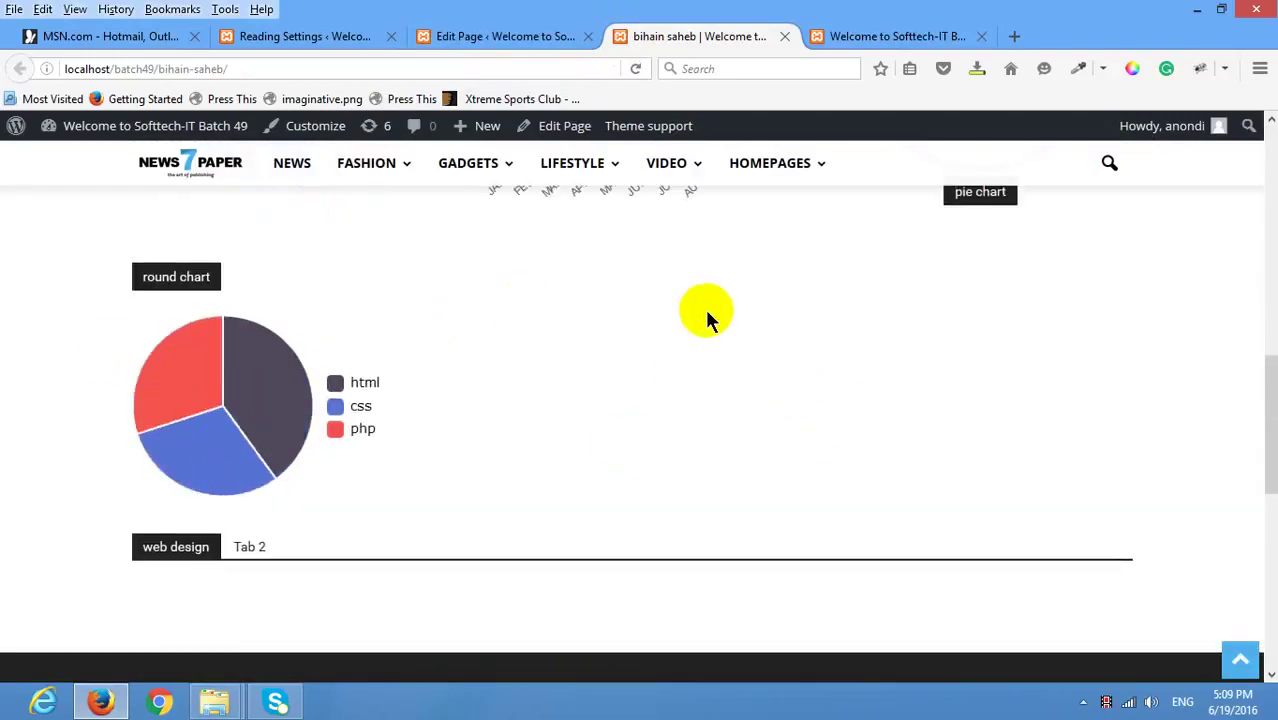
pyautogui.click(559, 36)
pyautogui.scroll(-5, 497, 387)
pyautogui.scroll(-10, 497, 387)
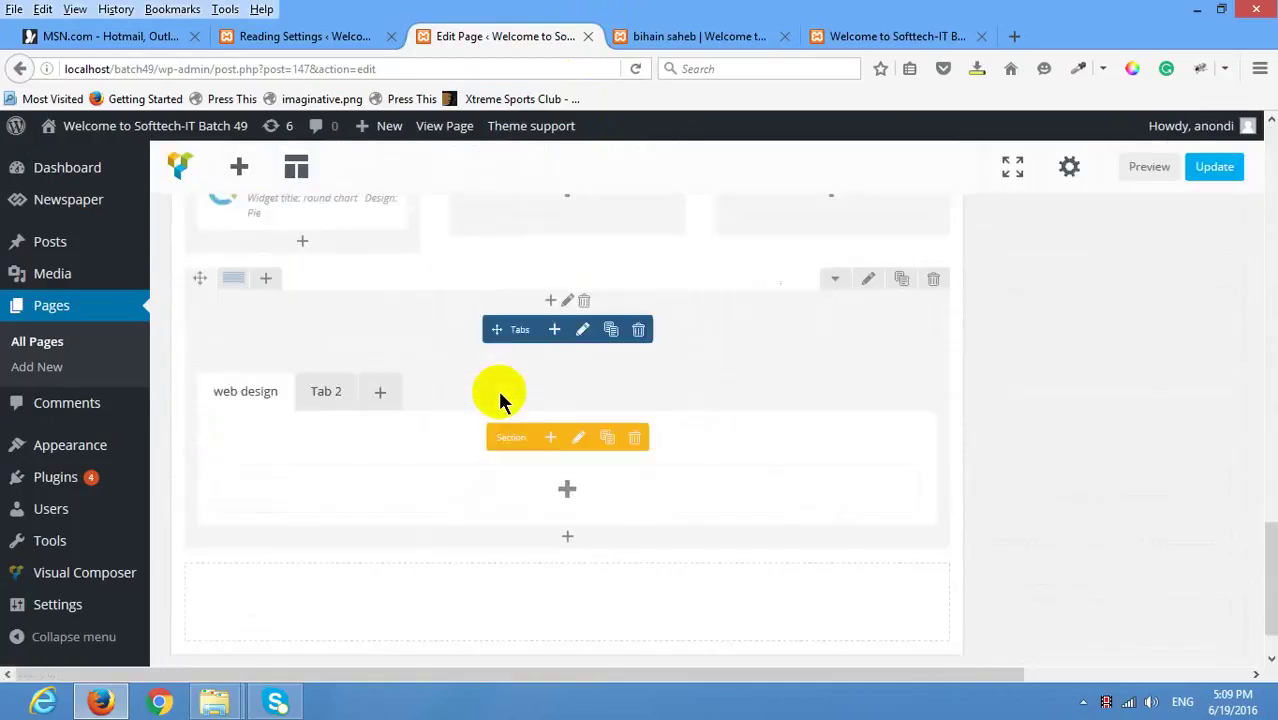
pyautogui.click(558, 428)
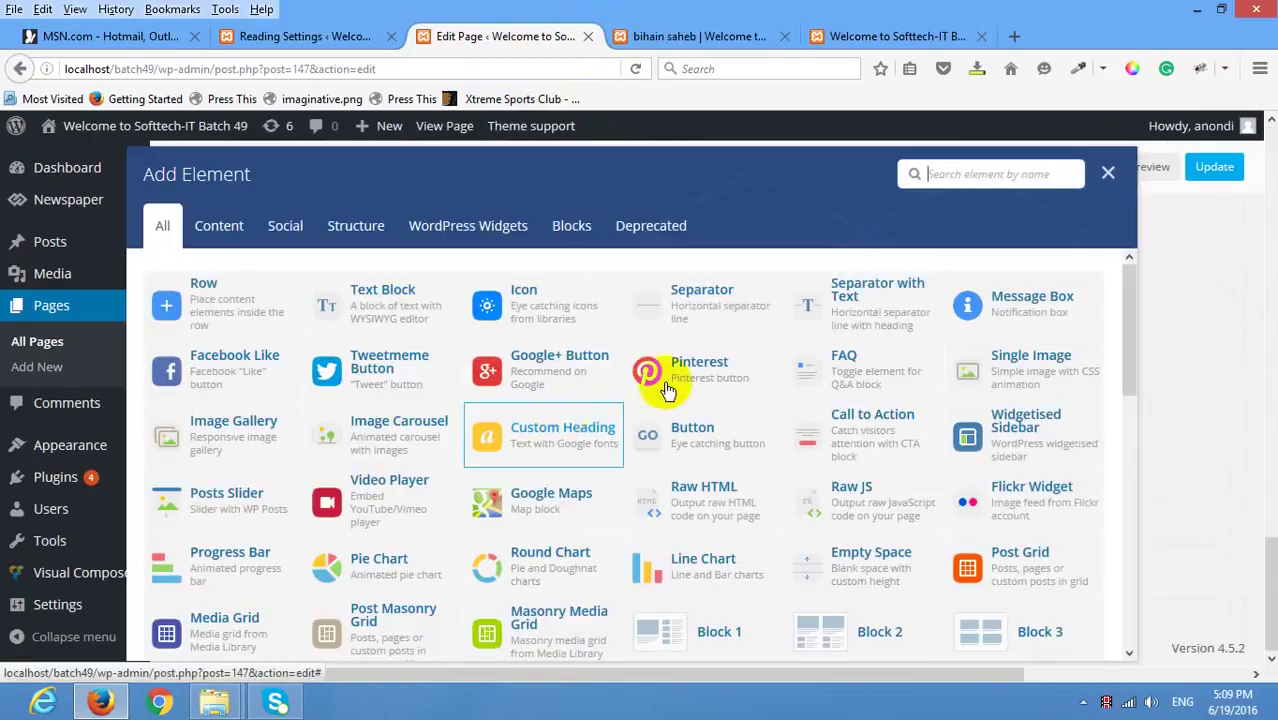
pyautogui.click(1112, 172)
# Set rec300.jpg from the media library as the background image of the first Visual Composer row and save the row settings.
pyautogui.scroll(10, 448, 391)
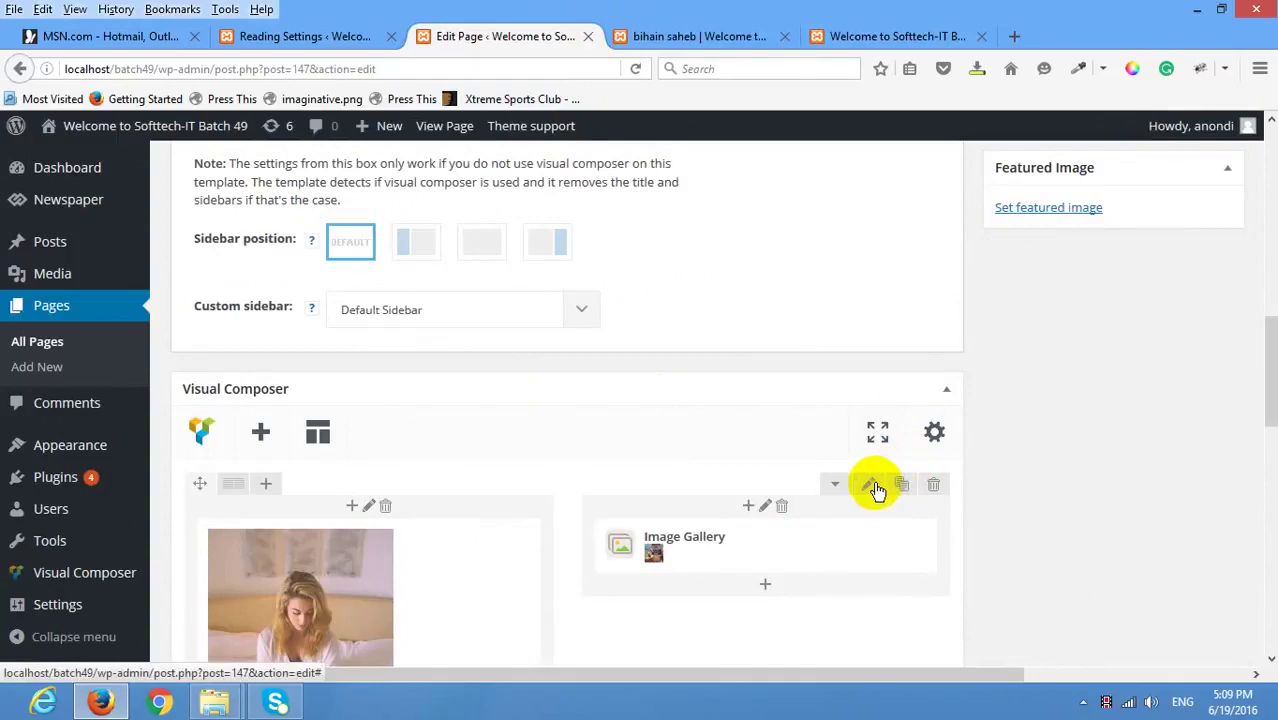
pyautogui.click(869, 486)
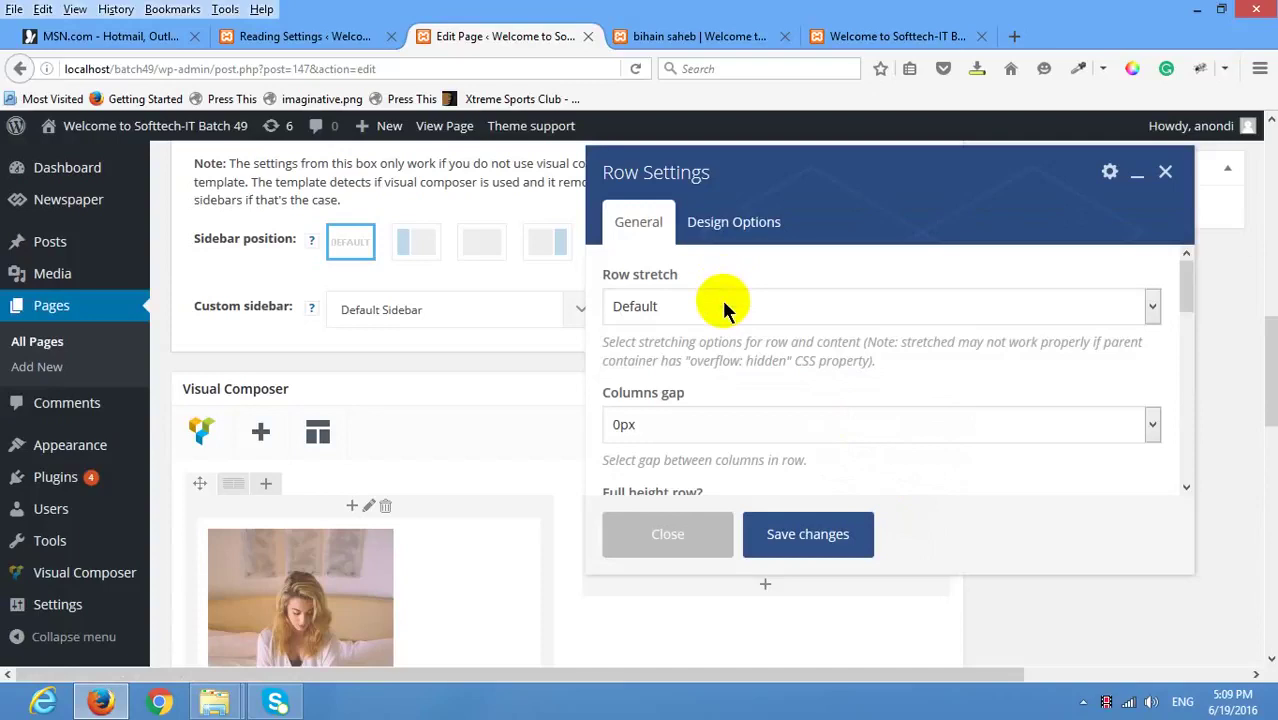
pyautogui.click(735, 236)
pyautogui.scroll(-4, 935, 390)
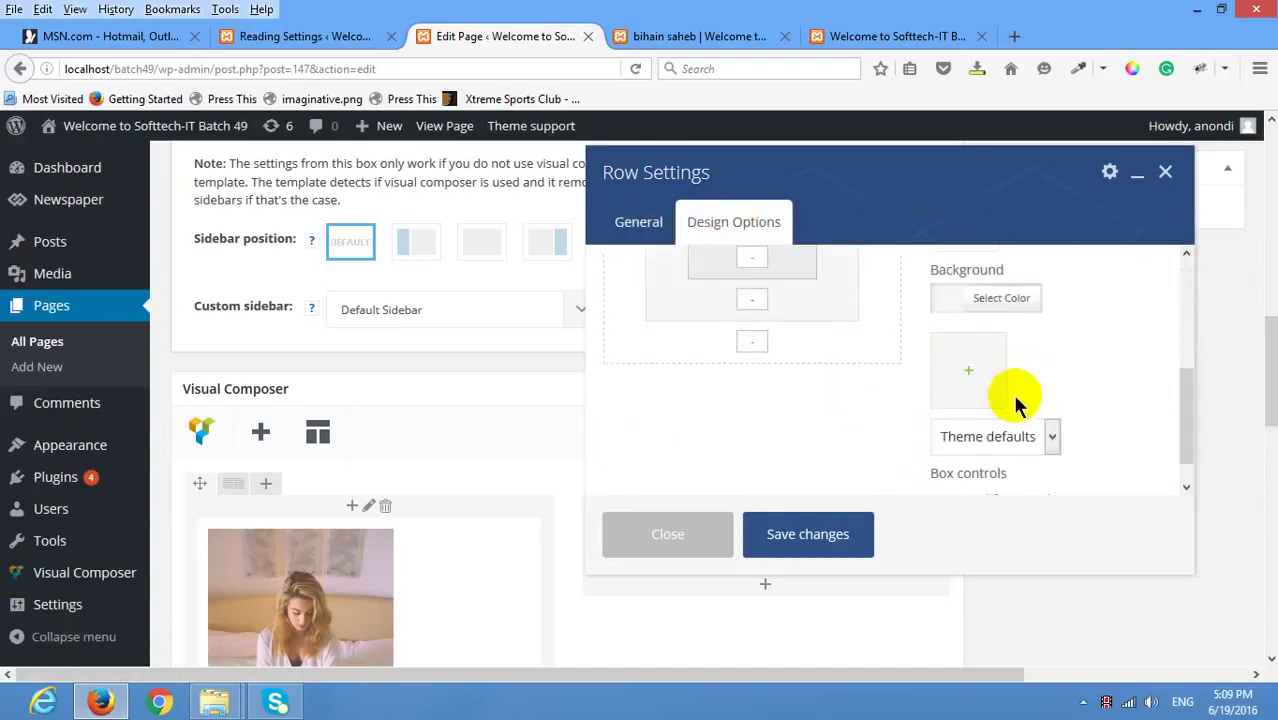
pyautogui.click(986, 370)
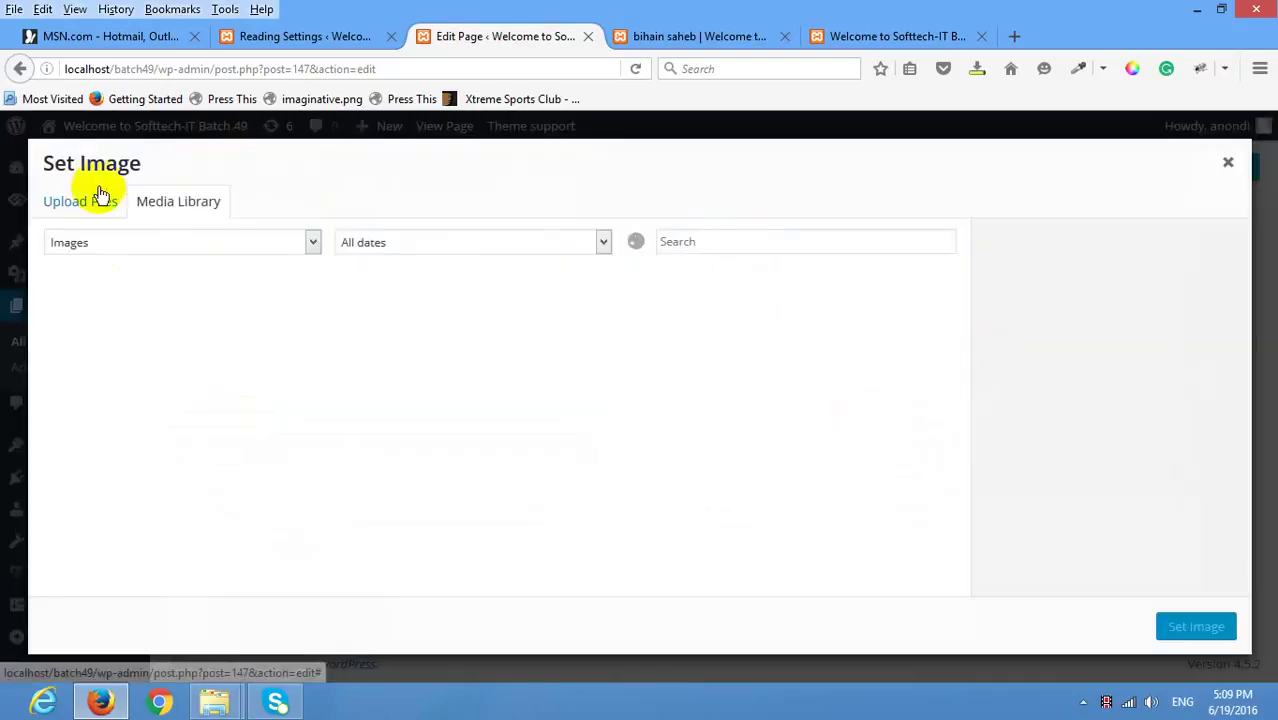
pyautogui.click(130, 340)
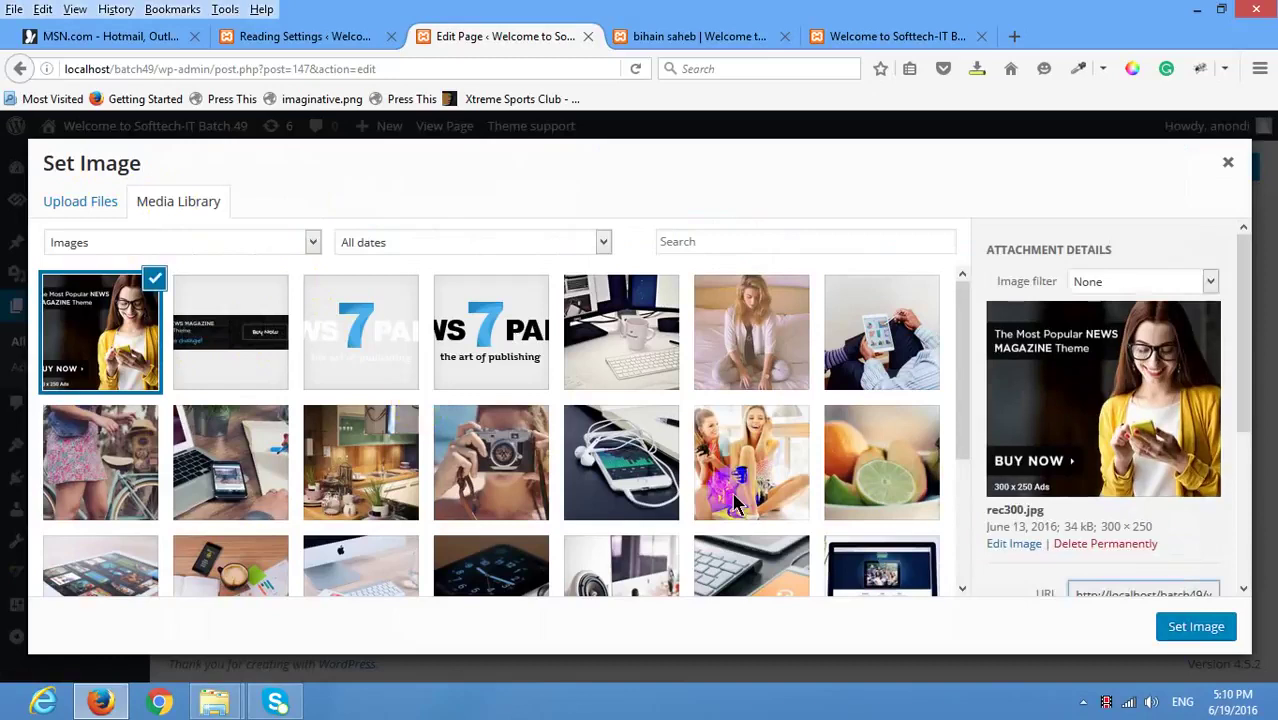
pyautogui.click(1208, 636)
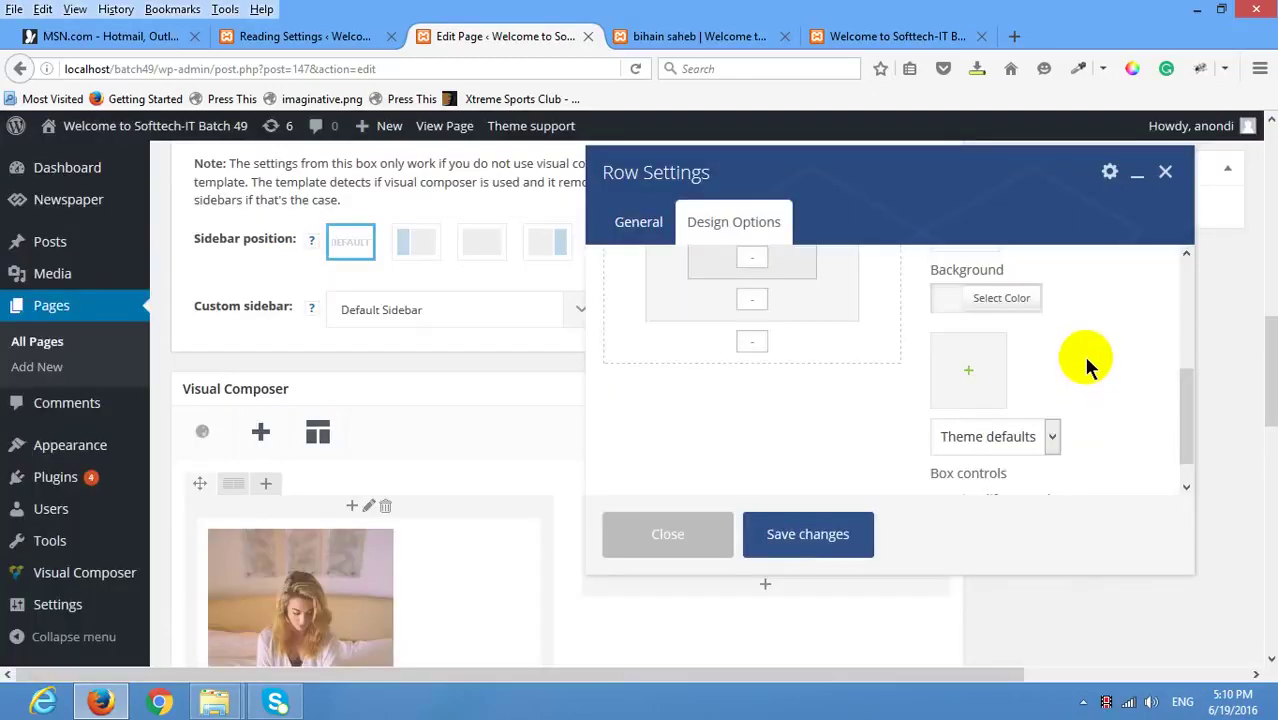
pyautogui.click(808, 534)
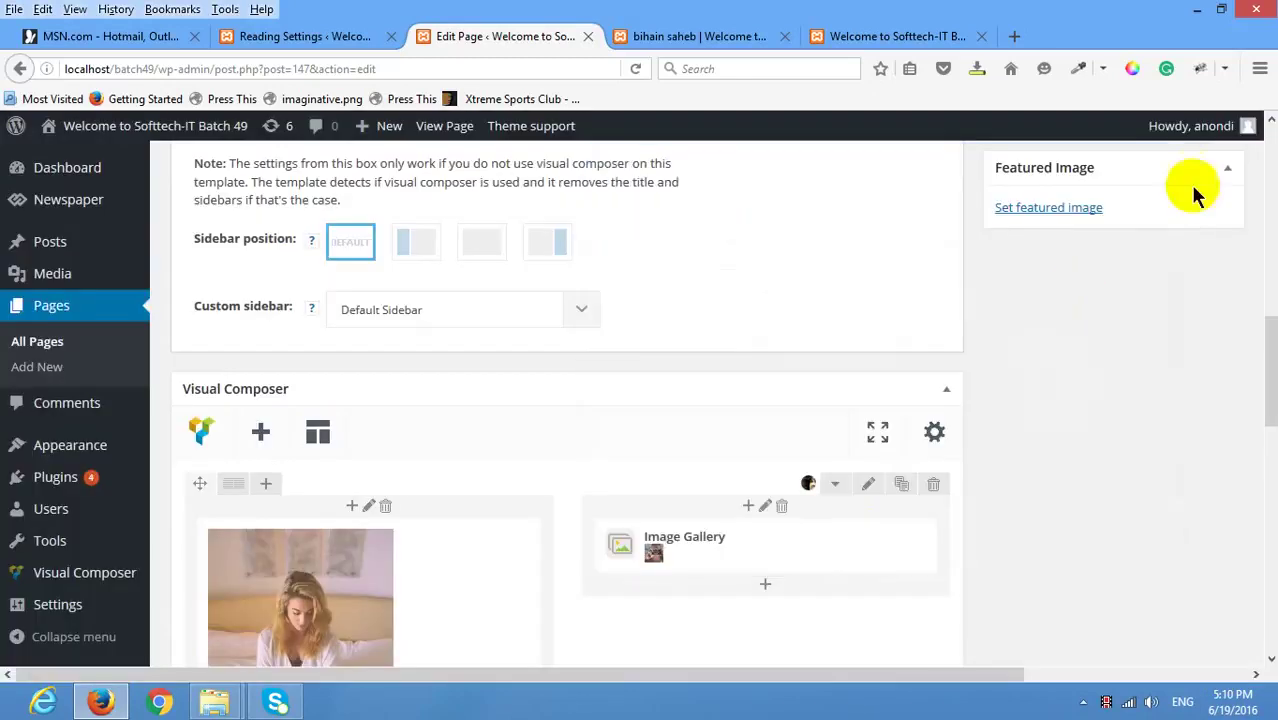
# Update the page and reload its published version in the other browser tab.
pyautogui.scroll(5, 1030, 320)
pyautogui.click(1200, 500)
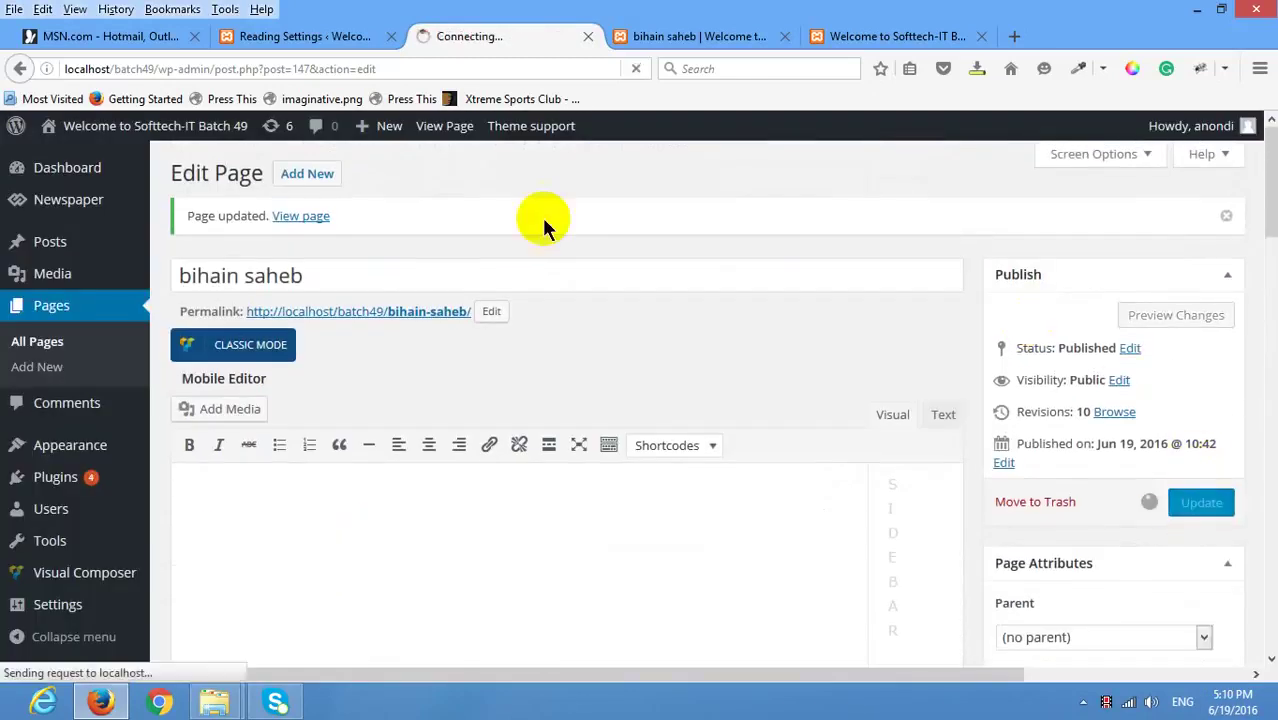
pyautogui.doubleClick(698, 28)
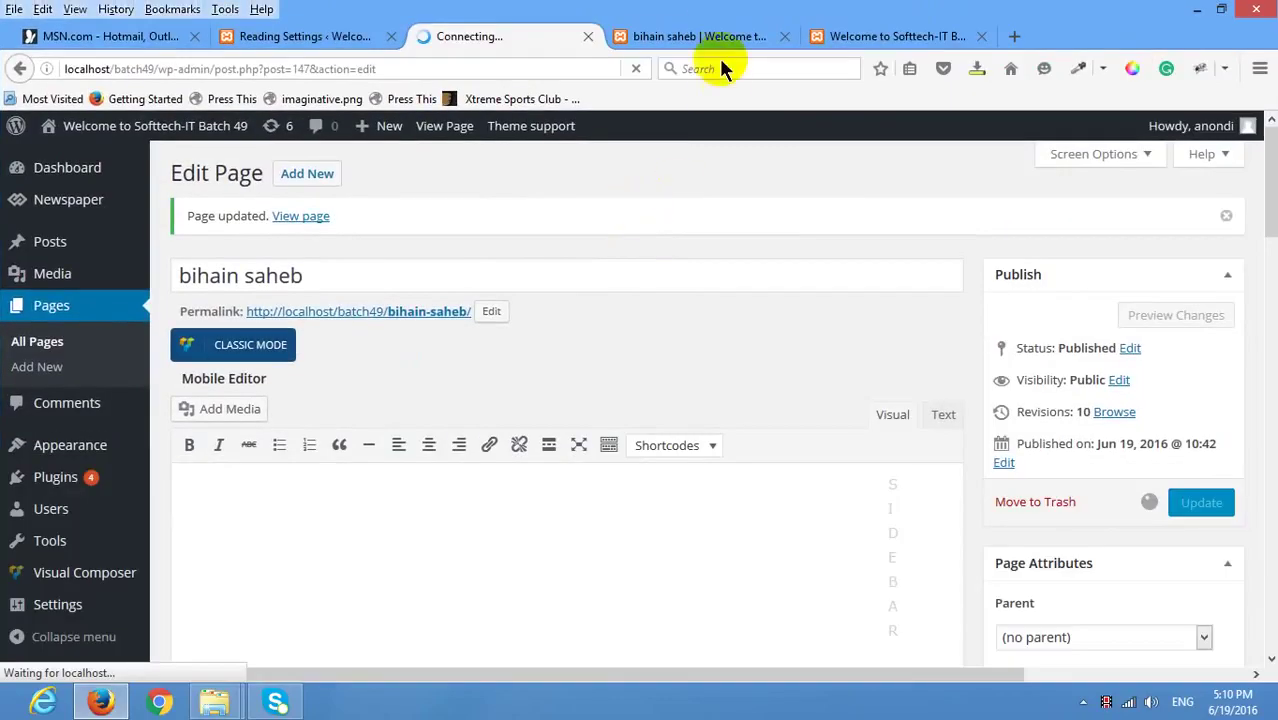
pyautogui.click(702, 38)
pyautogui.scroll(10, 590, 248)
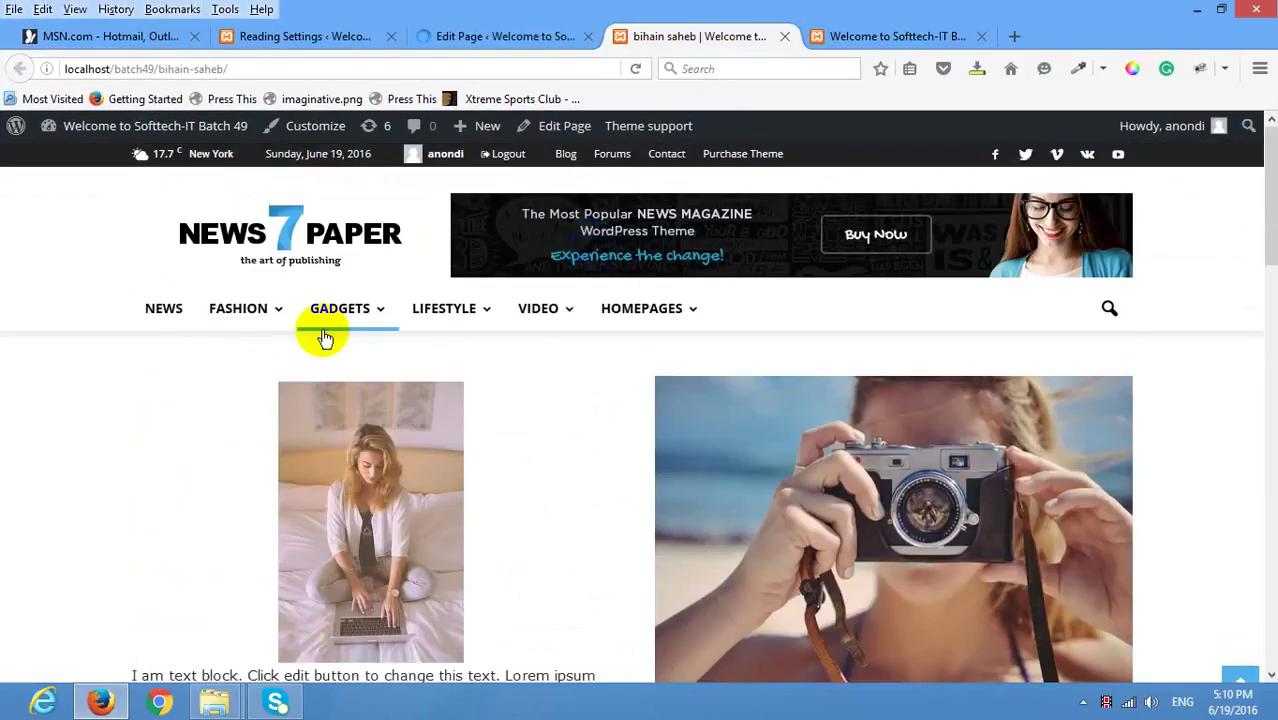
pyautogui.rightClick(178, 336)
pyautogui.click(306, 347)
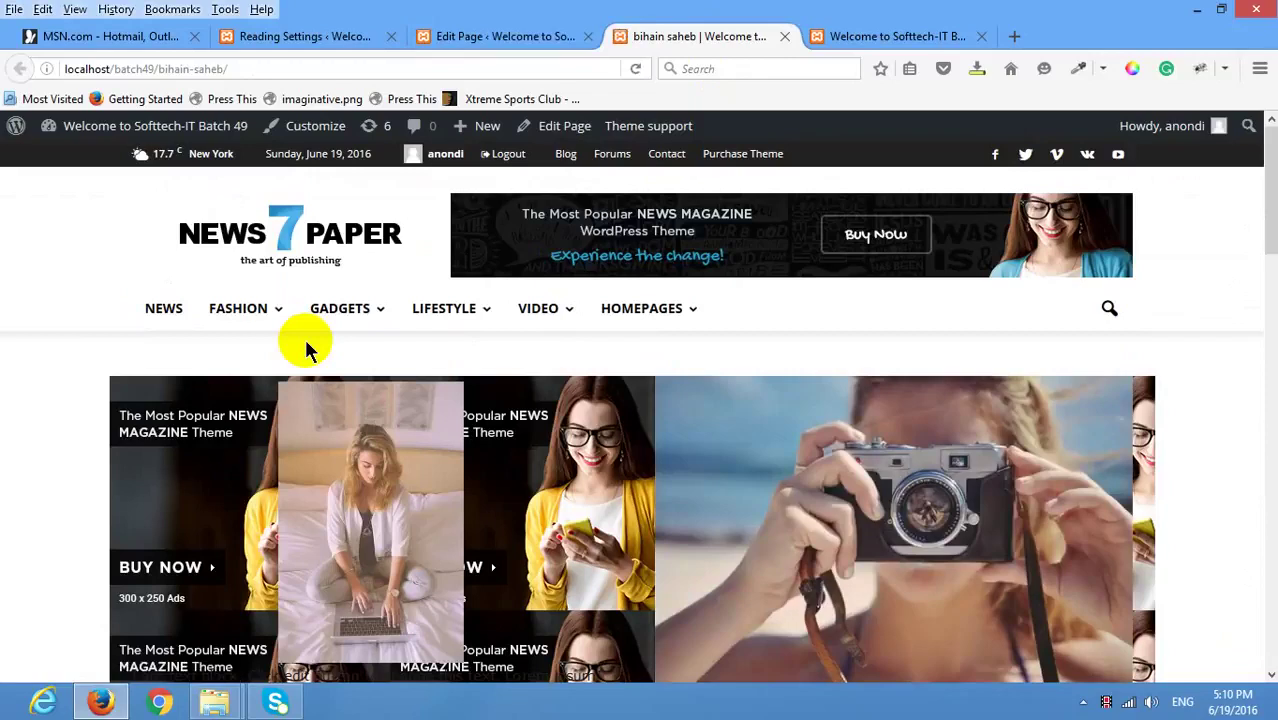
# Examine the first row's background image behind its photos and text on the published page, and return to the page editor.
pyautogui.scroll(-5, 285, 380)
pyautogui.scroll(2, 230, 370)
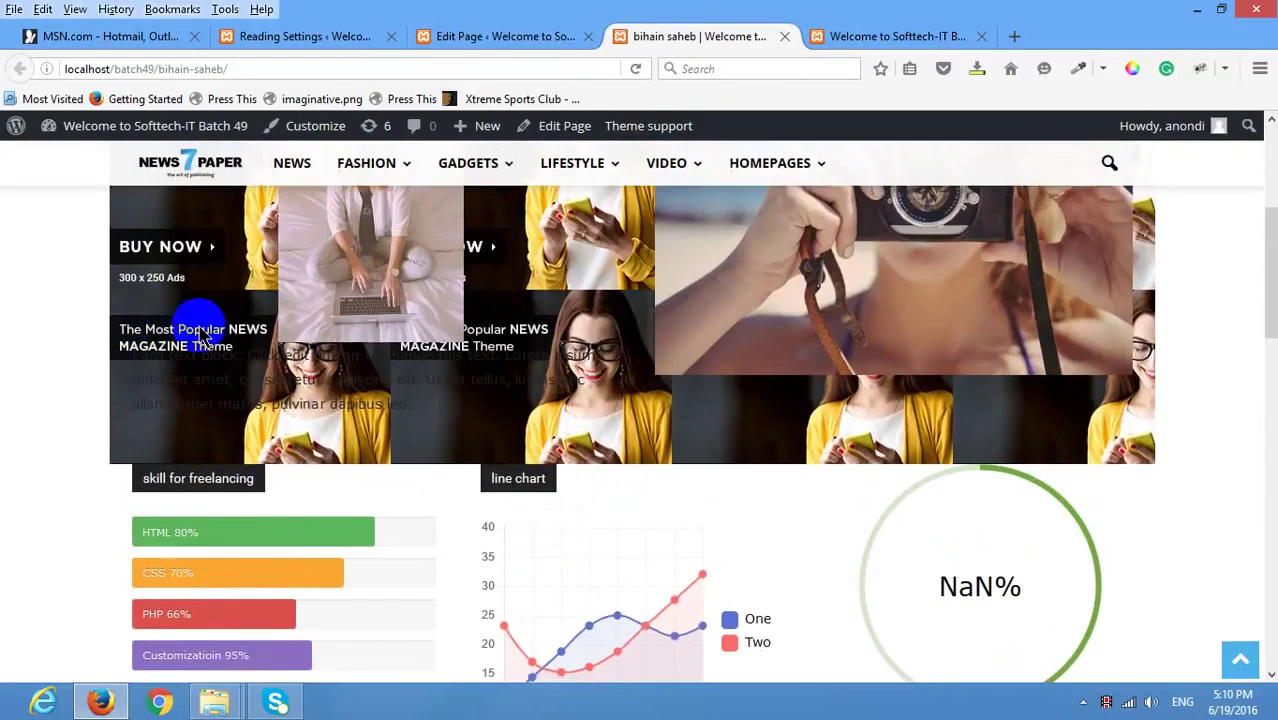
pyautogui.scroll(2, 180, 305)
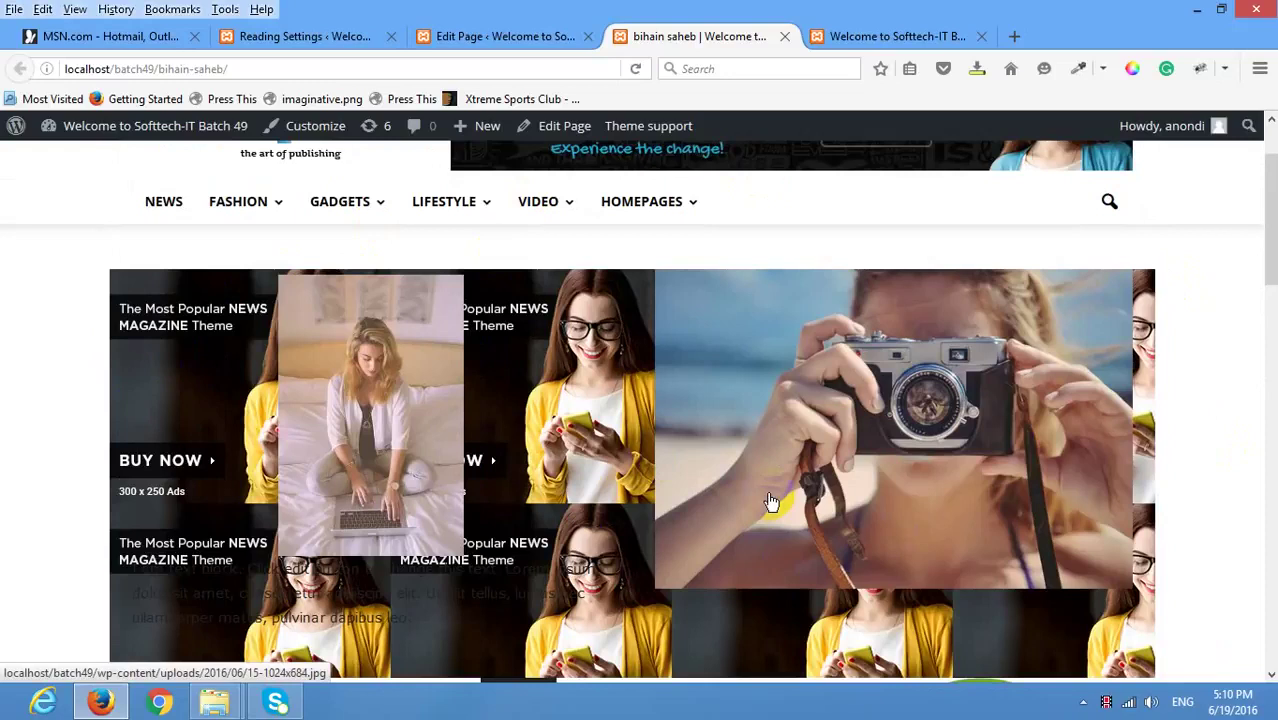
pyautogui.scroll(-2, 655, 474)
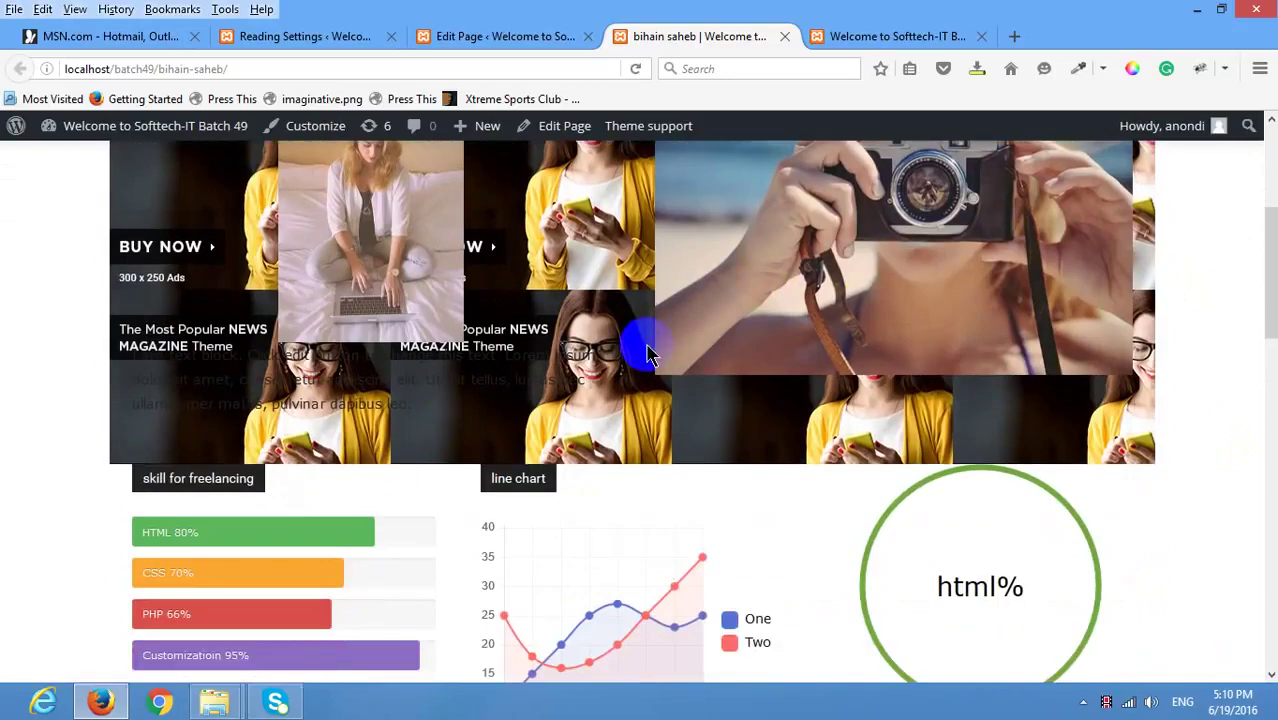
pyautogui.click(508, 36)
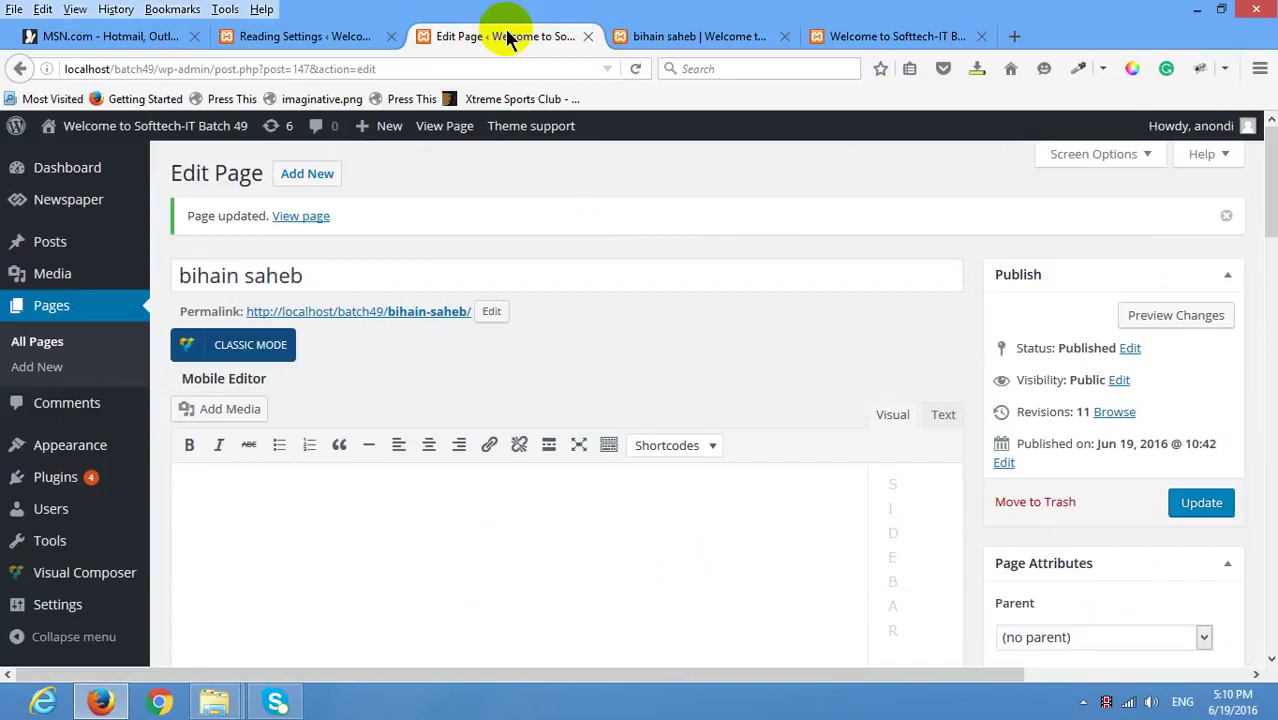